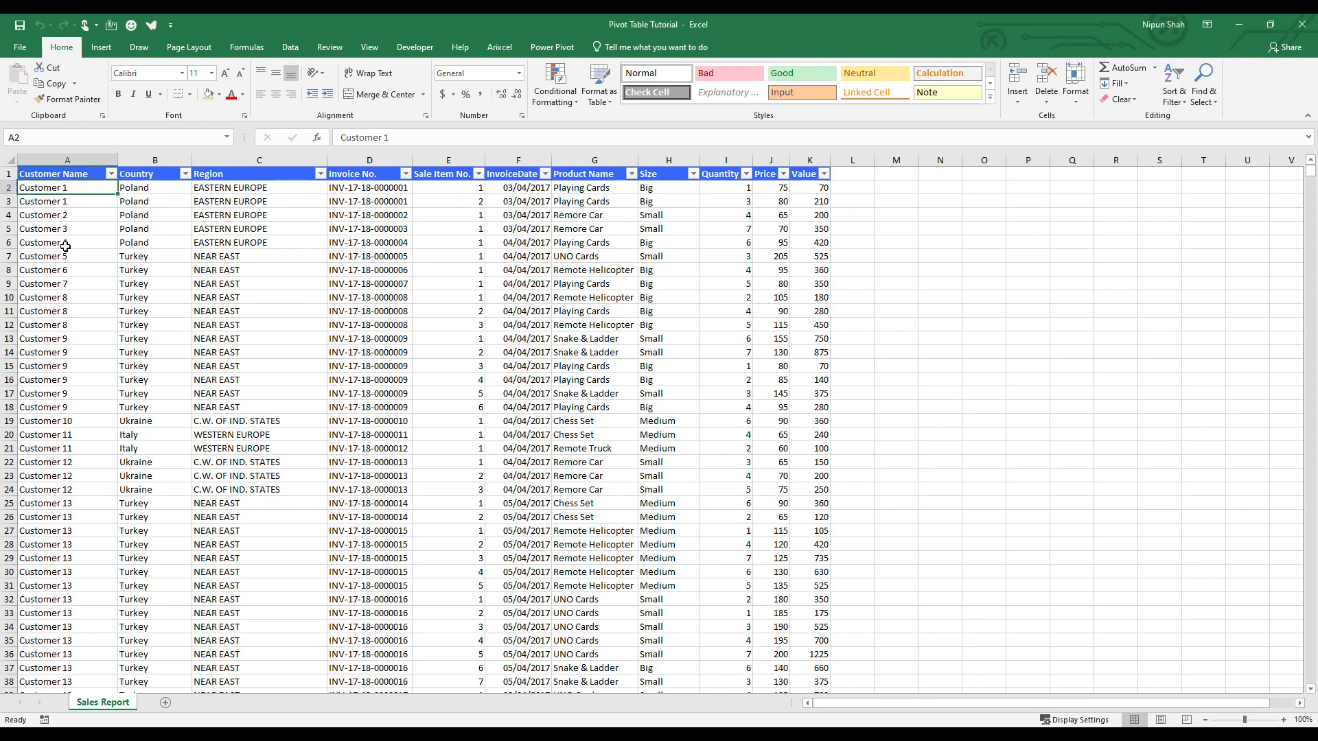
Step: Look over the sales data's columns, from customer, country and region through invoice number and date to product and size
left_click(68, 214)
left_click(128, 218)
left_click(231, 223)
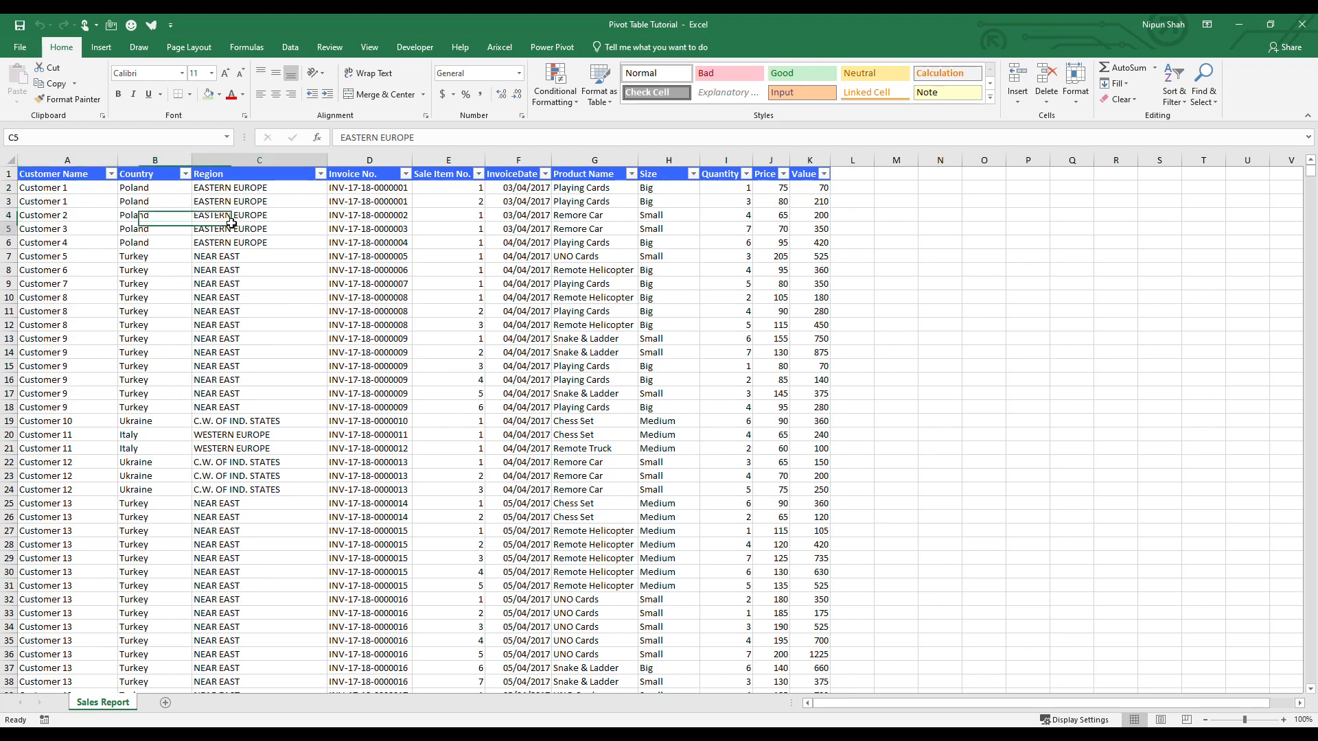
left_click(364, 223)
left_click(529, 225)
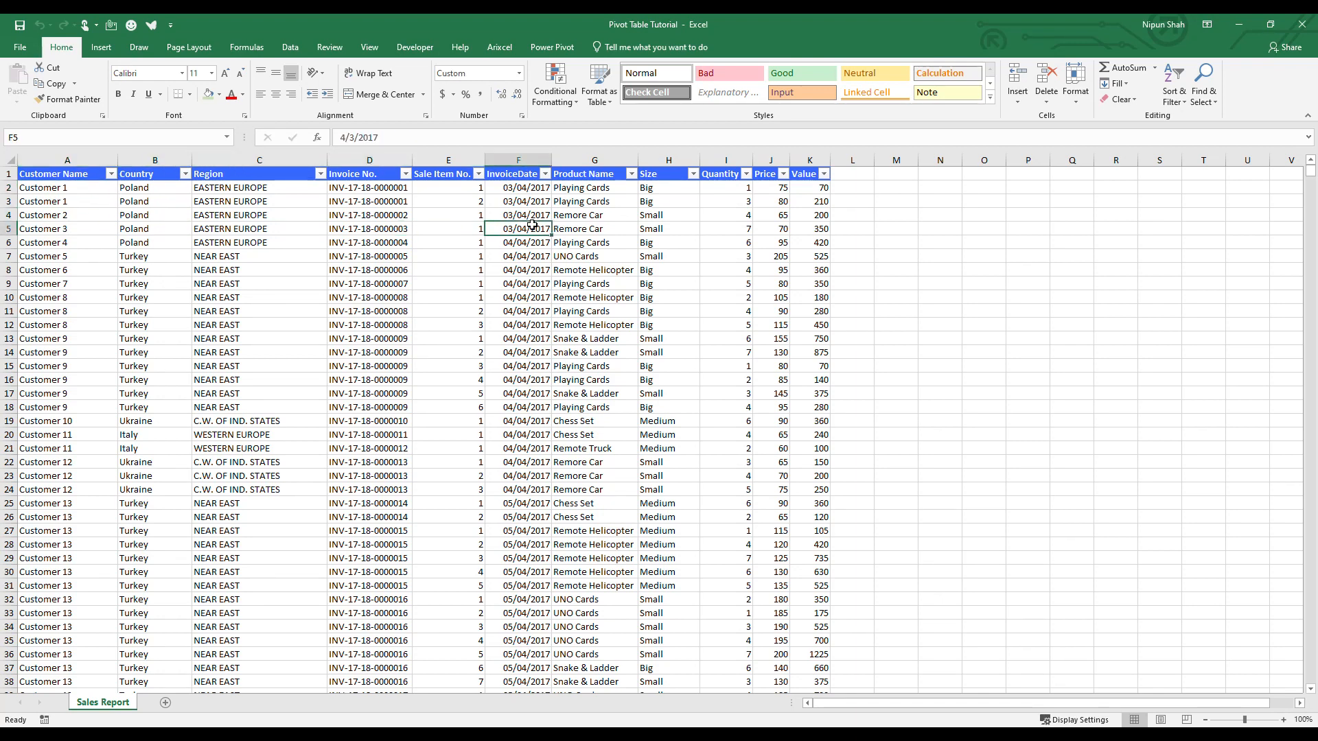
left_click(595, 225)
left_click(663, 225)
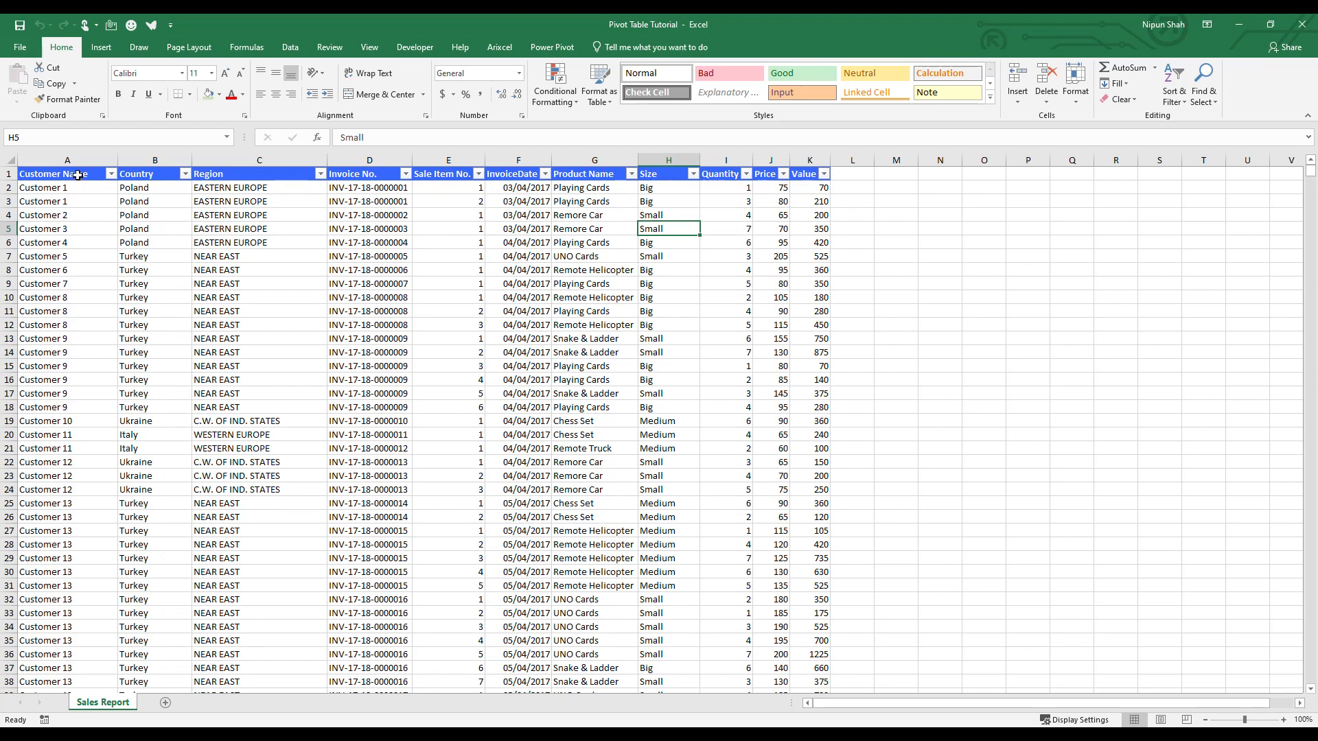
Step: Create a PivotTable from the full Sales Report data range on a new worksheet
left_click(78, 175)
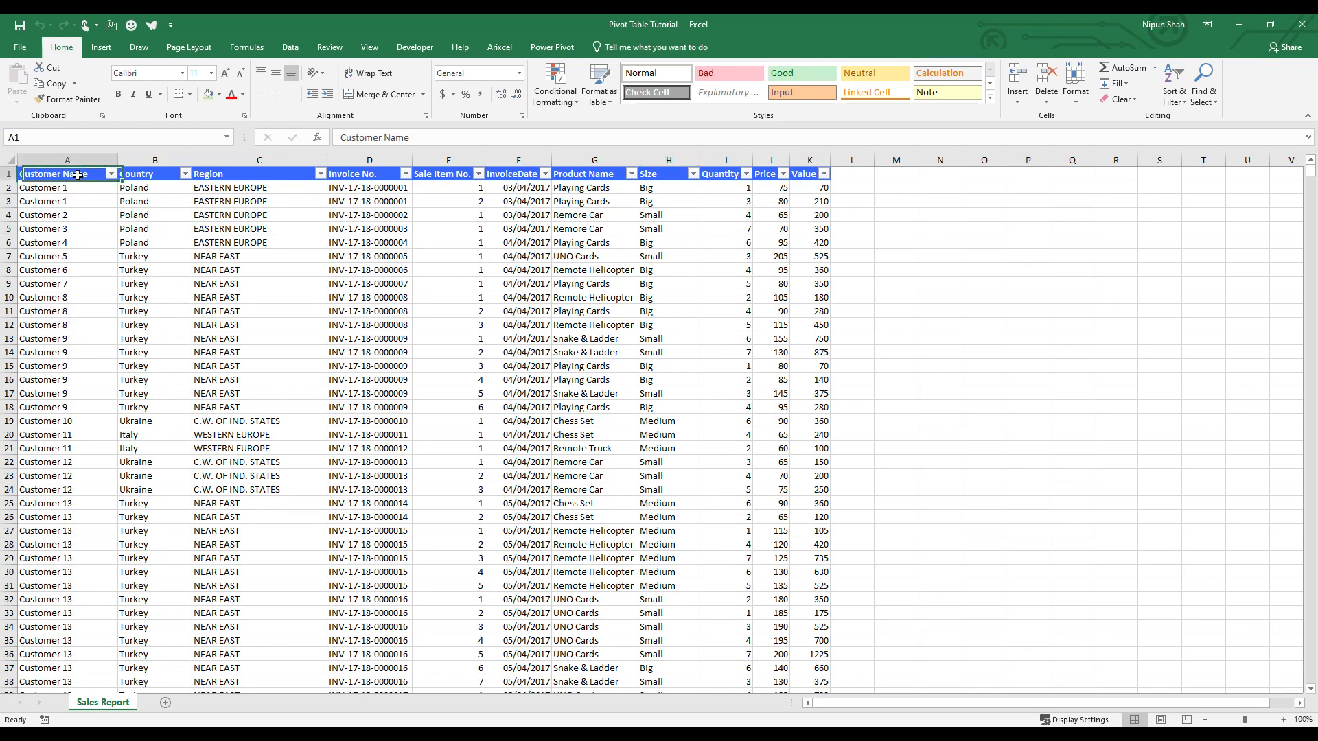
left_click(101, 48)
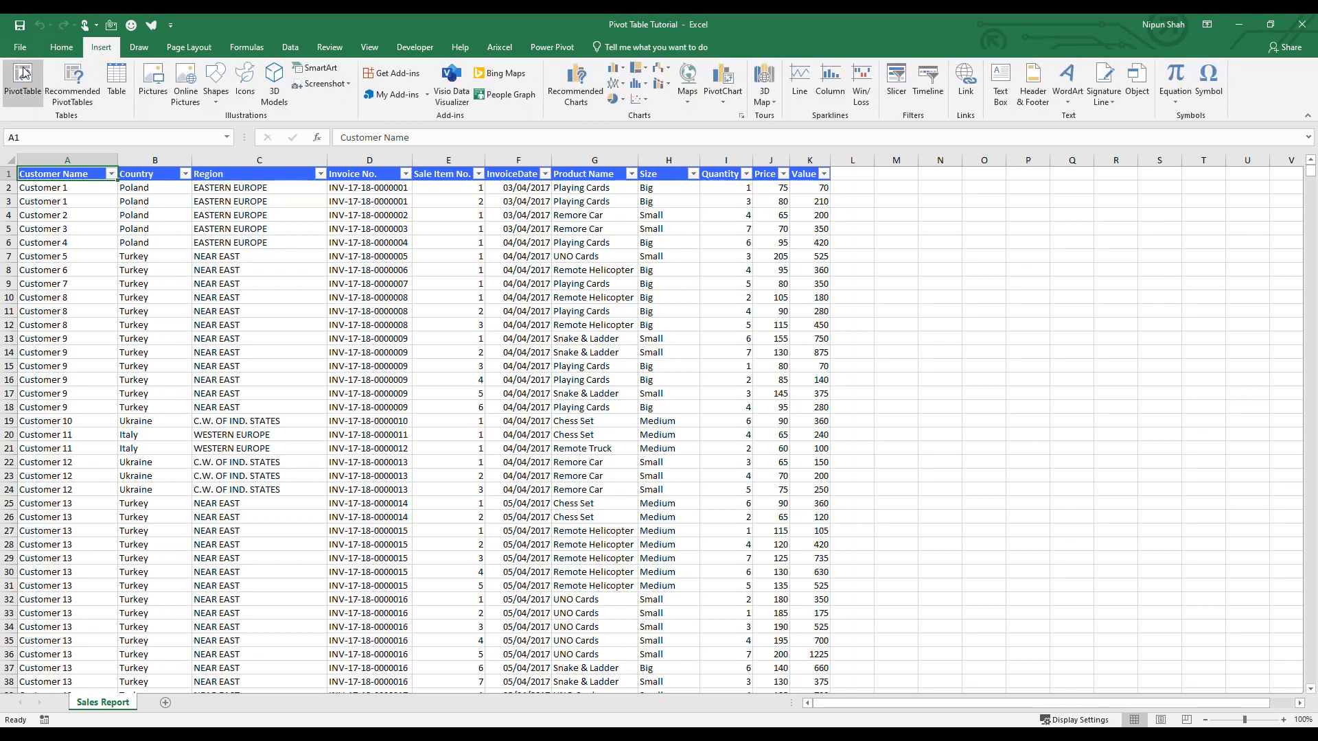
left_click(22, 76)
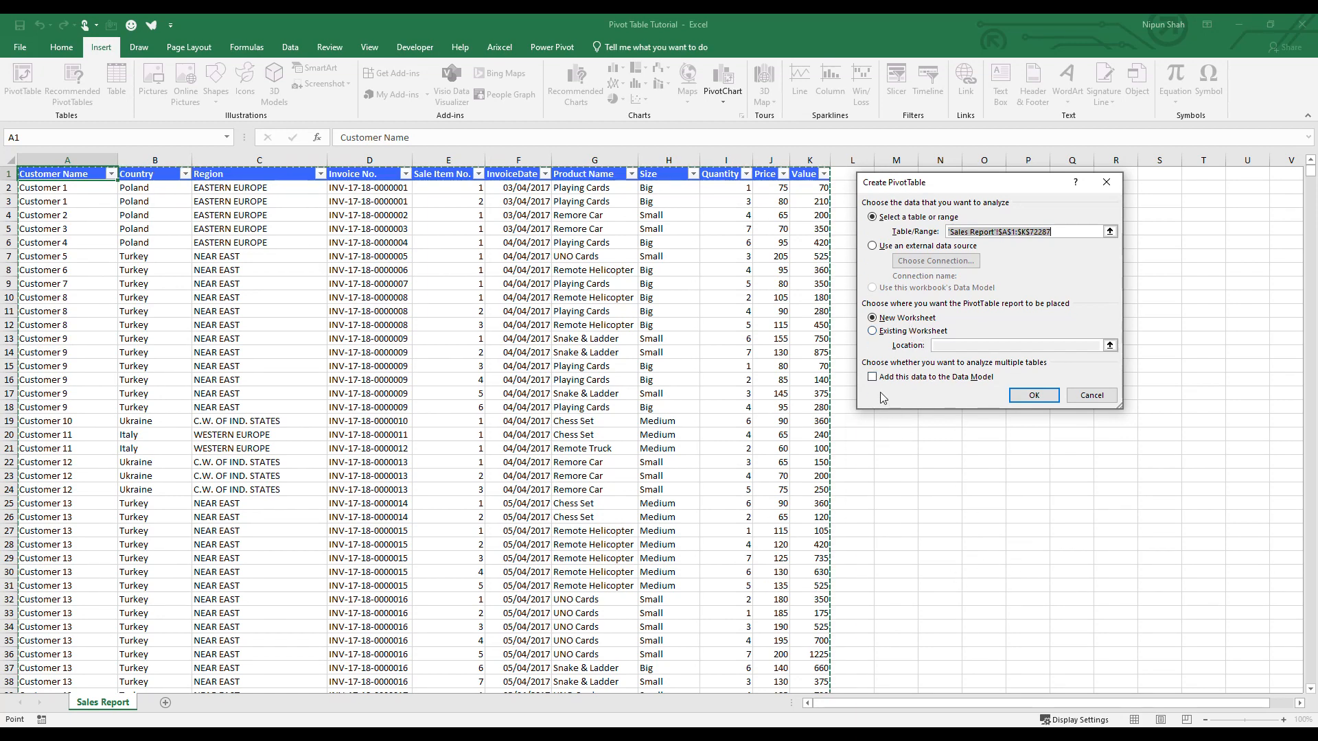
left_click(934, 334)
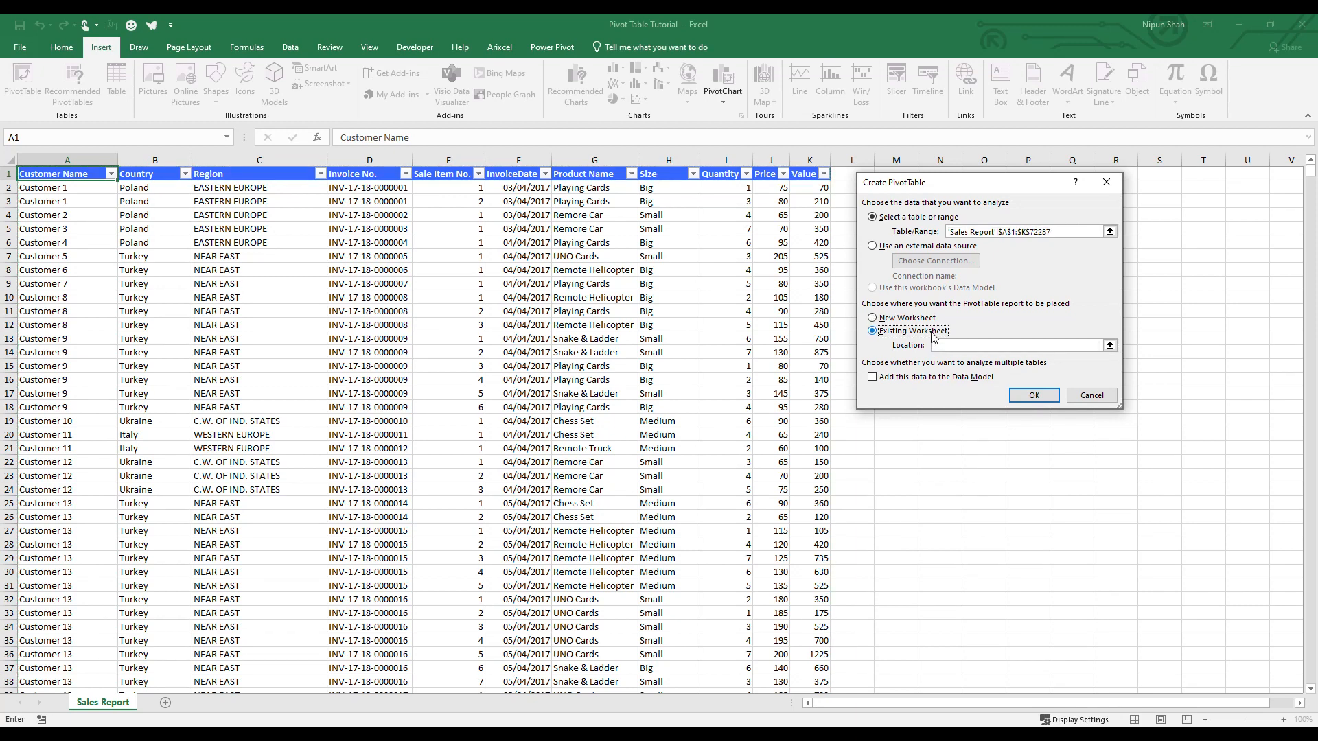
left_click(933, 320)
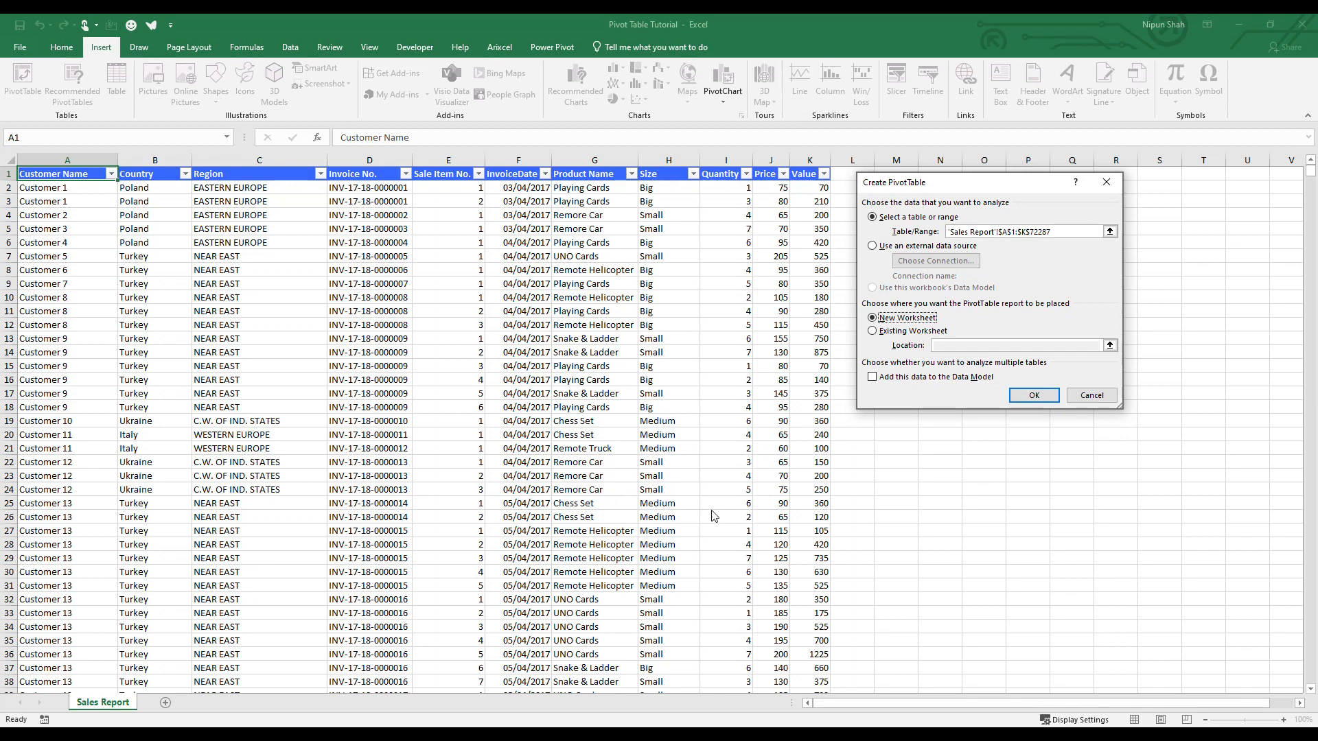
left_click(1034, 396)
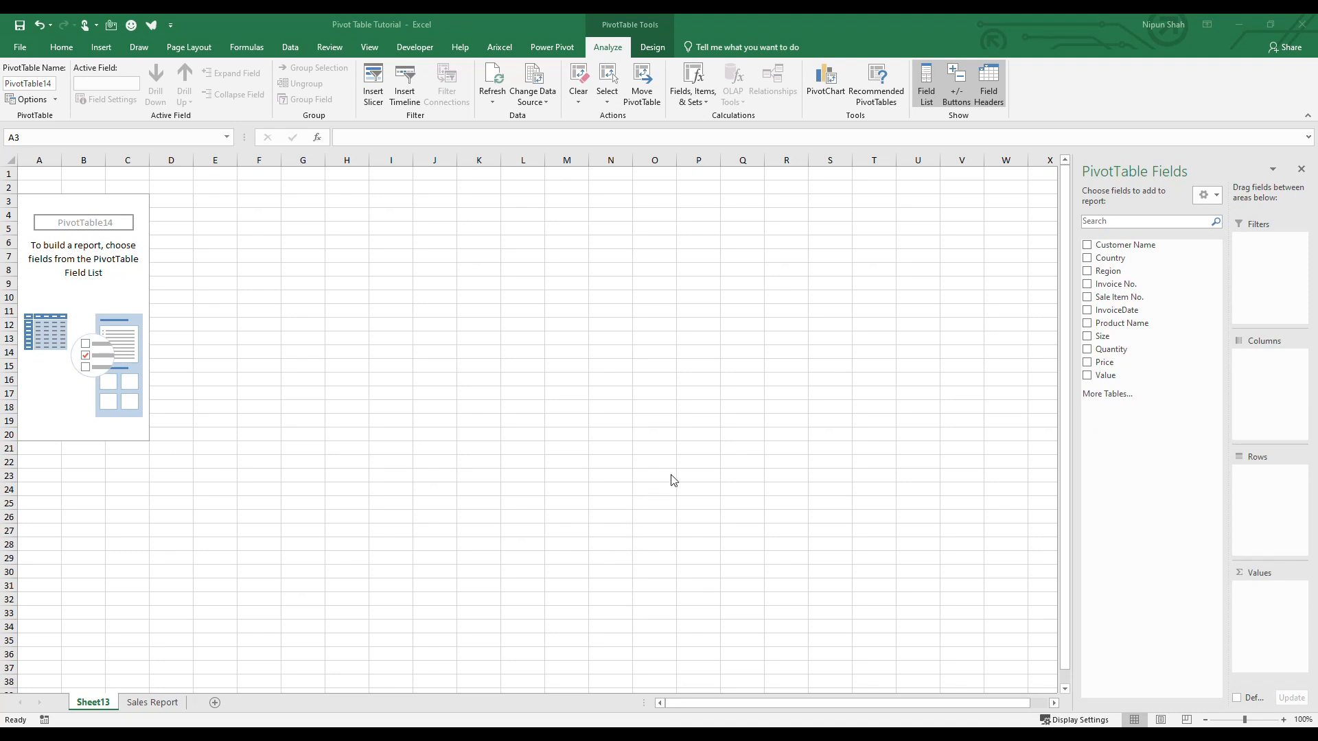
Step: Add InvoiceDate to the pivot table's rows and undo its automatic grouping into years and quarters
left_click(1115, 311)
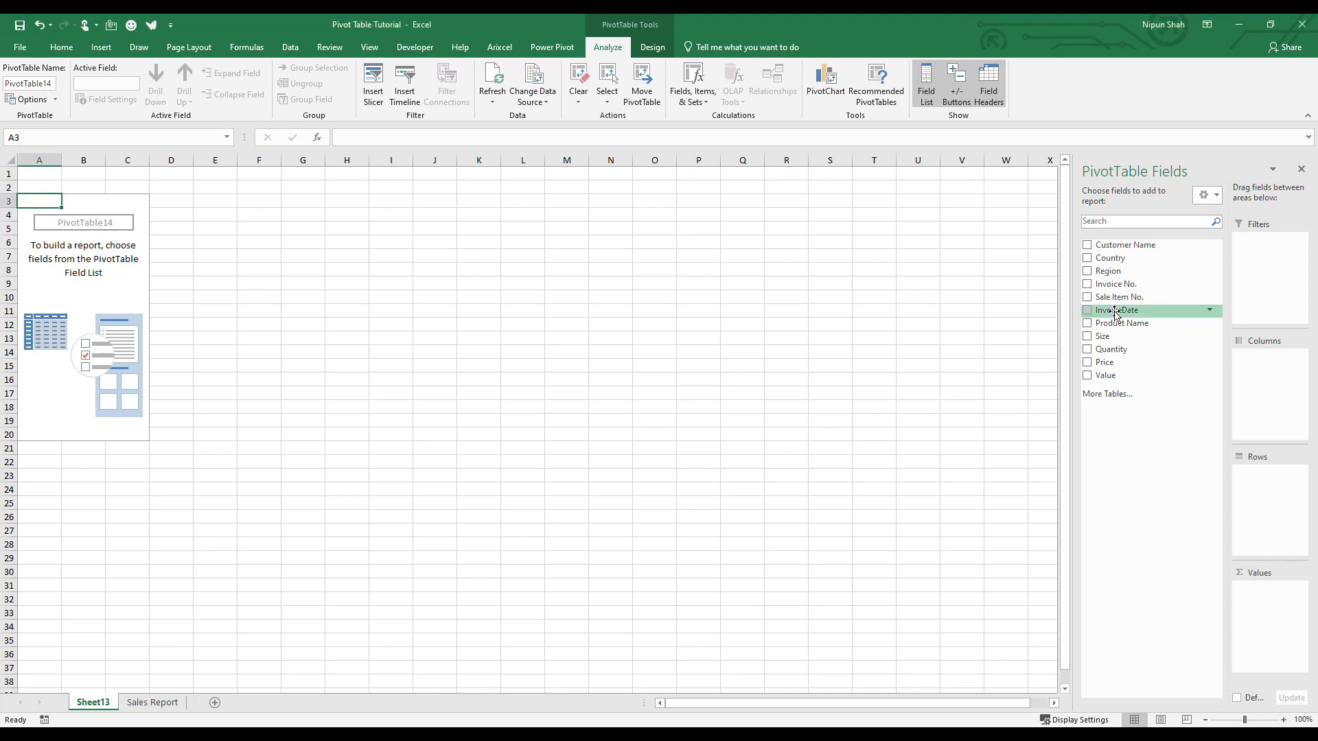
left_click(1184, 395)
left_click_drag(1121, 313, 1276, 494)
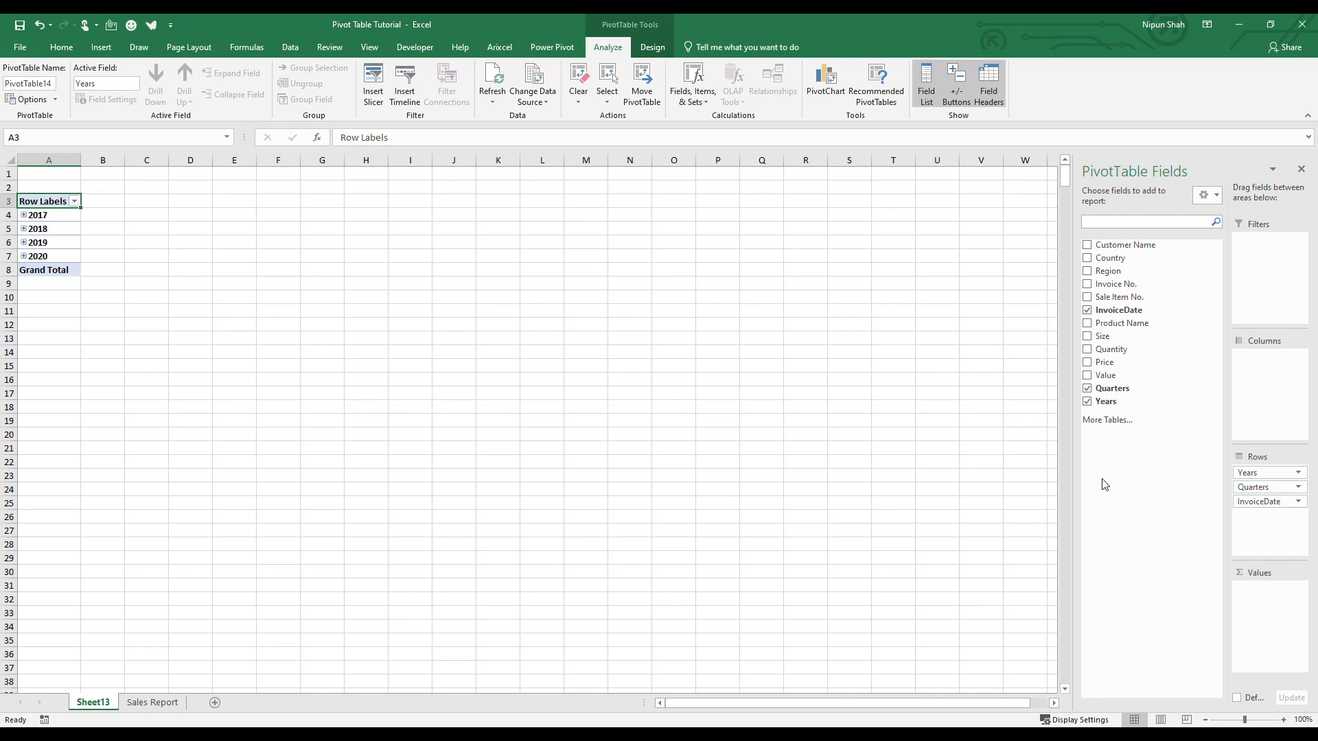
key("ctrl+z")
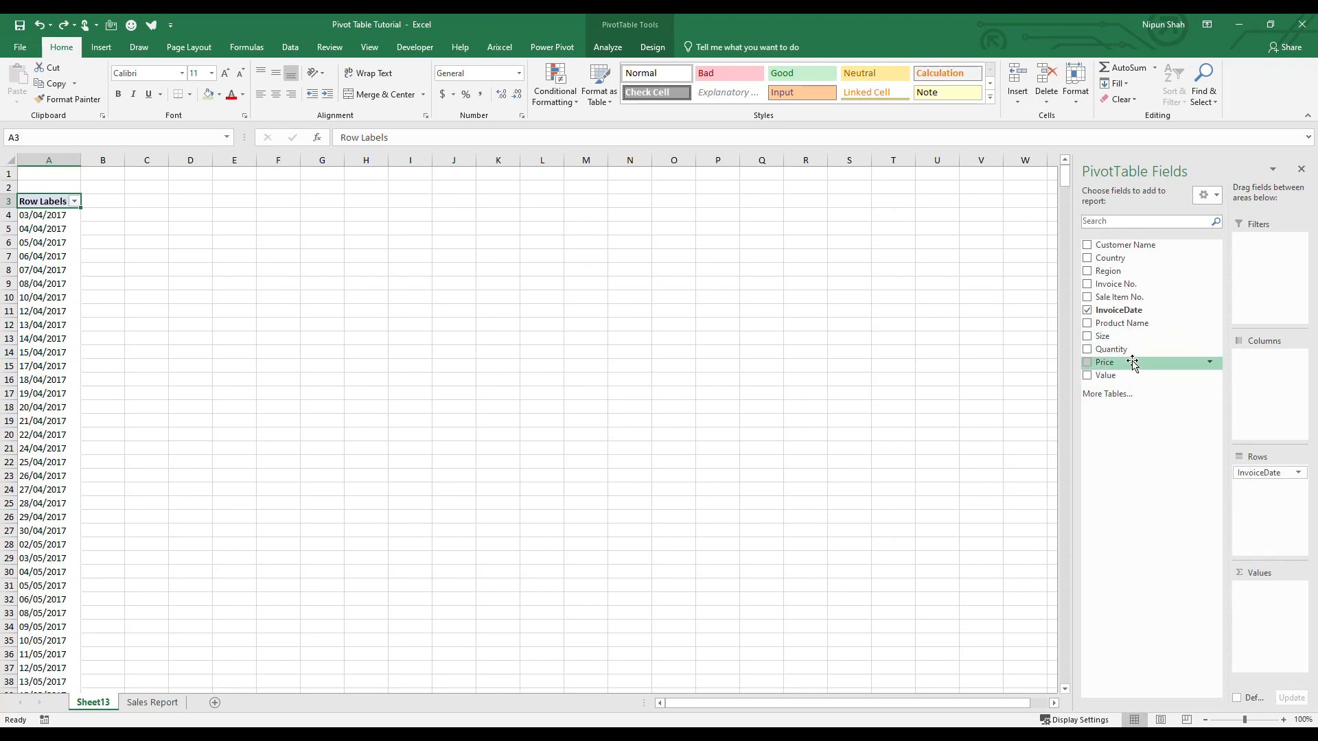
Step: Add Value to the pivot table's values as a sum and check the list of dates down to its end
left_click_drag(1132, 375, 1279, 619)
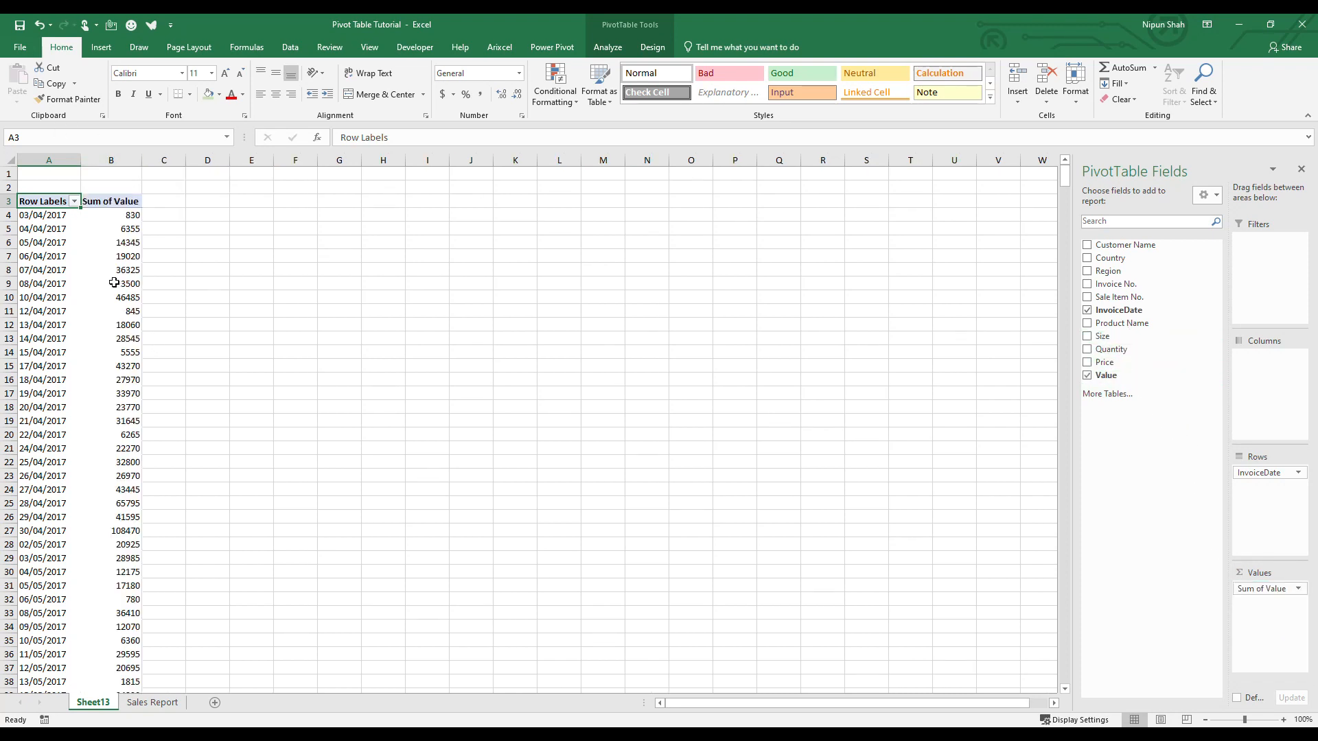
left_click(48, 251)
key("ctrl+Down")
key("ctrl+Up")
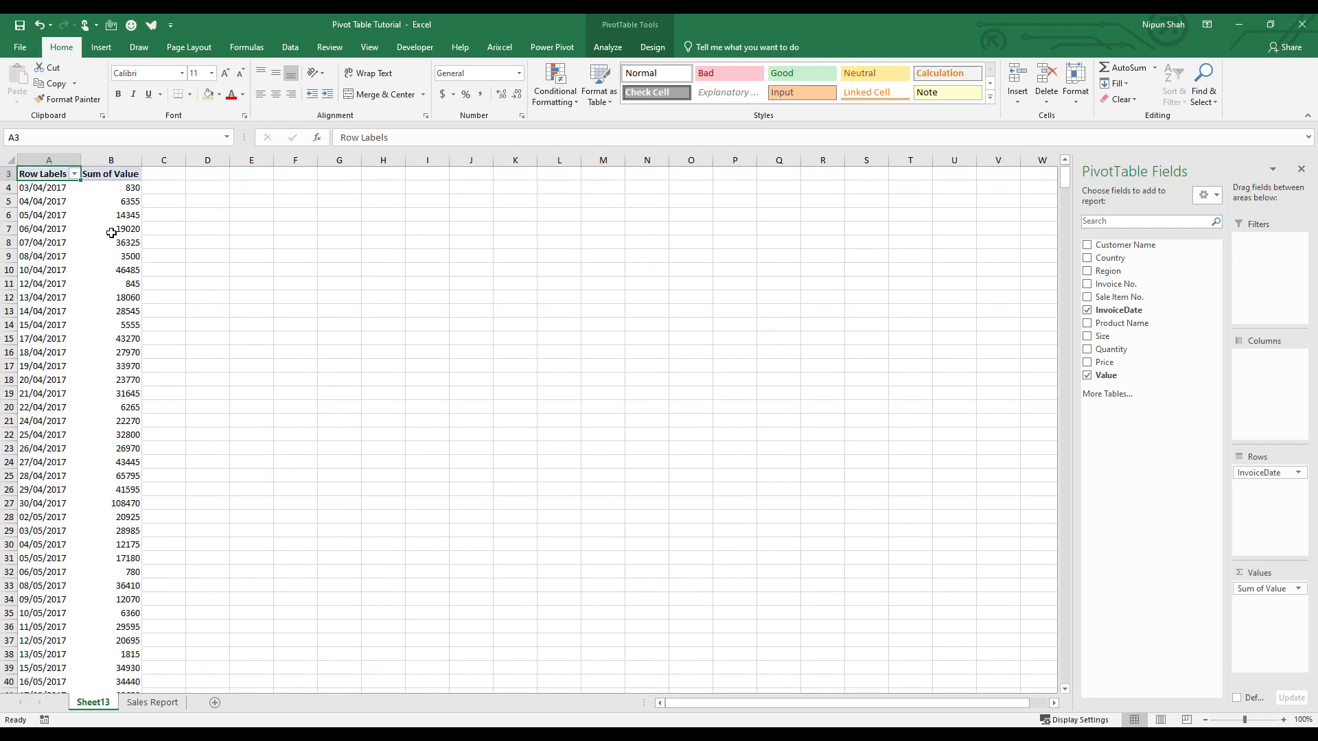
Step: Group the invoice dates by Months and Years and look through the grouped totals
left_click(55, 215)
right_click(55, 215)
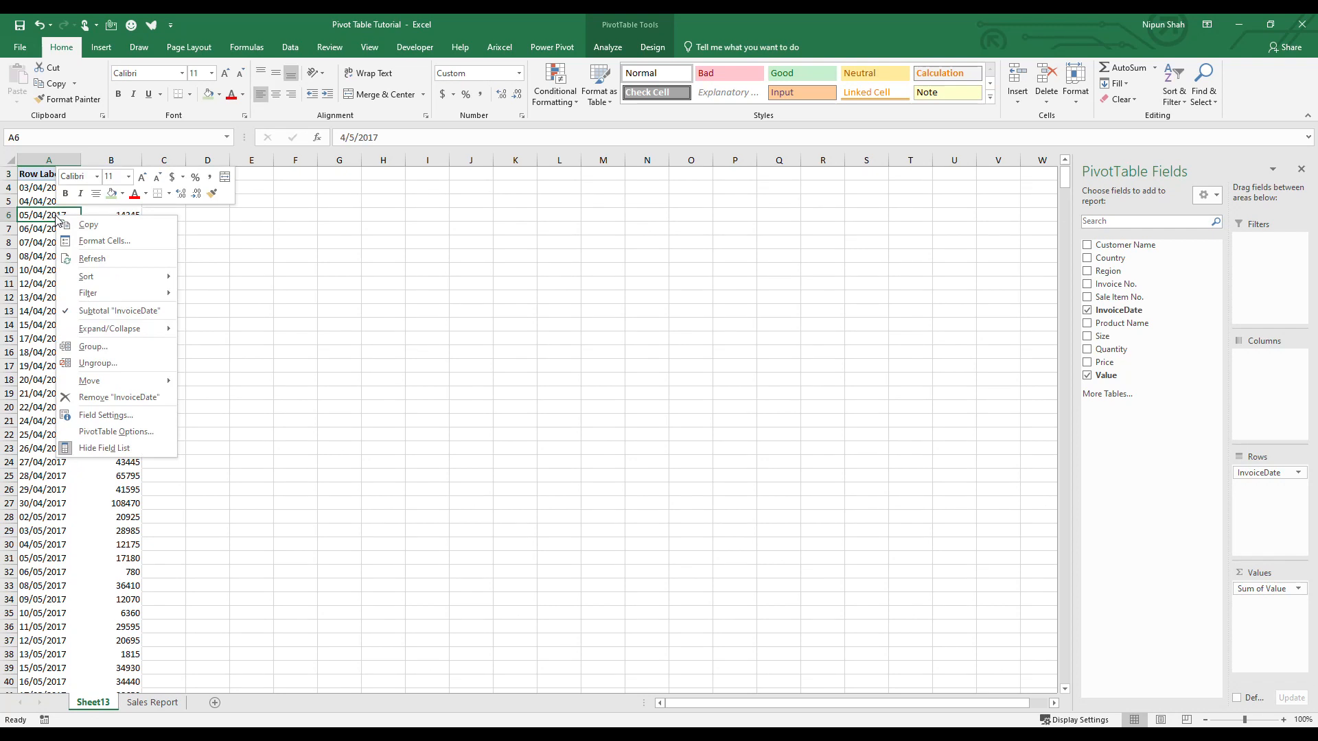
left_click(134, 356)
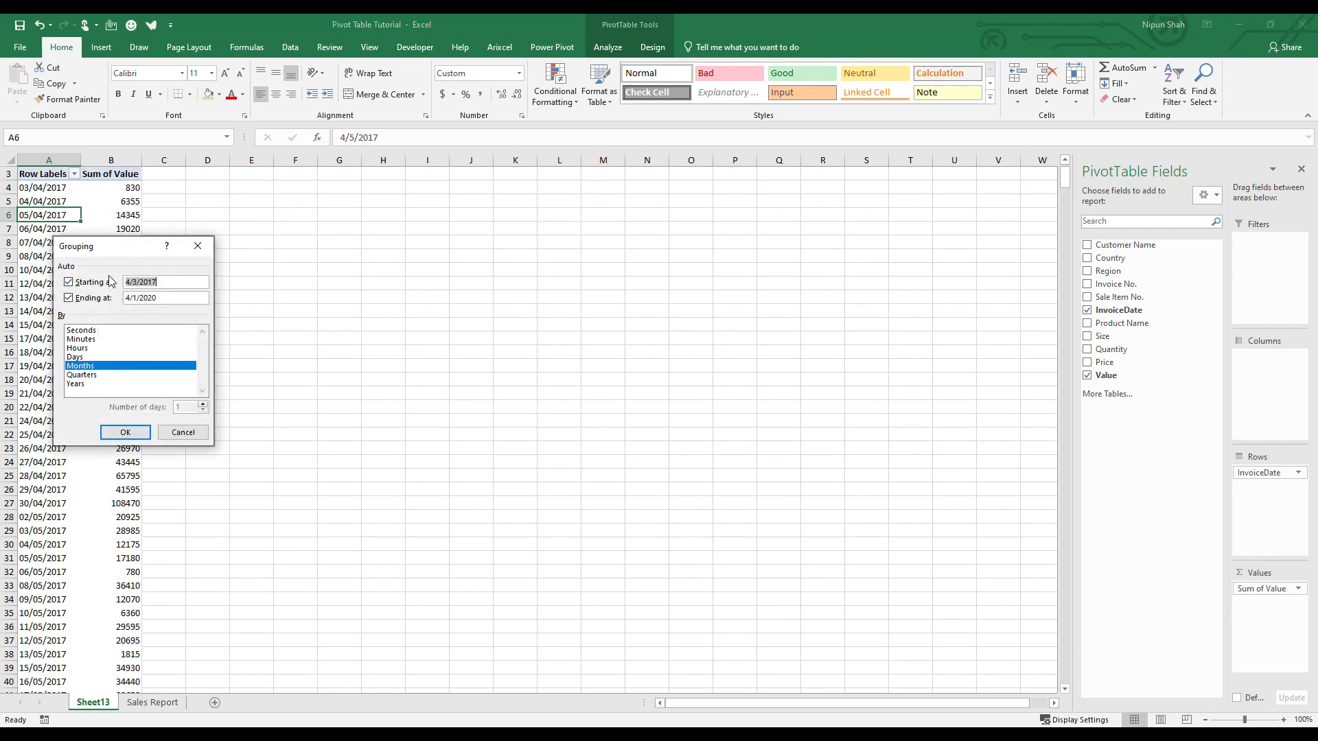
left_click_drag(121, 251, 304, 219)
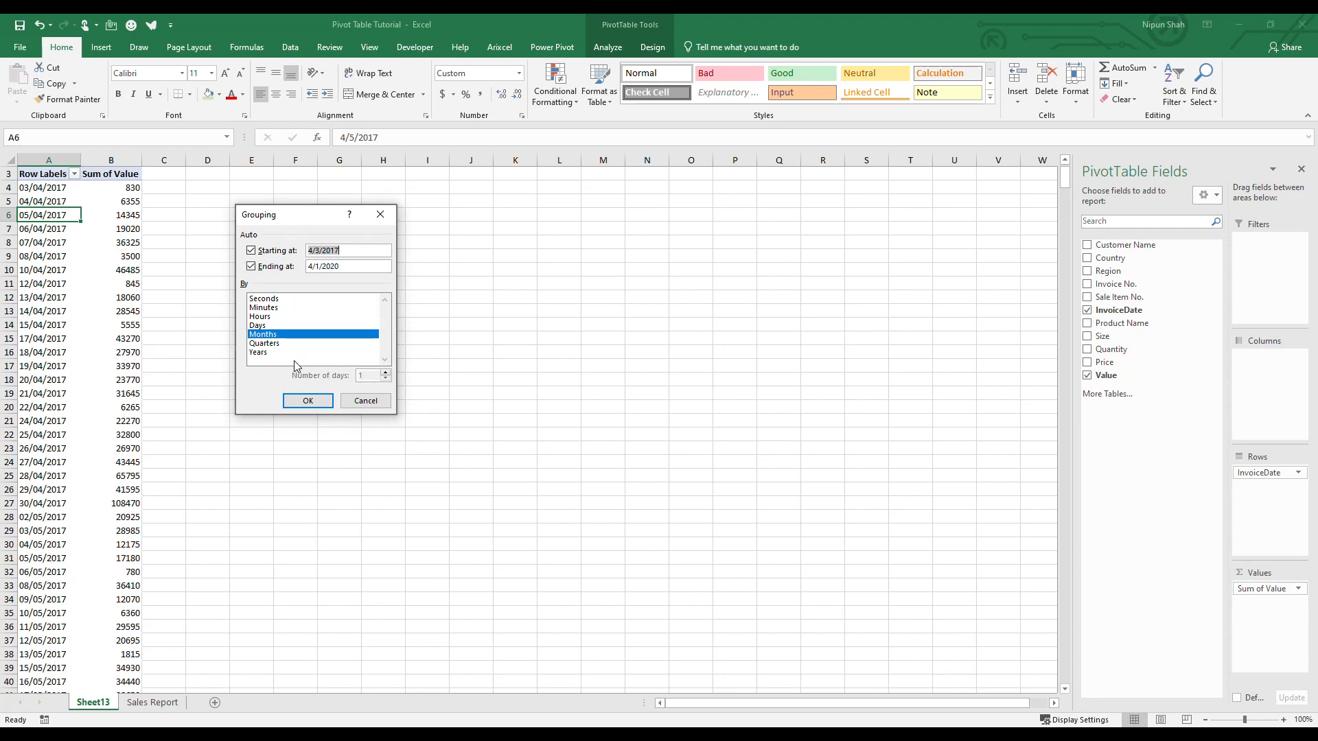
left_click(261, 353)
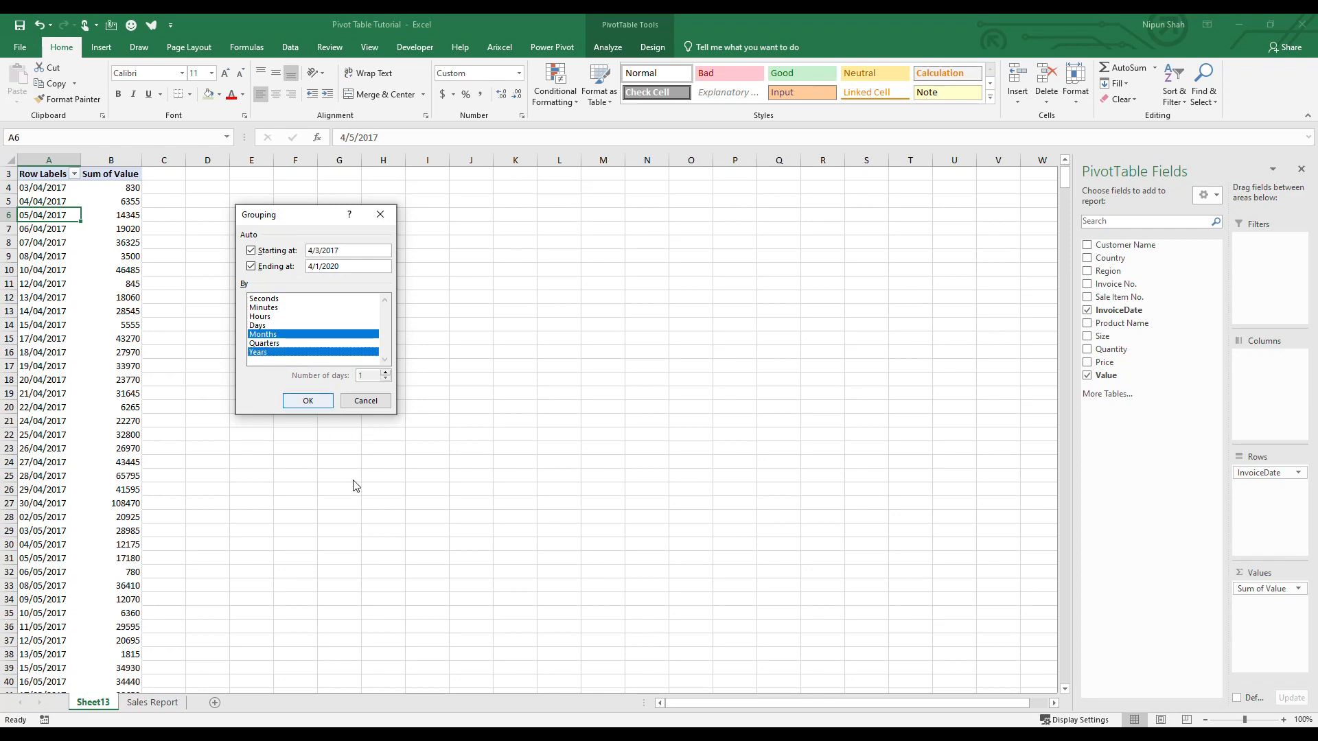
left_click(306, 401)
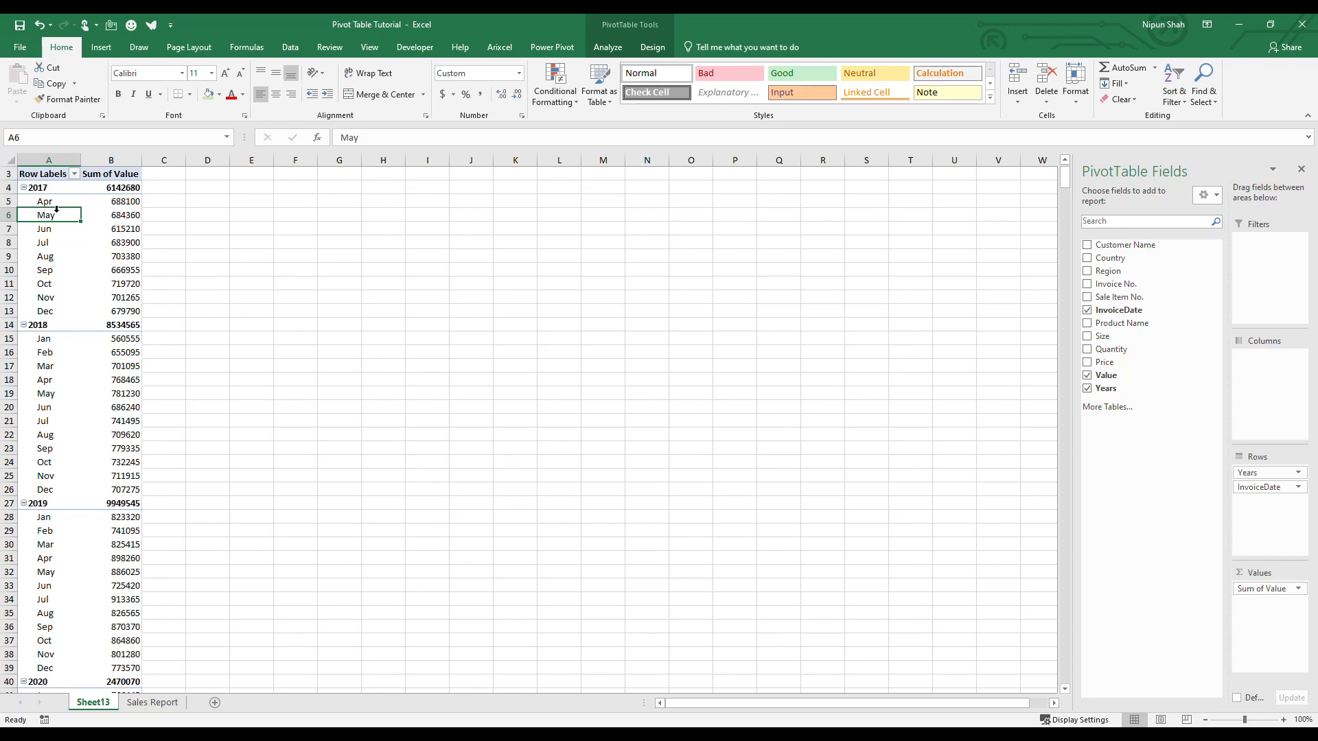
scroll(79, 378, "down", 8)
scroll(85, 410, "up", 9)
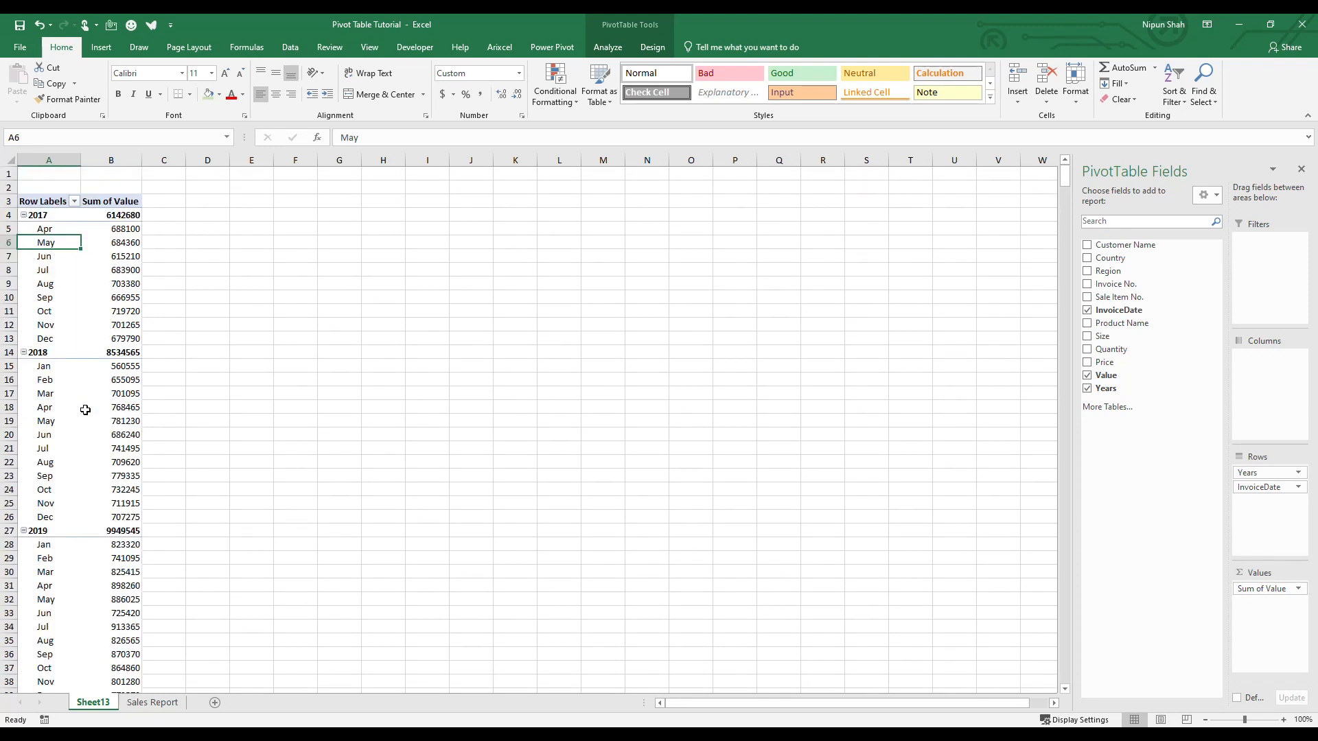
Step: Change the pivot table's report layout to tabular form
left_click(653, 50)
left_click(93, 103)
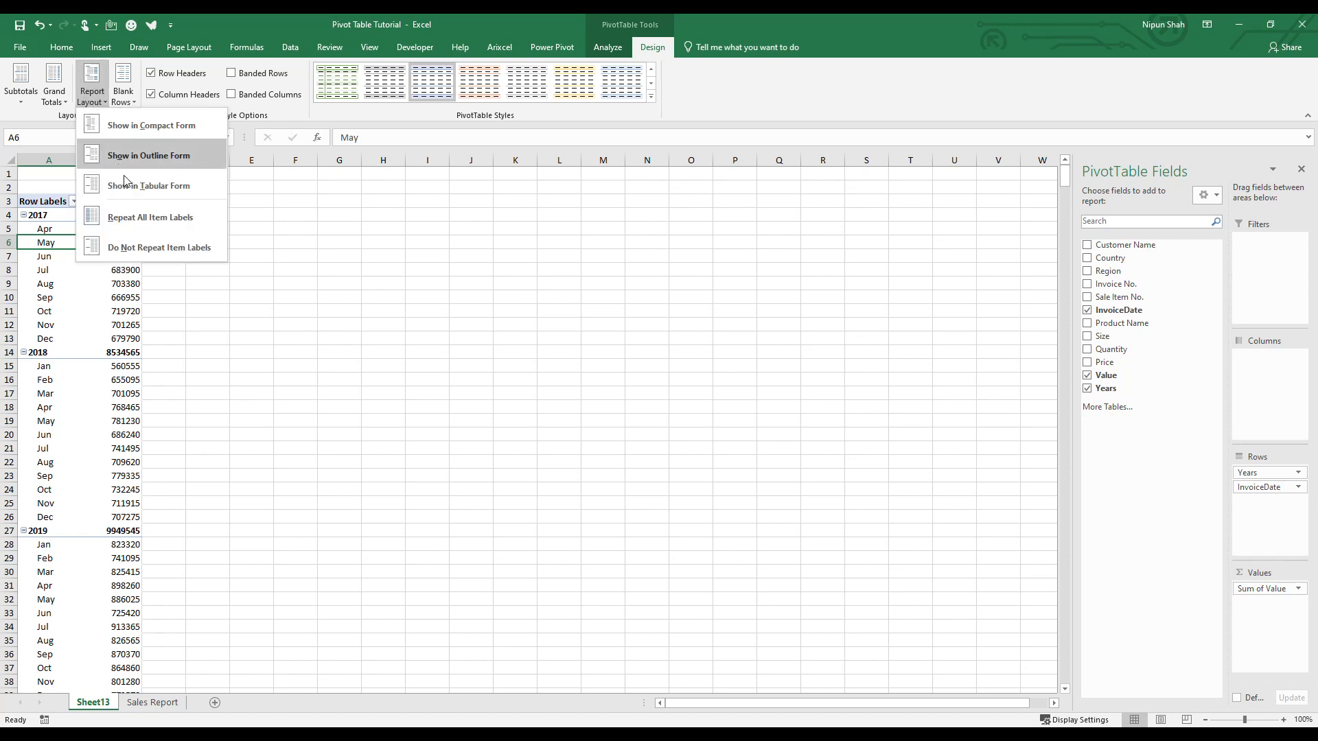
left_click(163, 193)
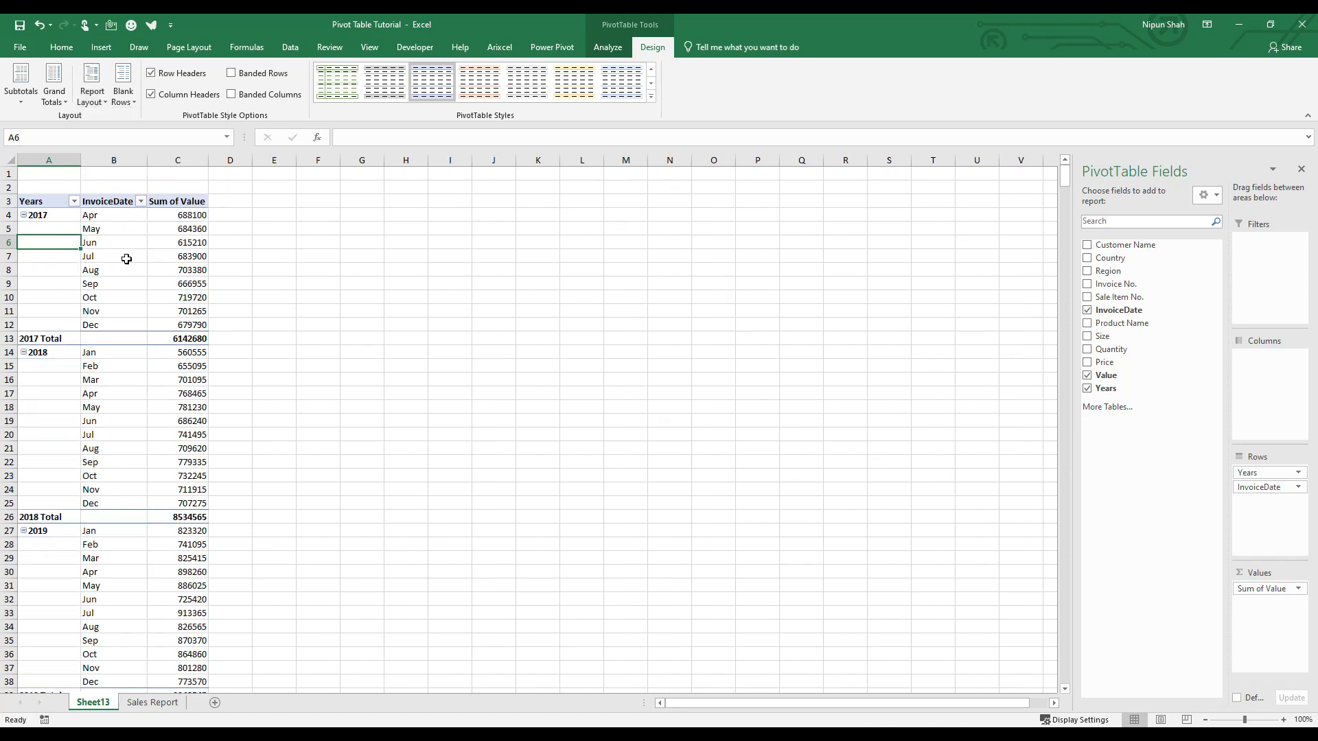
Step: Format all Sum of Value figures, including the grand total, with thousands separators and no decimal places
left_click(194, 215)
key("ctrl+shift+Down")
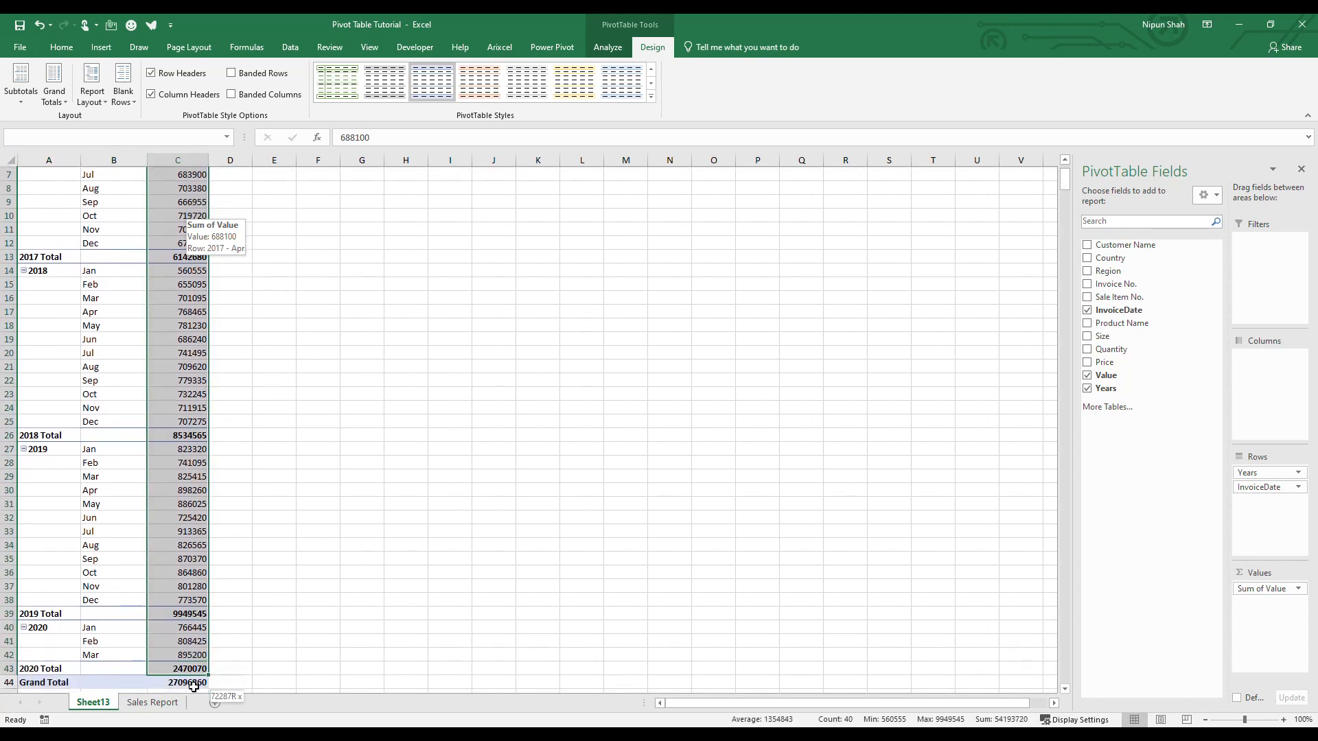
left_click(62, 47)
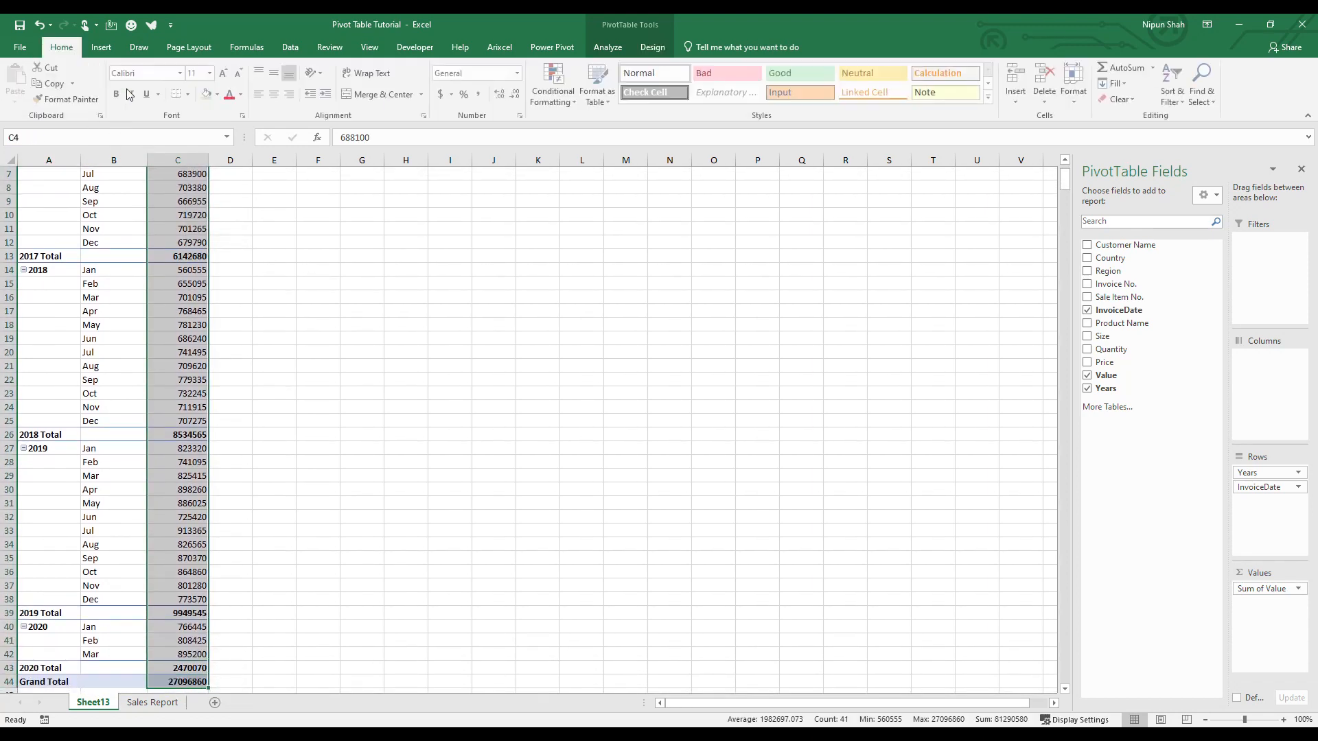
left_click(482, 95)
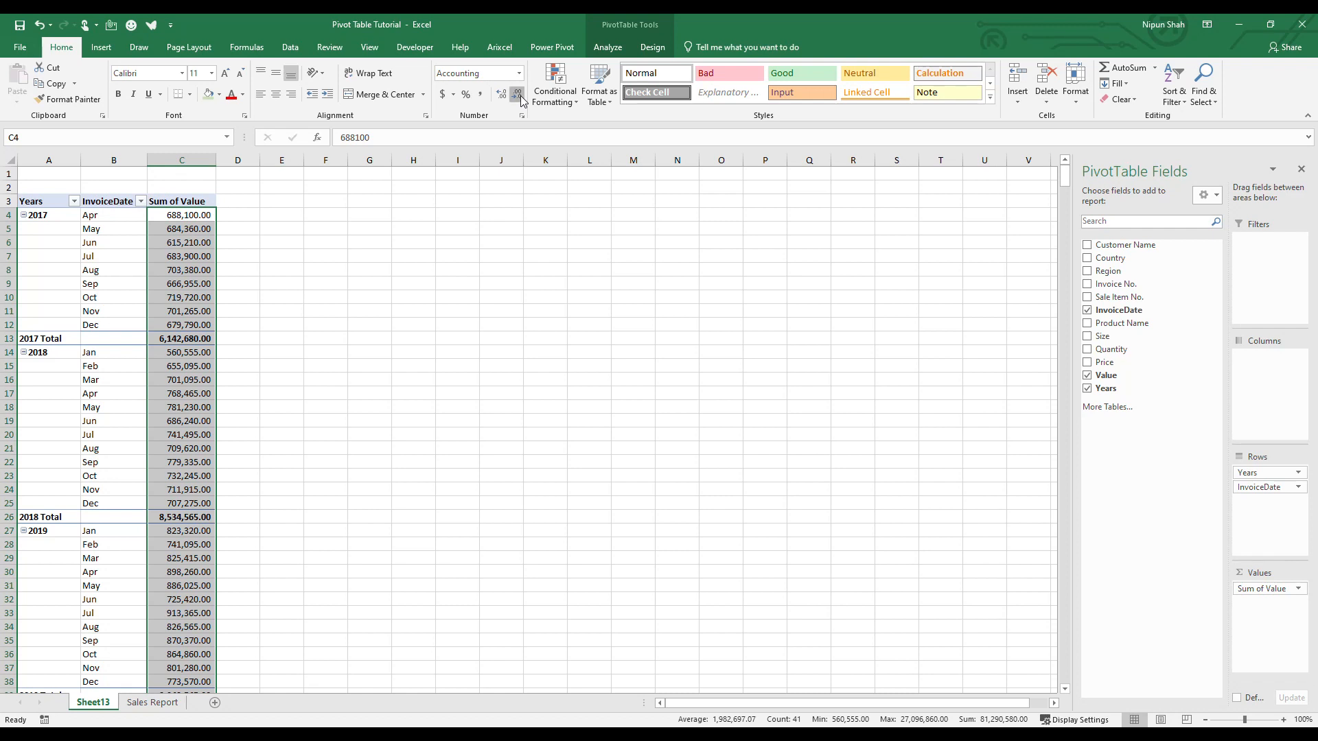
left_click(520, 97)
left_click(519, 97)
left_click(204, 285)
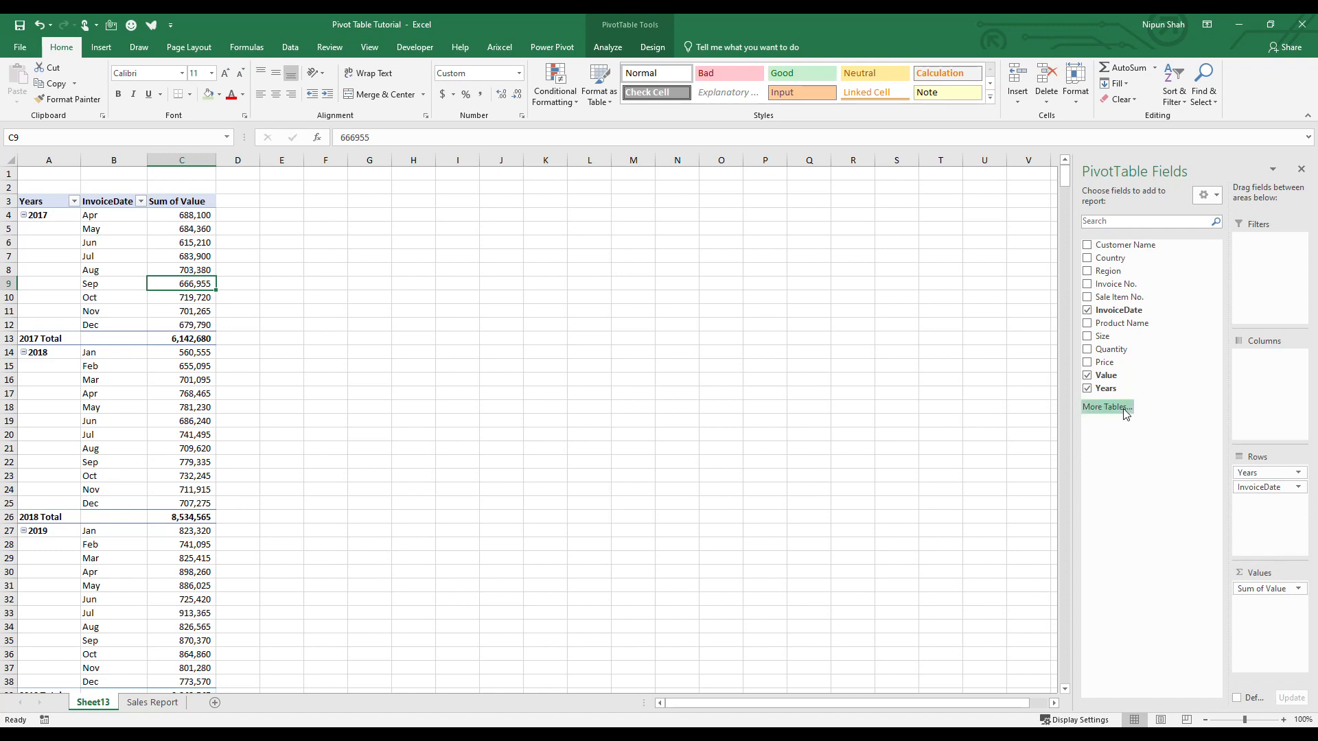
Step: Move Years to the columns, try it swapped with InvoiceDate, and return to months in rows and years in columns
left_click_drag(1111, 389, 1277, 376)
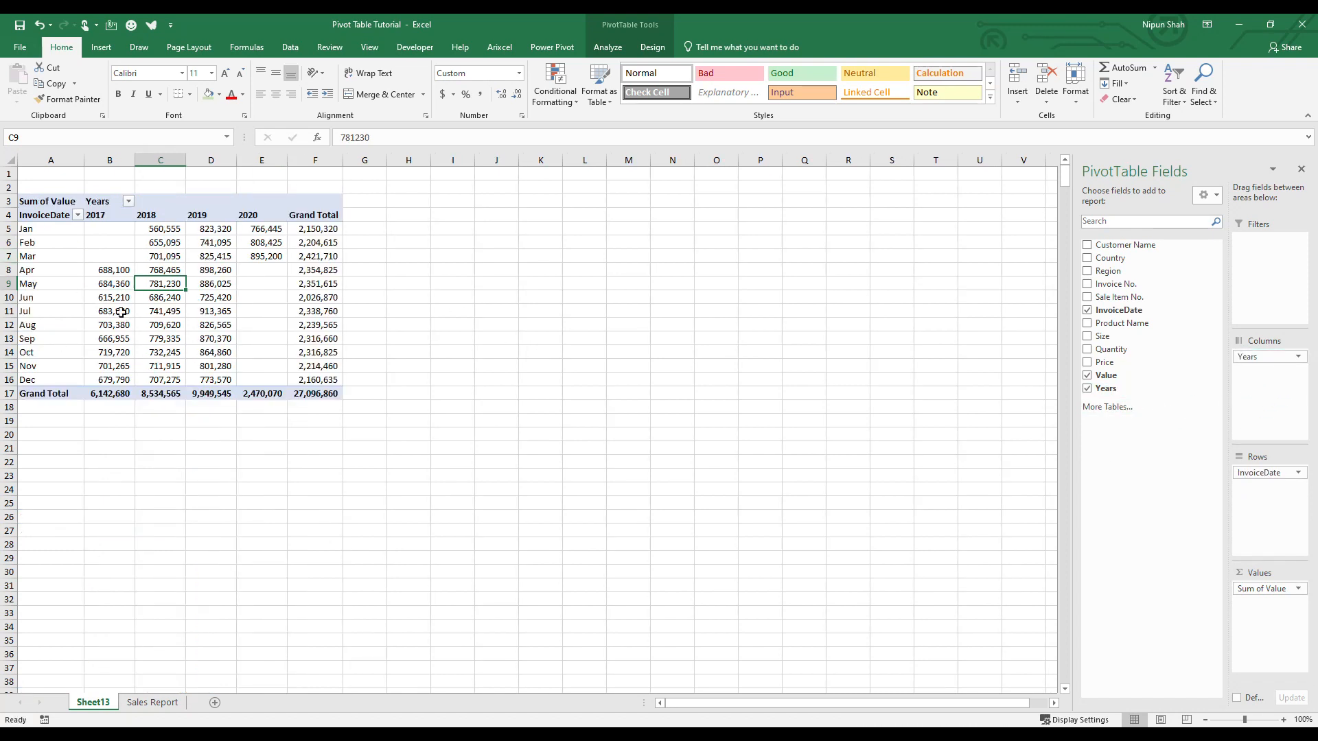
left_click_drag(1268, 358, 1268, 388)
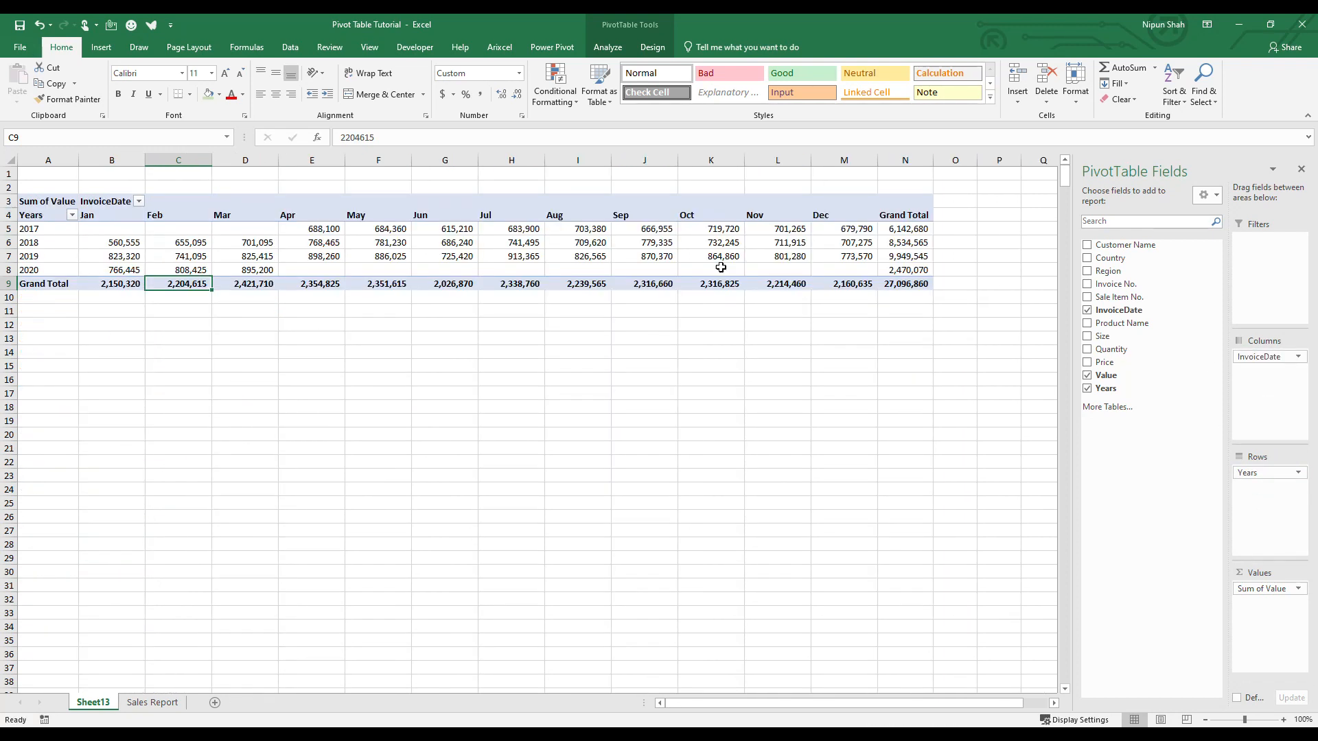
left_click_drag(1271, 359, 1260, 395)
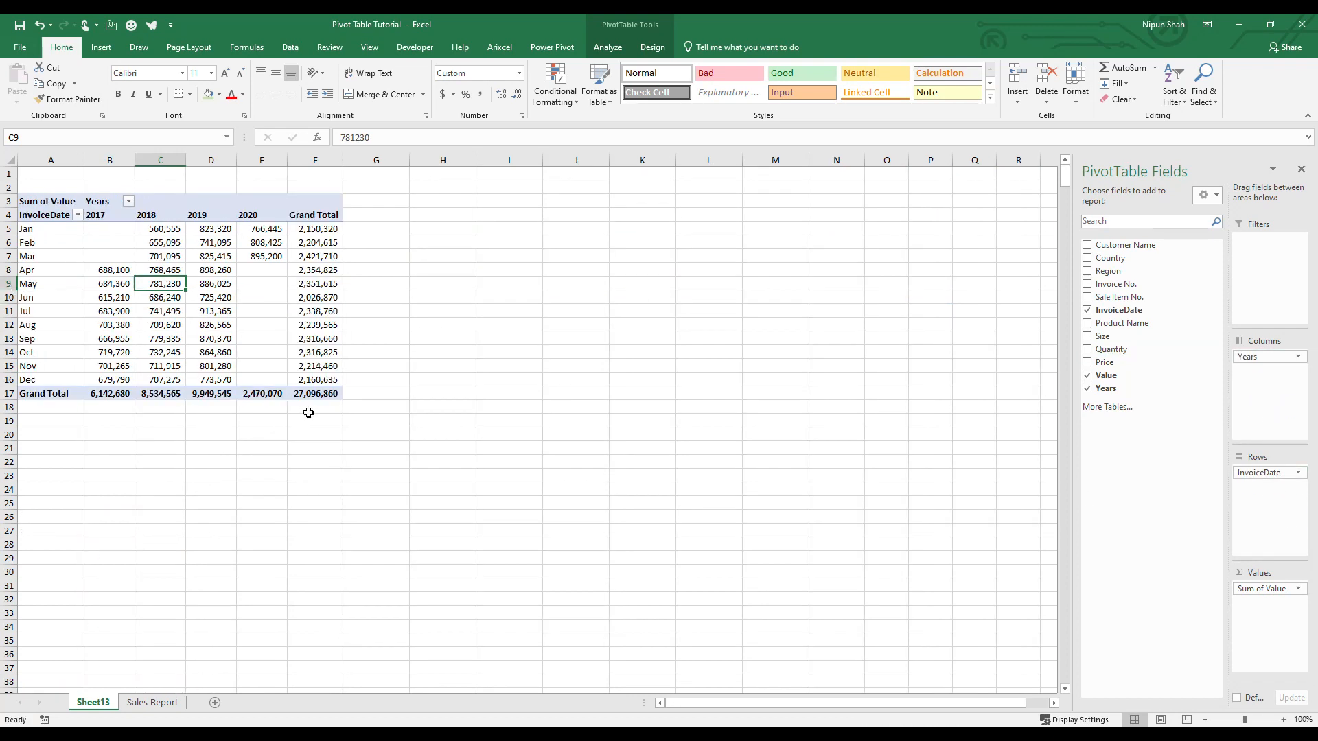
Step: Replace InvoiceDate with Product Name in the pivot table's rows and inspect the Dolls sales by year
left_click_drag(1271, 474, 825, 356)
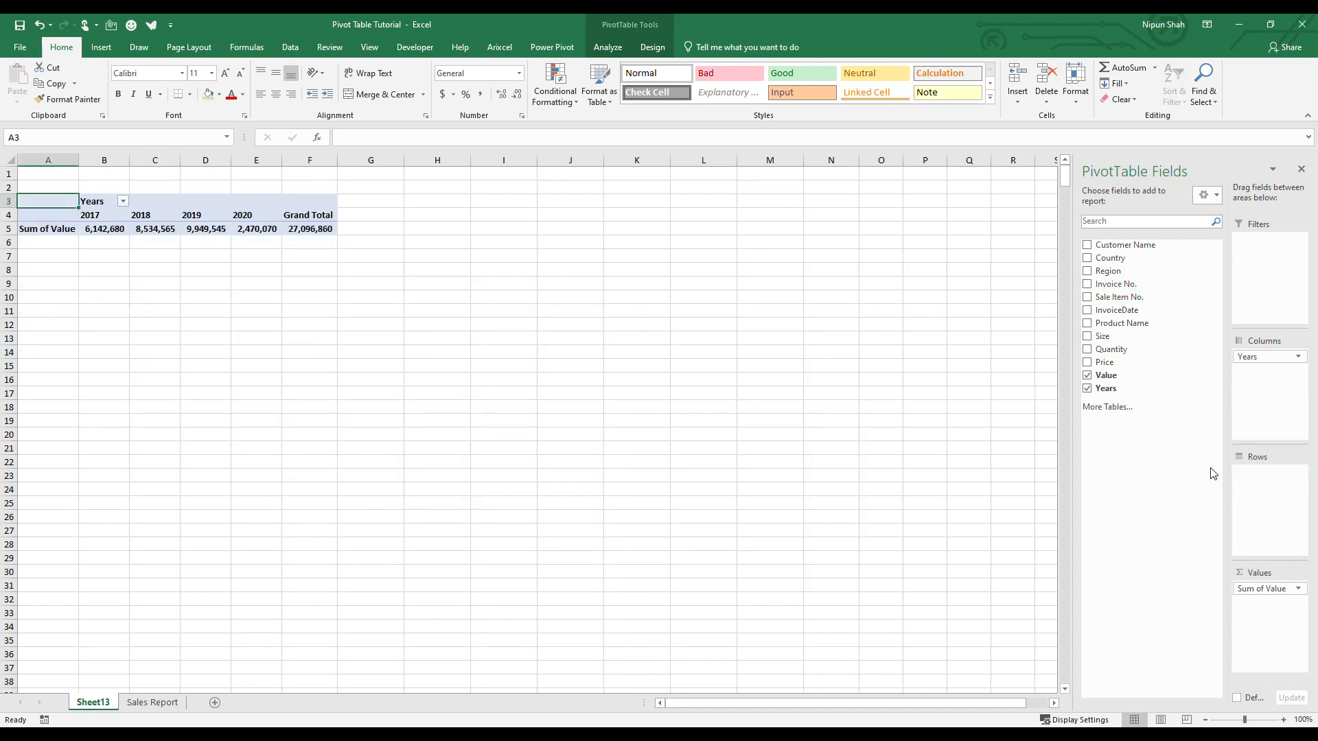
left_click_drag(1145, 323, 1283, 480)
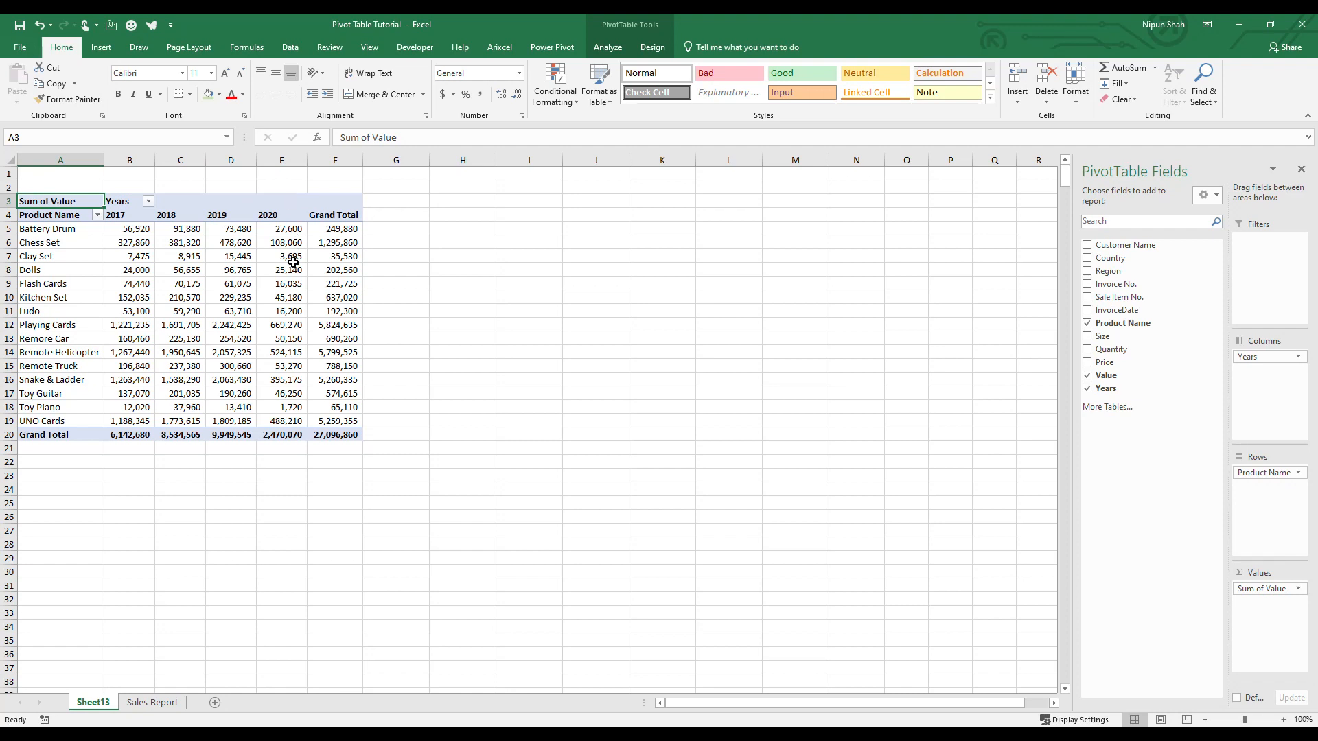
left_click(78, 260)
left_click(151, 271)
left_click(229, 272)
left_click(275, 271)
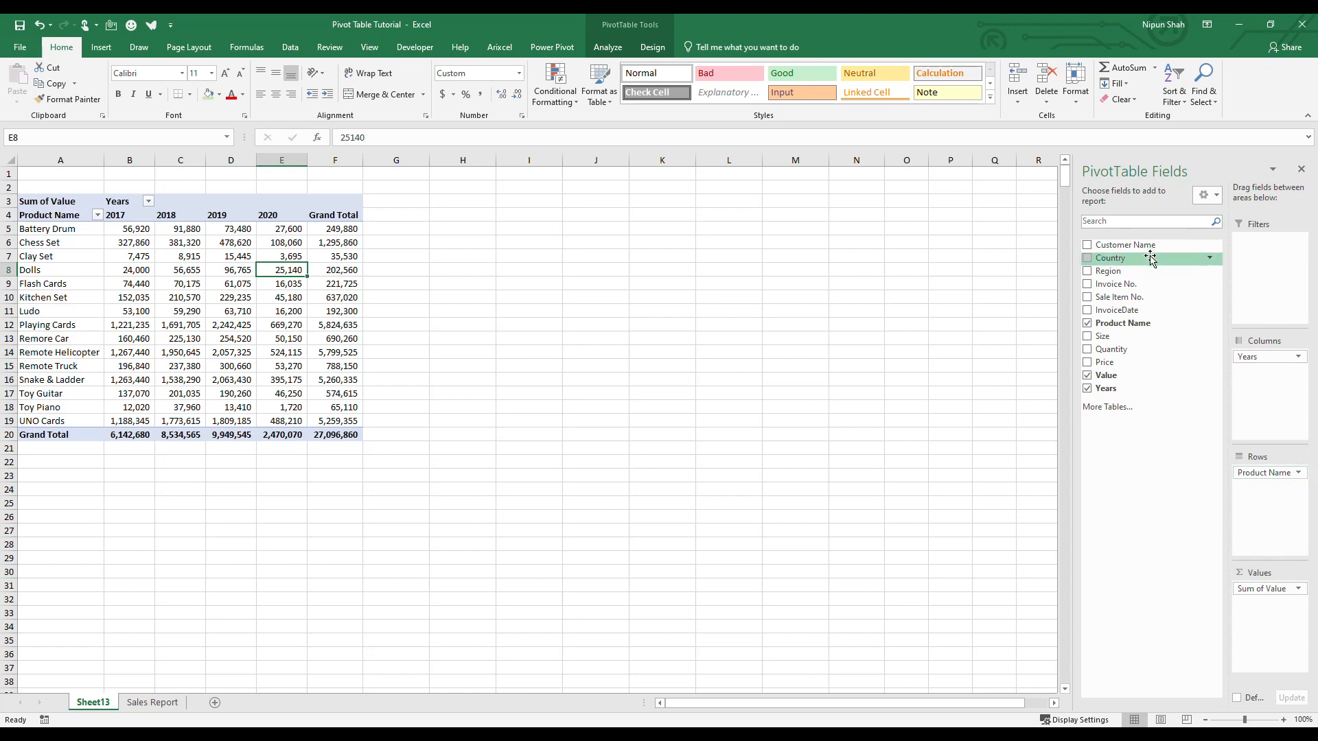
Step: Add Region as a report filter and restrict the pivot table to WESTERN EUROPE
left_click_drag(1144, 272, 1277, 260)
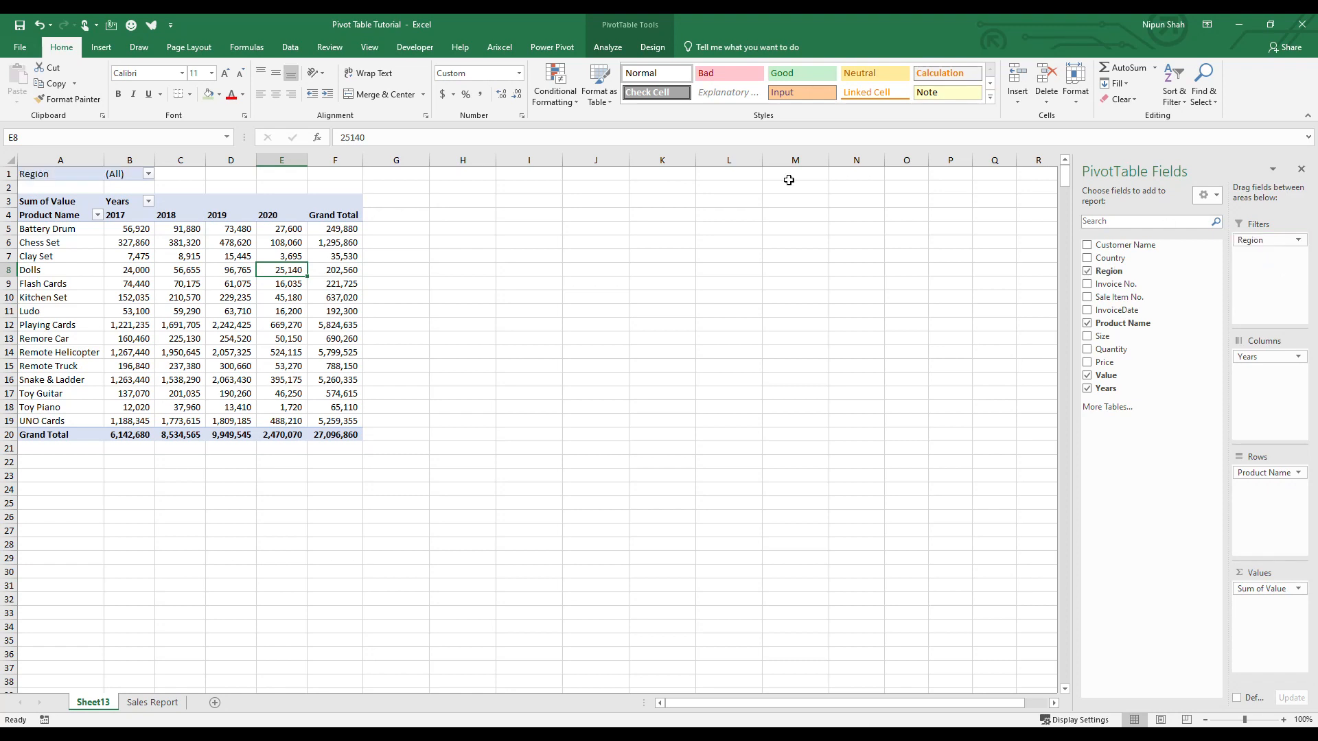
left_click(149, 174)
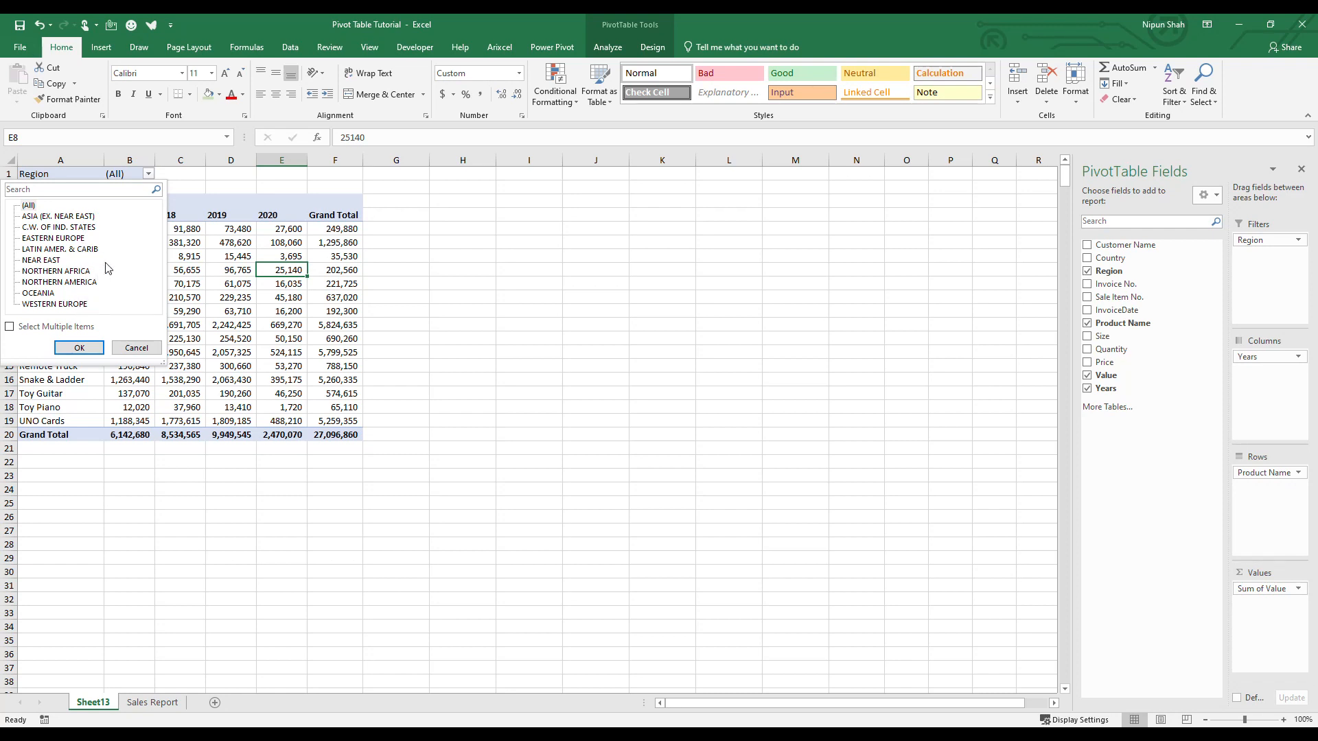
left_click(62, 304)
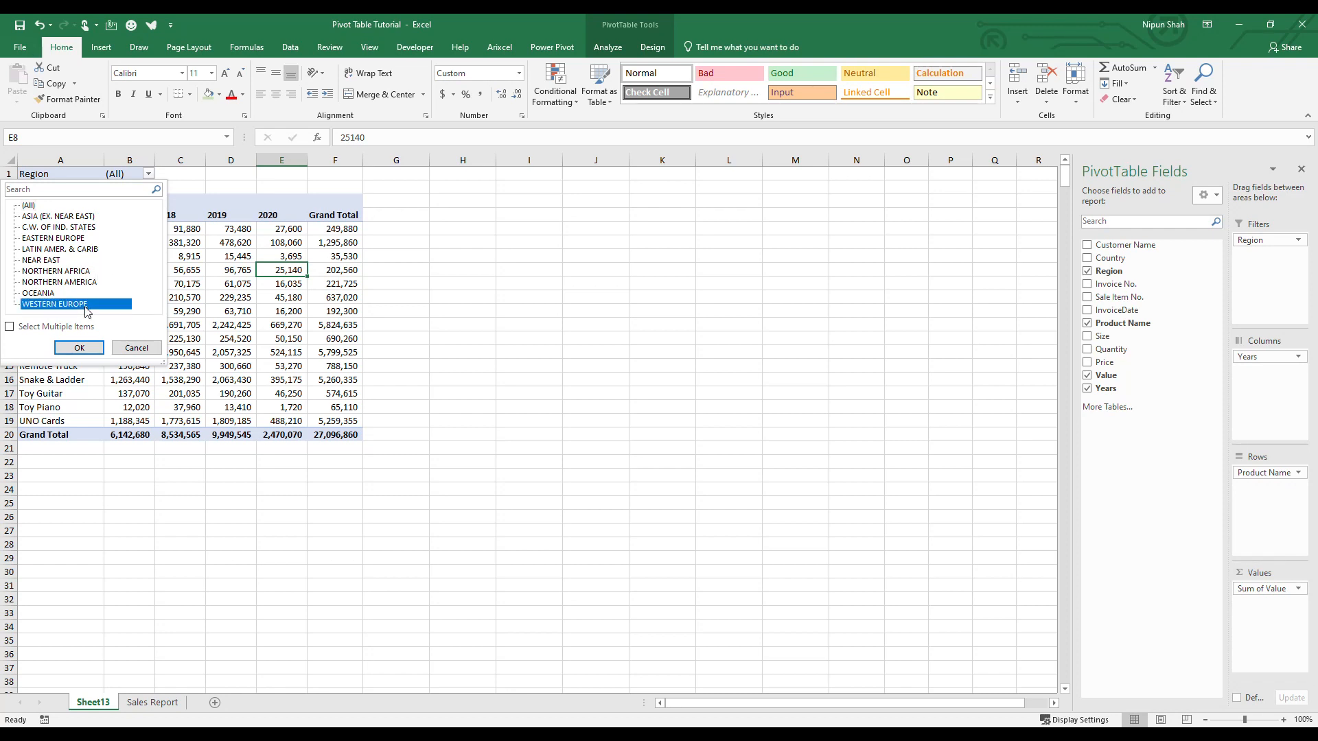
left_click(82, 348)
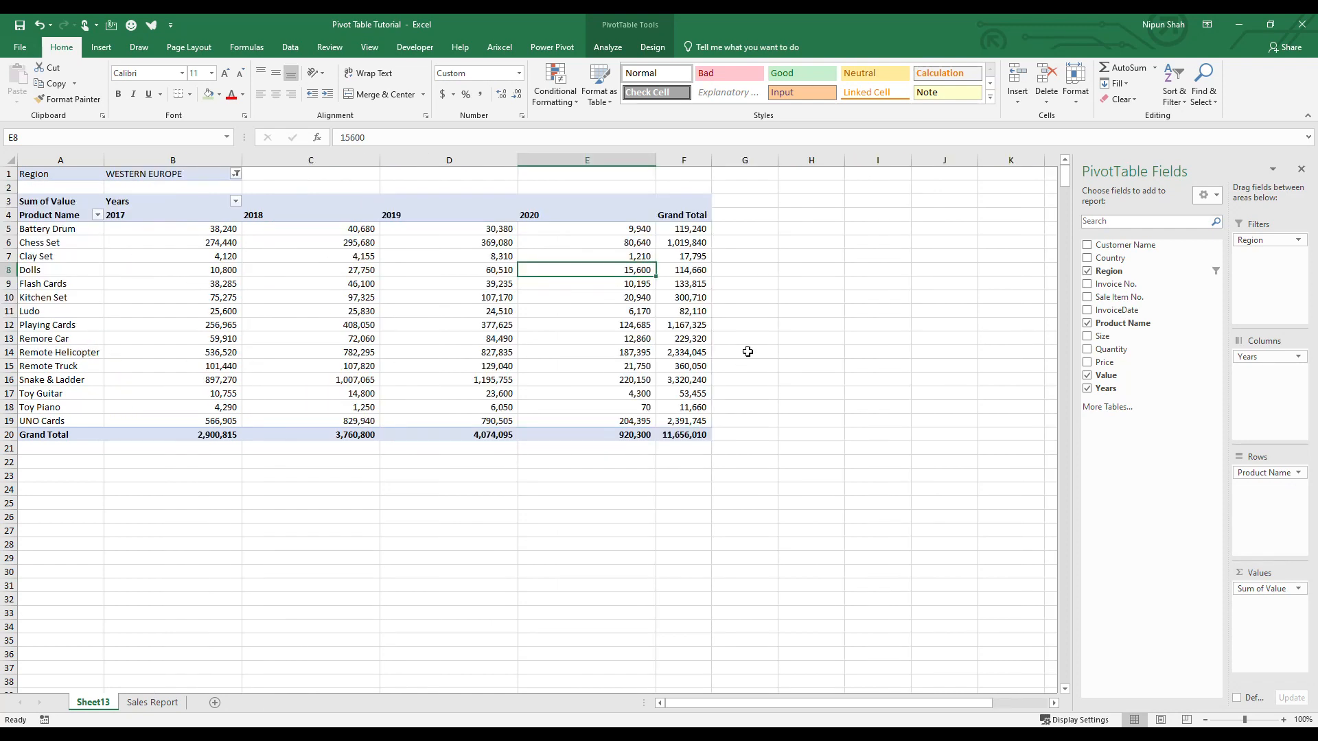
Step: Switch the Region report filter to EASTERN EUROPE and check the Ludo sales for 2017
left_click(246, 174)
left_click(236, 174)
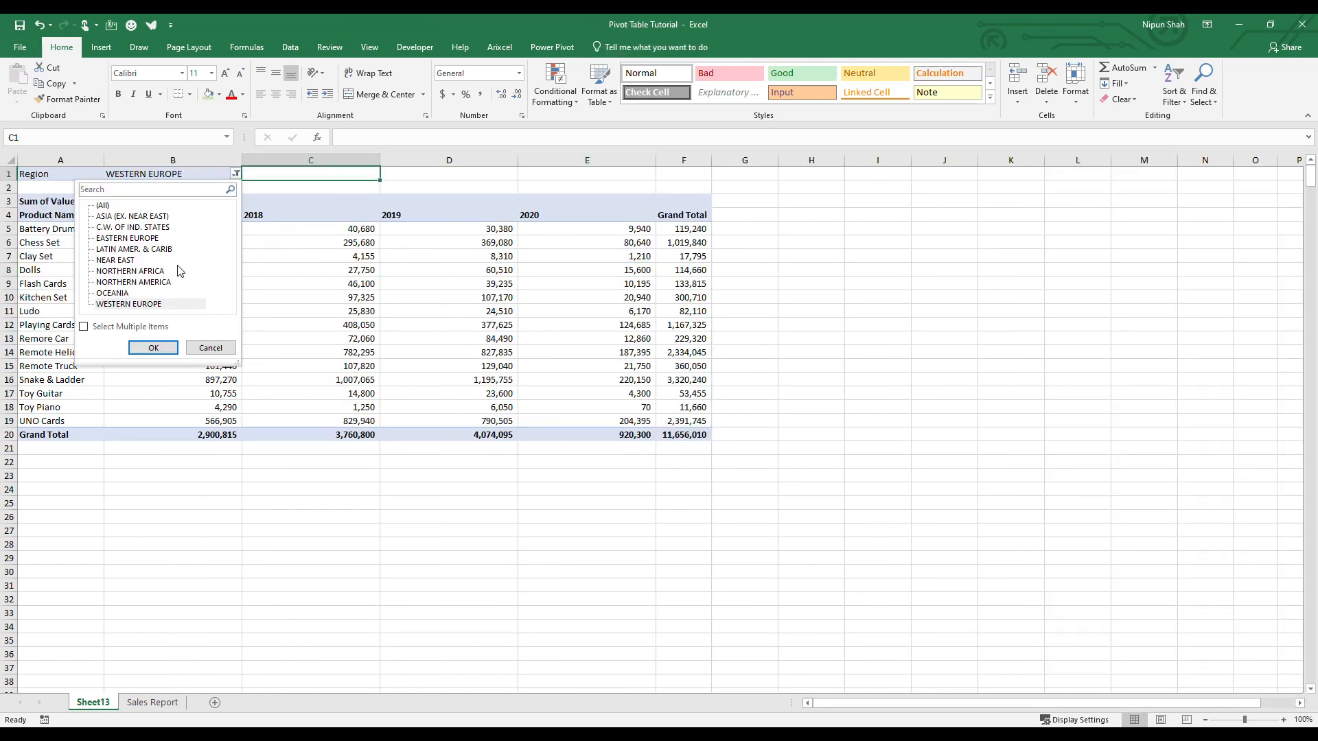
left_click(143, 239)
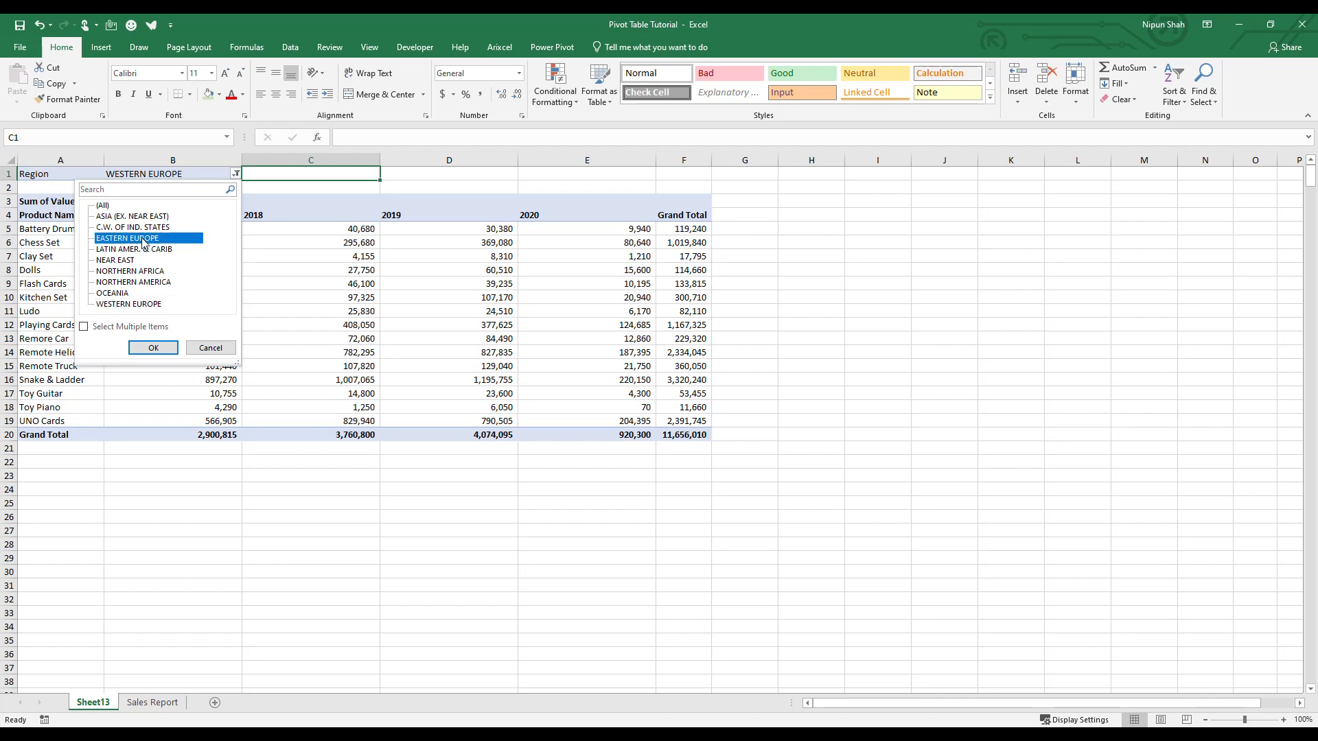
left_click(153, 348)
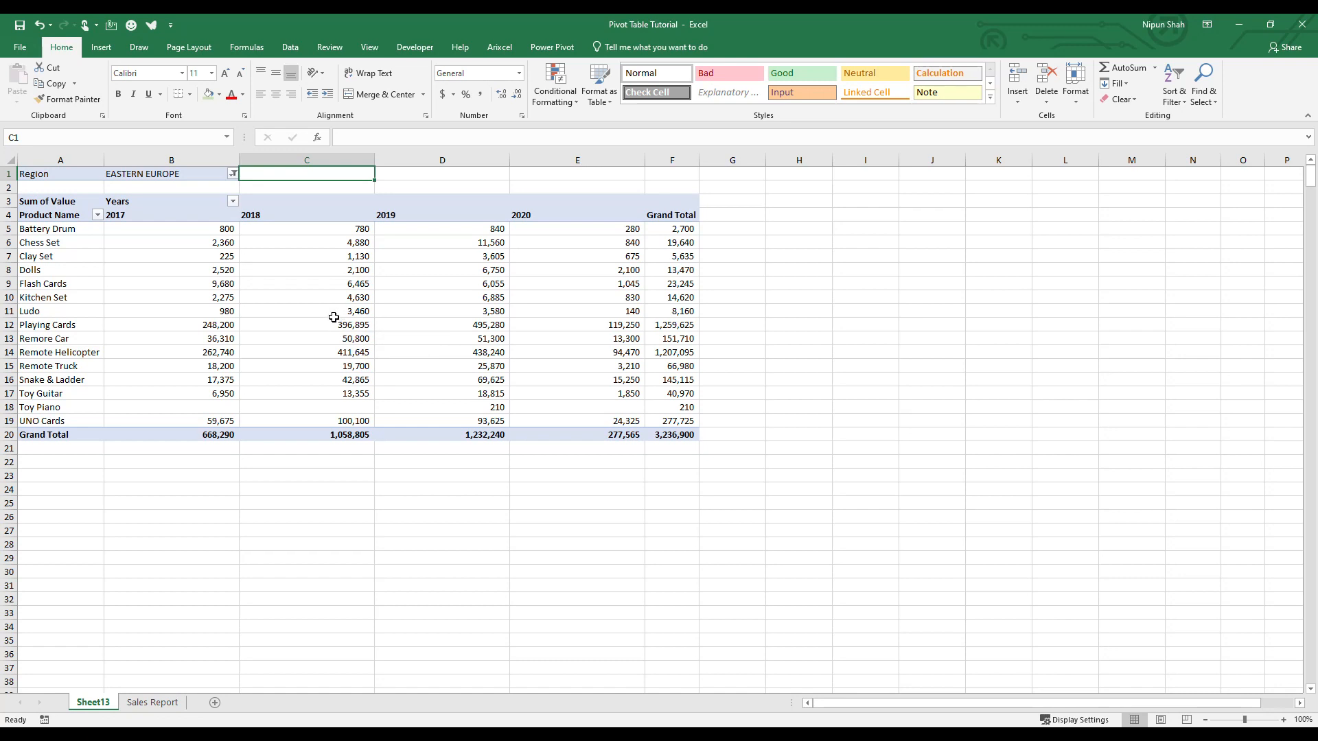
left_click(206, 313)
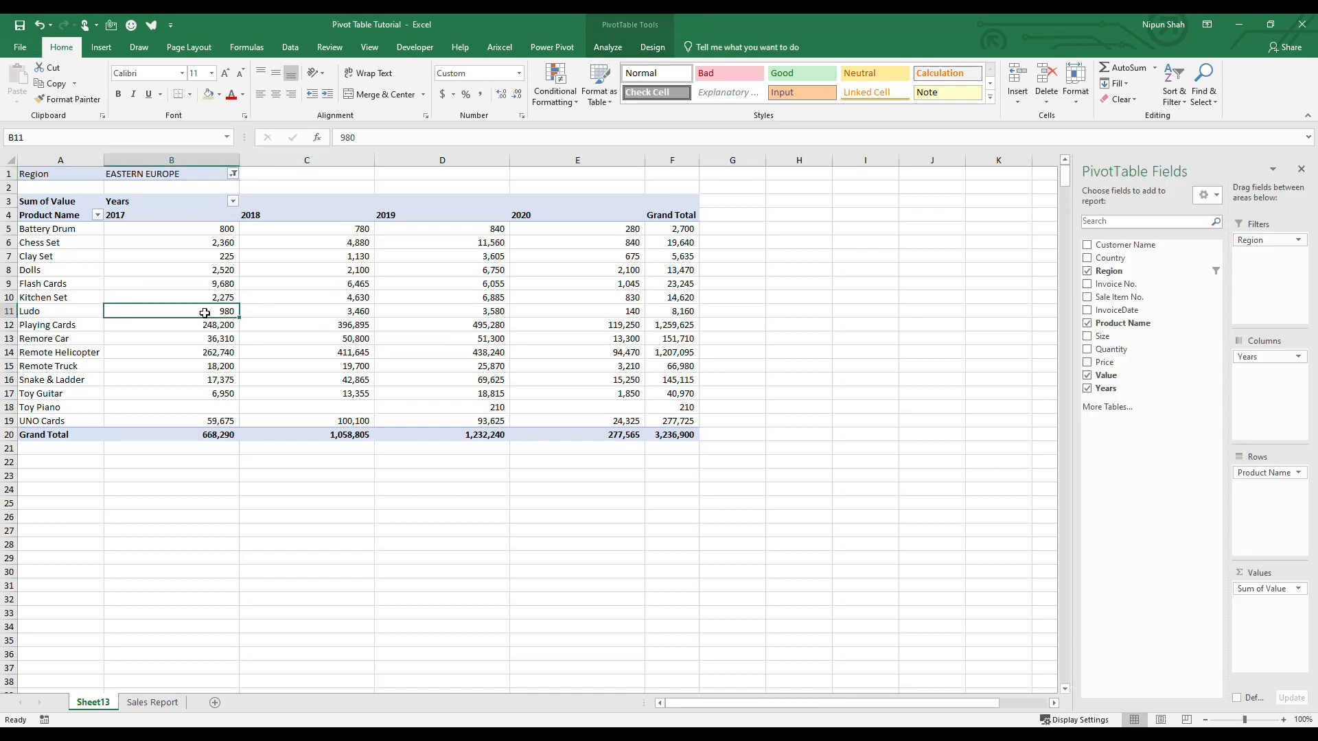
Step: Remove the Region report filter and replace Product Name with Customer Name in the pivot table's rows
left_click_drag(1269, 241, 963, 229)
left_click_drag(963, 229, 960, 221)
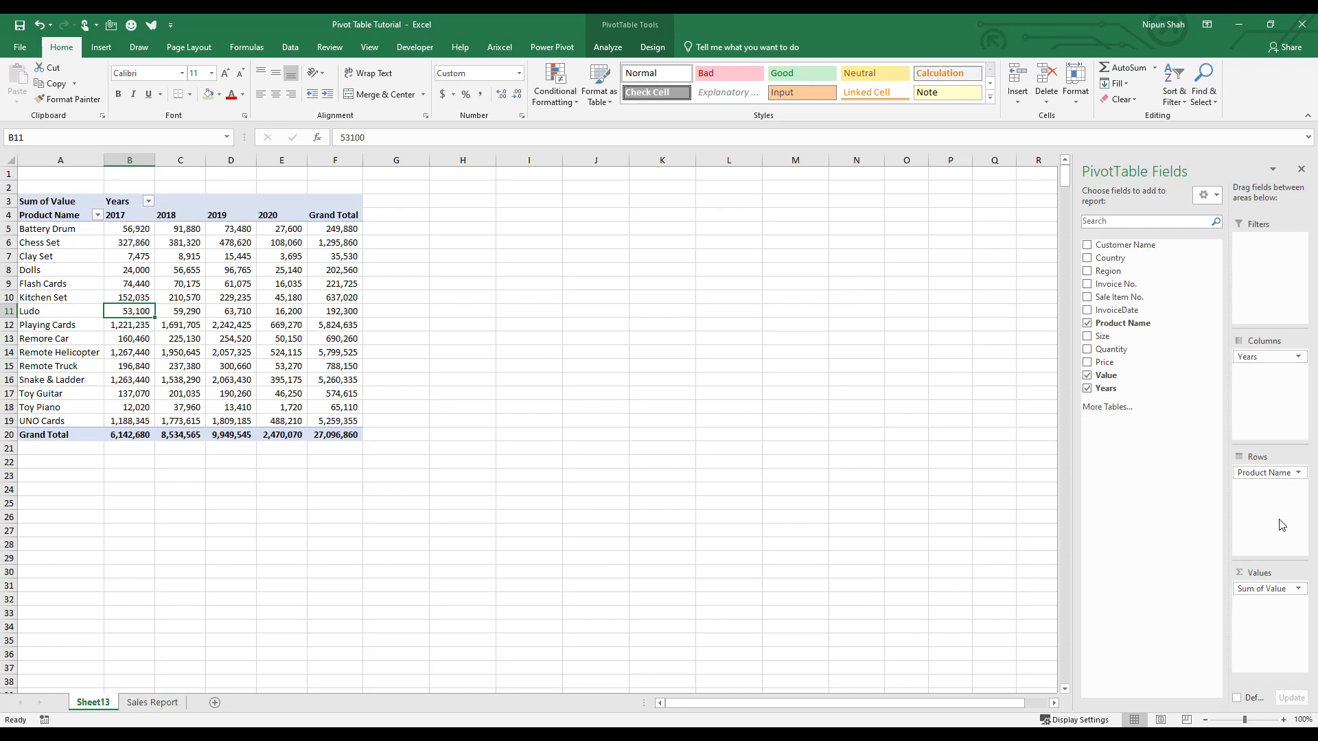
left_click_drag(1283, 472, 912, 278)
left_click_drag(1119, 245, 1267, 481)
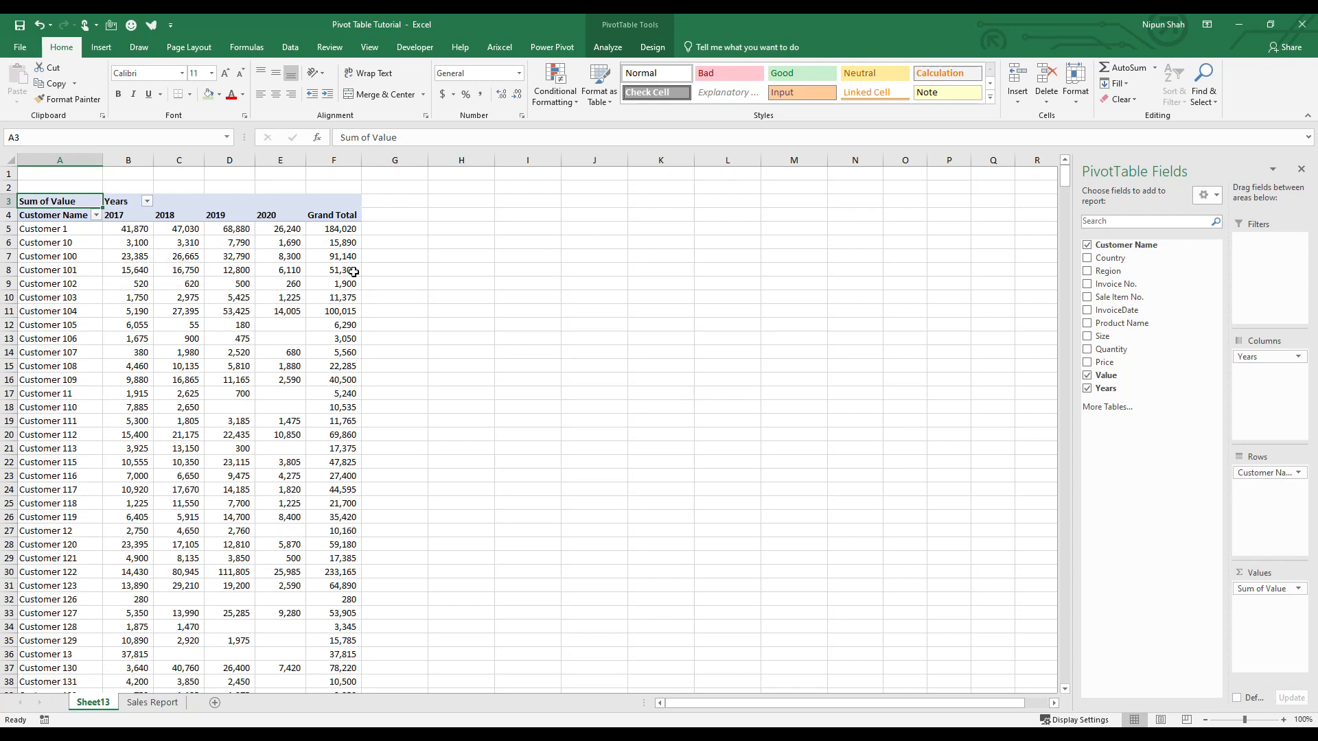
Step: Sort the customers by Grand Total from largest to smallest
left_click(340, 229)
right_click(340, 230)
mouse_move(457, 309)
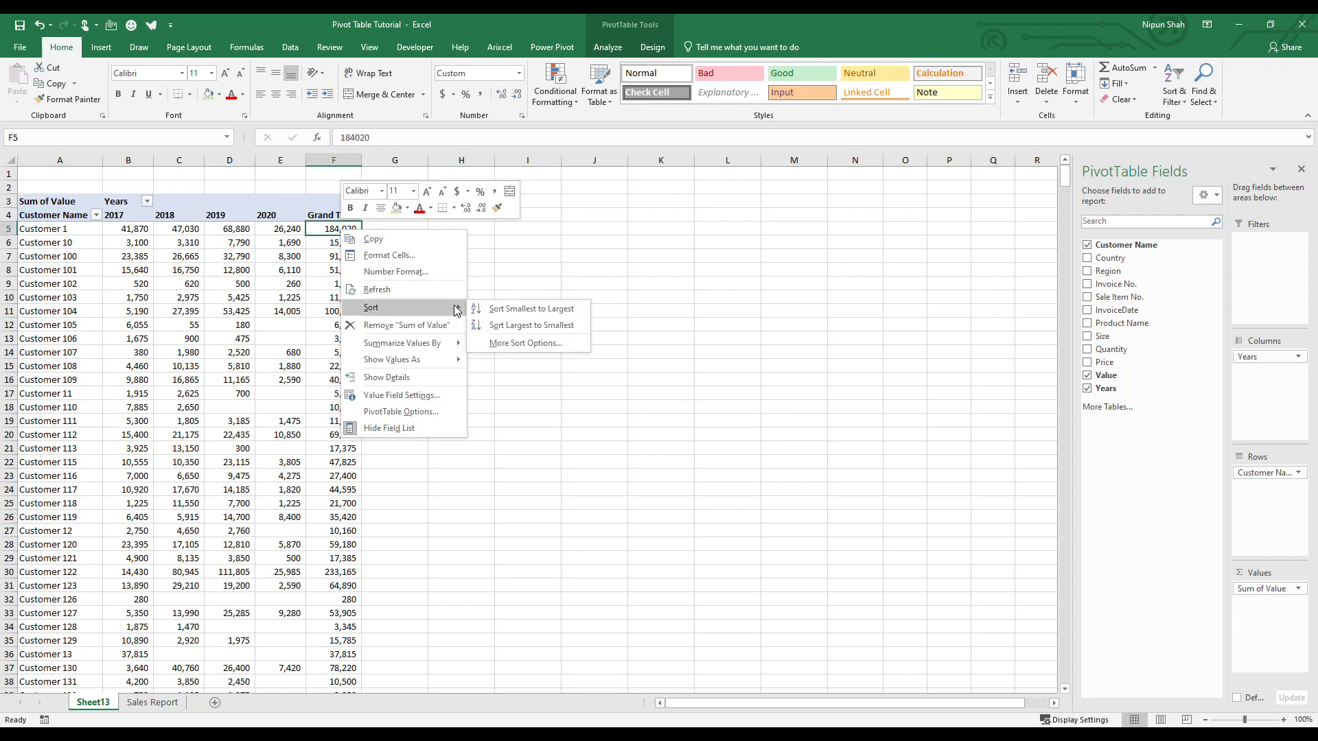
left_click(532, 326)
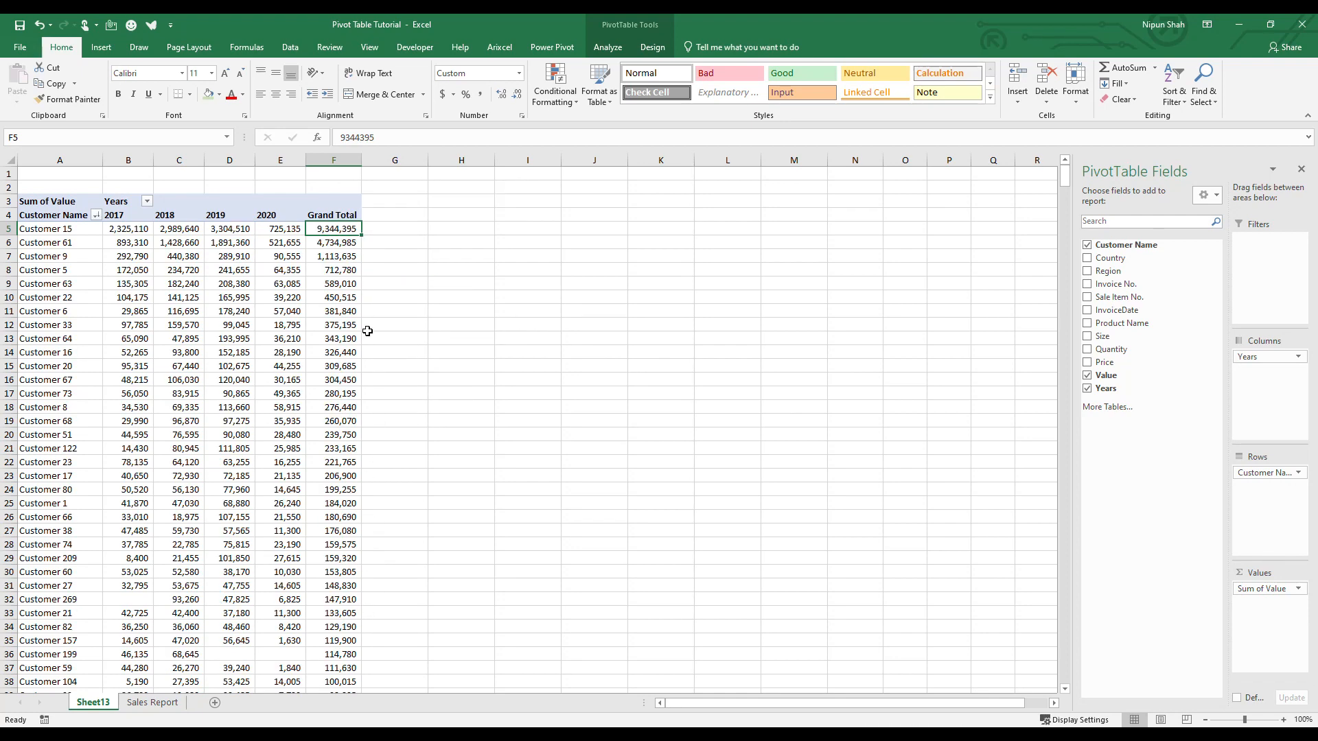
Step: Try sorting the customers from largest to smallest by their 2020 sales and by their 2019 sales
right_click(283, 231)
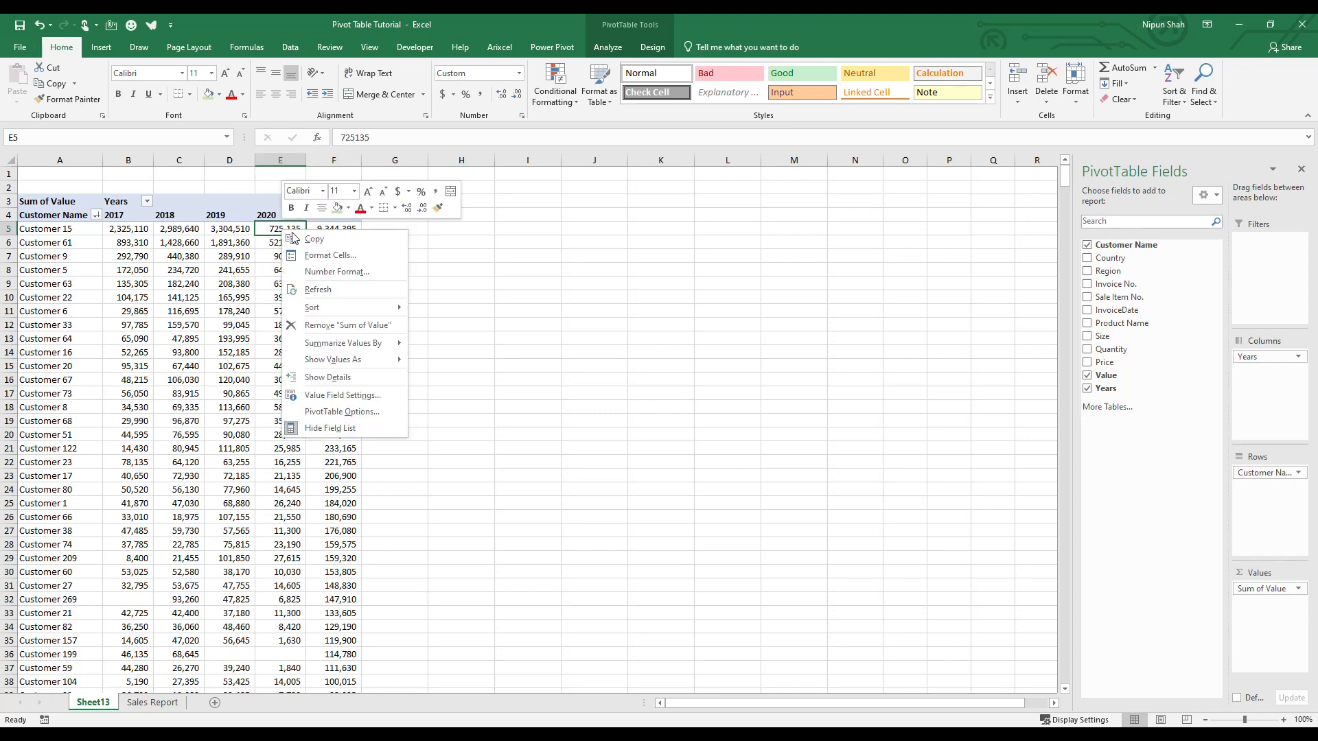
mouse_move(363, 307)
left_click(450, 324)
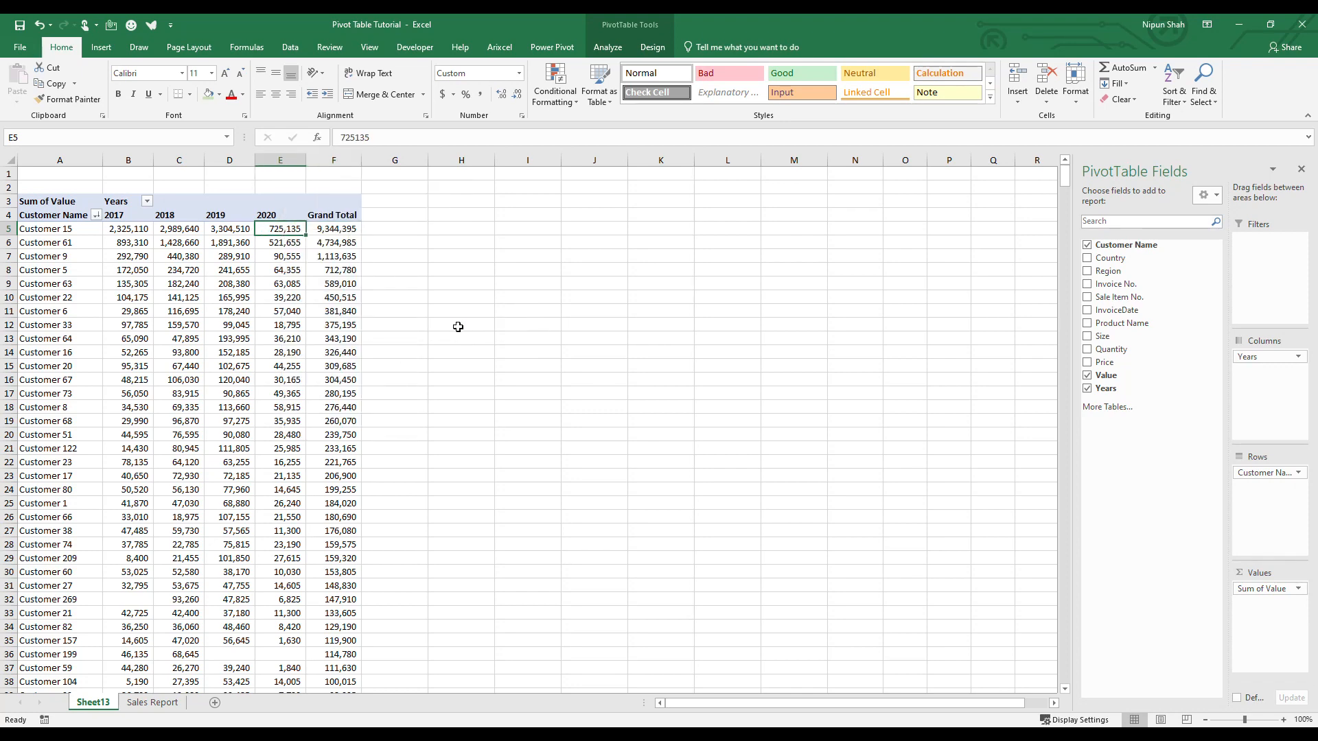
right_click(226, 231)
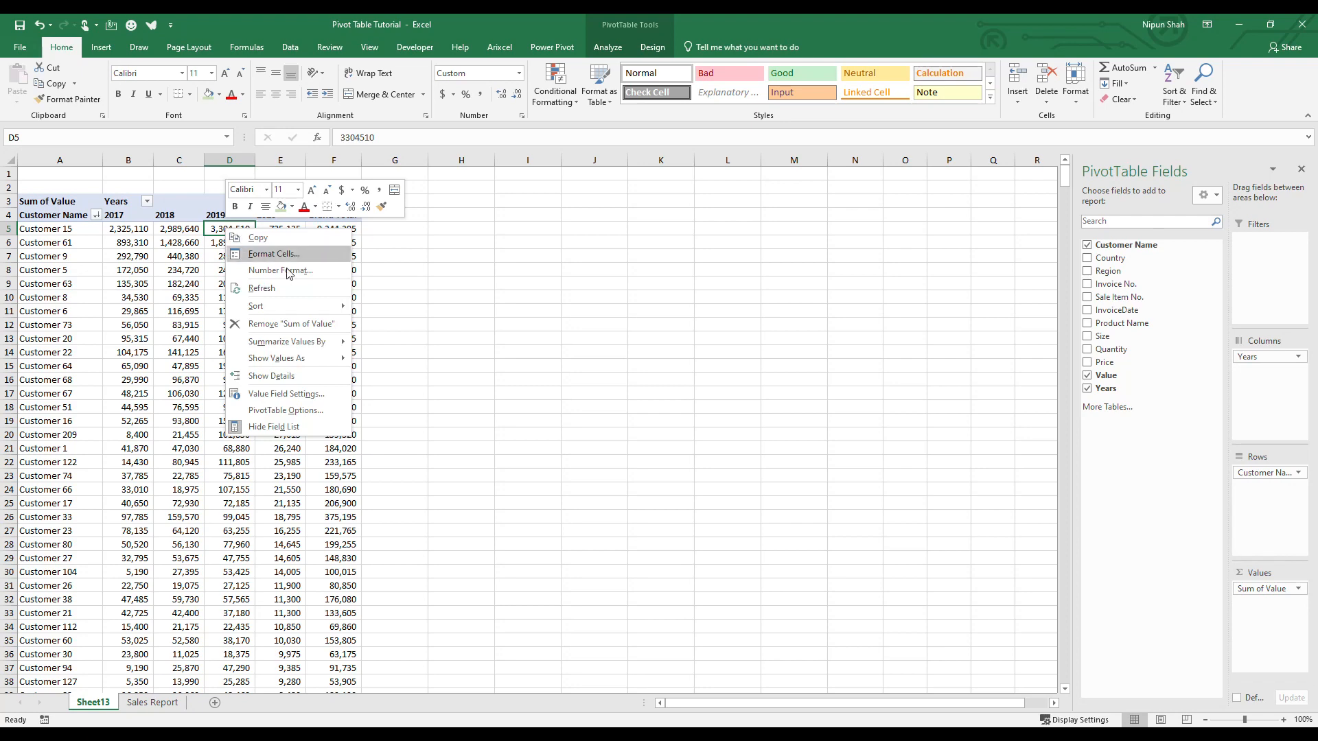
mouse_move(343, 306)
left_click(411, 324)
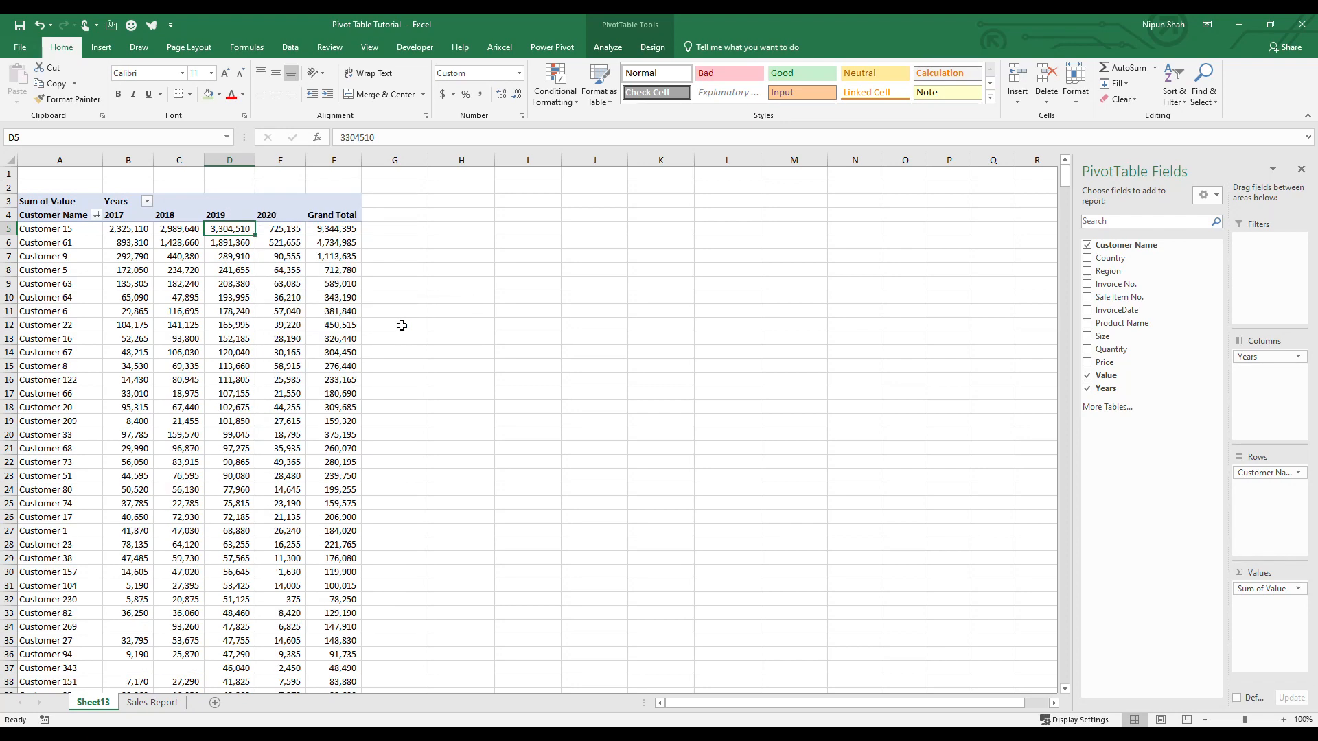
Step: Return the customer order to Grand Total, largest to smallest
right_click(329, 229)
mouse_move(425, 309)
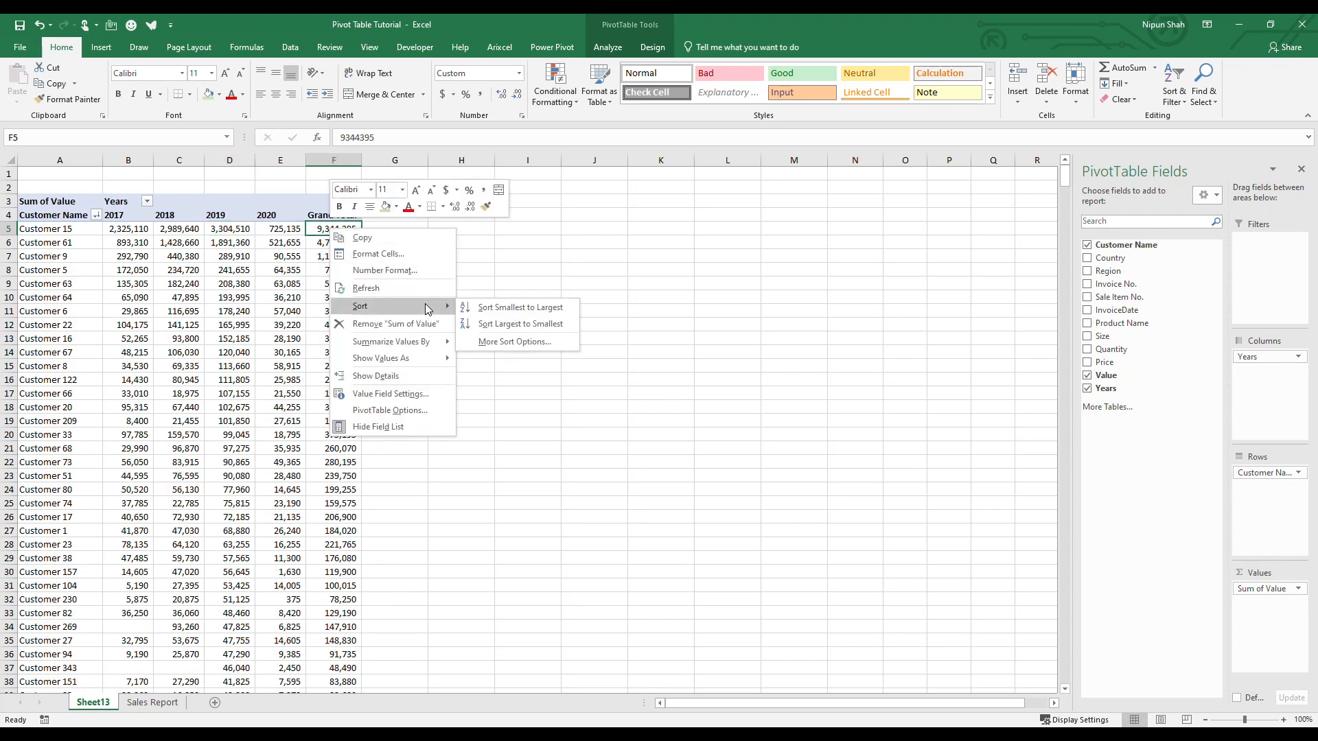
left_click(498, 325)
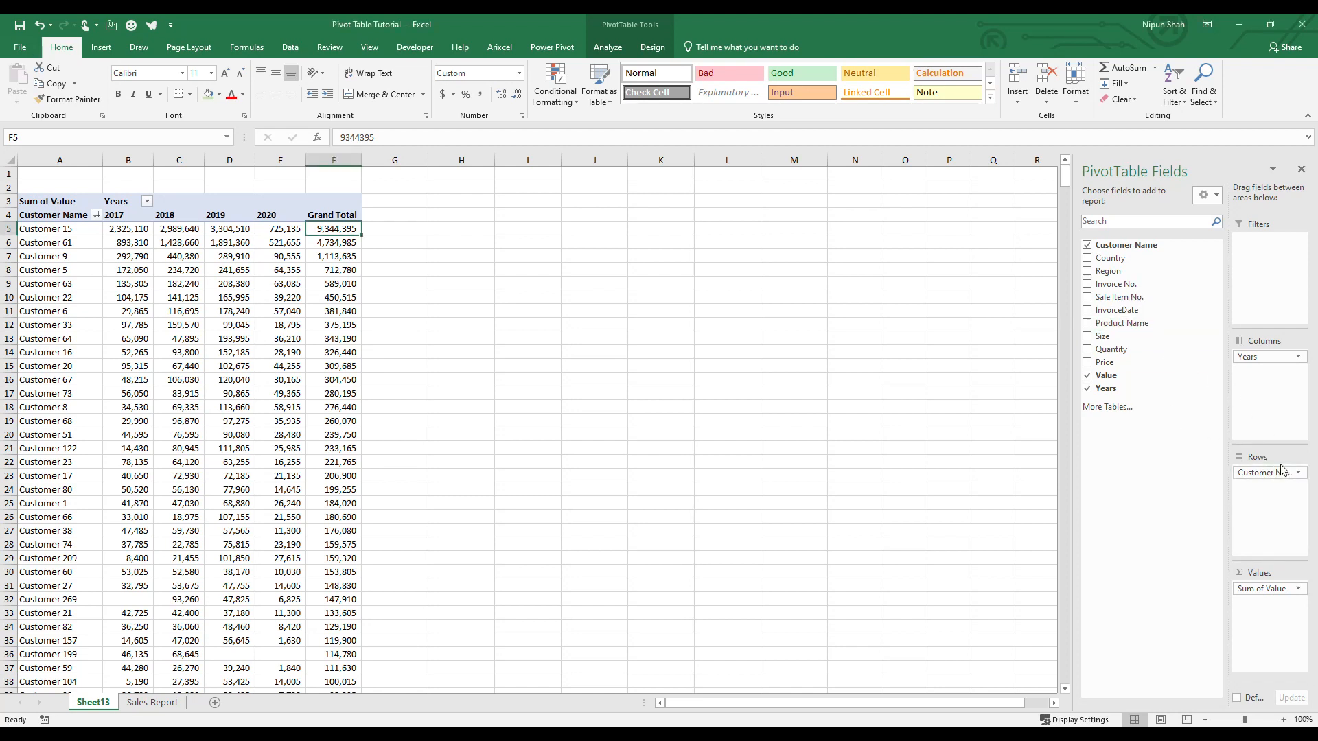
Step: Add Product Name above Customer Name in the rows and look through the customers listed under each product
left_click_drag(1101, 323, 1283, 472)
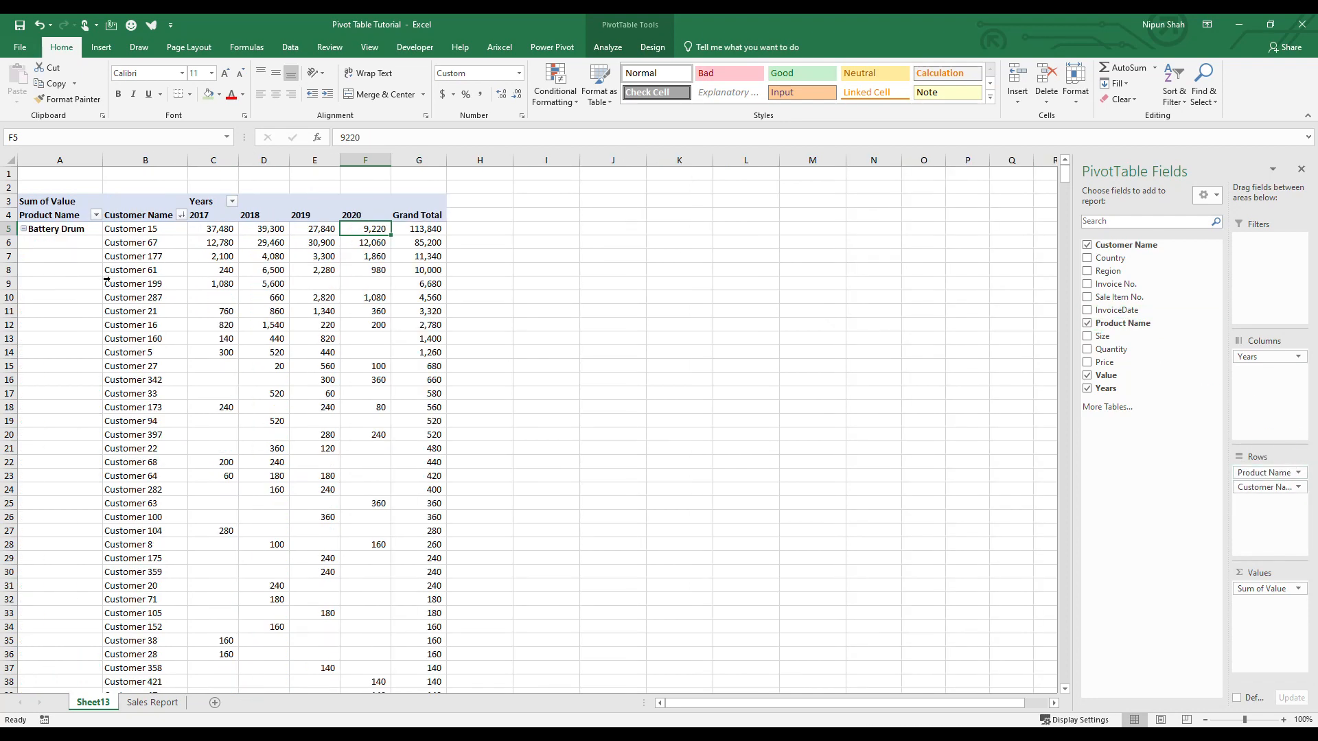
left_click(83, 231)
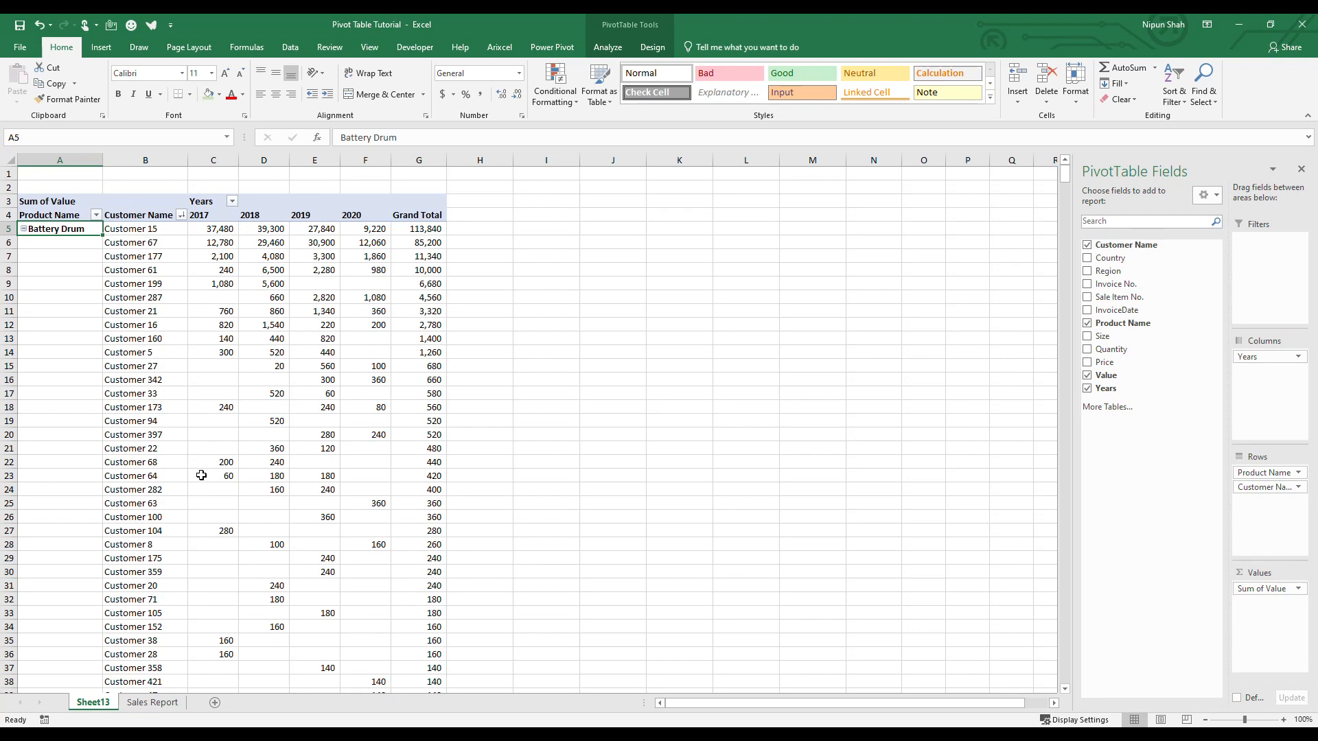
scroll(197, 456, "down", 7)
scroll(150, 411, "down", 14)
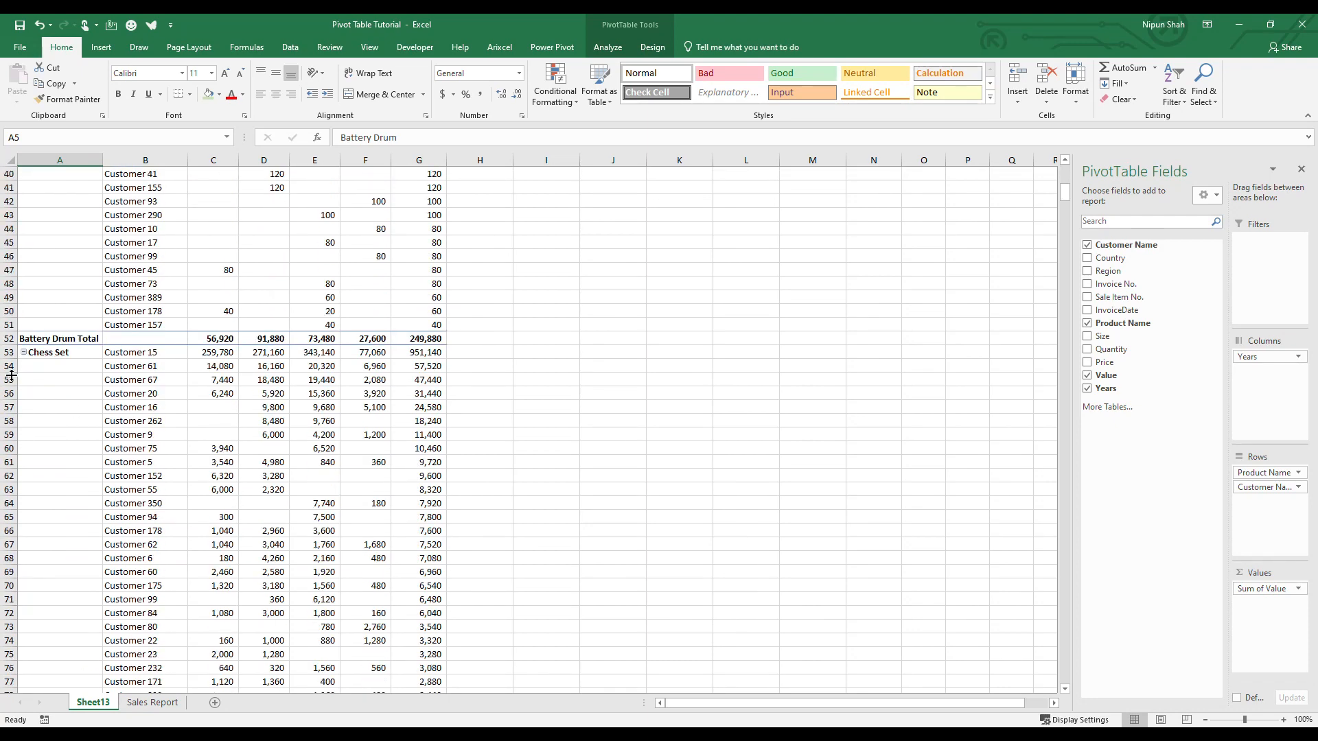
scroll(142, 377, "up", 20)
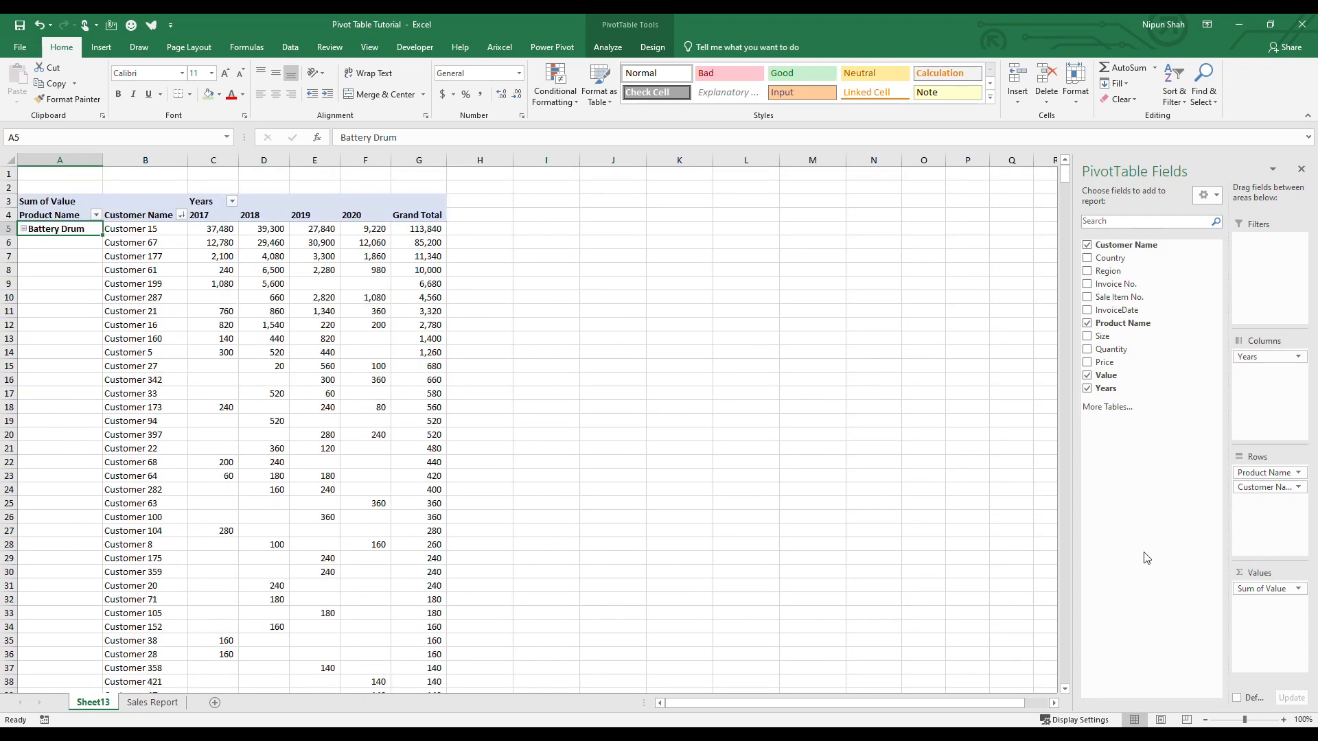
Step: Move Product Name below Customer Name in the rows and inspect the products listed for the first two customers
left_click_drag(1277, 472, 1271, 499)
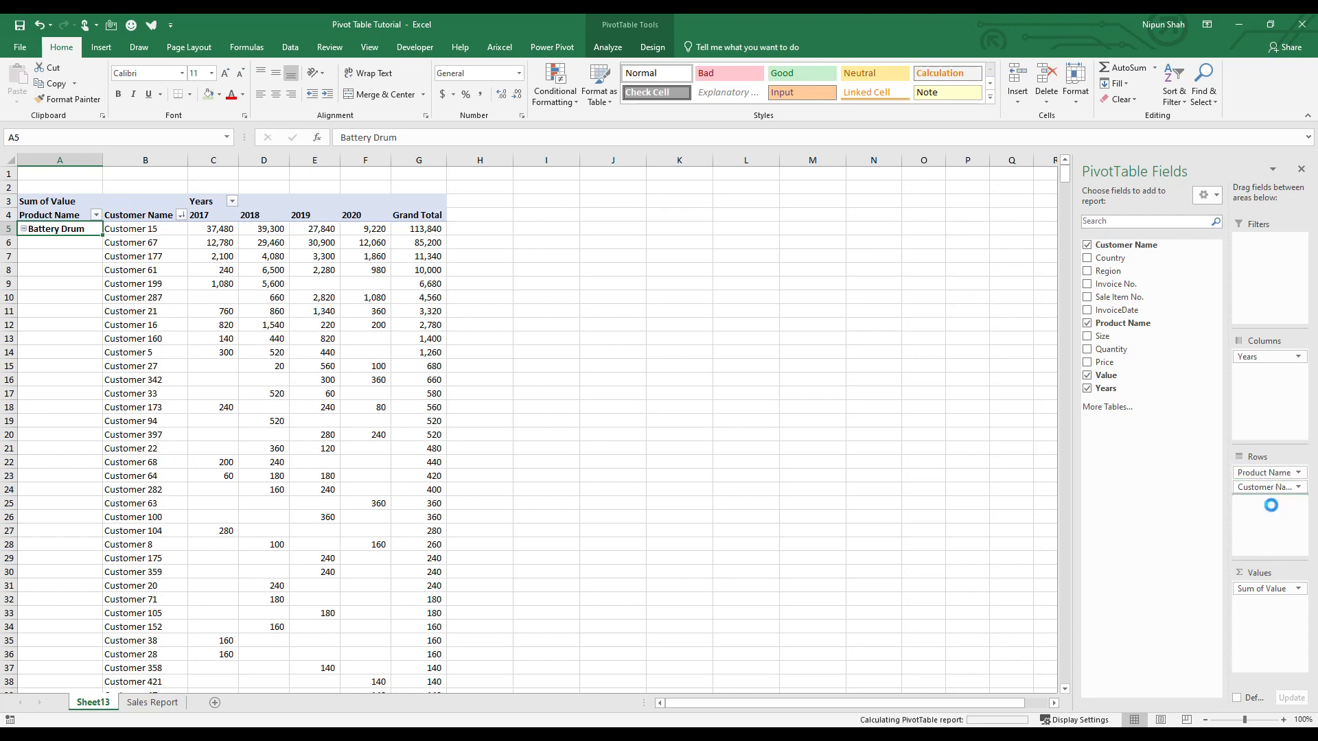
left_click_drag(153, 232, 142, 409)
left_click(86, 451)
left_click_drag(171, 453, 178, 618)
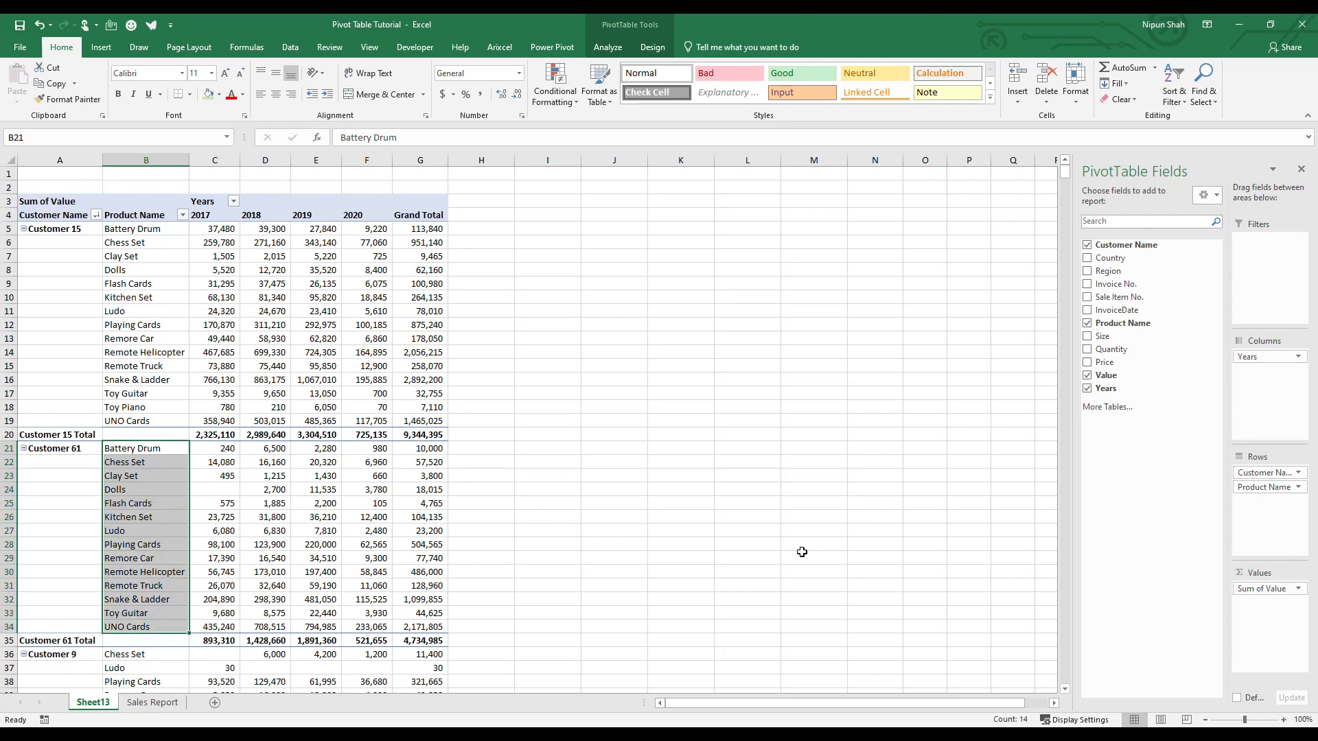
left_click(1272, 721)
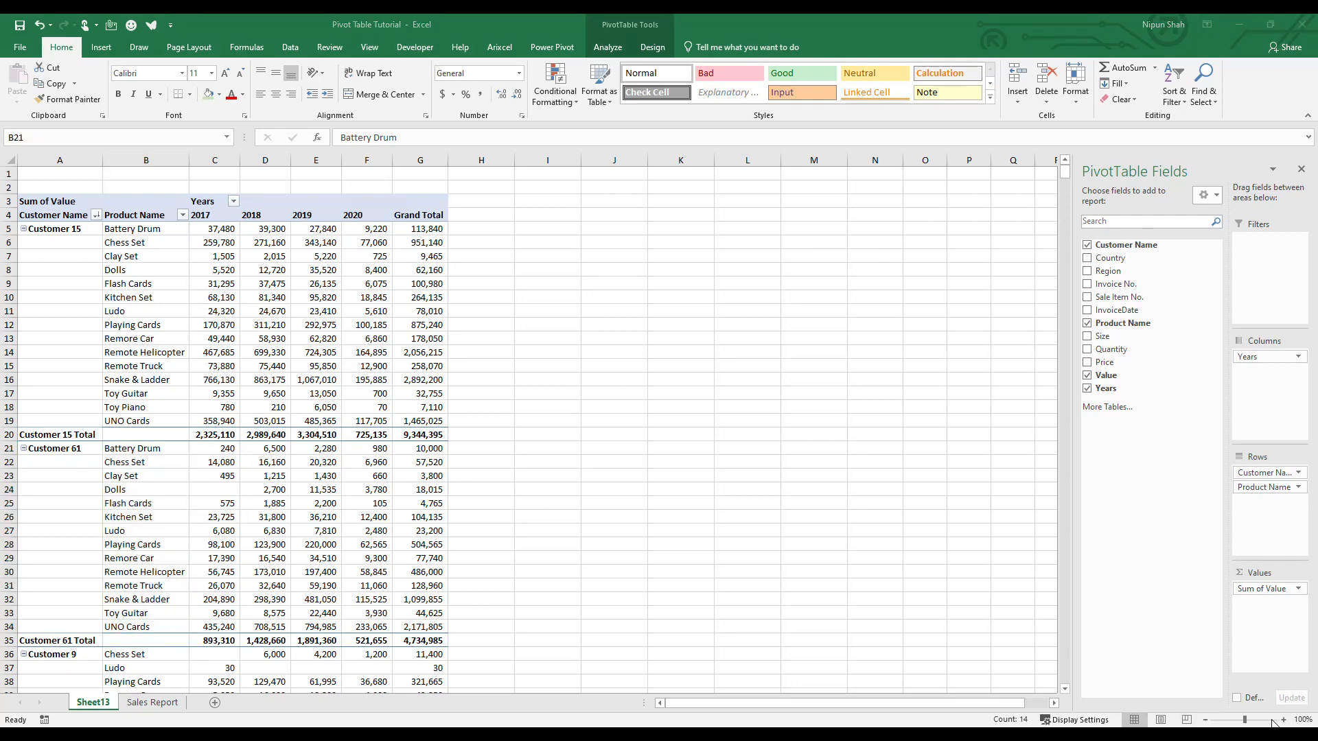
left_click(316, 354)
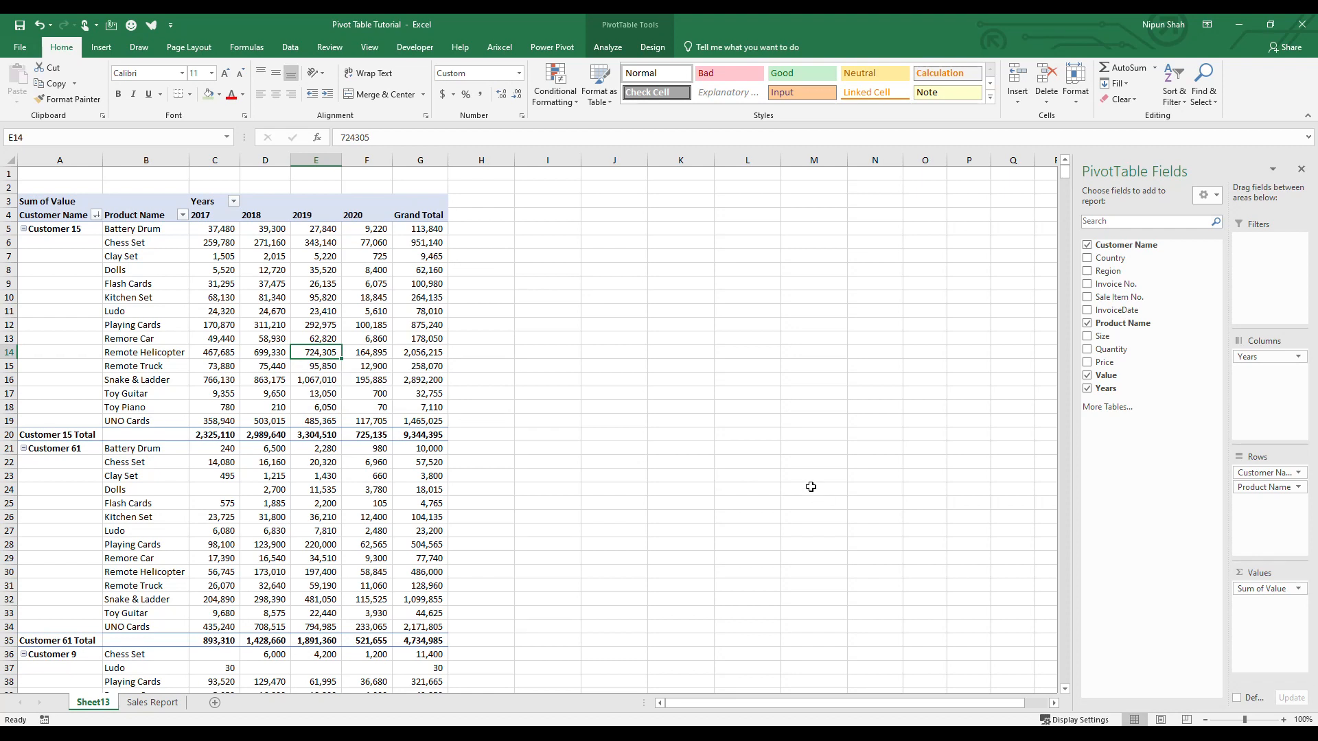
Step: Replace Sum of Value with the Quantity field in the pivot table's values
left_click_drag(1276, 589, 913, 390)
left_click_drag(1112, 349, 1281, 600)
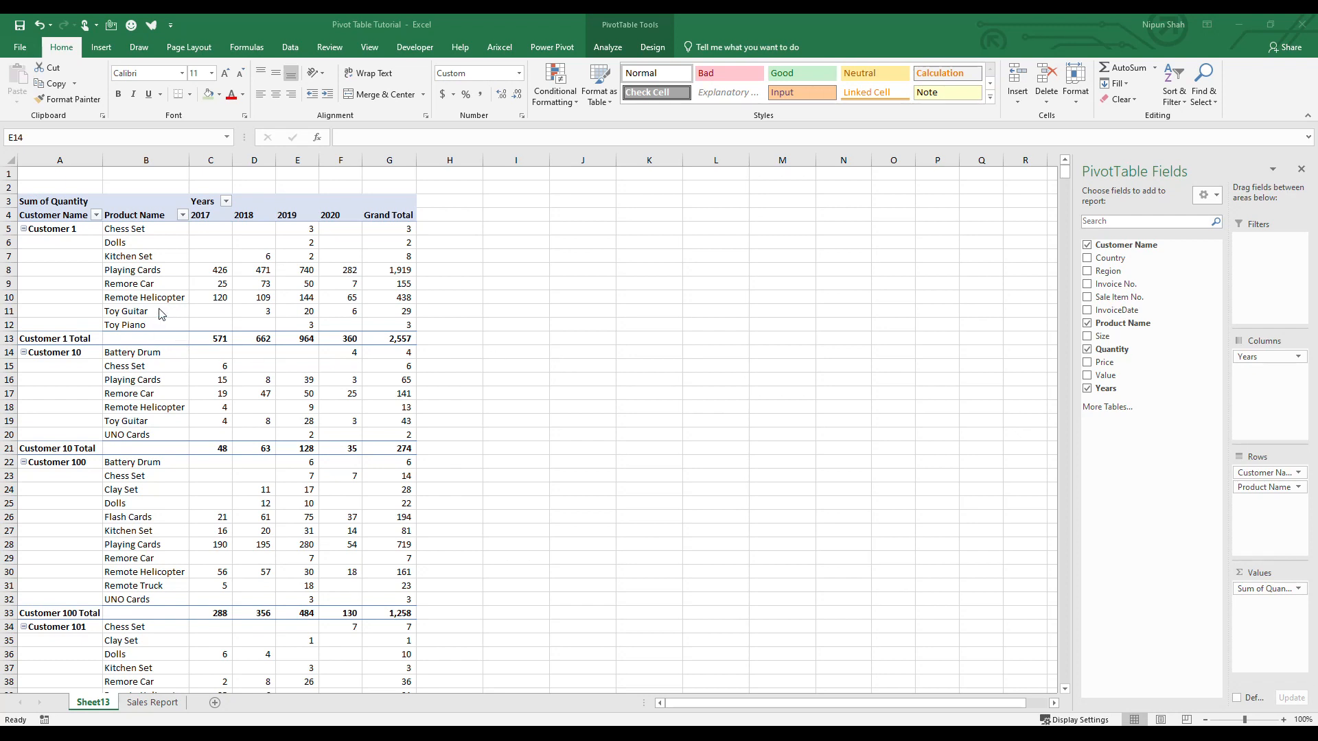
left_click(1256, 470)
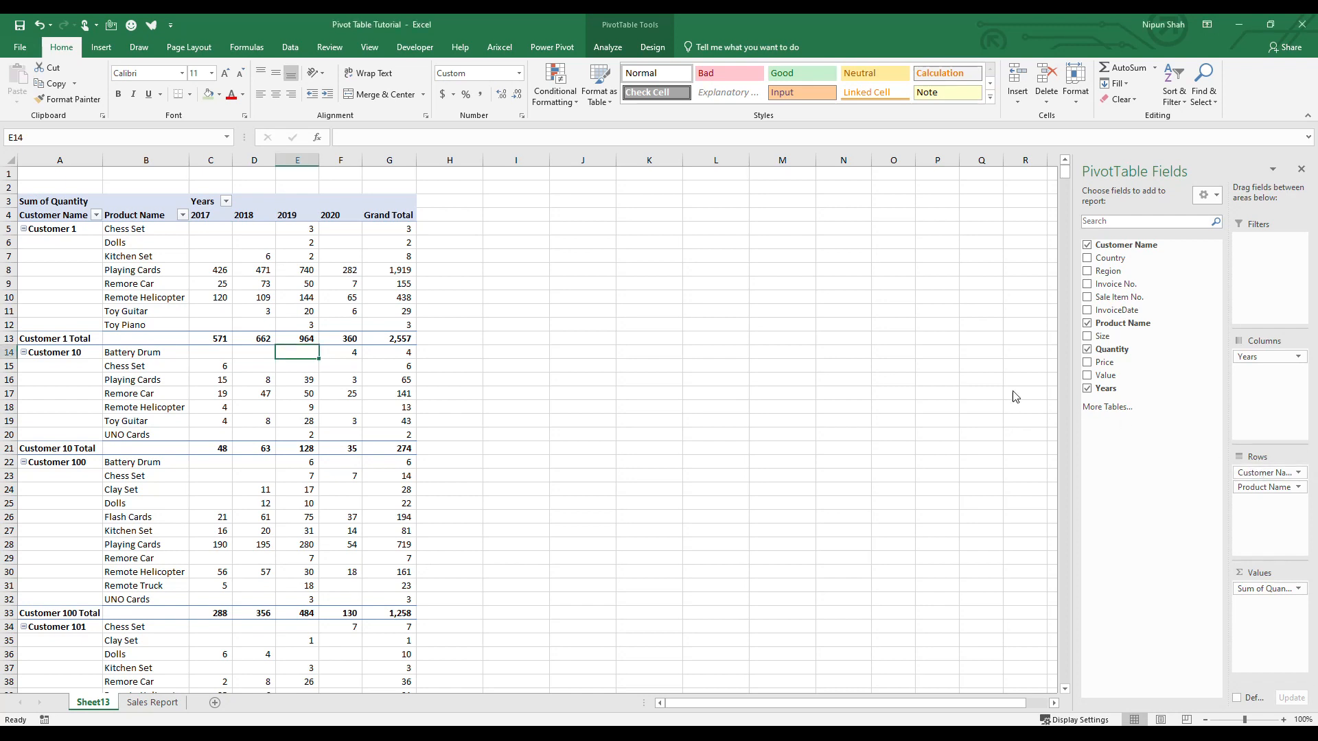
Step: Replace Customer Name with Country as the outer row field and inspect the products listed under countries such as Argentina and Brazil
left_click_drag(1285, 472, 1155, 443)
left_click_drag(1110, 258, 1273, 473)
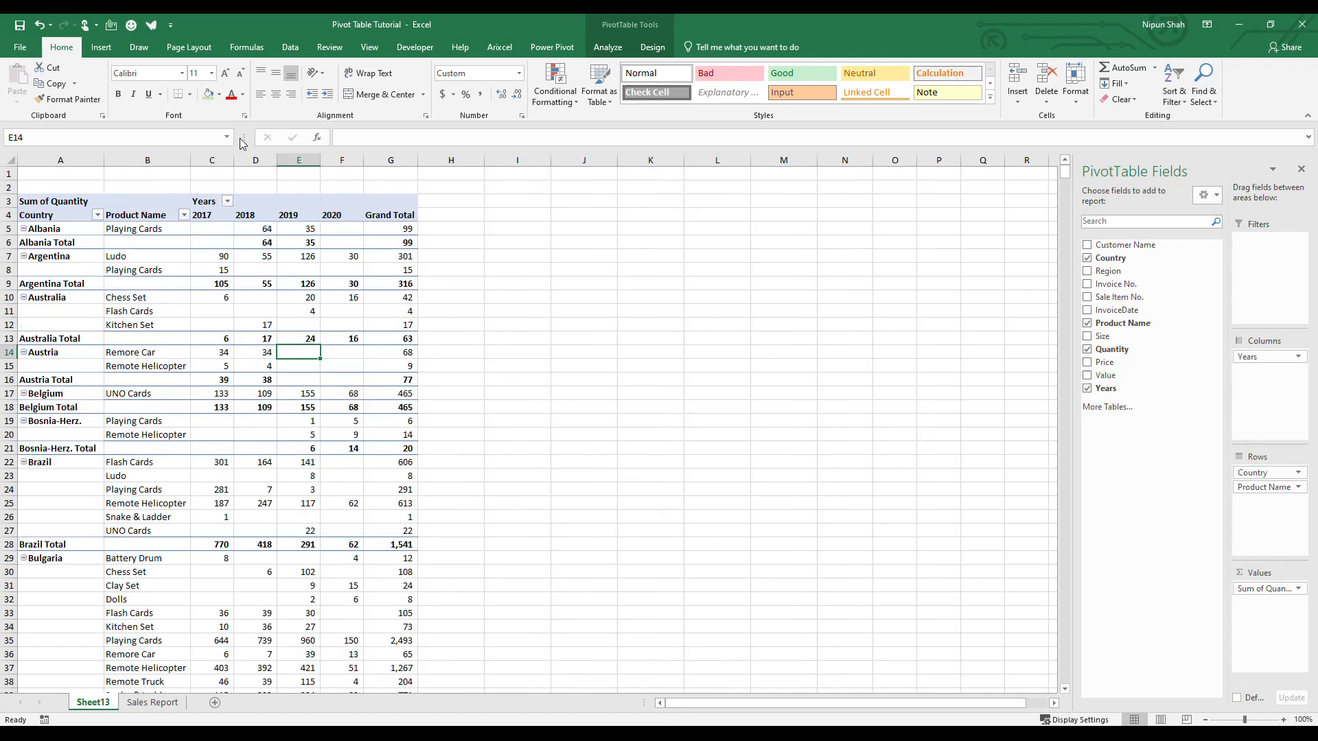
left_click(172, 227)
left_click(62, 256)
left_click_drag(146, 257, 146, 271)
left_click(62, 462)
left_click_drag(137, 461, 137, 517)
scroll(132, 493, "down", 4)
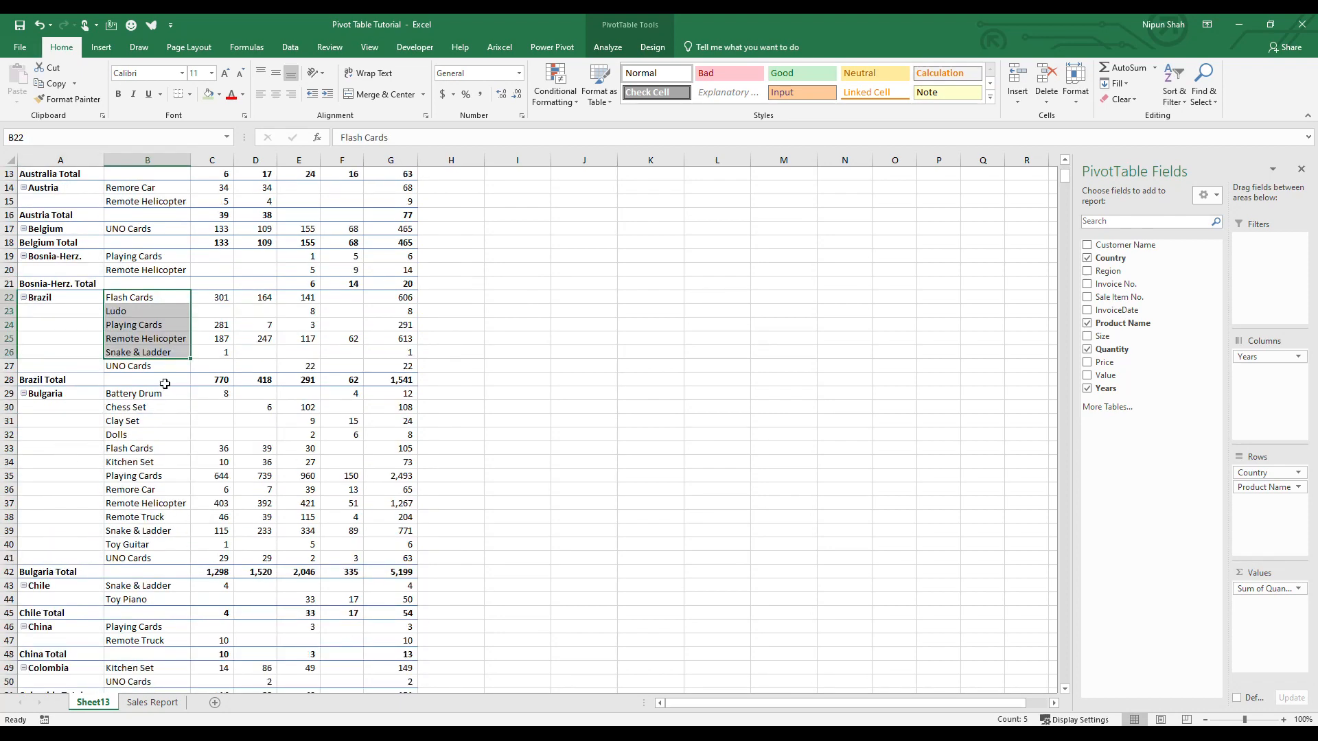
scroll(173, 493, "up", 4)
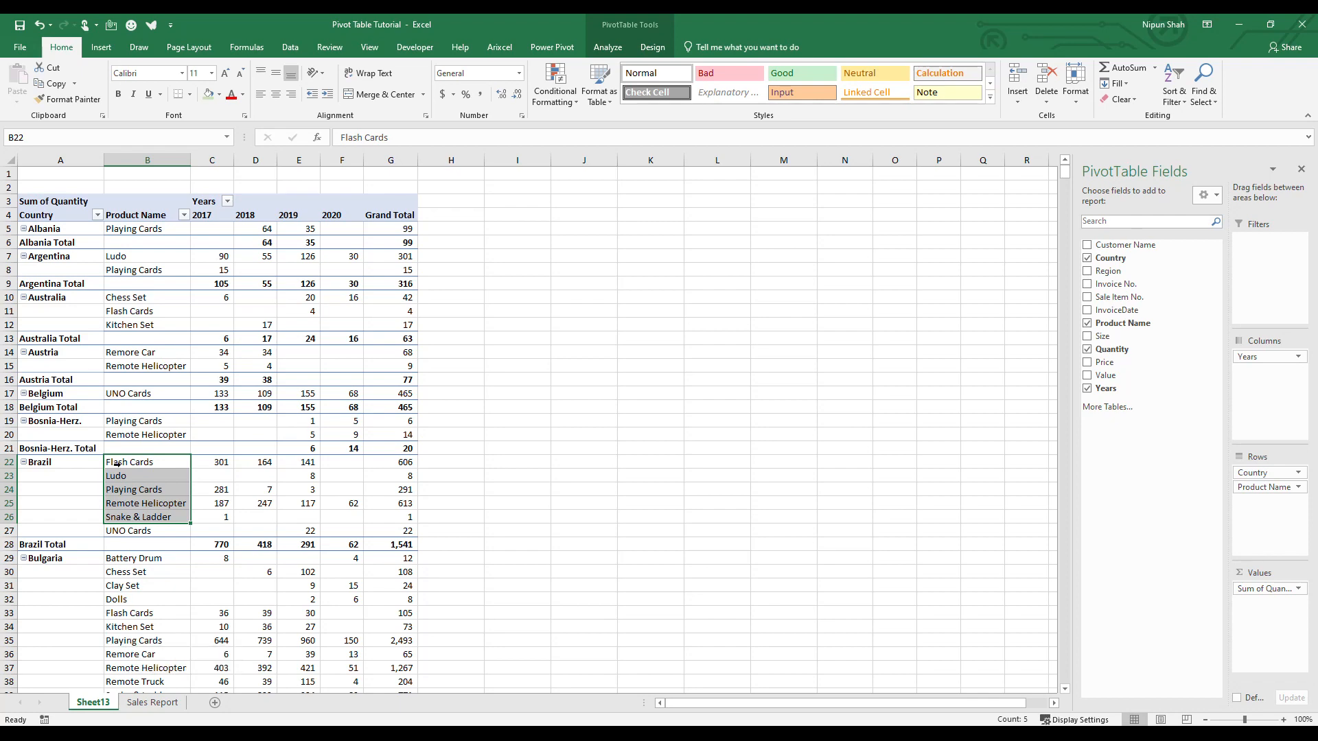
Step: Turn off the Country subtotals and look through the list of countries and products
right_click(66, 215)
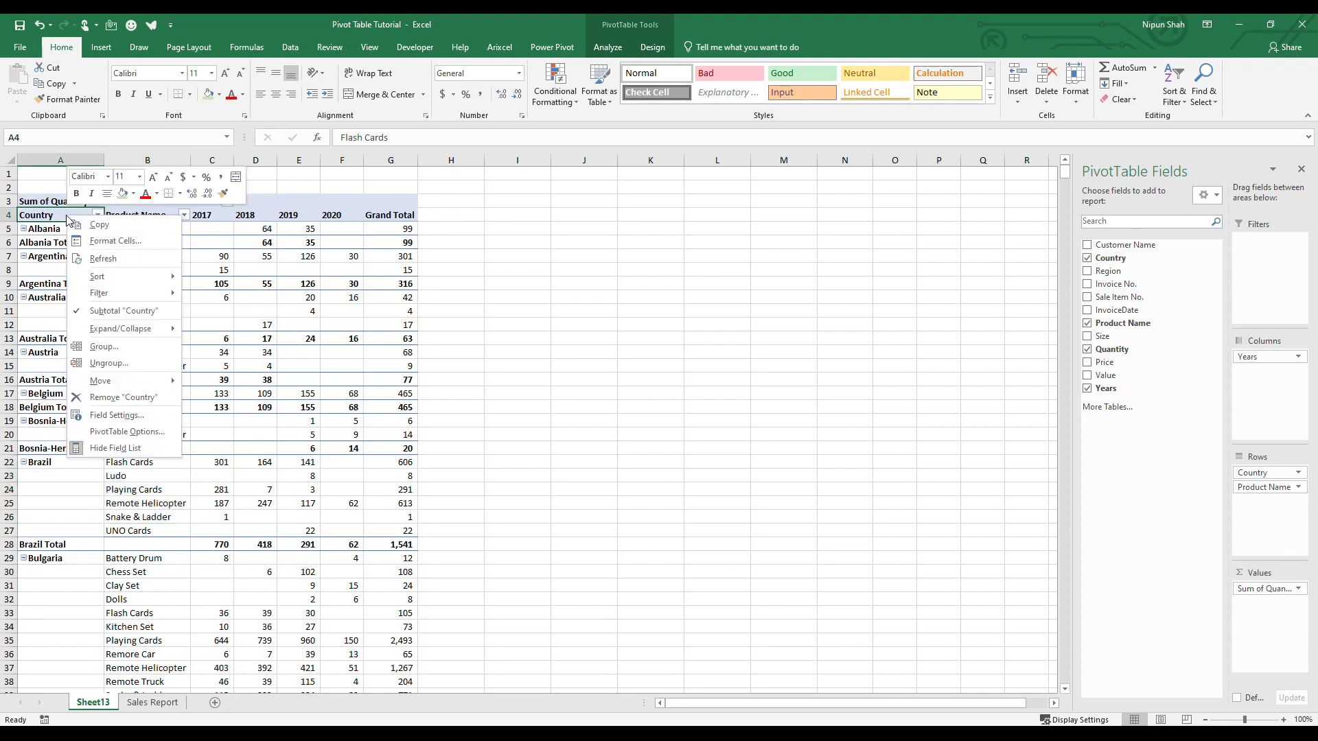
left_click(98, 316)
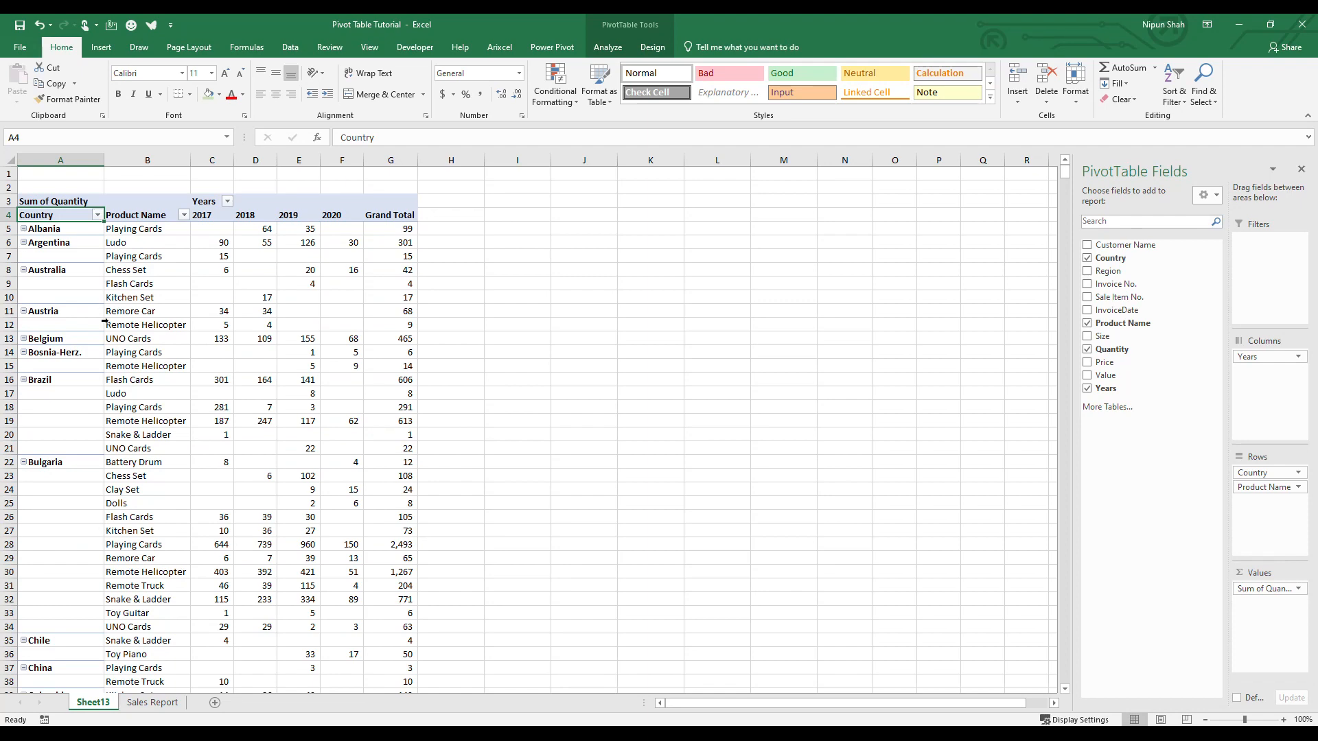
scroll(151, 436, "down", 20)
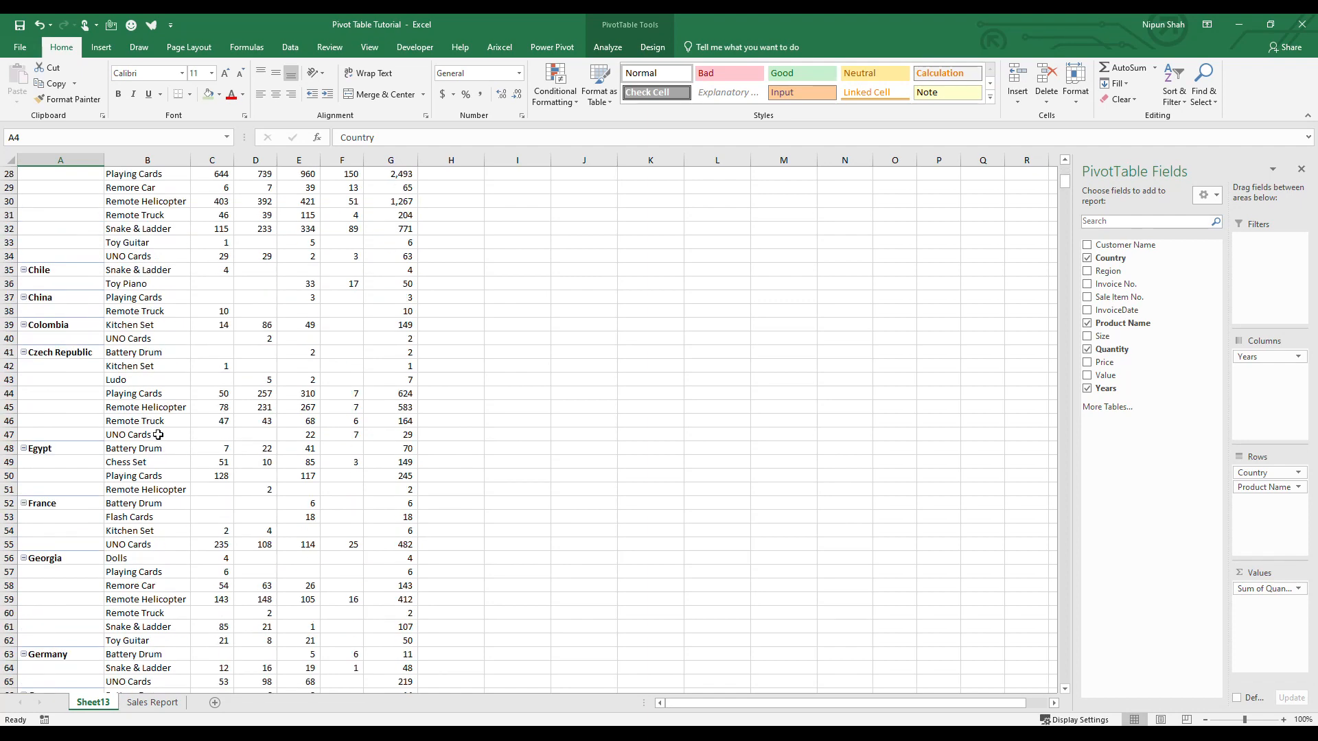
scroll(171, 442, "up", 10)
scroll(176, 448, "up", 11)
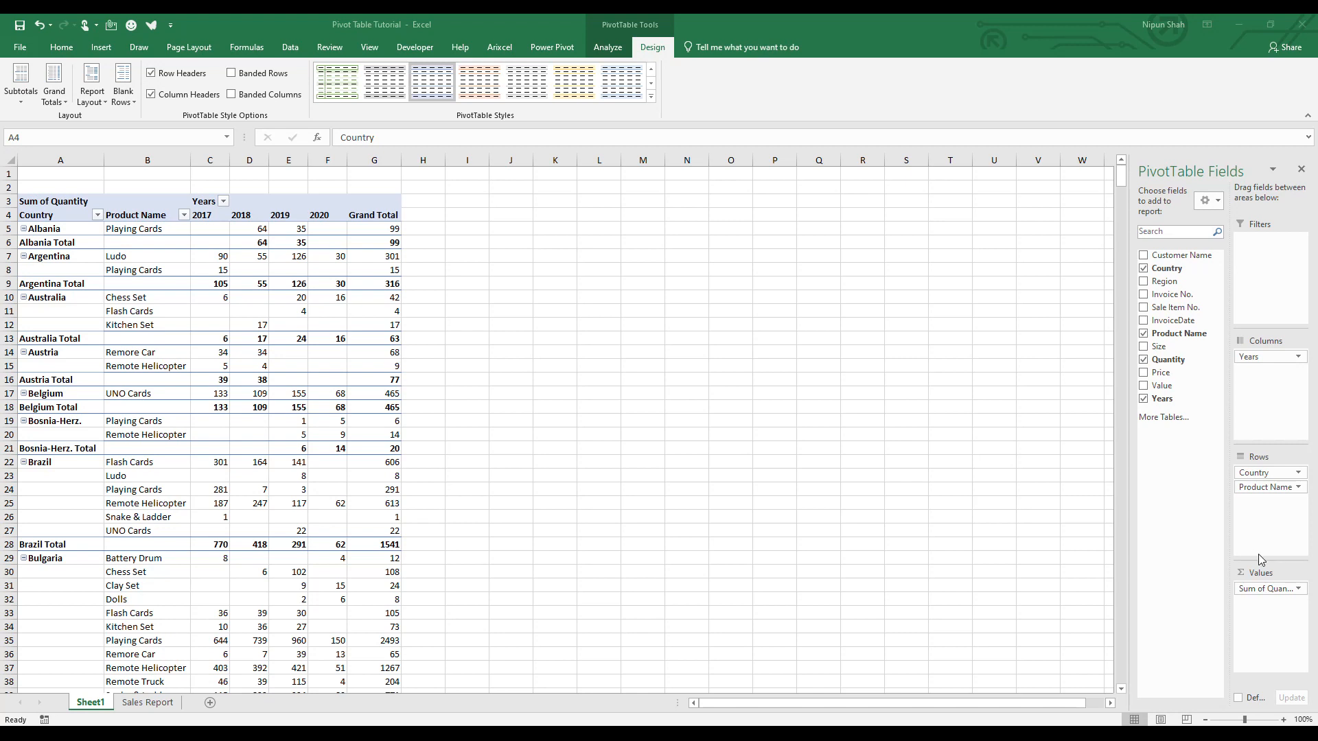
Step: Replace Sum of Quantity with the Price field in the pivot table's values and inspect the resulting figures
left_click_drag(1274, 588, 1003, 447)
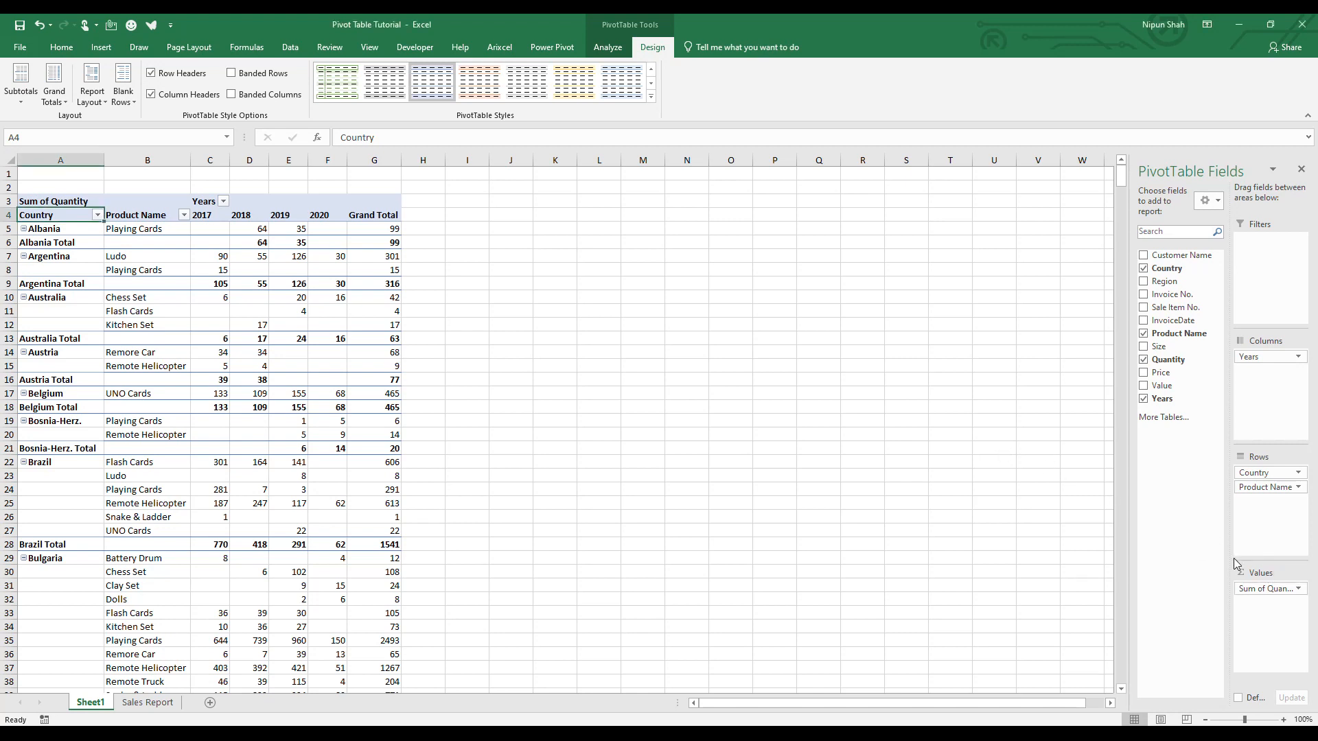
left_click_drag(1274, 588, 973, 488)
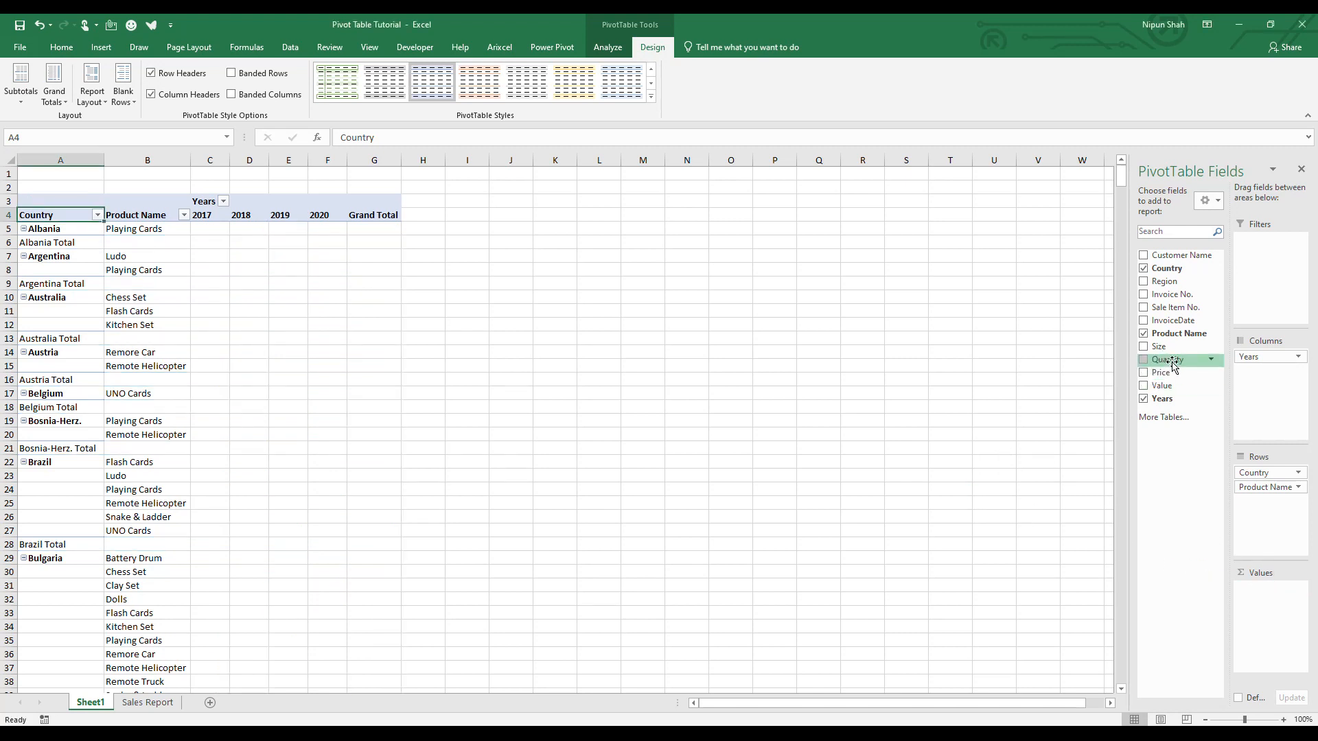
left_click_drag(1171, 372, 1288, 632)
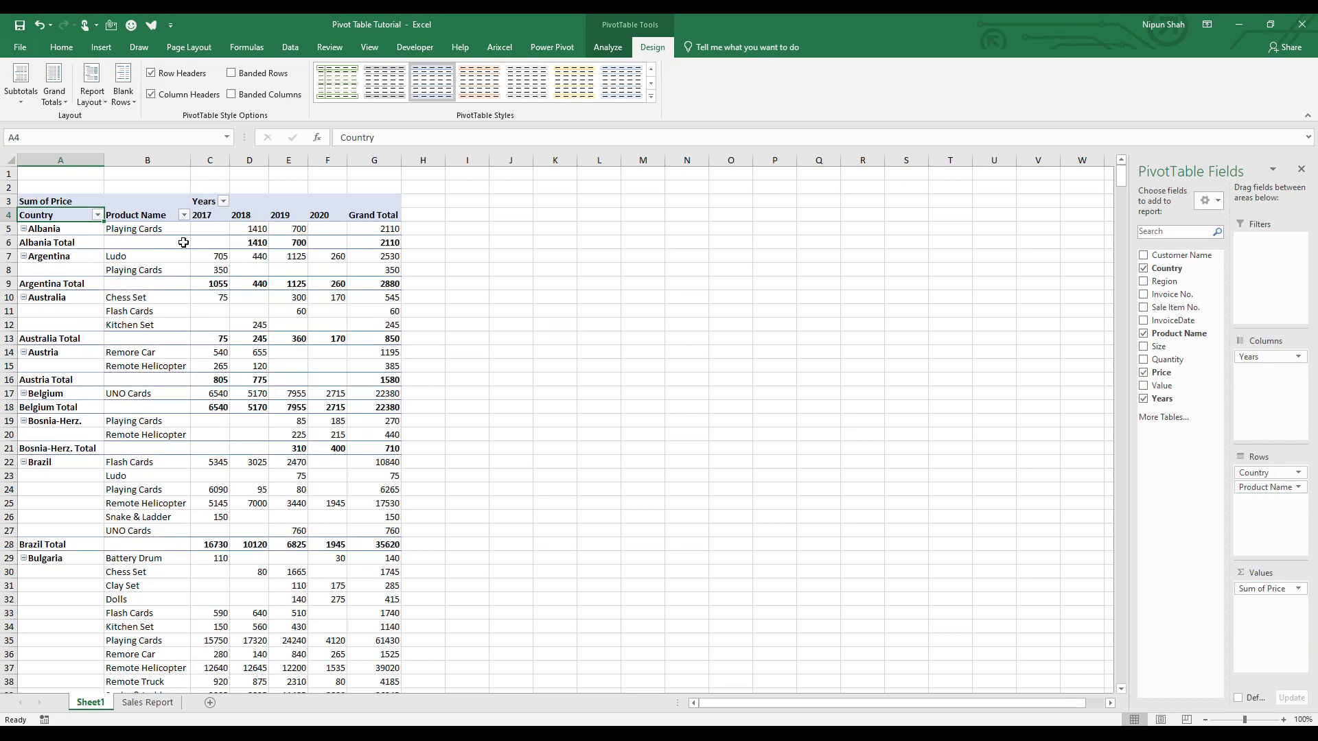
mouse_move(300, 465)
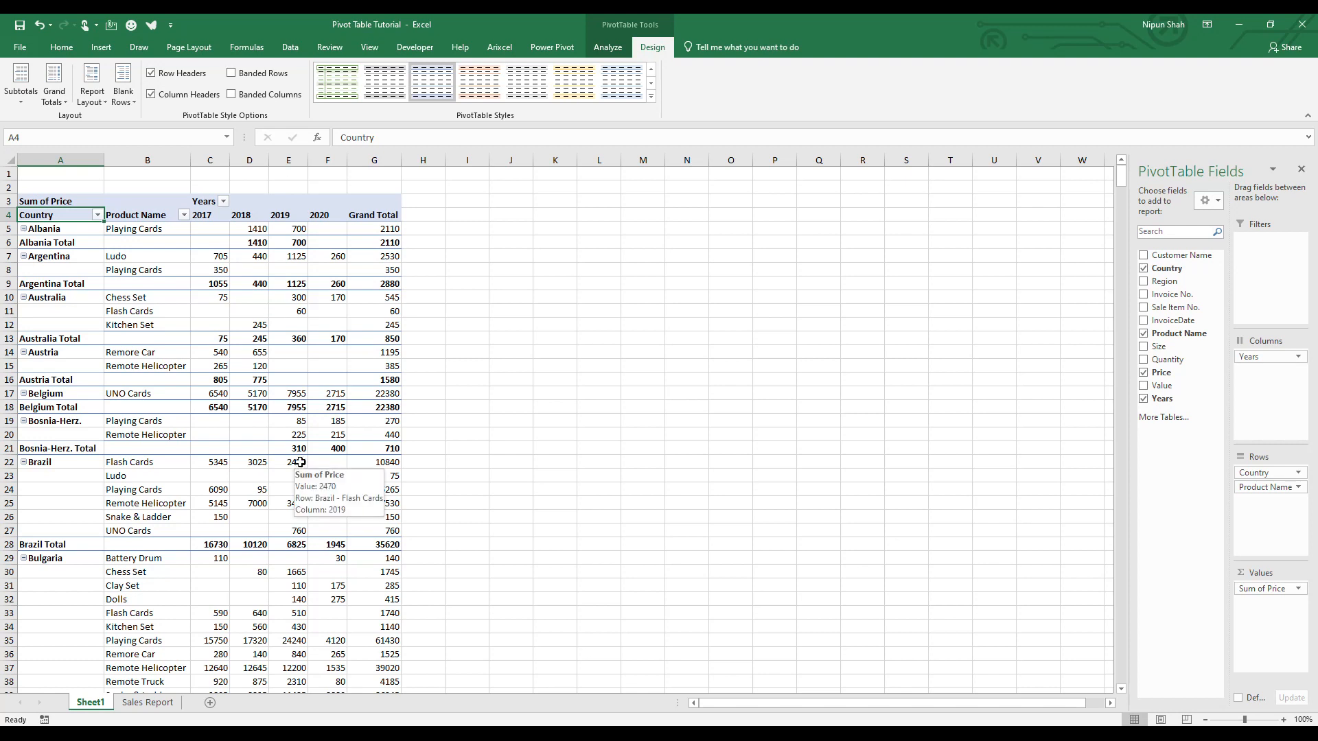
mouse_move(281, 323)
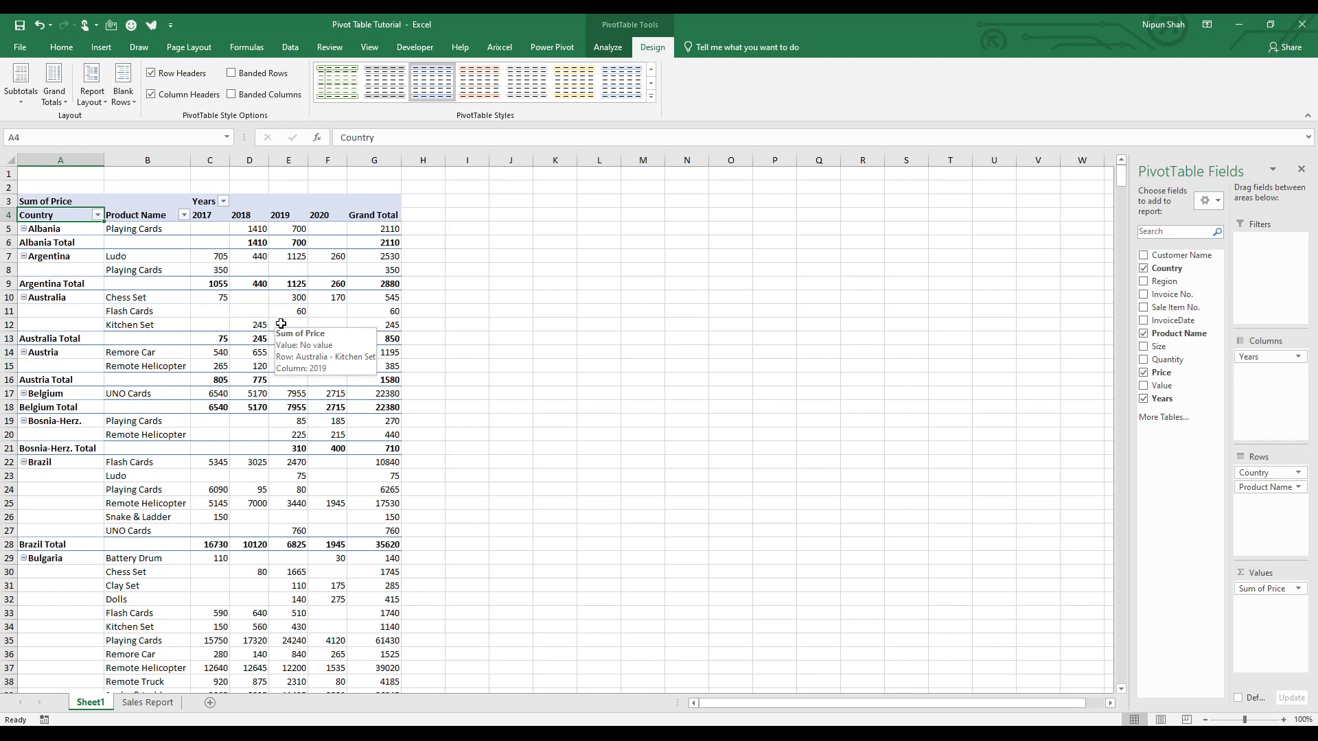
left_click(281, 324)
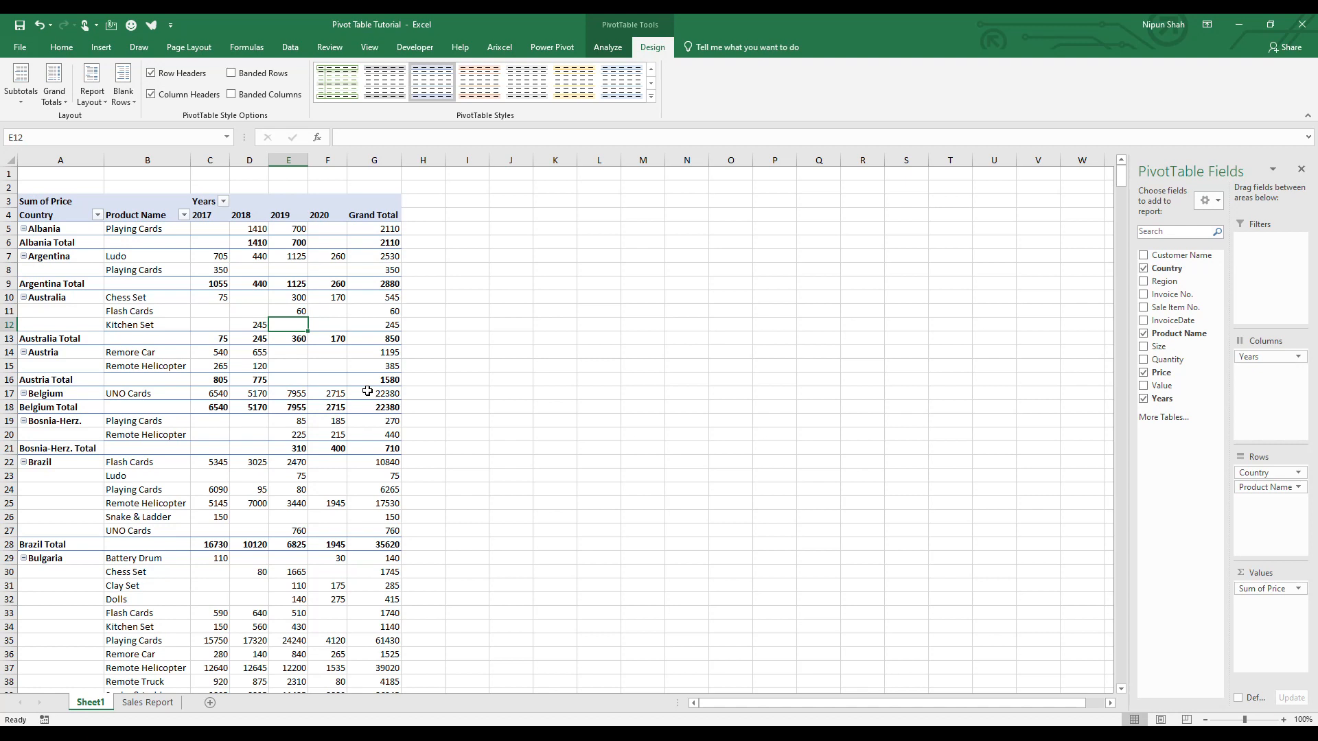
mouse_move(367, 391)
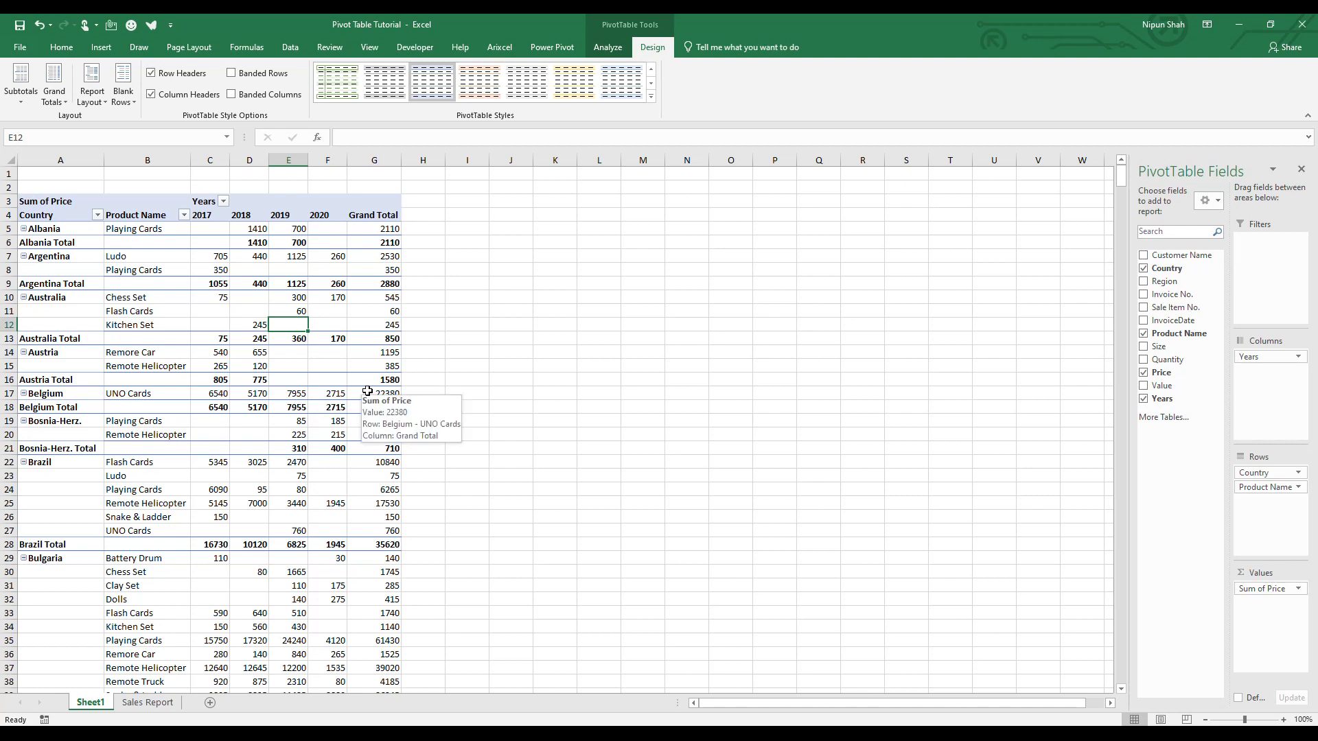
Step: Add a calculated field named Per Kg that divides Value by Quantity, and remove Sum of Price from the values
left_click(608, 48)
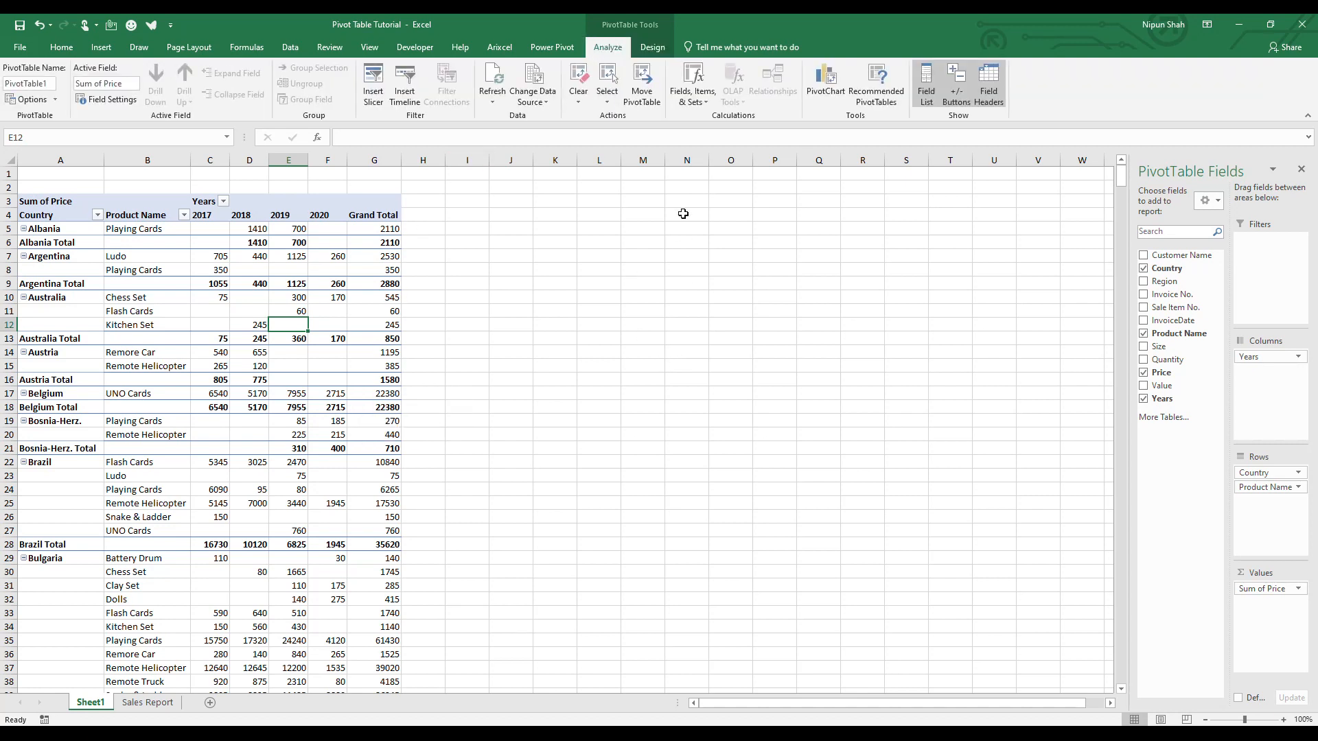
left_click(700, 98)
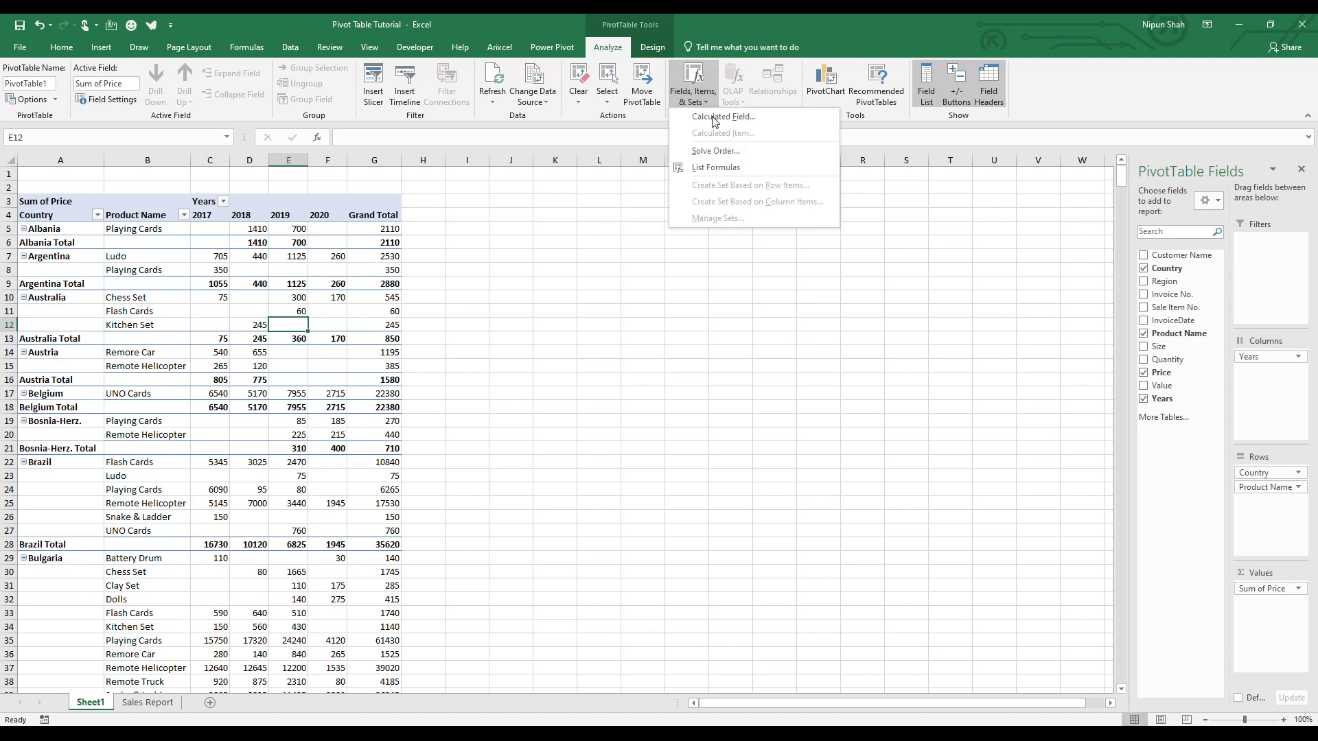
left_click(714, 117)
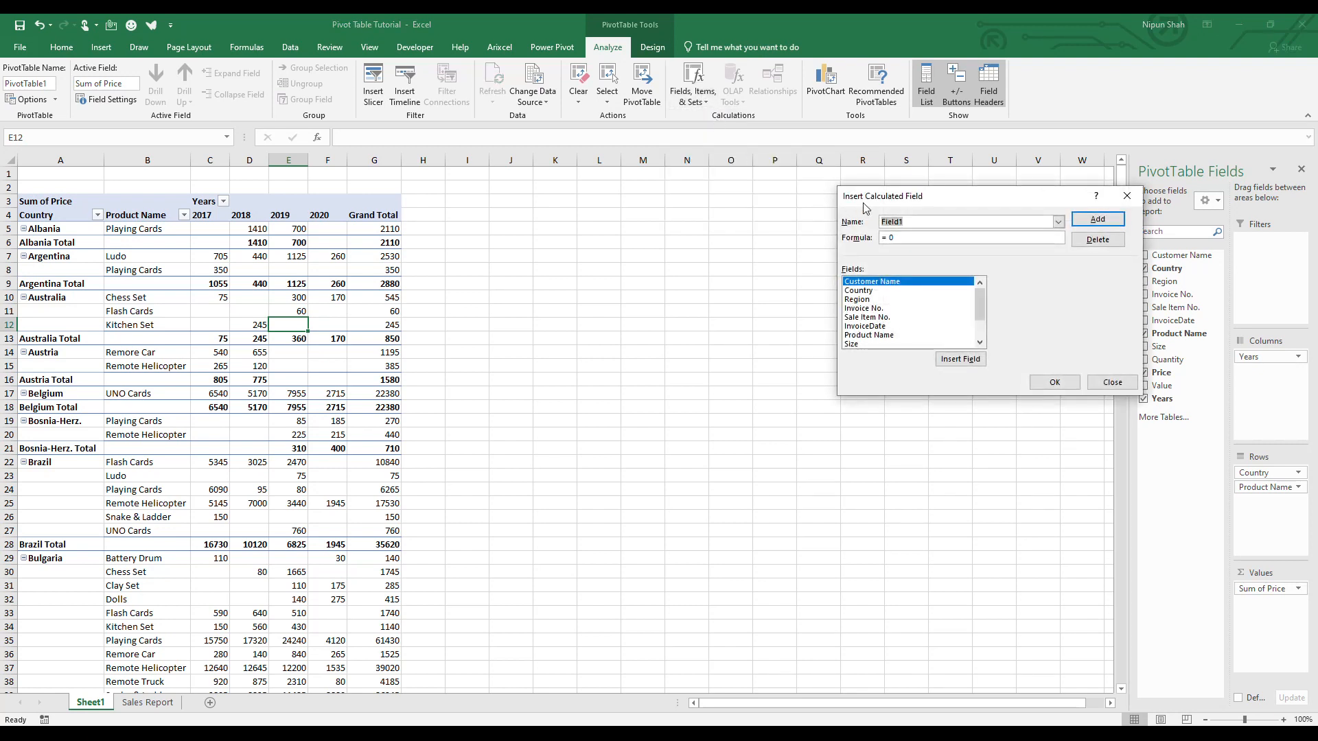
type("Pe")
key("BackSpace")
left_click_drag(981, 304, 983, 321)
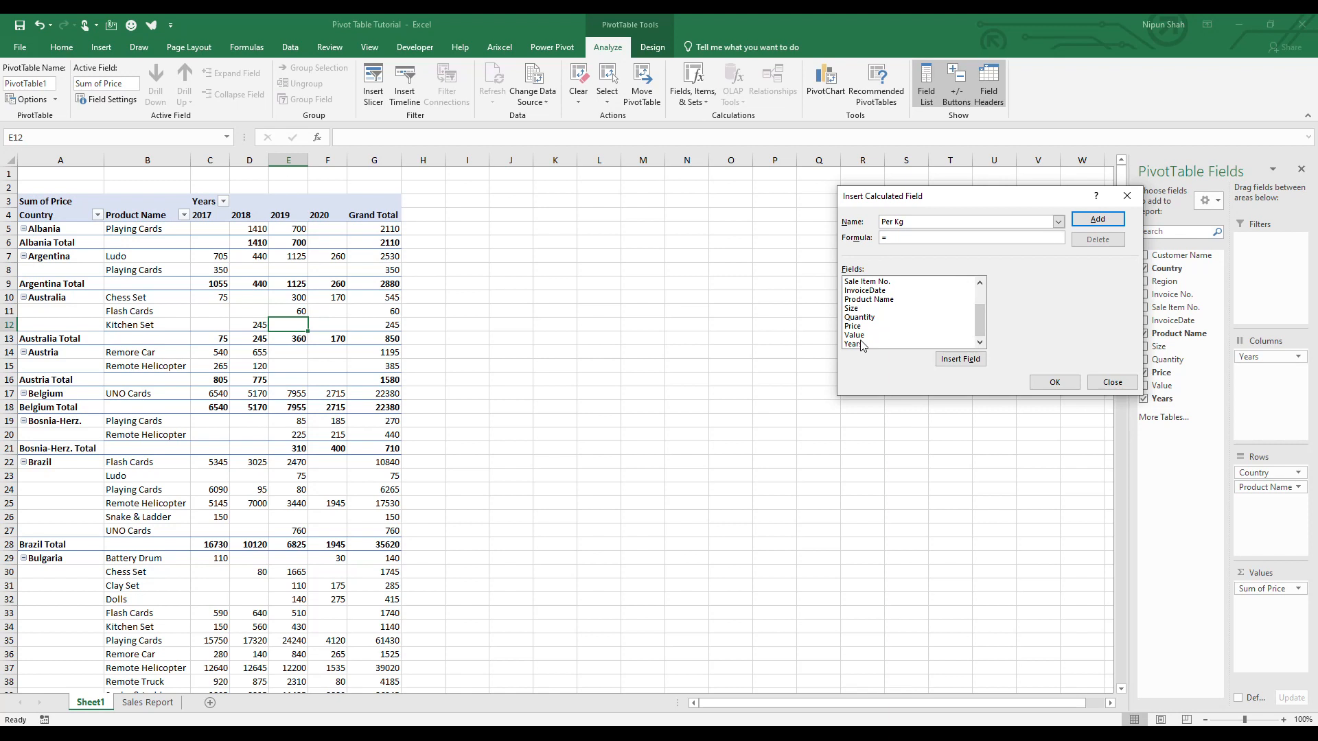
left_click(857, 337)
left_click(971, 361)
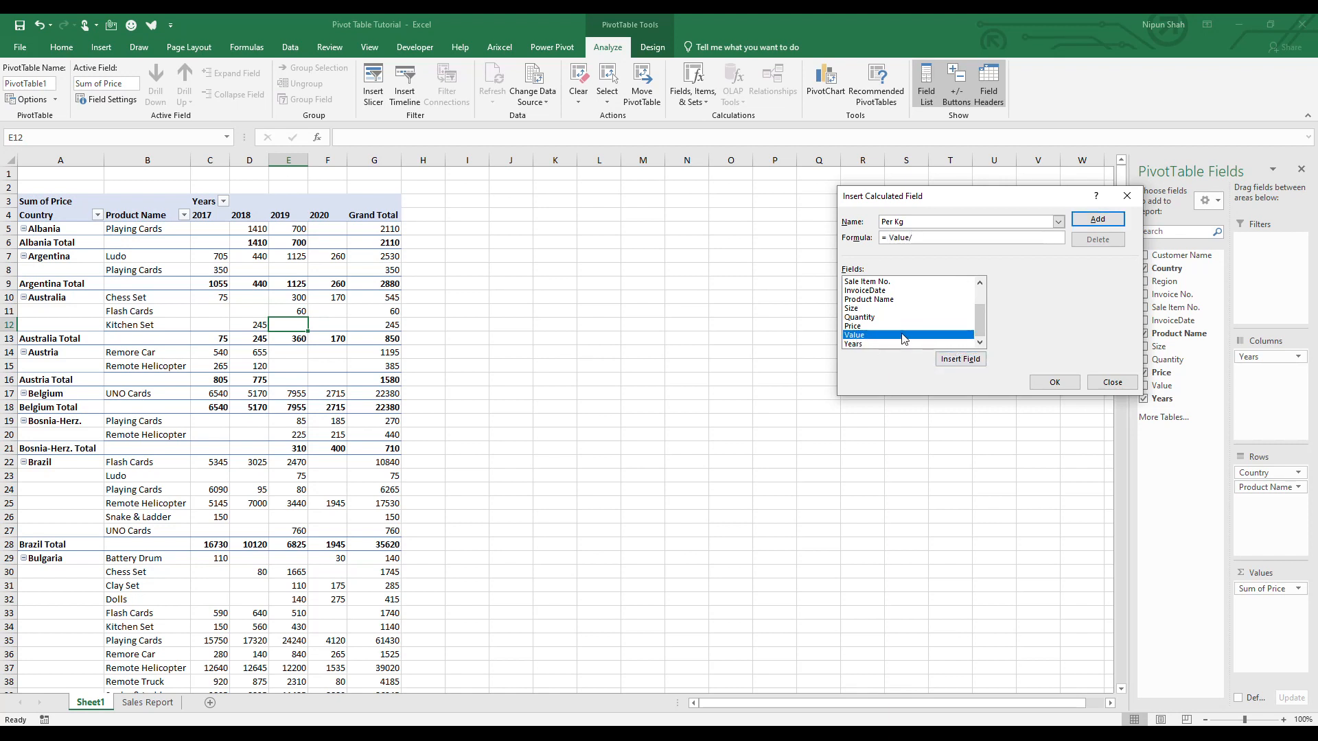
left_click(871, 318)
left_click(945, 359)
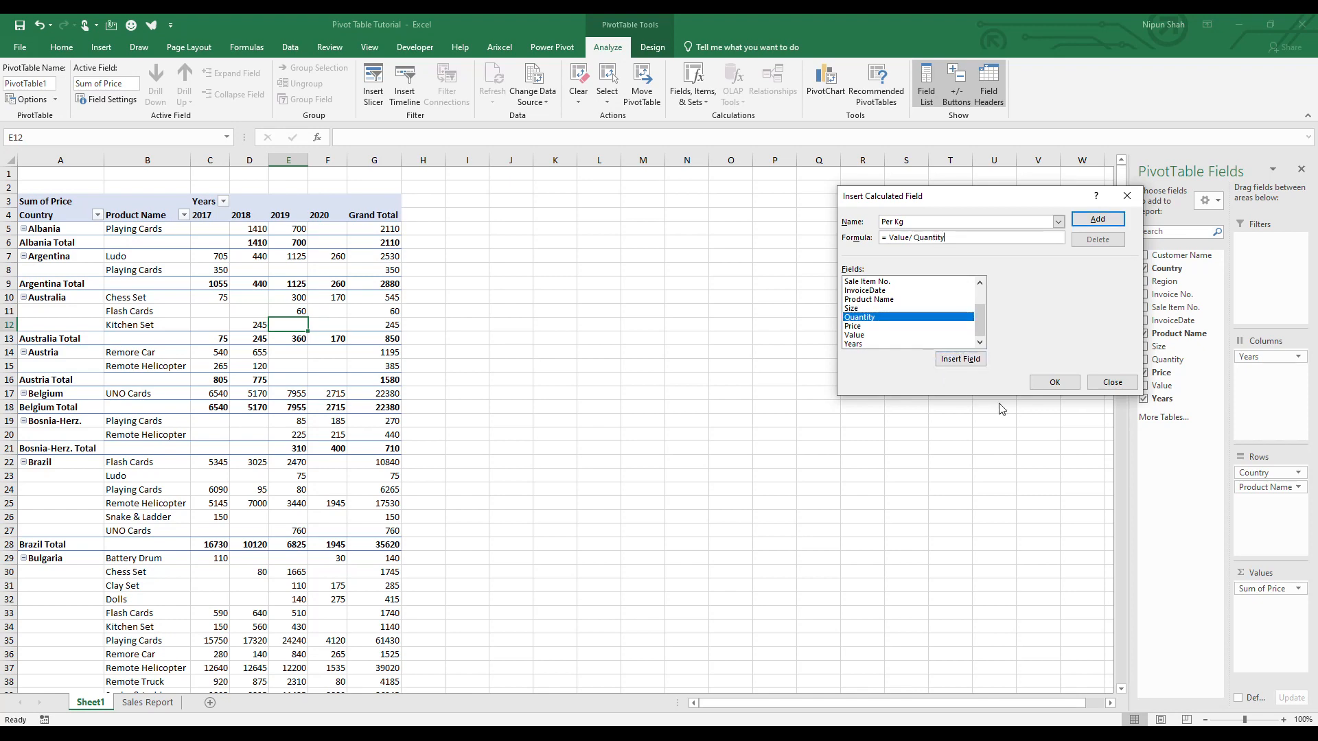
left_click(1051, 383)
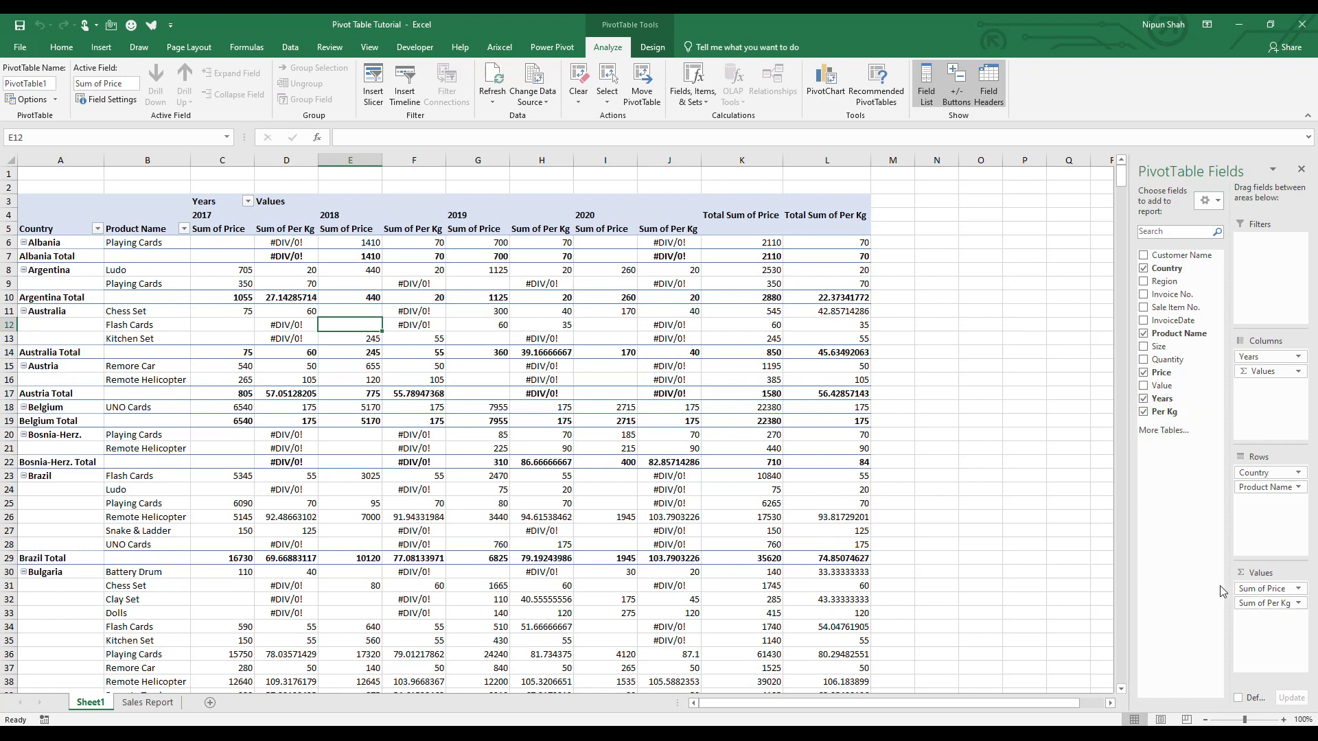
left_click_drag(1275, 588, 1071, 471)
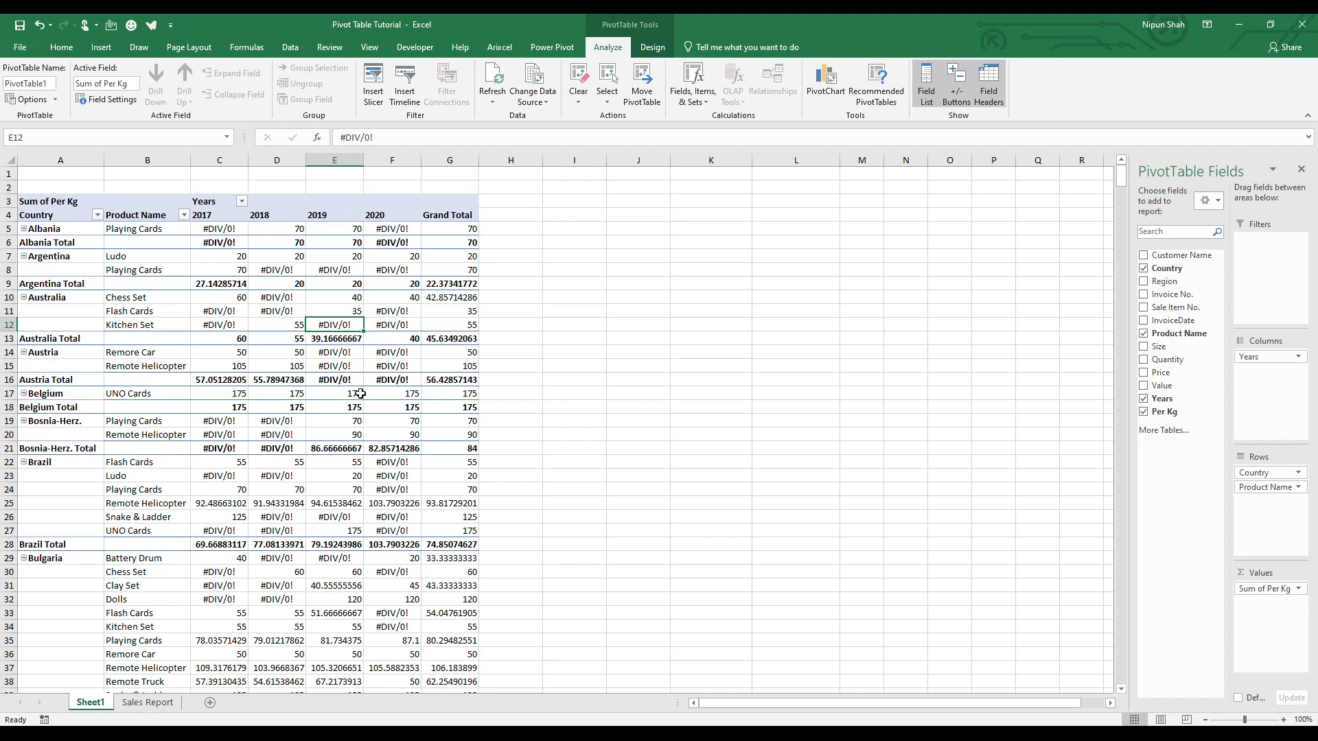
Step: Examine the Per Kg figures and error cells for the products listed under Australia and Austria
left_click(130, 299)
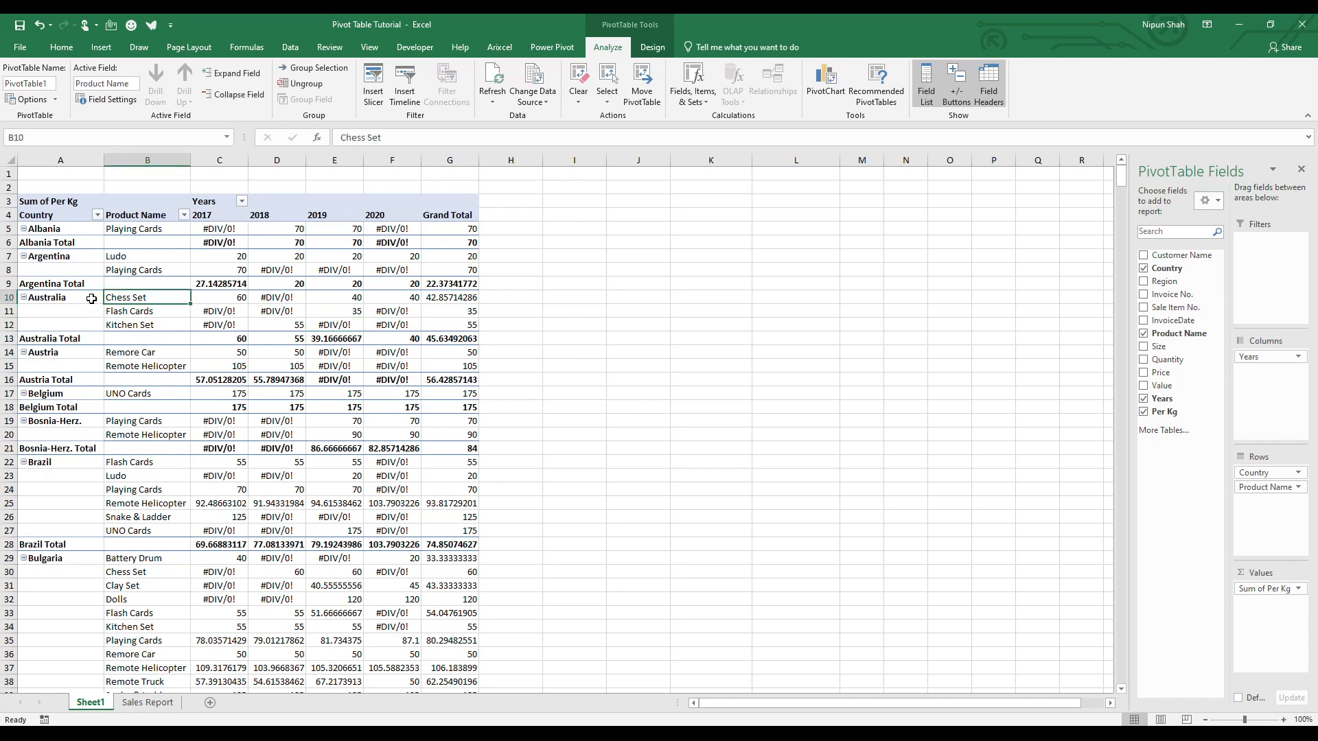
left_click(122, 320)
left_click(62, 299)
left_click(111, 297)
left_click(113, 324)
left_click(149, 318)
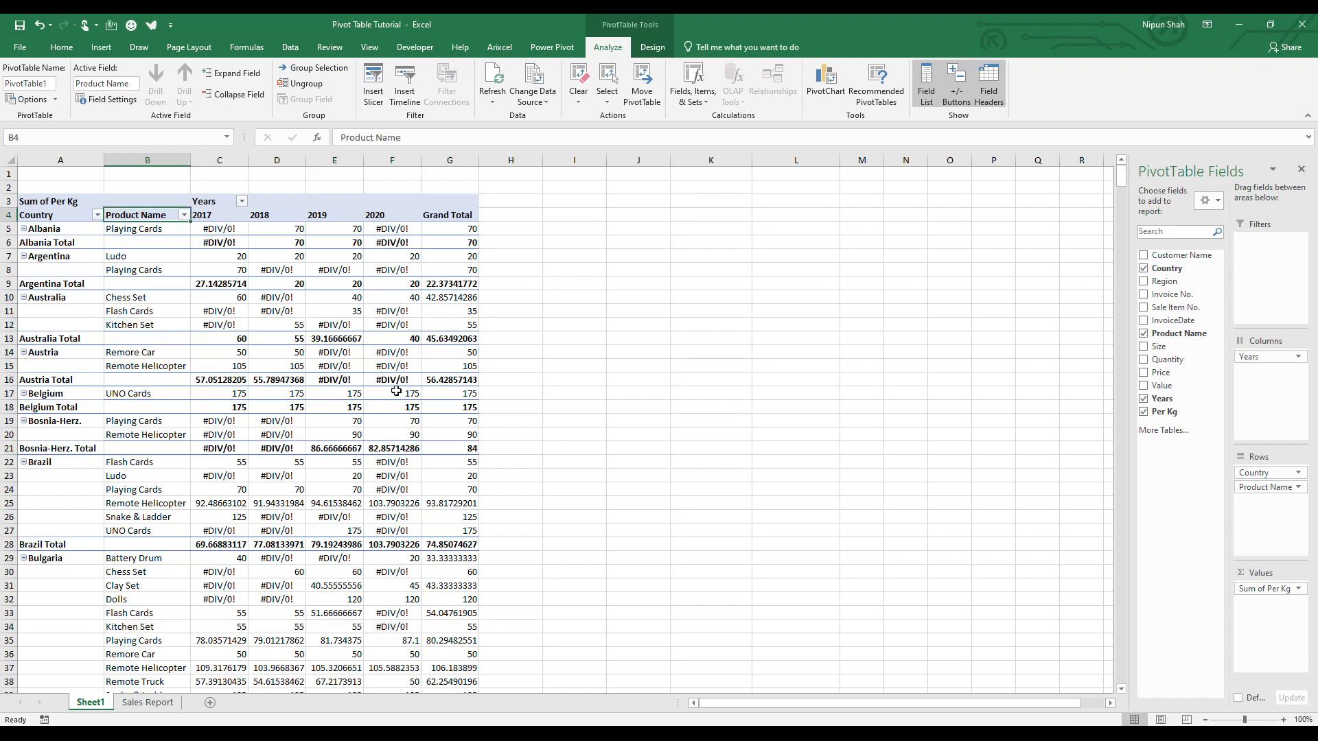
left_click(228, 316)
left_click(385, 363)
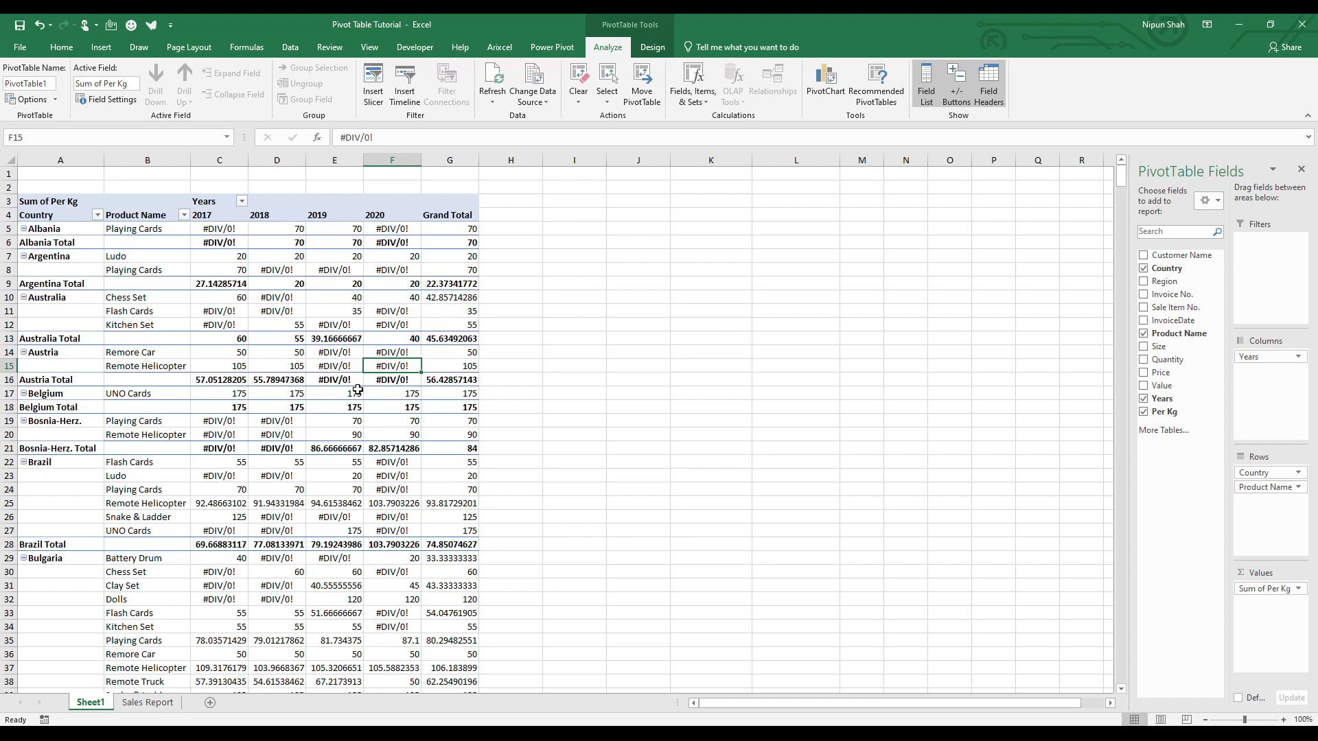
left_click_drag(342, 357, 384, 365)
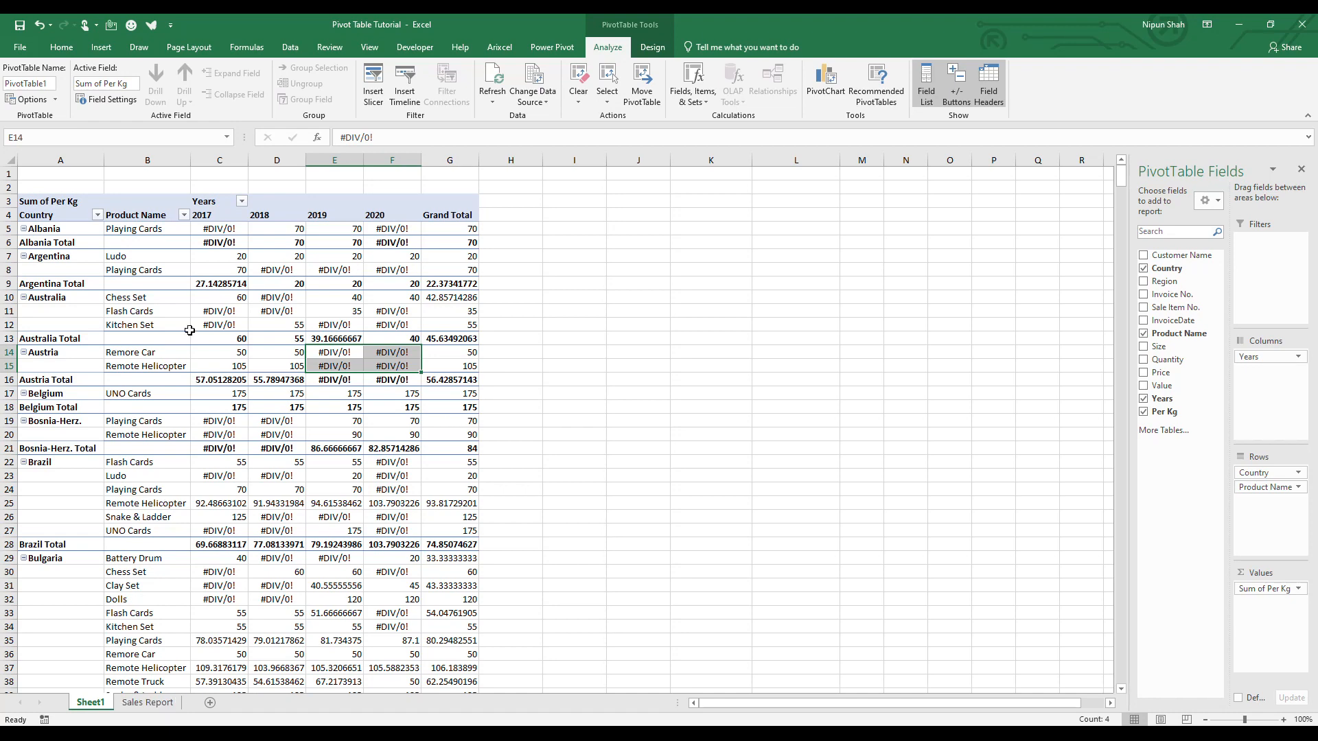
Step: Set the PivotTable options to show 0 for error values
right_click(282, 311)
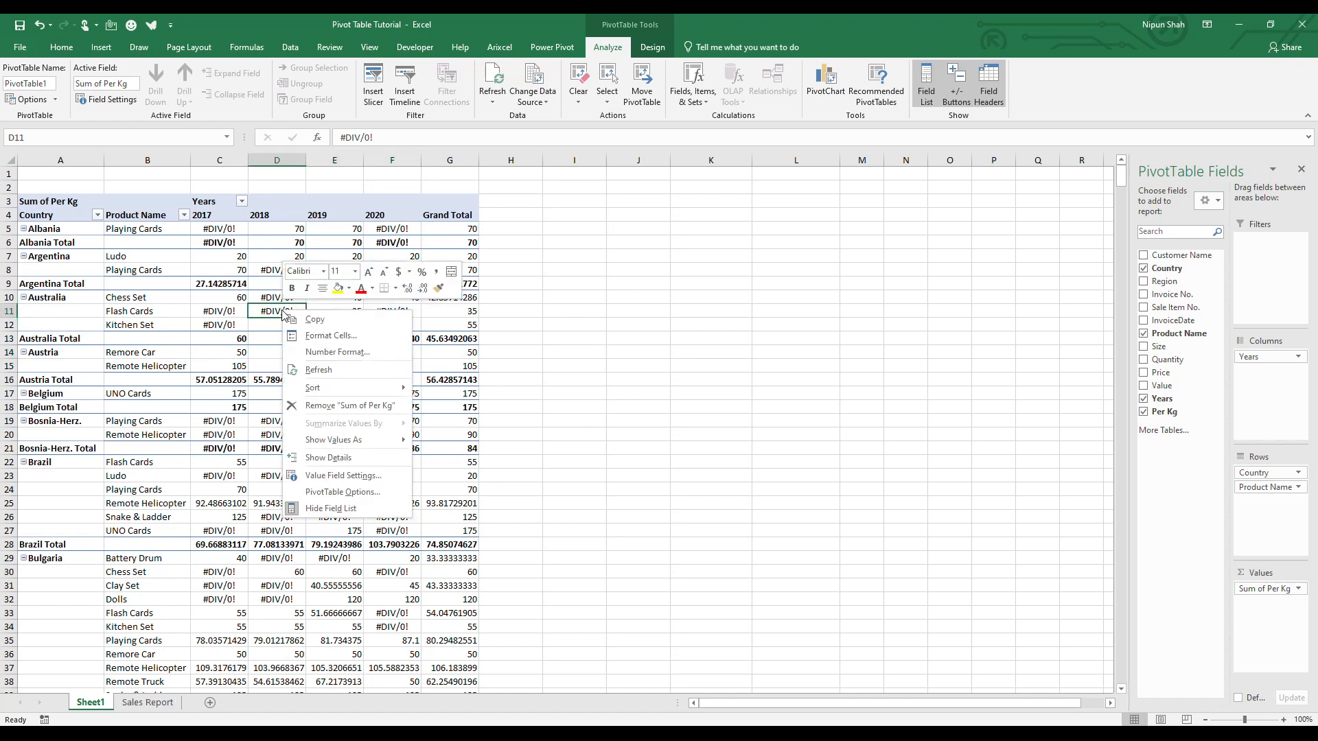
left_click(334, 493)
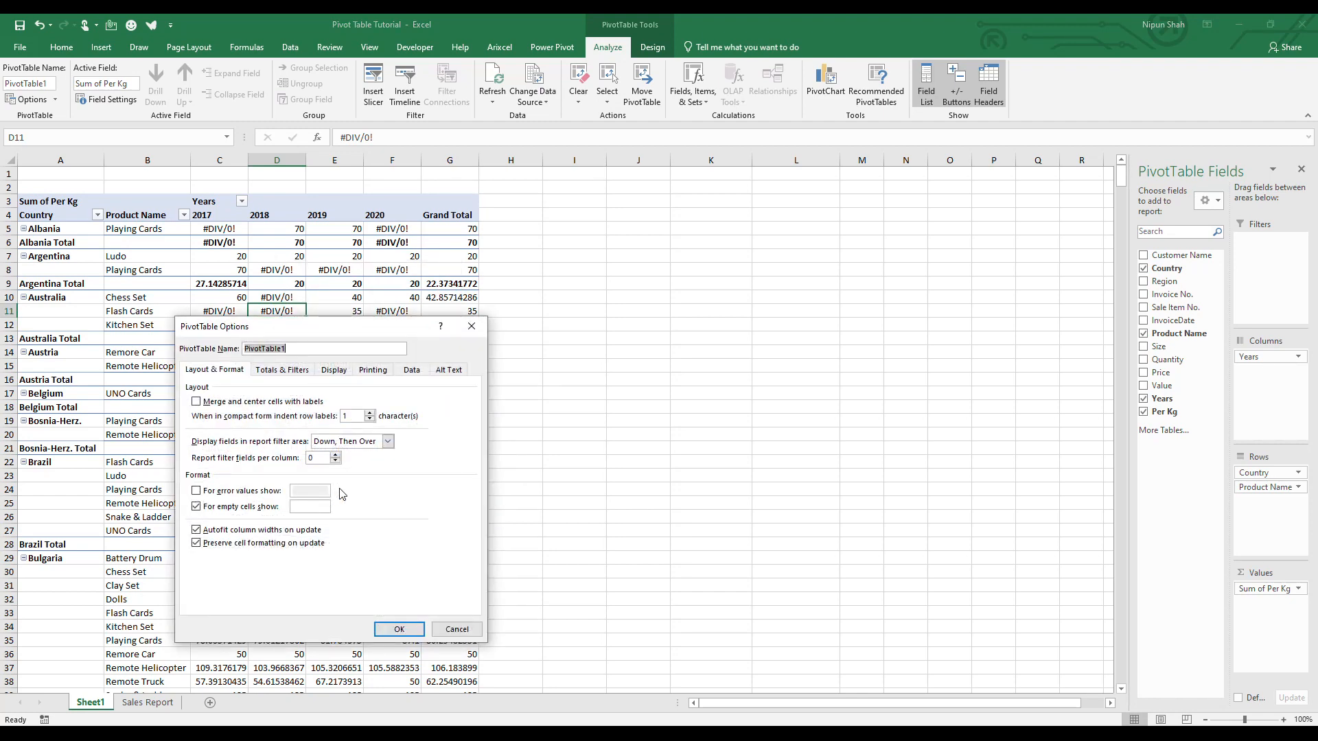
left_click(197, 492)
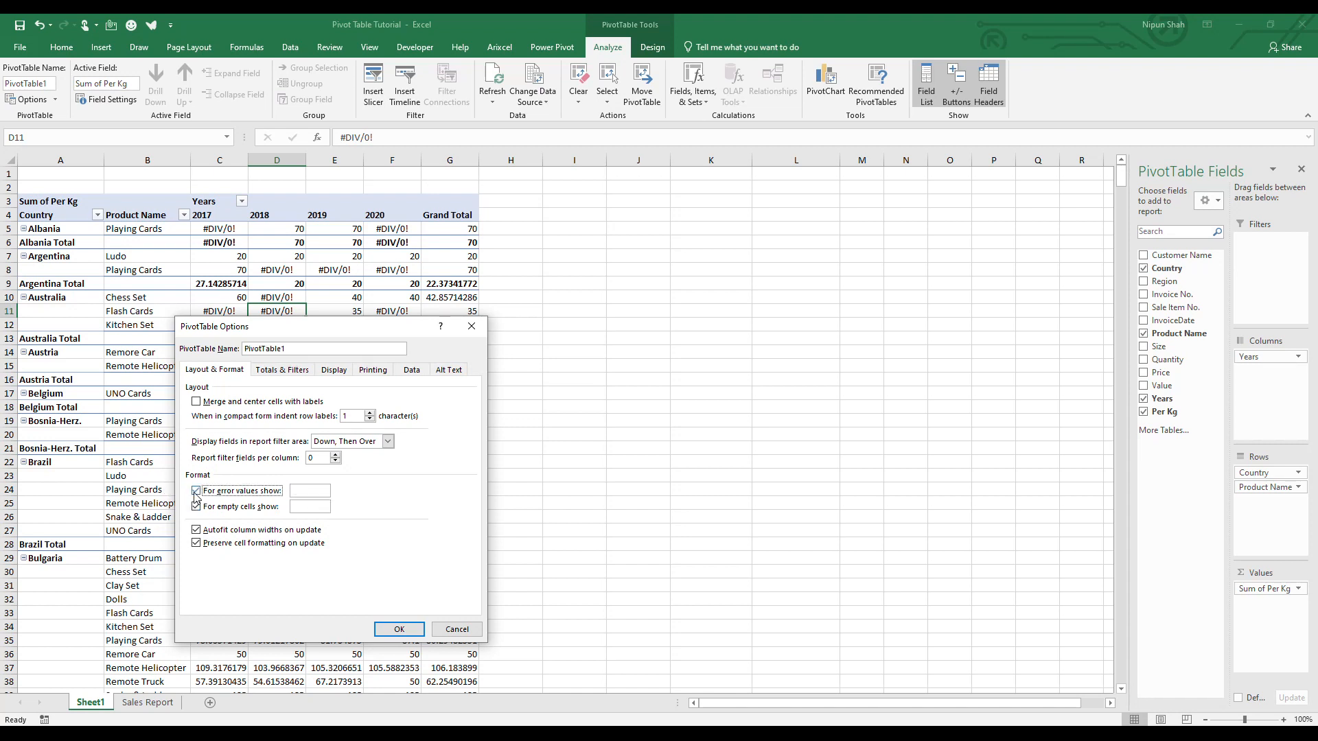
left_click(310, 492)
left_click(395, 628)
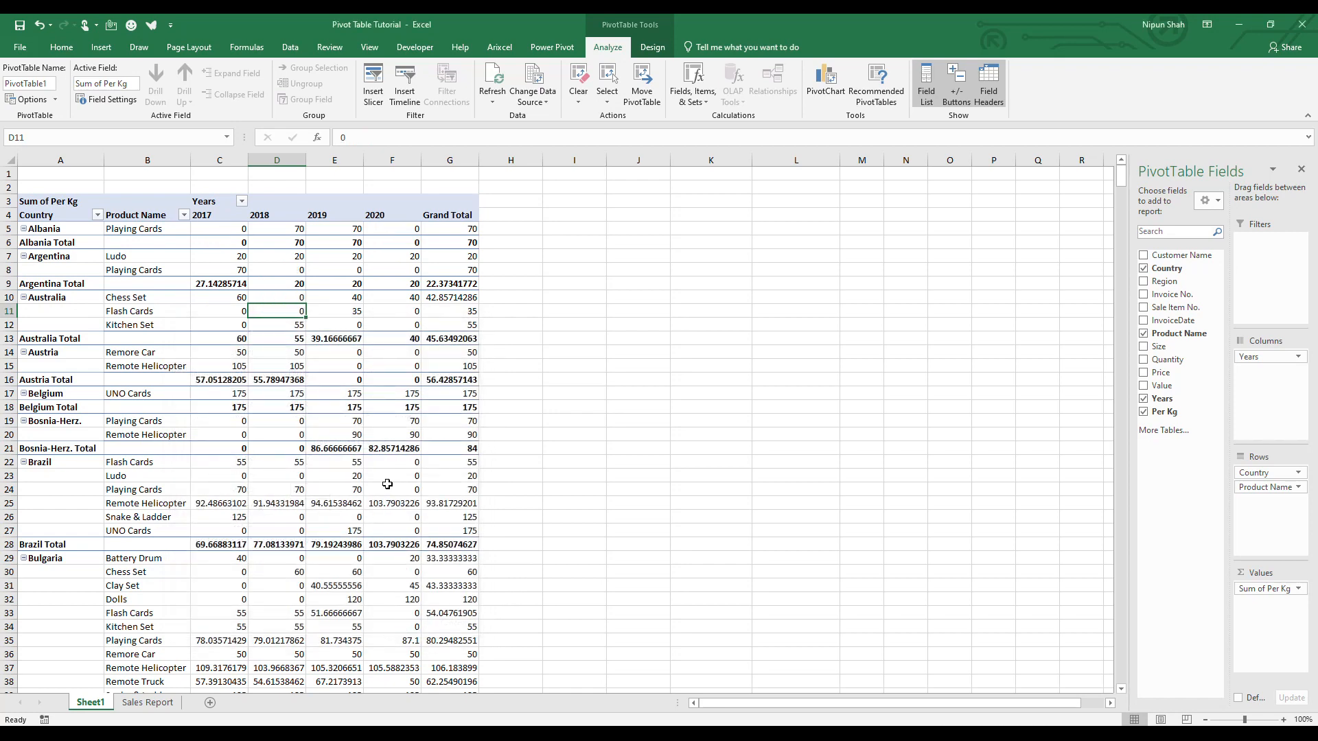
Step: Format all the Per Kg figures, including totals, in comma style with no decimal places
left_click_drag(233, 230, 473, 676)
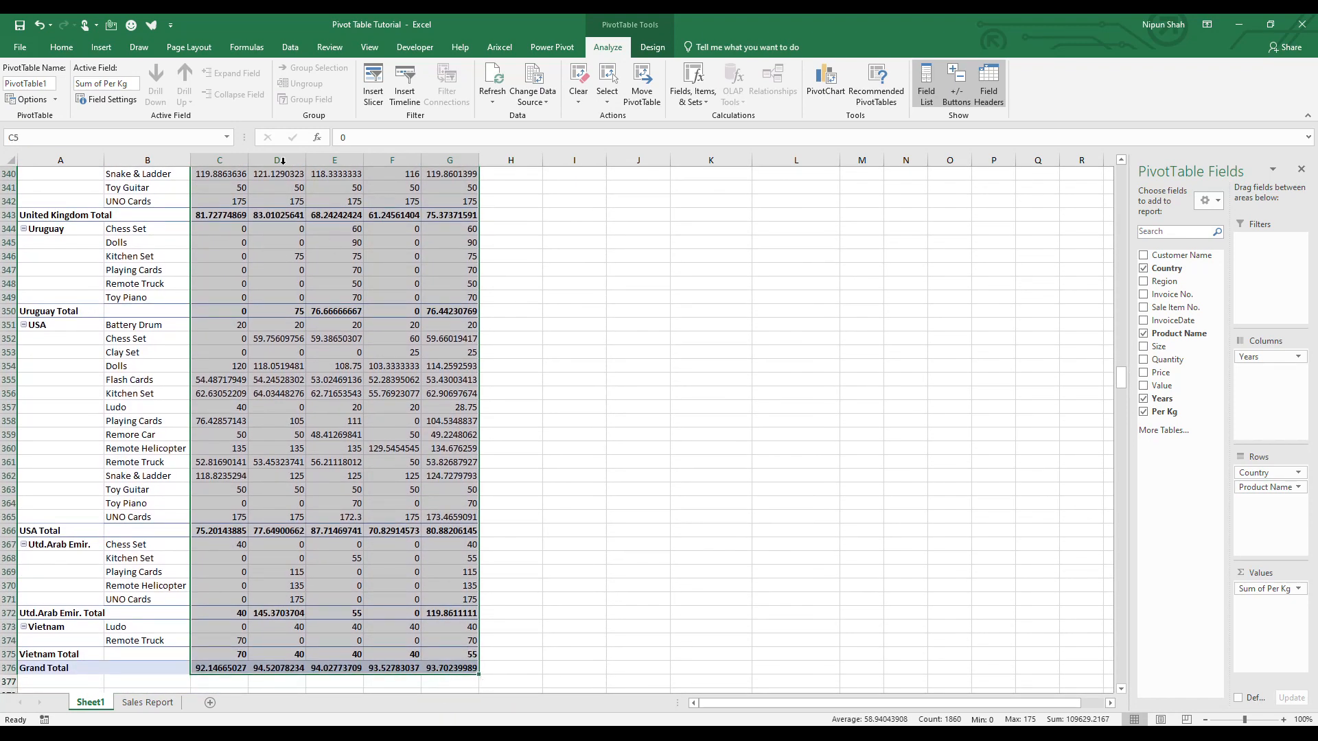
left_click(61, 47)
left_click(480, 94)
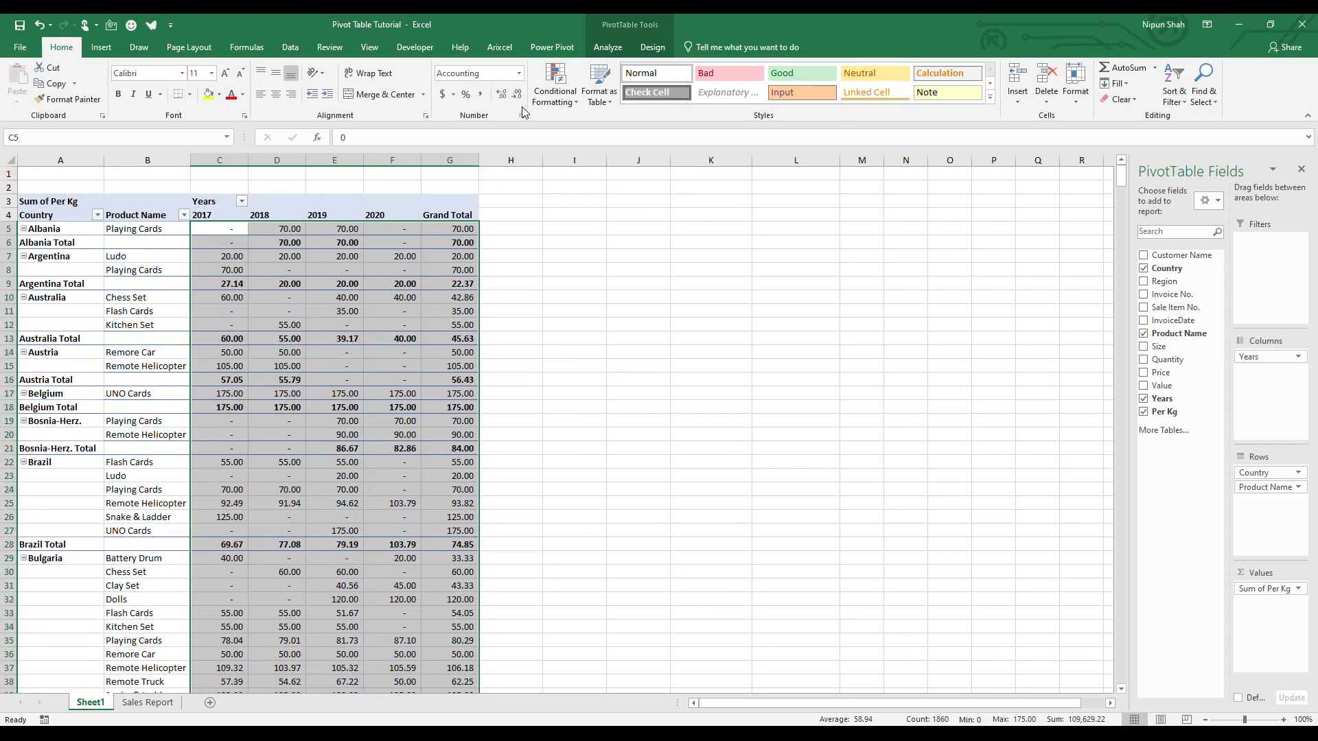
left_click(517, 94)
left_click(519, 101)
left_click(407, 309)
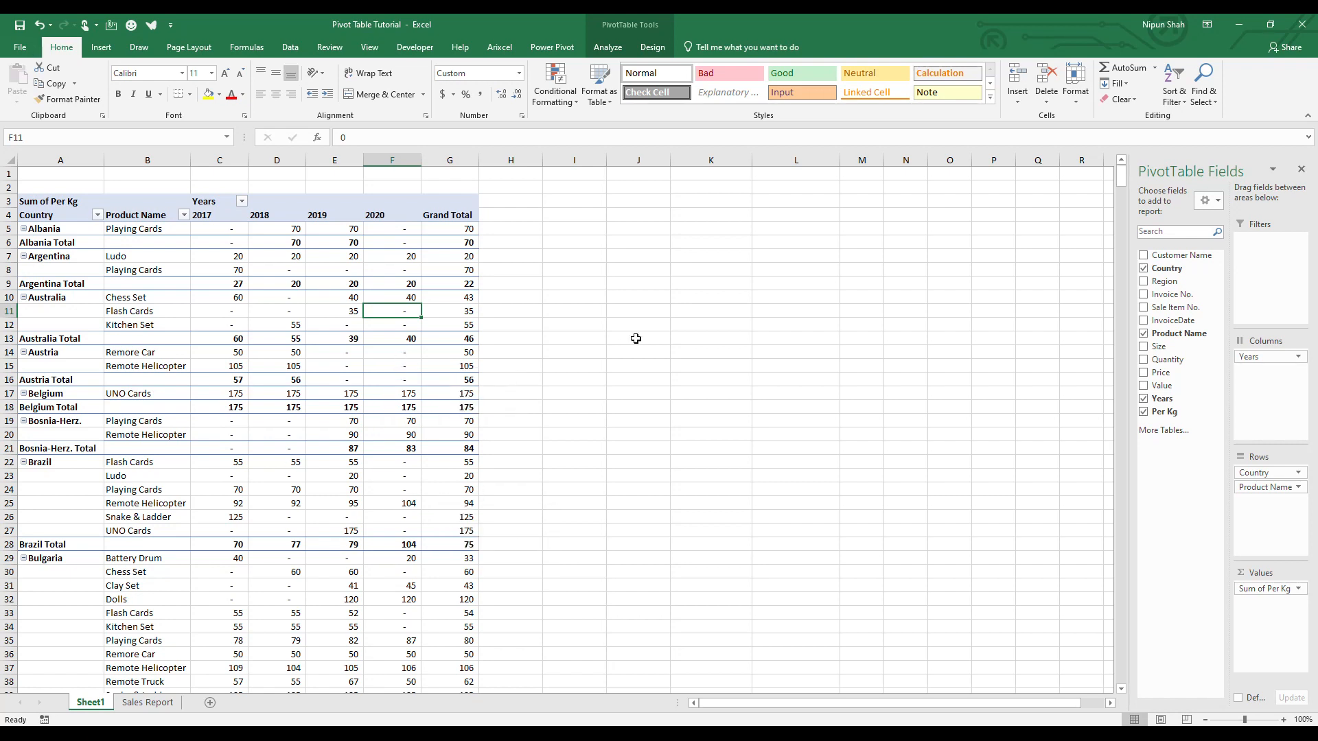
Step: Remove Country from the rows and add Region below Product Name
left_click_drag(1261, 479, 948, 333)
left_click_drag(1165, 281, 1256, 489)
left_click(295, 269)
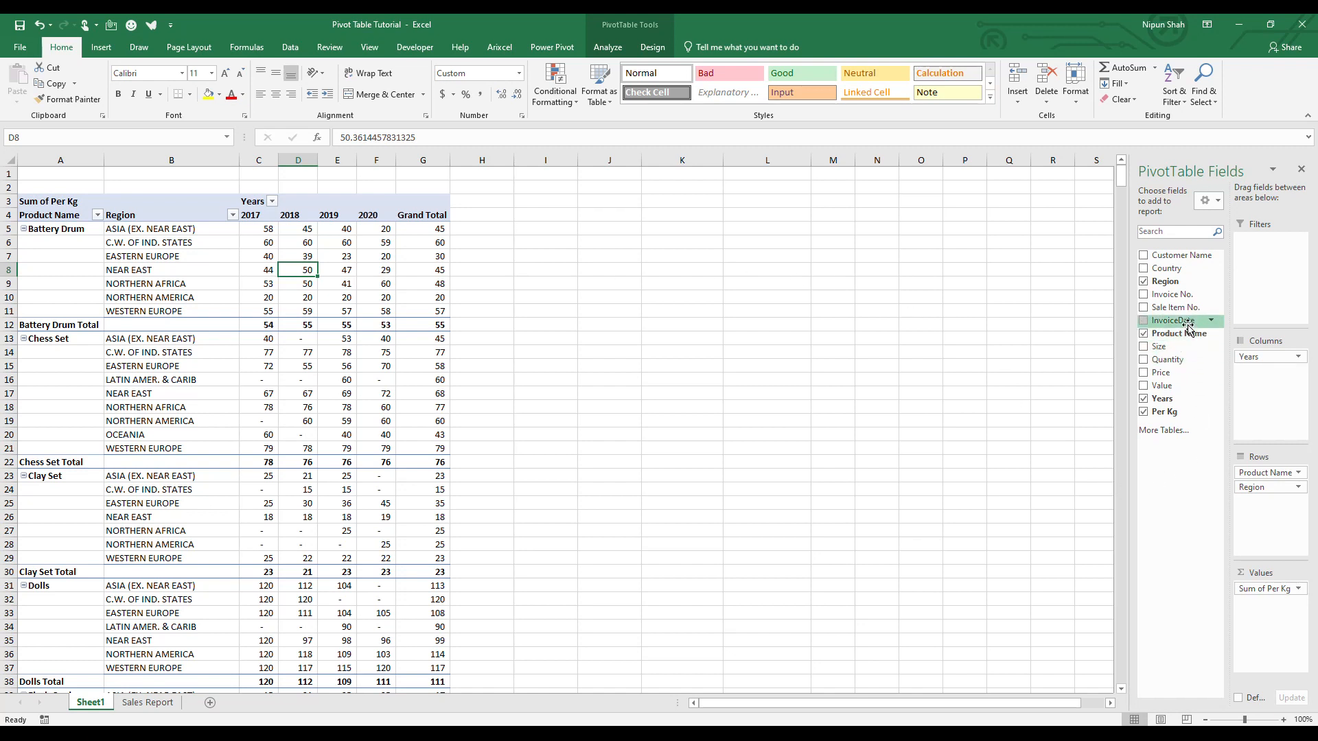
Step: Remove Product Name from the rows and add Size below Region
left_click_drag(1191, 335, 1071, 326)
left_click_drag(1168, 335, 1053, 345)
left_click_drag(1241, 474, 1055, 453)
left_click_drag(1160, 346, 1284, 508)
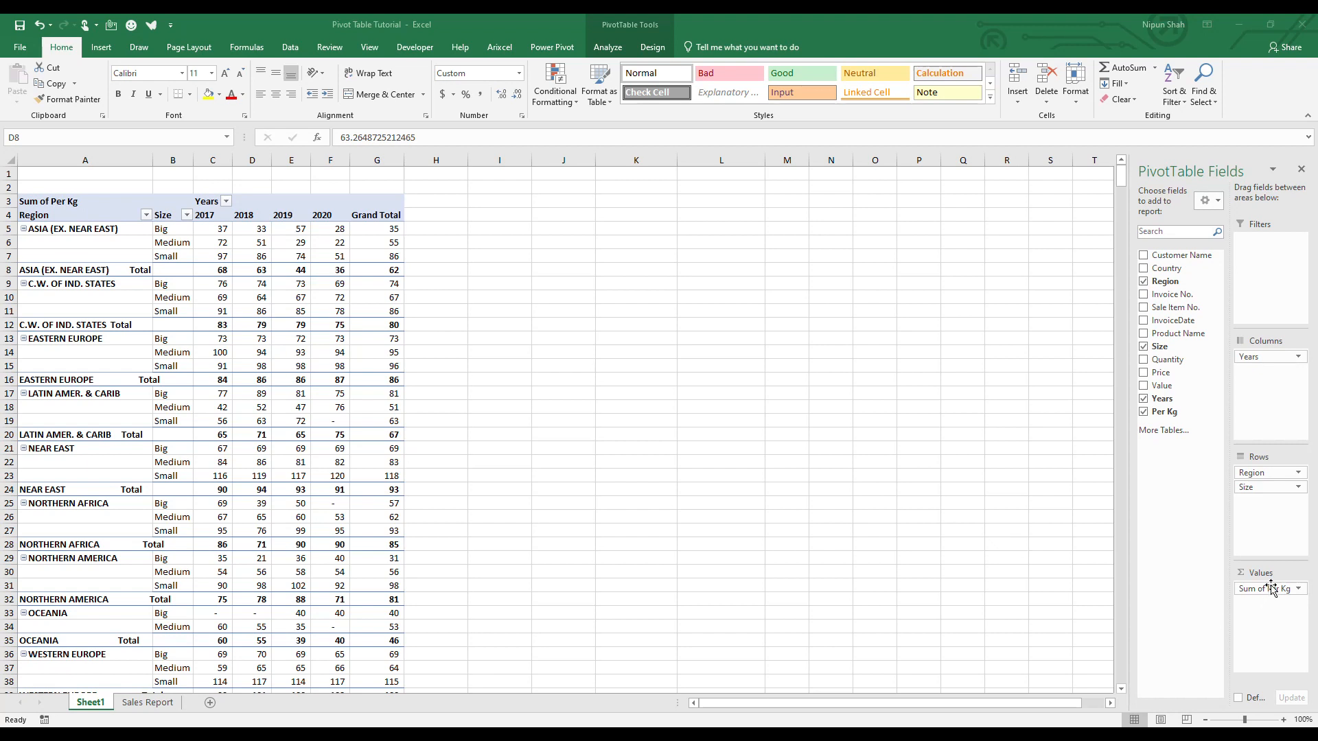
Step: Replace Per Kg with Value in the values, and make Product Name the only row field instead of Region and Size
left_click_drag(1271, 588, 906, 430)
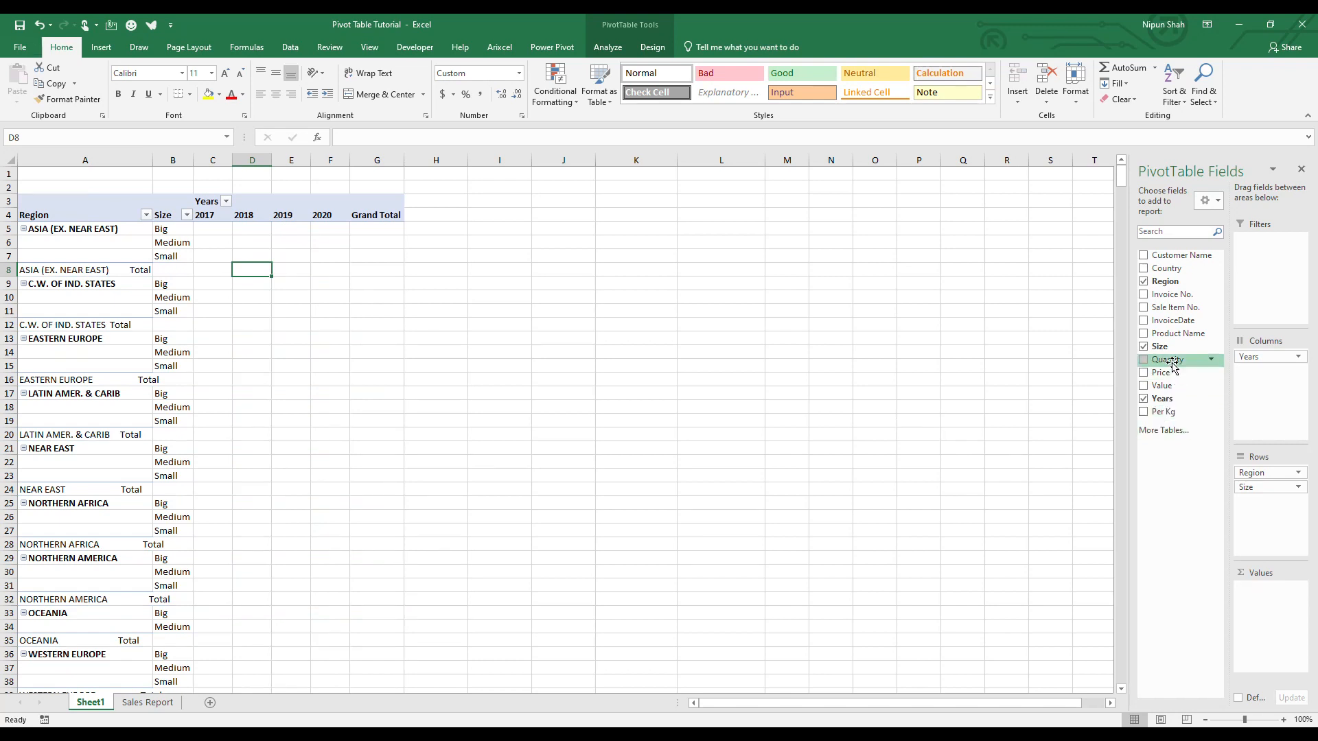
left_click_drag(1162, 385, 1289, 609)
left_click_drag(1263, 472, 1009, 377)
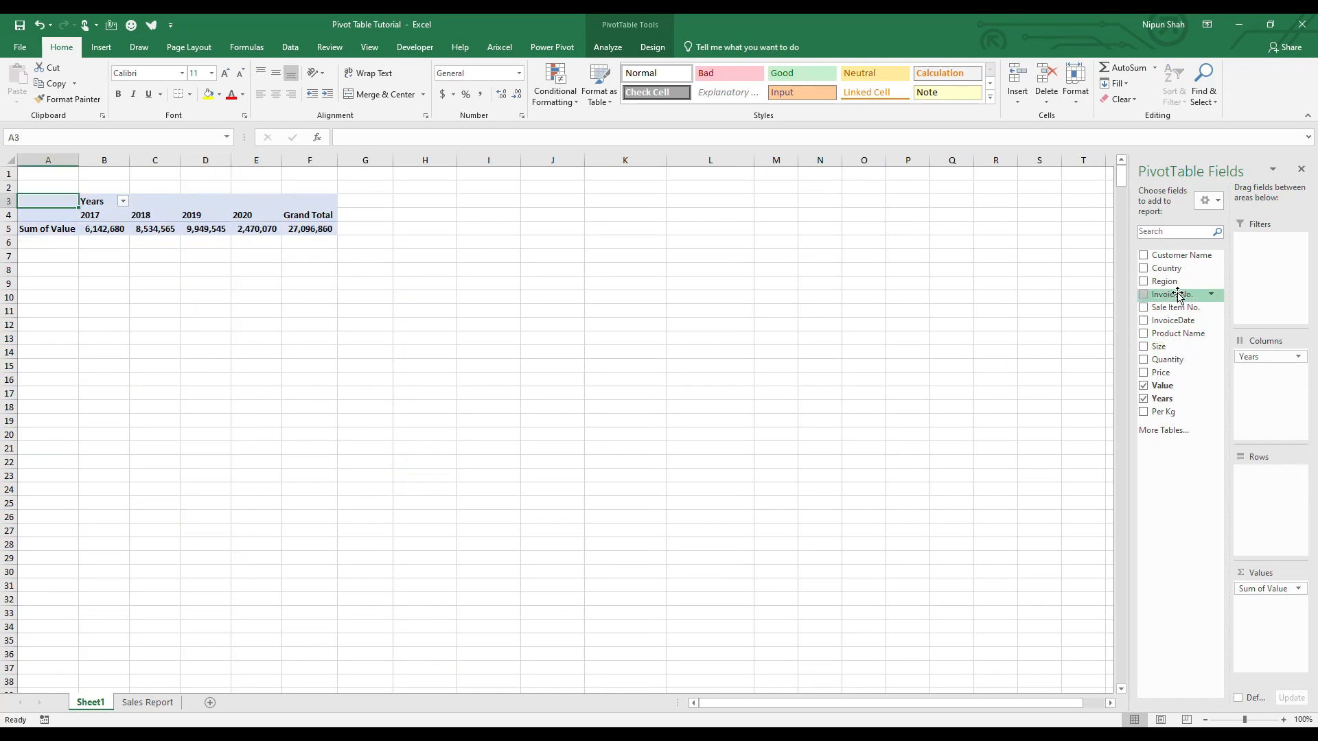
left_click_drag(1185, 333, 1282, 513)
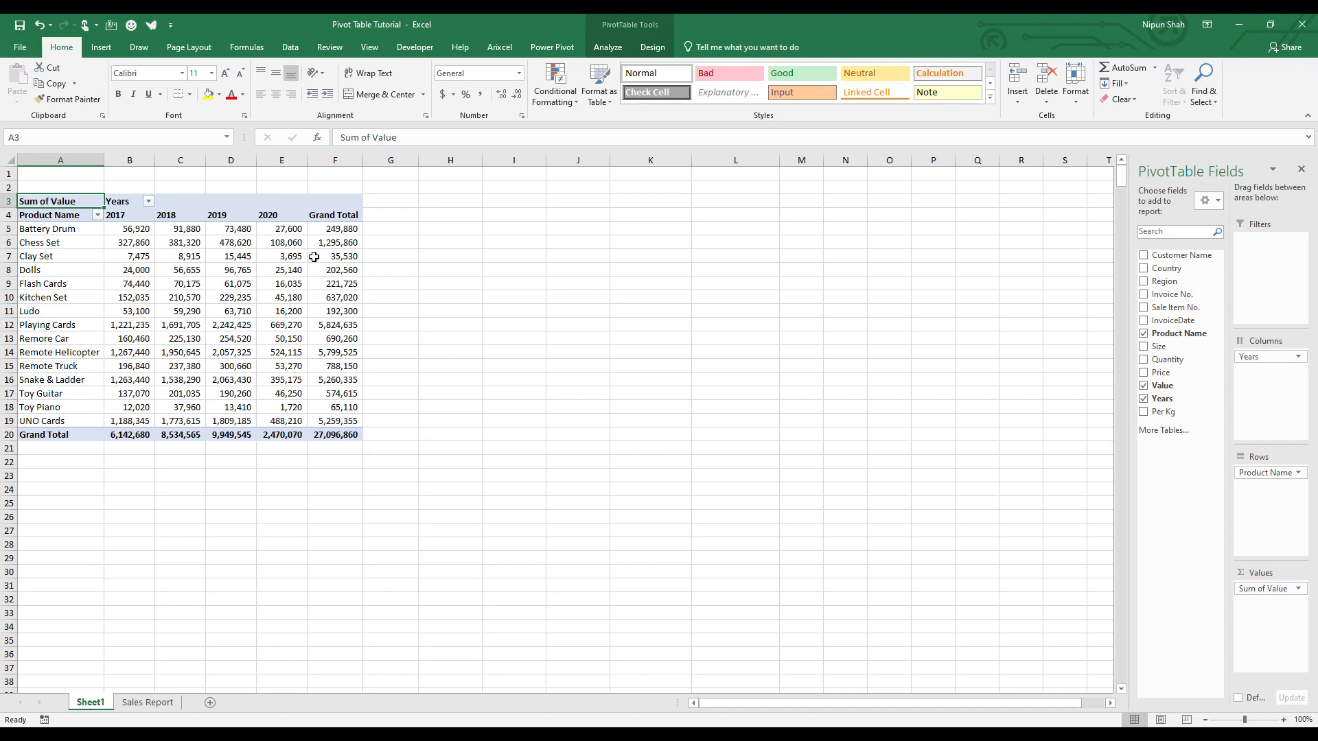
Step: Review the product names and their yearly sales values in the pivot table
left_click_drag(120, 233, 339, 433)
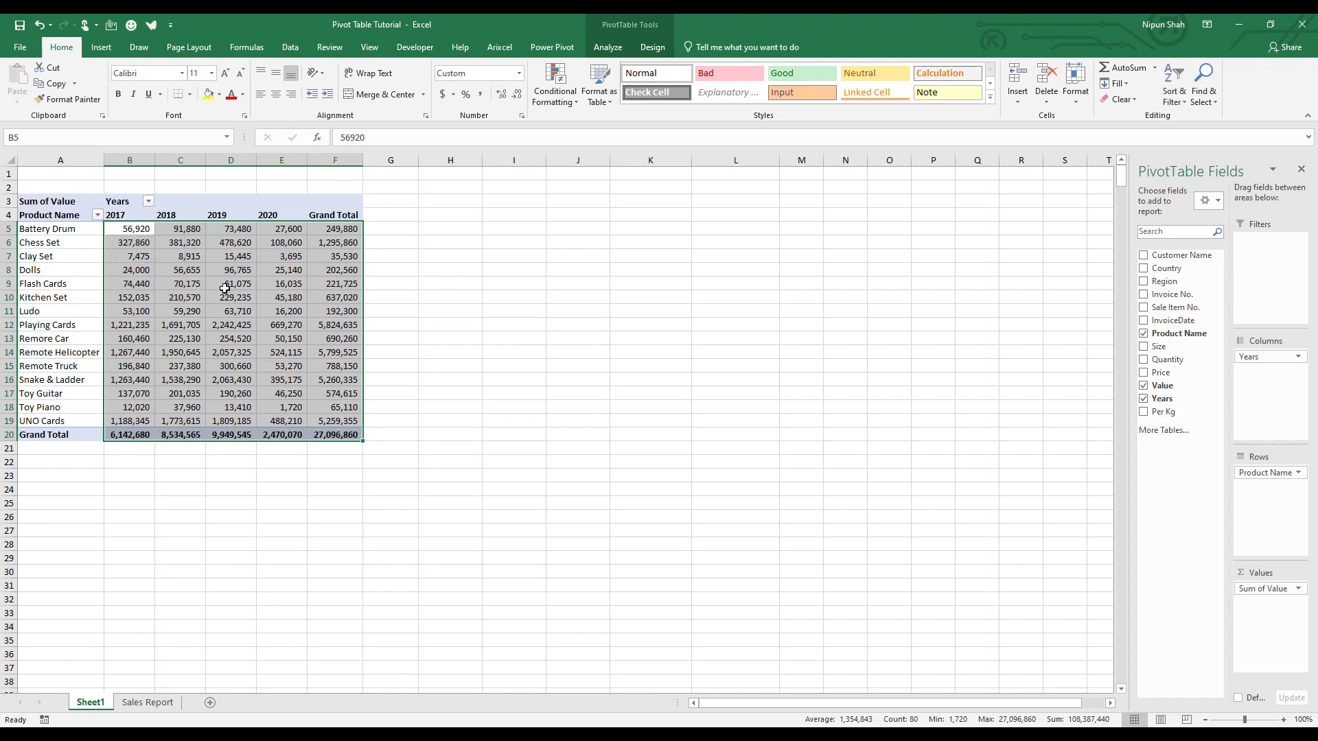
left_click(225, 287)
left_click_drag(134, 232, 326, 433)
left_click_drag(79, 231, 117, 433)
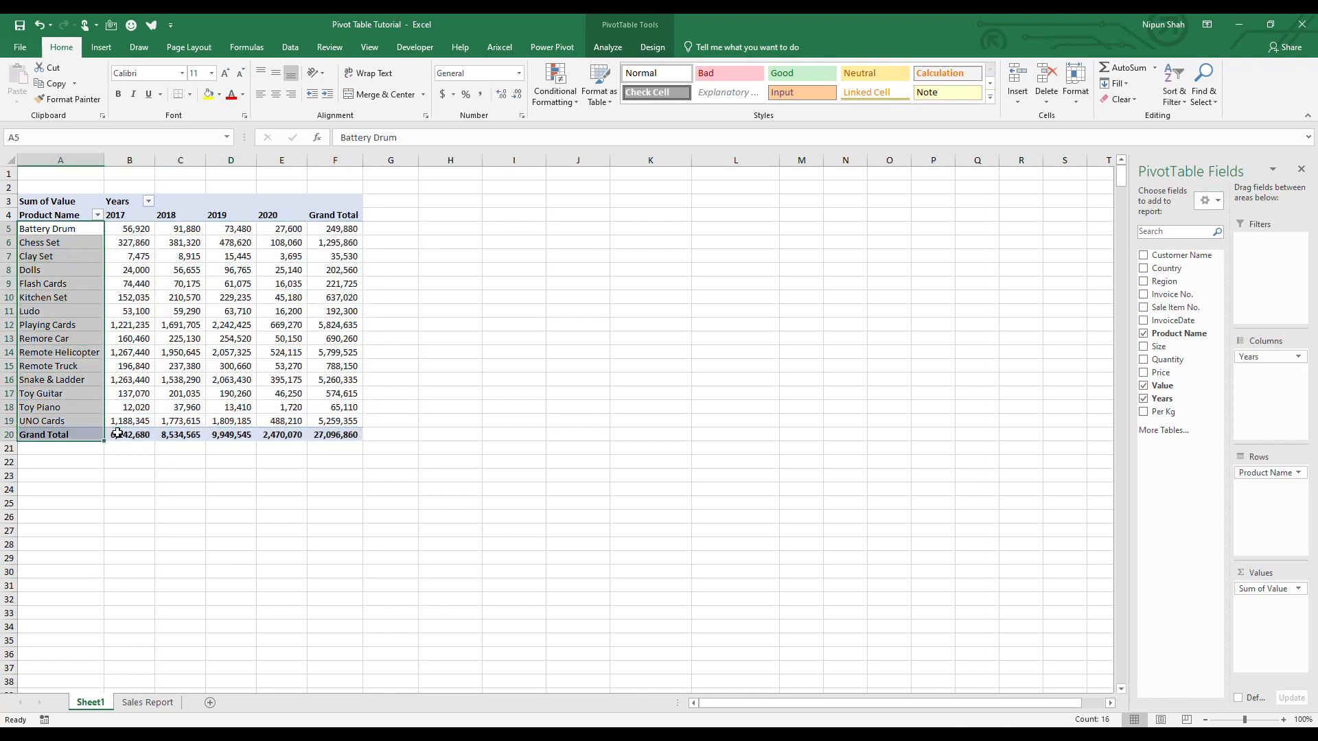
left_click(117, 433)
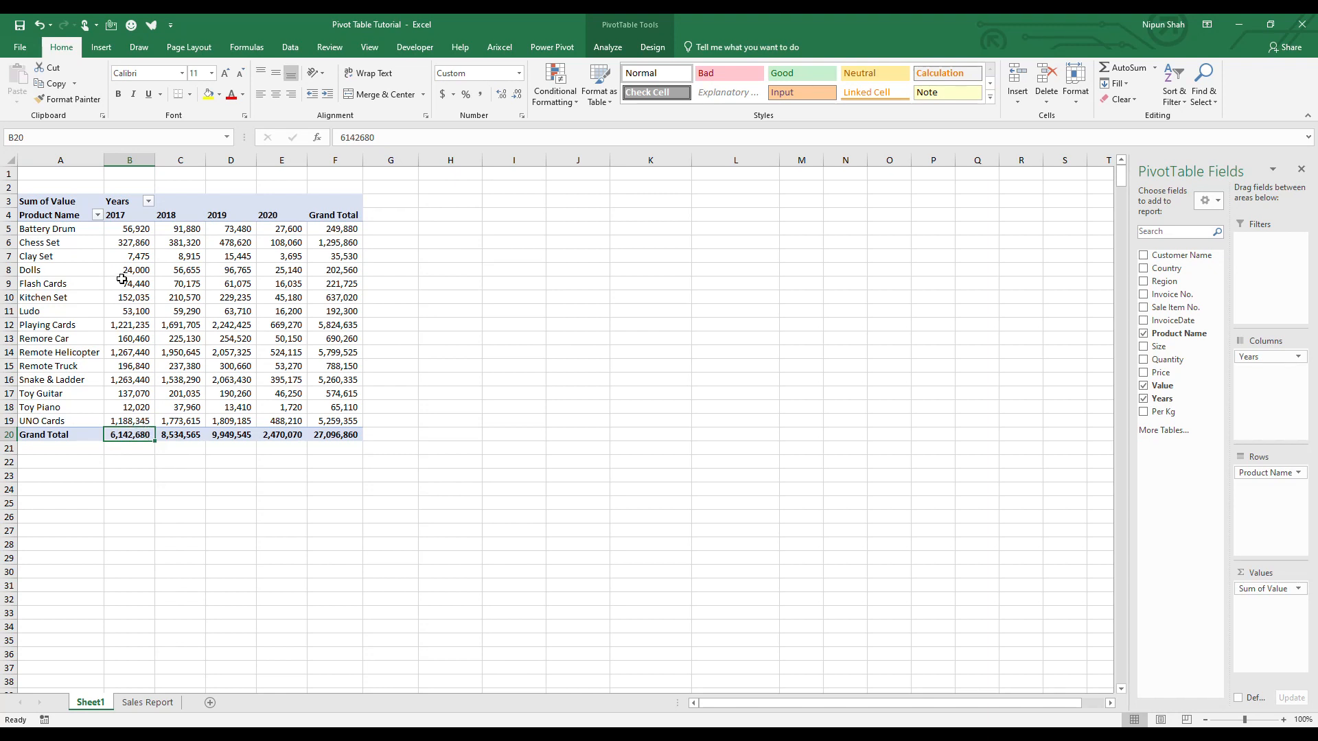
mouse_move(268, 339)
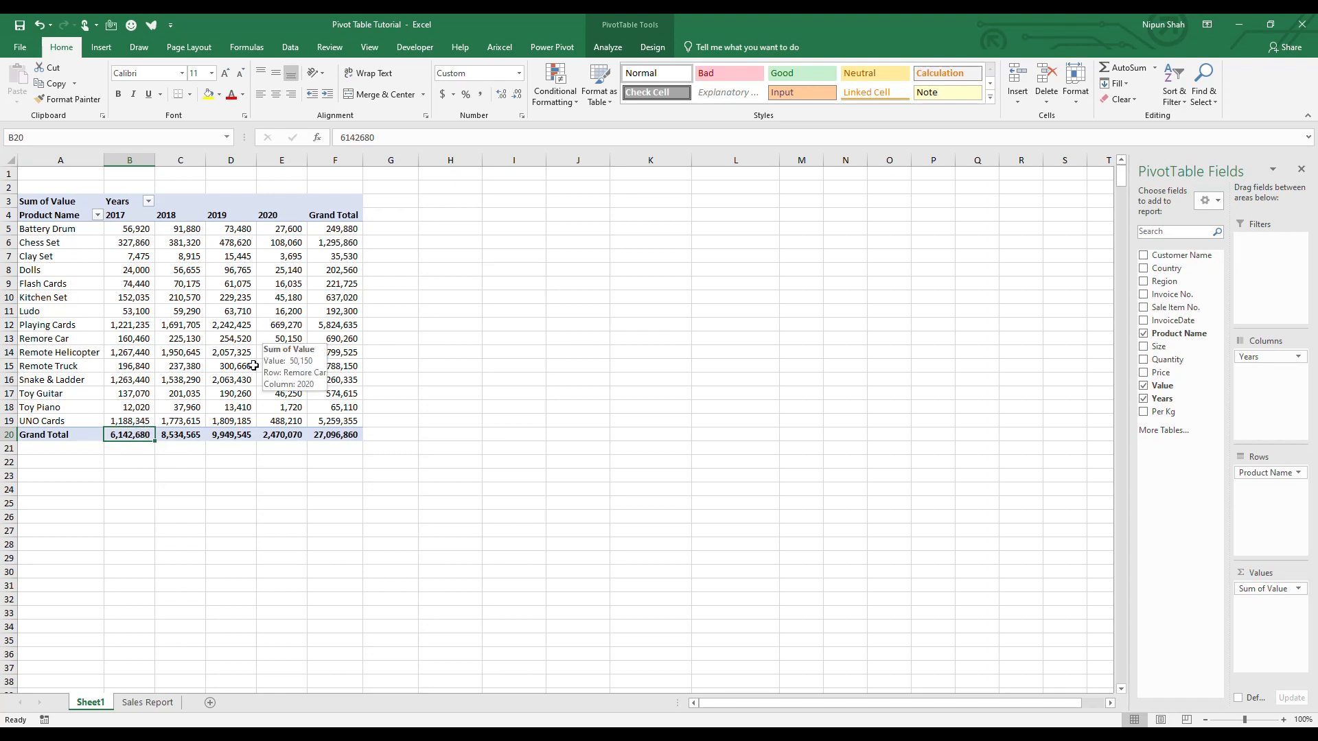
Step: Show the product sales values as % of Column Total and check the yearly columns against their grand totals
mouse_move(234, 382)
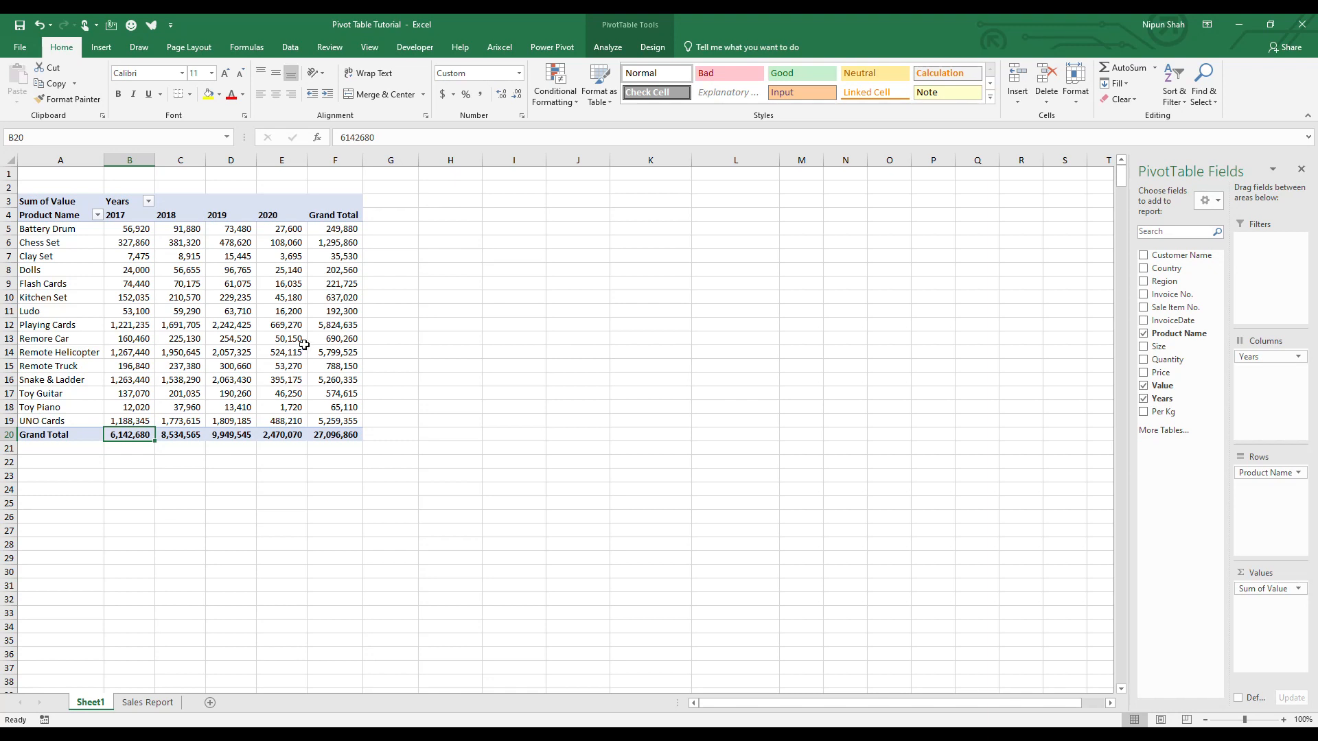
right_click(224, 328)
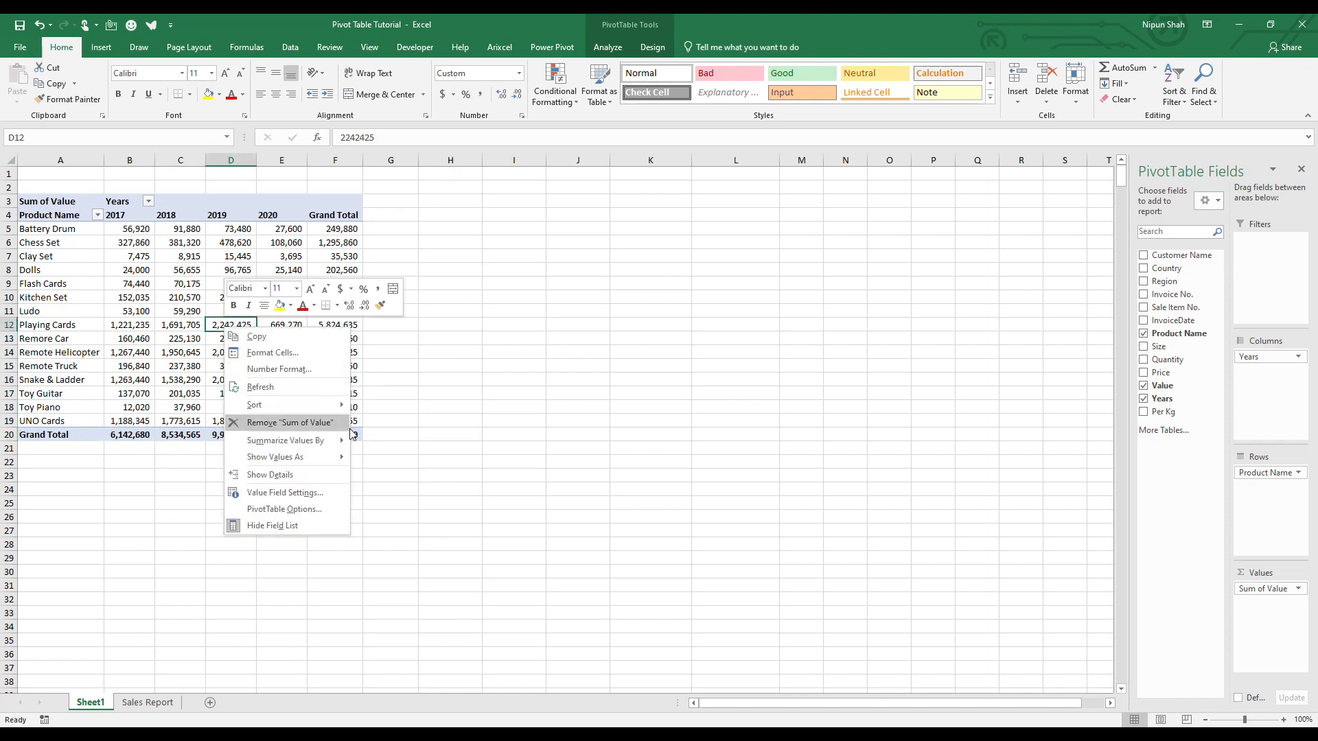
mouse_move(331, 459)
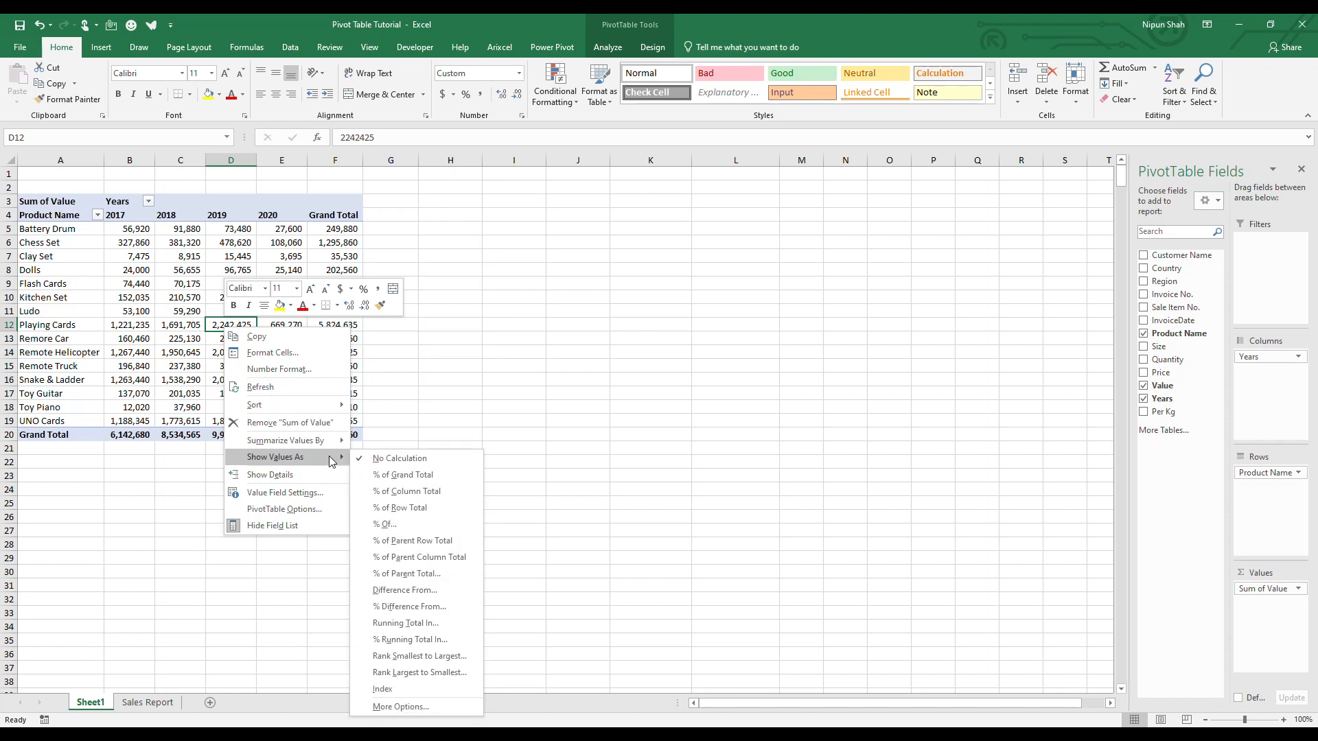
left_click(458, 492)
left_click(127, 435)
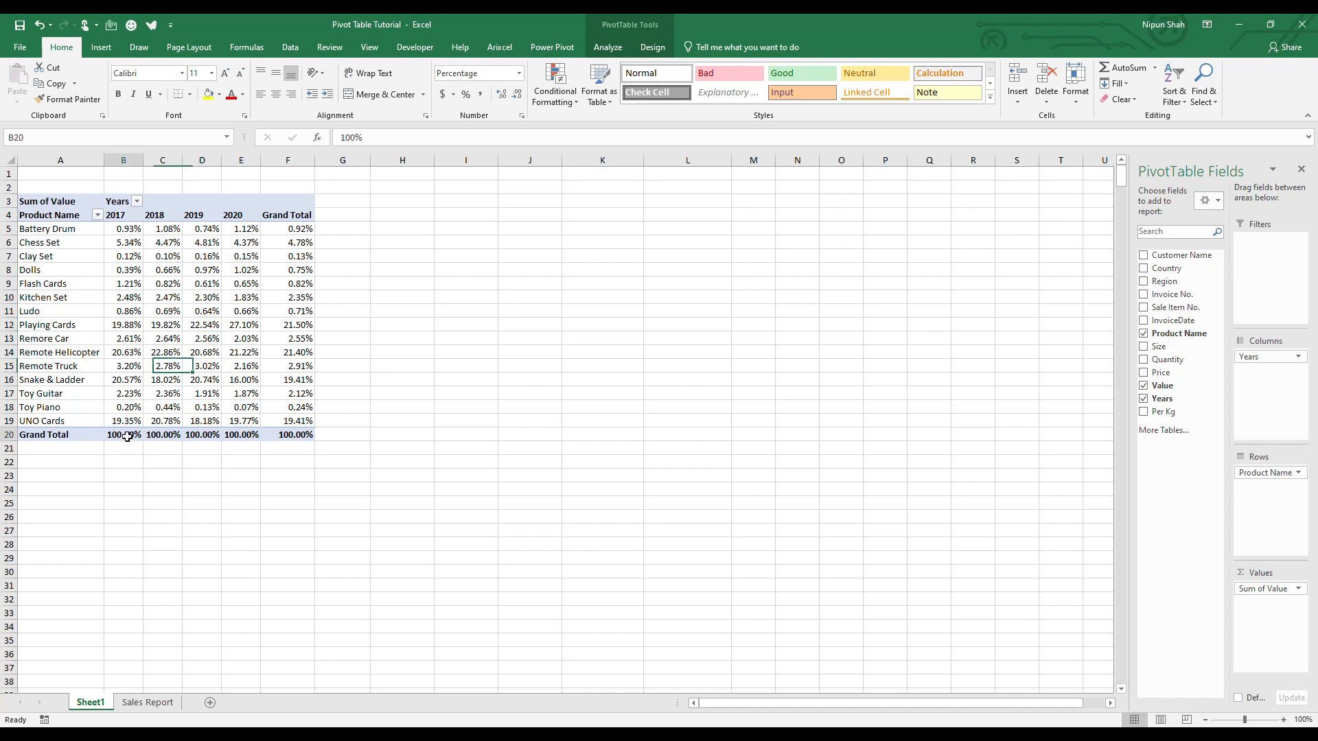
left_click_drag(125, 227, 129, 417)
left_click(242, 435)
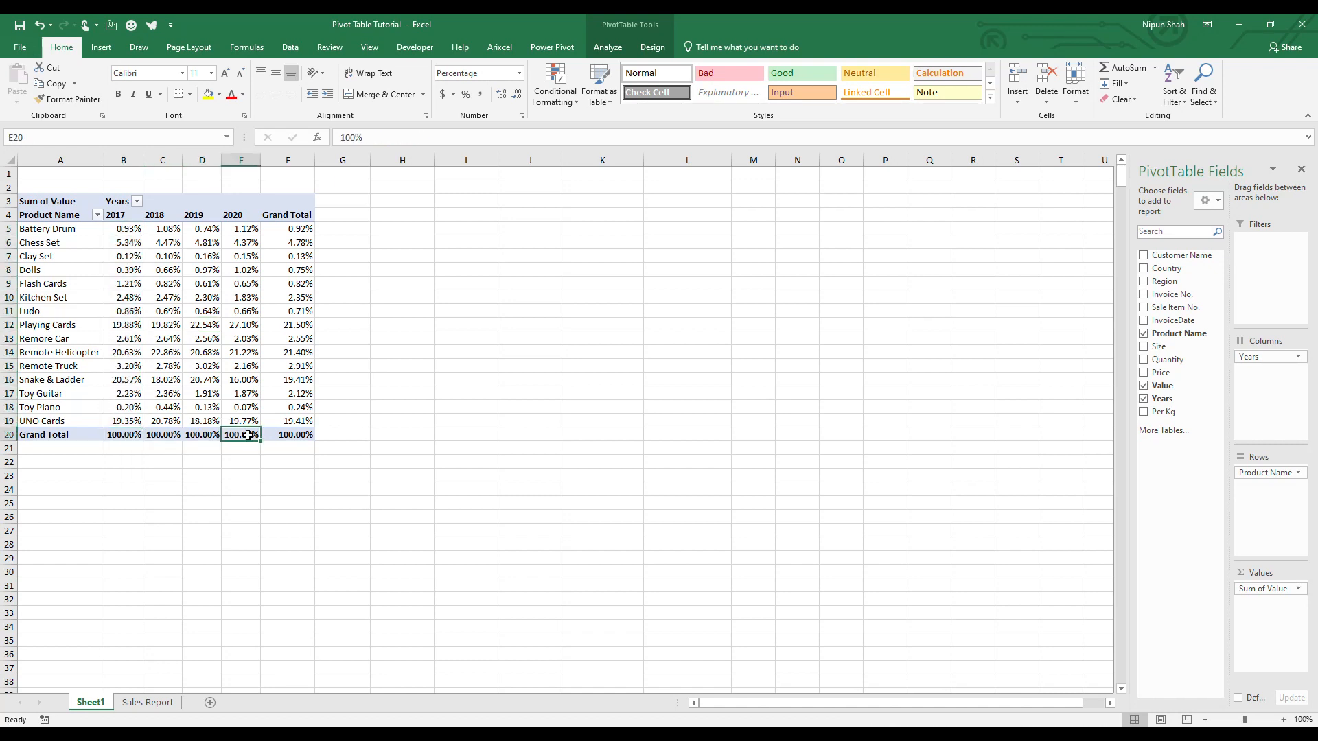
left_click_drag(249, 232, 244, 422)
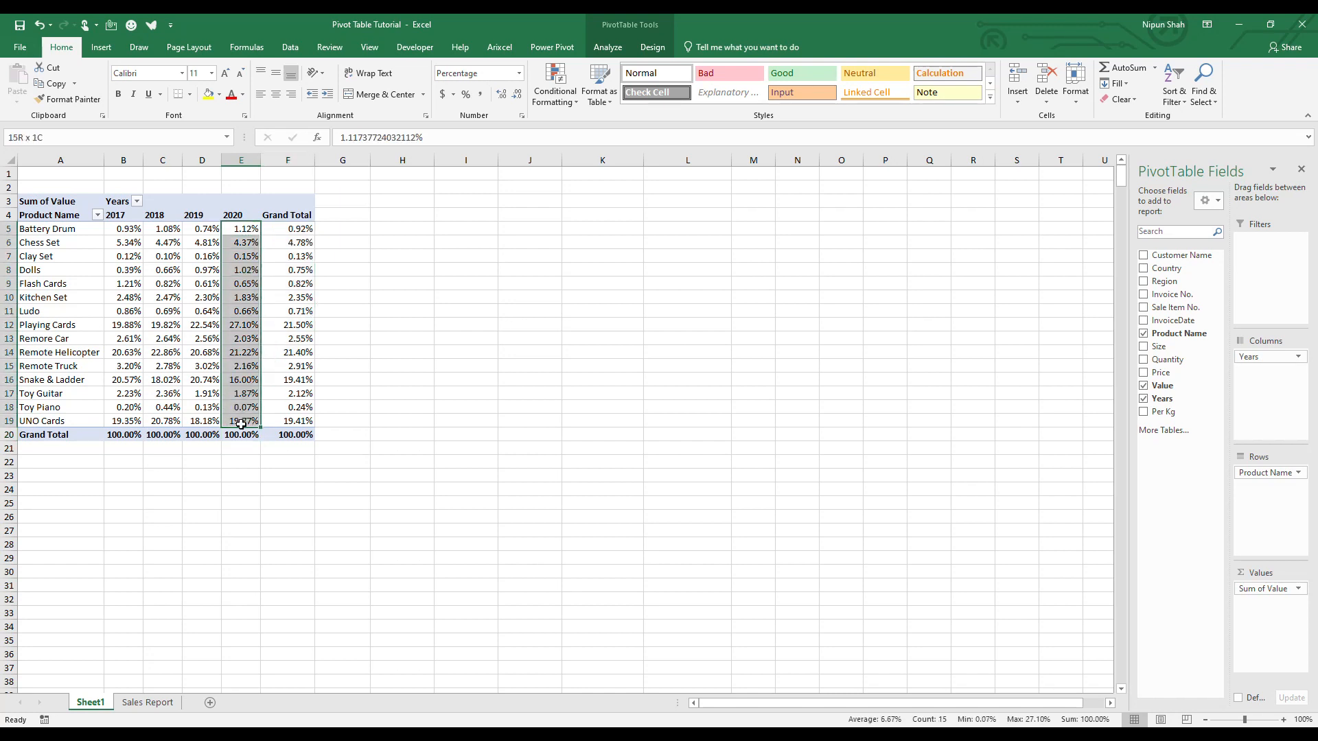
left_click(287, 432)
Step: Show the product sales values as % of Grand Total
right_click(237, 384)
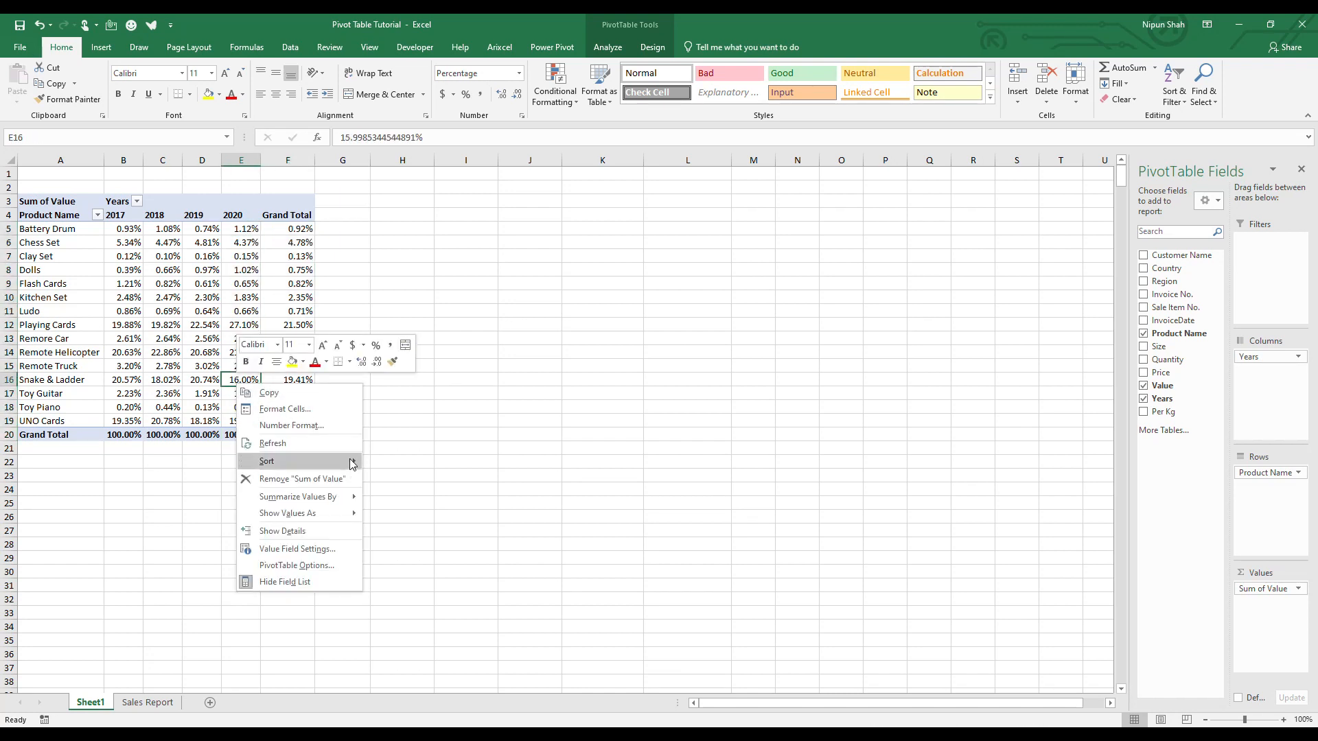
mouse_move(351, 514)
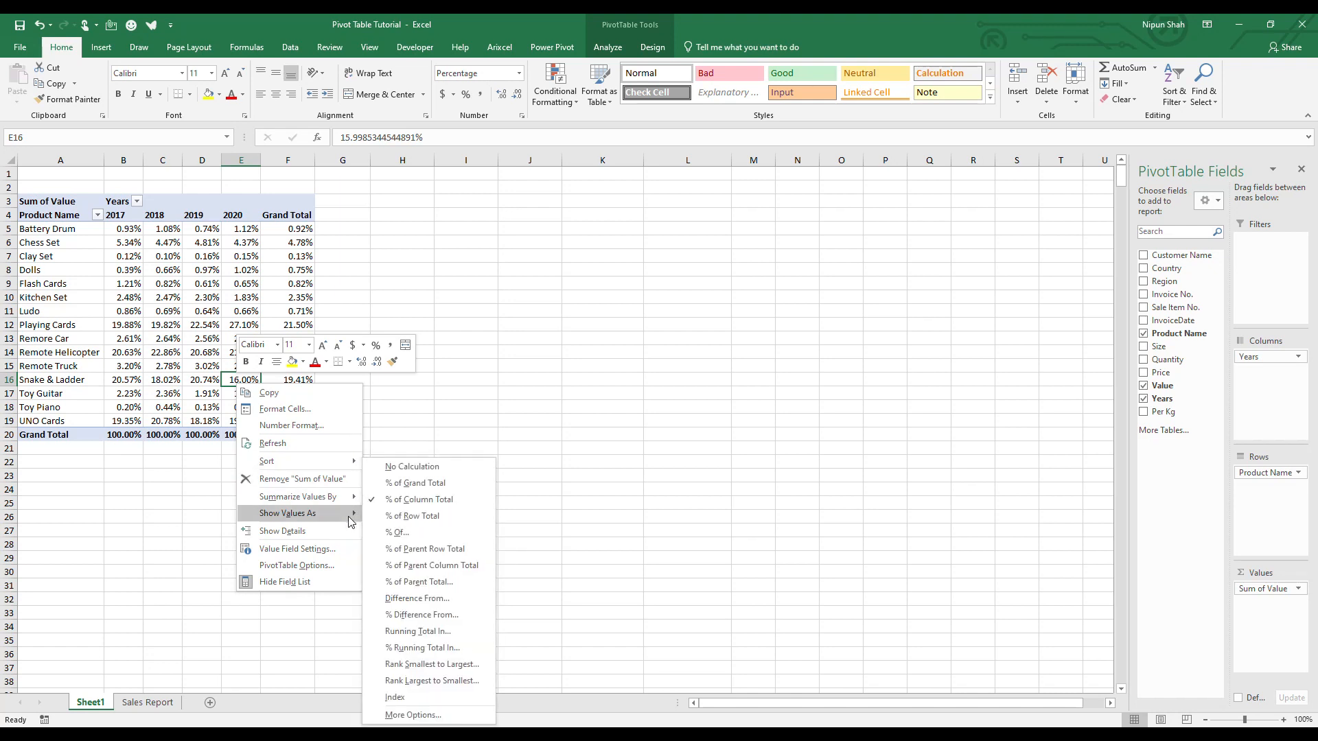
left_click(415, 483)
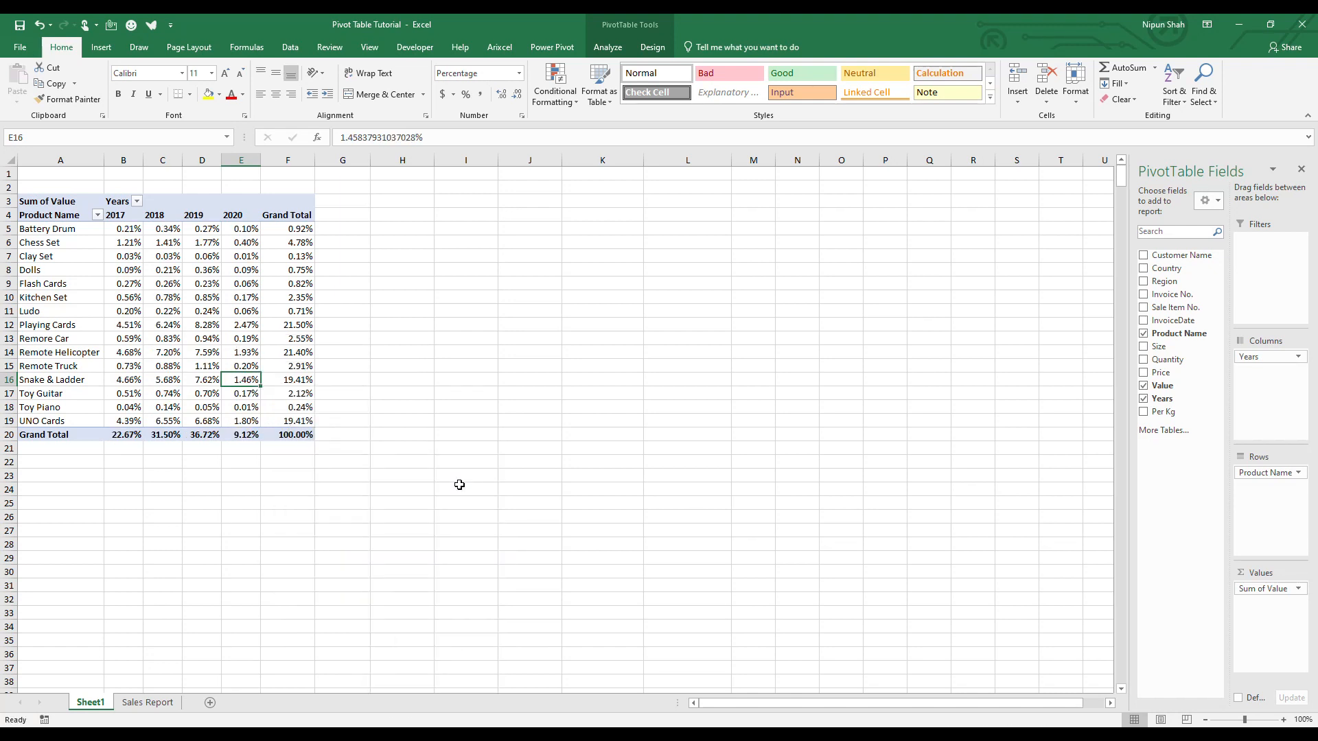
Step: Examine how the yearly totals and the 2017 and 2018 product percentages add up to the overall grand total
left_click(285, 433)
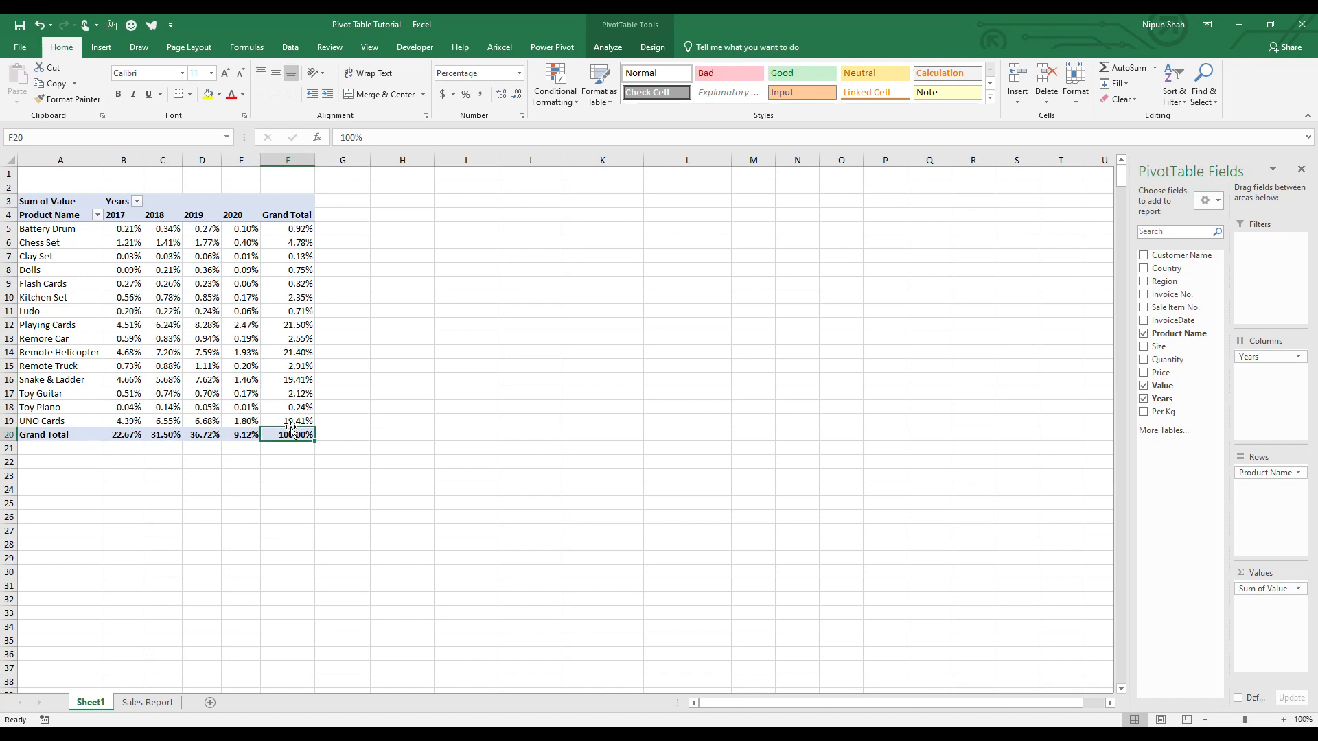
left_click_drag(109, 435, 233, 434)
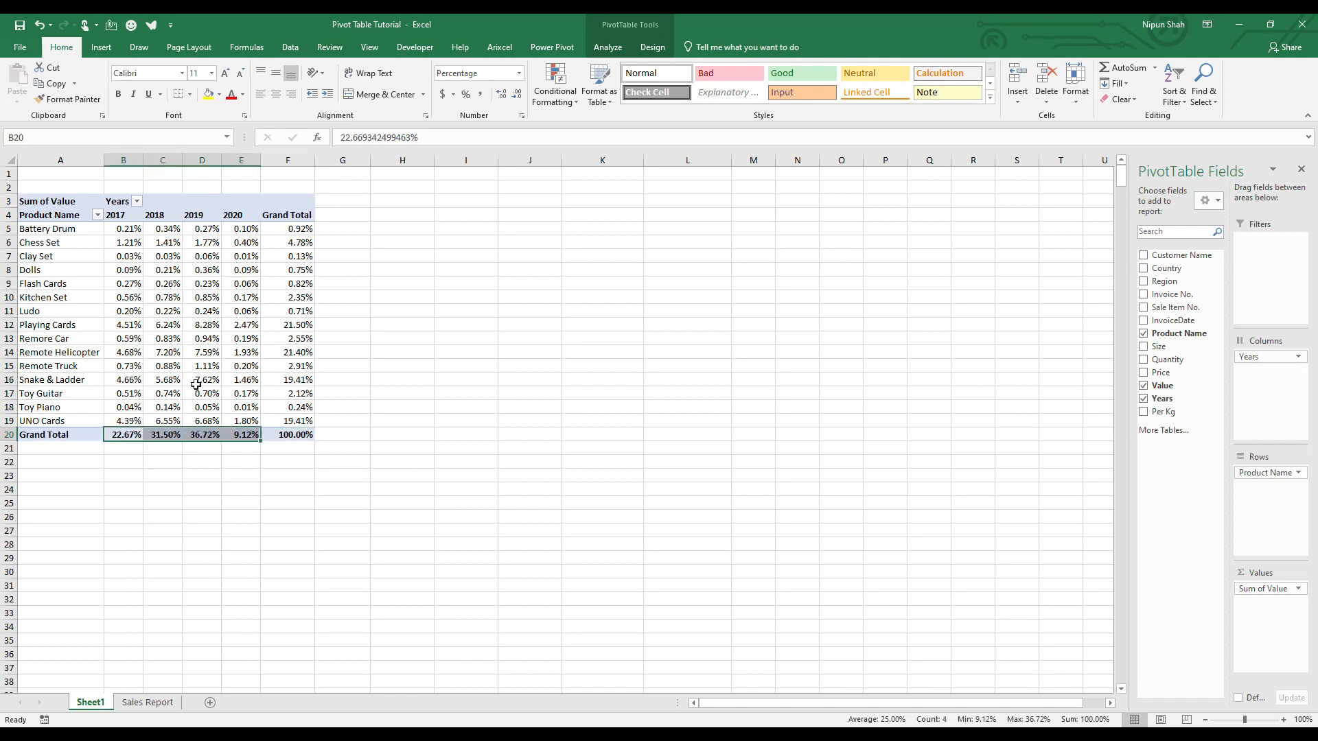
left_click(287, 436)
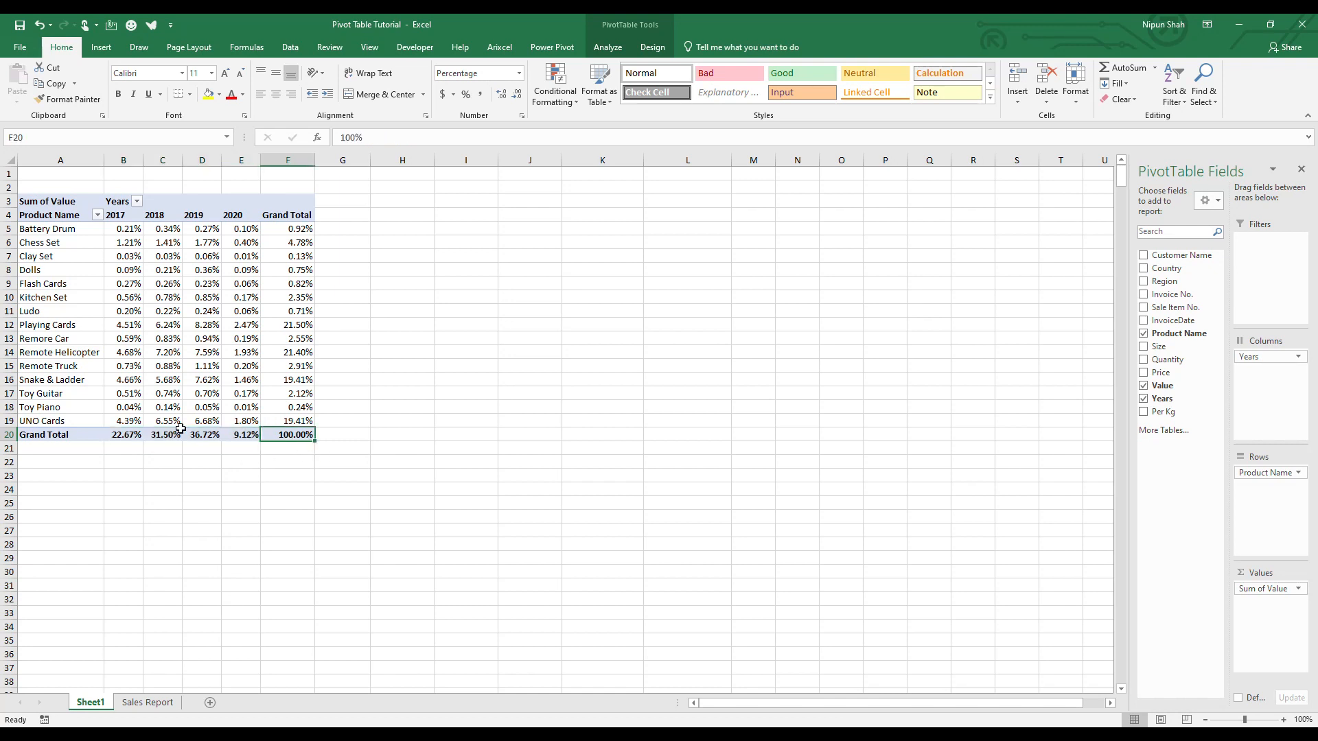
left_click(124, 431)
left_click(125, 233)
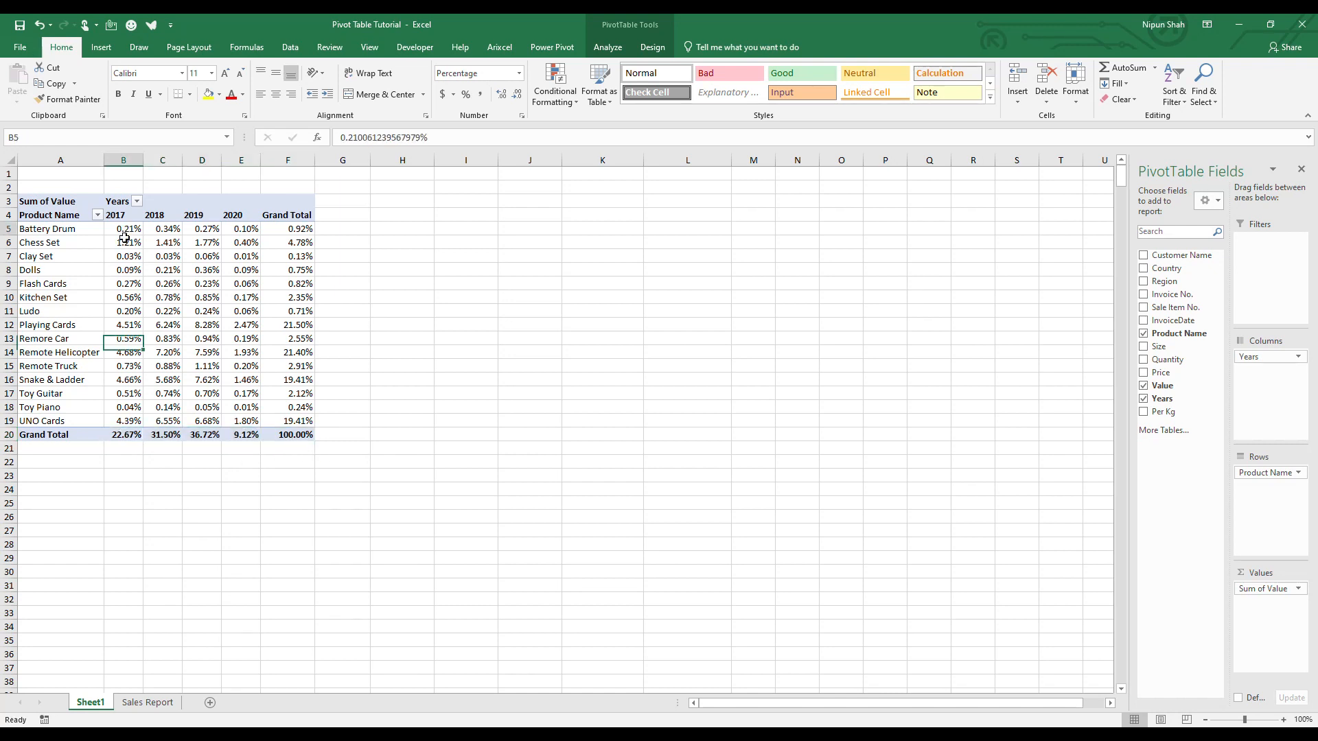
left_click_drag(124, 238, 125, 420)
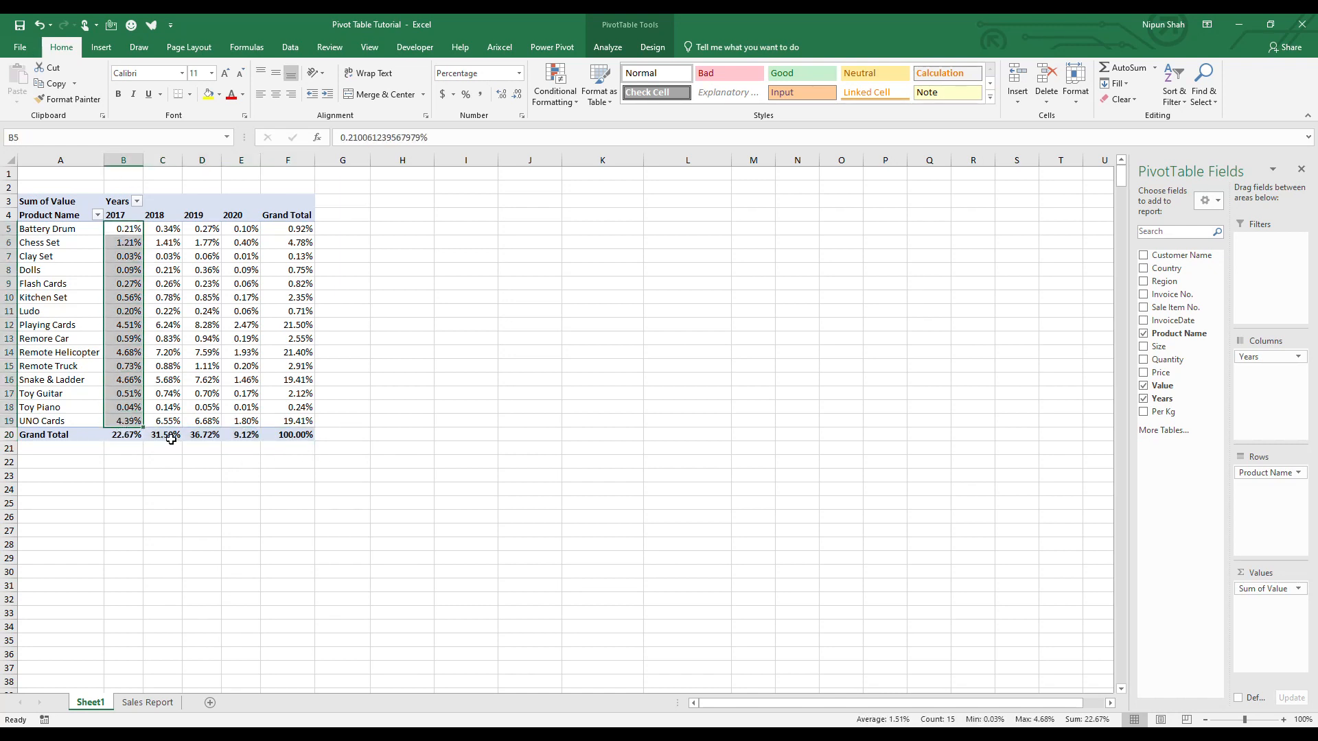
left_click(160, 438)
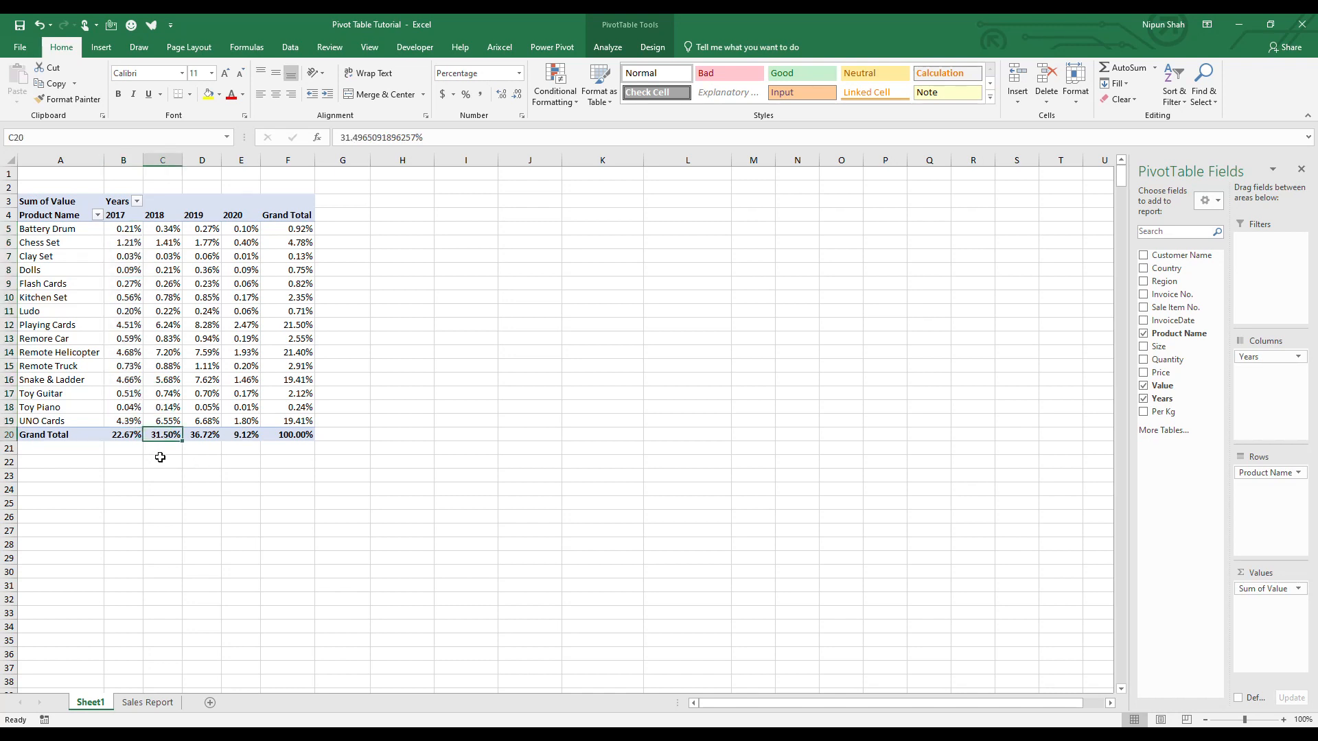
left_click_drag(159, 231, 161, 422)
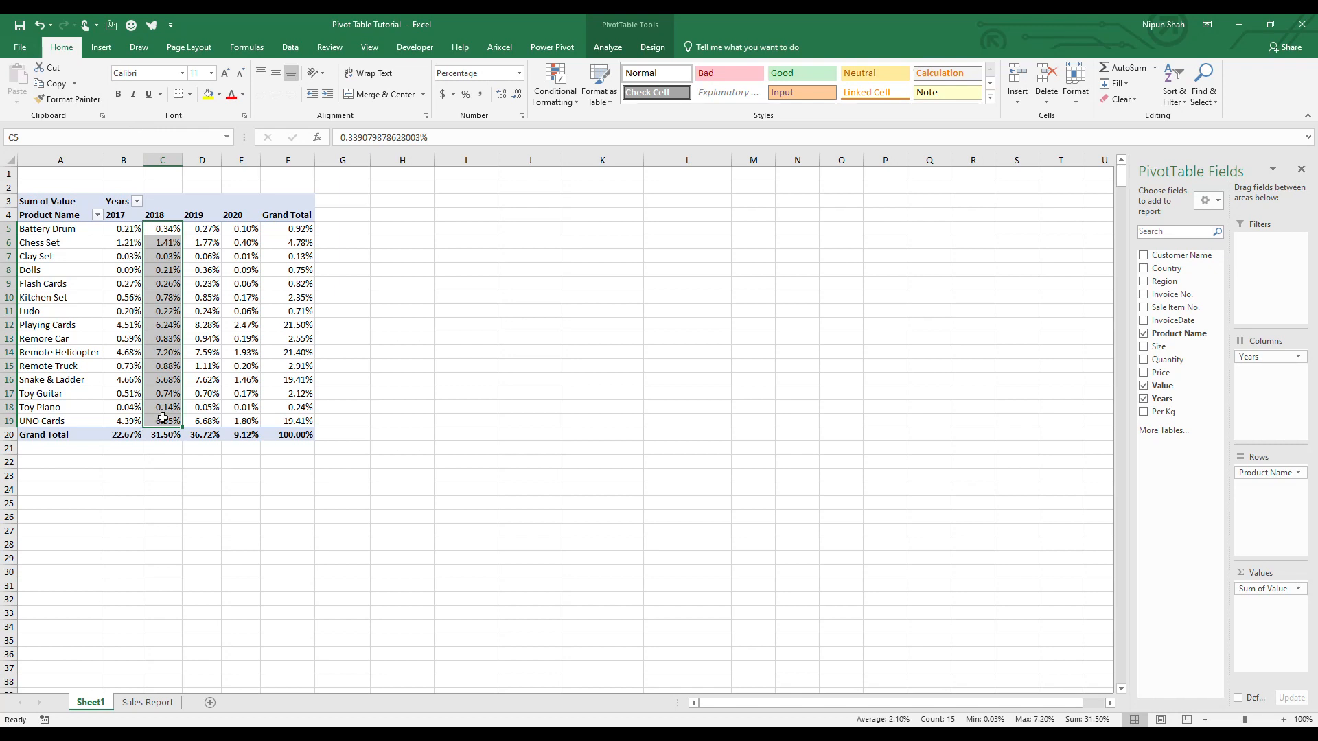
left_click(269, 352)
Step: Sort the products by their Grand Total percentage from largest to smallest
right_click(298, 232)
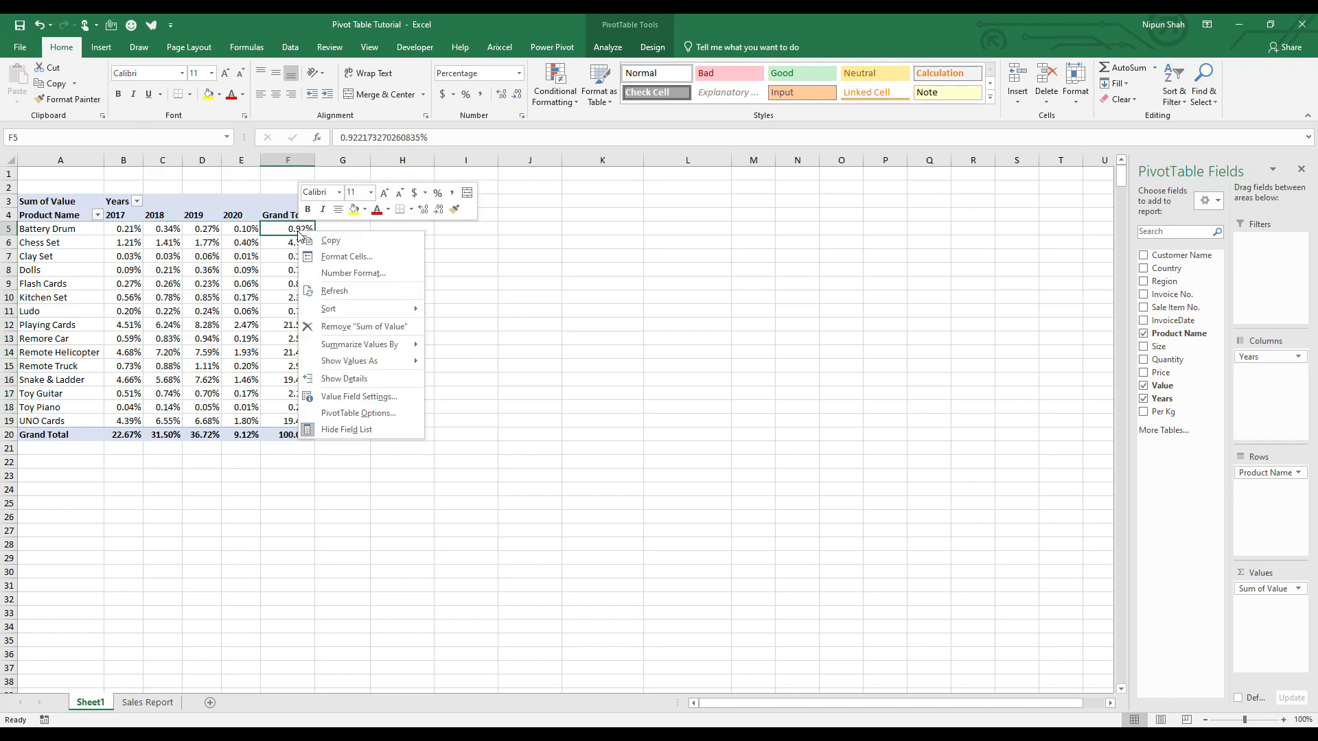
mouse_move(388, 312)
left_click(471, 330)
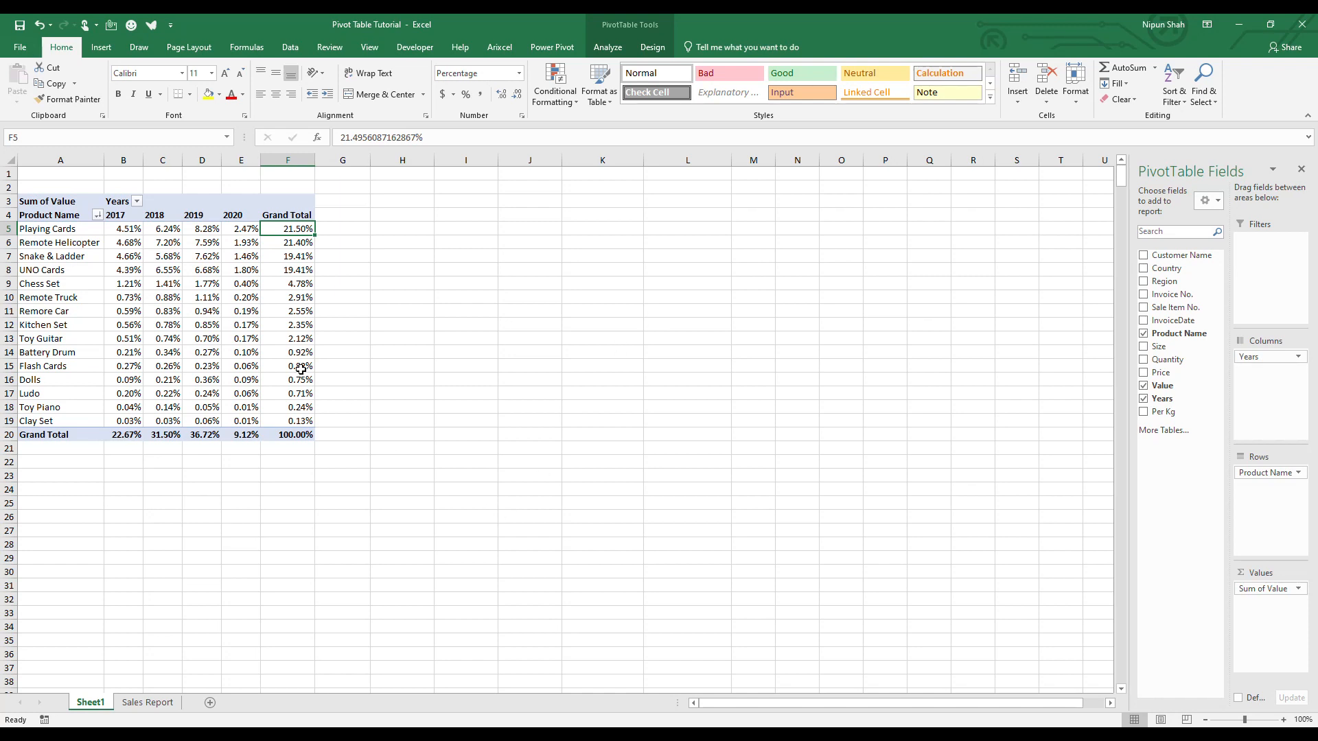
mouse_move(307, 353)
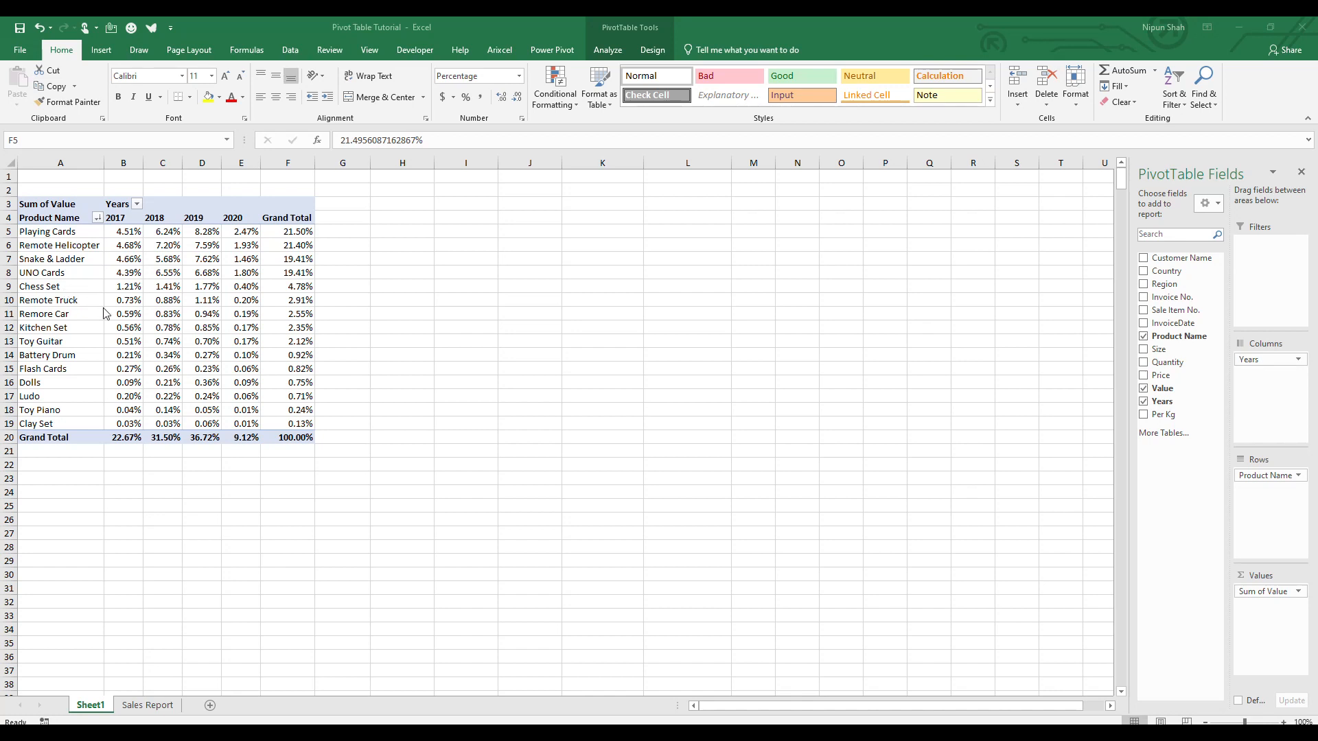
Step: Undo the Grand Total sort and both percentage displays of the sales values
left_click(103, 286)
key("ctrl+z")
key("ctrl+z")
key("ctrl+z")
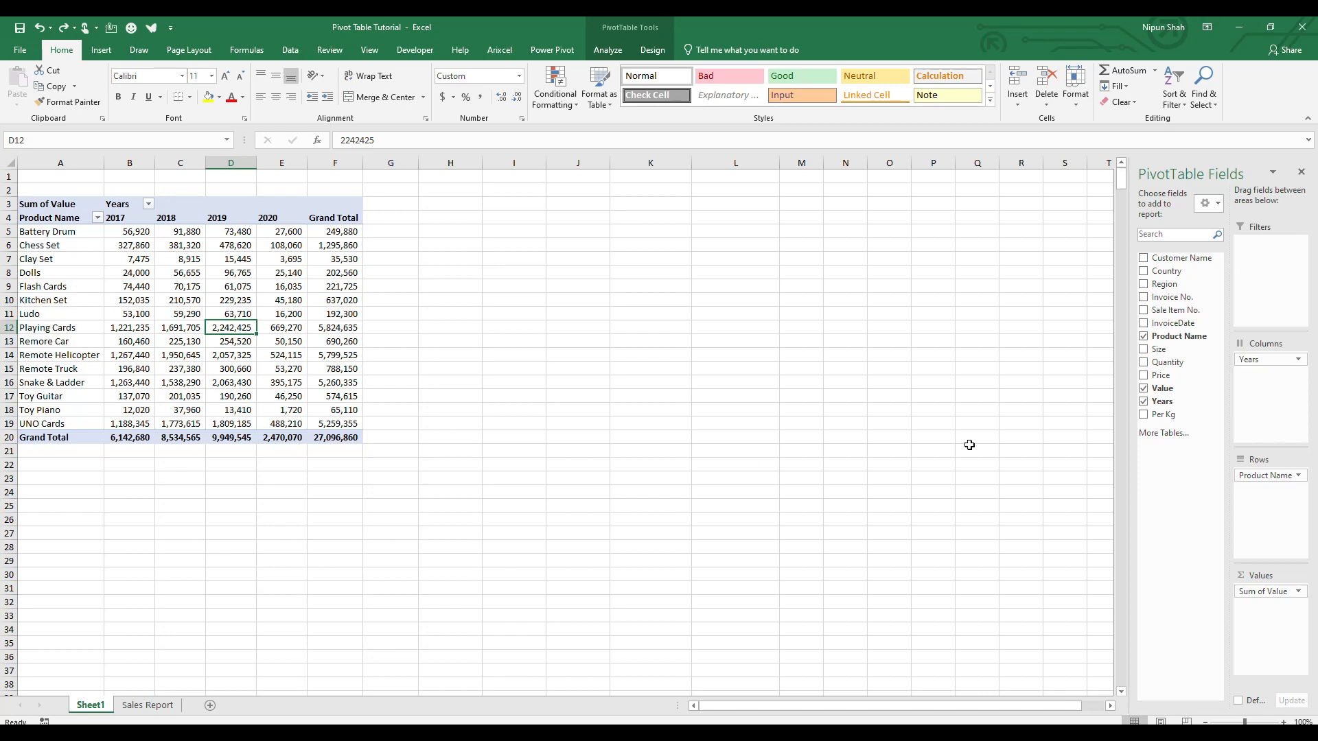
Step: Replace Product Name with InvoiceDate in the rows and format the monthly values with thousands separators and no decimals
left_click(1143, 336)
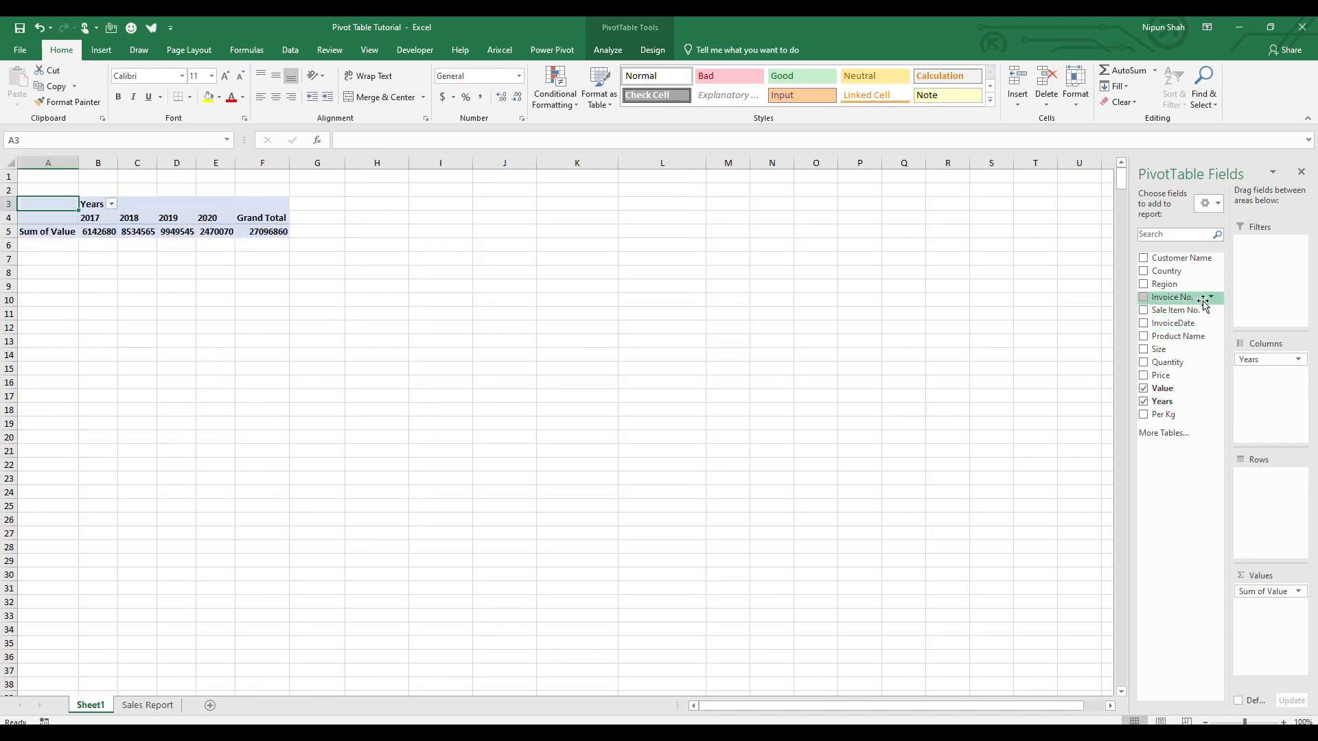
left_click_drag(1192, 328, 1273, 493)
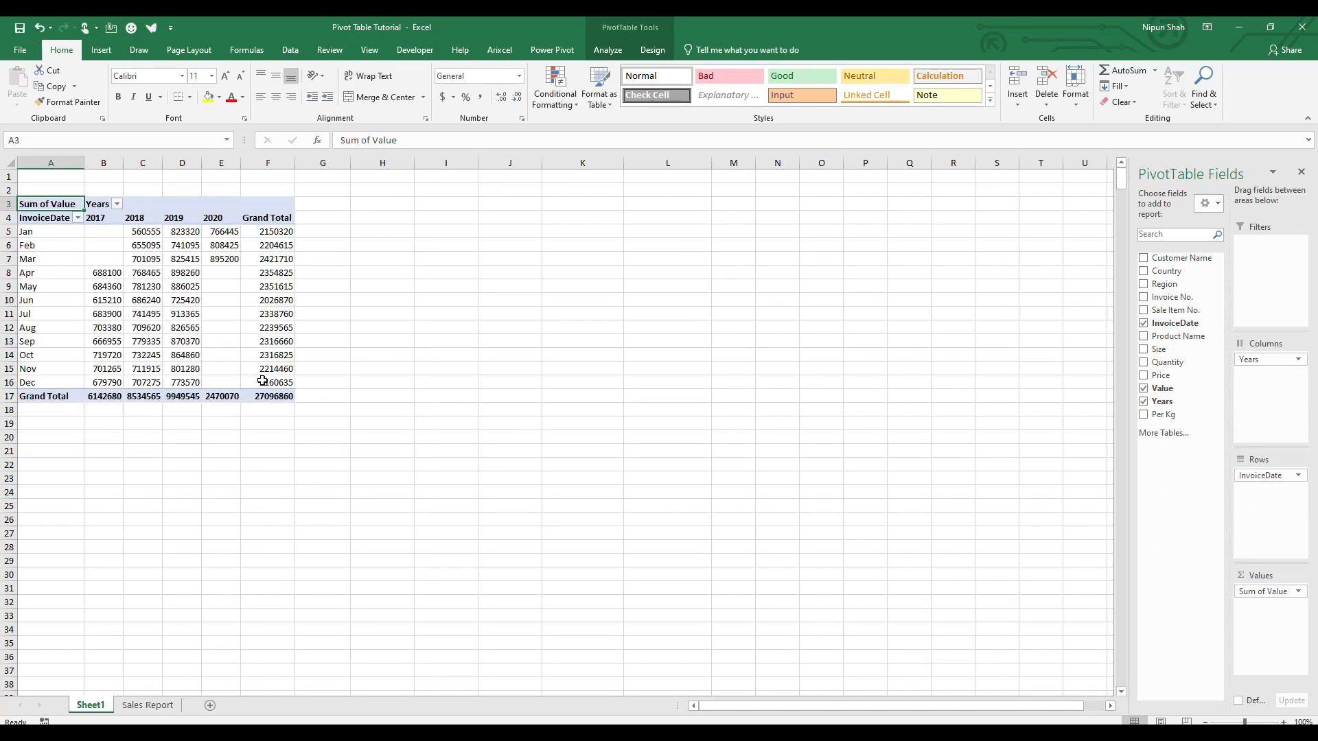
left_click_drag(108, 227, 303, 375)
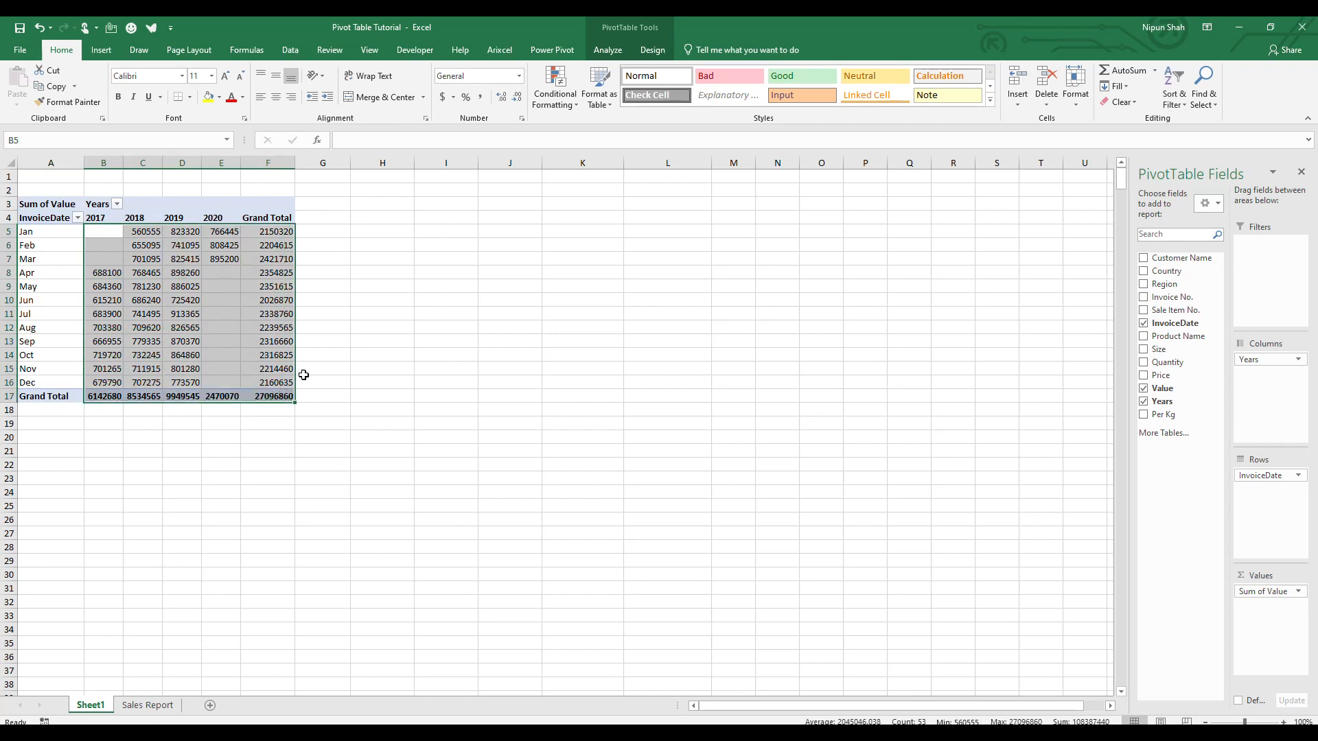
left_click(480, 97)
left_click(517, 96)
left_click(516, 97)
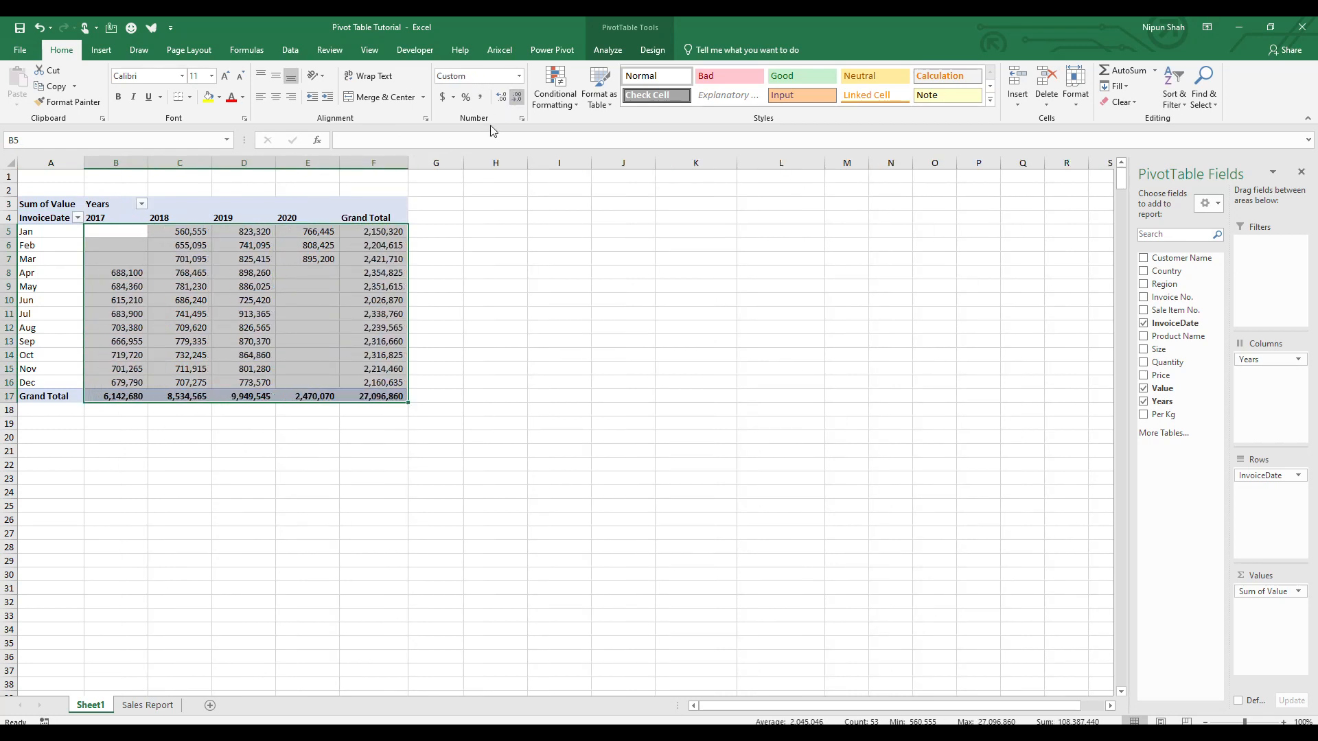
Step: Compare the May and August sales across the years and show the monthly values as % of Column Total
left_click(158, 306)
left_click(101, 286)
left_click(169, 288)
left_click(235, 288)
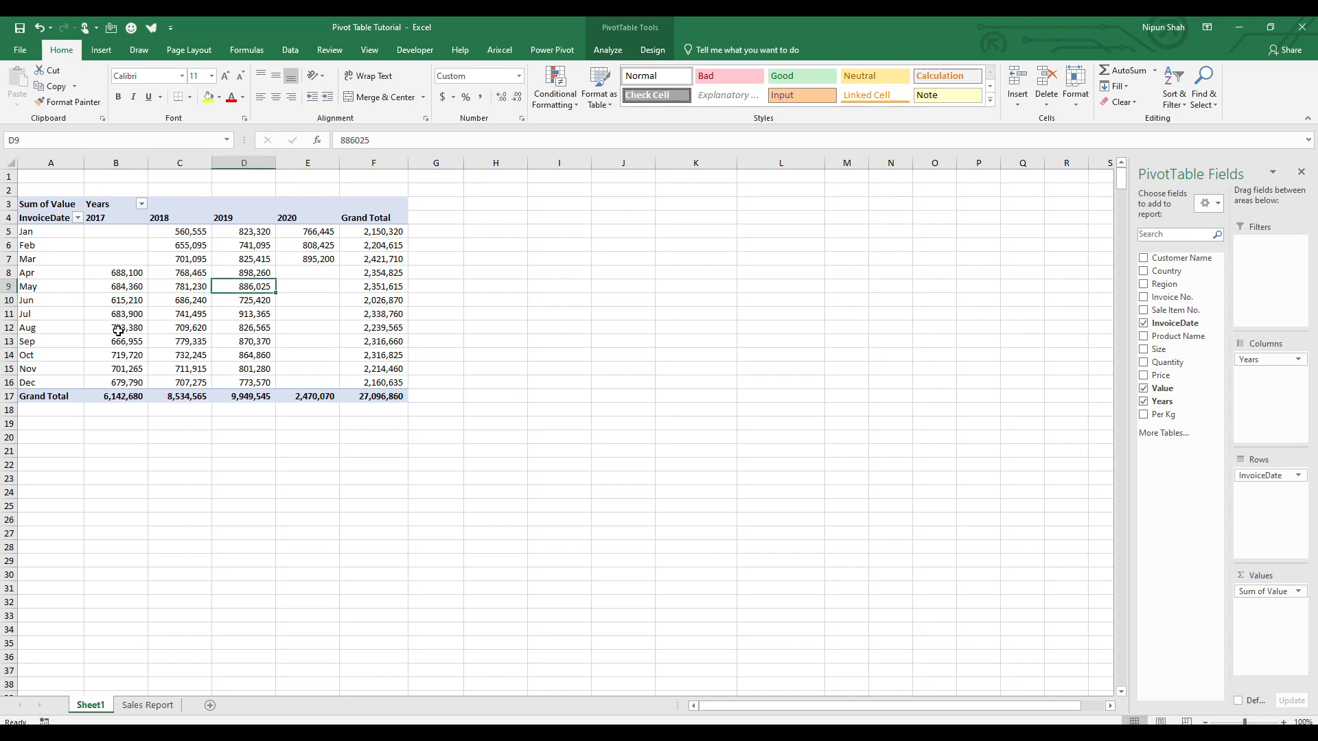
left_click(242, 328)
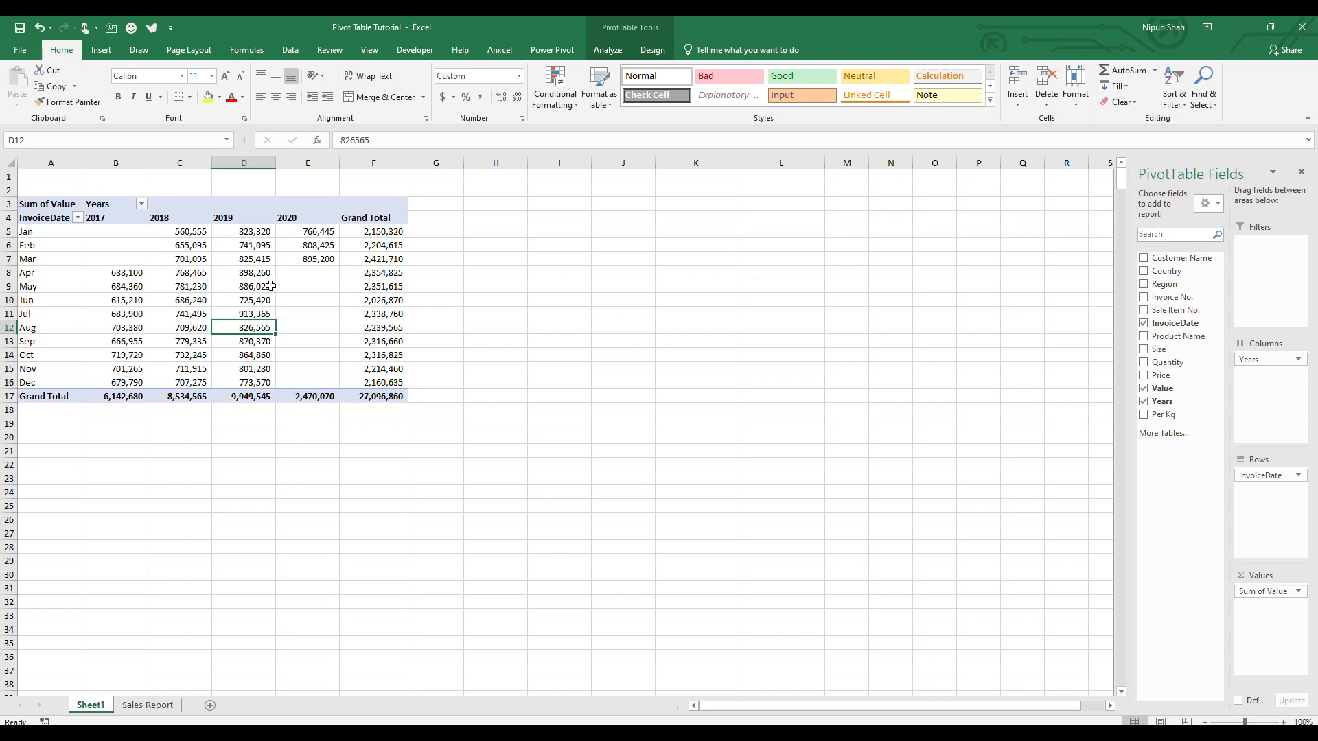
right_click(246, 297)
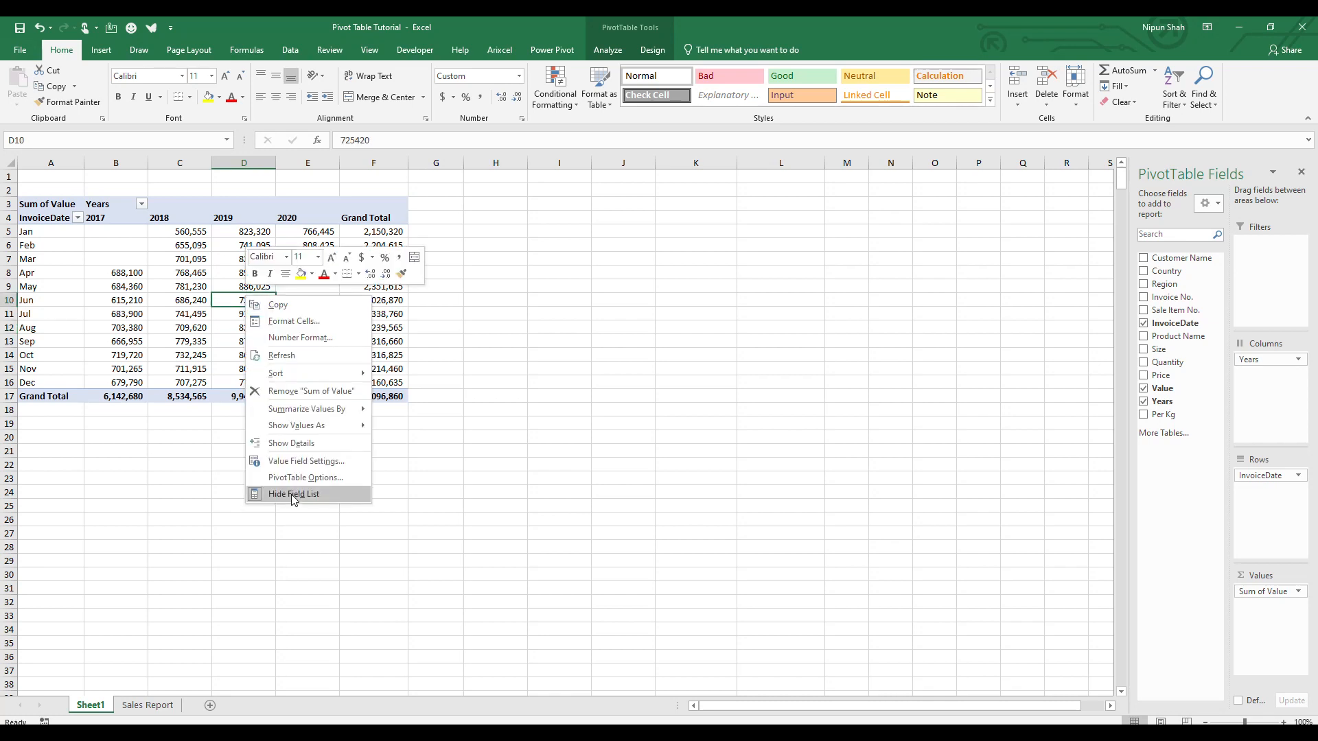
mouse_move(355, 428)
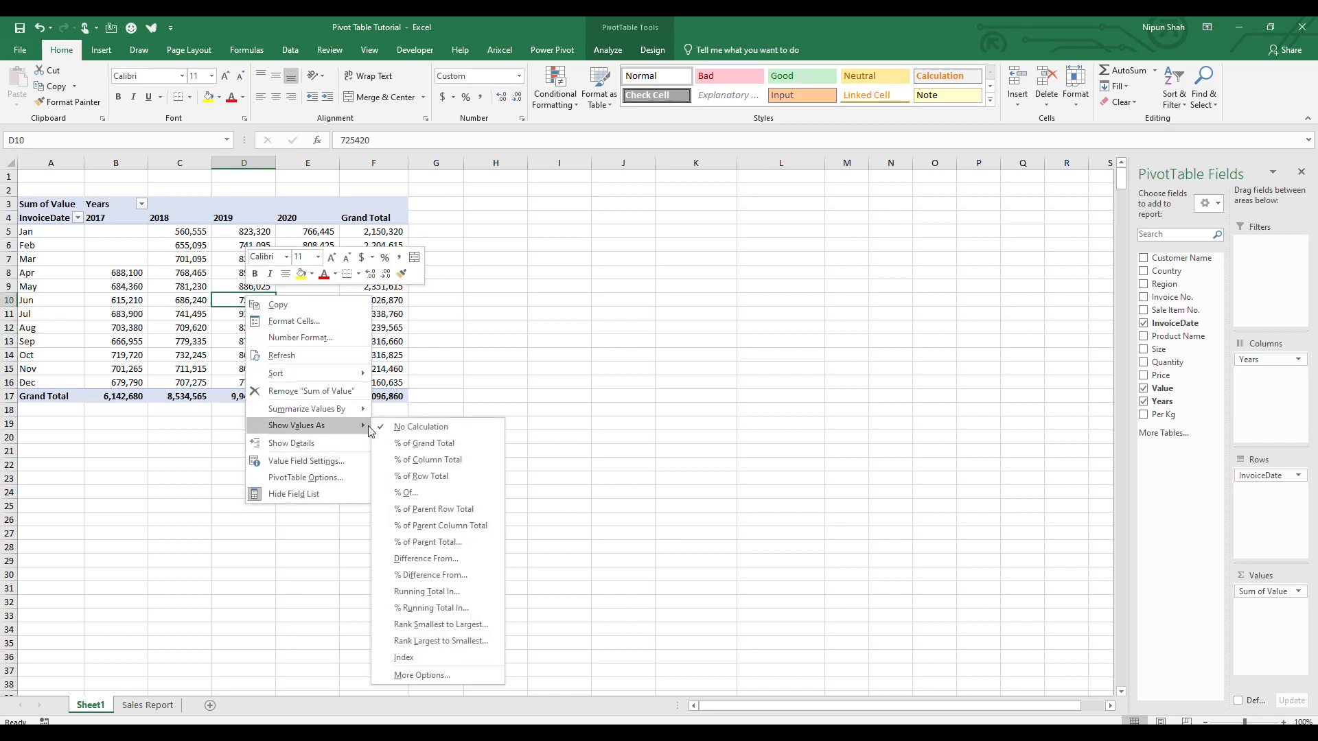
left_click(421, 460)
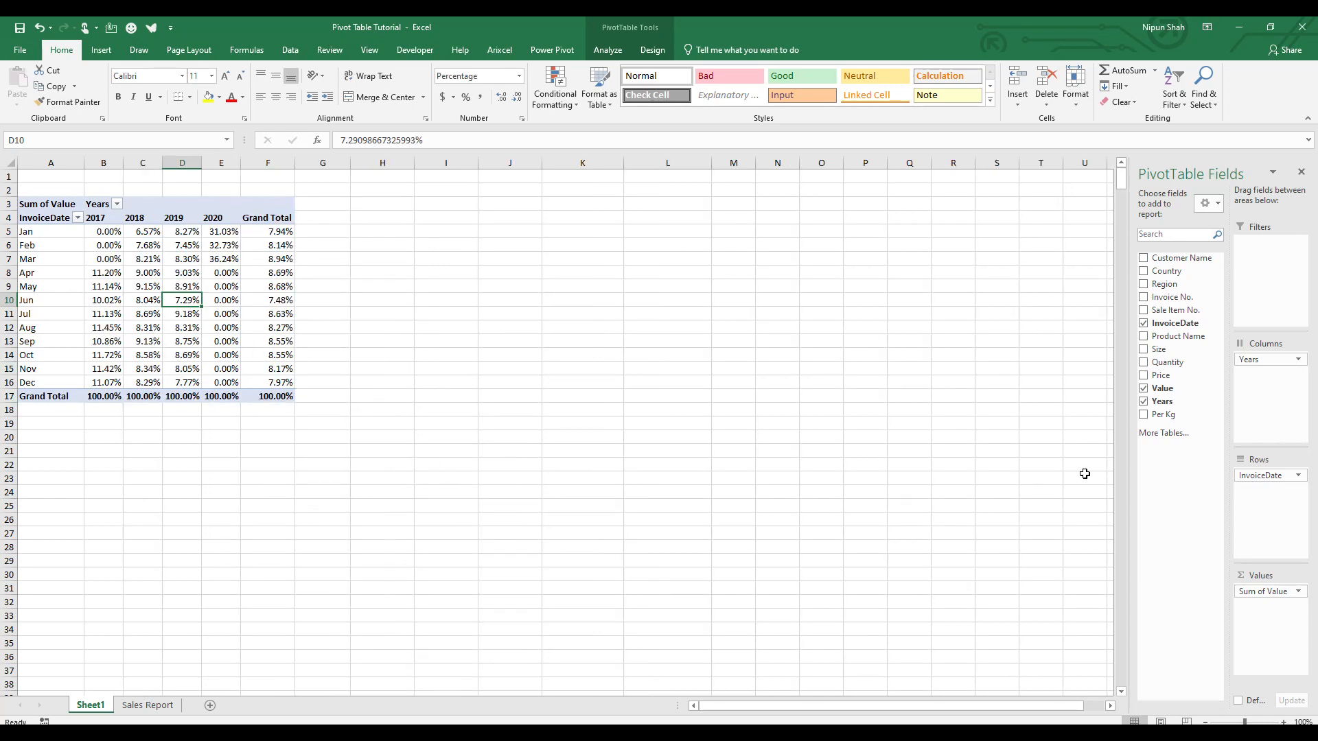
Step: Swap the layout so Years is in the rows and InvoiceDate in the columns, and show the values with No Calculation
left_click_drag(1271, 357, 1283, 402)
right_click(371, 261)
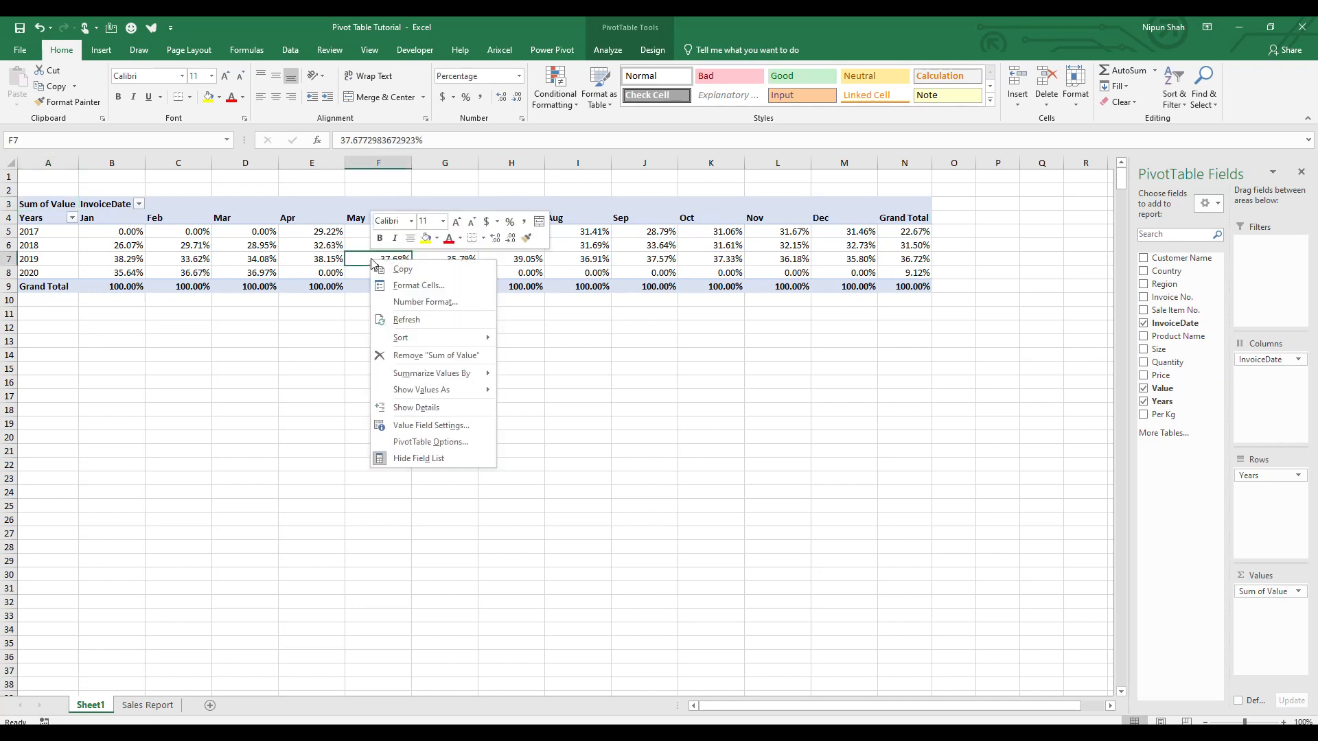
mouse_move(473, 374)
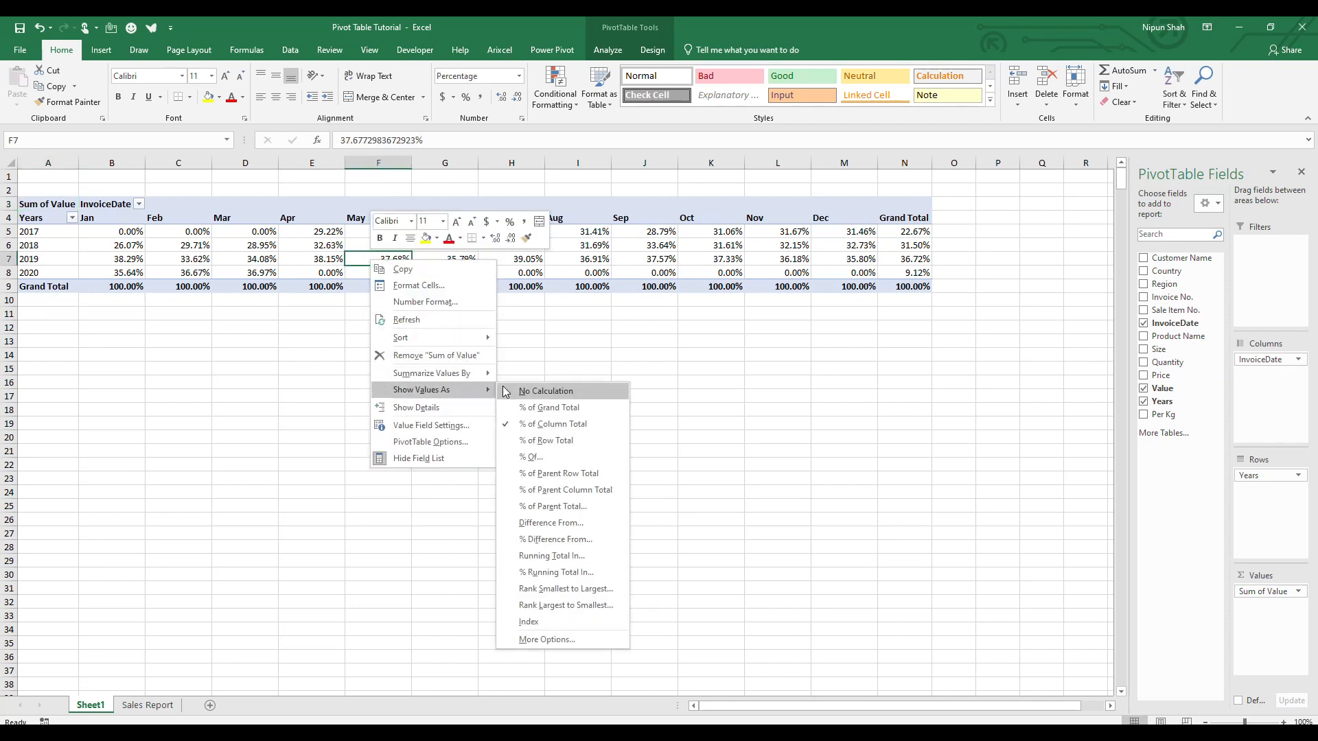
left_click(509, 389)
Step: Compare the monthly sales values of 2018 and 2019 from January to December
left_click_drag(118, 237, 514, 287)
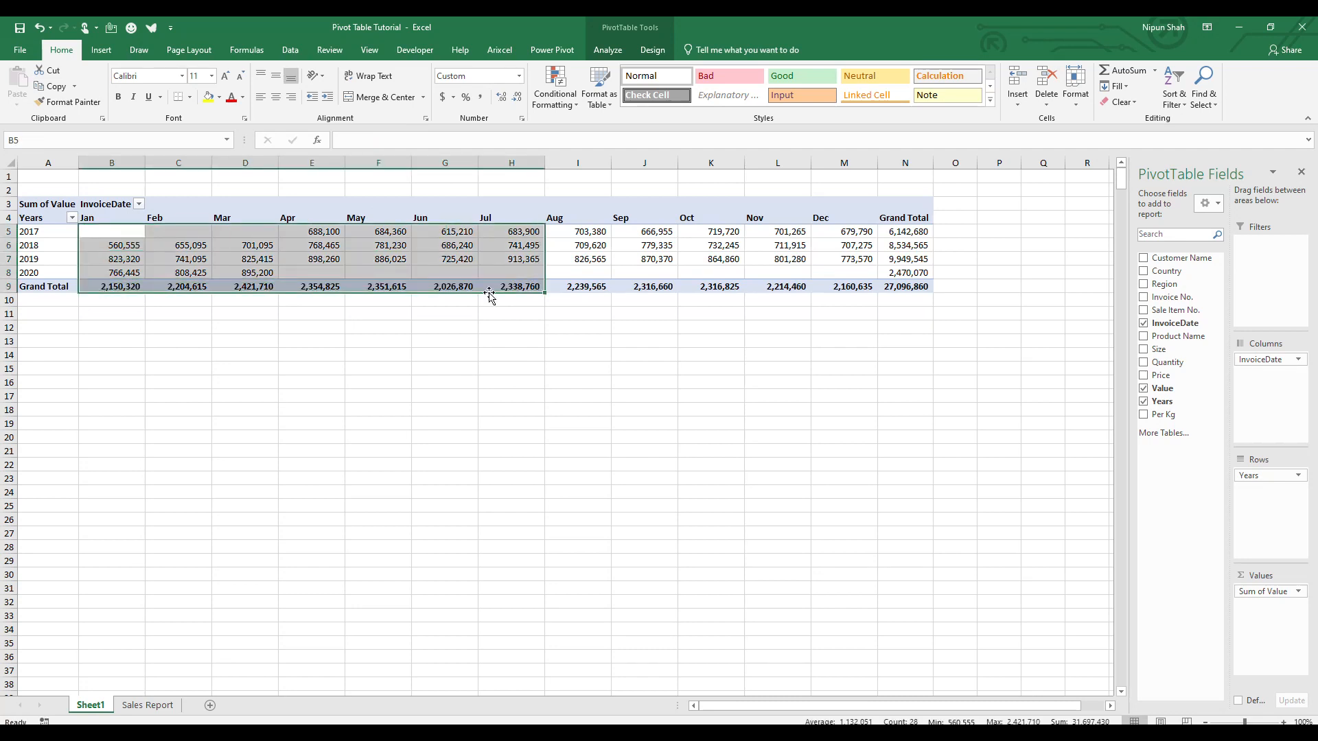
left_click(42, 247)
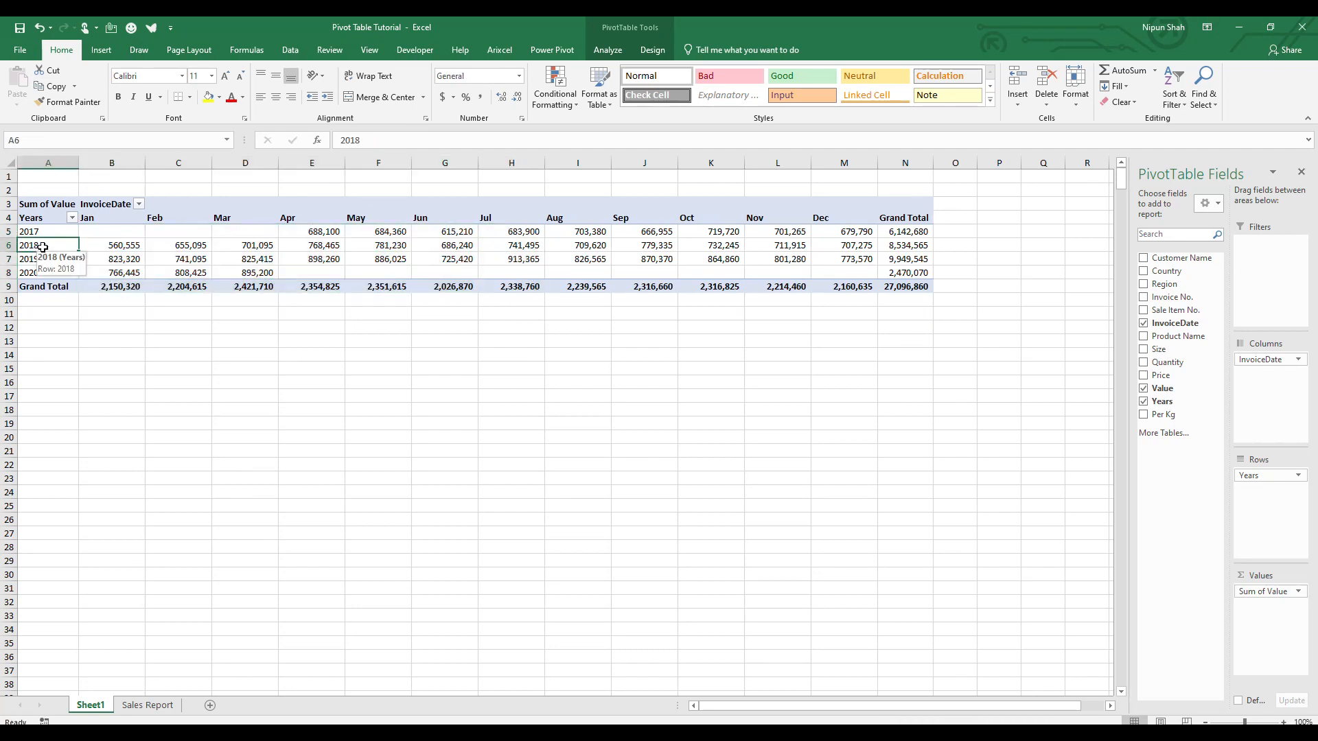
left_click_drag(94, 248, 852, 247)
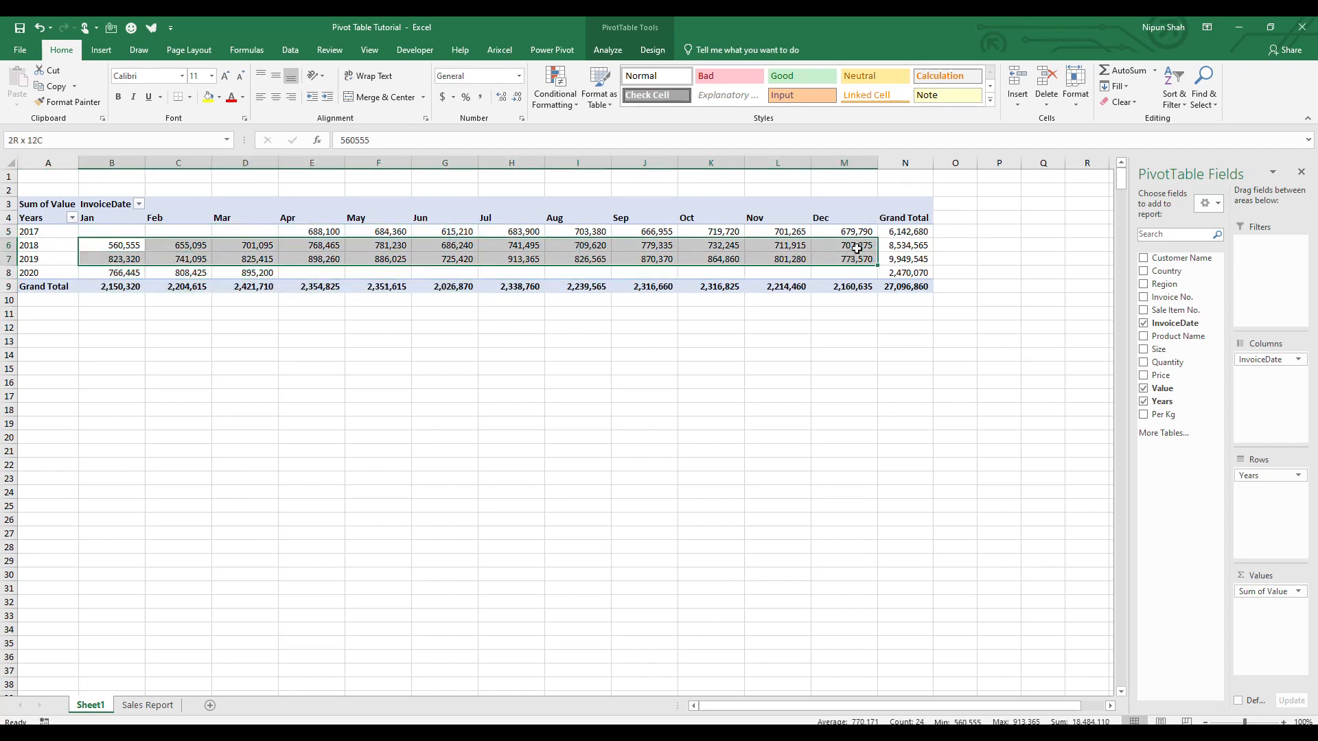
left_click_drag(103, 264, 845, 248)
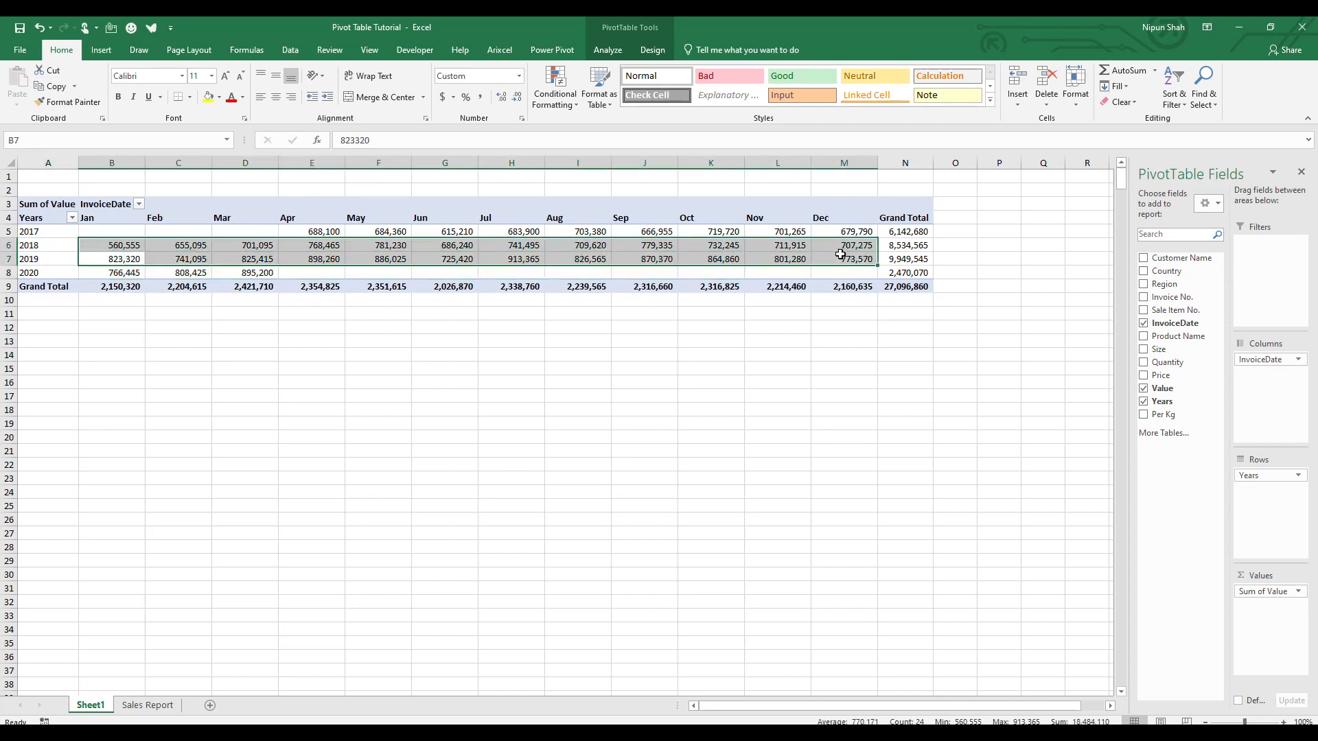
Step: Add Product Name as a report filter to the PivotTable and filter the report to Dolls
left_click(847, 258)
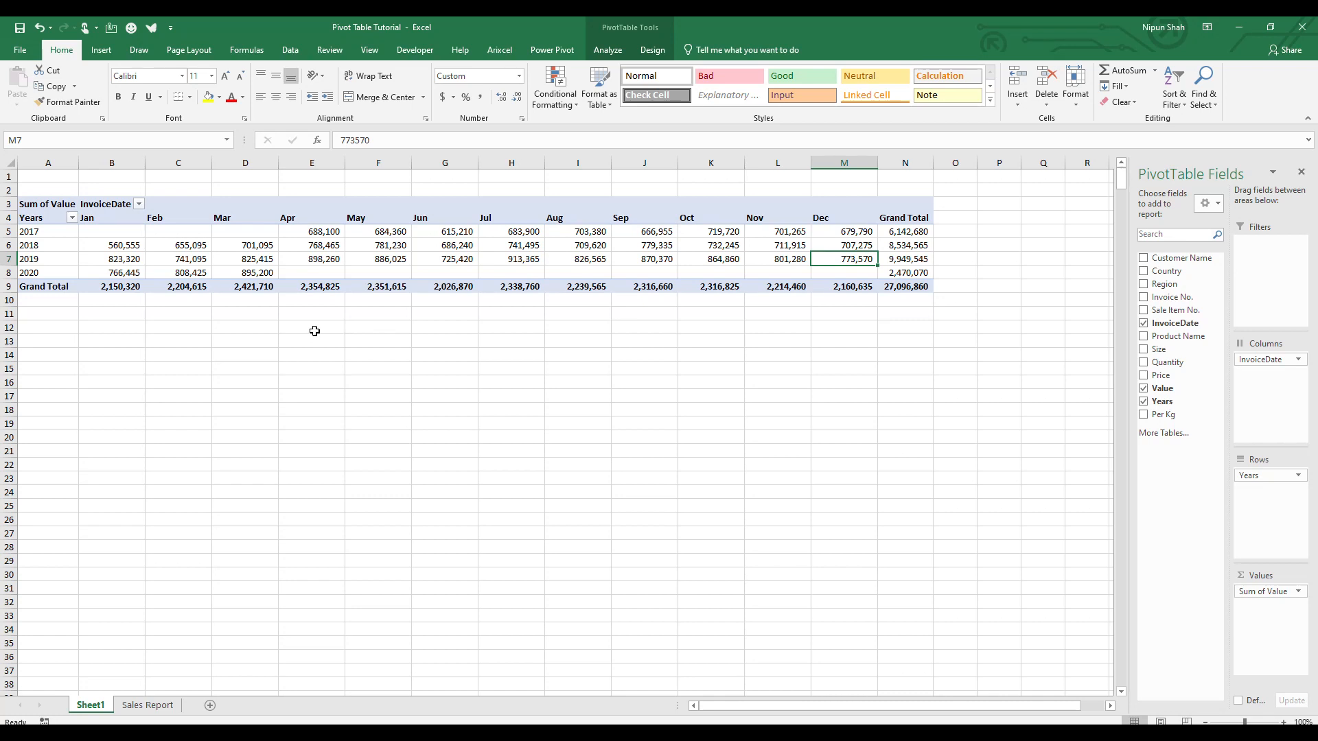
left_click_drag(1174, 337, 1270, 270)
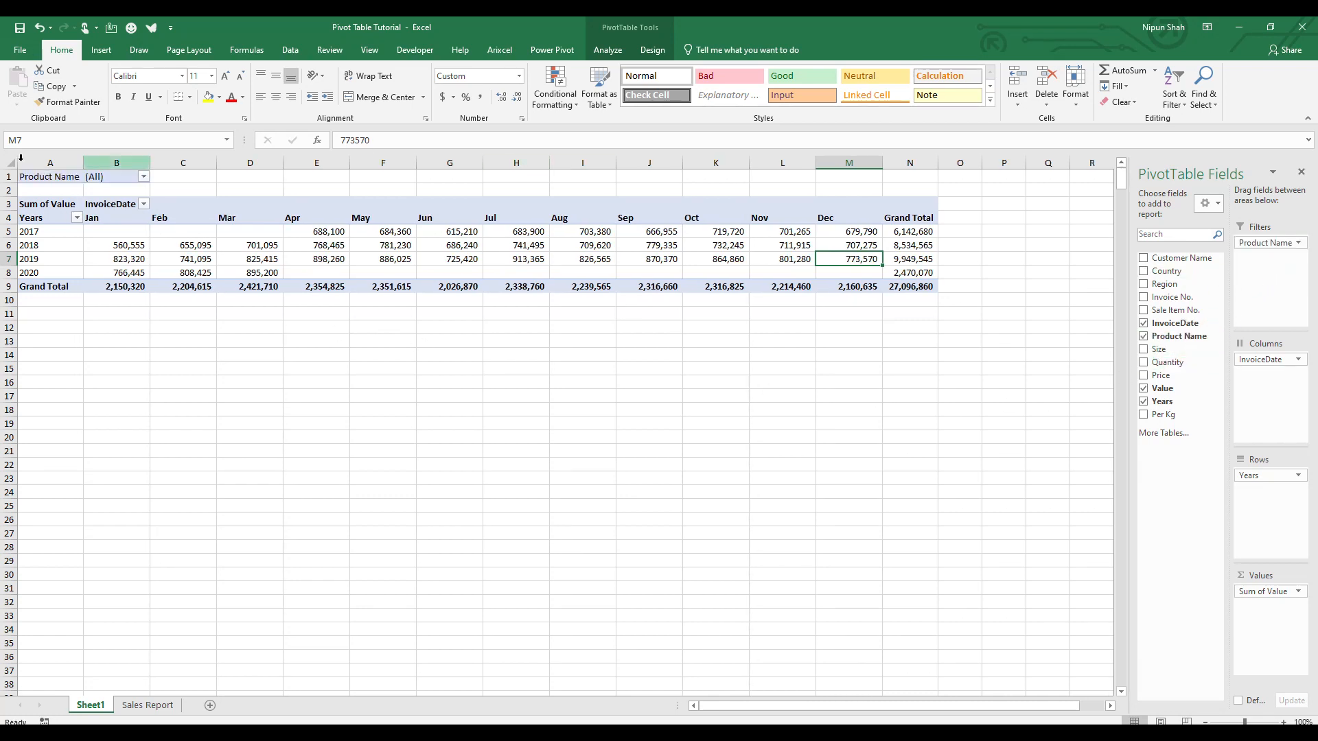
left_click(143, 178)
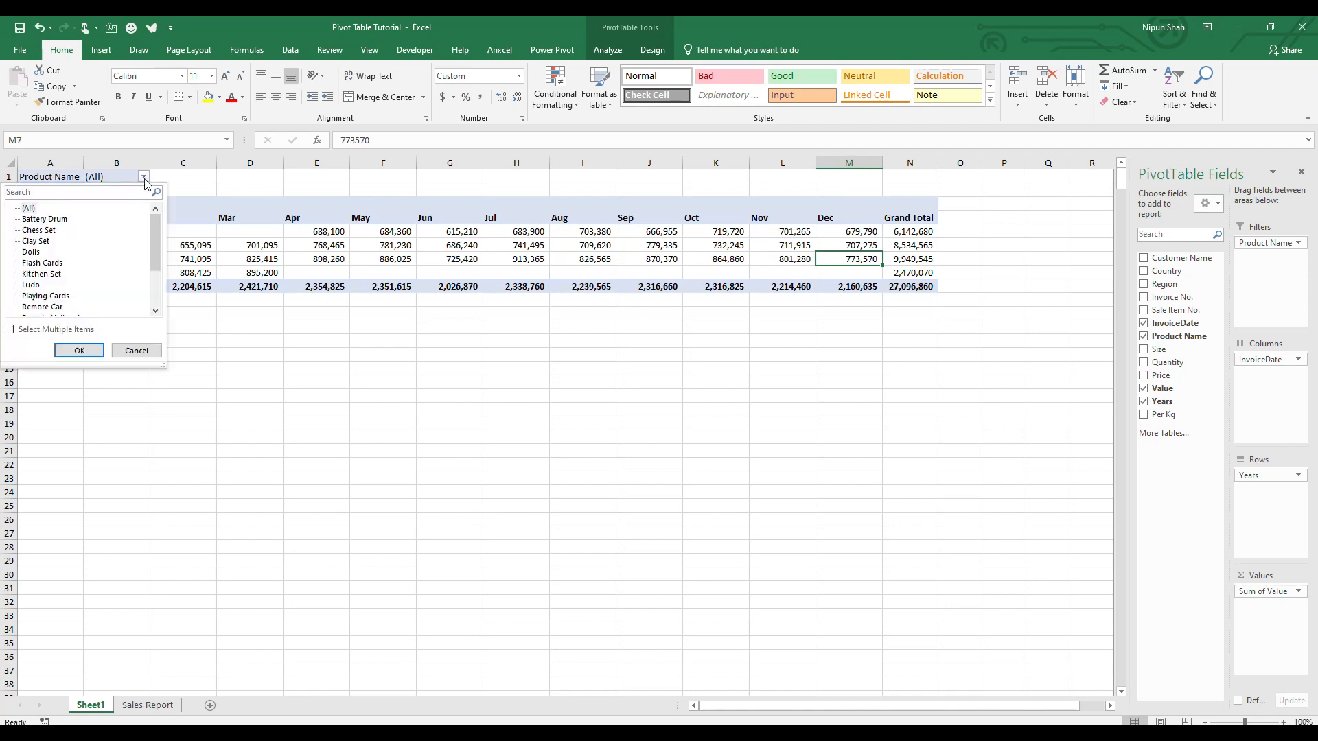
left_click(36, 252)
left_click(79, 350)
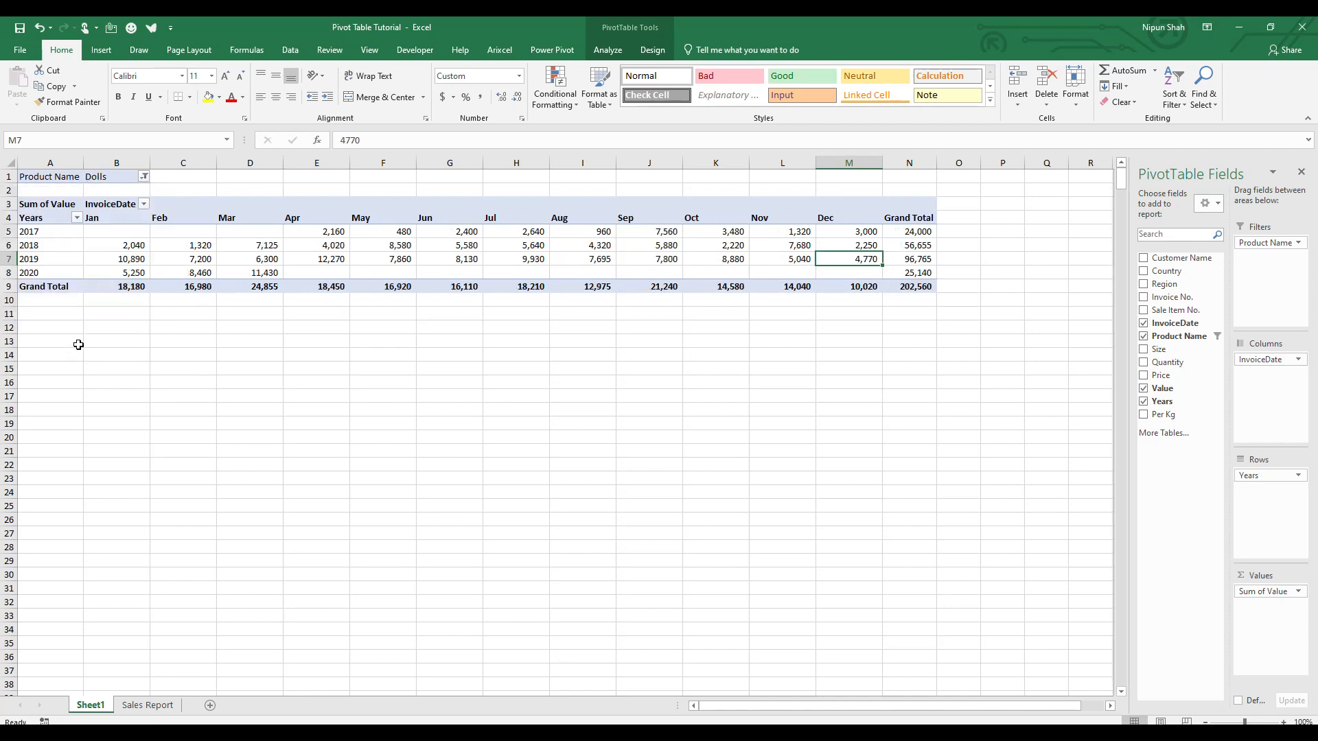
Step: Compare the monthly Dolls sales of 2018 and 2019 from January to December
left_click_drag(104, 250, 832, 247)
left_click_drag(112, 260, 844, 262)
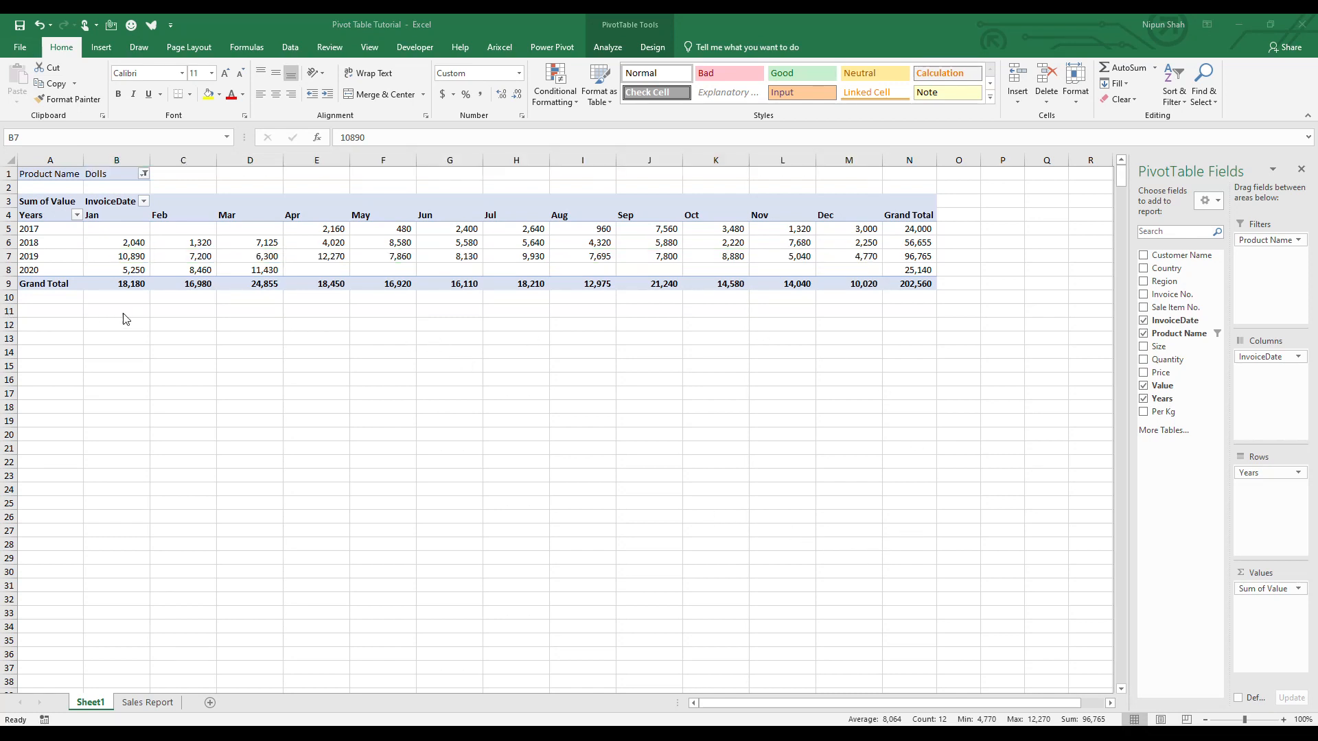
left_click(641, 249)
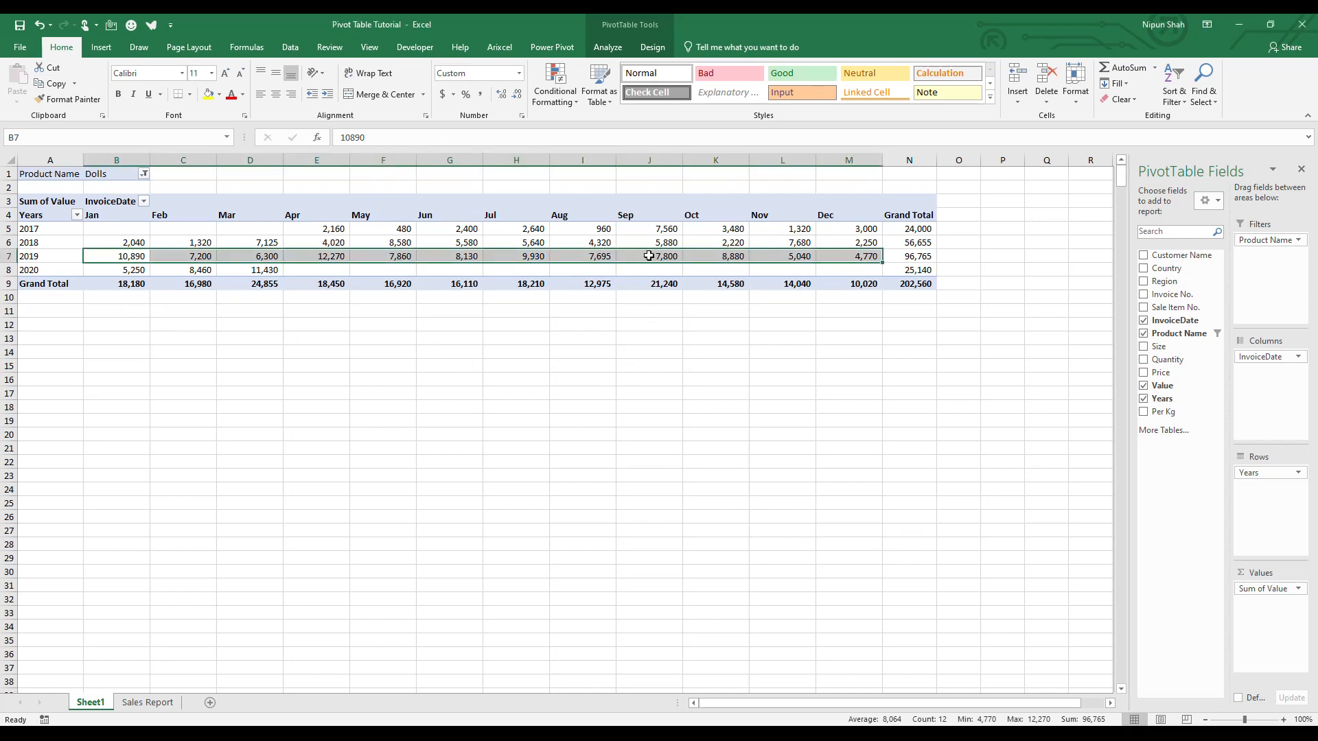
left_click(649, 256)
Step: Undo the Product Name filter, the swapped layout and the percentage display, back to InvoiceDate in rows and Years in columns
key("ctrl+z")
key("ctrl+z")
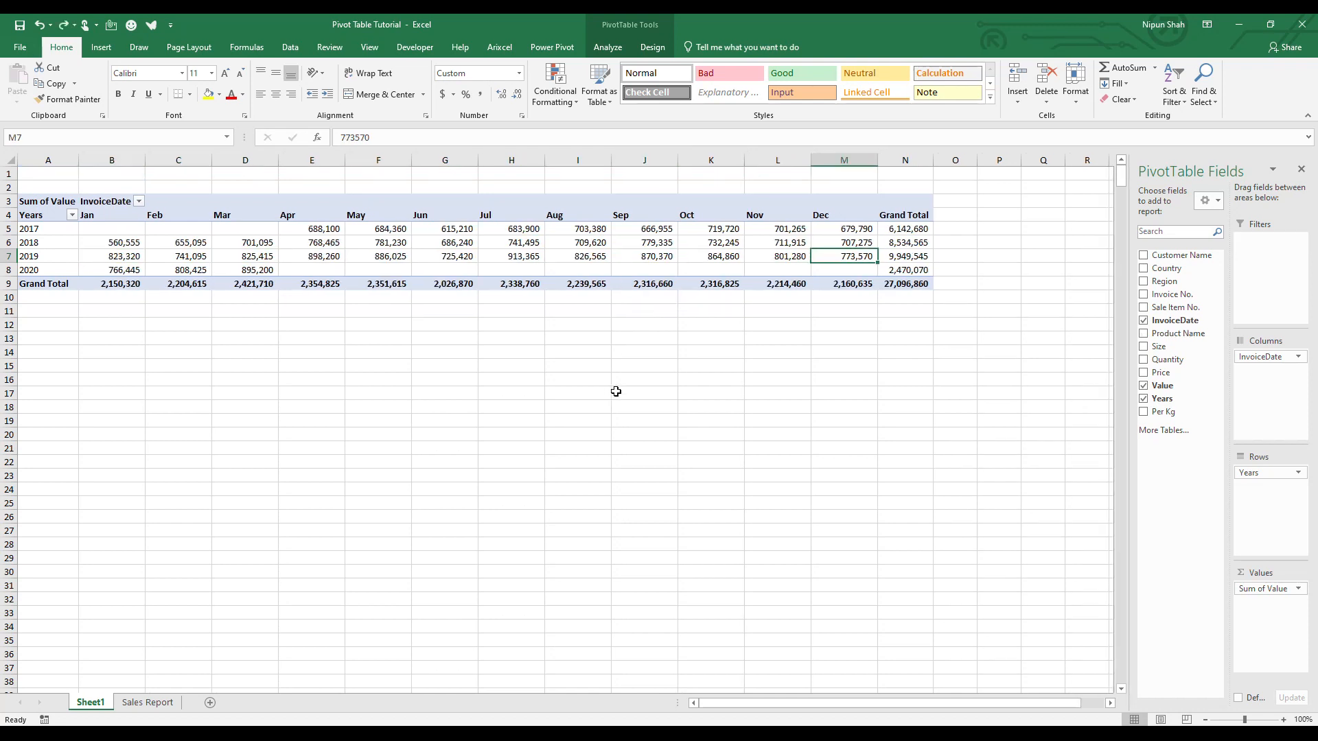
key("ctrl+z")
key("ctrl+z")
key("ctrl+z")
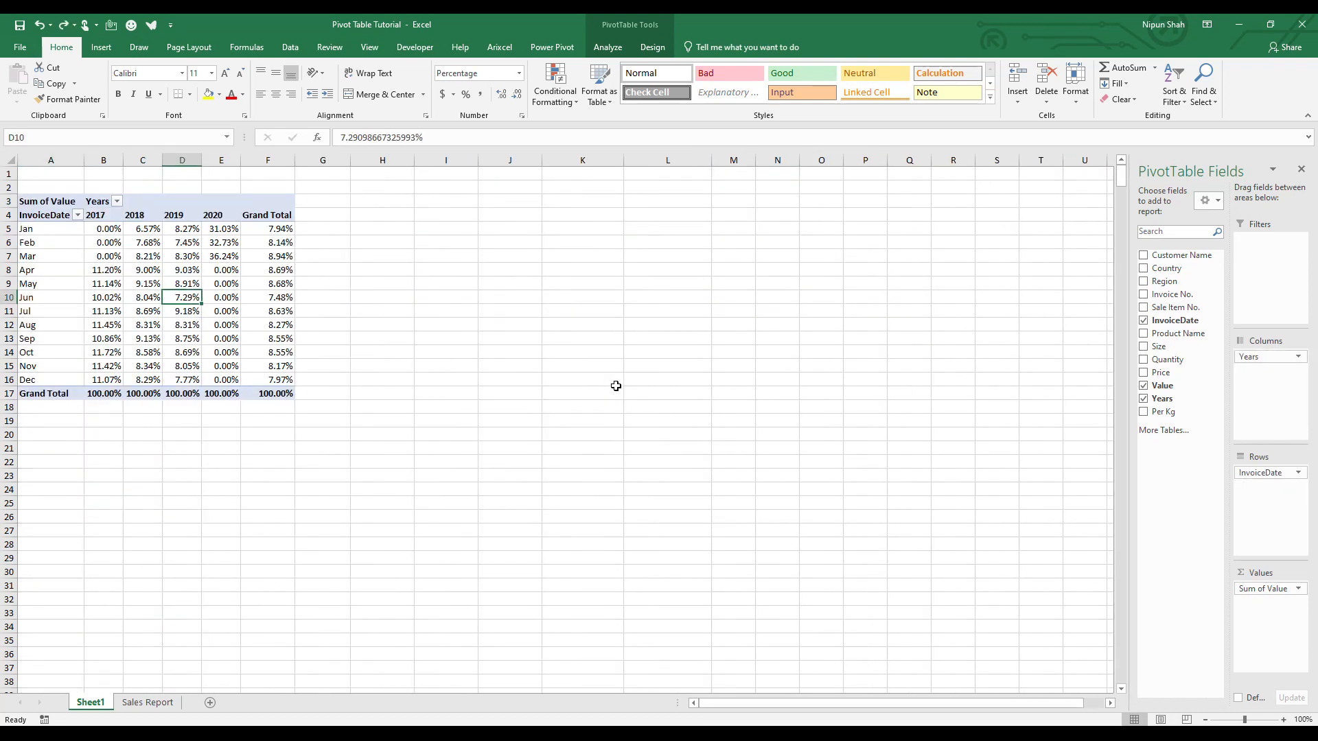
key("ctrl+z")
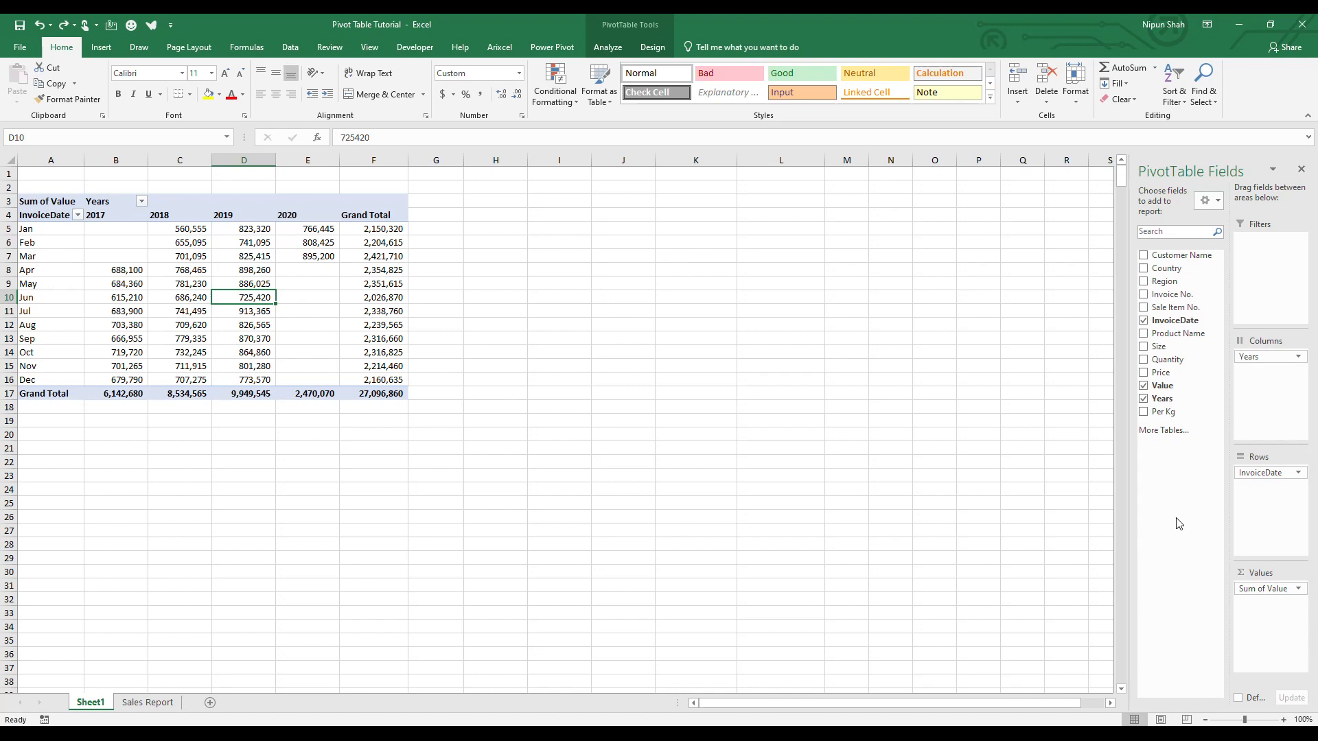
Step: Replace InvoiceDate with Customer Name in the PivotTable rows, keeping Years in the columns
left_click_drag(1265, 473, 972, 388)
left_click_drag(1181, 256, 1276, 492)
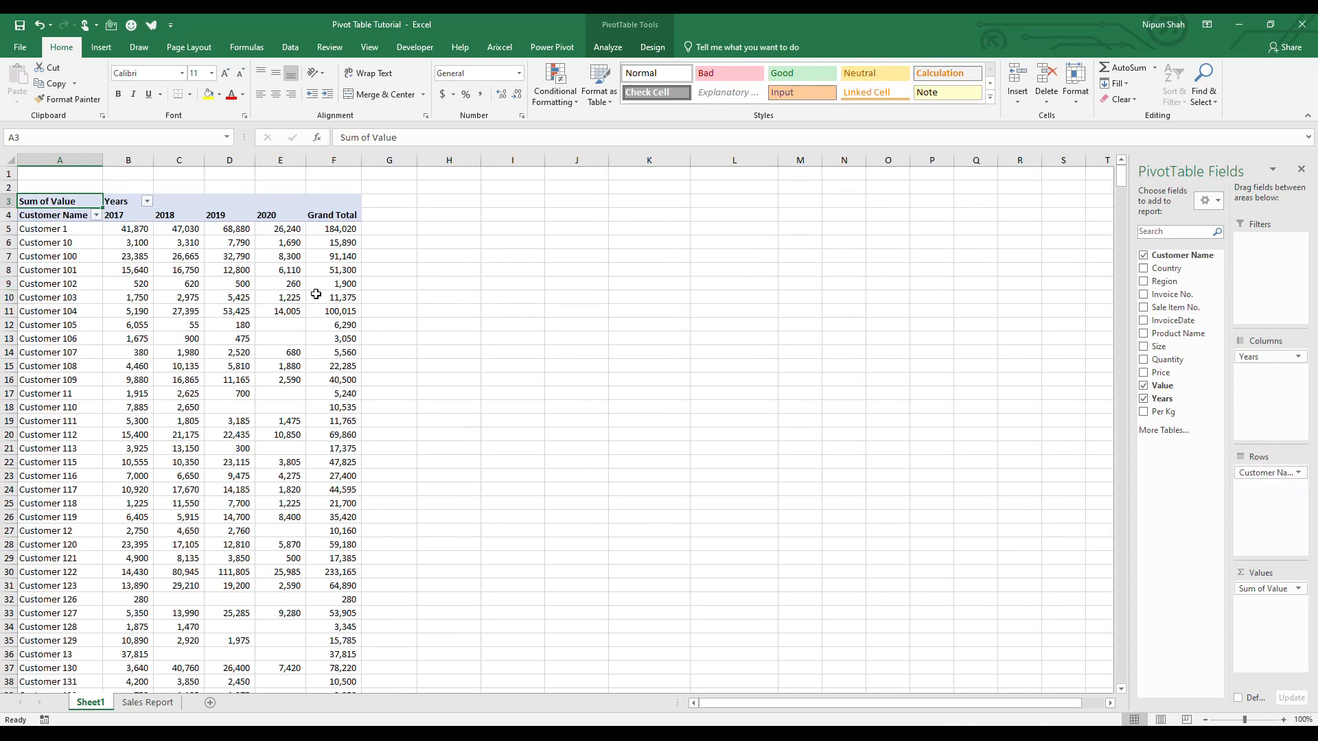
mouse_move(331, 269)
left_click(81, 215)
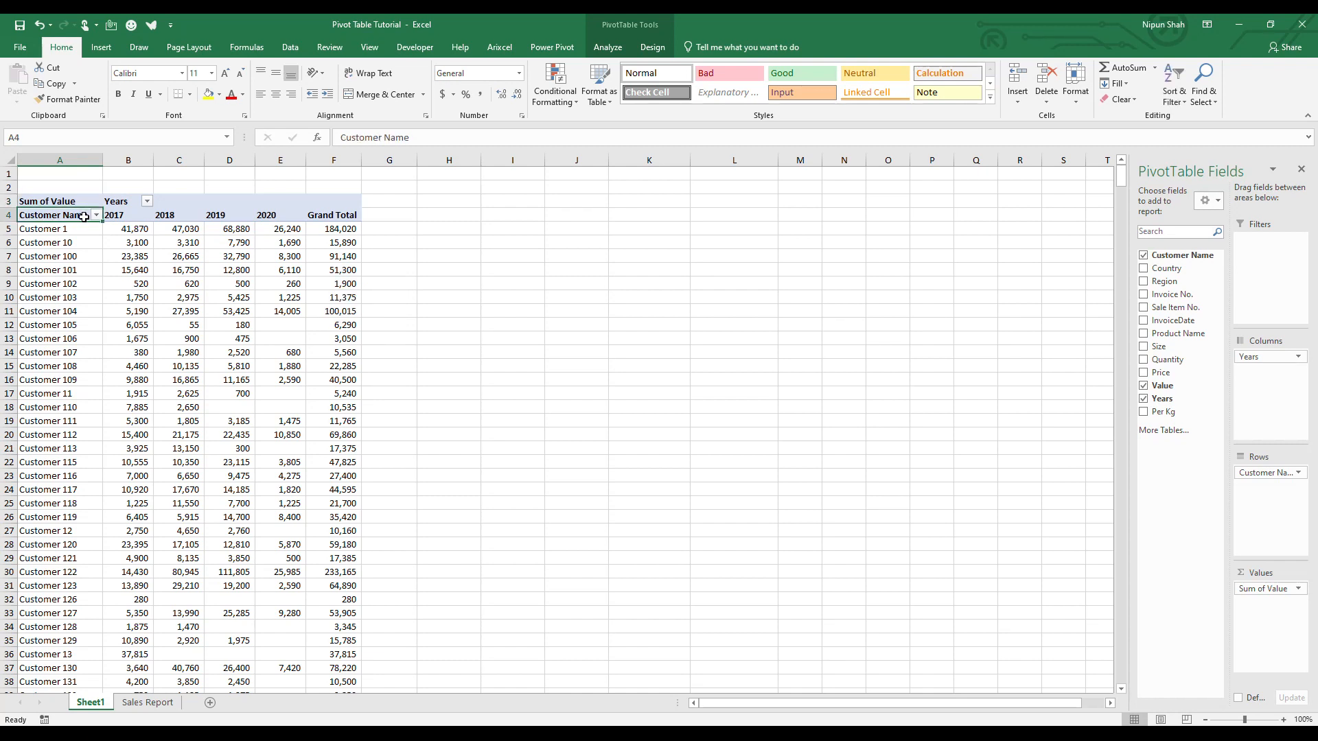
Step: Sort the customers by their Grand Total values from largest to smallest
right_click(341, 234)
mouse_move(424, 306)
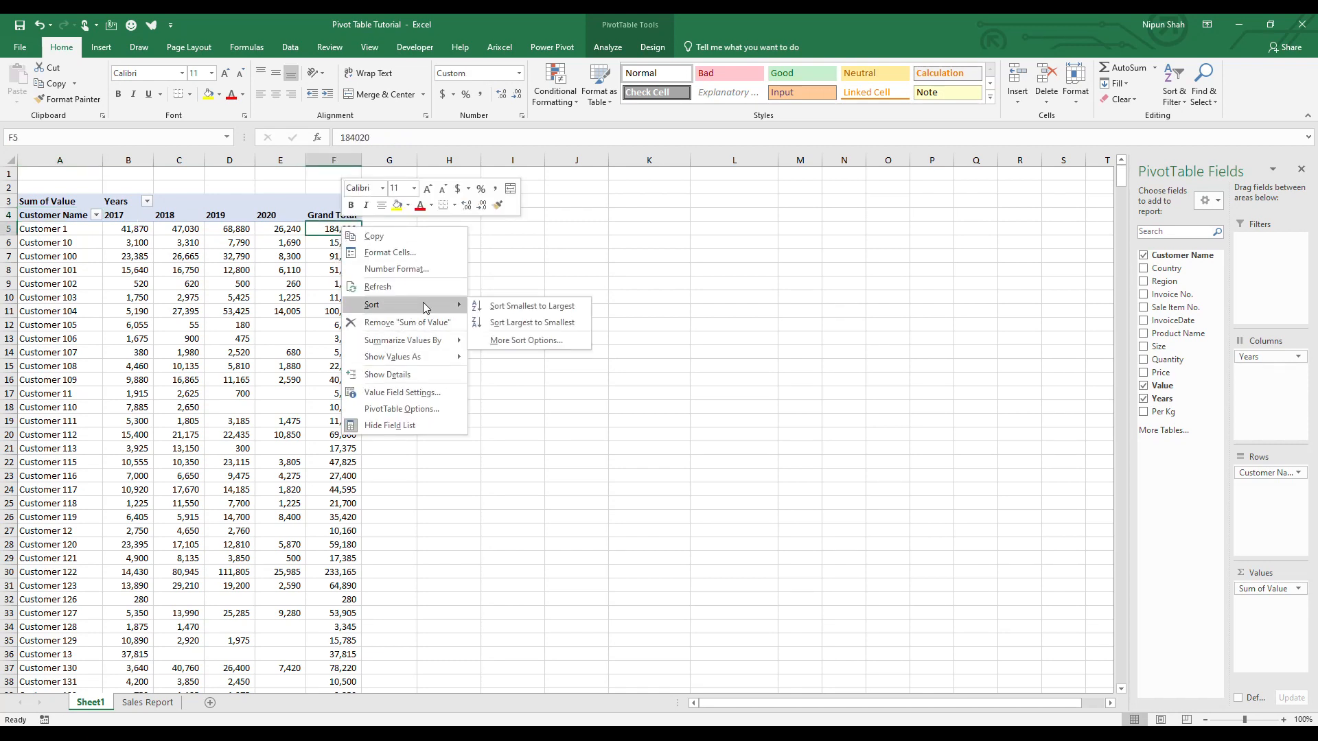
left_click(533, 322)
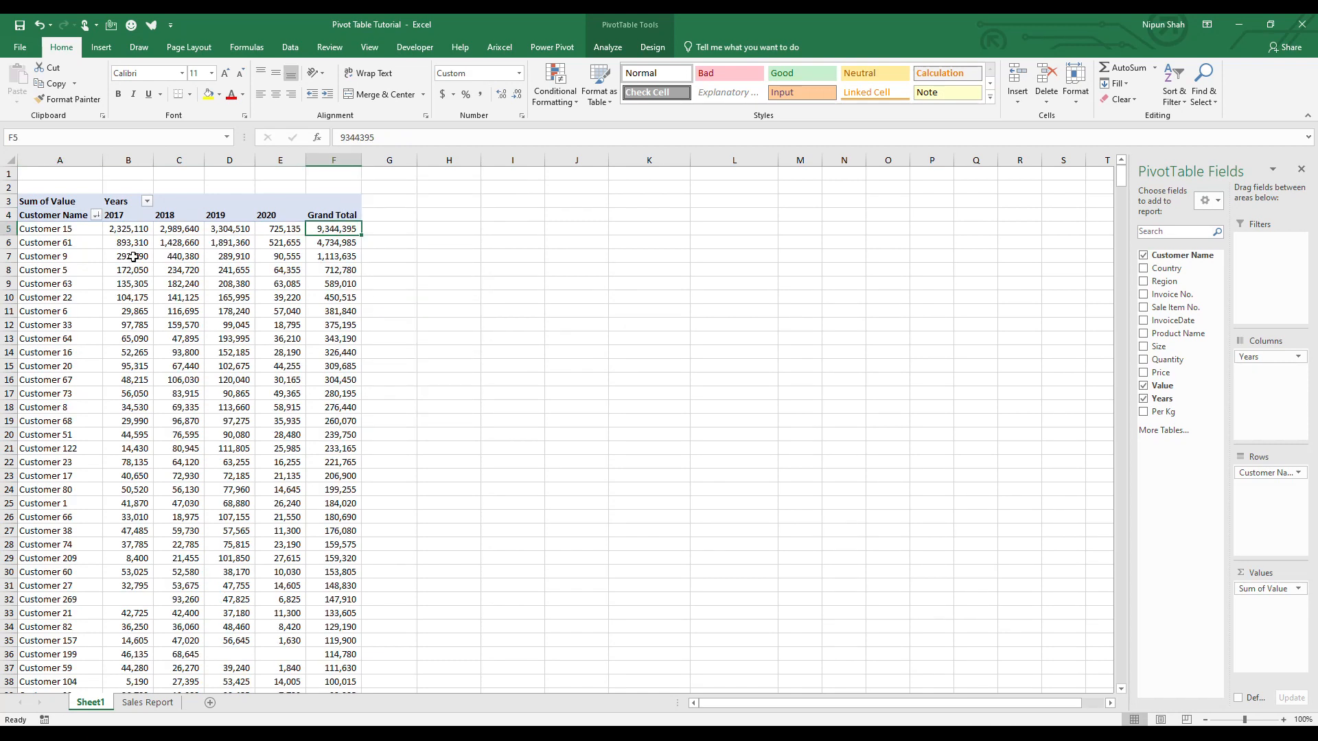
Step: Filter Customer Name to the top 20 items by Sum of Value and review their grand totals
left_click(75, 215)
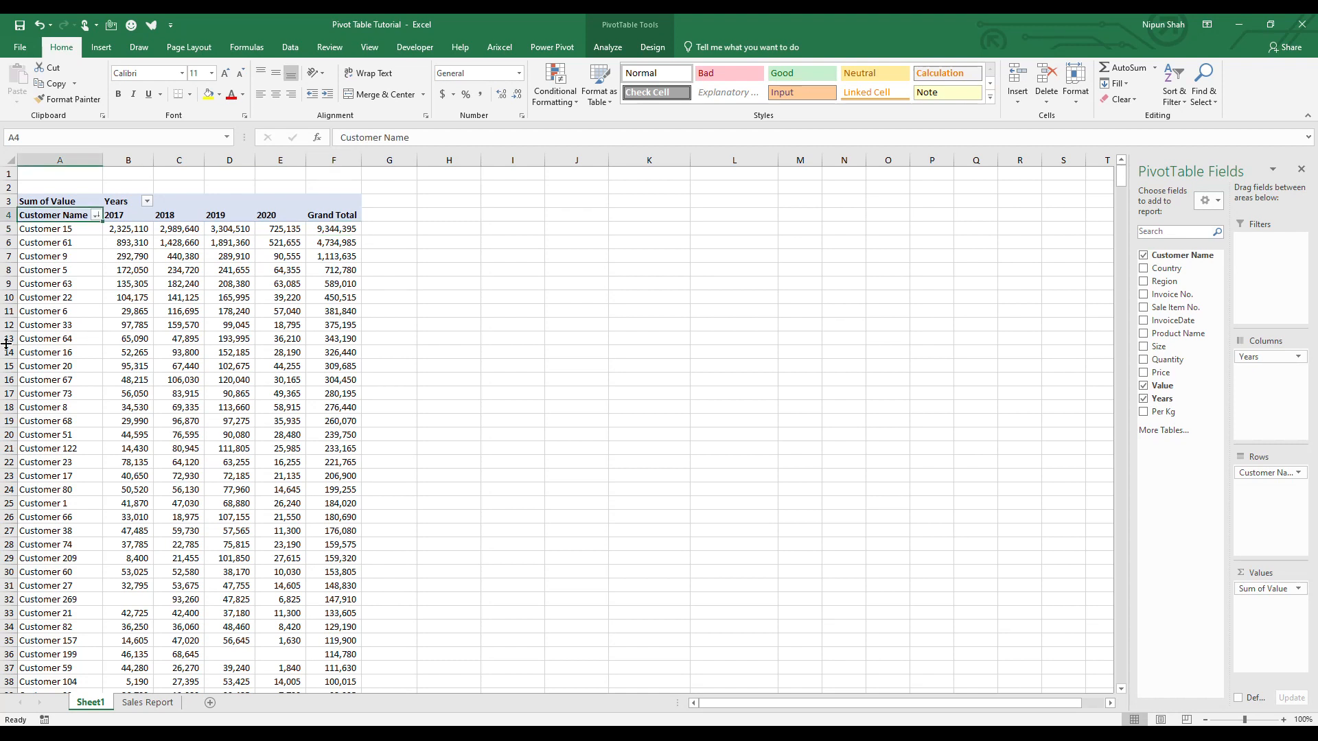
left_click(96, 215)
mouse_move(110, 319)
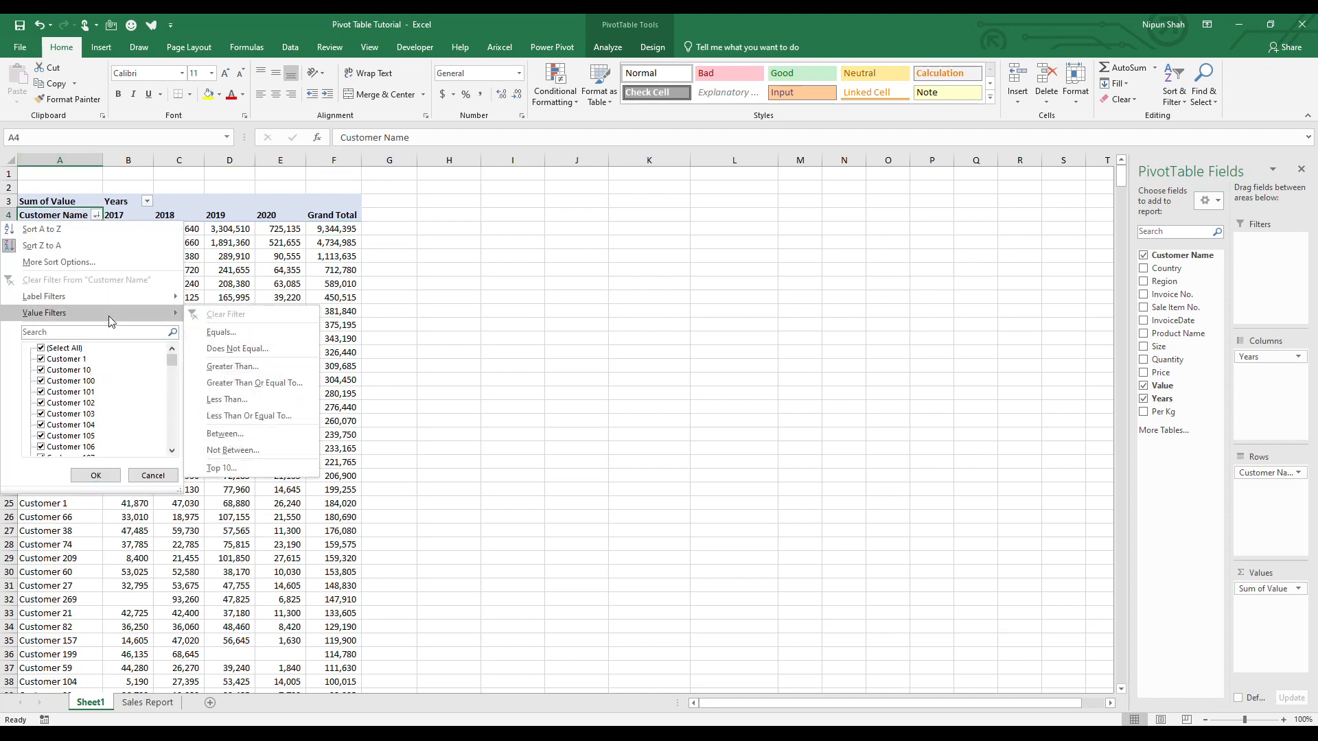
left_click(251, 471)
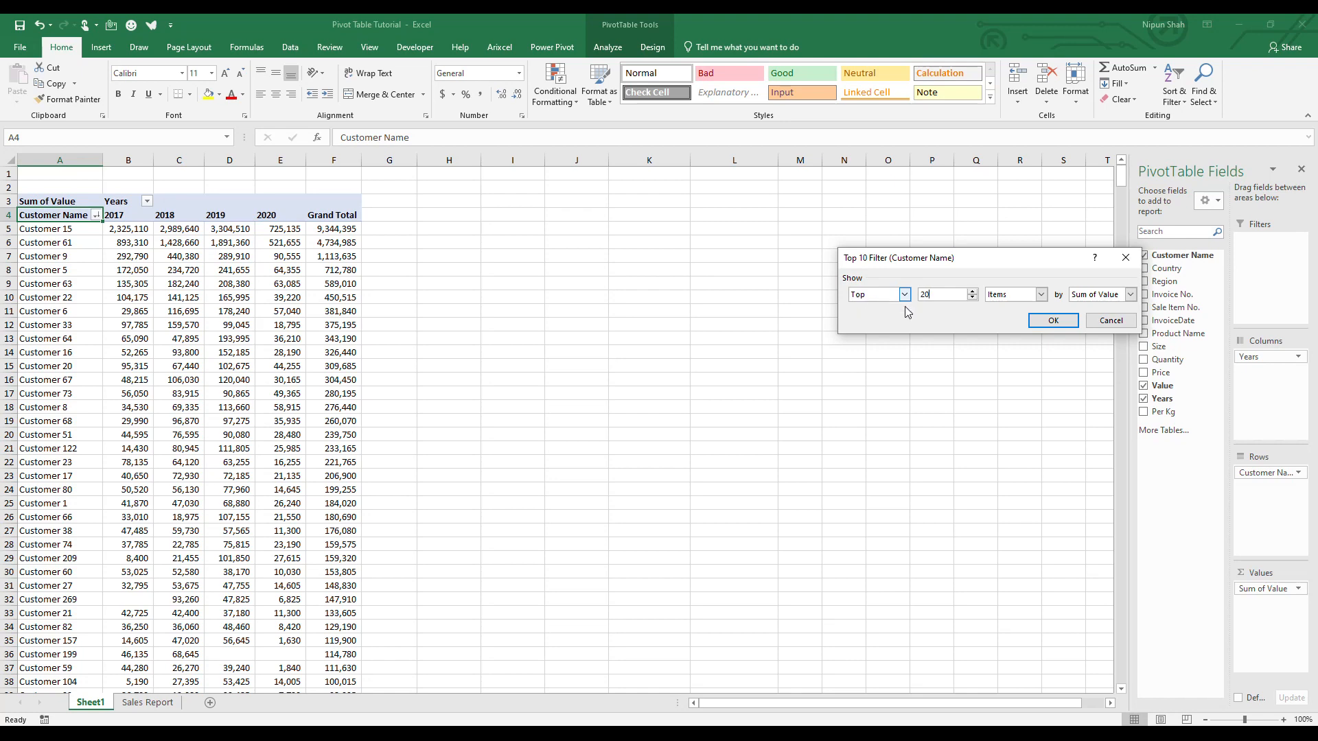
left_click(1054, 321)
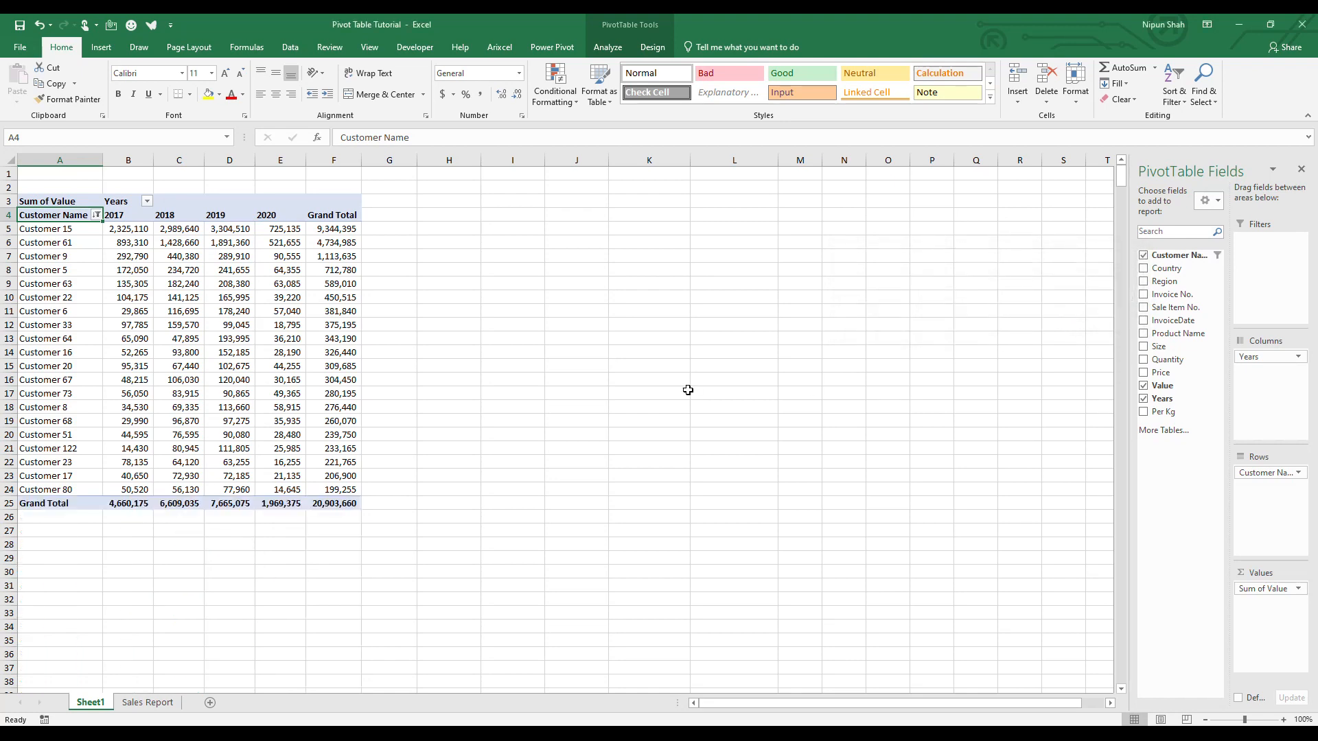
left_click_drag(332, 230, 325, 490)
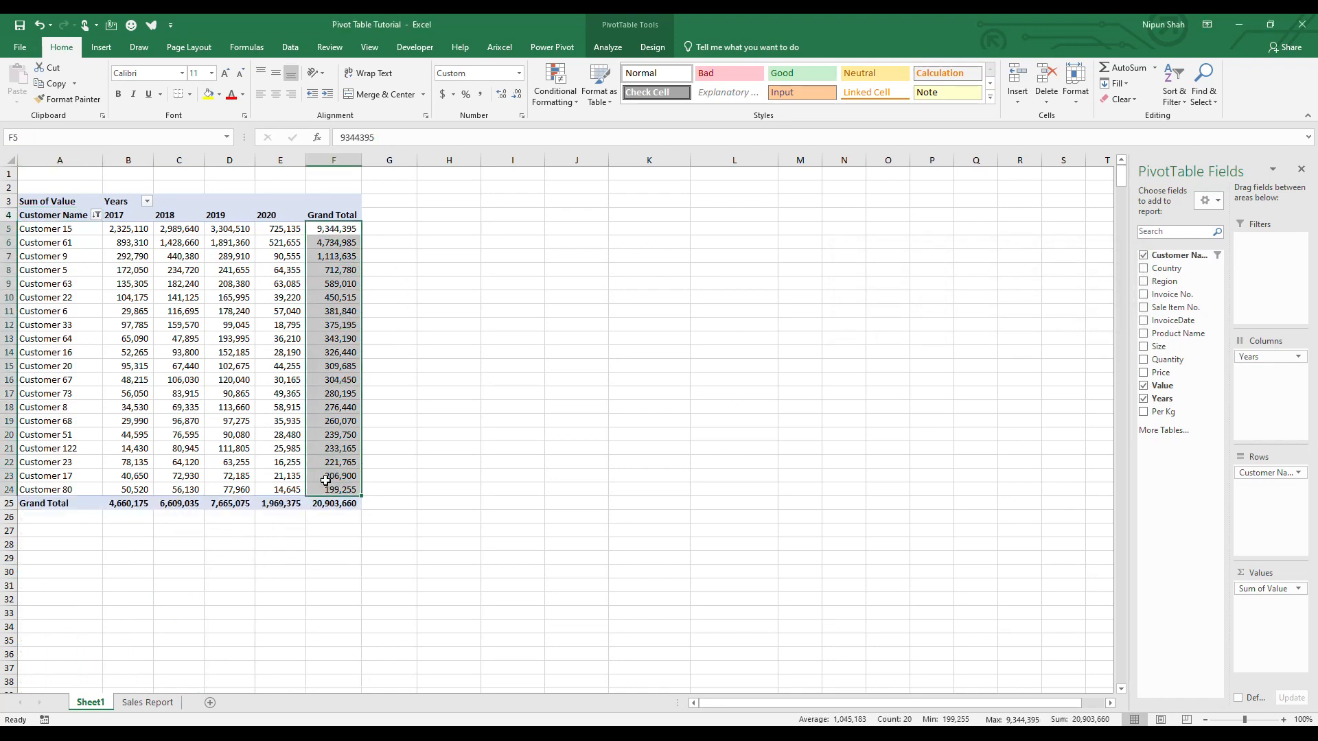
Step: Change the Customer Name value filter to show the bottom items by Sum of Value and review the listed customers
left_click(58, 245)
left_click(97, 215)
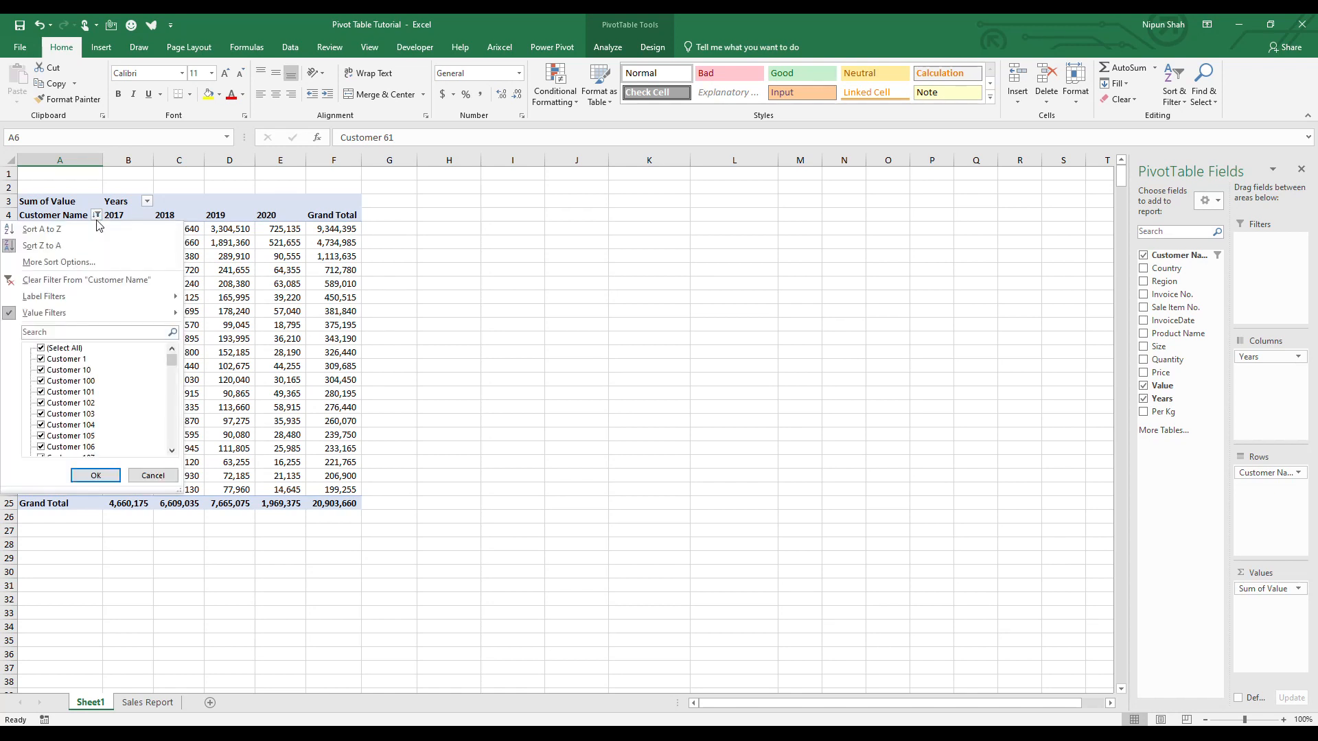
mouse_move(158, 313)
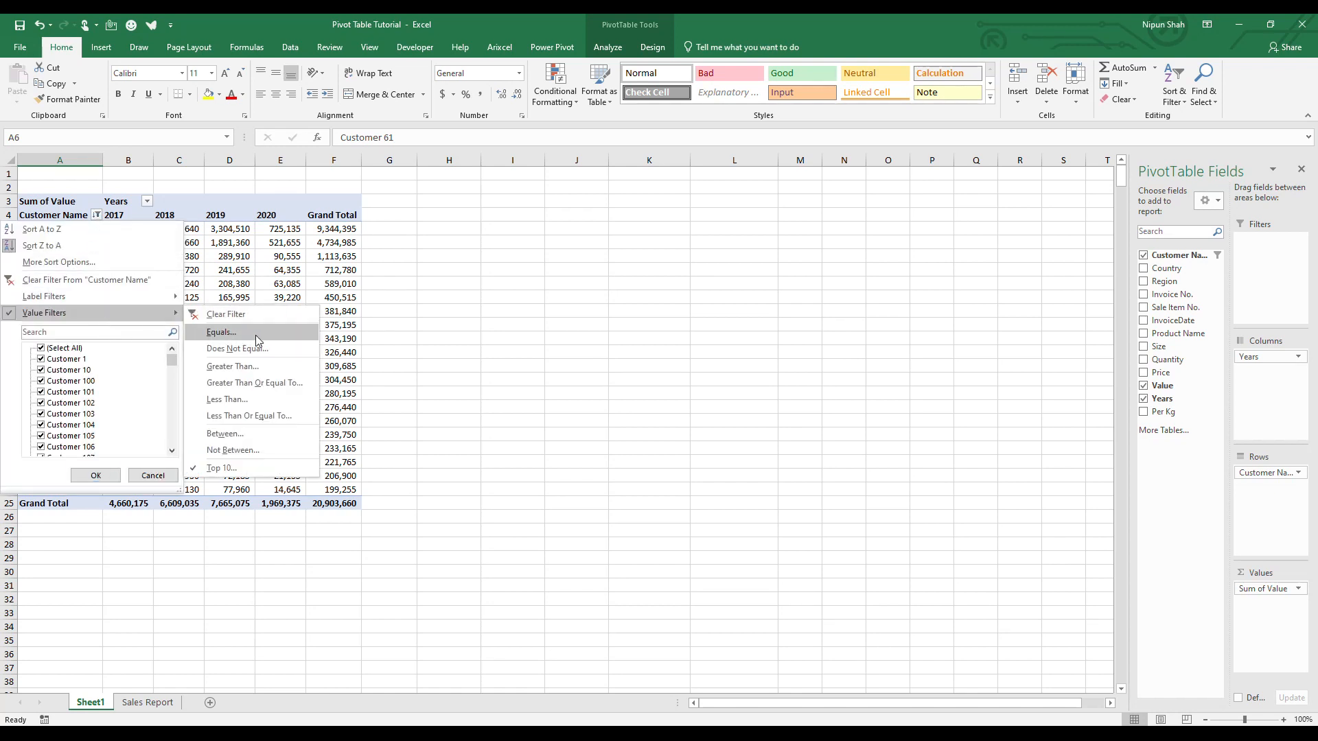
left_click(287, 470)
left_click(905, 295)
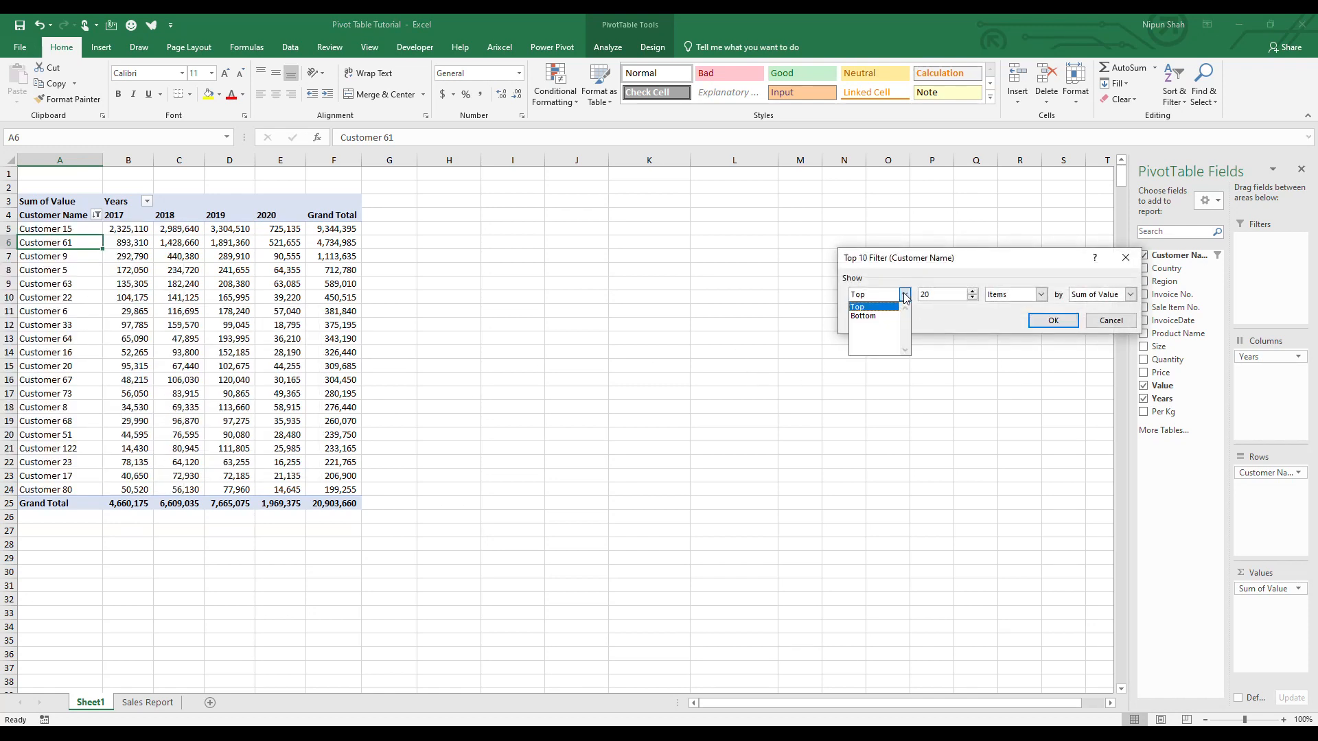
left_click(886, 316)
key("Tab")
left_click(1060, 324)
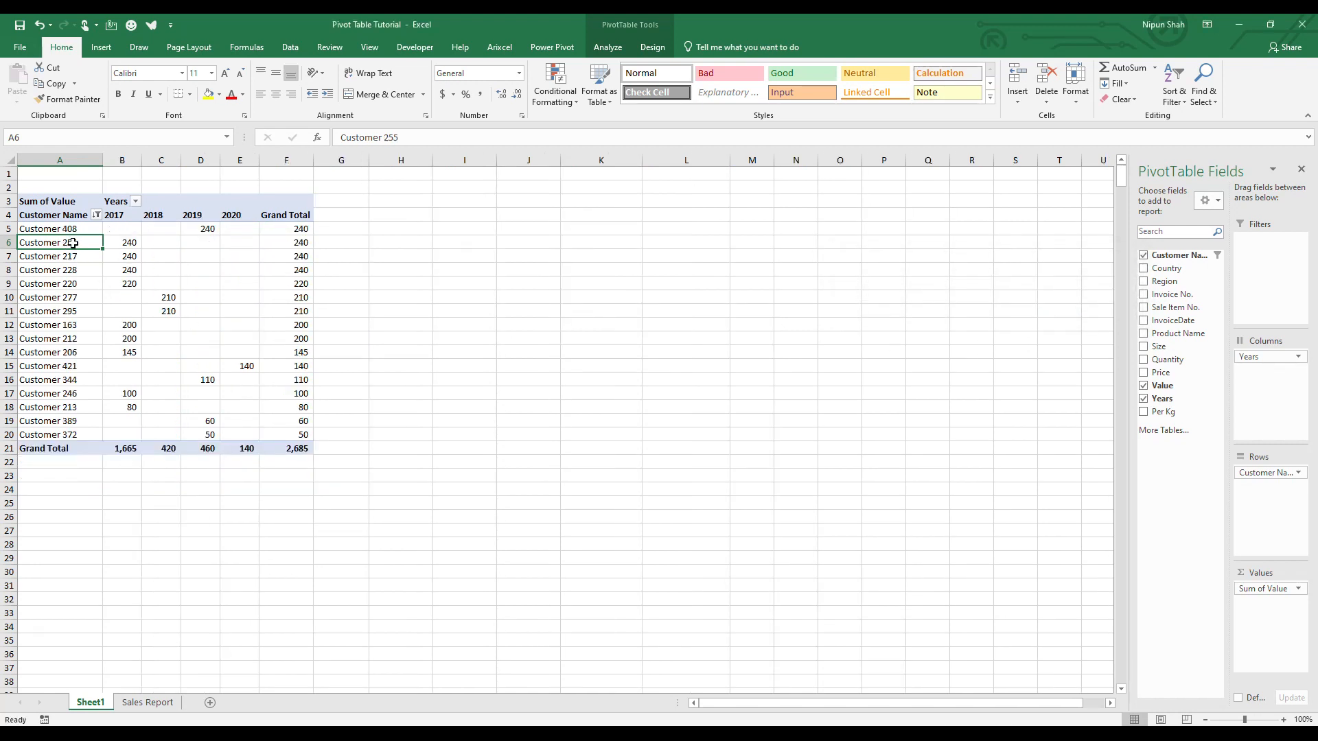
left_click_drag(70, 229, 295, 437)
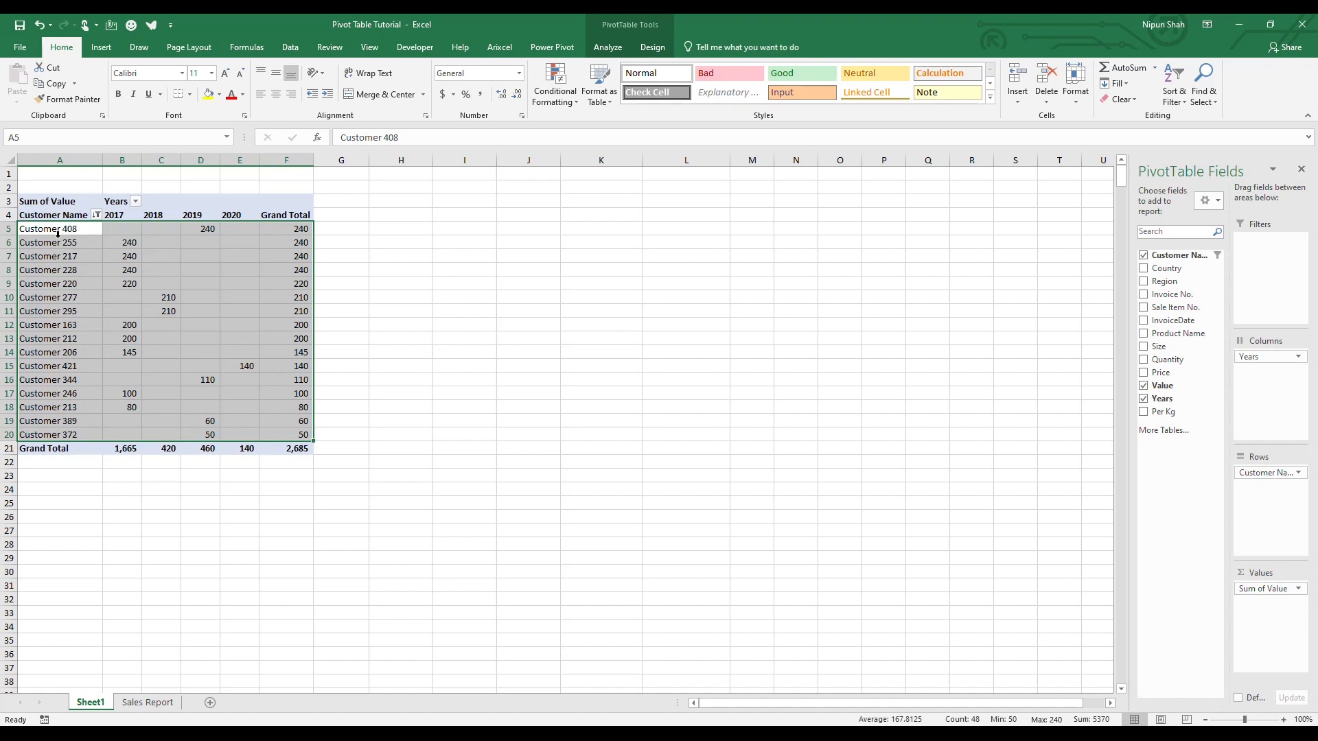
Step: Clear the value filter from Customer Name so that all customers are listed
left_click(96, 215)
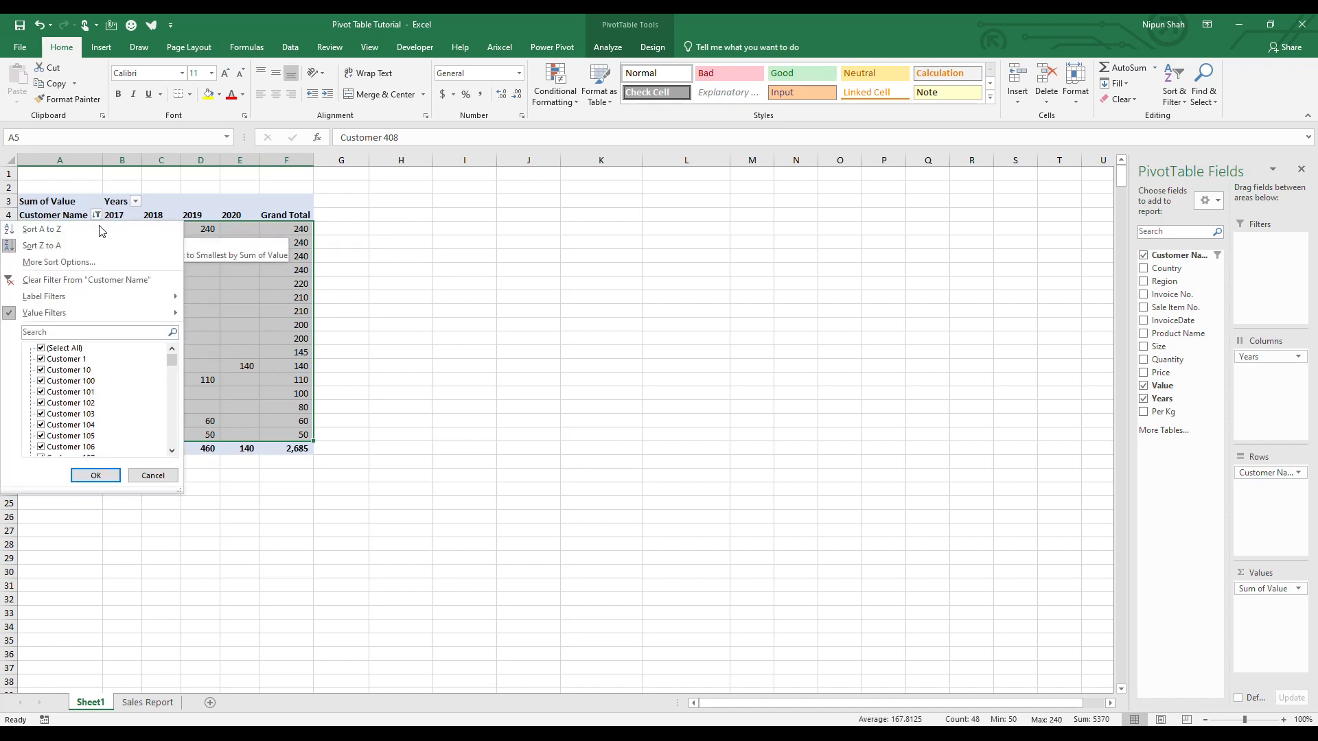
left_click(108, 282)
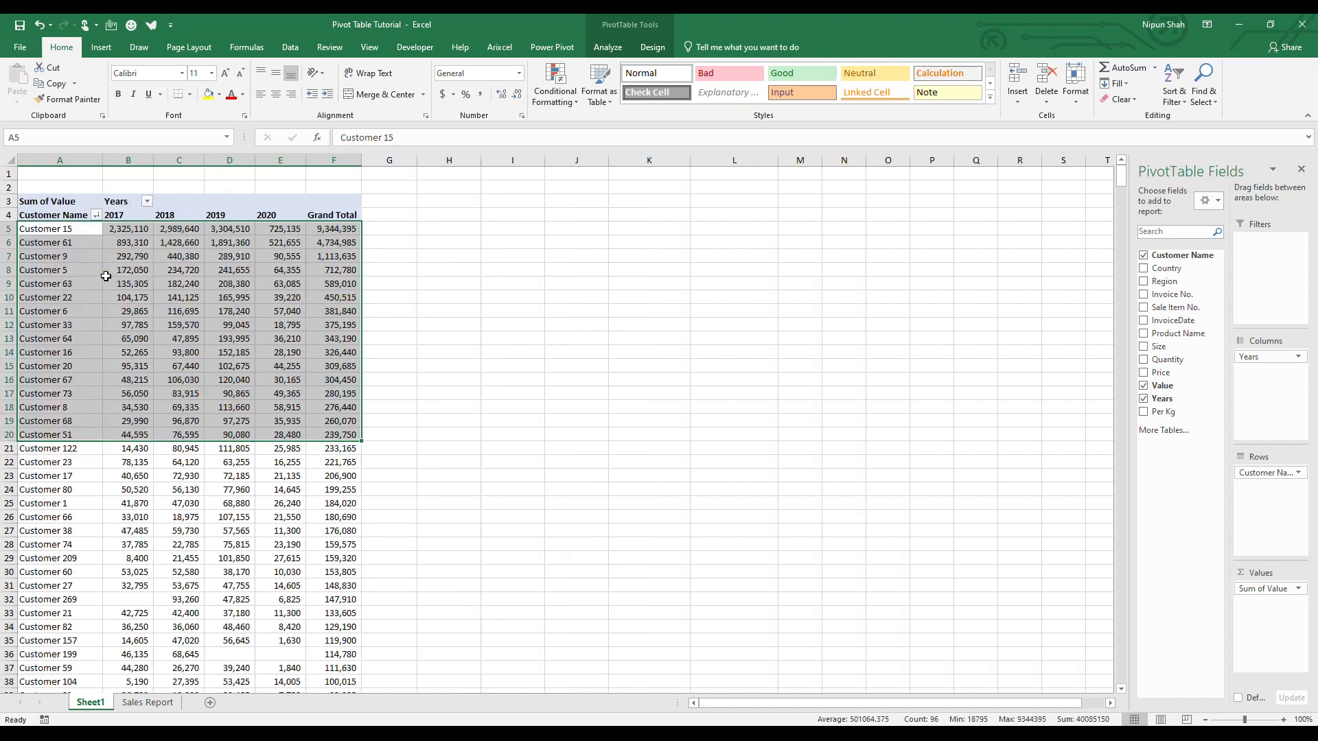
left_click(246, 325)
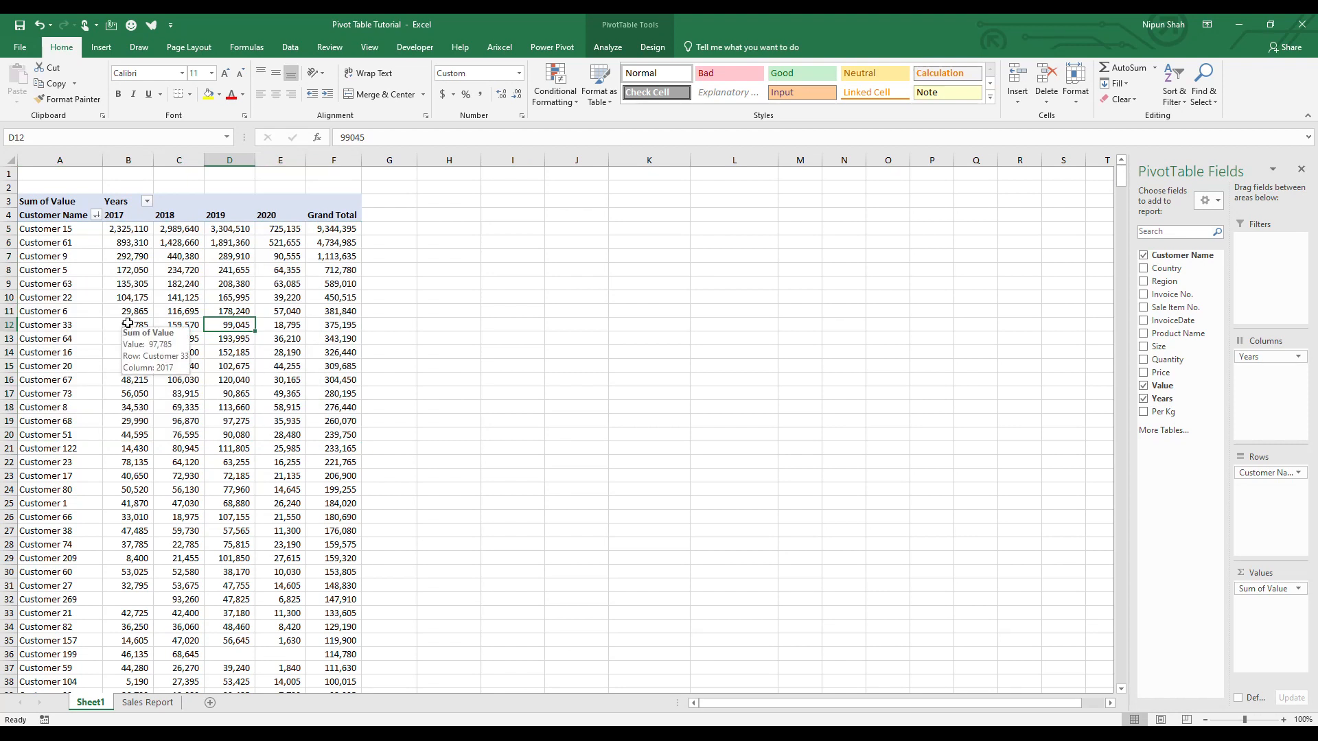
Step: Insert slicers for the Product Name and Size fields of the PivotTable
left_click(613, 51)
left_click(377, 92)
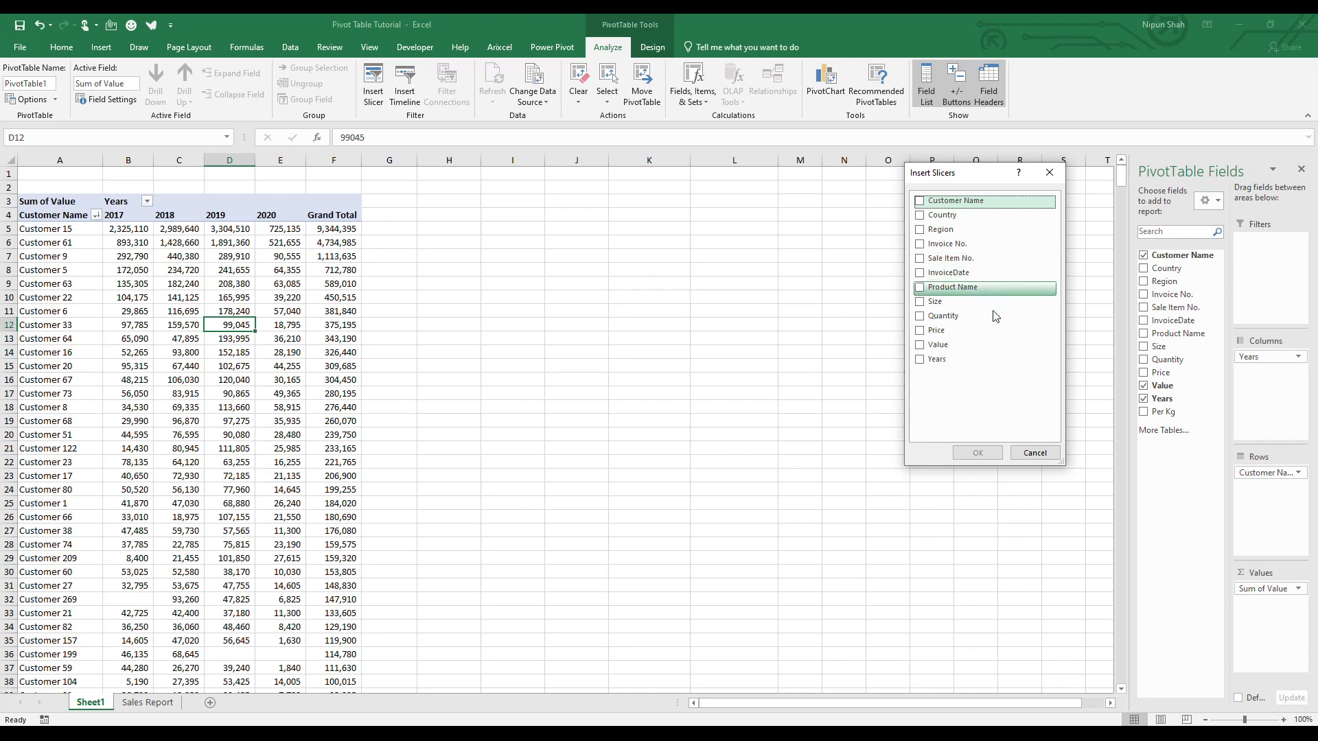
left_click(920, 302)
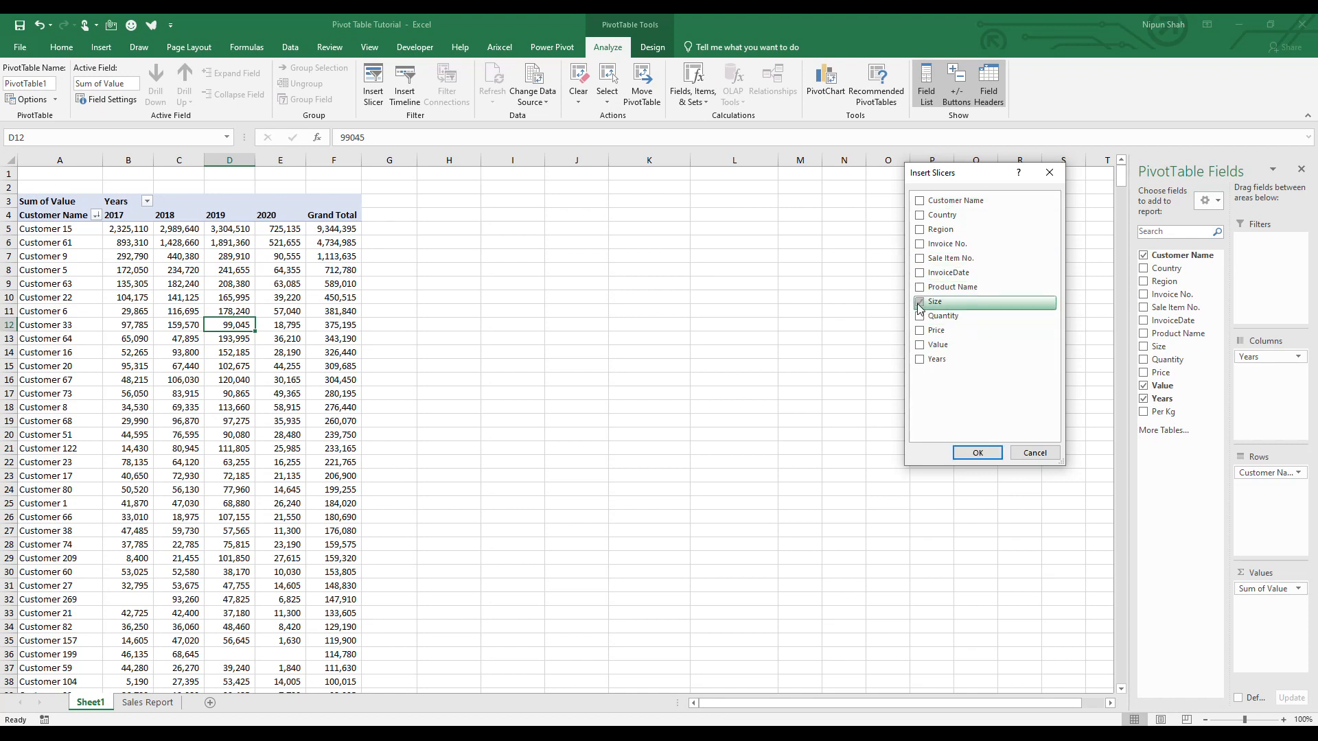
left_click(919, 288)
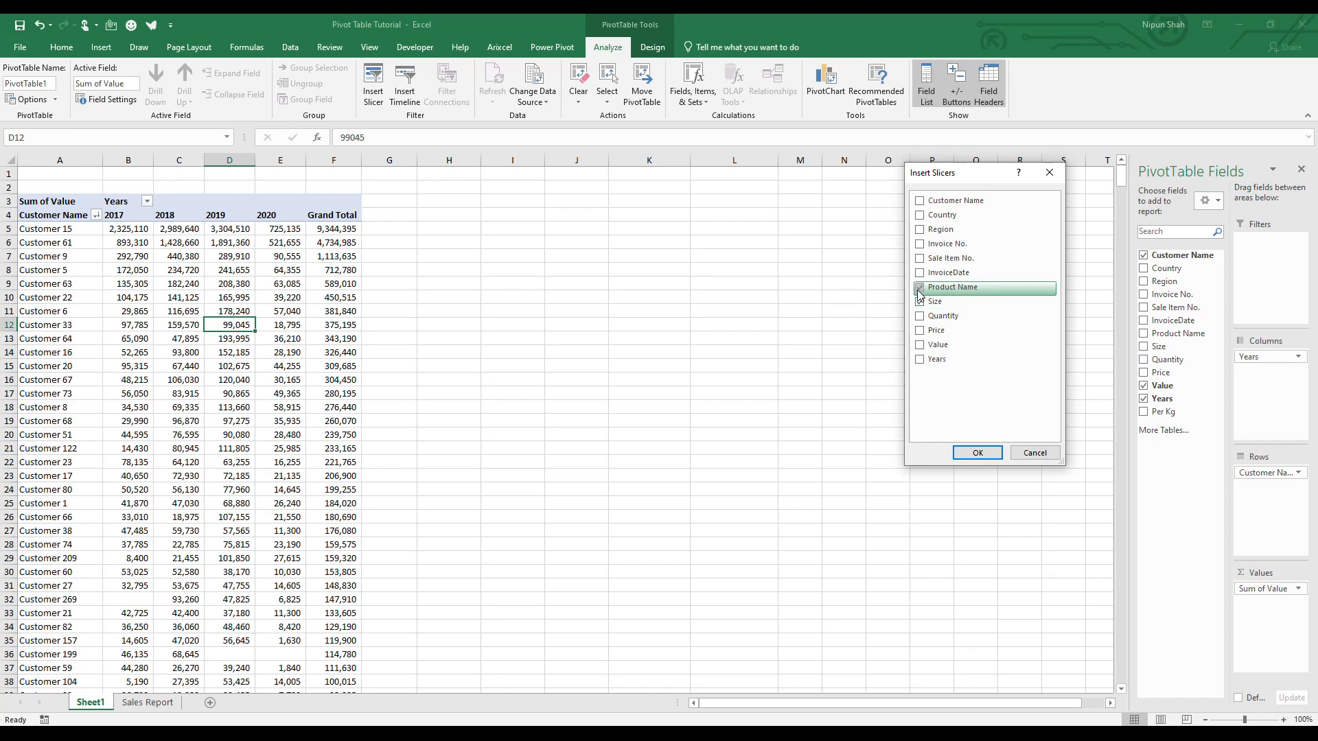
left_click(978, 454)
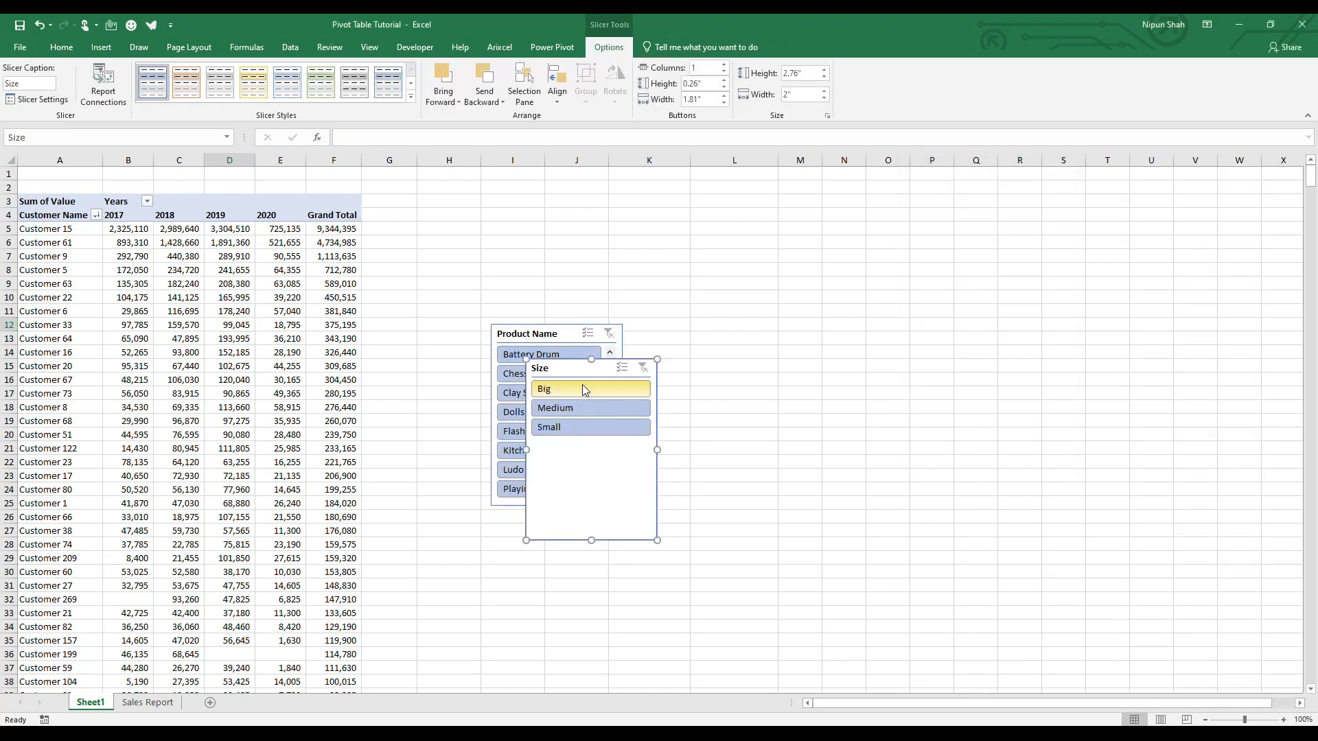
Step: Place the Size slicer beside the Product Name slicer and lengthen the Product Name slicer to about 5.04 inches to fit all products
left_click_drag(572, 374, 717, 343)
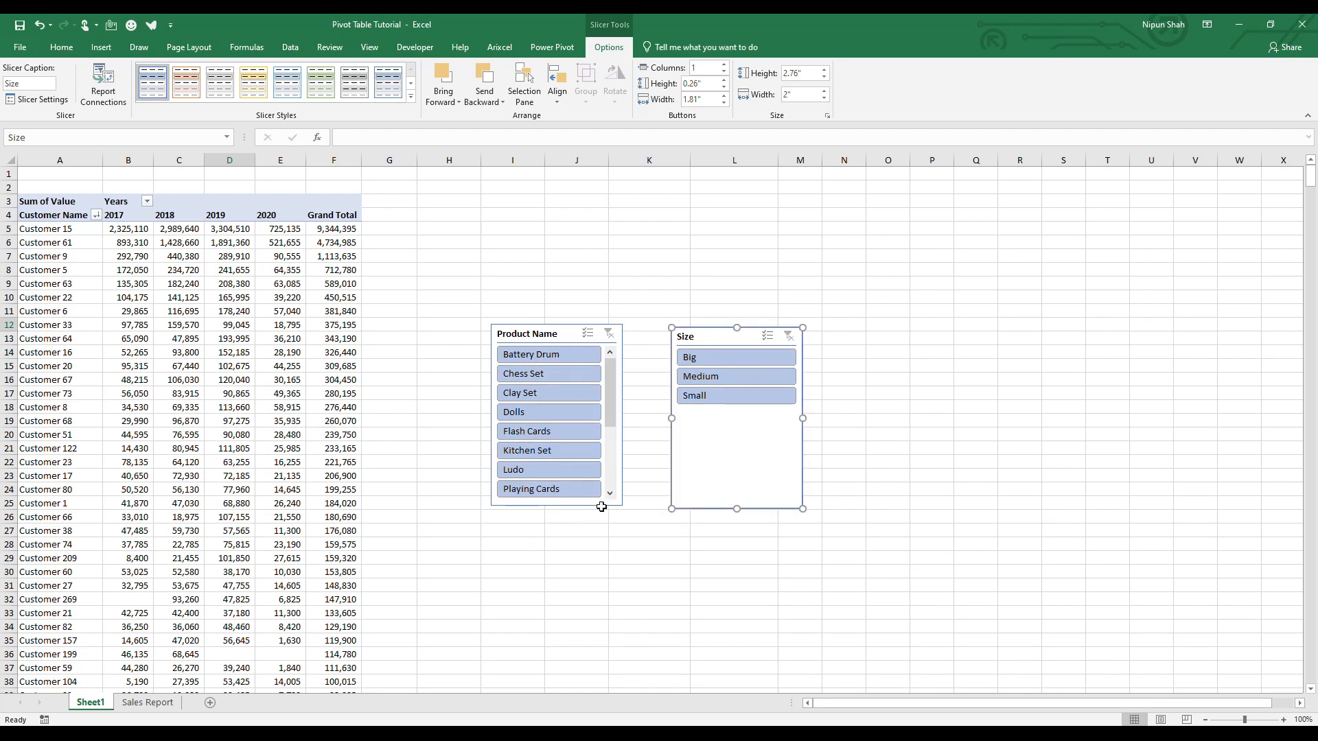
scroll(609, 499, "down", 3)
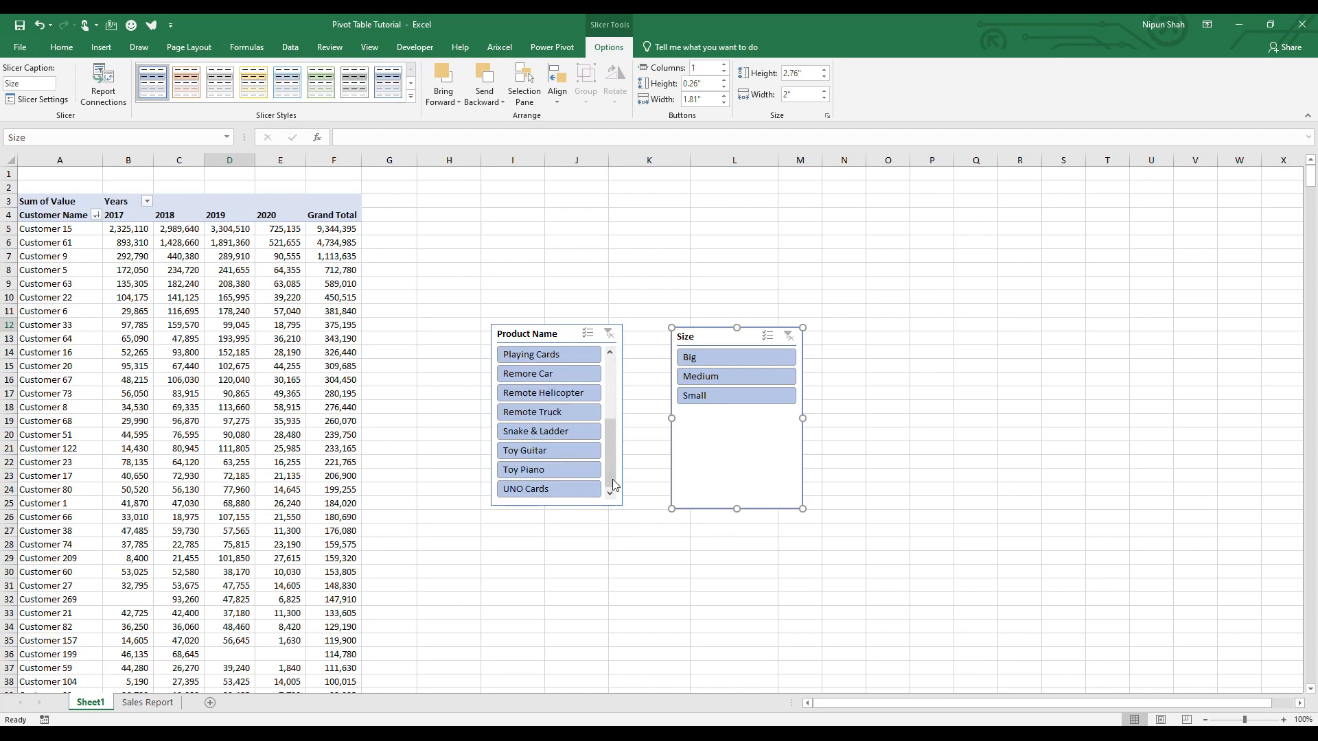
left_click(576, 507)
left_click_drag(556, 505, 530, 626)
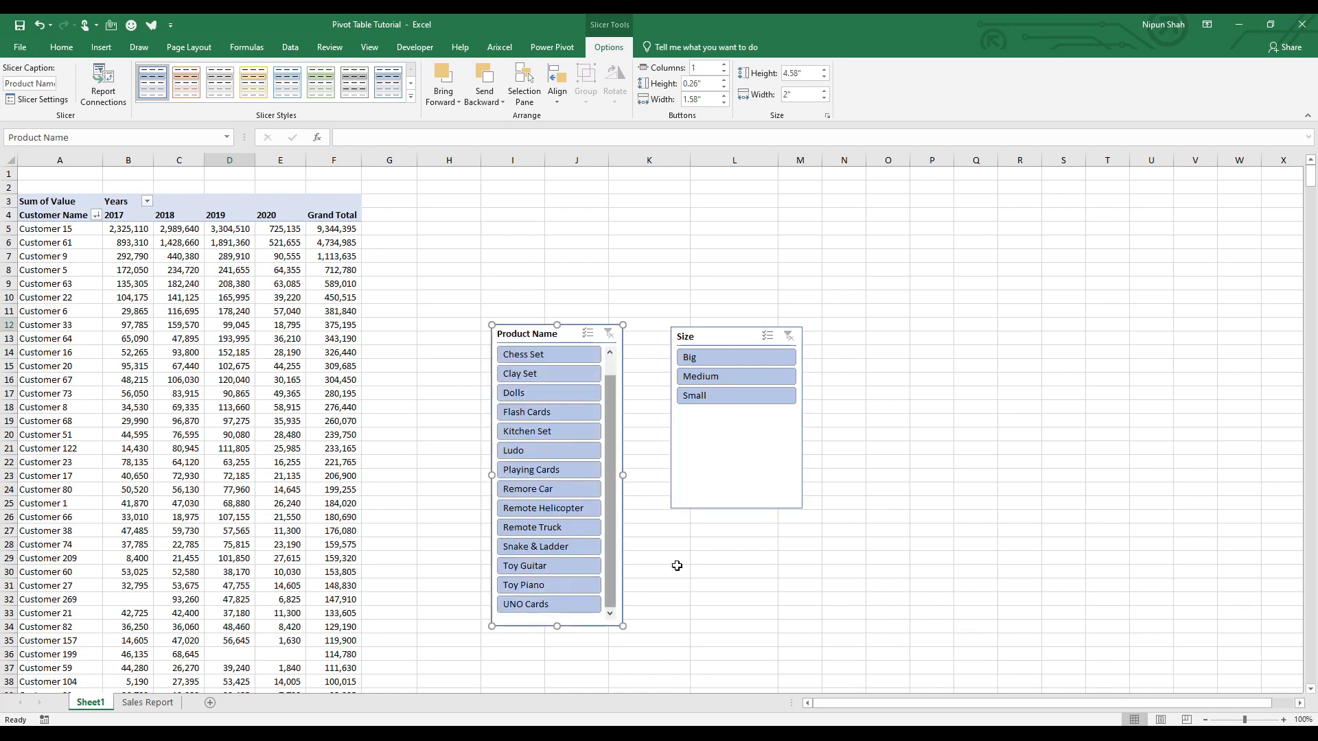
left_click_drag(555, 627, 557, 657)
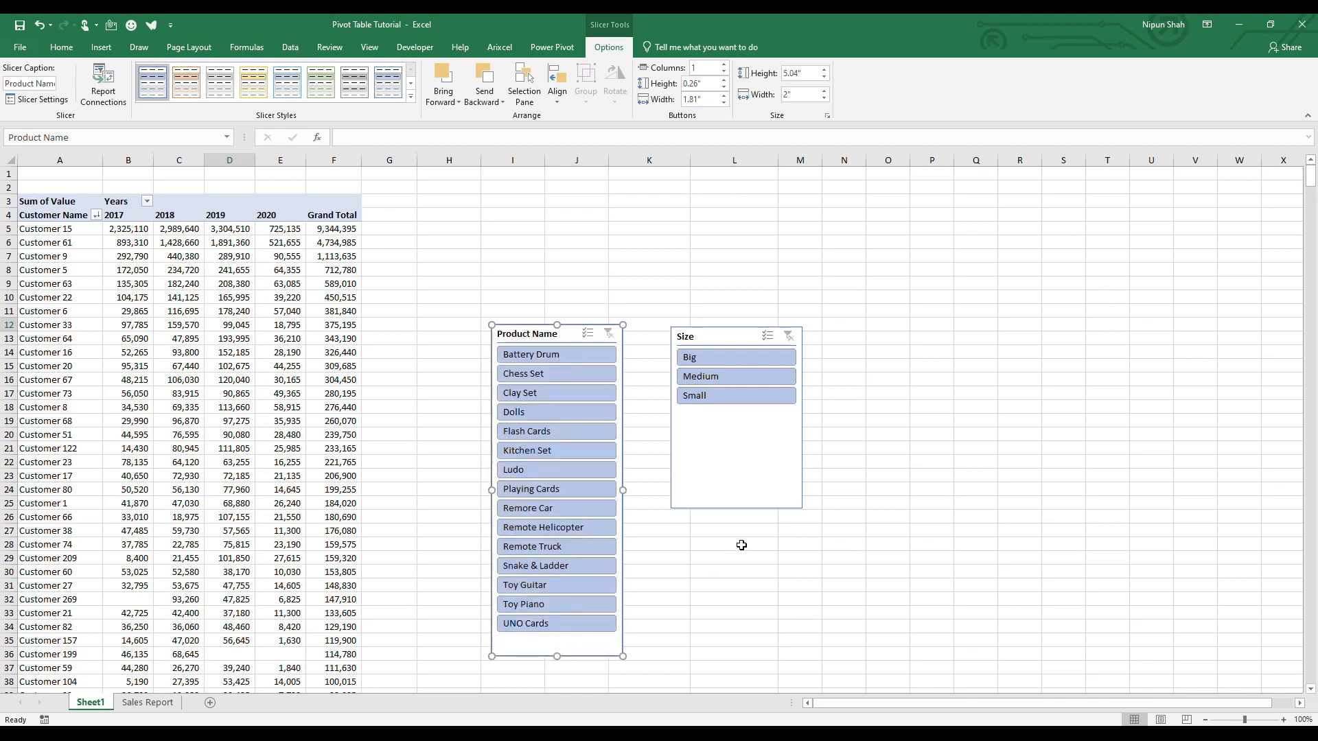
left_click(870, 429)
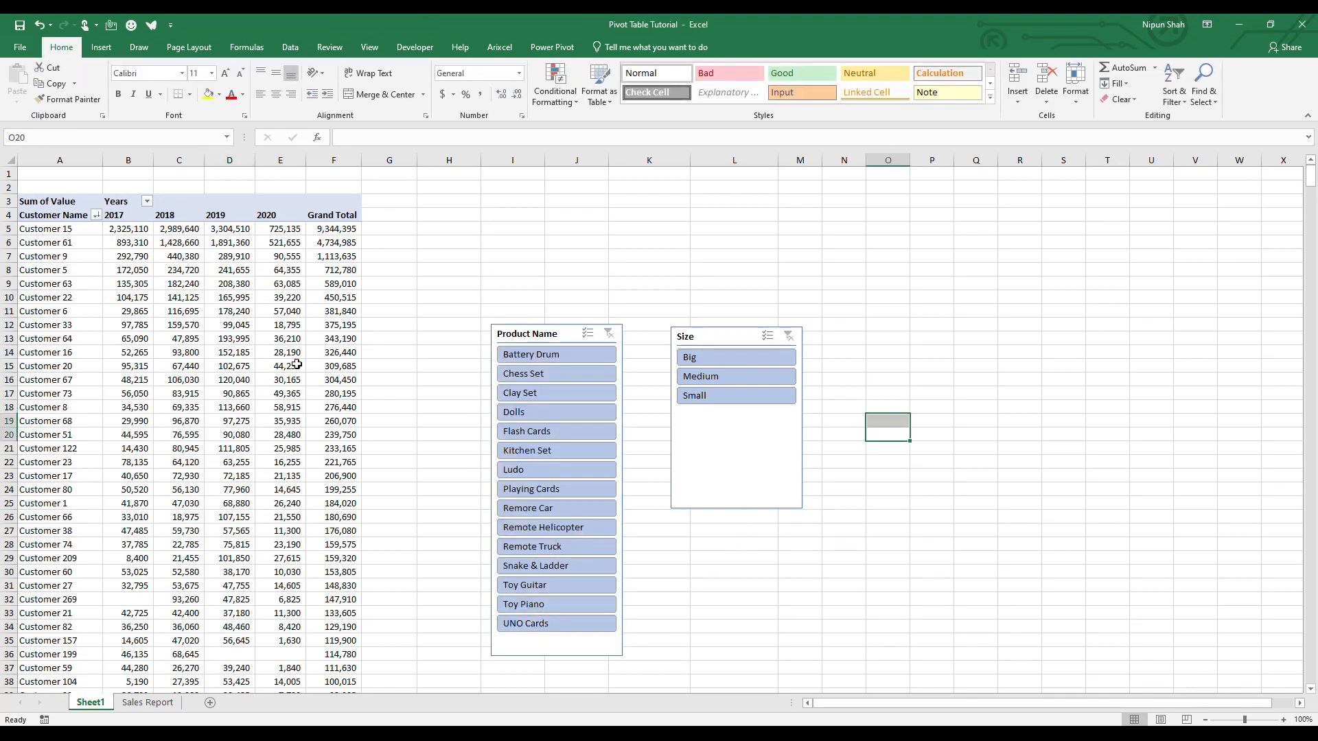
Step: Filter the PivotTable to Dolls, switch to Playing Cards in size Medium, and select the listed customers' figures
left_click(538, 420)
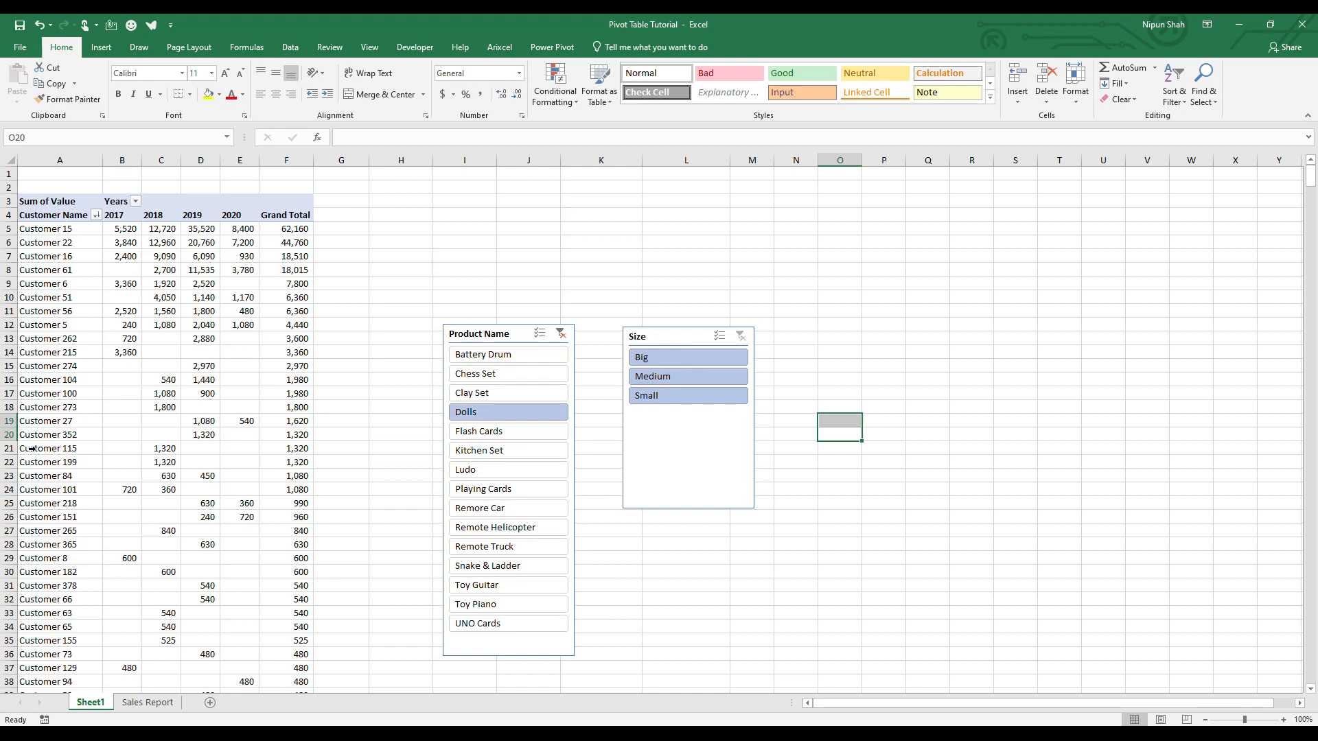
left_click(491, 490)
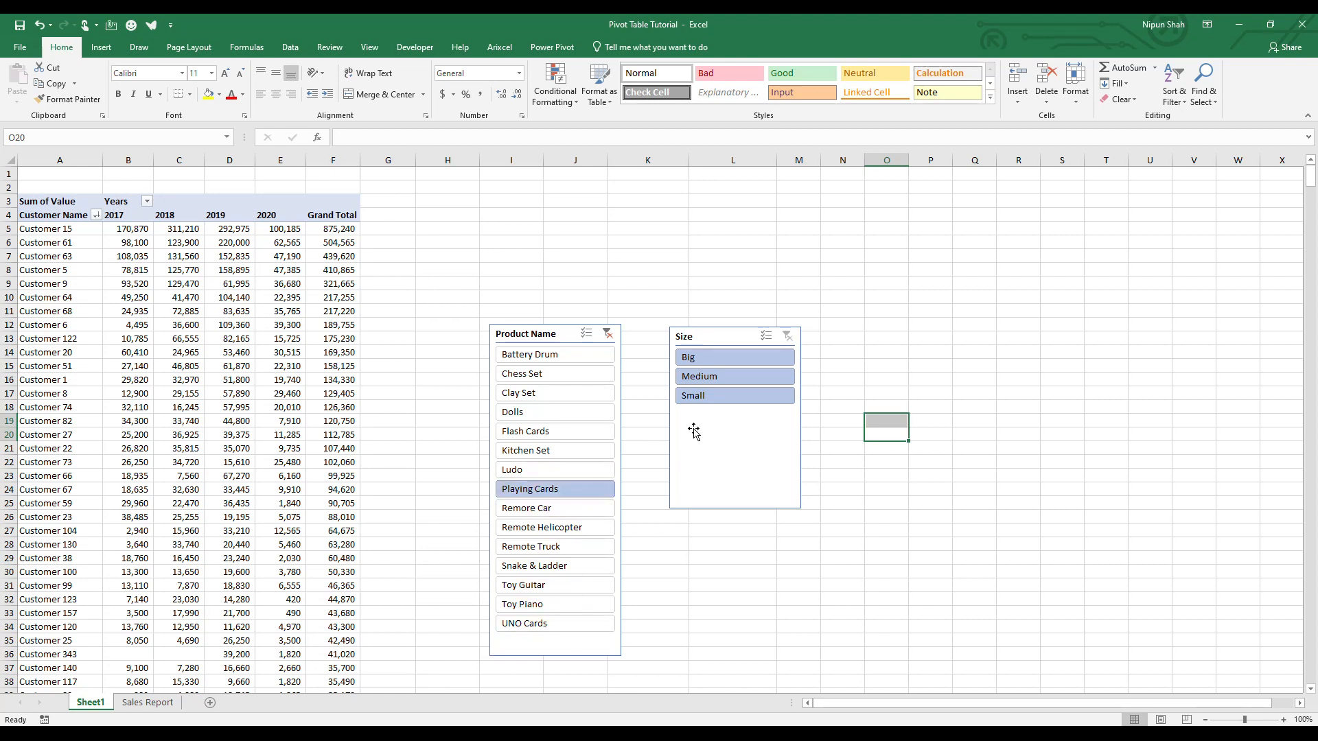
left_click(746, 376)
left_click_drag(76, 230, 322, 546)
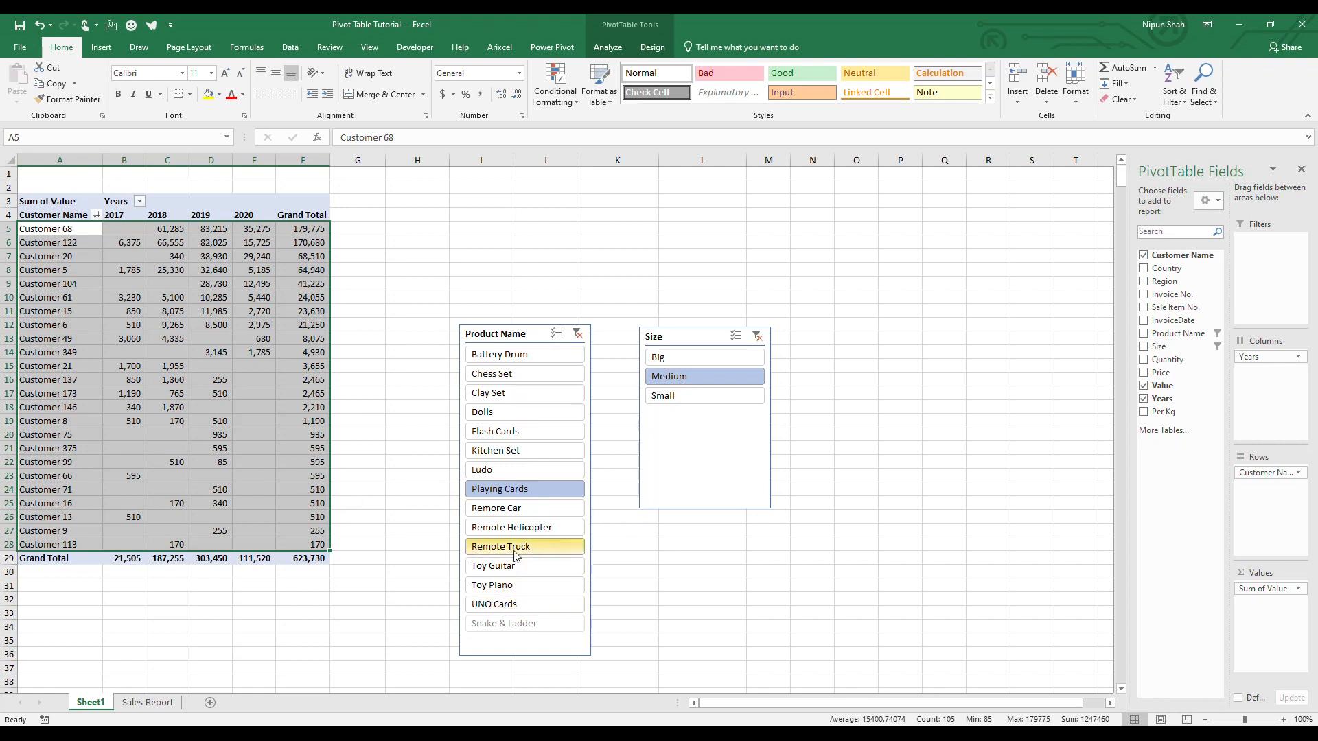
Step: Filter Product Name to Remore Car, Remote Truck and Remote Helicopter together, and clear the Size filter
left_click(520, 508)
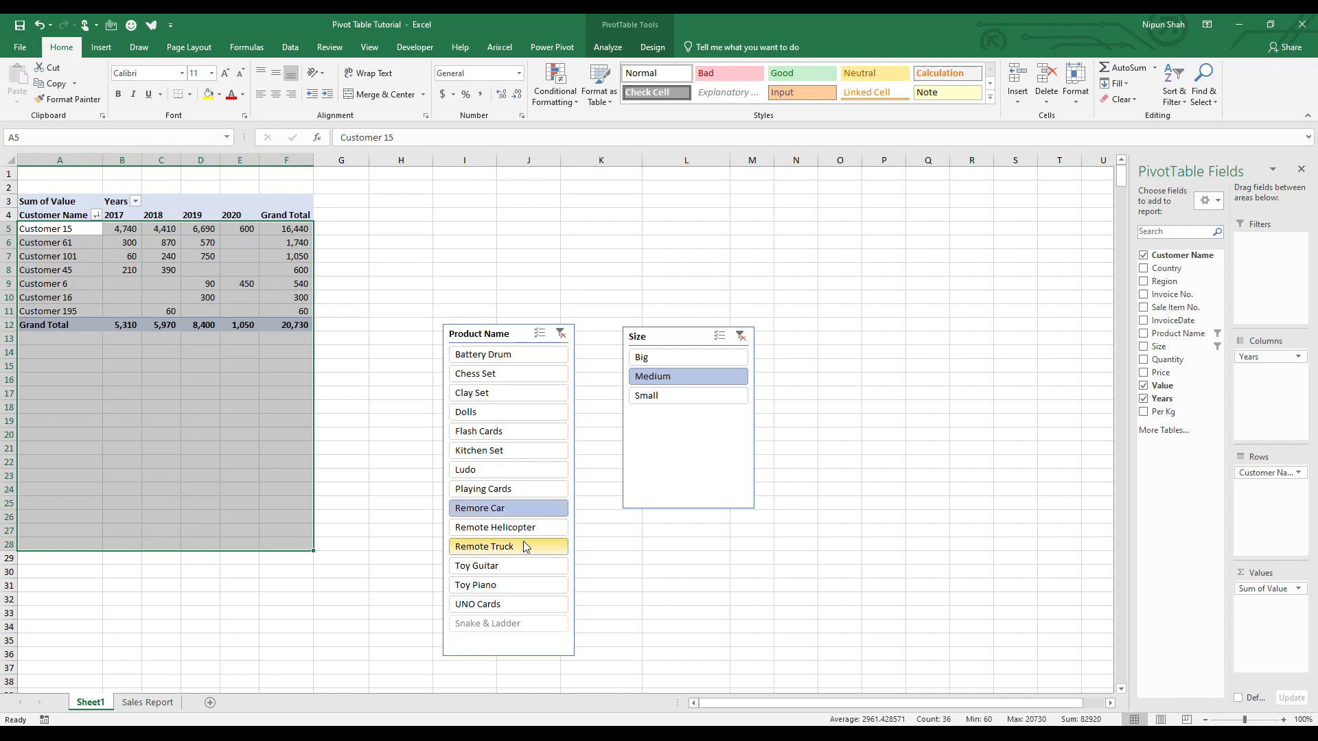
left_click(526, 546, "ctrl")
left_click(534, 533, "ctrl")
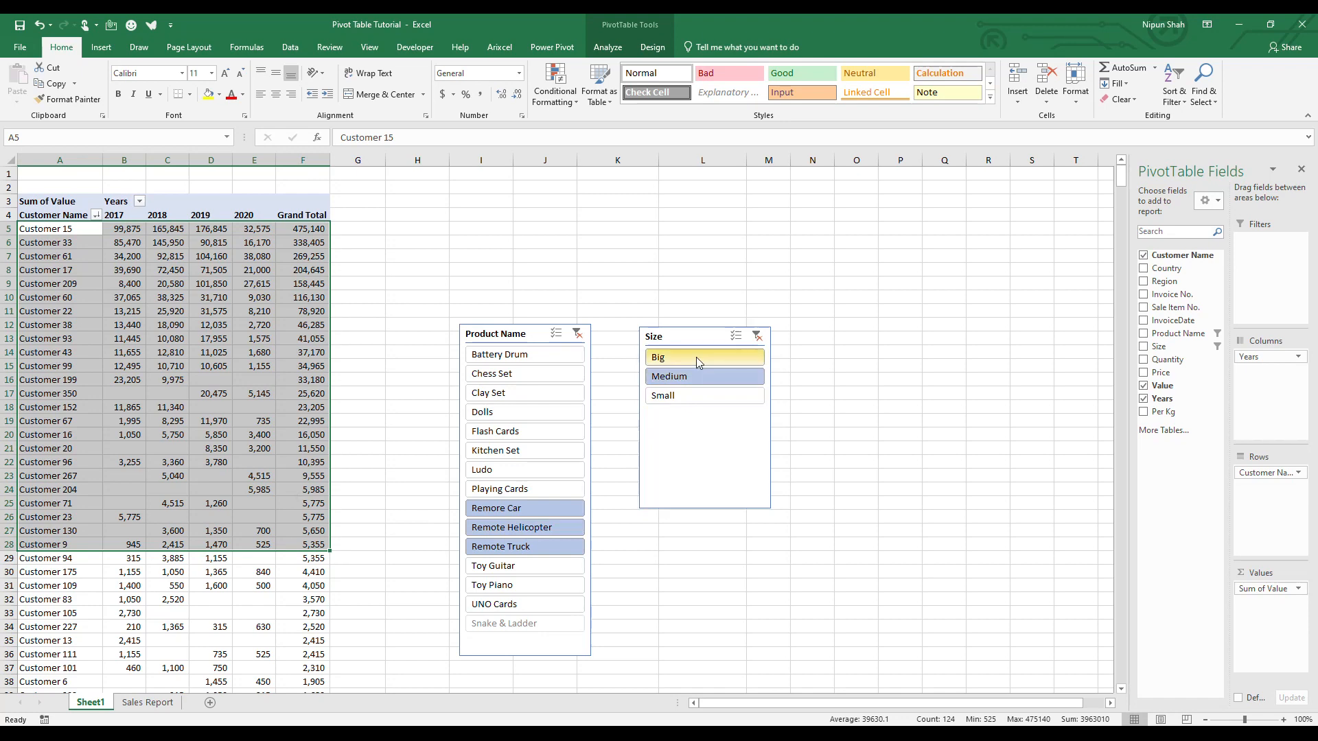
left_click(757, 337)
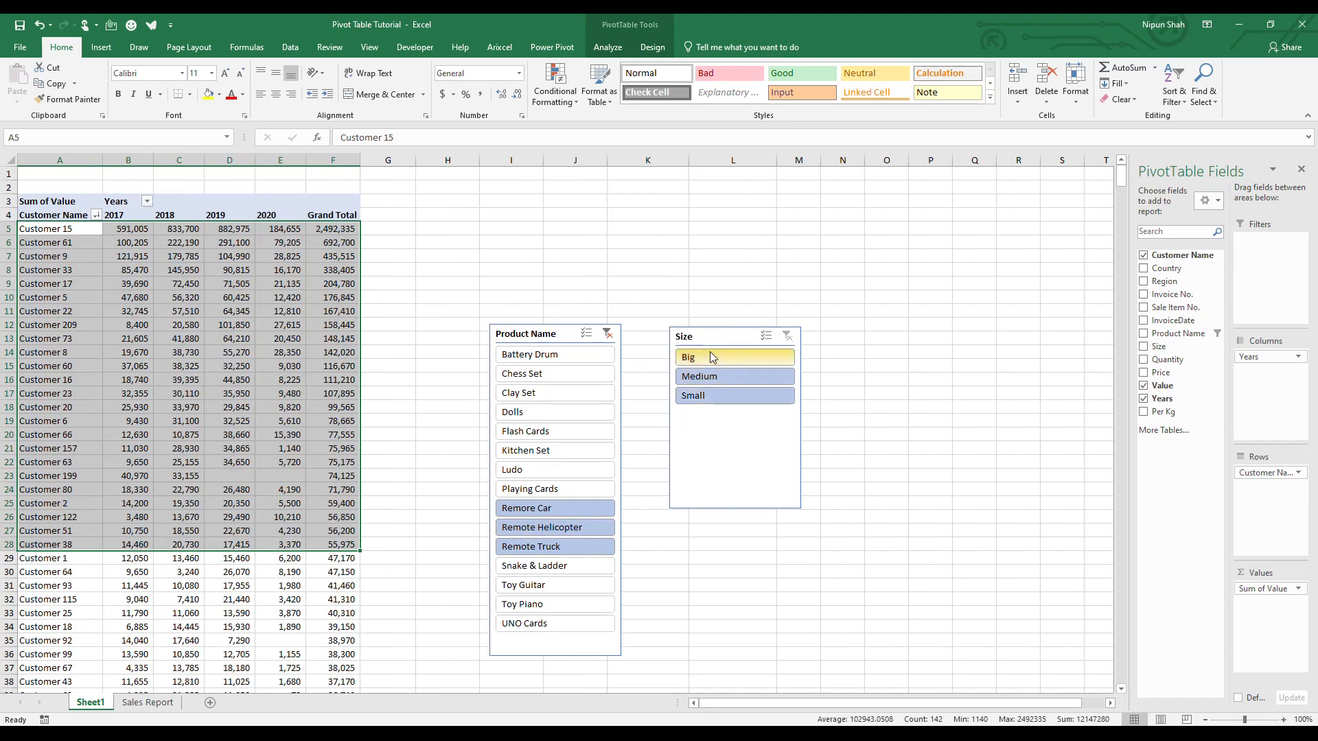
left_click(265, 448)
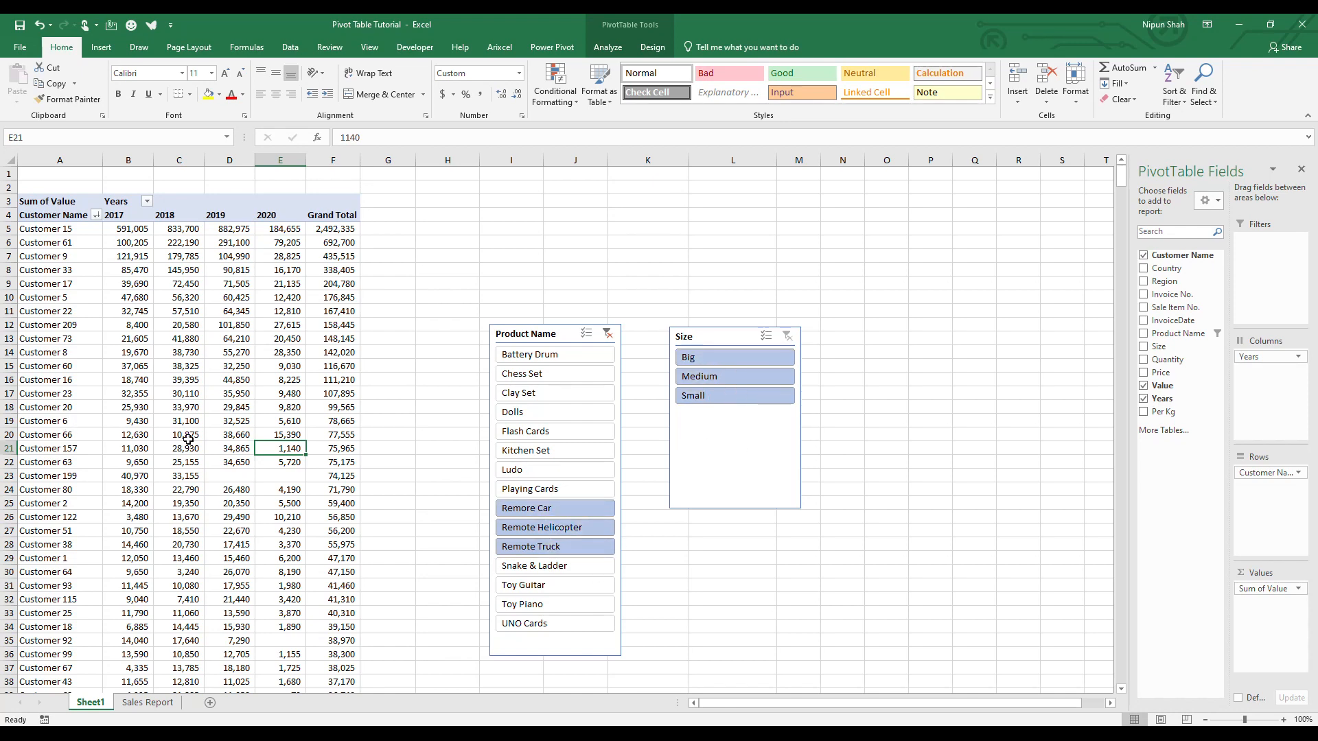
Step: Filter the Size slicer to Big, switch it to Small, and add Big to the selection
left_click(729, 358)
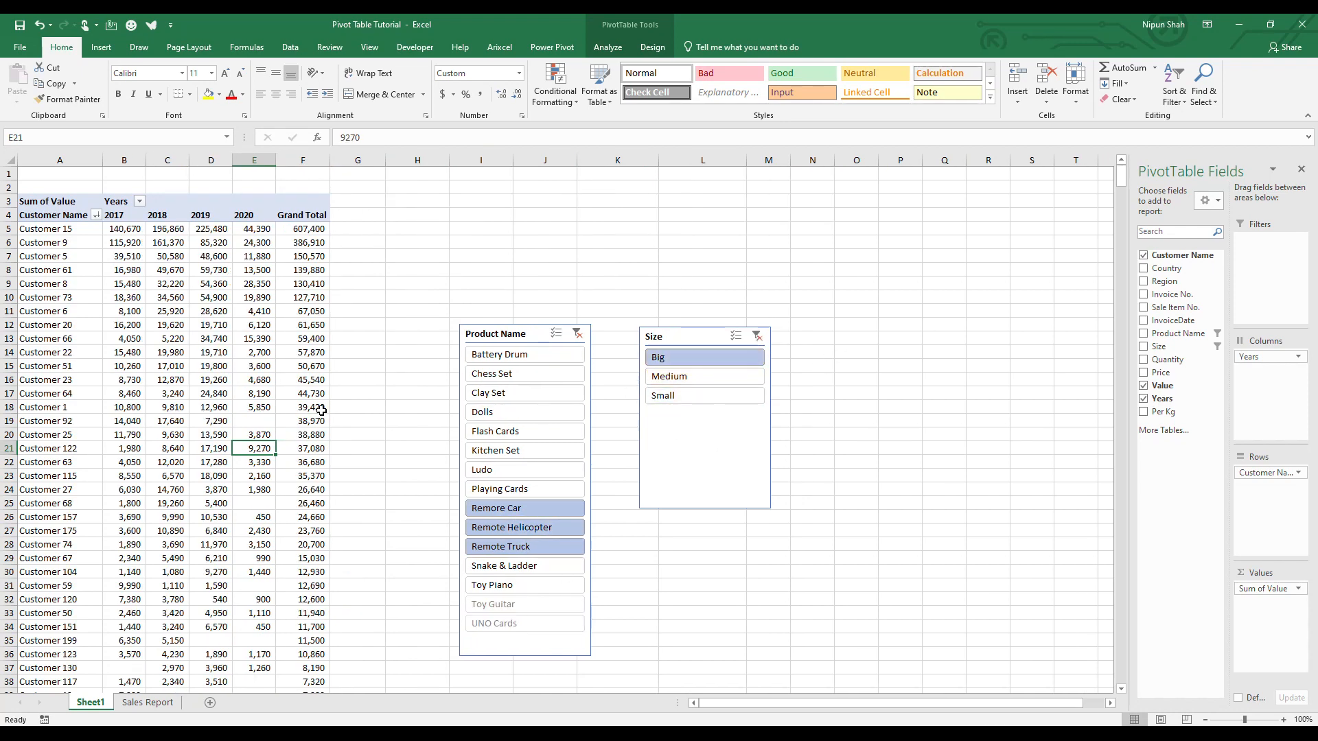
left_click(700, 396)
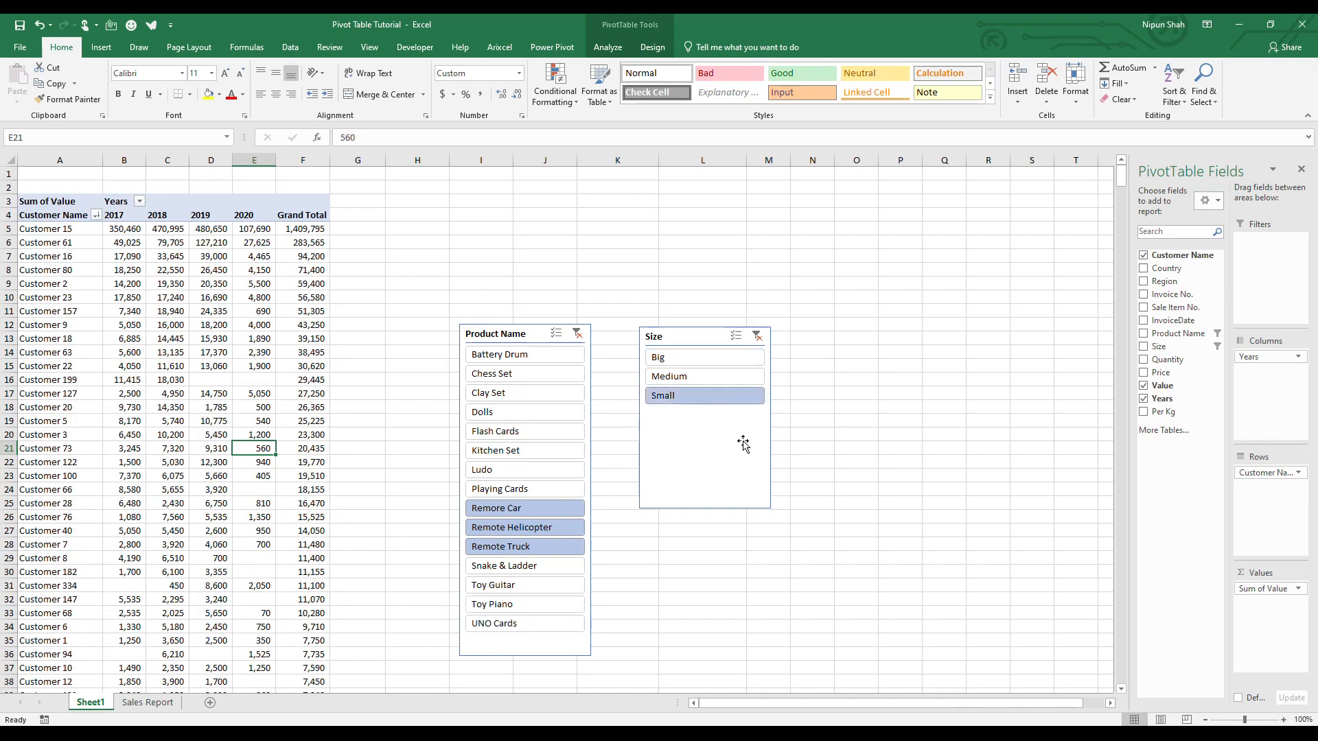
left_click(729, 358, "ctrl")
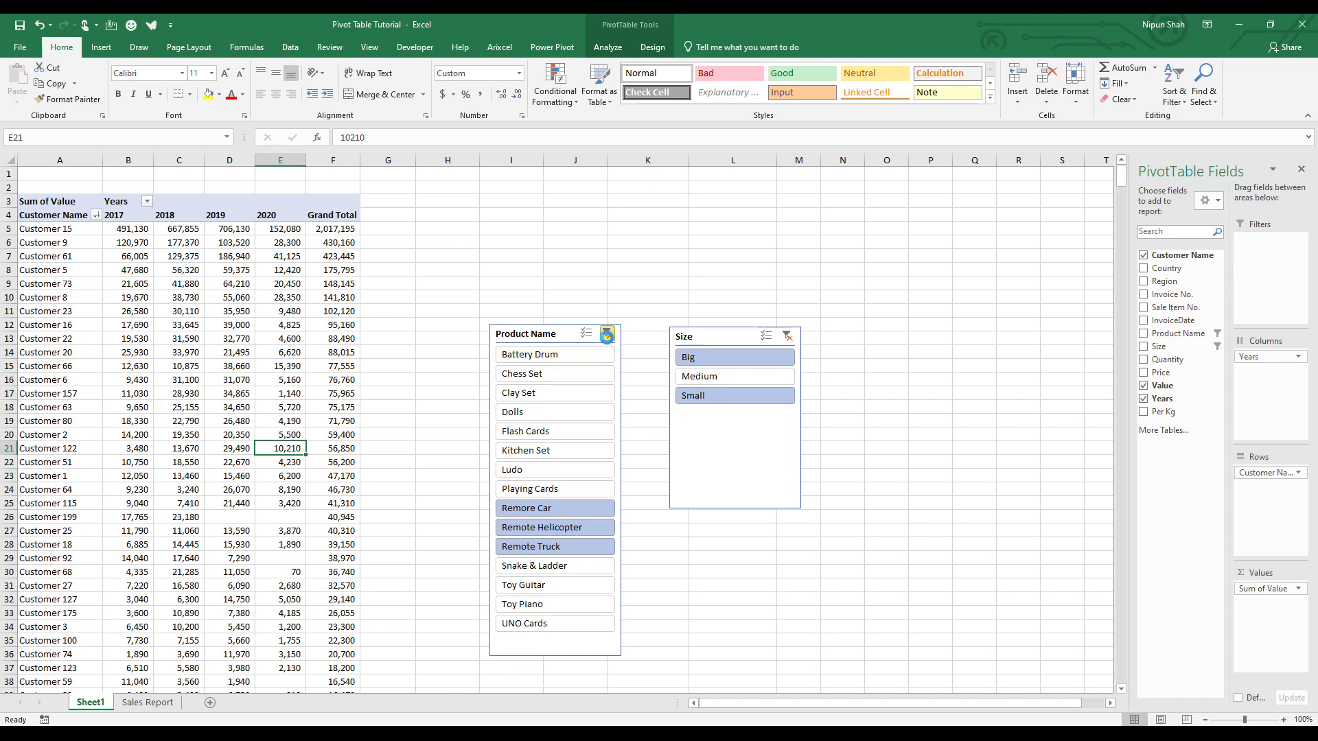
Step: Clear the filters on the Product Name and Size slicers
left_click(607, 335)
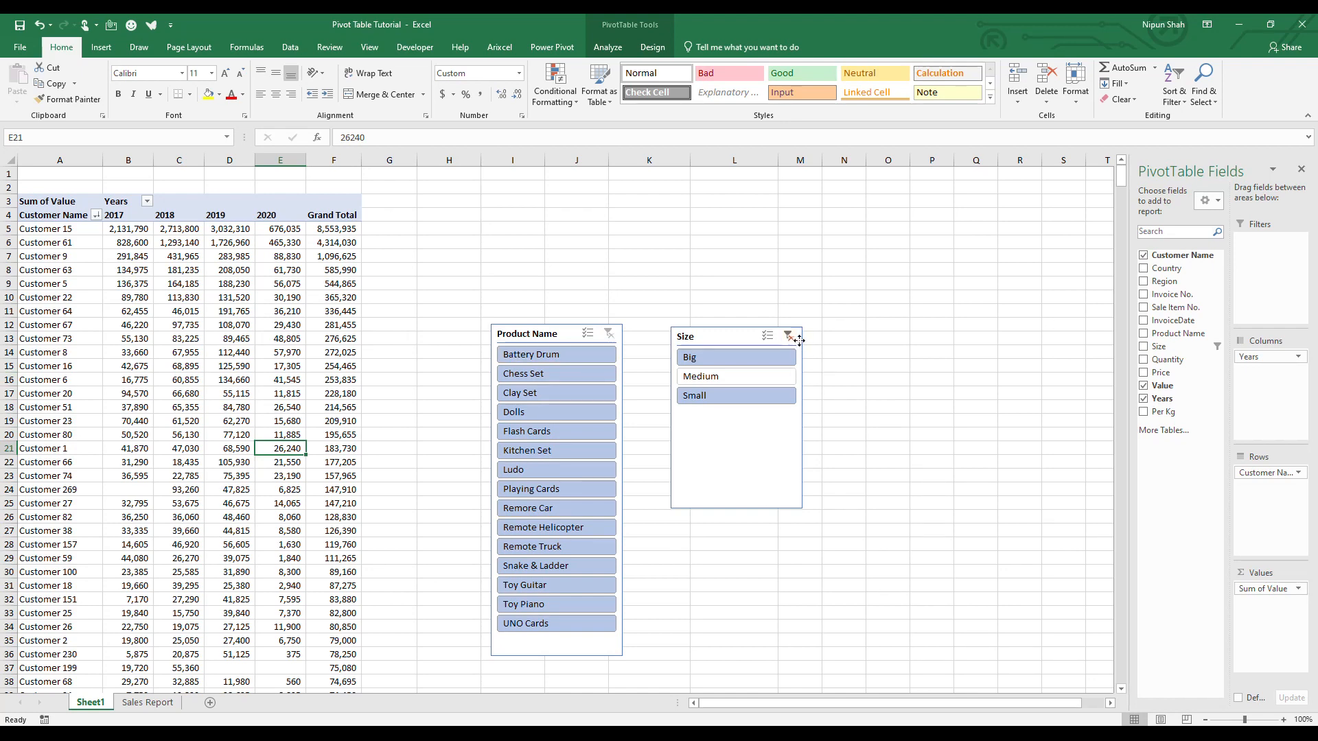
left_click(789, 336)
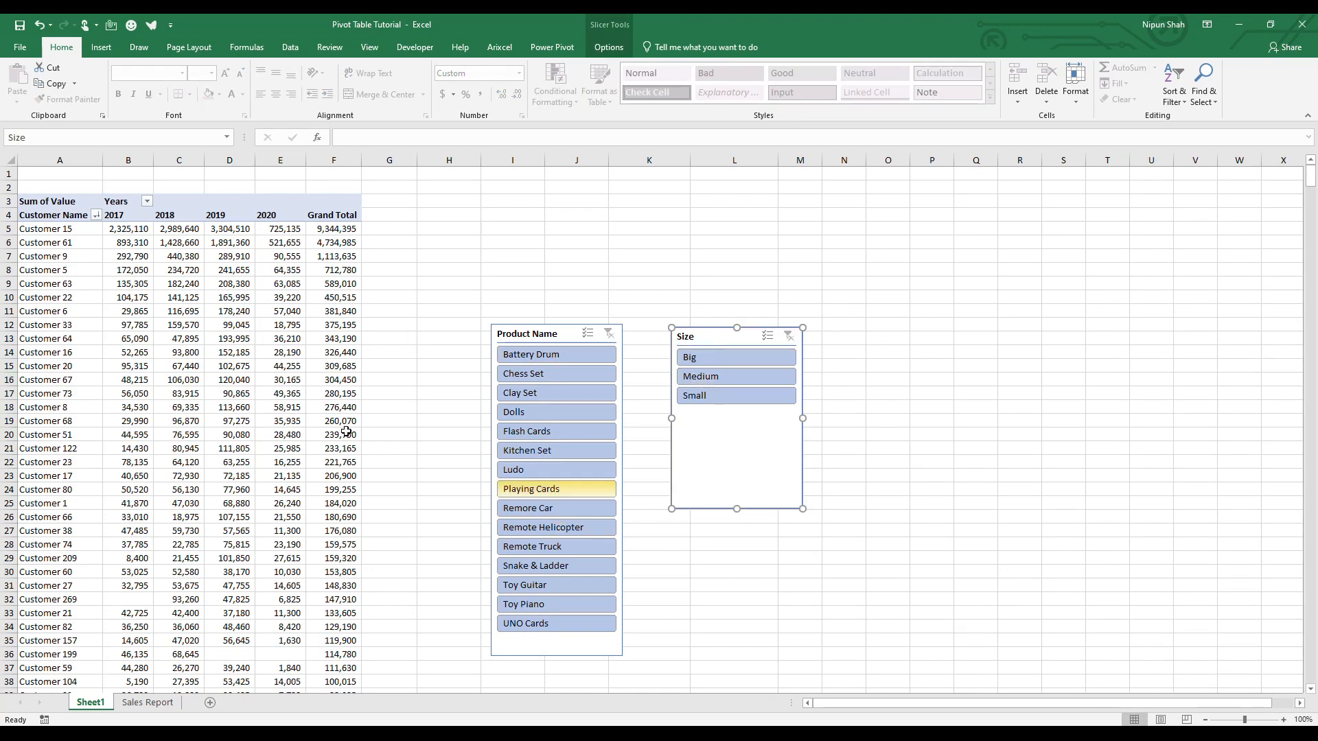
Step: Insert a slicer for the Country field of the PivotTable
left_click(287, 396)
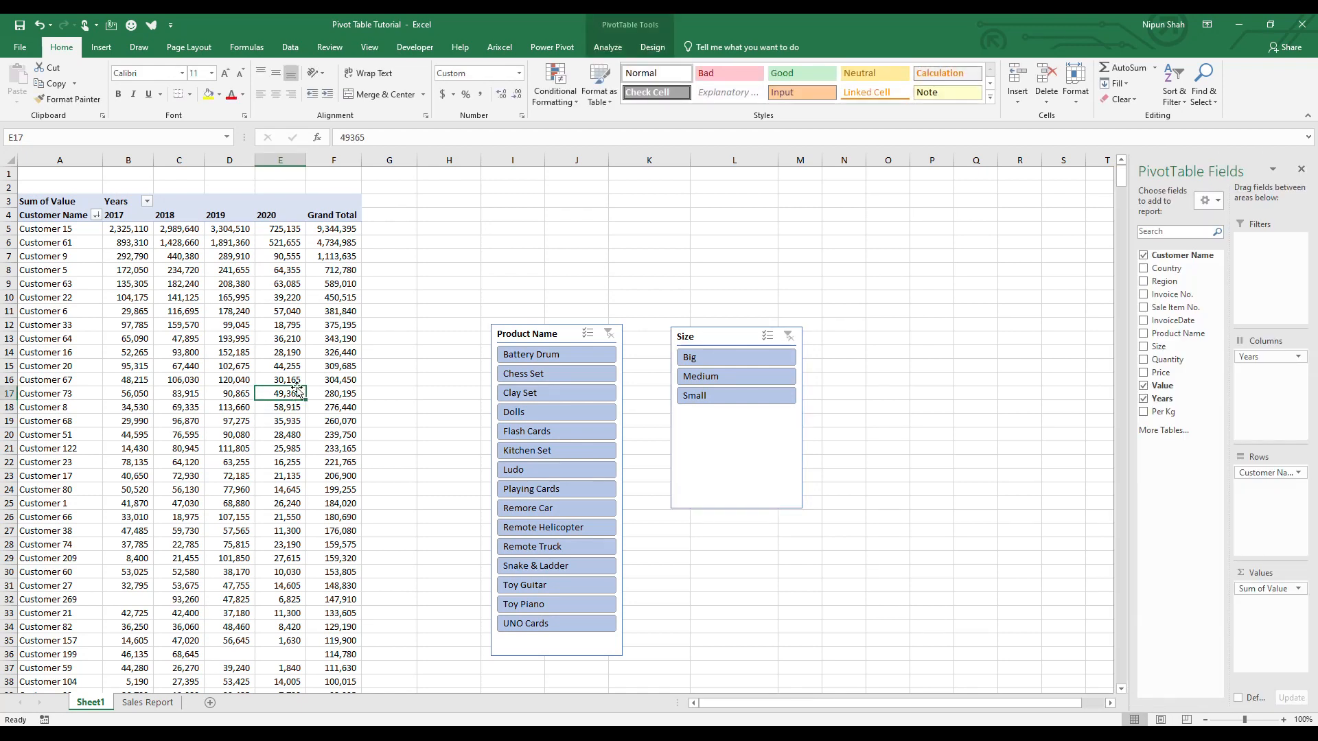
left_click(617, 49)
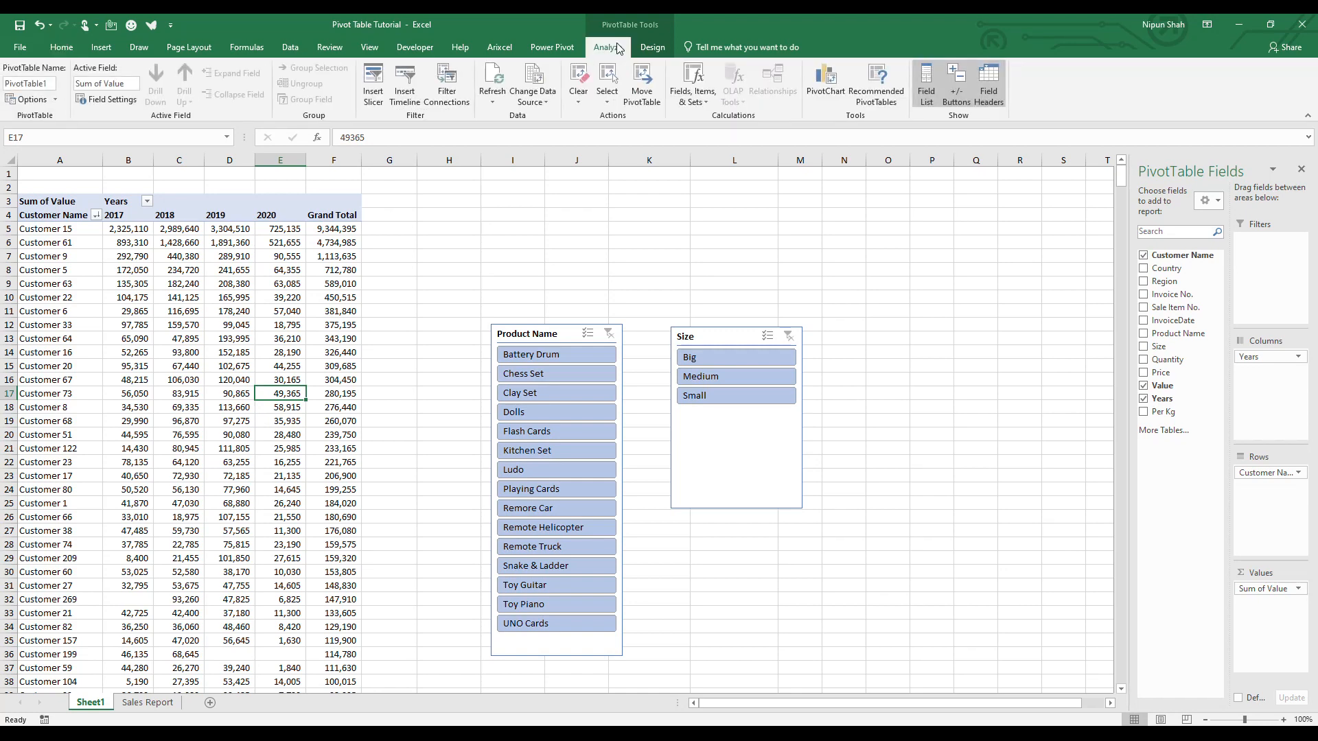
left_click(381, 97)
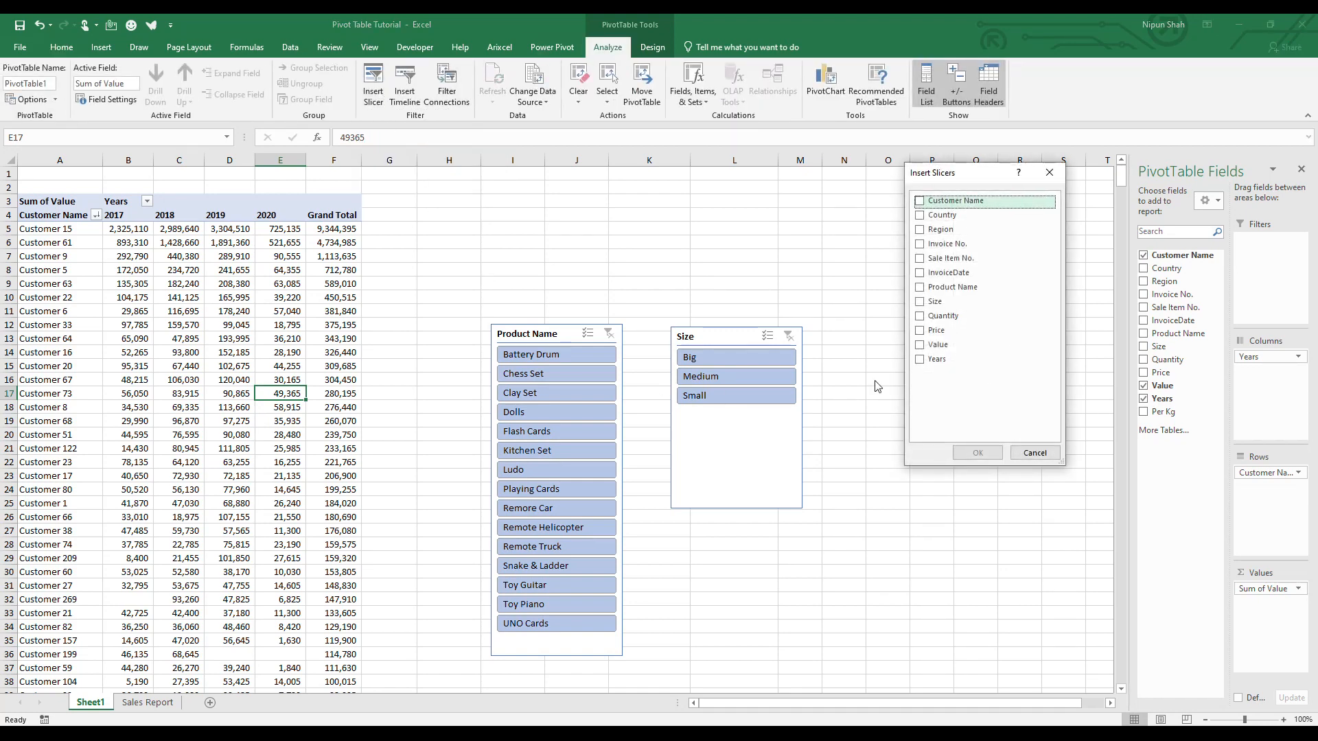
left_click(920, 217)
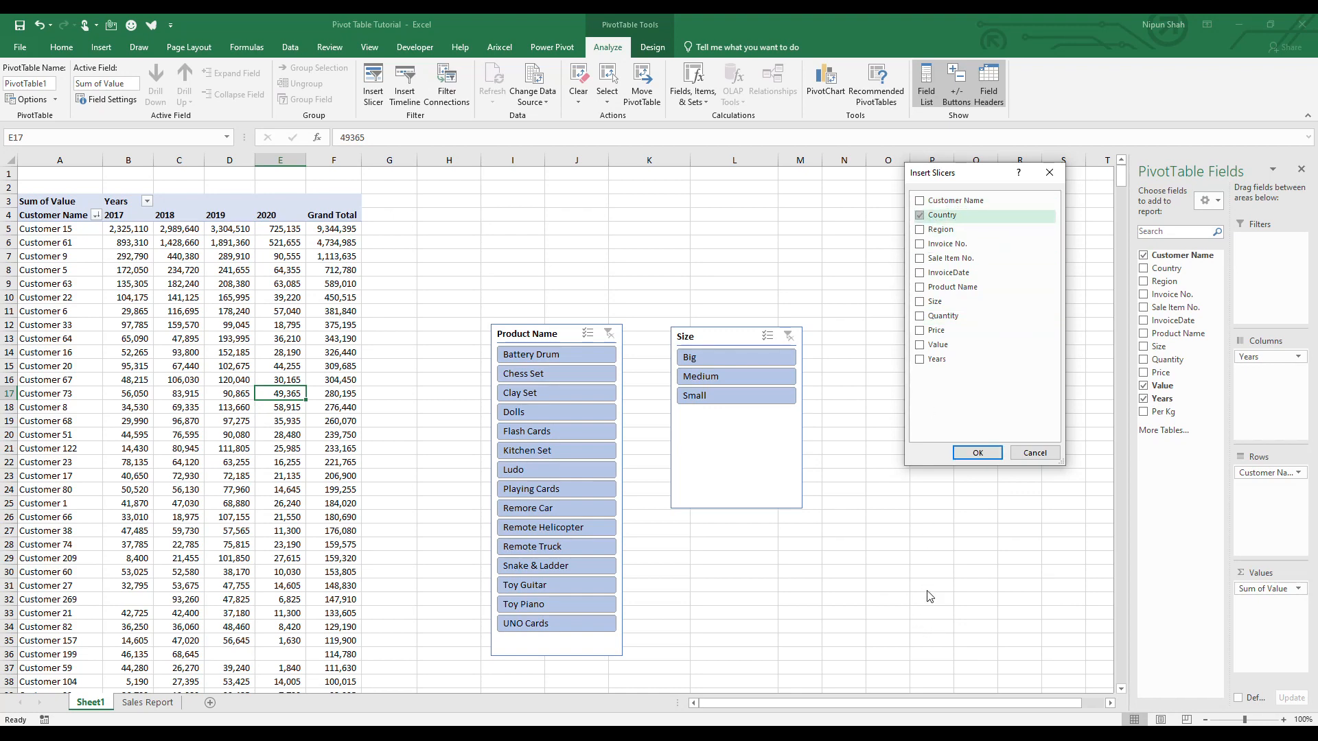
left_click(981, 453)
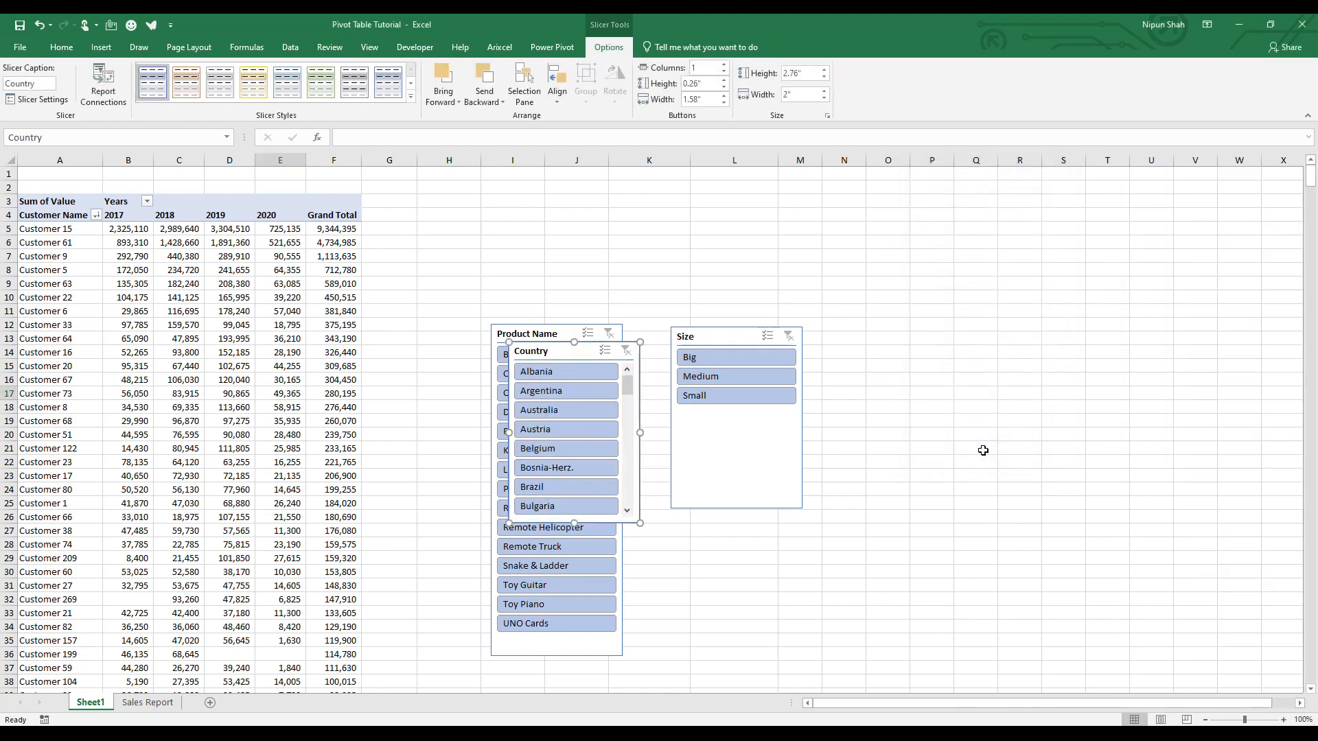
Step: Place the Country slicer beside the Size slicer and enlarge it to about 6.12 inches high and 4.83 inches wide
left_click_drag(574, 347, 918, 177)
left_click_drag(919, 356, 913, 576)
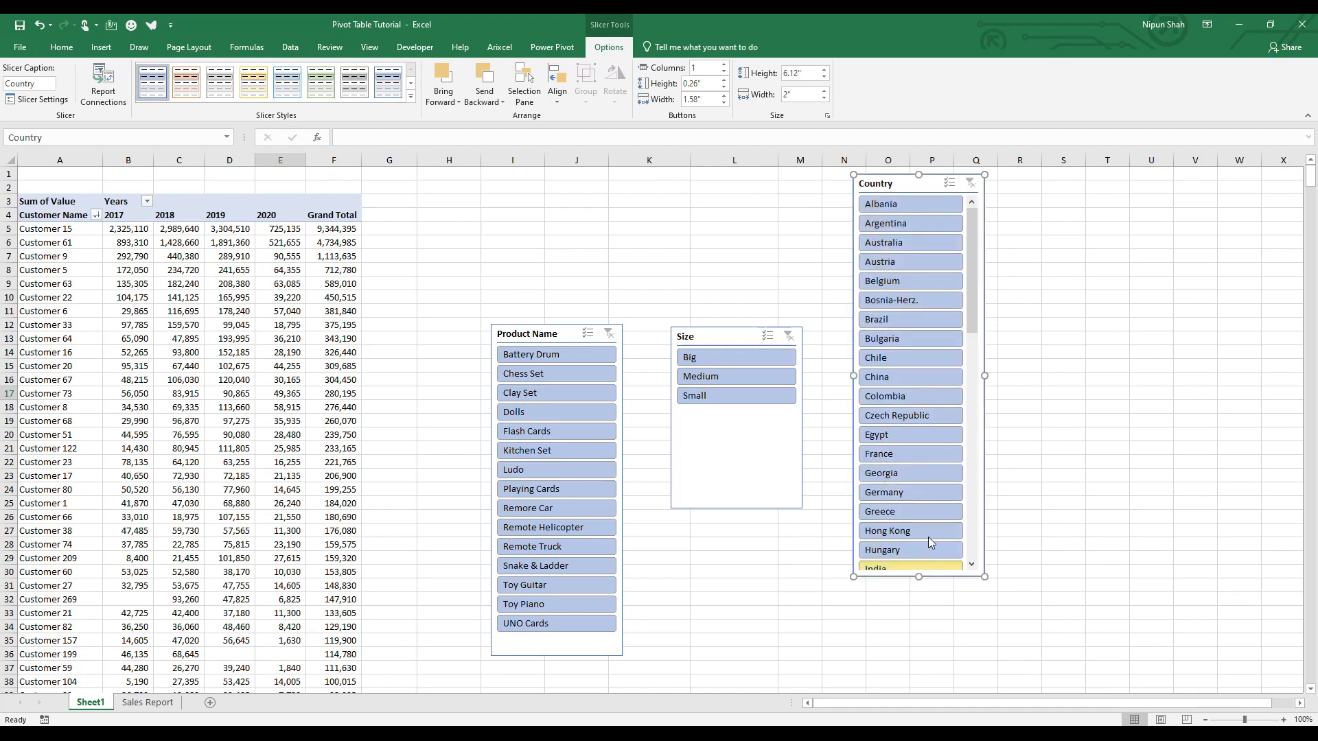
left_click_drag(967, 294, 963, 211)
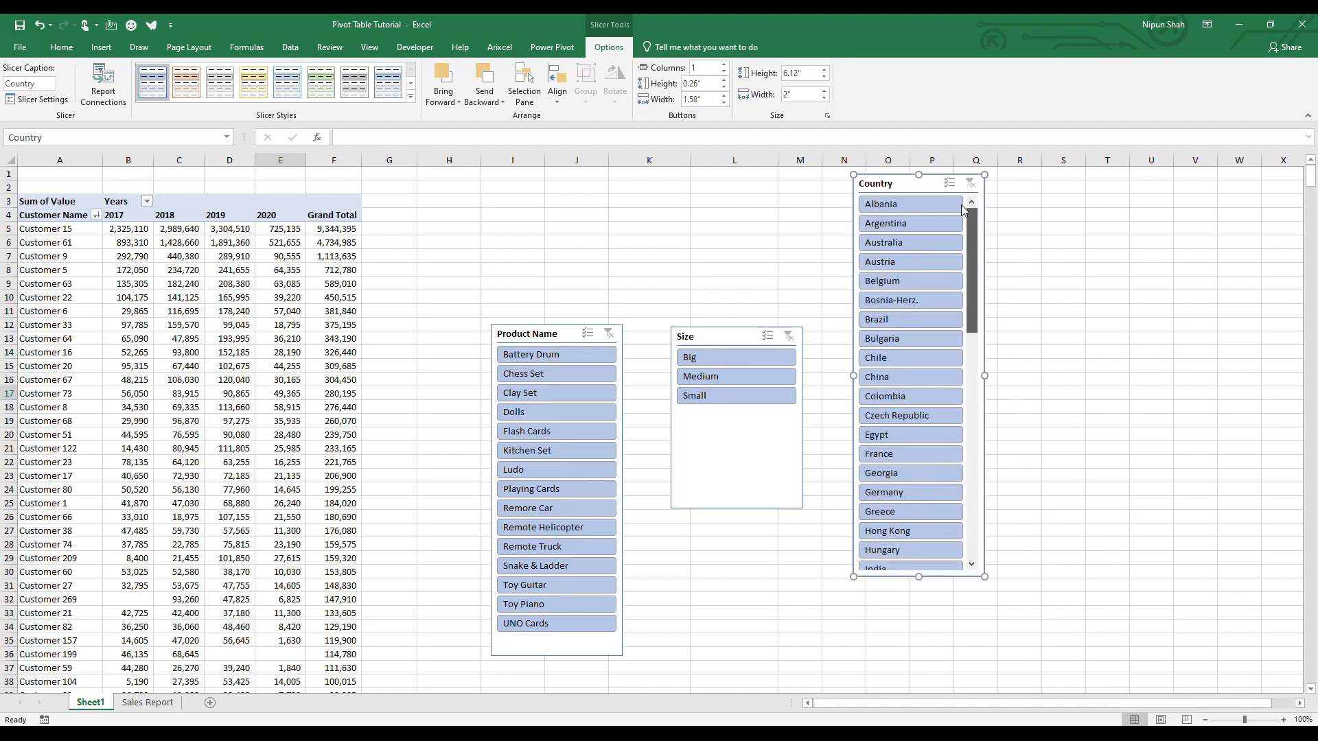
left_click_drag(980, 379, 1171, 376)
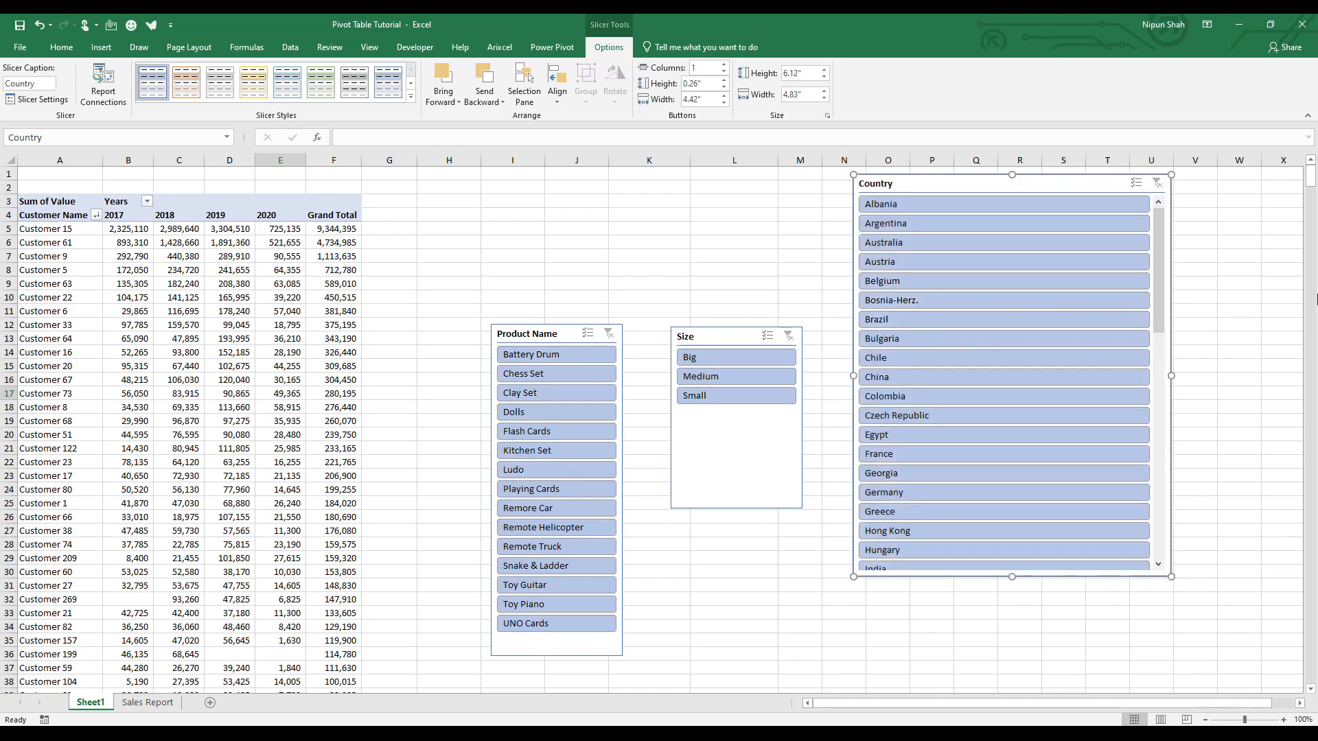
Step: Set the Country slicer's layout to 3 columns in its size and properties settings
right_click(966, 188)
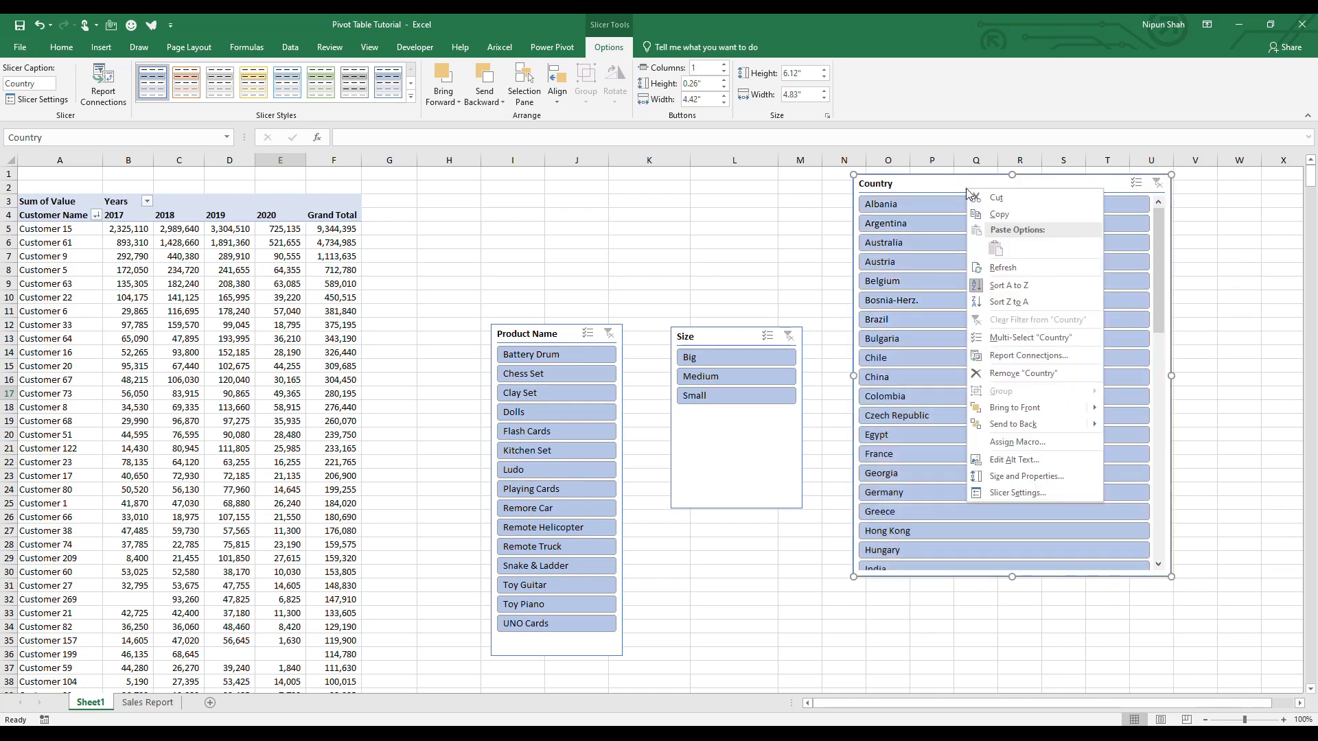
left_click(1011, 477)
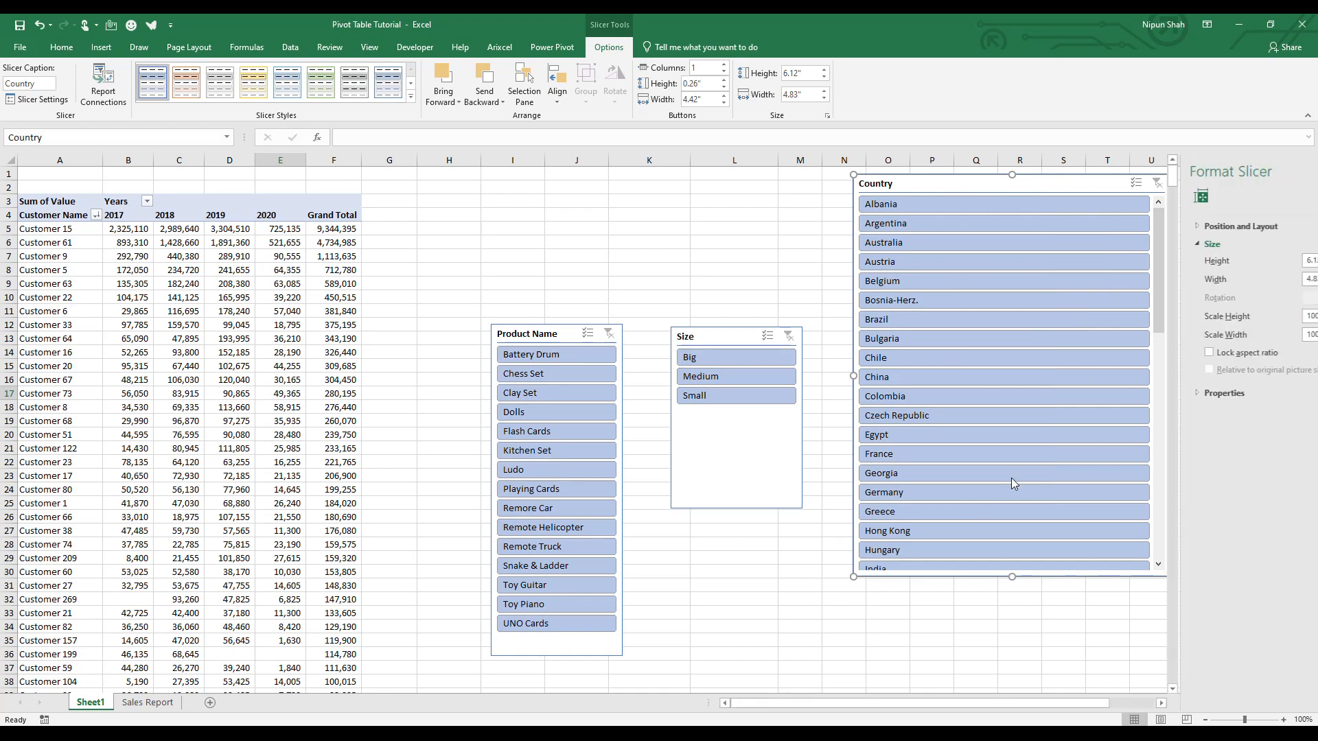
left_click(1145, 227)
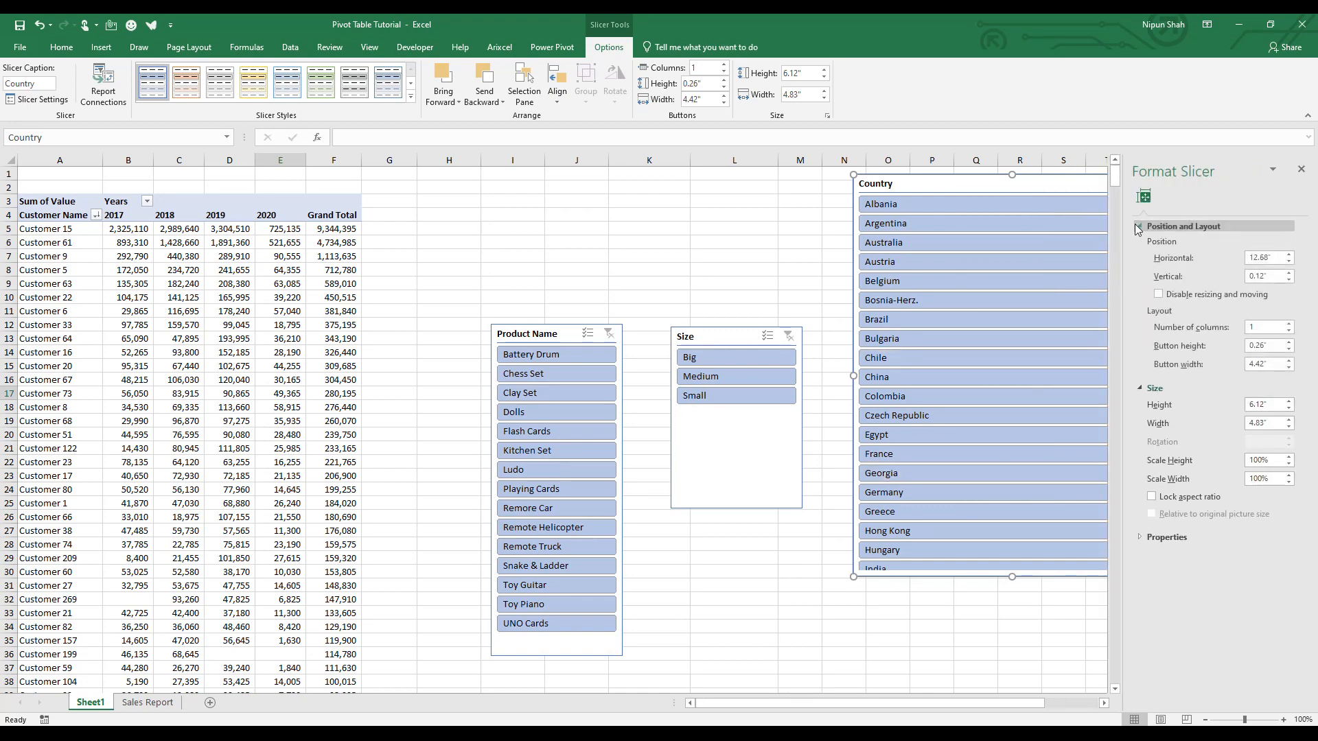
left_click(1262, 327)
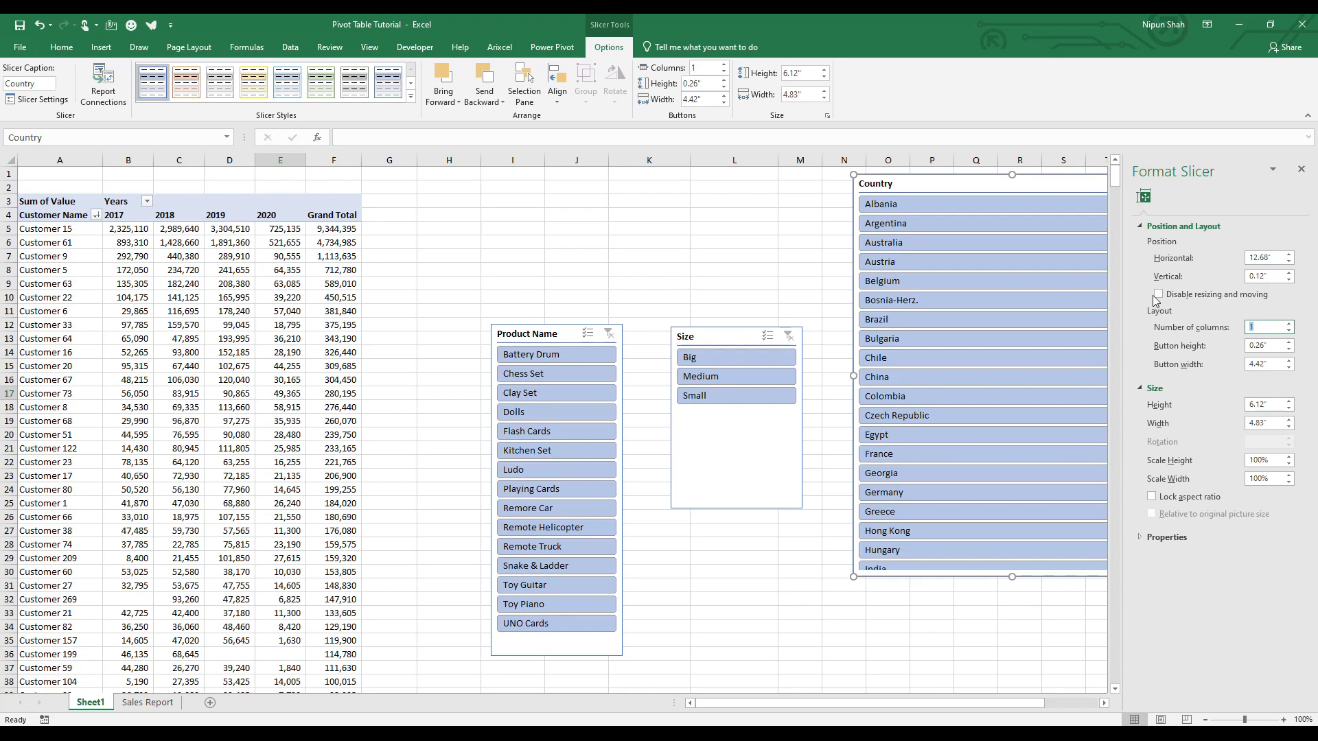
type("3")
key("Return")
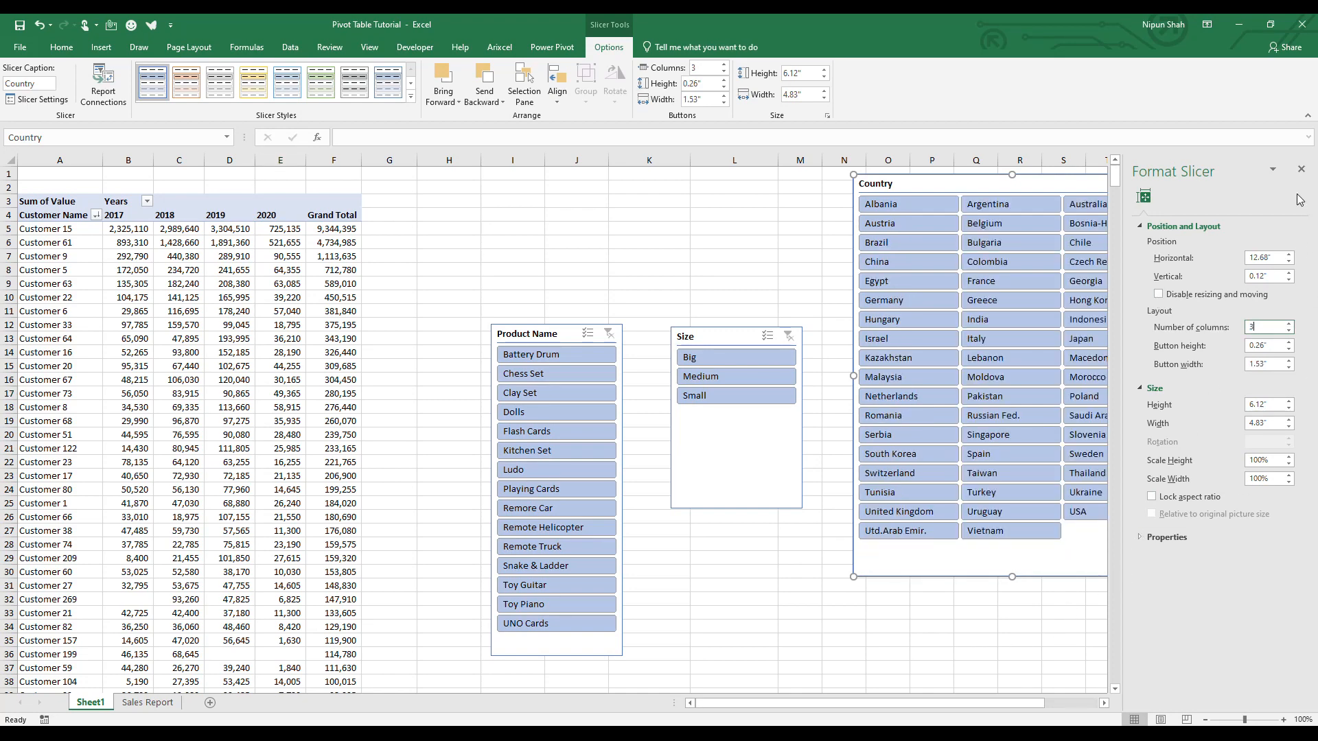
left_click(1302, 170)
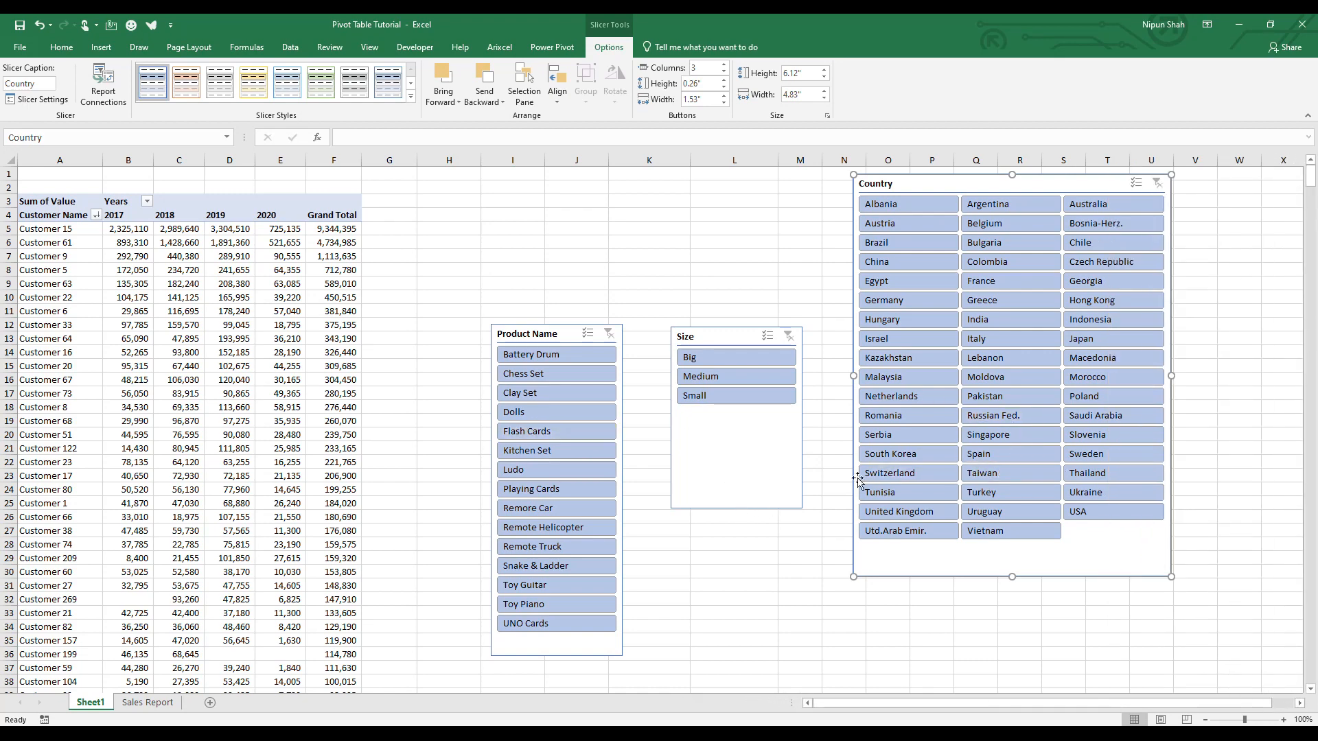
Step: Filter Product Name to the range Kitchen Set through Remote Truck and Country to Bulgaria through Moldova
left_click_drag(549, 450, 538, 548)
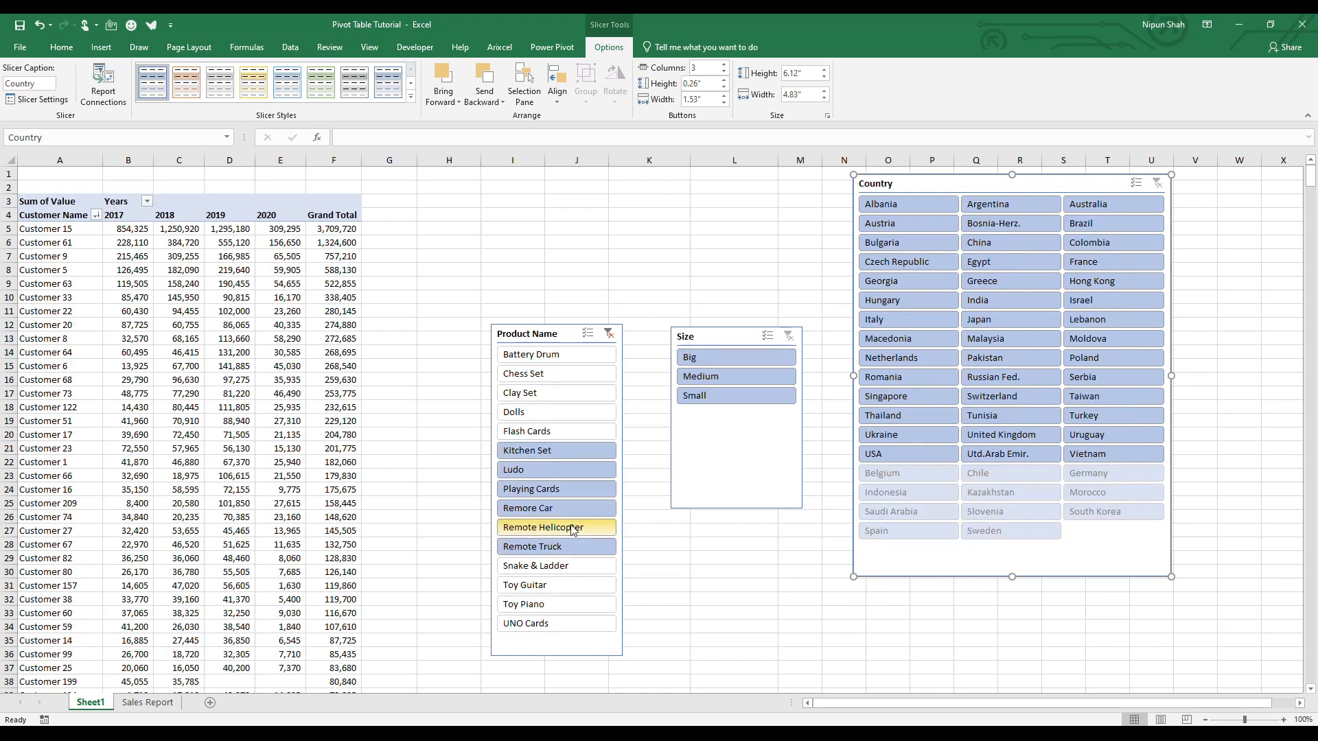
left_click_drag(908, 242, 1117, 338)
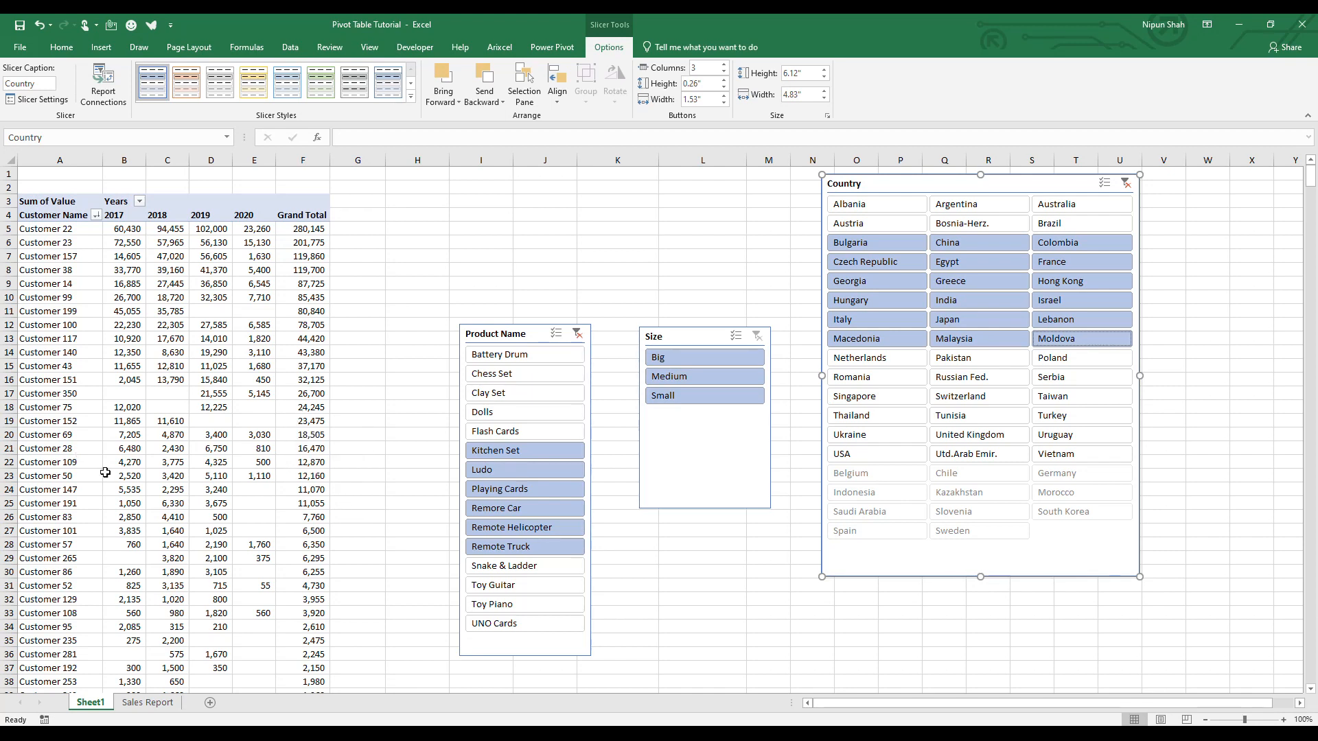
Step: Replace Customer Name with Product Name as the PivotTable's row field
left_click(206, 406)
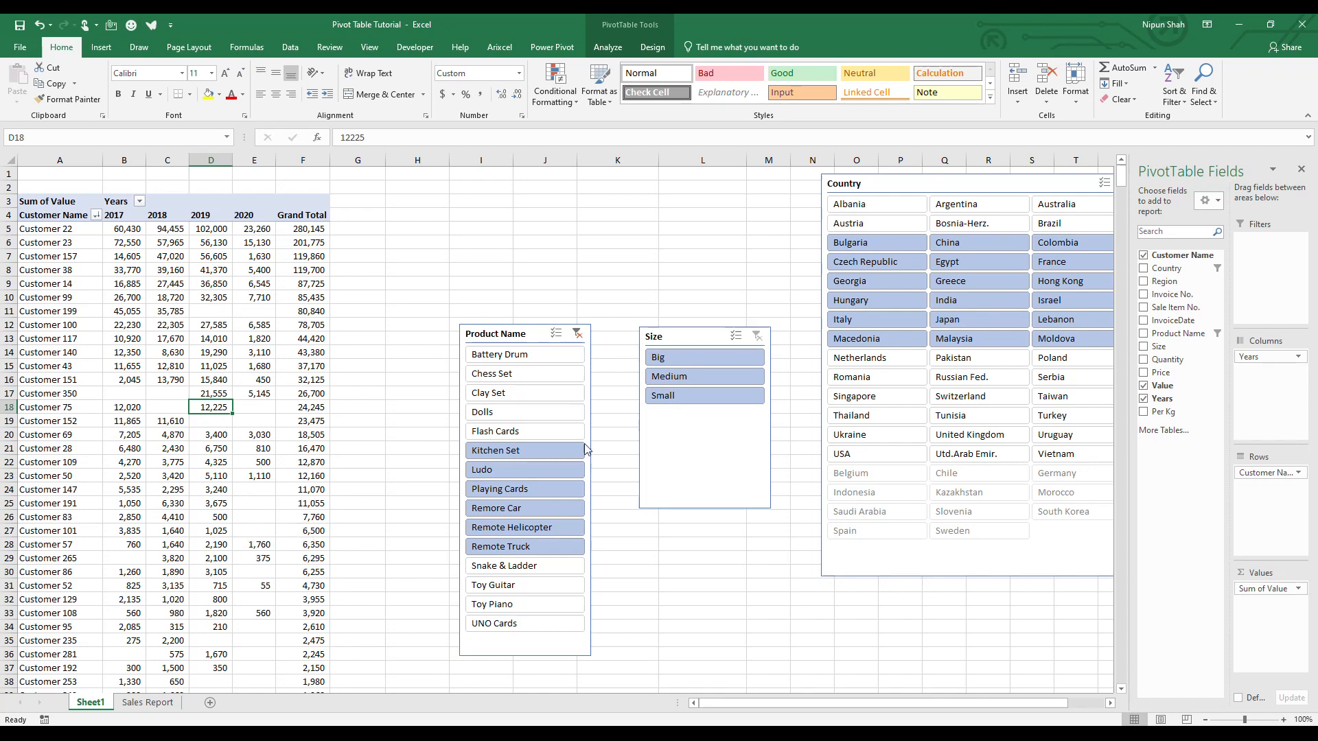
left_click(1266, 474)
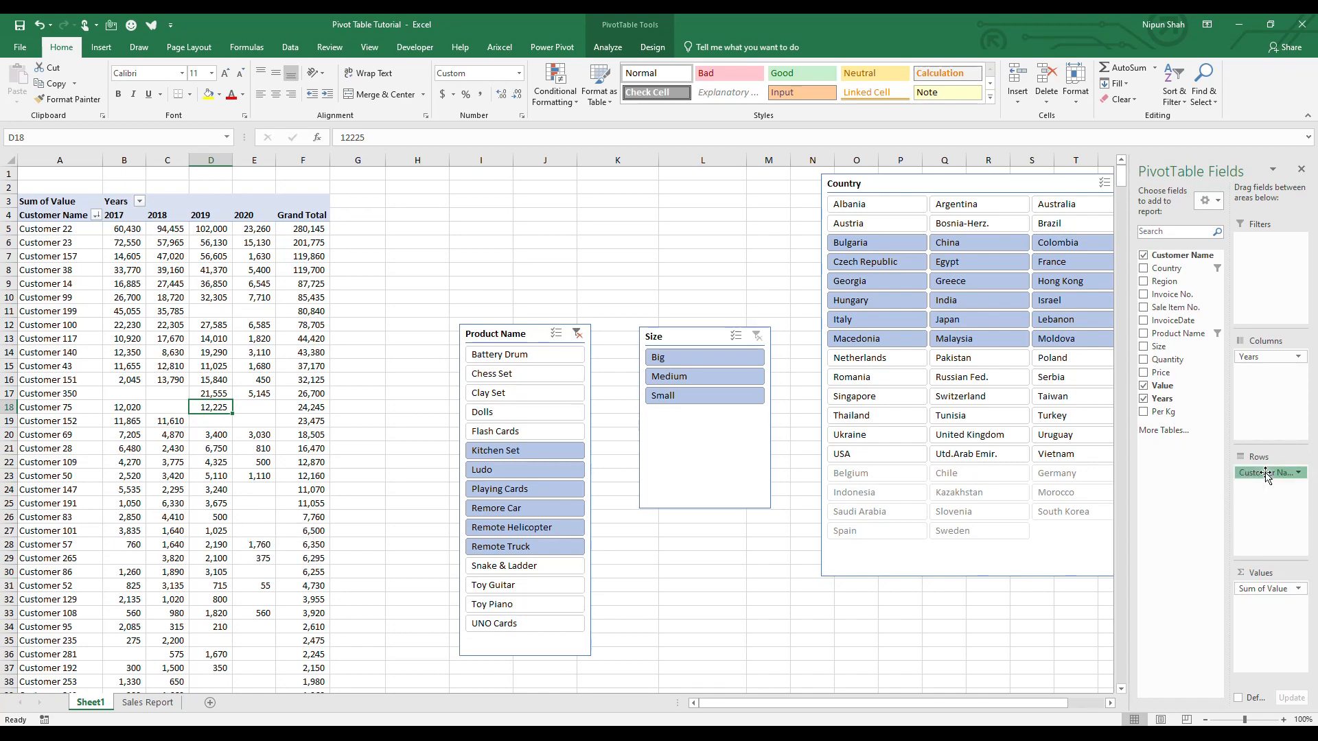
left_click_drag(1267, 474, 734, 569)
left_click_drag(1178, 334, 1282, 500)
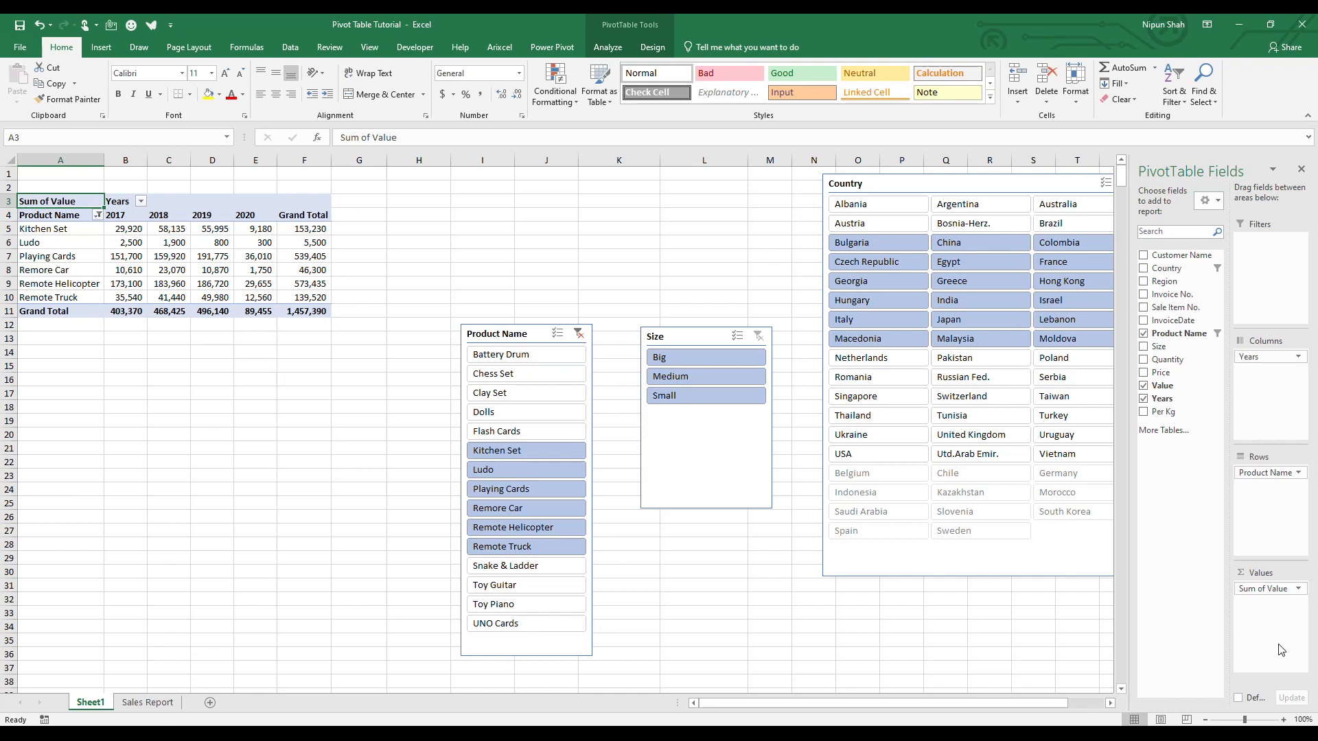
Step: Replace Sum of Value with the Quantity field in the PivotTable's values
left_click(1277, 590)
left_click_drag(1278, 591, 630, 231)
left_click_drag(1180, 369, 1280, 592)
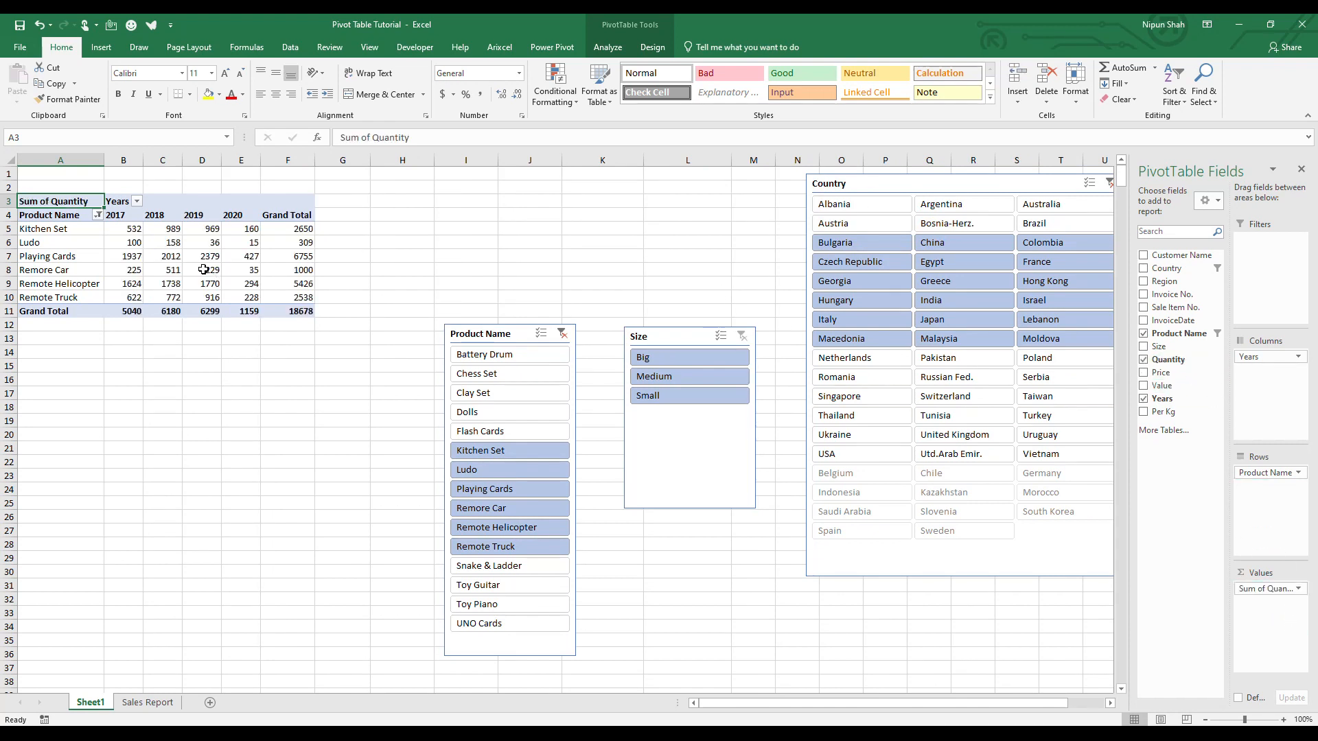
Step: Clear the Product Name and Country slicer filters and select all the quantity figures in B5:F20
left_click(562, 334)
left_click(1110, 184)
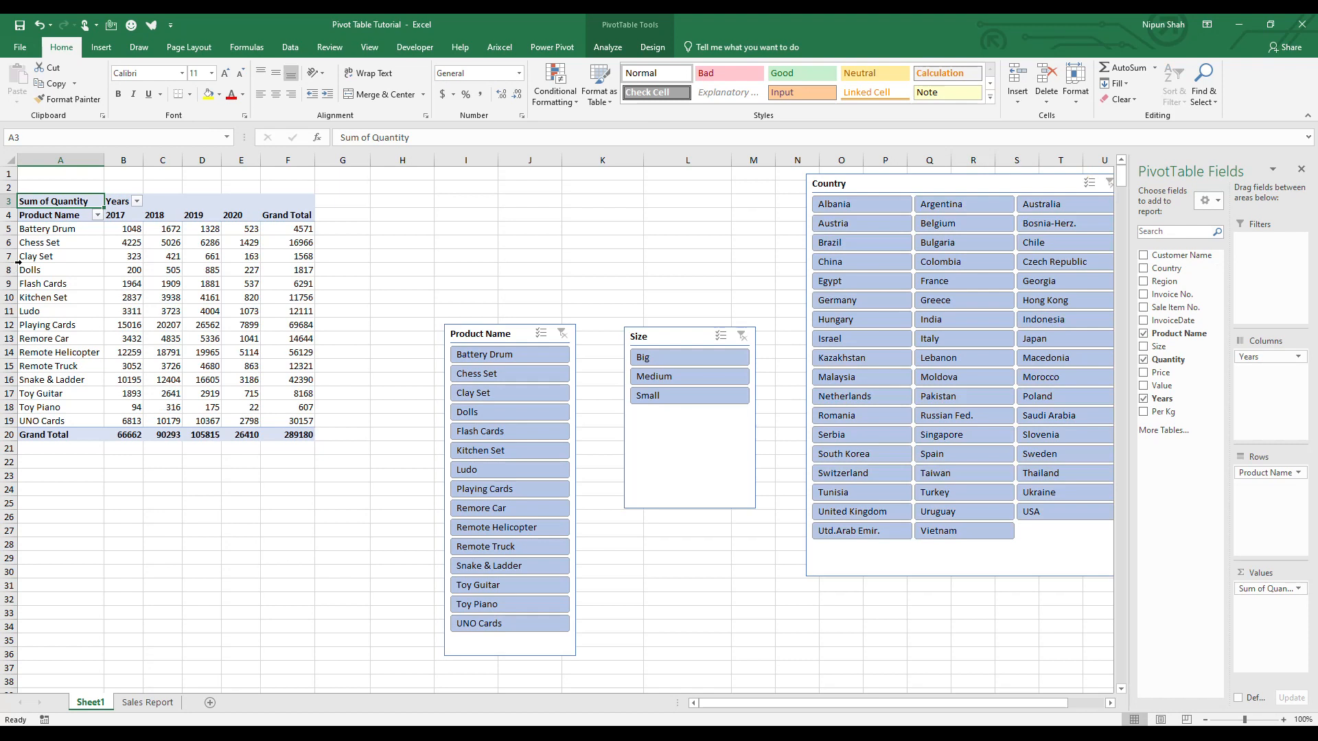
left_click_drag(156, 229, 302, 435)
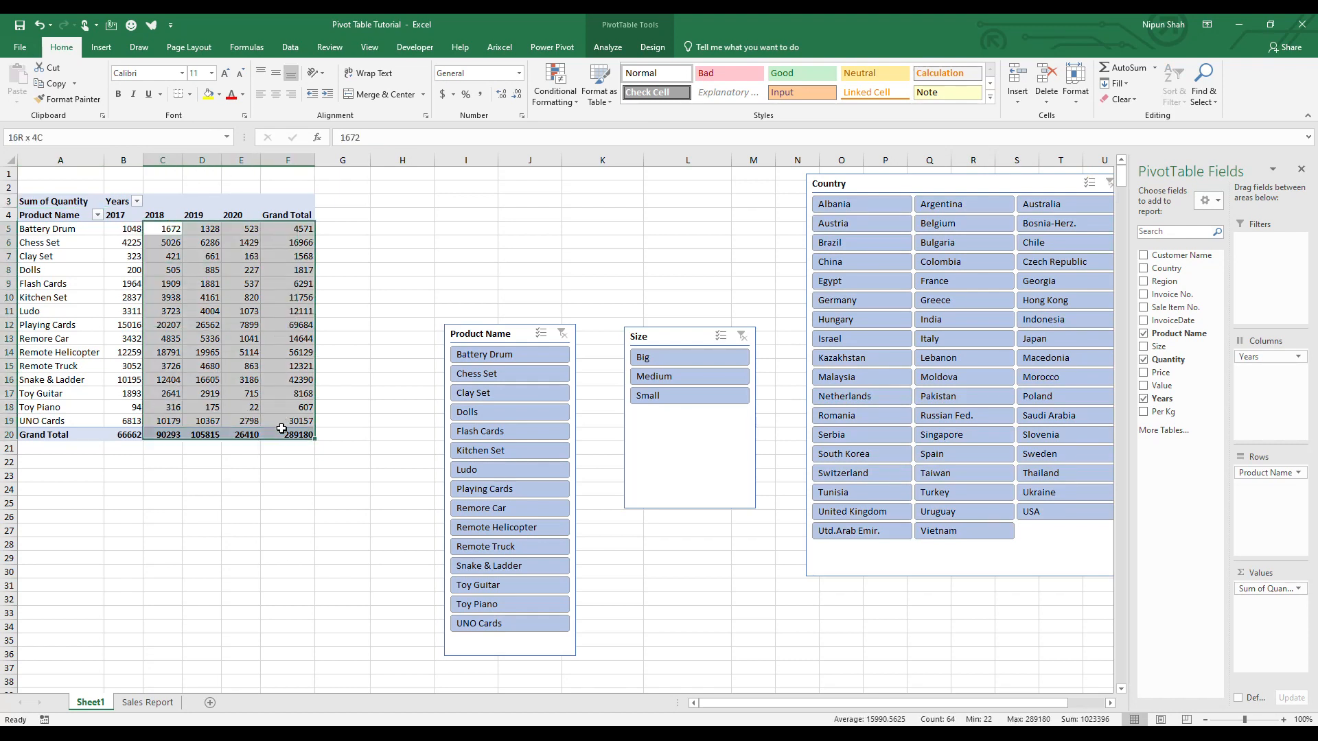
left_click_drag(132, 230, 302, 434)
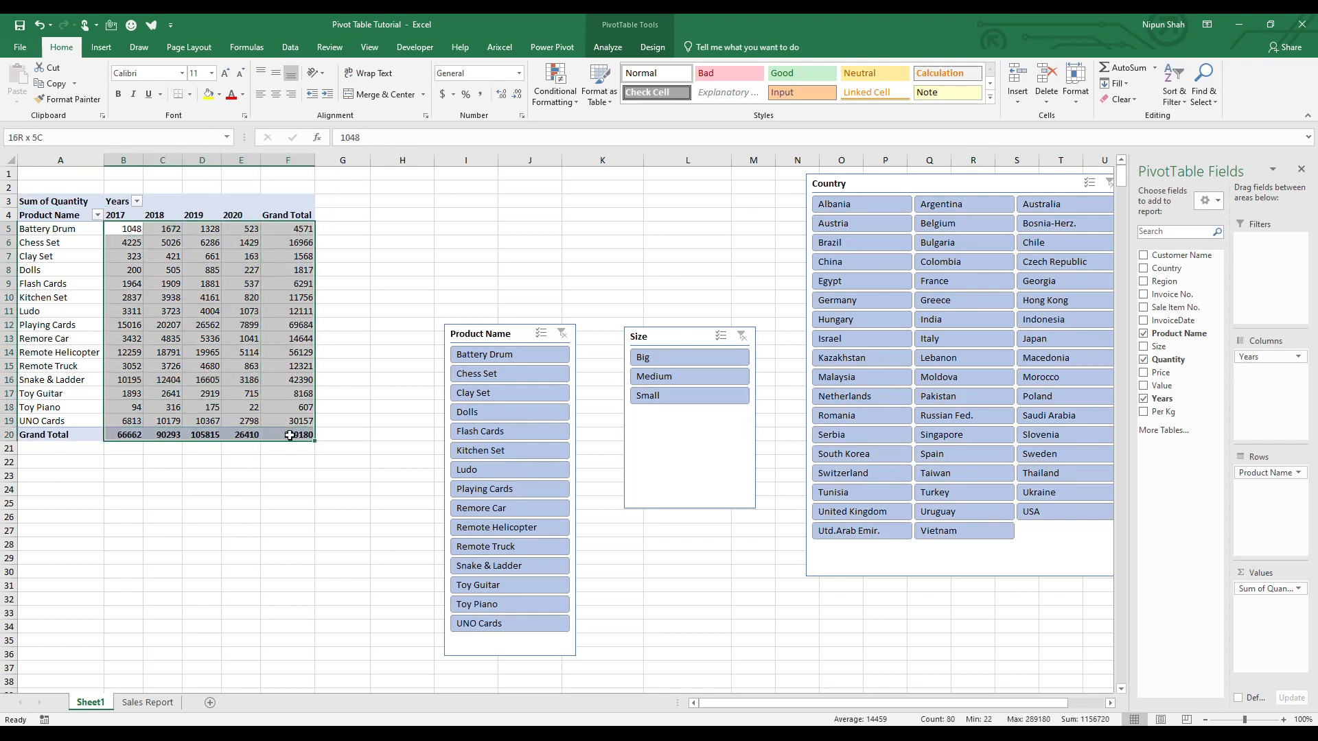
Step: Format the selected quantity figures with thousands separators and no decimal places
left_click(480, 94)
left_click(517, 94)
left_click(517, 94)
Step: Move the Product Name, Size and Country slicers into a row below the PivotTable, starting around row 24
left_click_drag(553, 335, 452, 506)
left_click_drag(714, 338, 591, 508)
left_click_drag(942, 183, 807, 502)
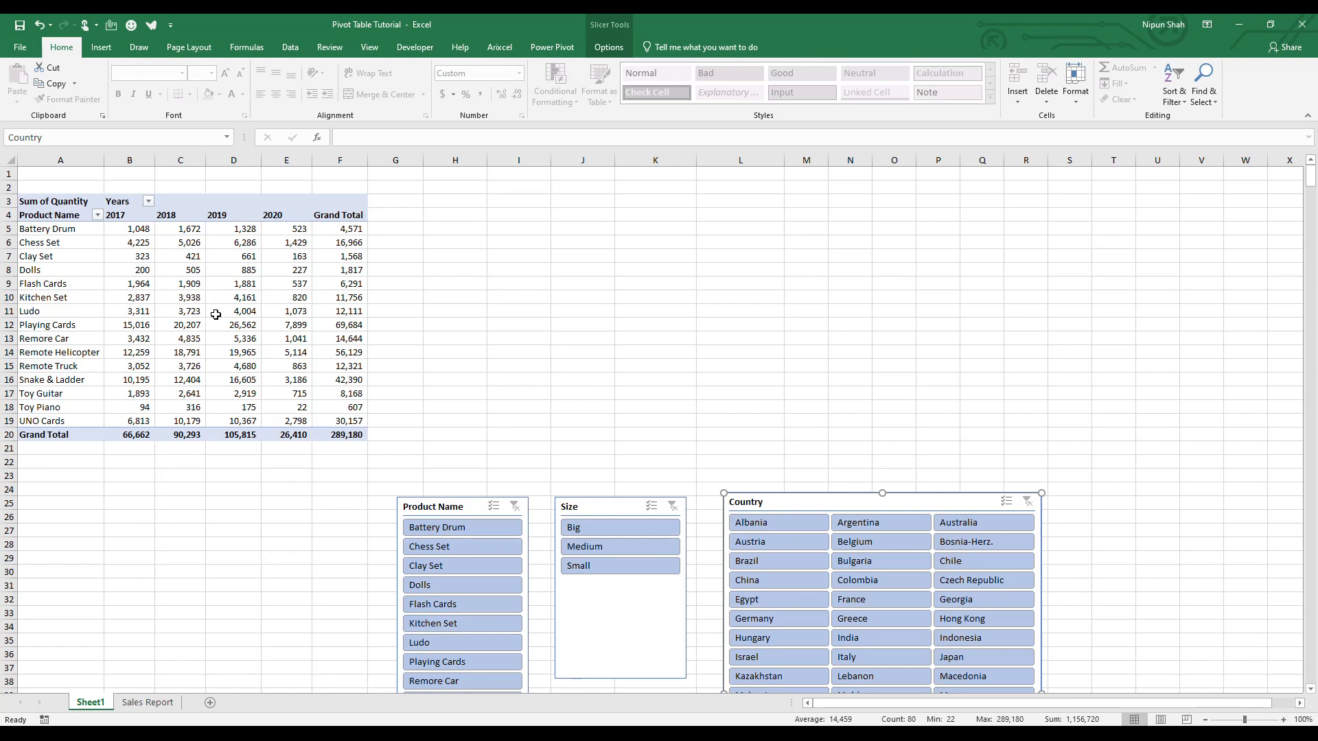
Step: Copy the entire Sum of Quantity PivotTable and paste a duplicate at cell H3
left_click_drag(350, 433, 34, 202)
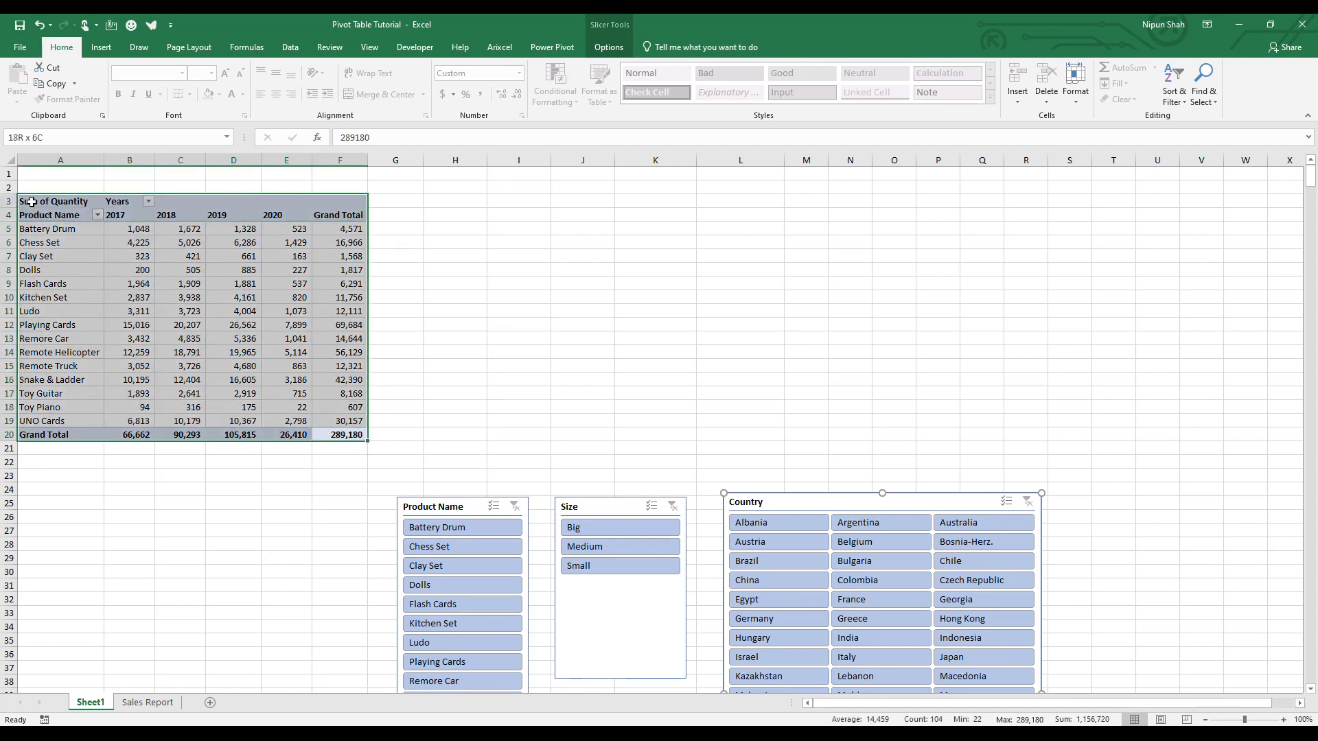
left_click(173, 284)
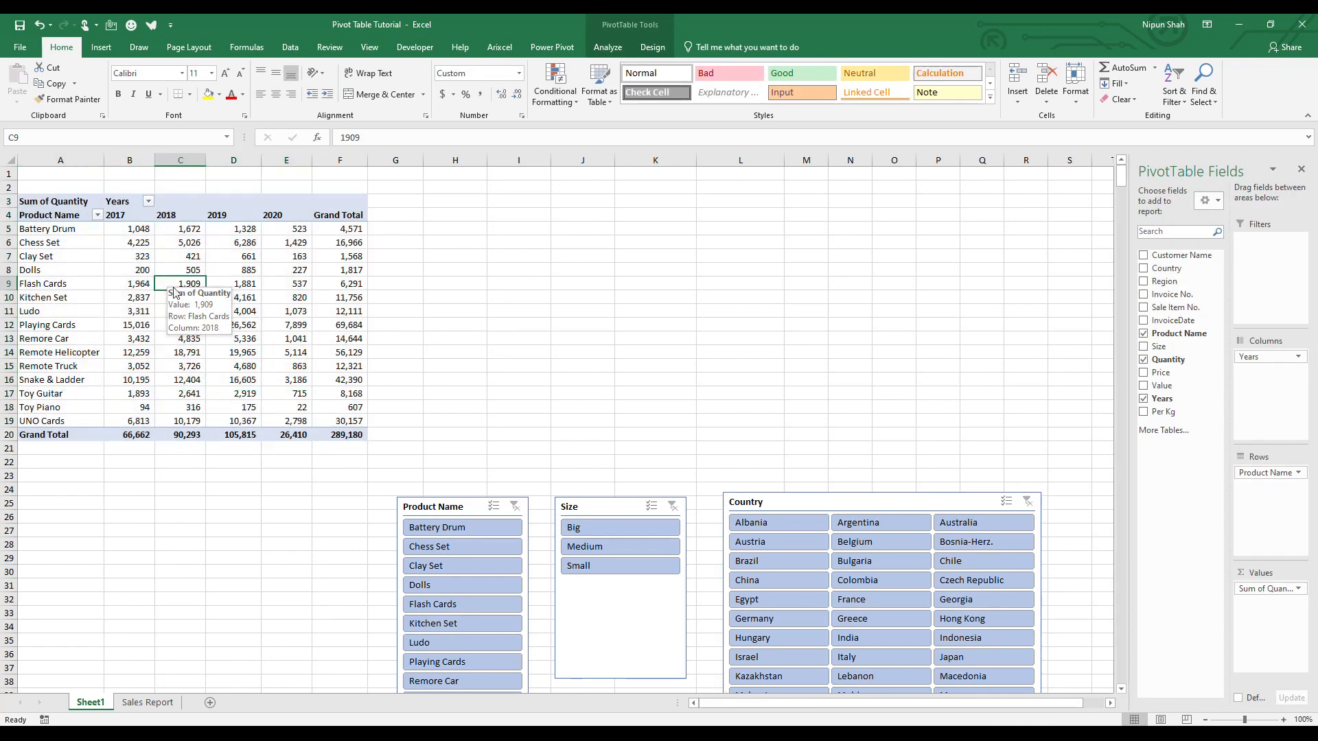
left_click(610, 49)
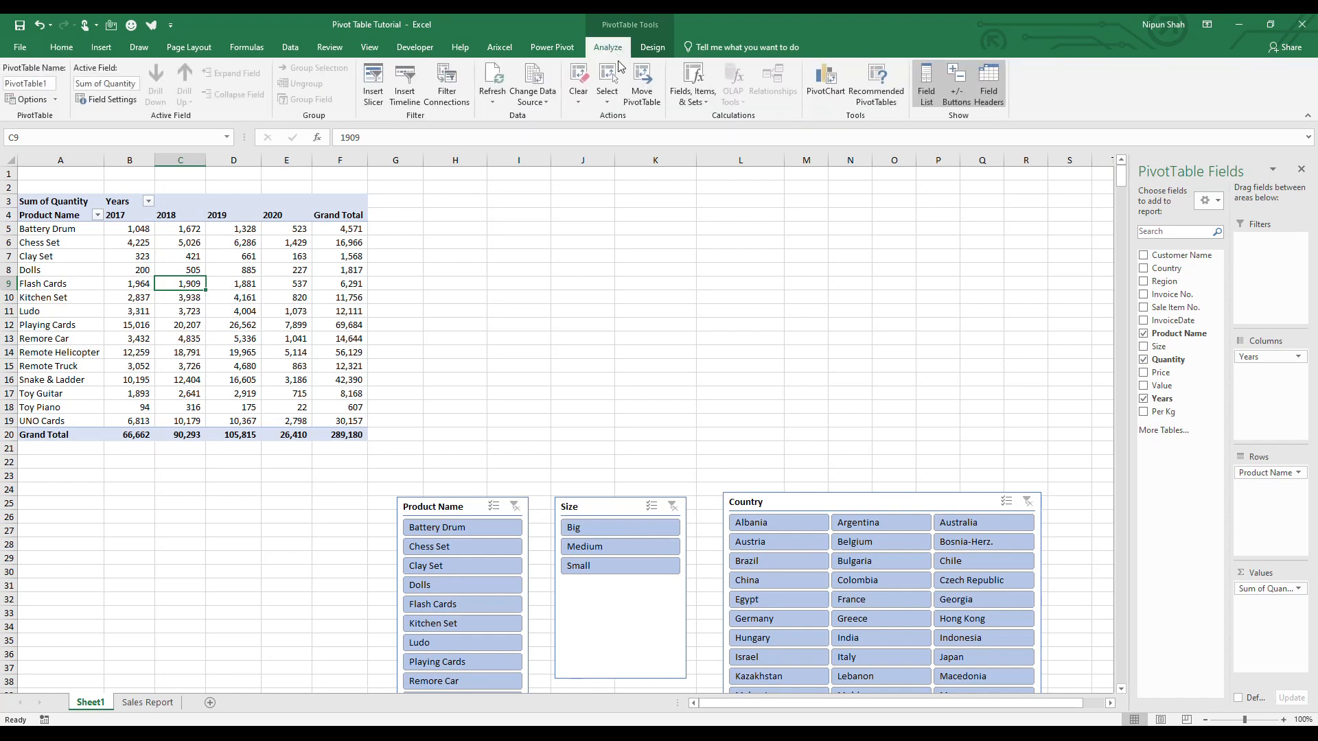
left_click(613, 102)
left_click(618, 168)
key("ctrl+c")
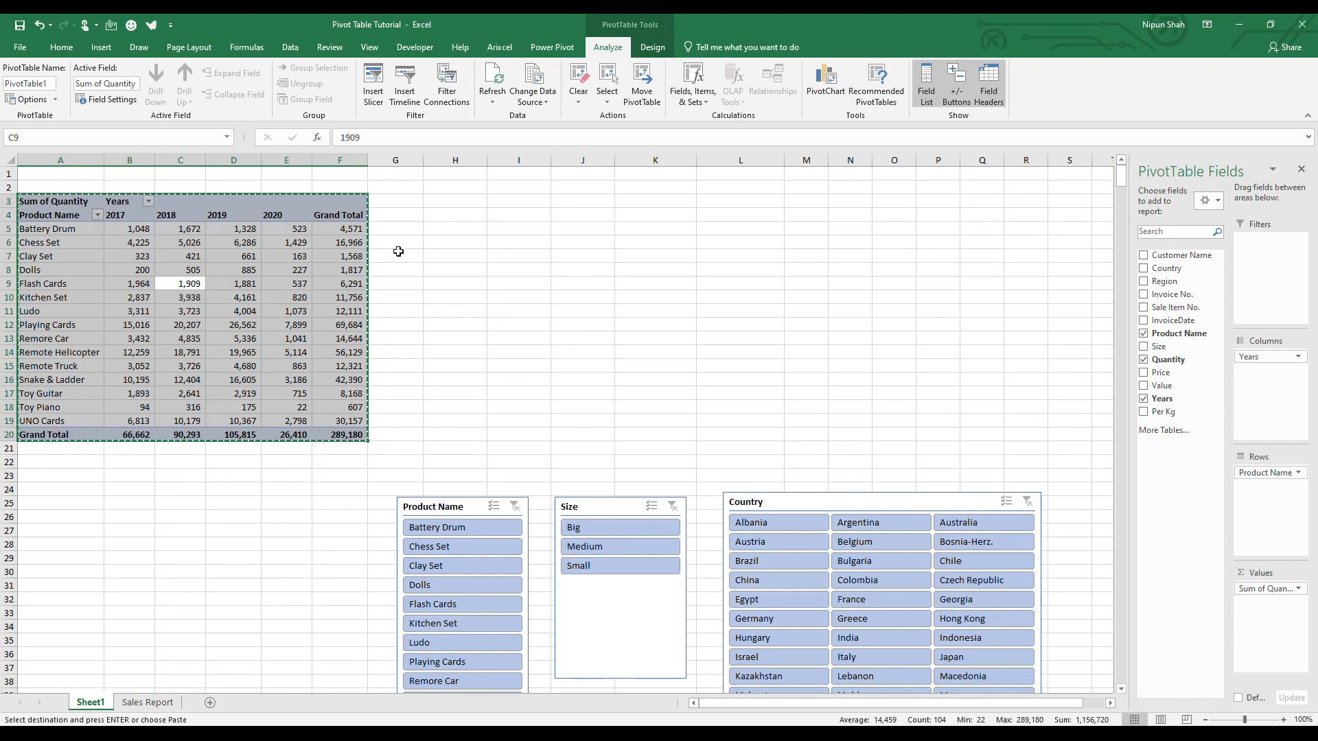
left_click(450, 203)
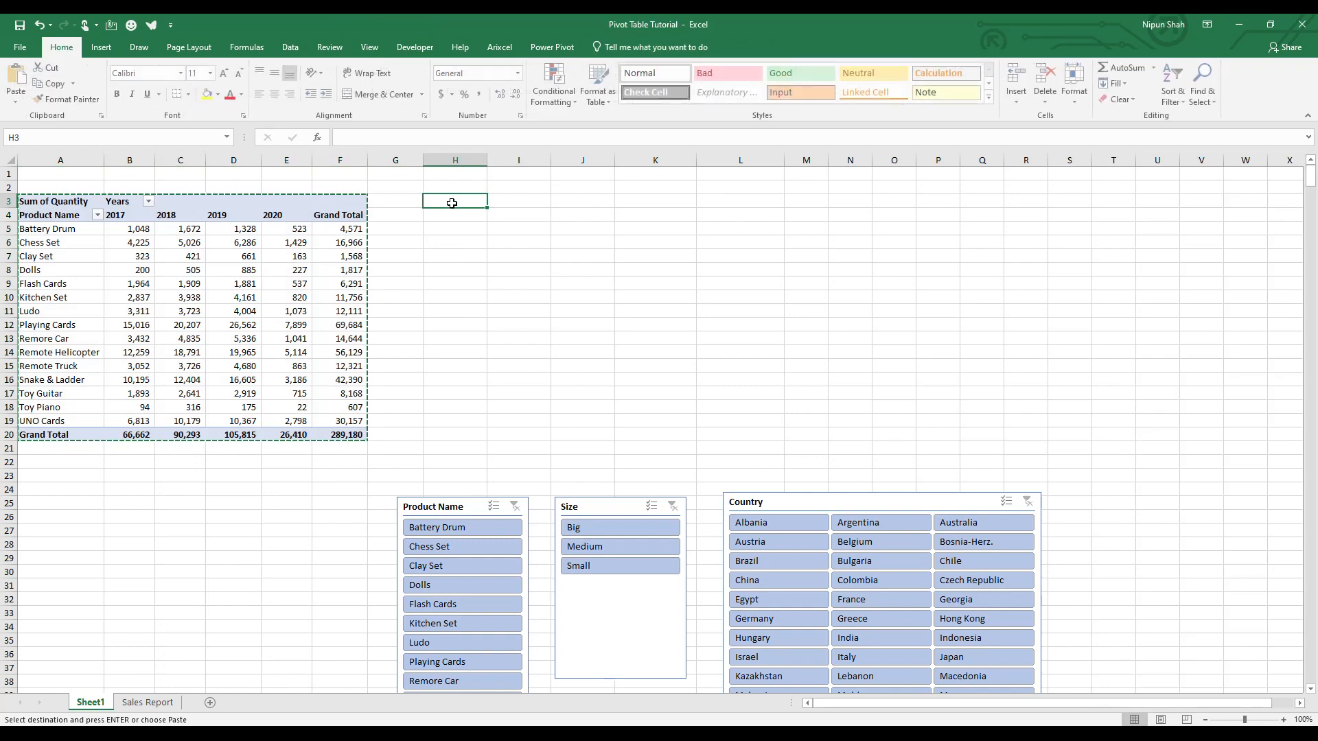
key("ctrl+v")
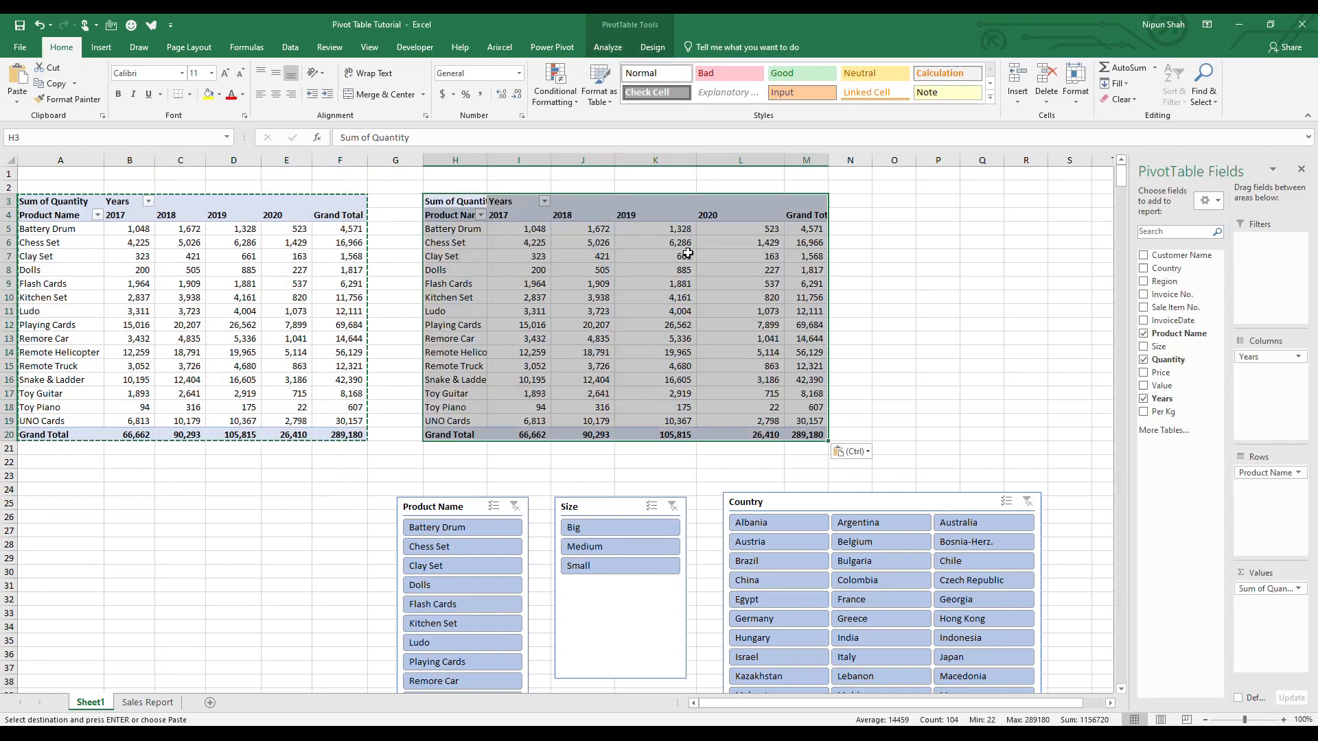
Step: Paste another copy of the PivotTable at cell O3 and autofit column O to its contents
left_click(884, 199)
key("ctrl+v")
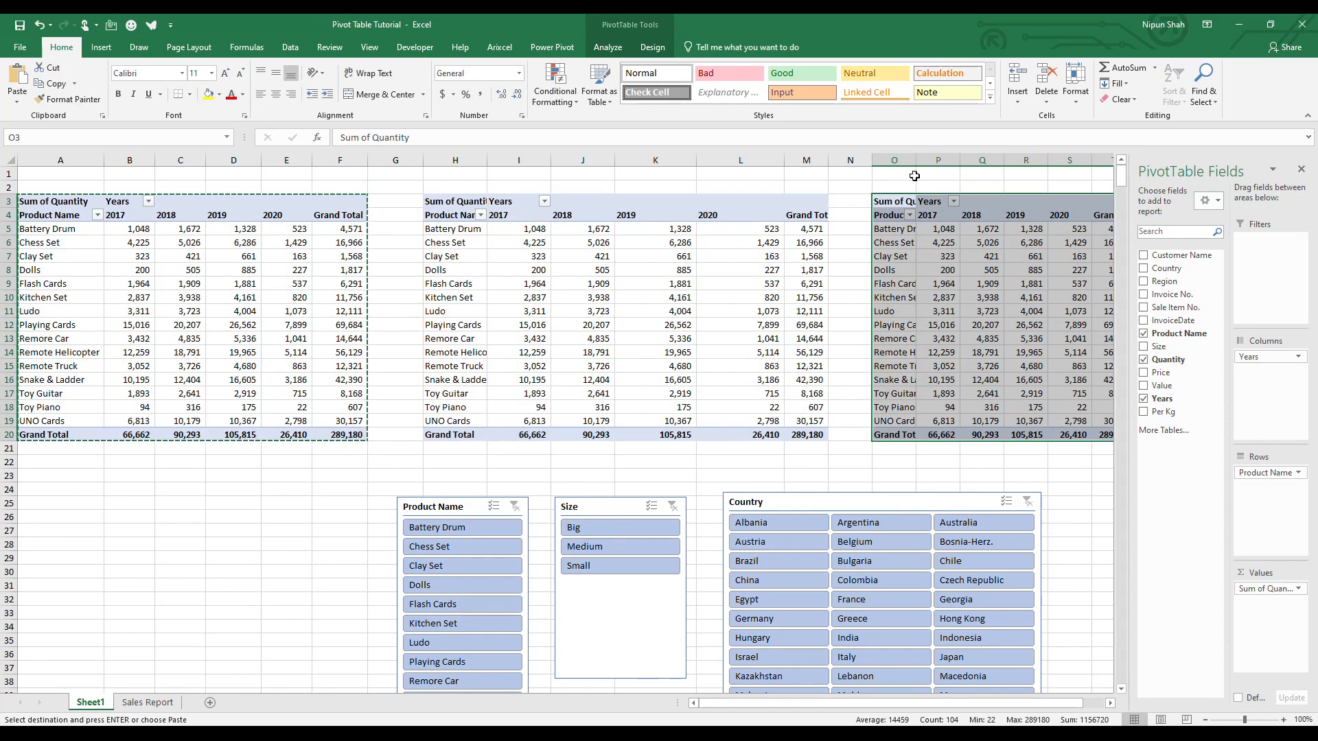
left_click(921, 158)
double_click(917, 160)
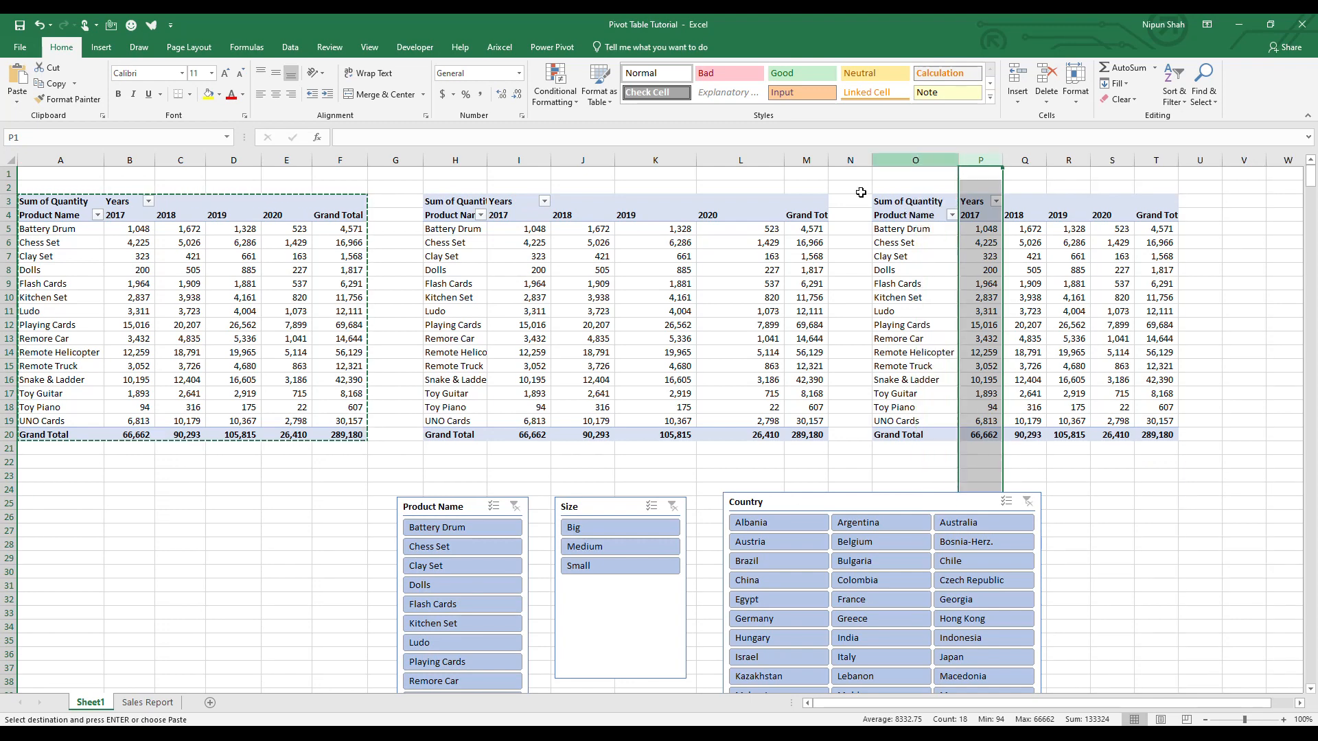
Step: Replace Sum of Quantity with the Value field in the second PivotTable and with Per Kg in the third
left_click(585, 272)
left_click(184, 282)
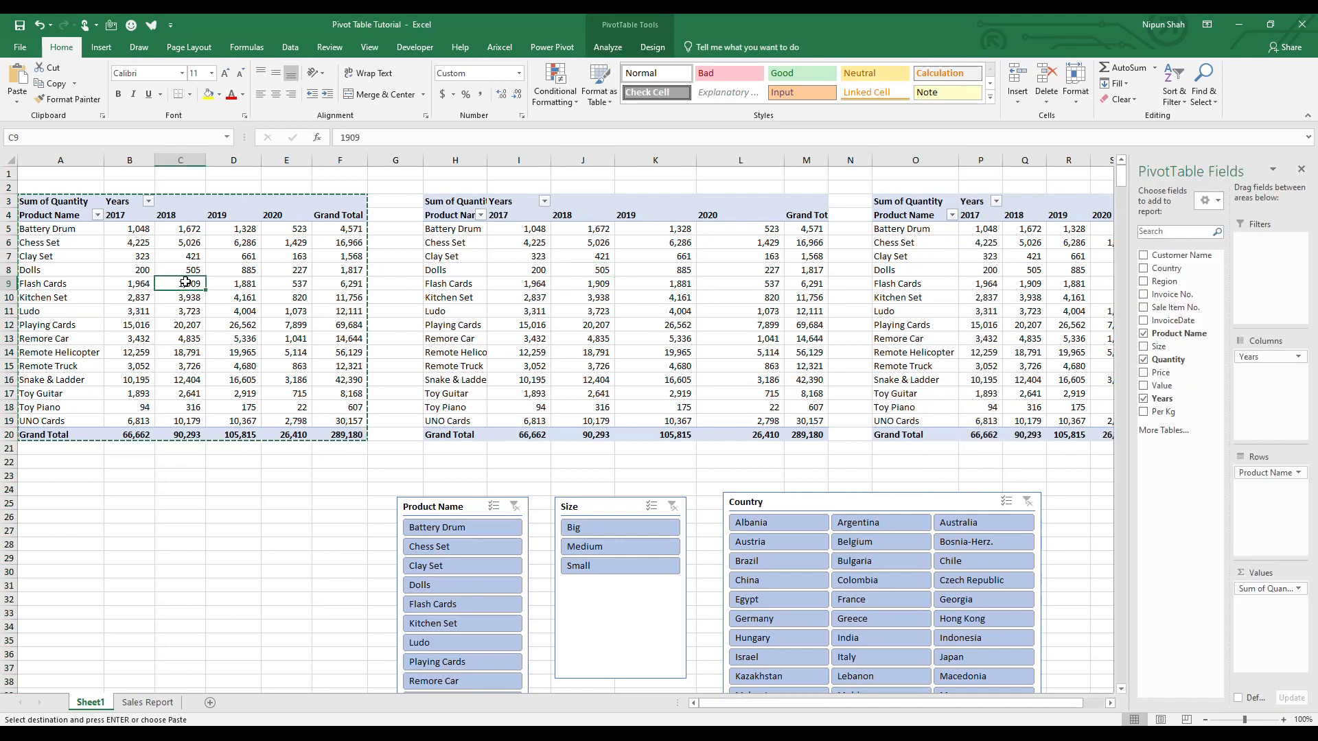
left_click(501, 284)
left_click_drag(1290, 589, 1169, 509)
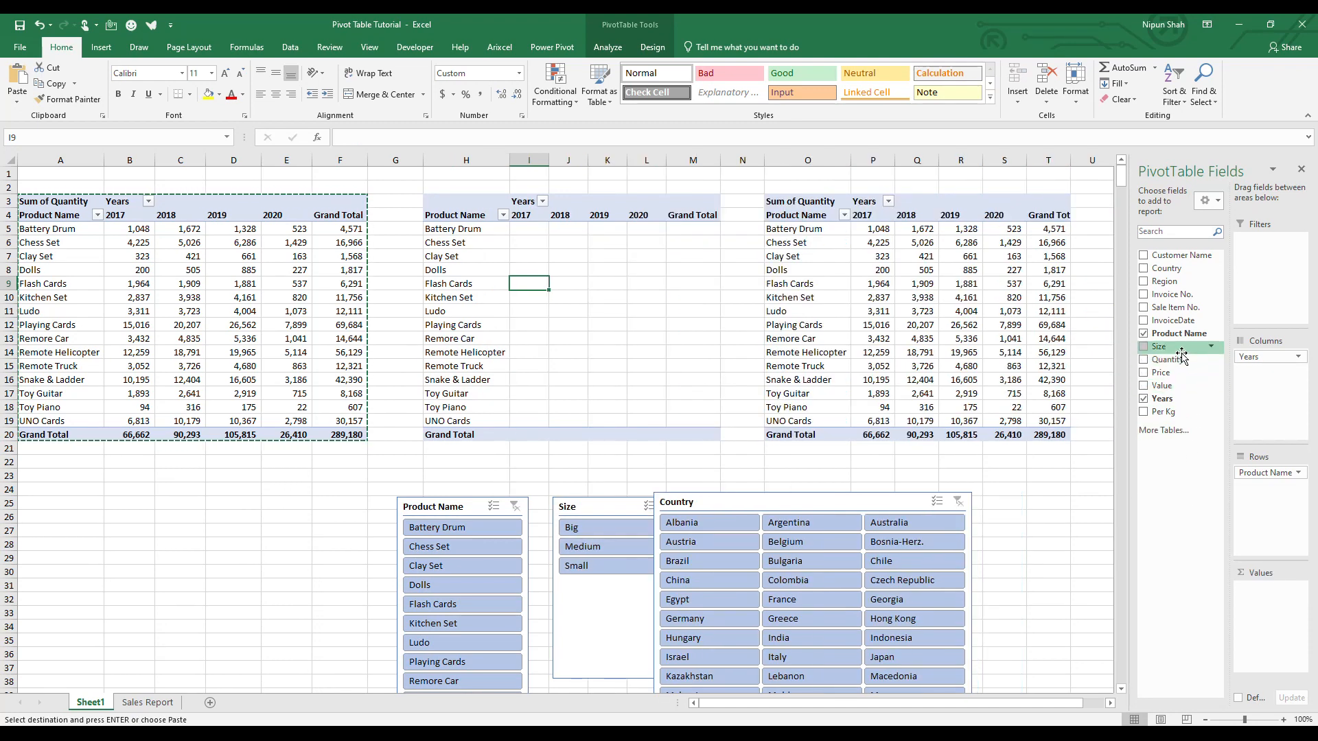
left_click_drag(1167, 385, 1061, 514)
left_click(949, 314)
left_click_drag(1162, 412, 1282, 604)
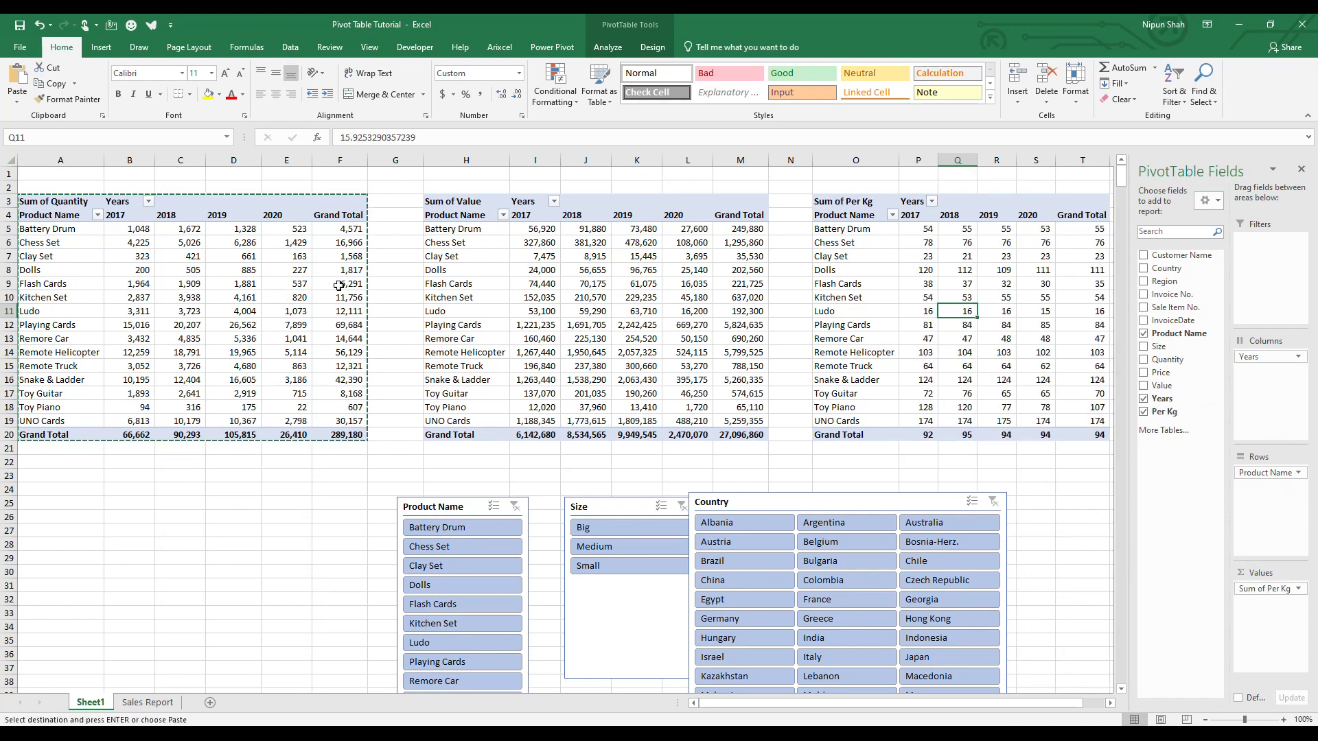
Step: Check the value field of each of the three PivotTables, then close the PivotTable field list
left_click(319, 331)
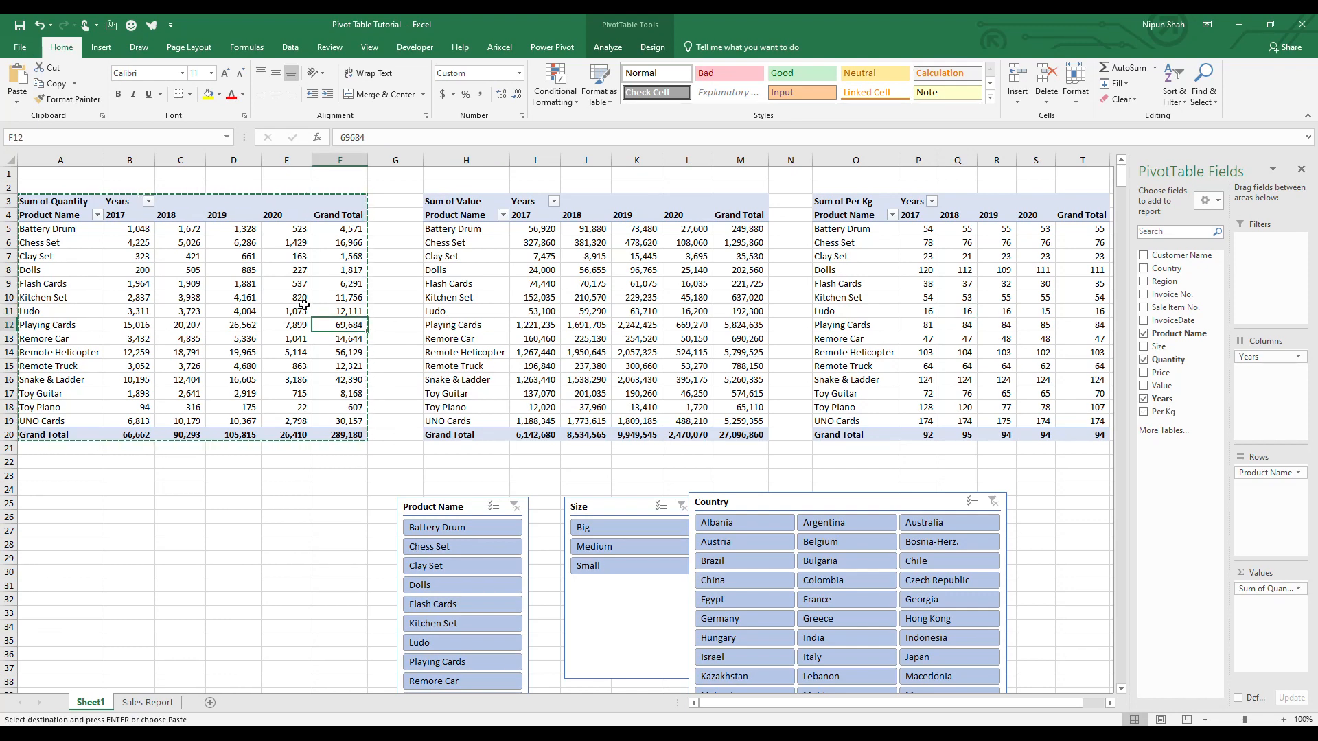
left_click(738, 322)
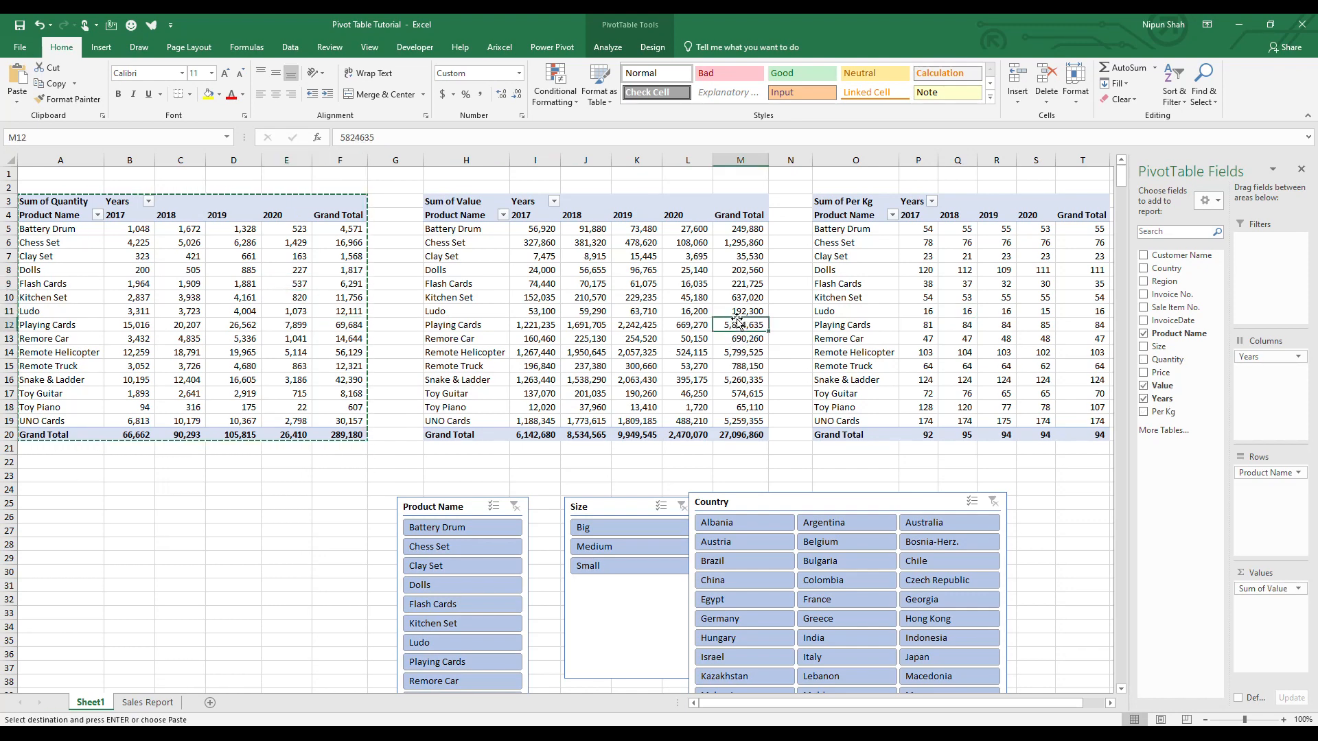
left_click(969, 311)
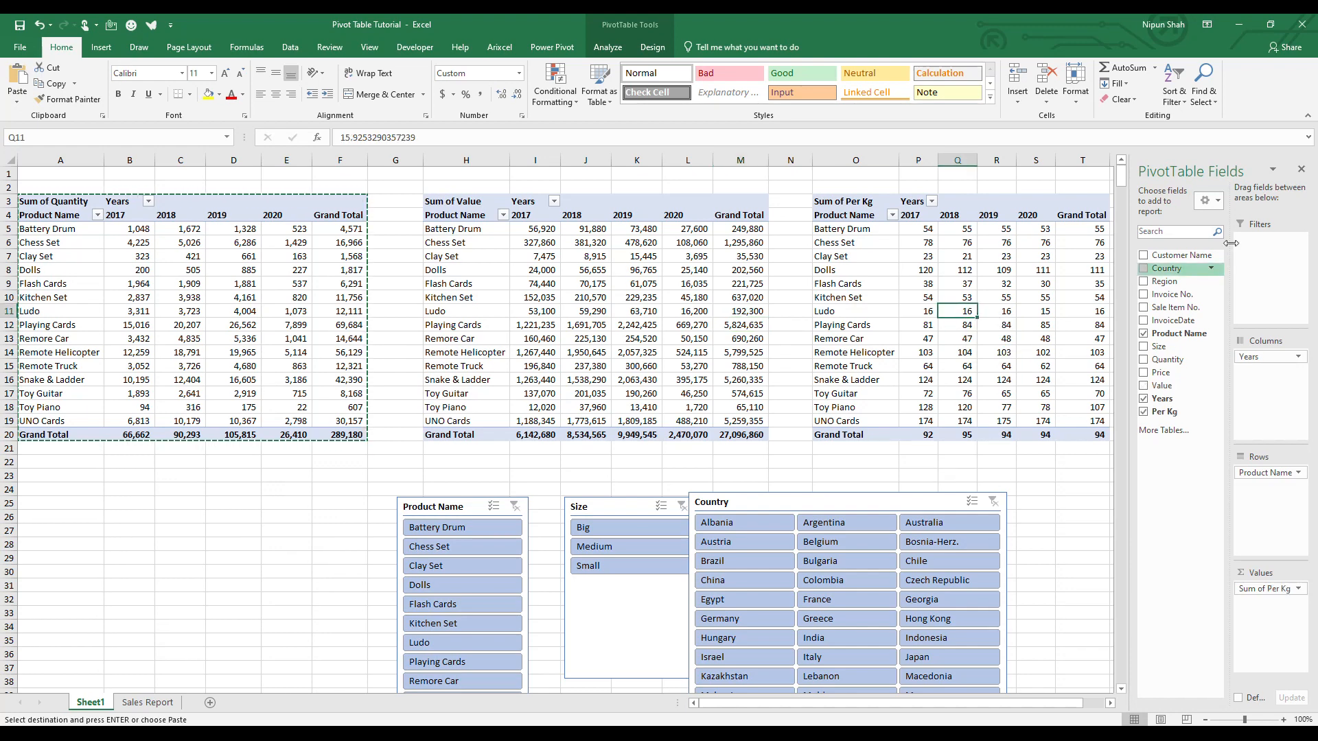
left_click(1301, 172)
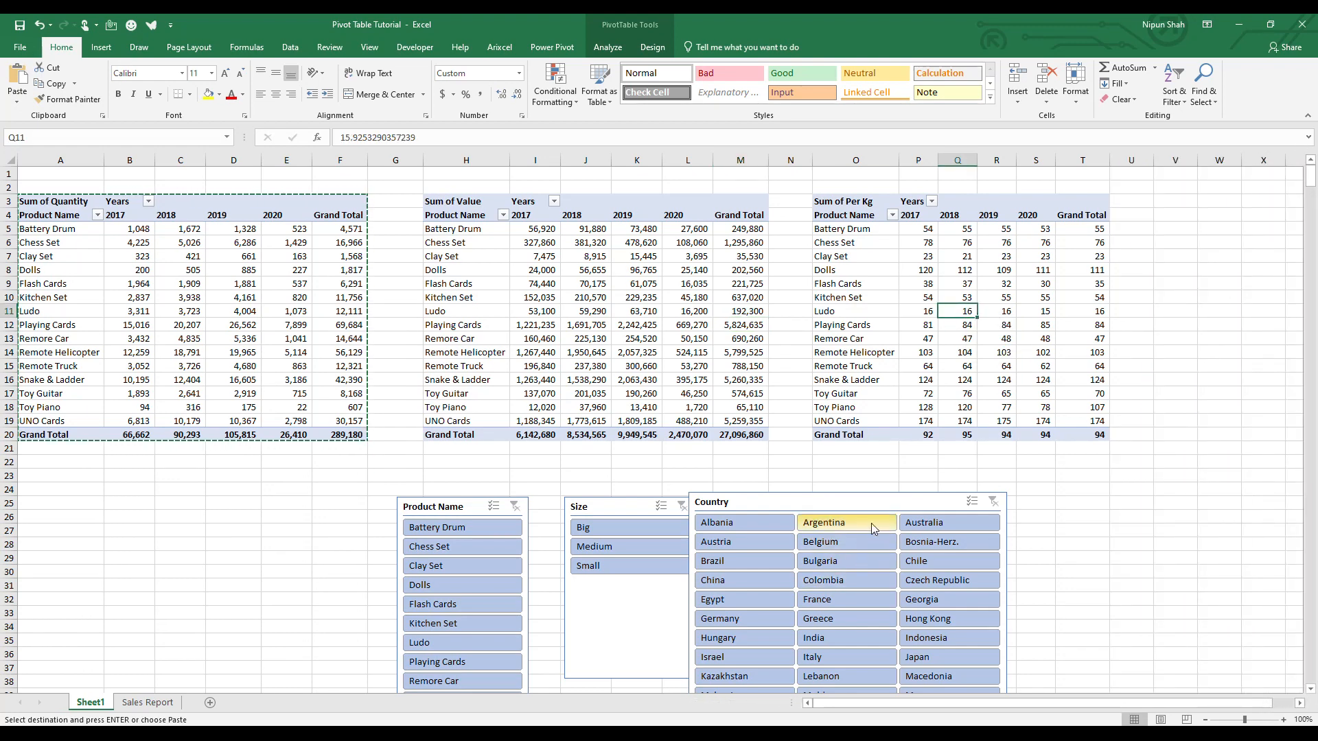
Step: Move the Country, Size and Product Name slicers up and space them out just beneath the PivotTables
left_click_drag(883, 503, 1070, 462)
left_click_drag(618, 508, 732, 470)
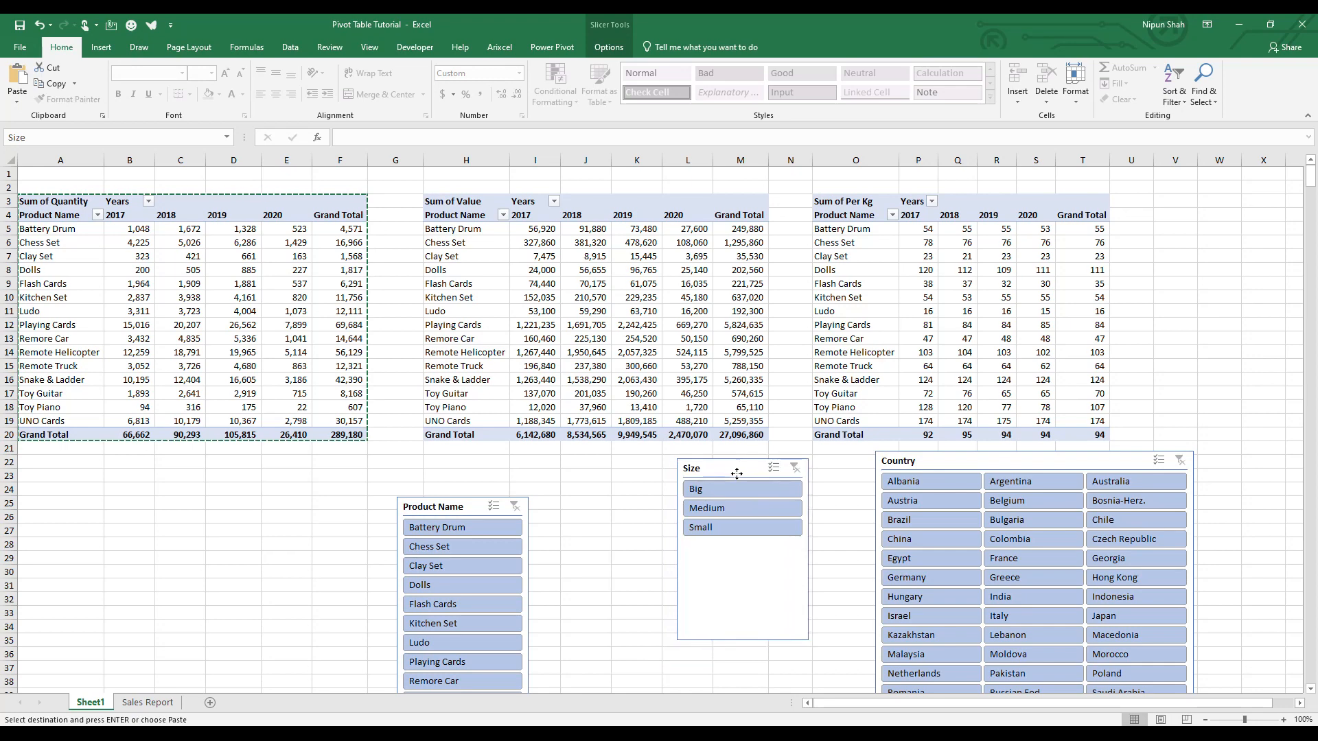
left_click(472, 500)
left_click_drag(473, 500, 540, 458)
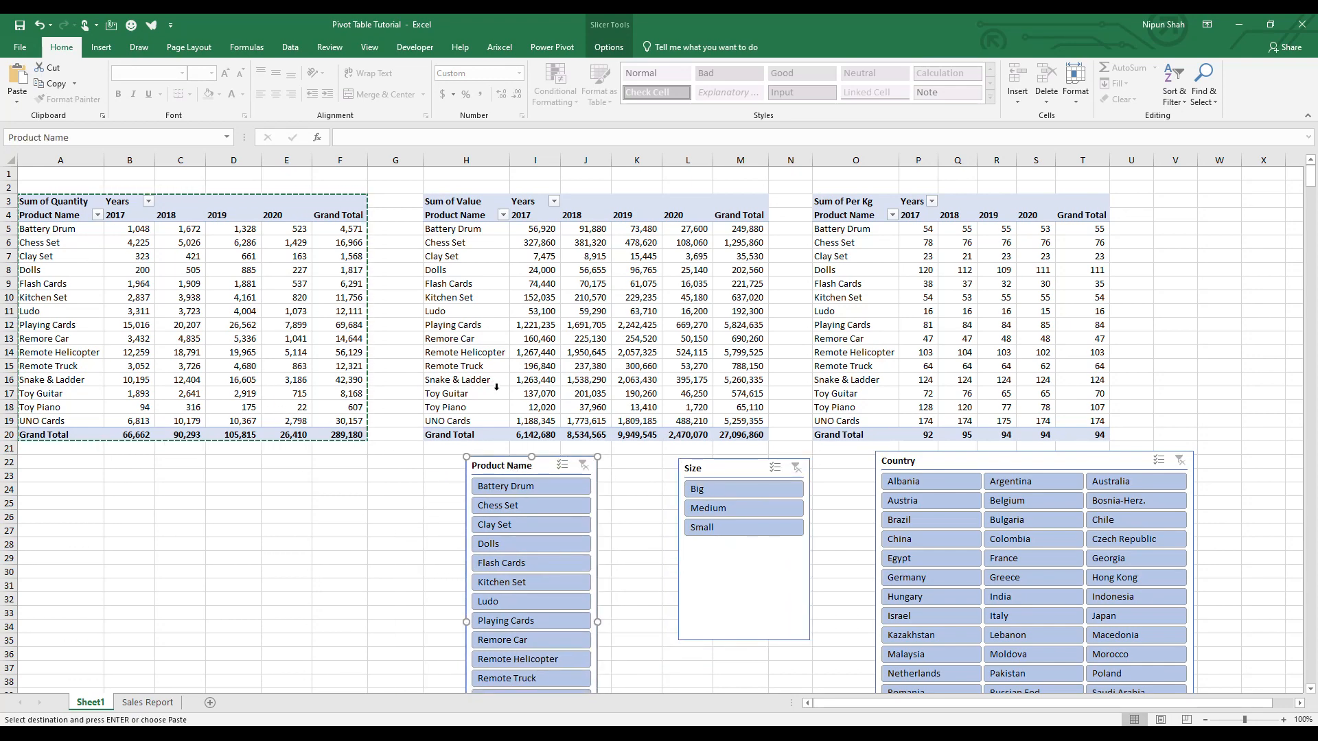
Step: View the source data on the Sales Report sheet and return to Sheet1
left_click(147, 702)
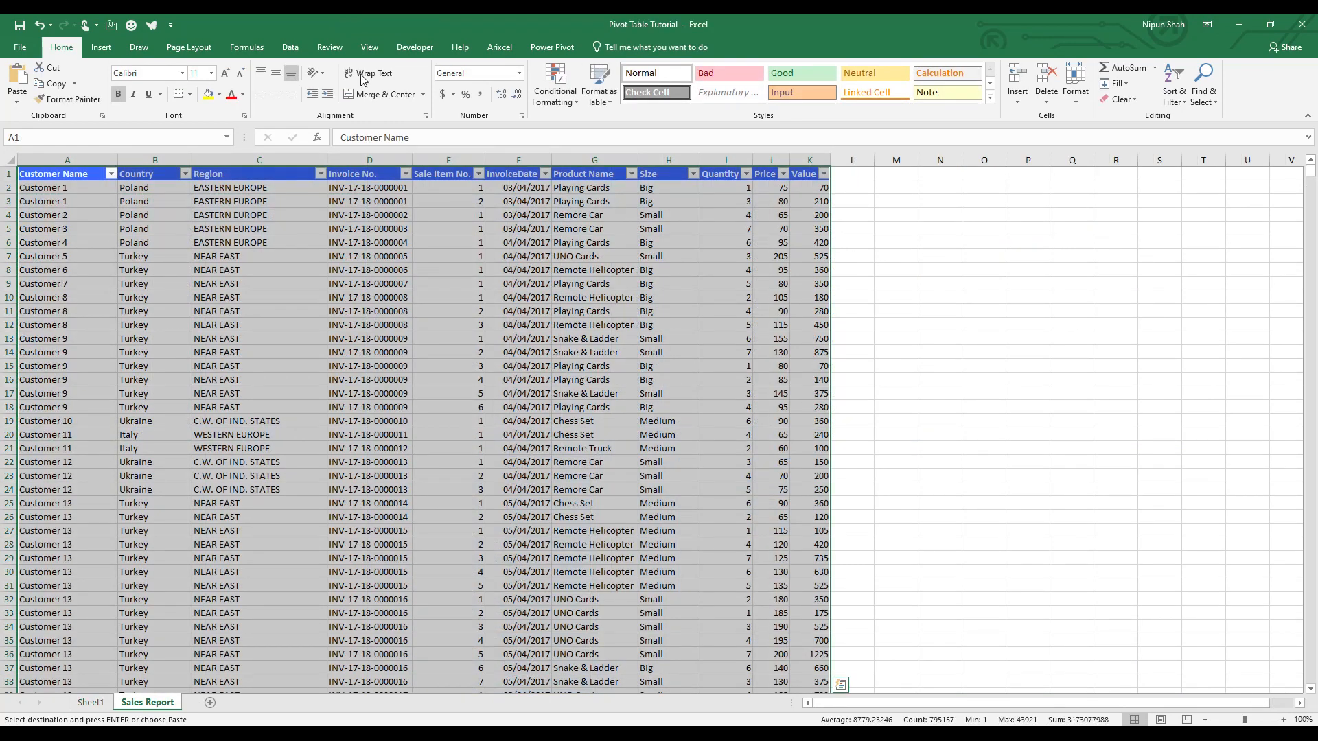
left_click(94, 702)
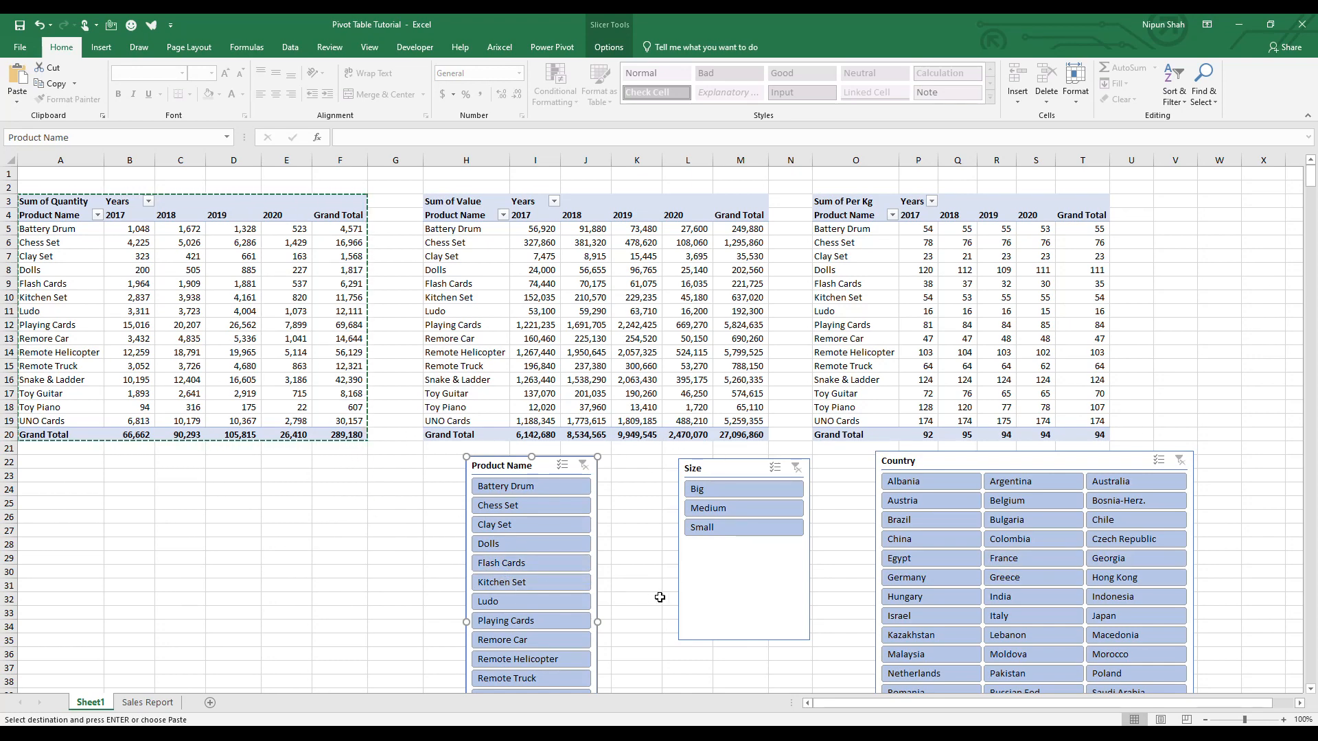
Step: Filter Size to Small, Product Name to Flash Cards and Remore Car, and Country to the range Japan through Turkey
left_click(729, 529)
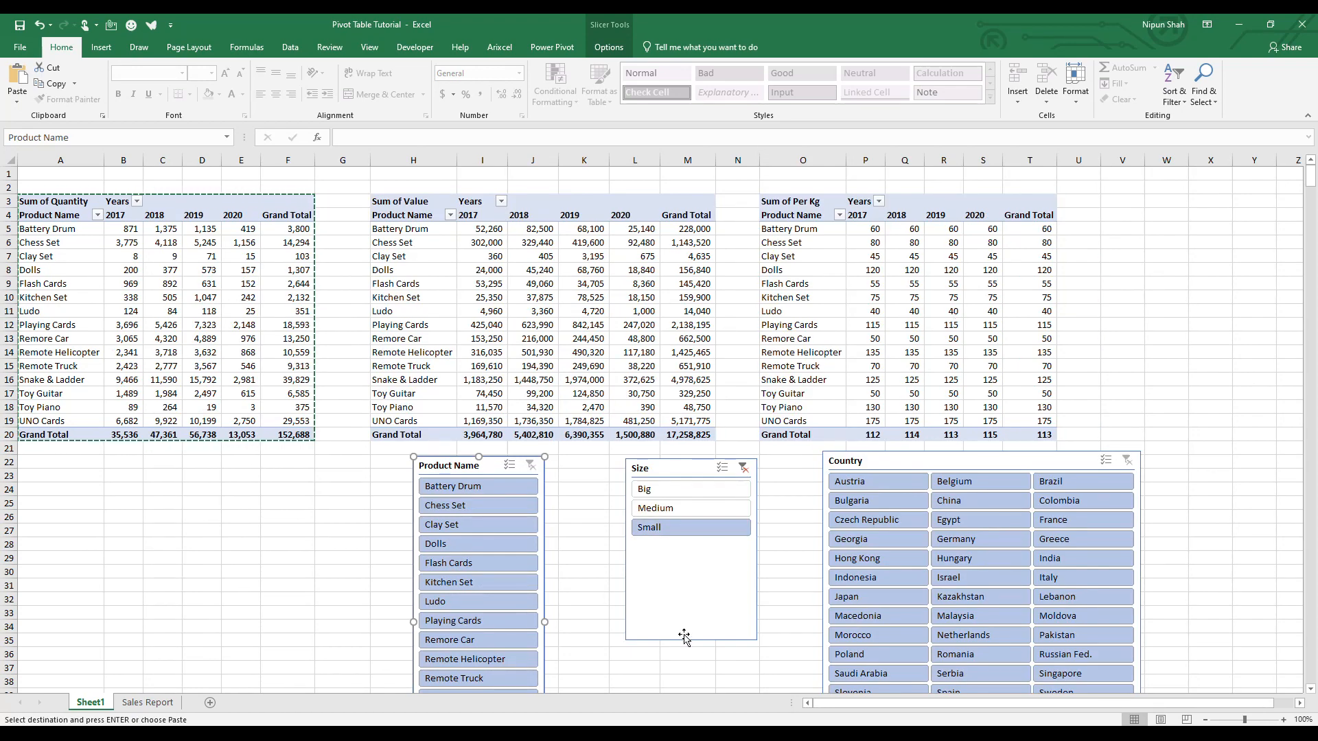
left_click(461, 563)
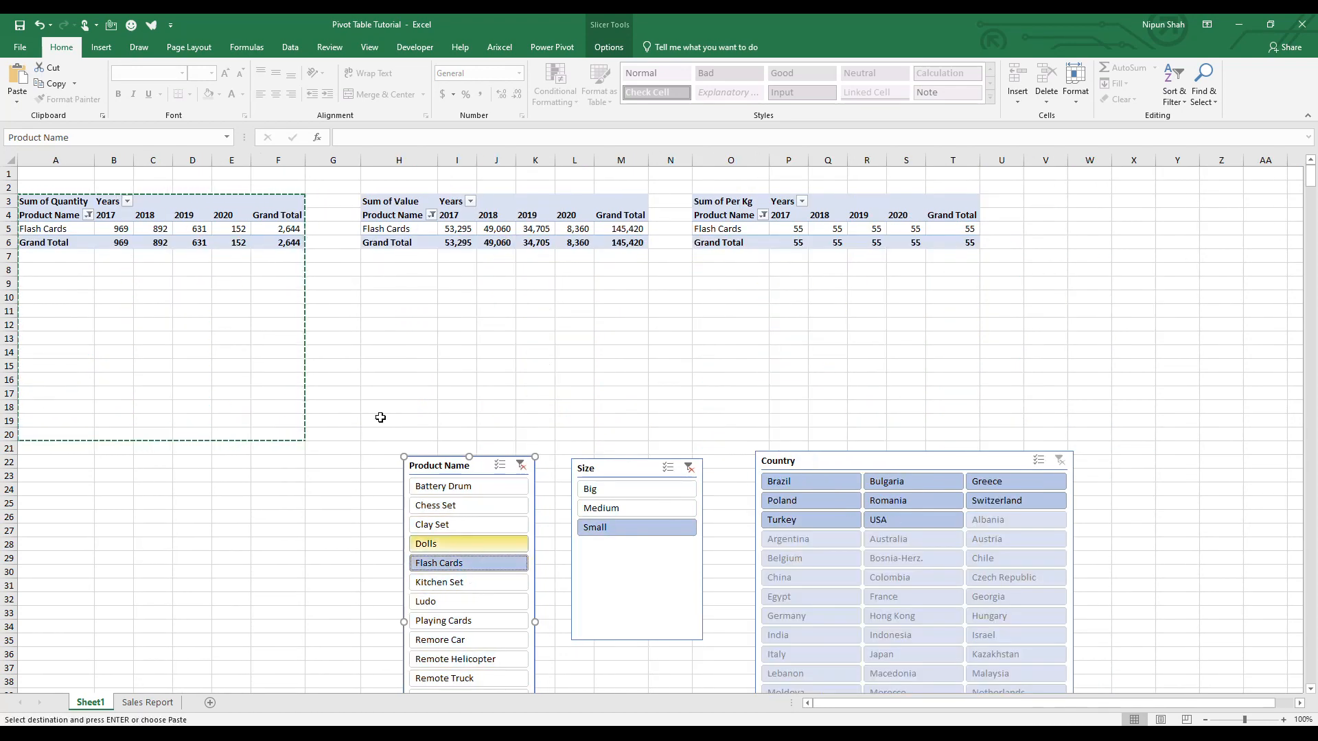
left_click(485, 640, "ctrl")
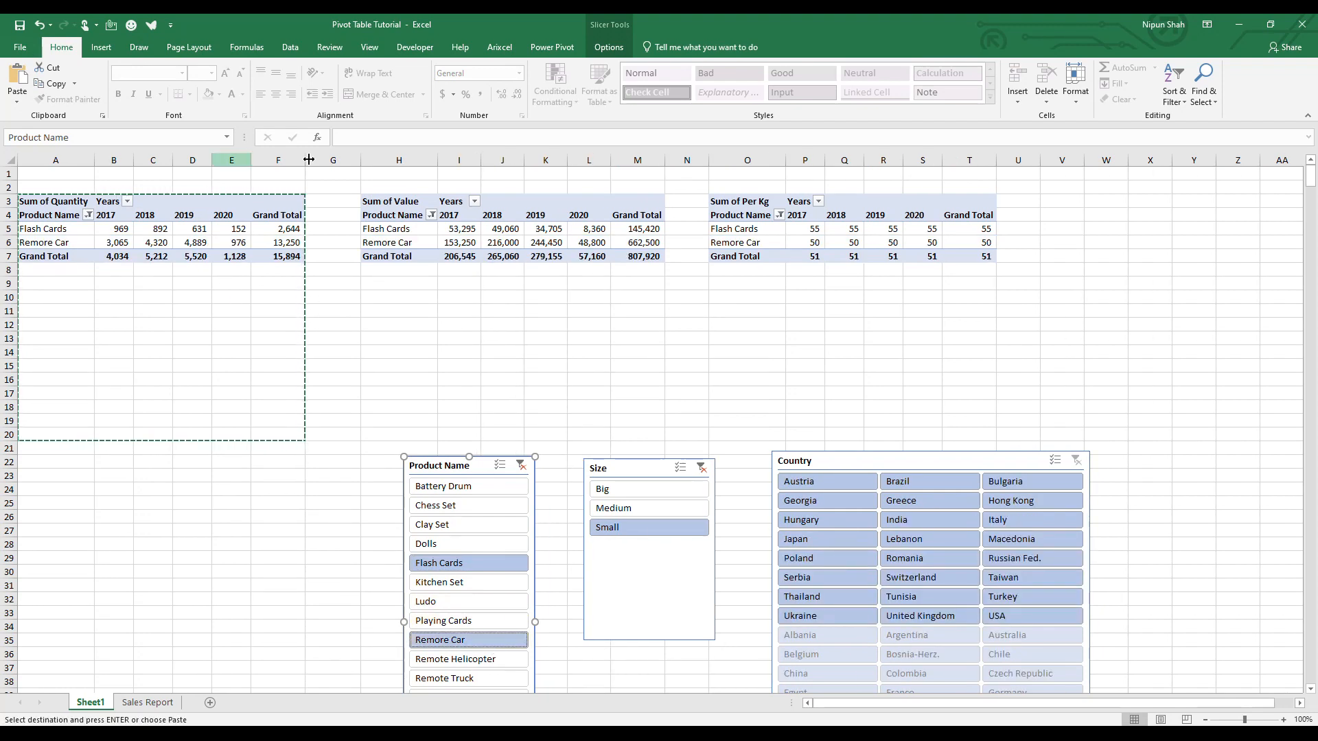
left_click_drag(858, 540, 1027, 592)
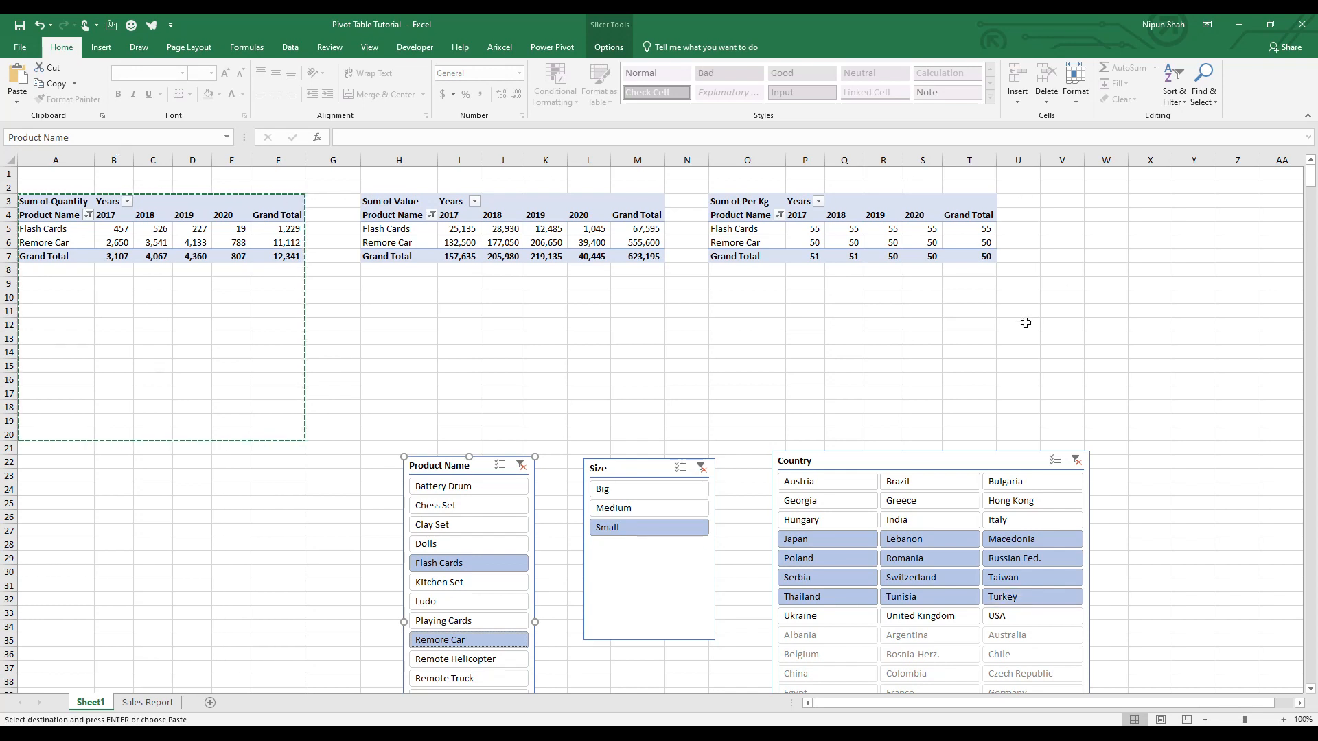
Step: Insert a Region slicer for the Sum of Value PivotTable and place it below the Sum of Quantity PivotTable, around row 12
left_click(517, 241)
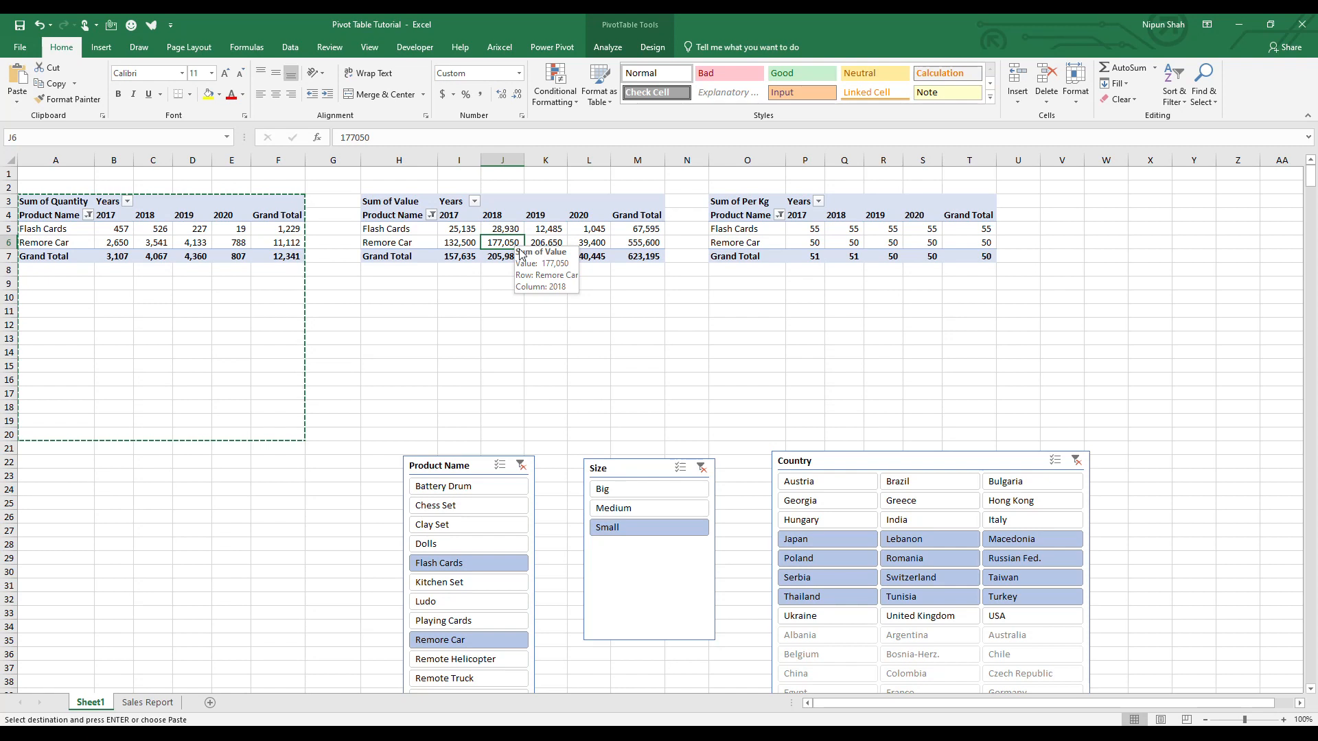
key("Escape")
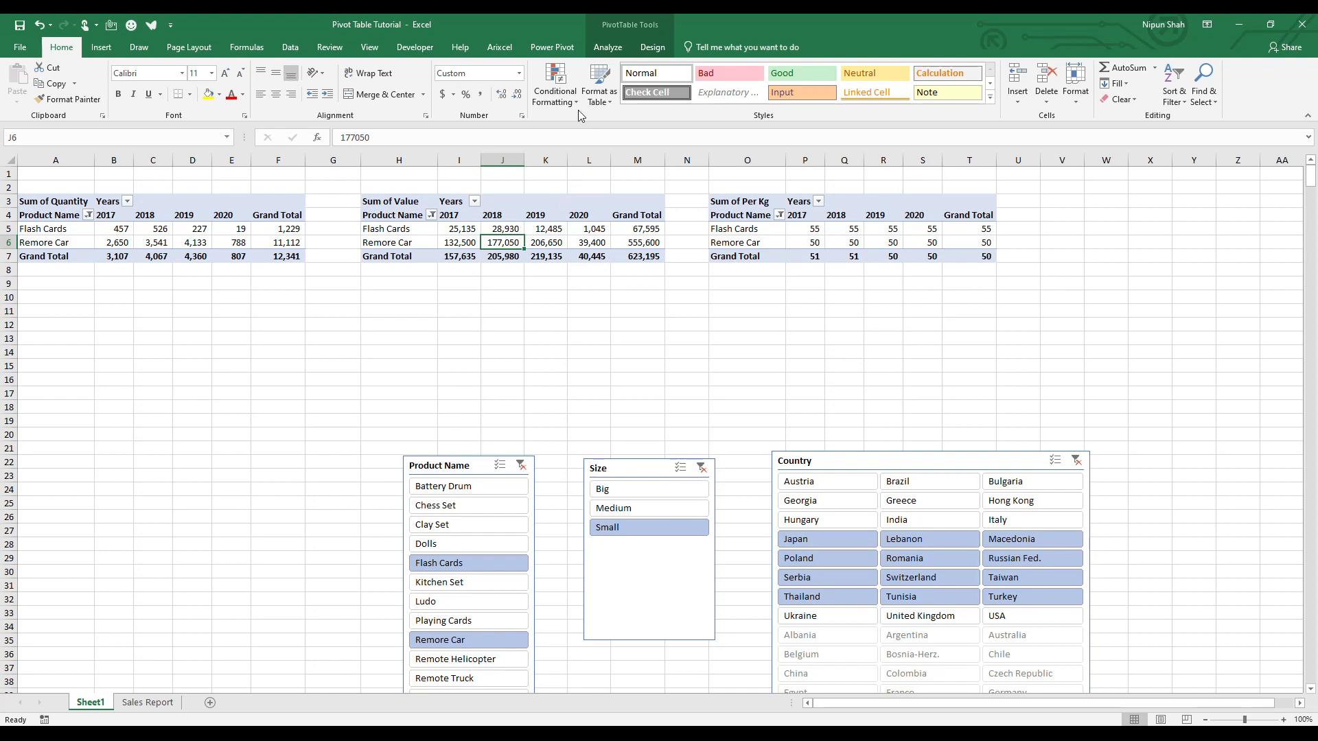
left_click(613, 51)
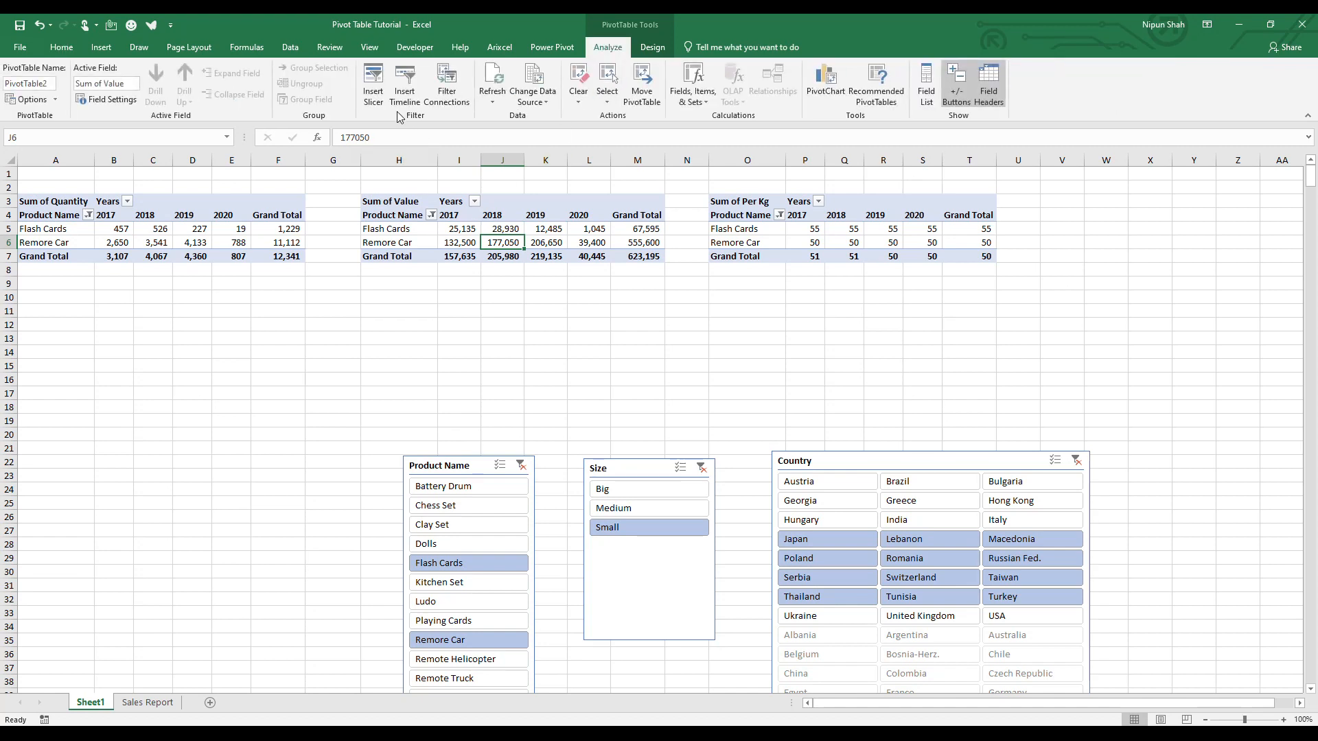
left_click(373, 86)
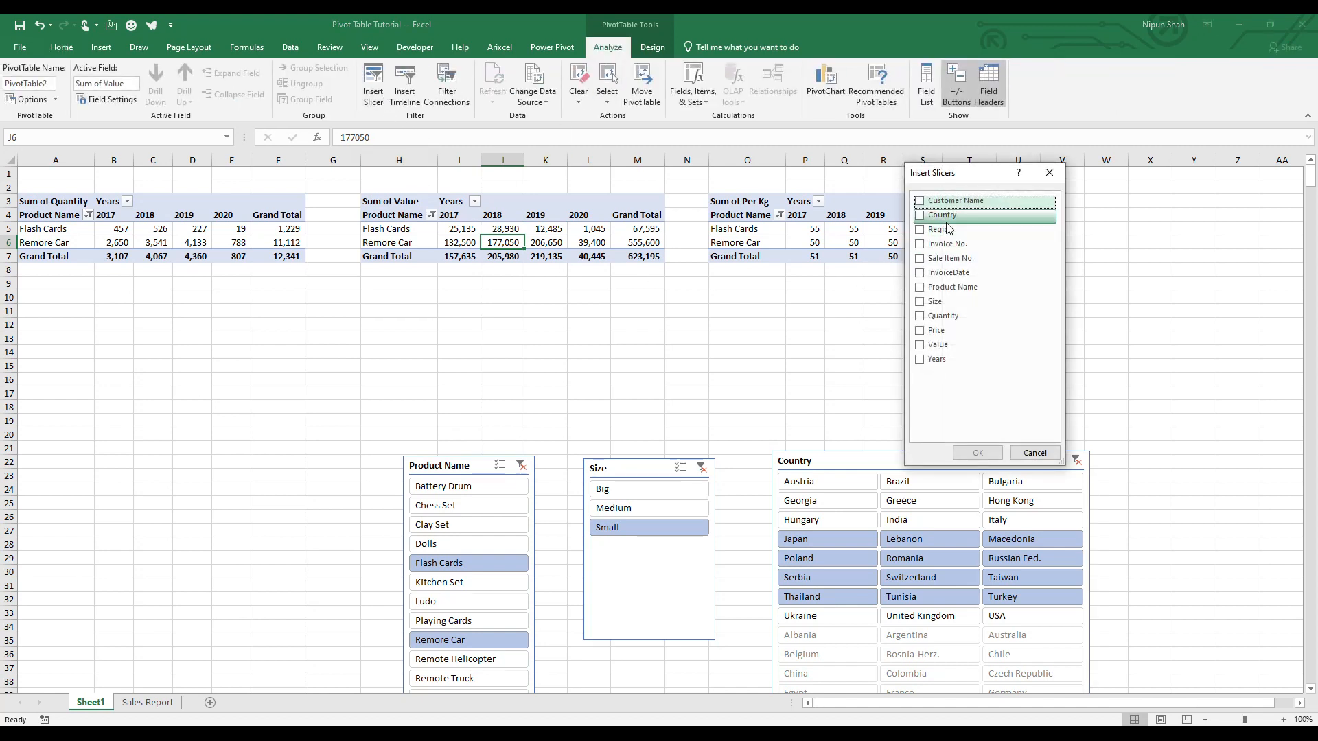
left_click(923, 232)
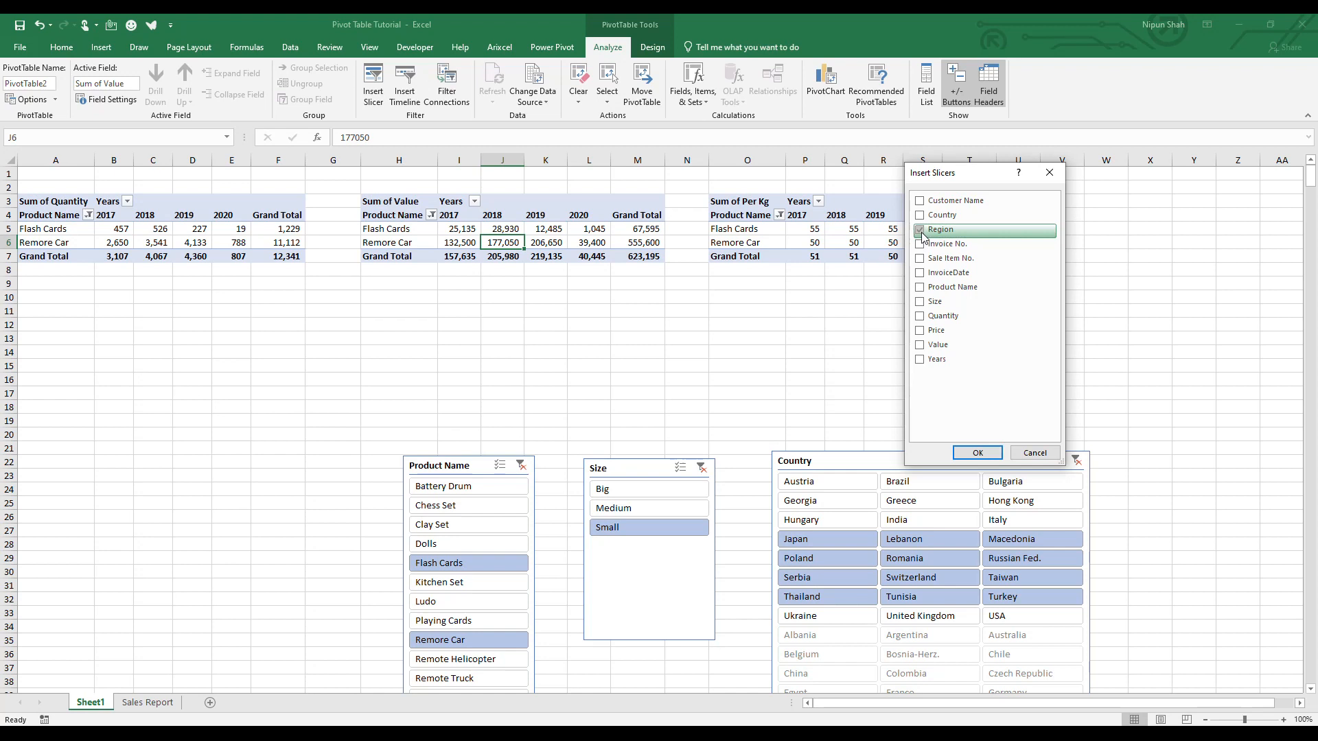
left_click(977, 449)
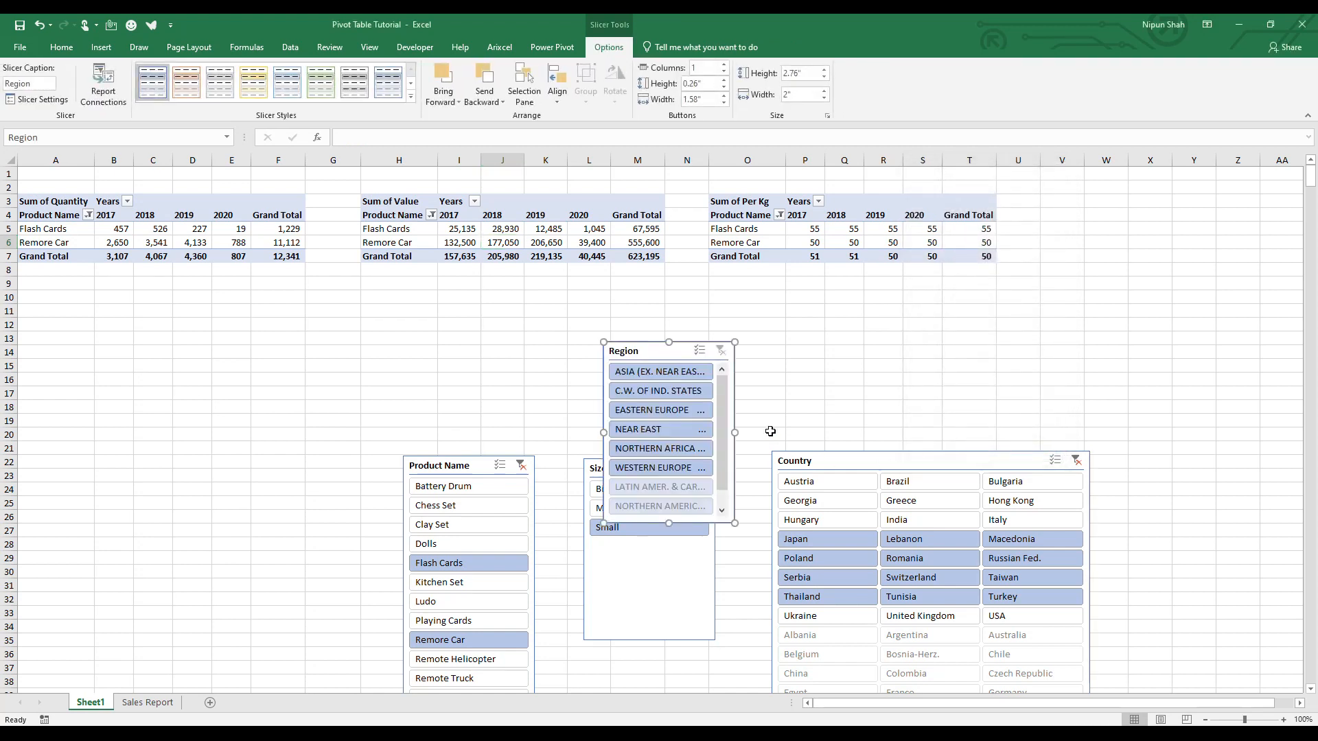
left_click_drag(663, 347, 145, 334)
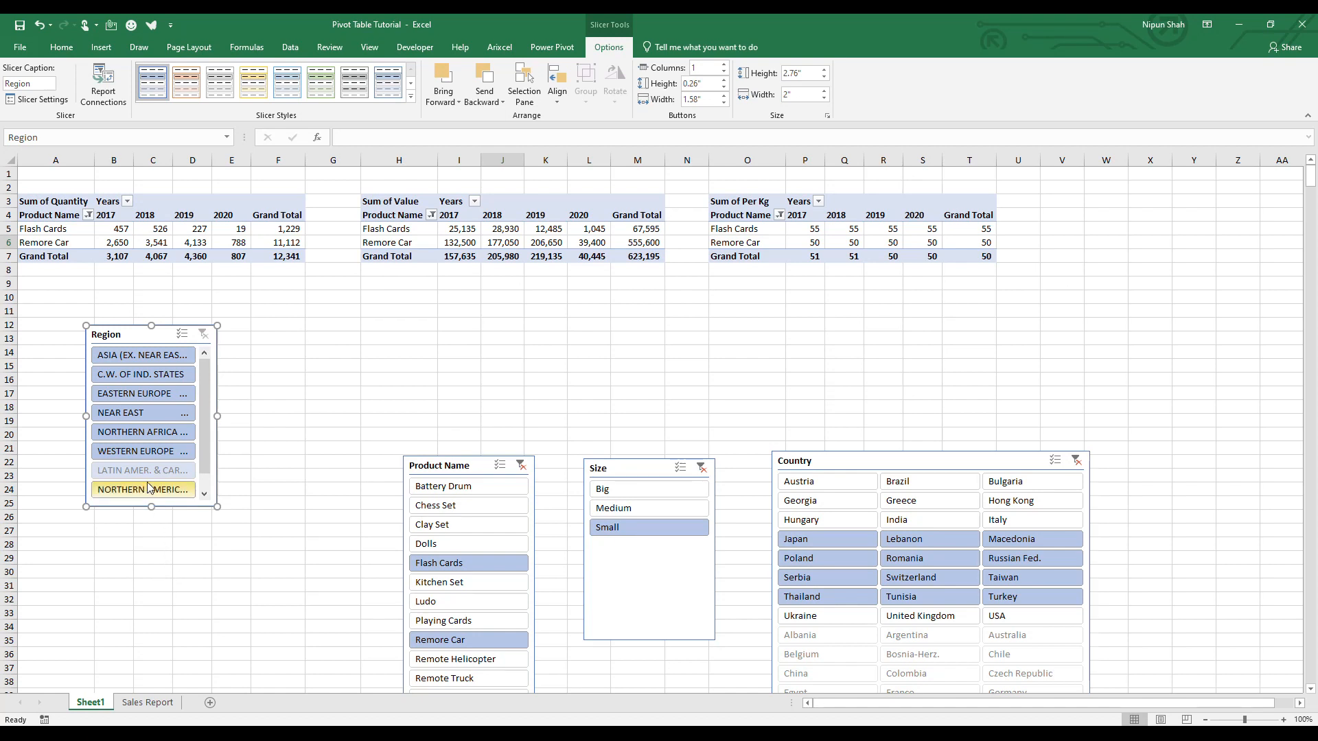
Step: Filter the Region slicer by WESTERN EUROPE, NEAR EAST and EASTERN EUROPE in turn
left_click(147, 452)
left_click(171, 413)
left_click(158, 394)
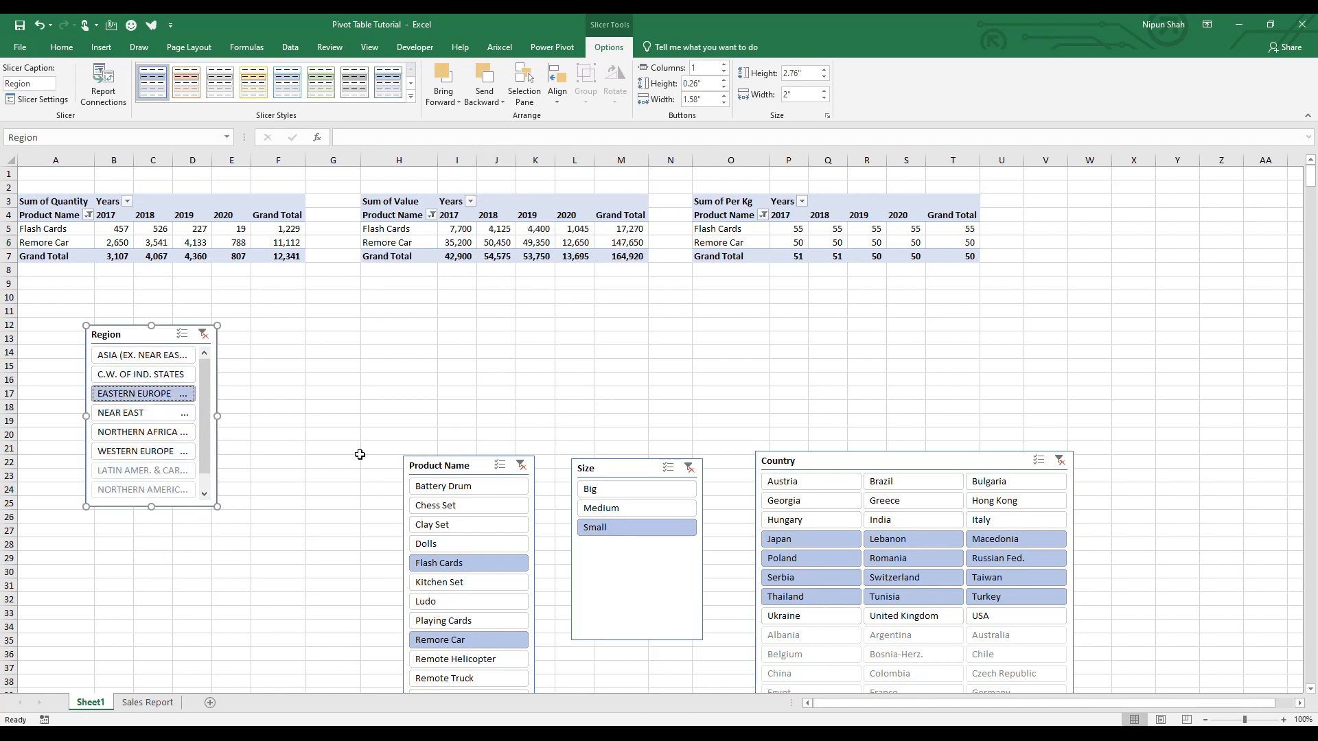
Step: Clear the filters of the Product Name, Size and Country slicers
left_click(521, 465)
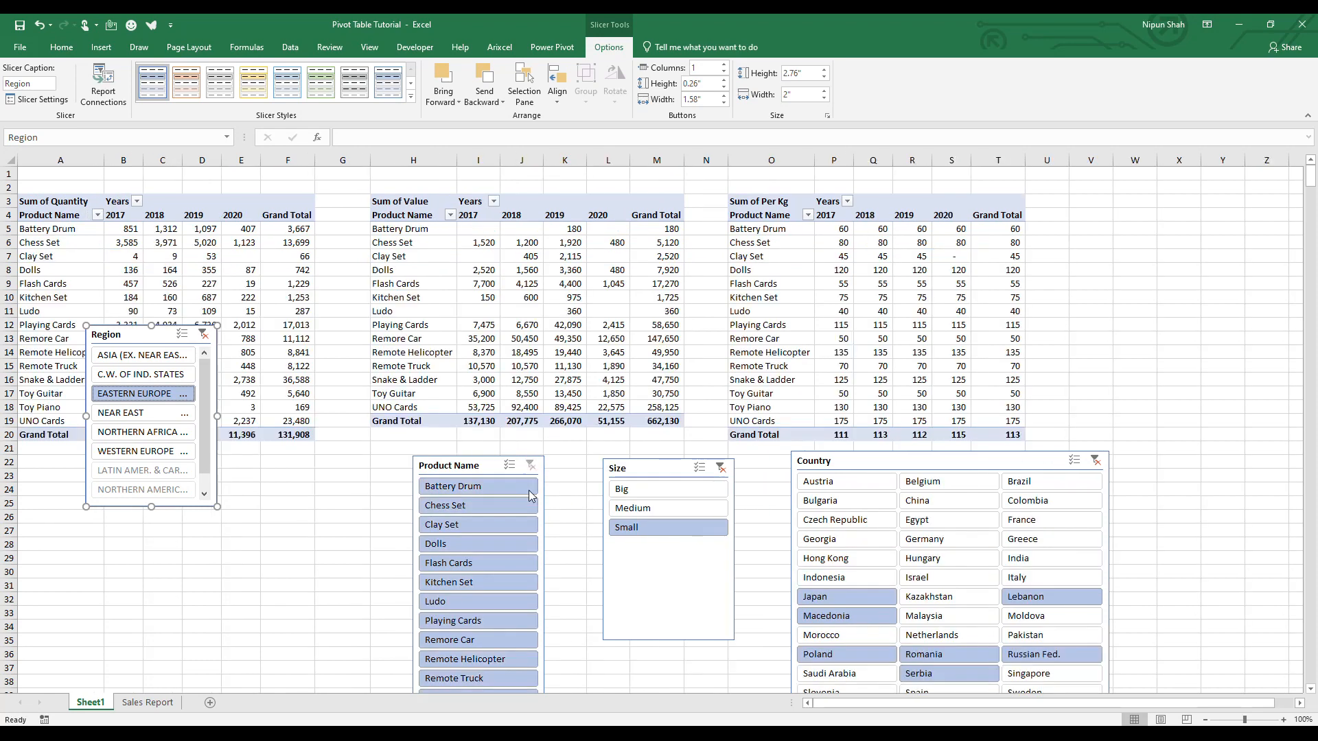
left_click(721, 468)
left_click(1099, 461)
Step: Switch the Region slicer through several regions, ending on C.W. OF IND. STATES
left_click(170, 412)
left_click(155, 451)
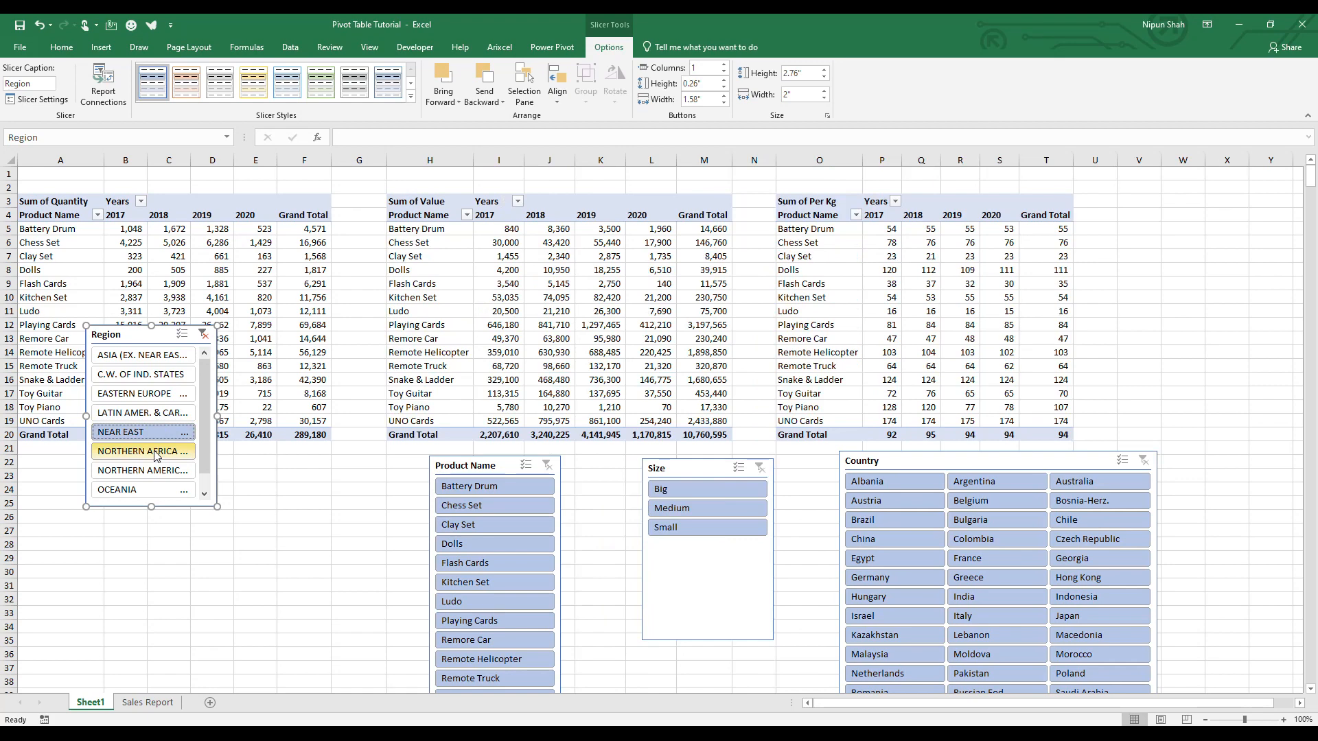
left_click(154, 470)
left_click(171, 376)
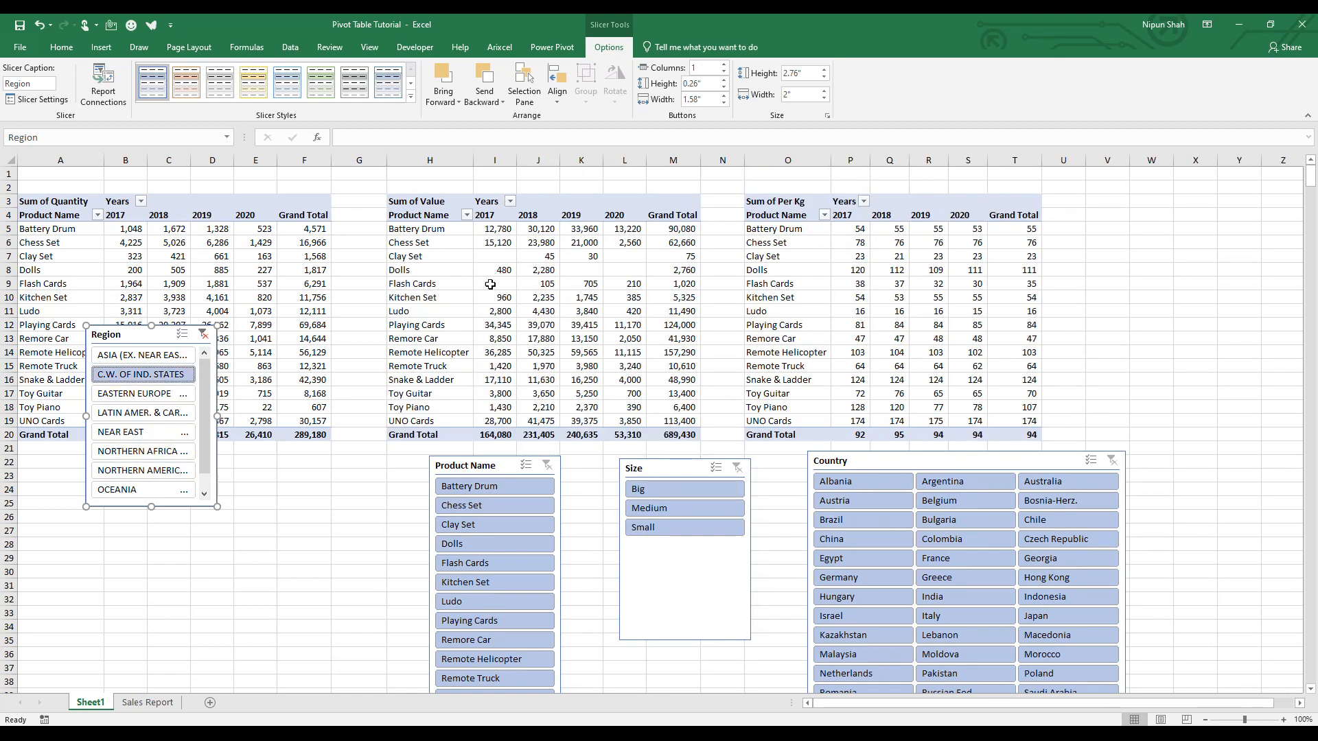
Step: Filter the Region slicer by ASIA and OCEANIA in turn and move the slicer below the Sum of Quantity PivotTable, around row 25
left_click(147, 355)
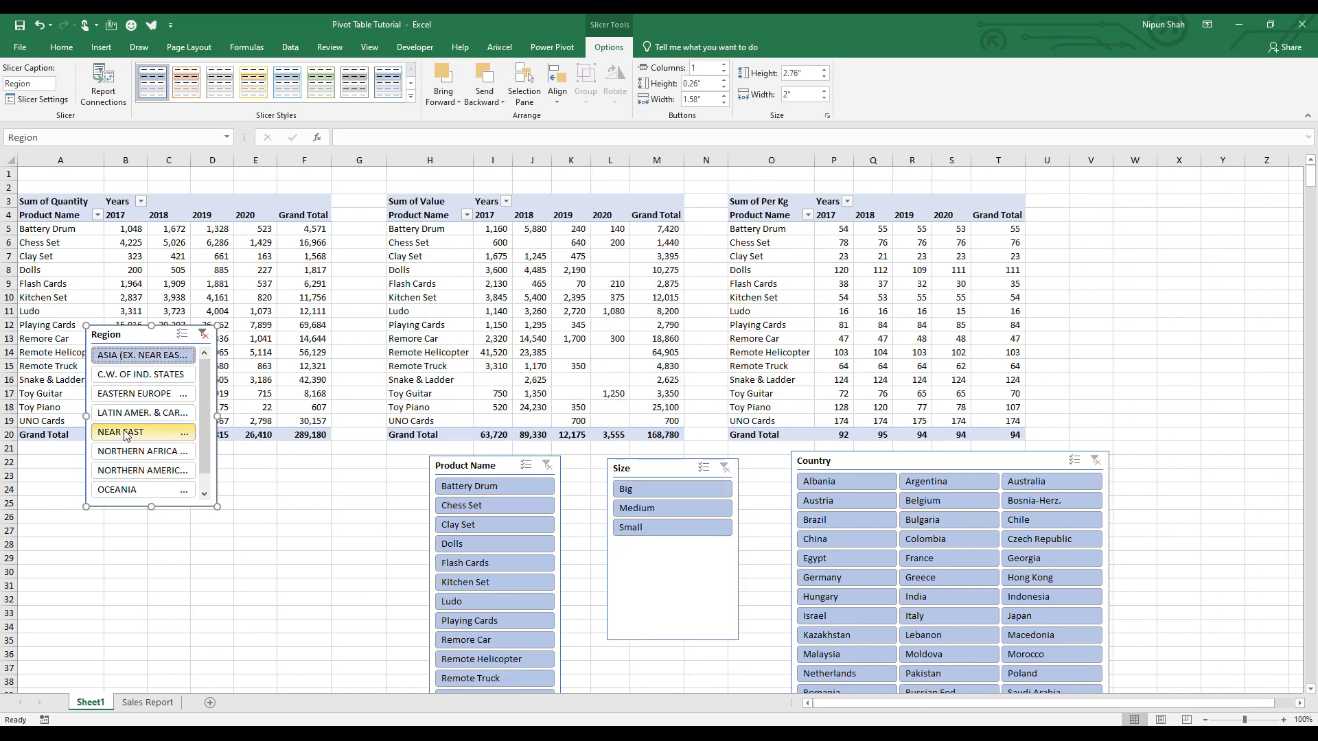
left_click(141, 489)
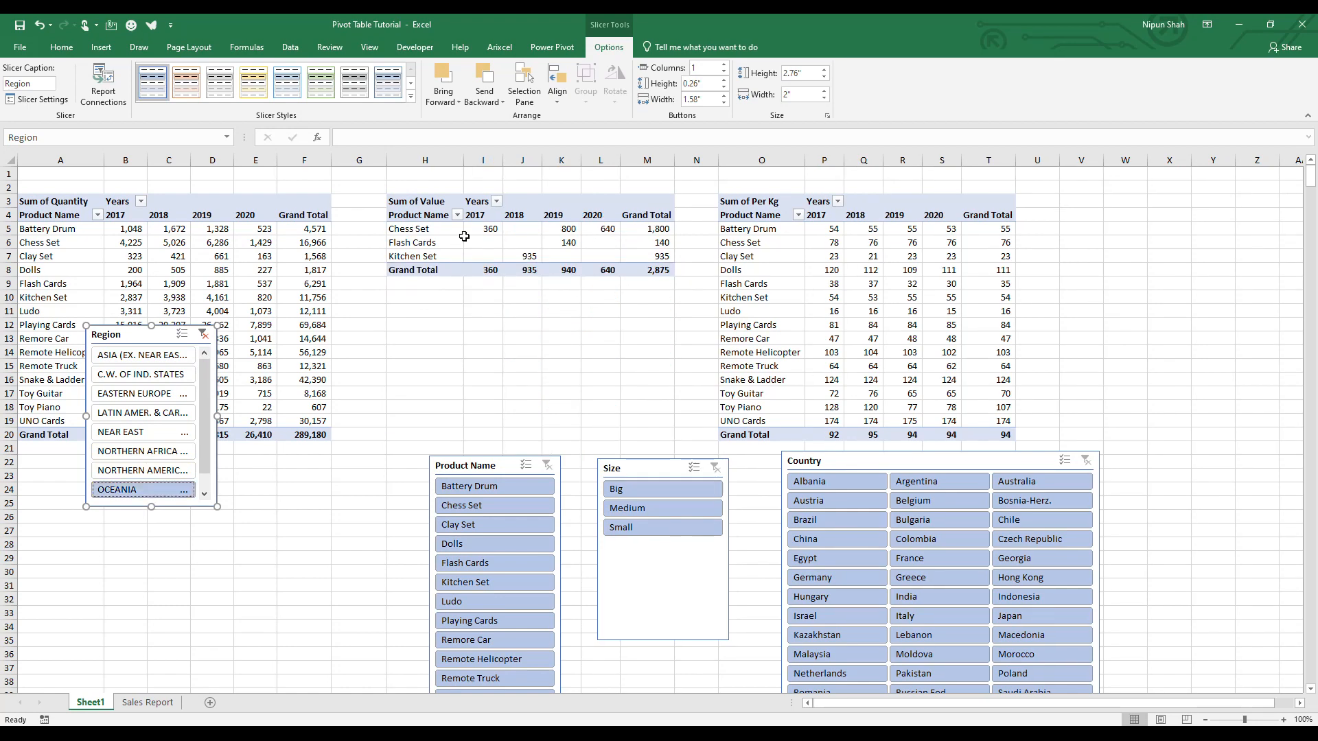
left_click_drag(155, 340, 203, 438)
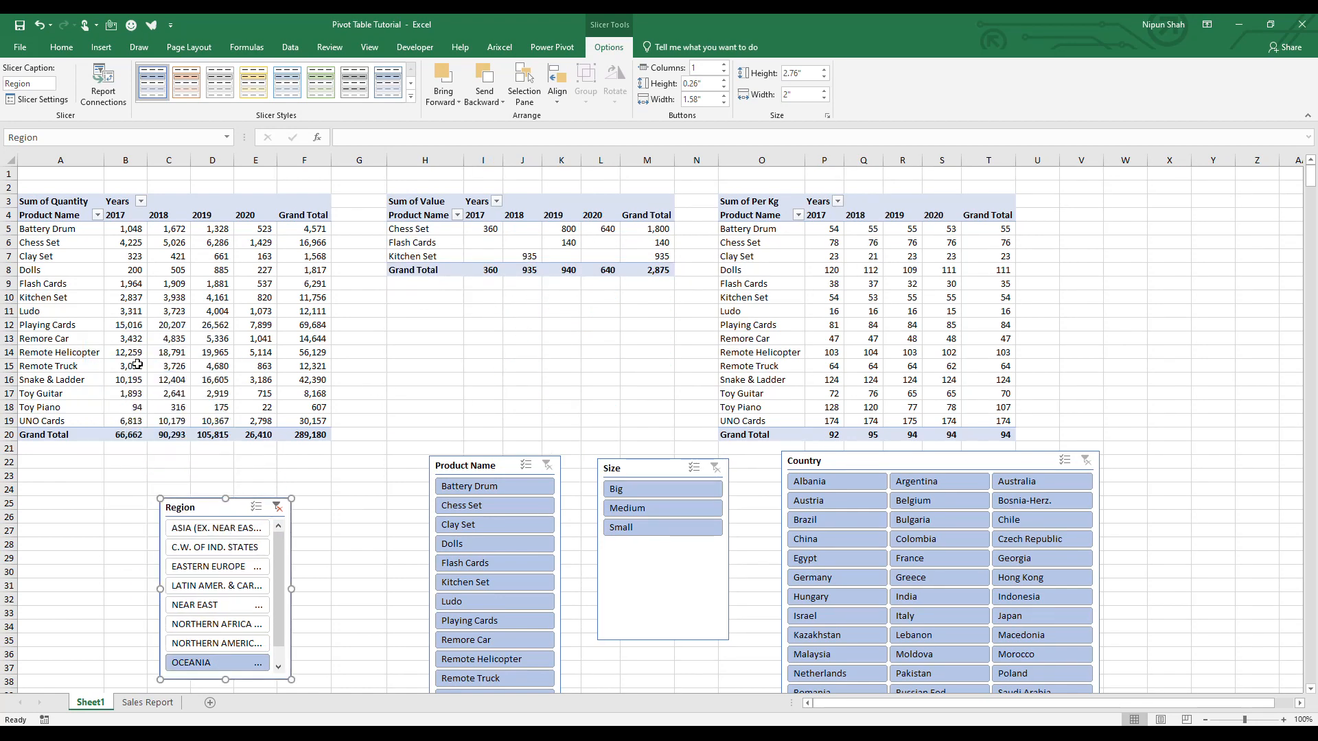
Step: Connect the Region slicer to PivotTable1 and PivotTable3 in addition to PivotTable2
right_click(204, 512)
left_click(264, 362)
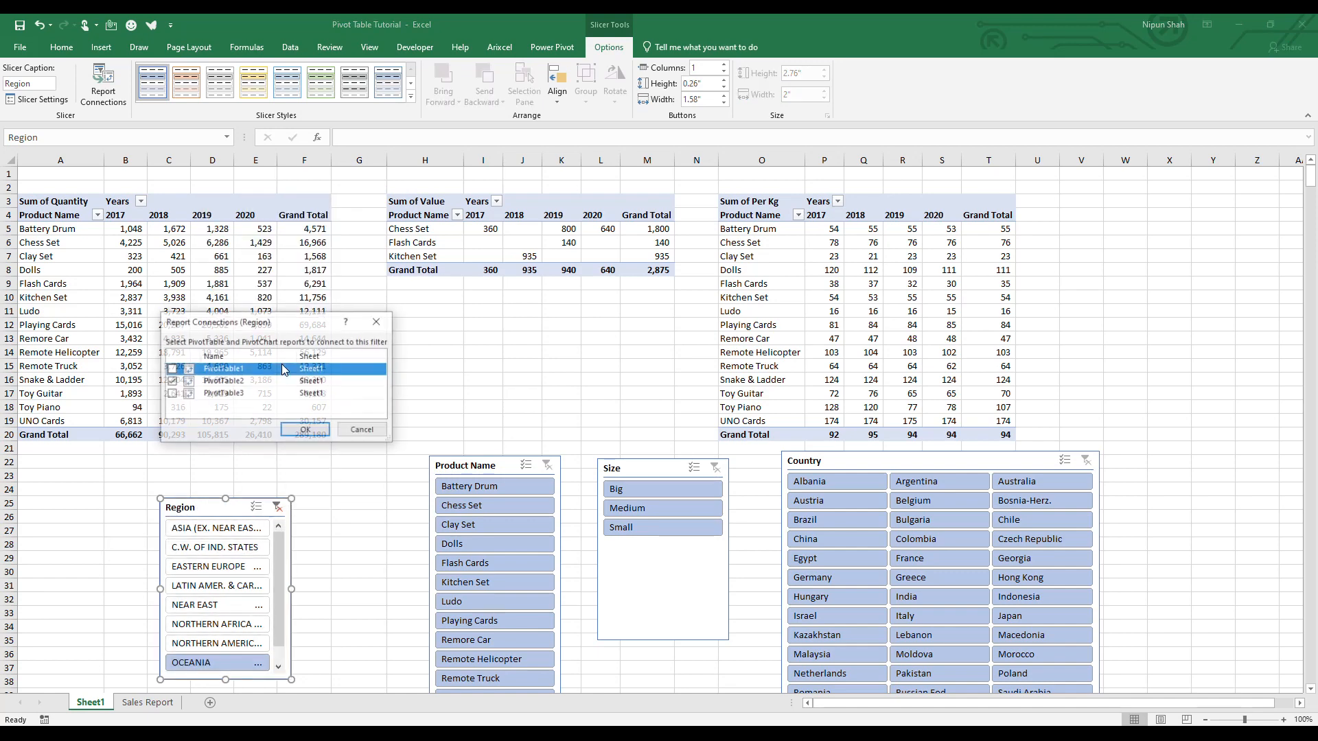
left_click(171, 369)
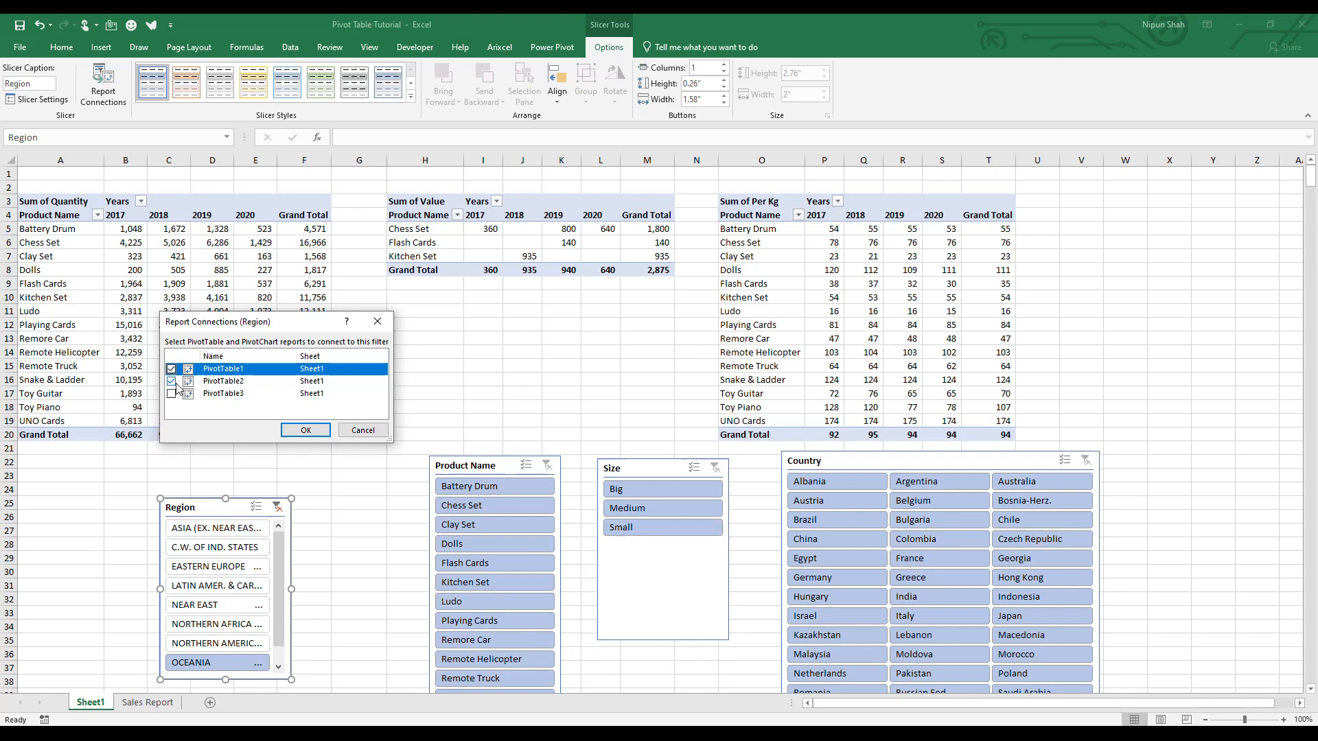
left_click(171, 393)
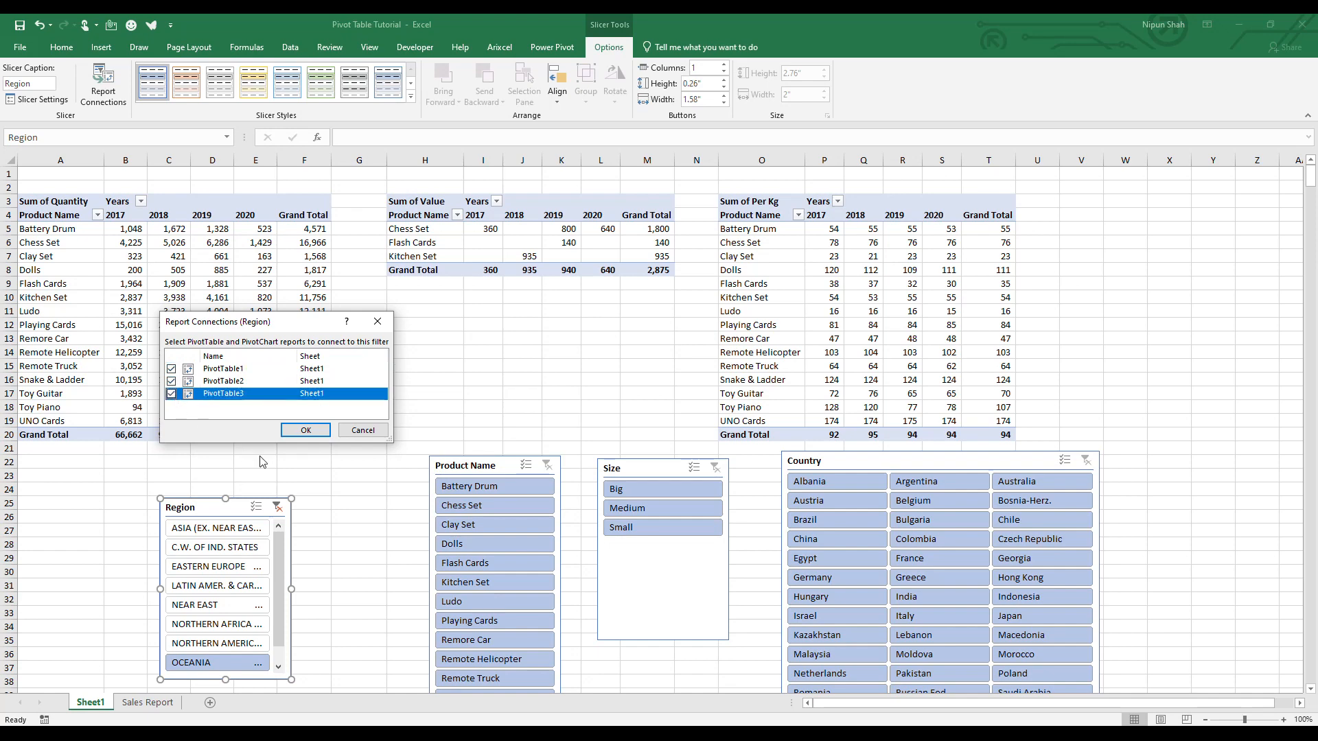
left_click(306, 430)
Step: Switch the Region slicer from C.W. OF IND. STATES through the regions listed below it, ending on OCEANIA
left_click(184, 547)
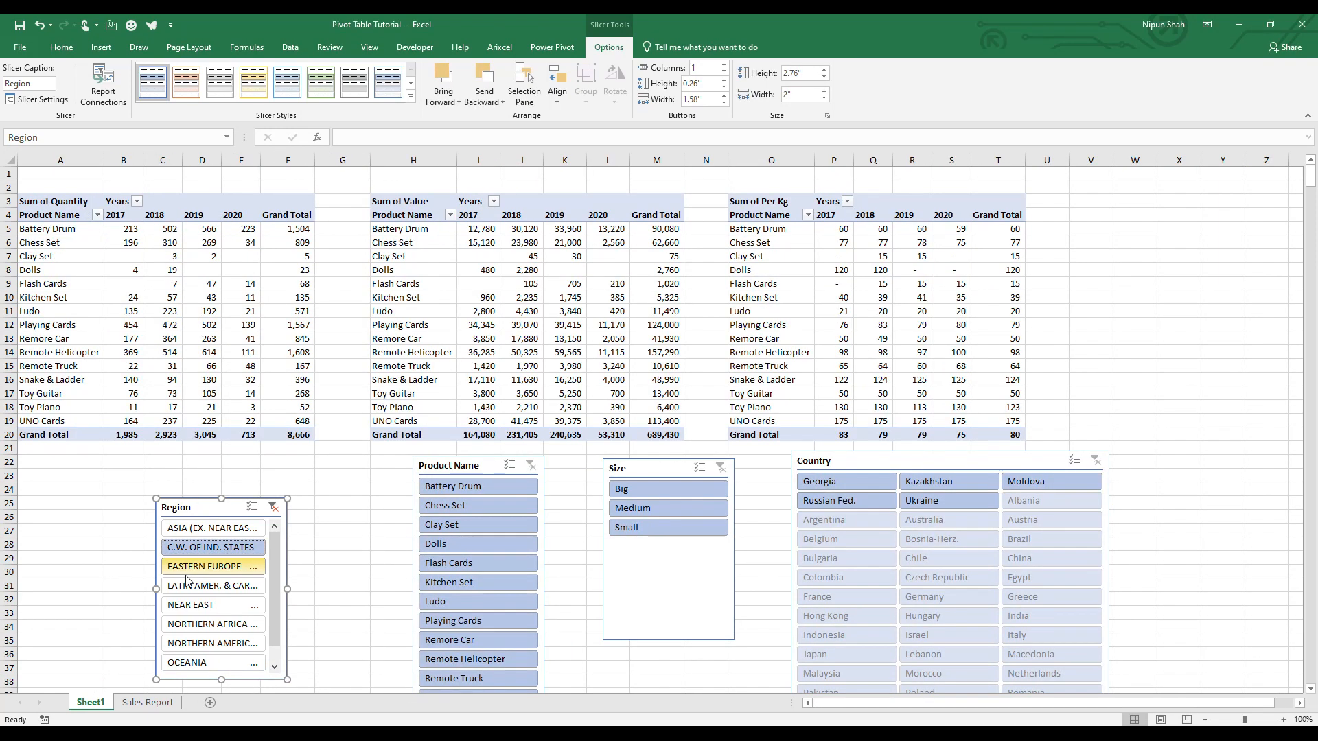
left_click(186, 572)
left_click(206, 586)
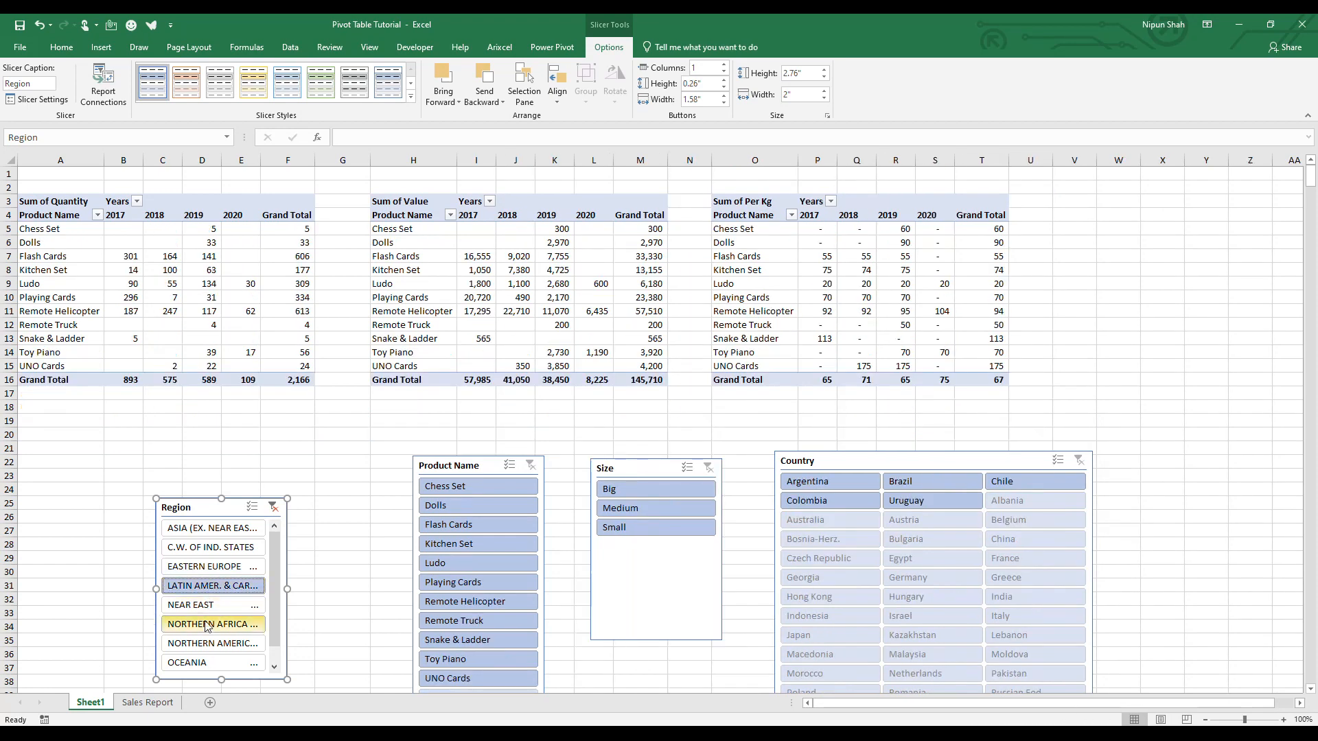
left_click(204, 624)
left_click(206, 643)
left_click(206, 662)
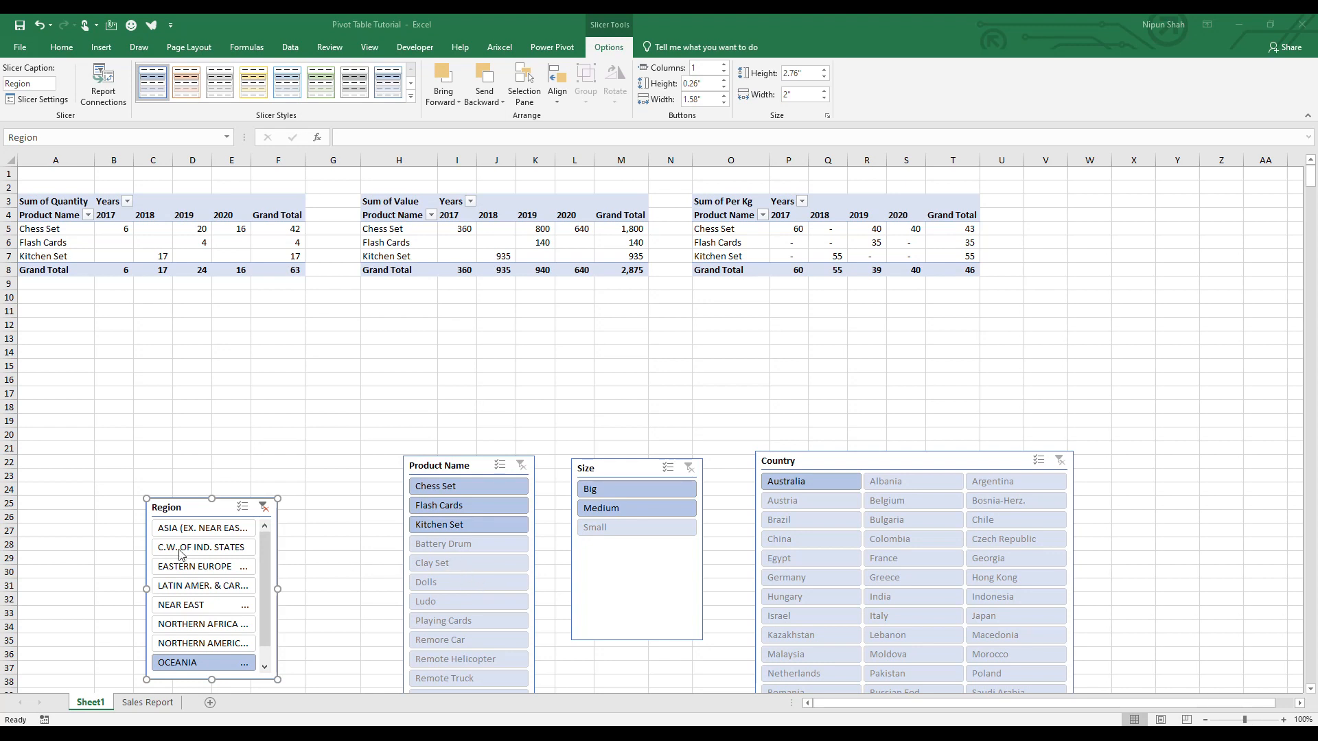
Step: Move the Region slicer beside the Product Name slicer, around row 22, and filter it by NORTHERN AMERICA
left_click(201, 510)
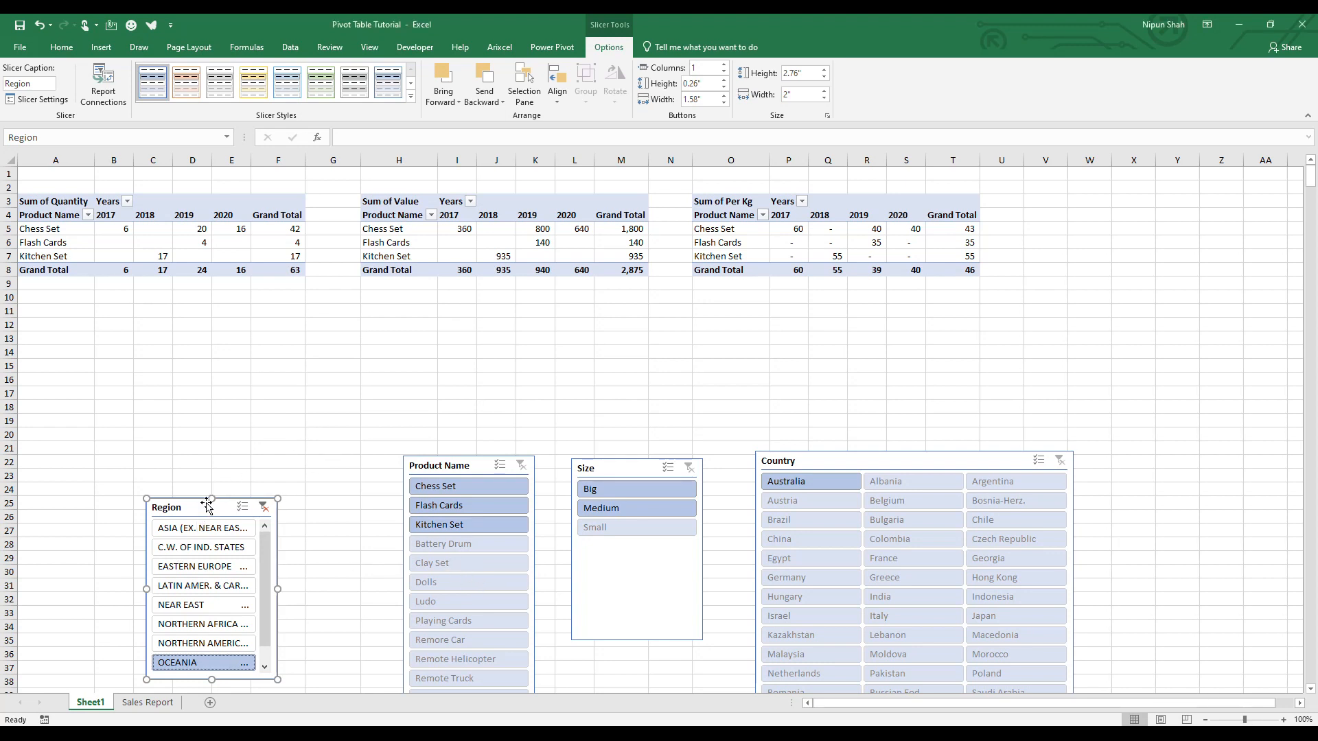
left_click_drag(205, 505, 317, 430)
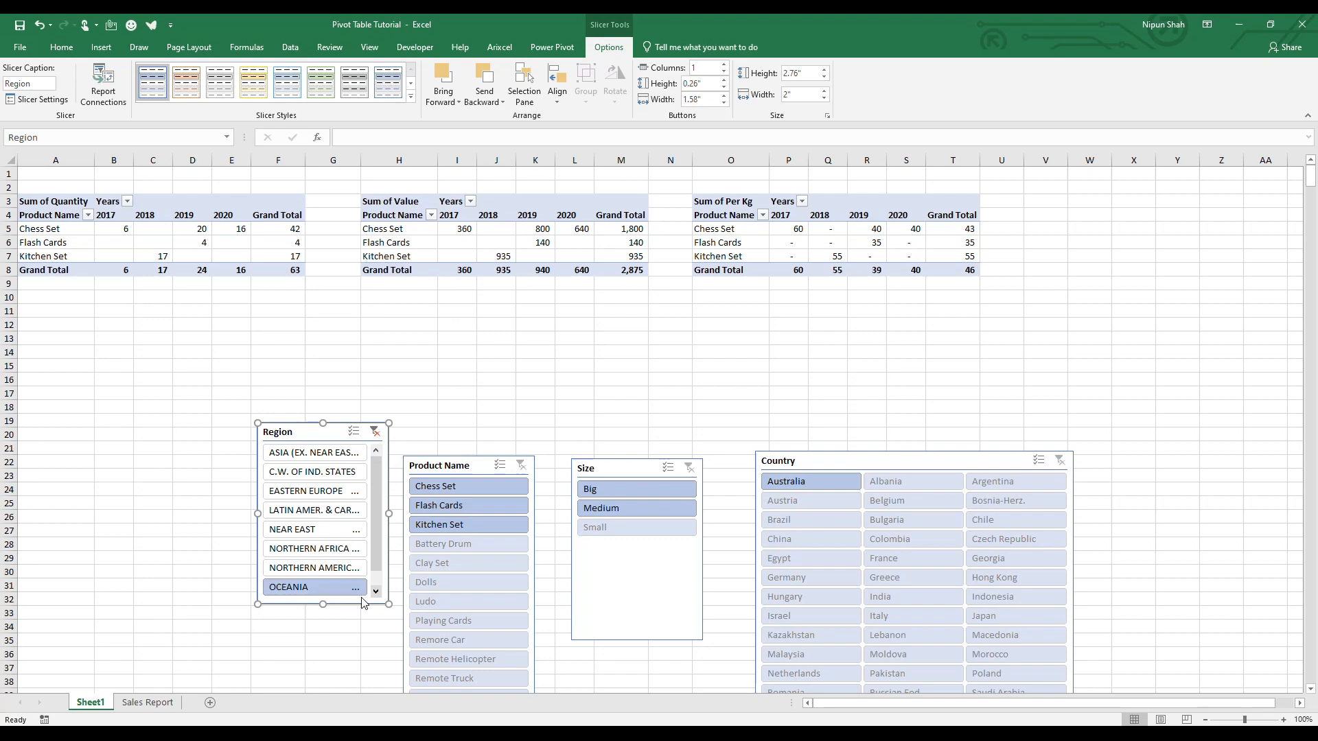
left_click(320, 569)
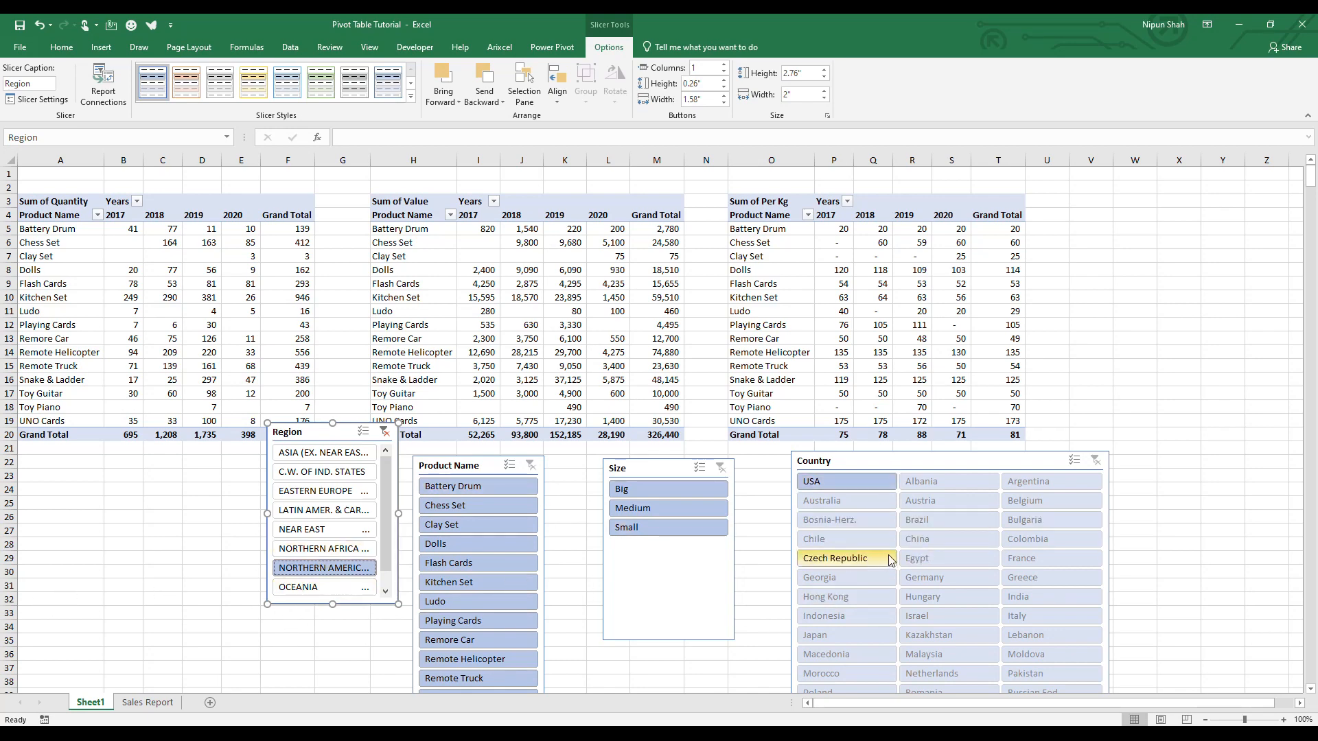
left_click_drag(339, 435, 323, 468)
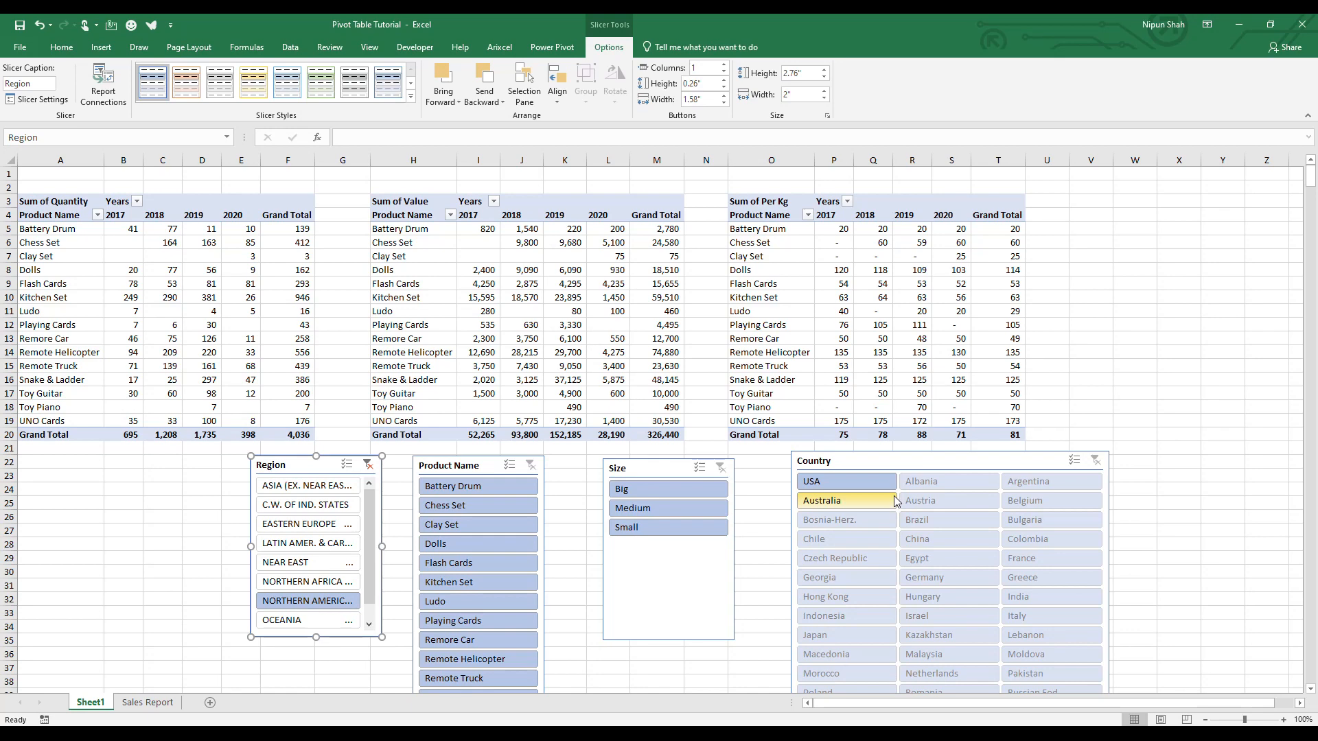
Step: Set the Country slicer to hide items with no data
right_click(911, 462)
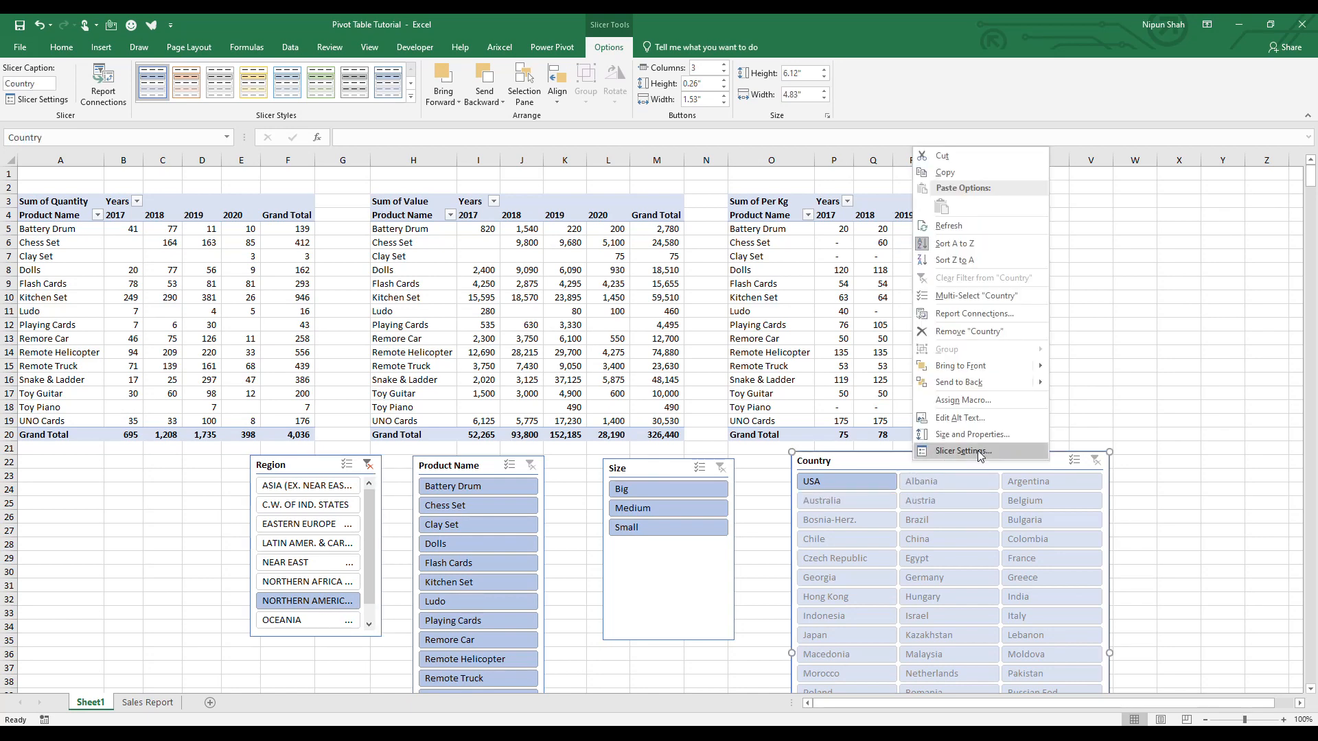
left_click(980, 453)
left_click(971, 494)
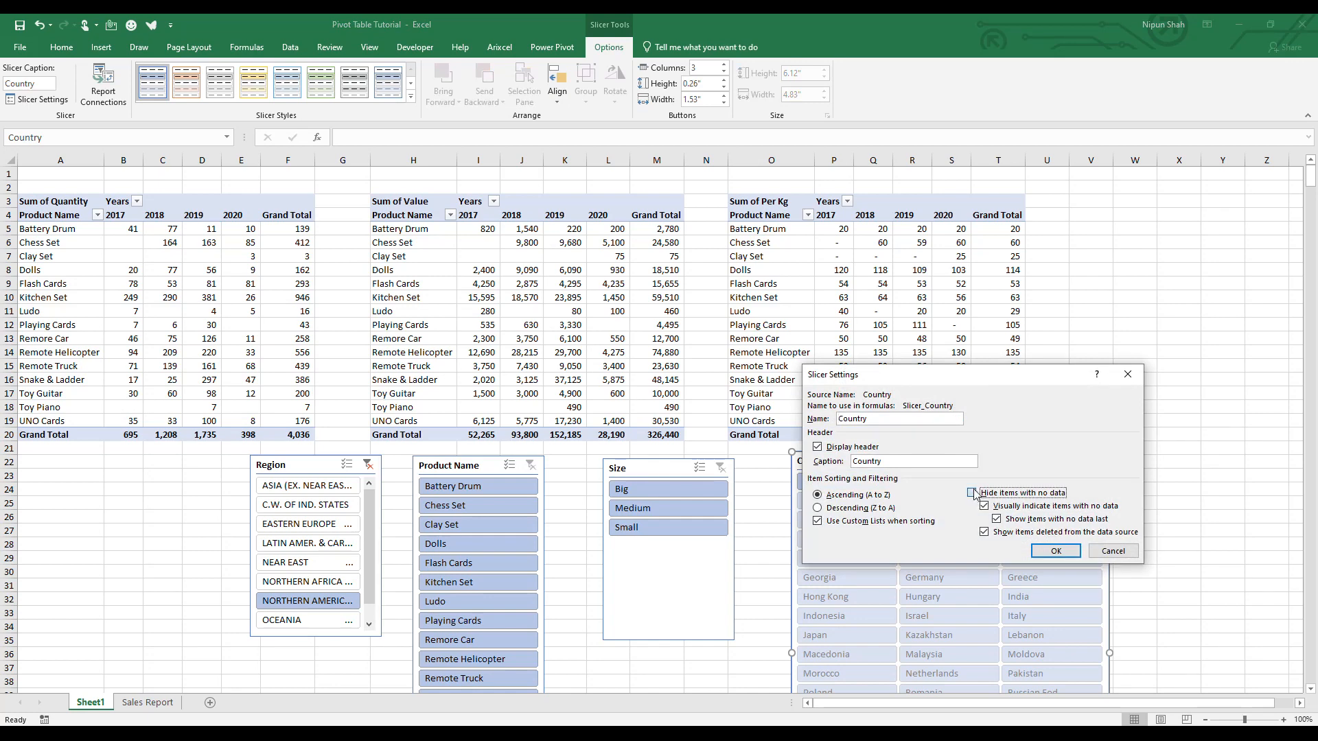
left_click(1056, 552)
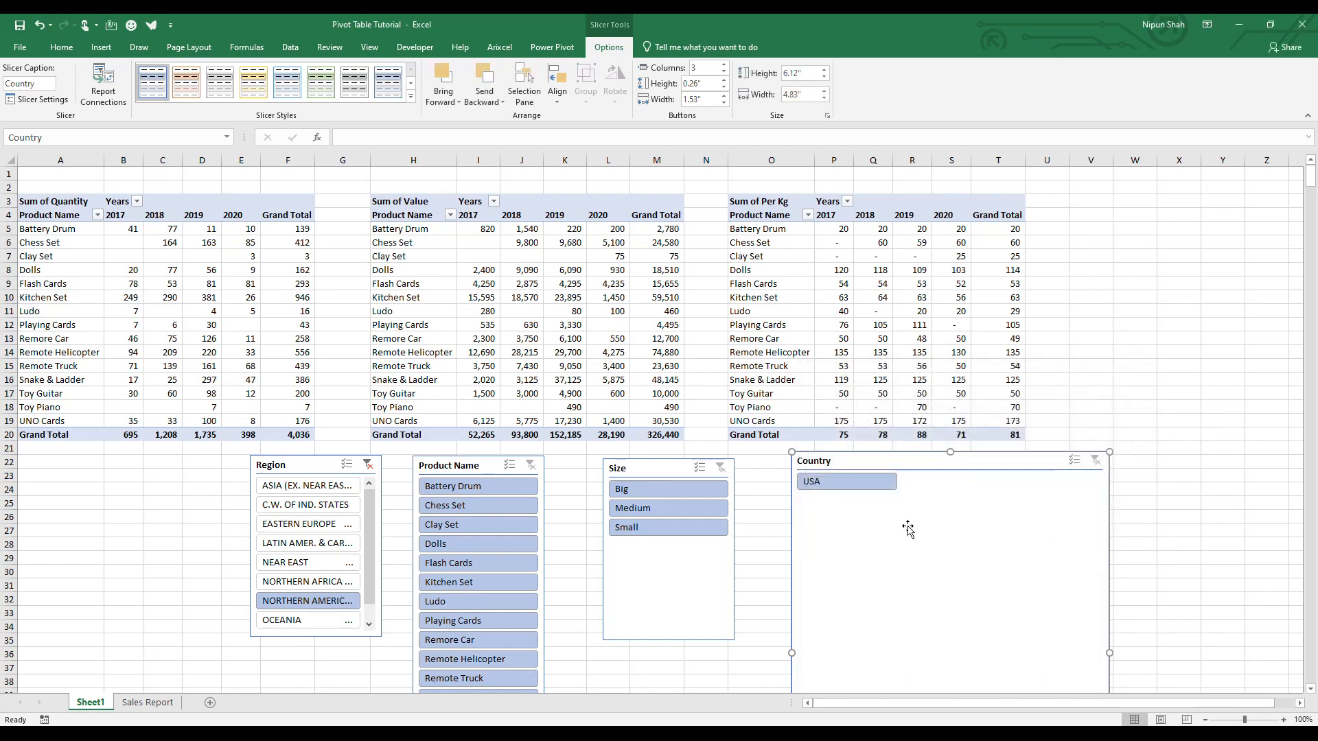
Step: Set the Size slicer to hide items with no data
right_click(668, 472)
left_click(714, 462)
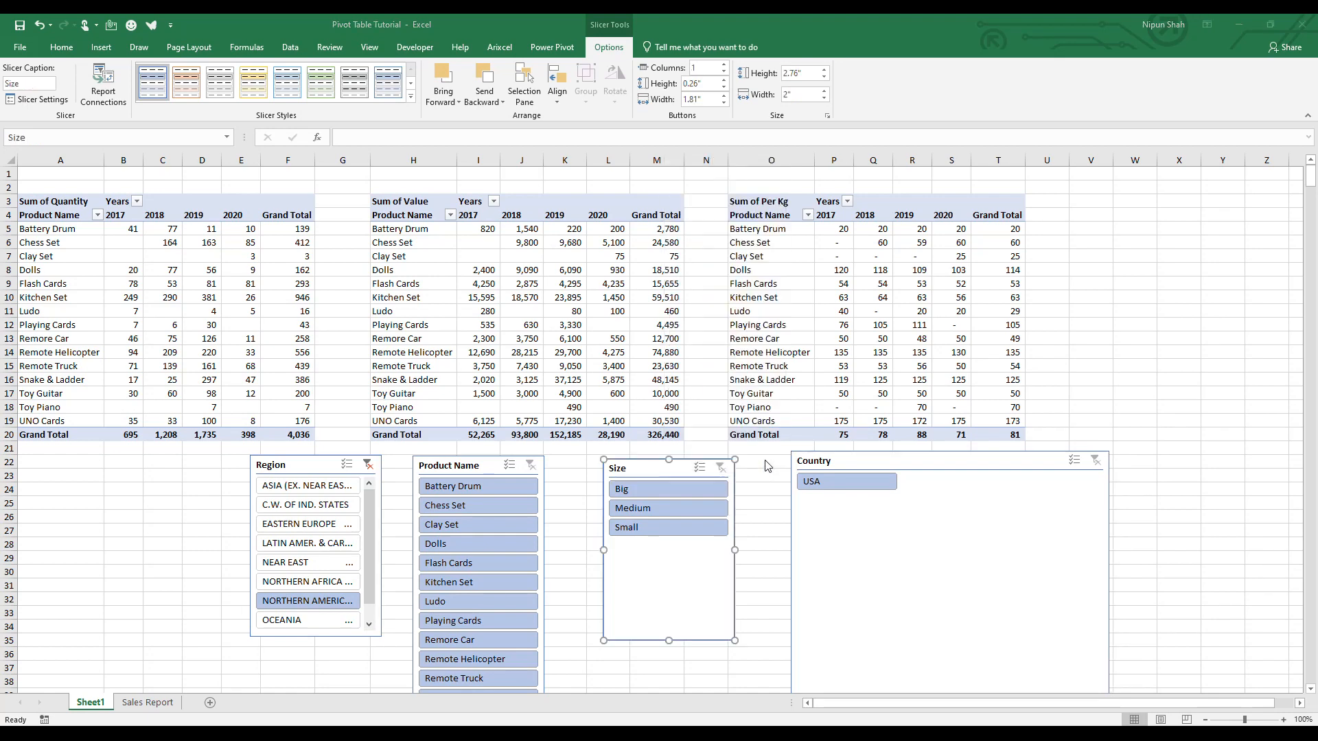
left_click(759, 503)
left_click(827, 559)
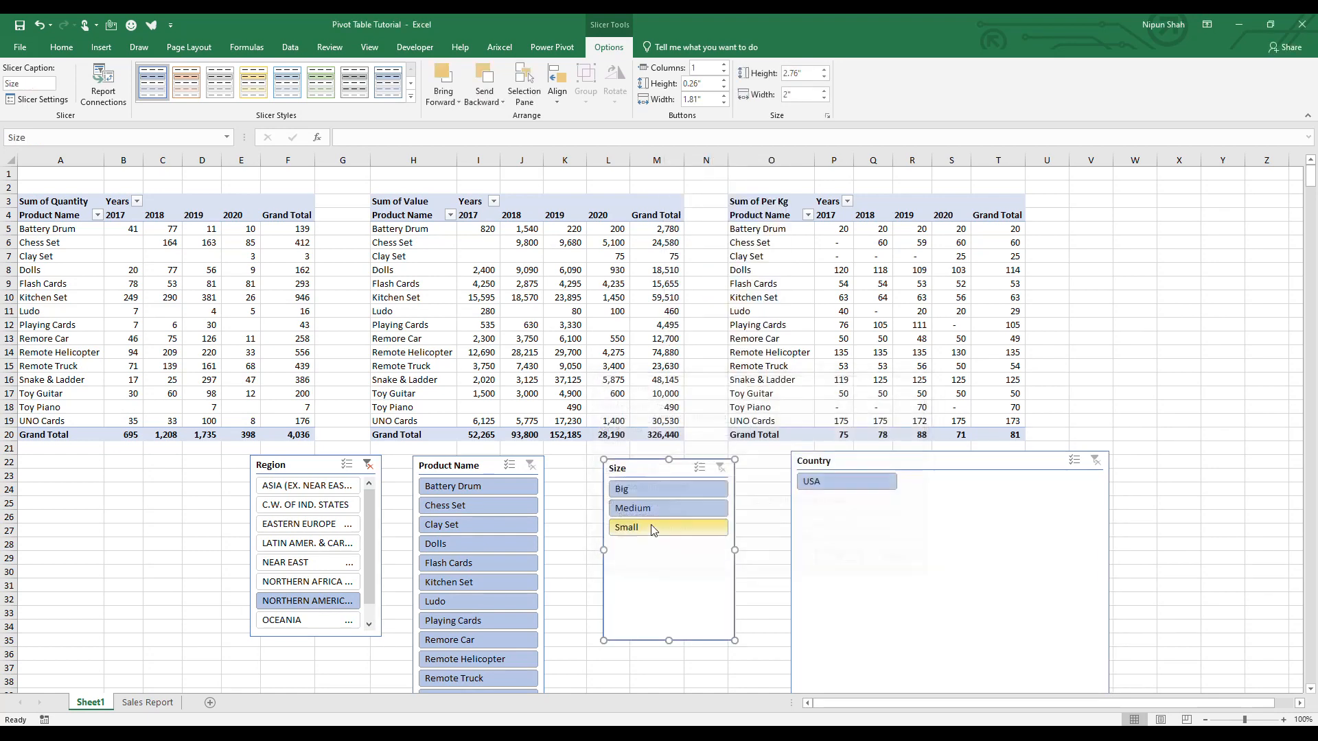
Step: Set the Product Name slicer to hide items with no data
right_click(469, 469)
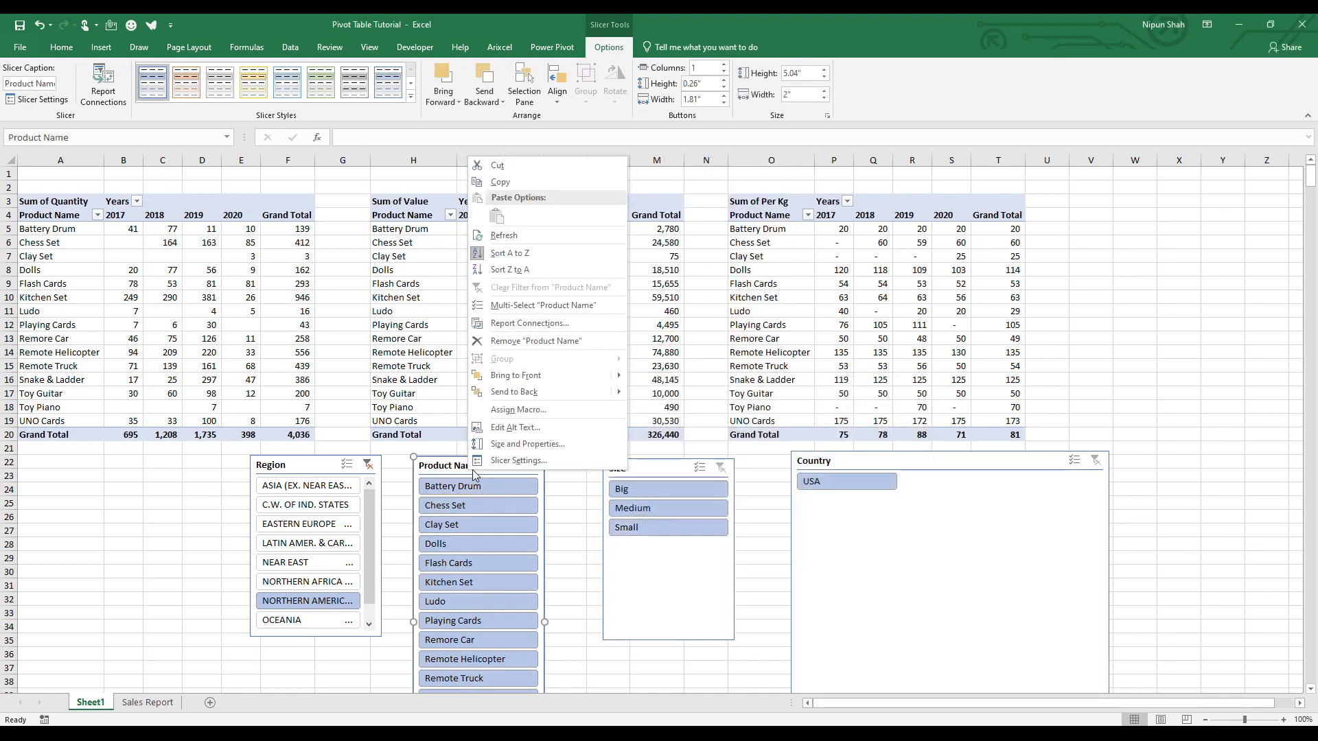
left_click(553, 462)
left_click(549, 504)
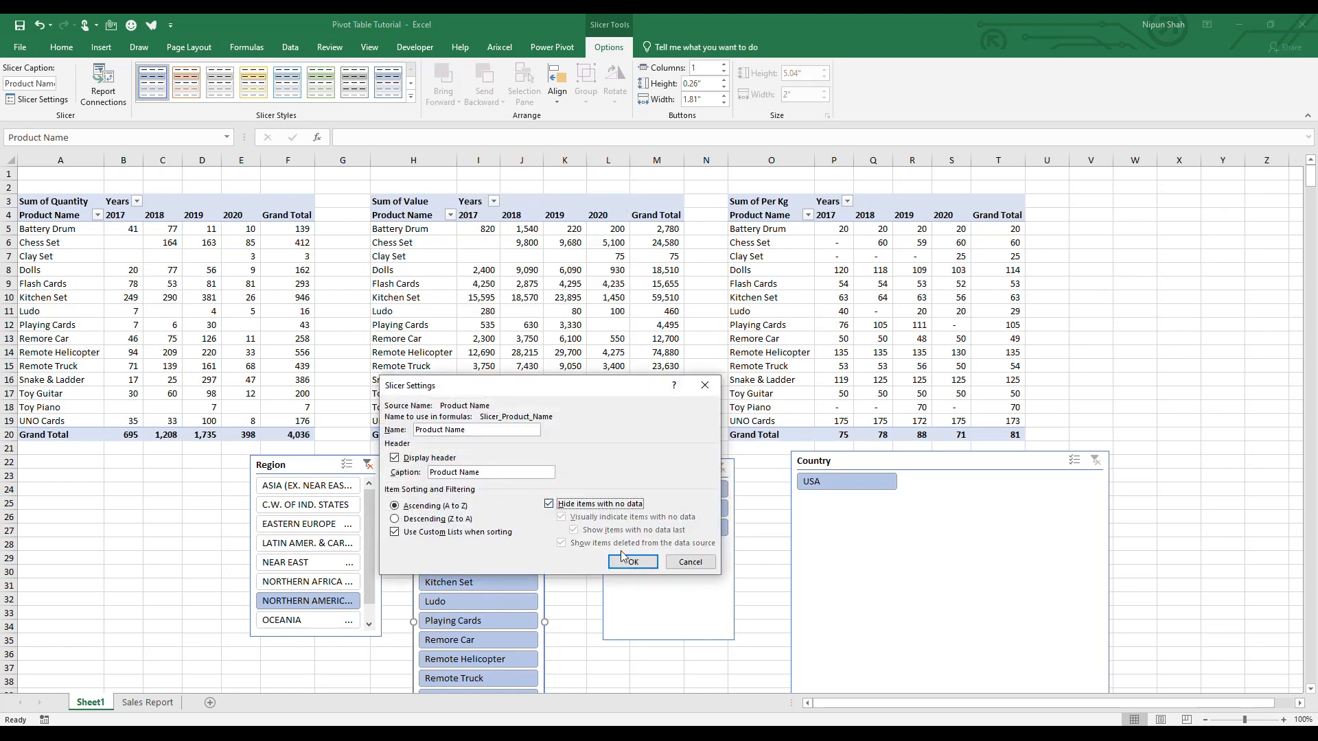
left_click(632, 561)
Step: Set the Region slicer to hide items with no data
left_click(300, 469)
right_click(303, 474)
left_click(336, 445)
left_click(375, 496)
left_click(457, 554)
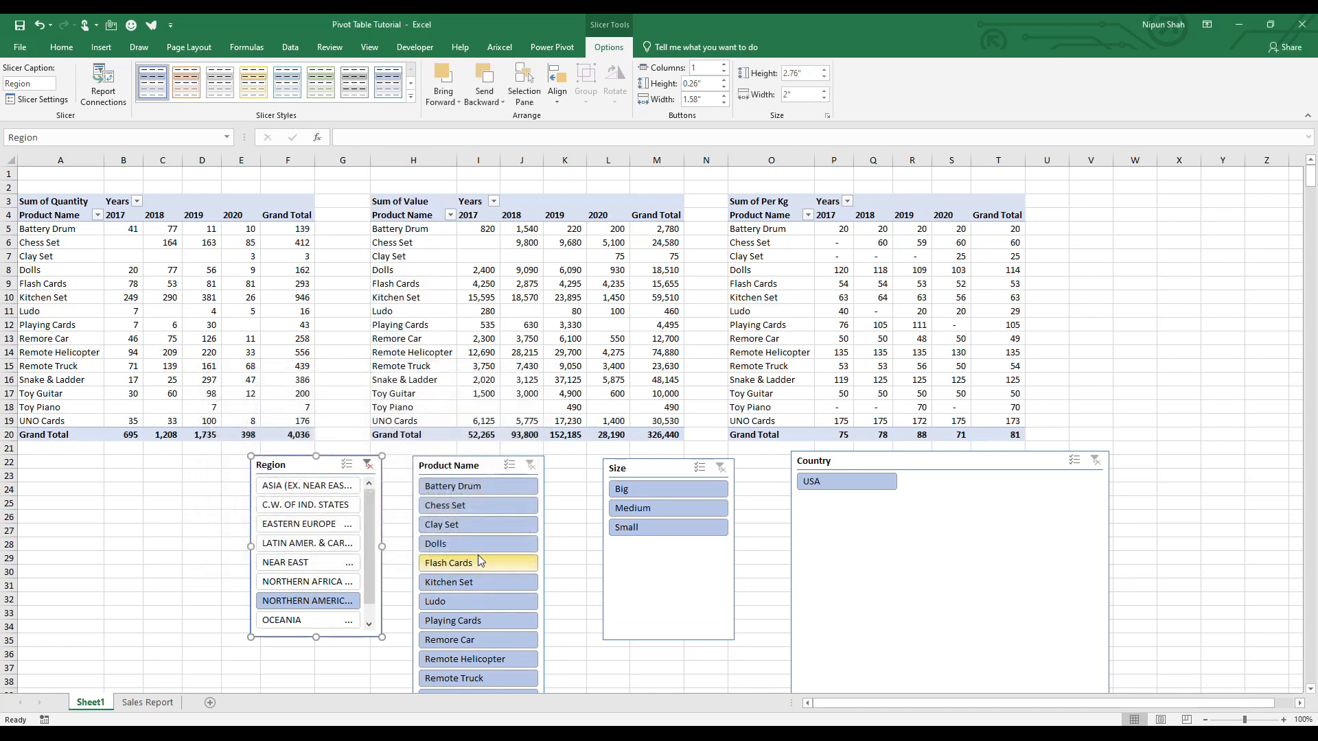
Step: Arrange the Region, Product Name, Size and Country slicers closer together in one row starting around row 22, with the Country slicer about 4.58" high
left_click_drag(454, 484, 497, 490)
left_click_drag(342, 474, 406, 484)
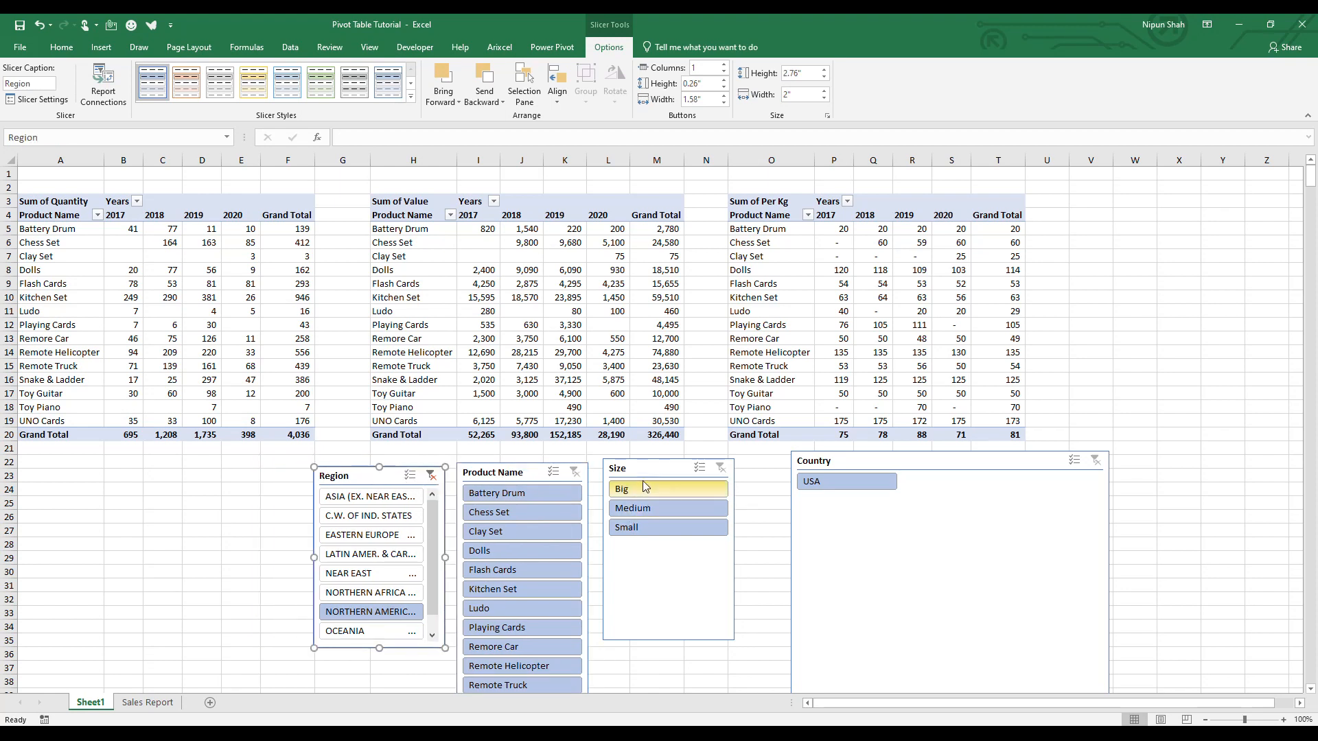
left_click_drag(622, 468, 617, 480)
left_click_drag(806, 469, 767, 491)
left_click_drag(922, 504, 904, 472)
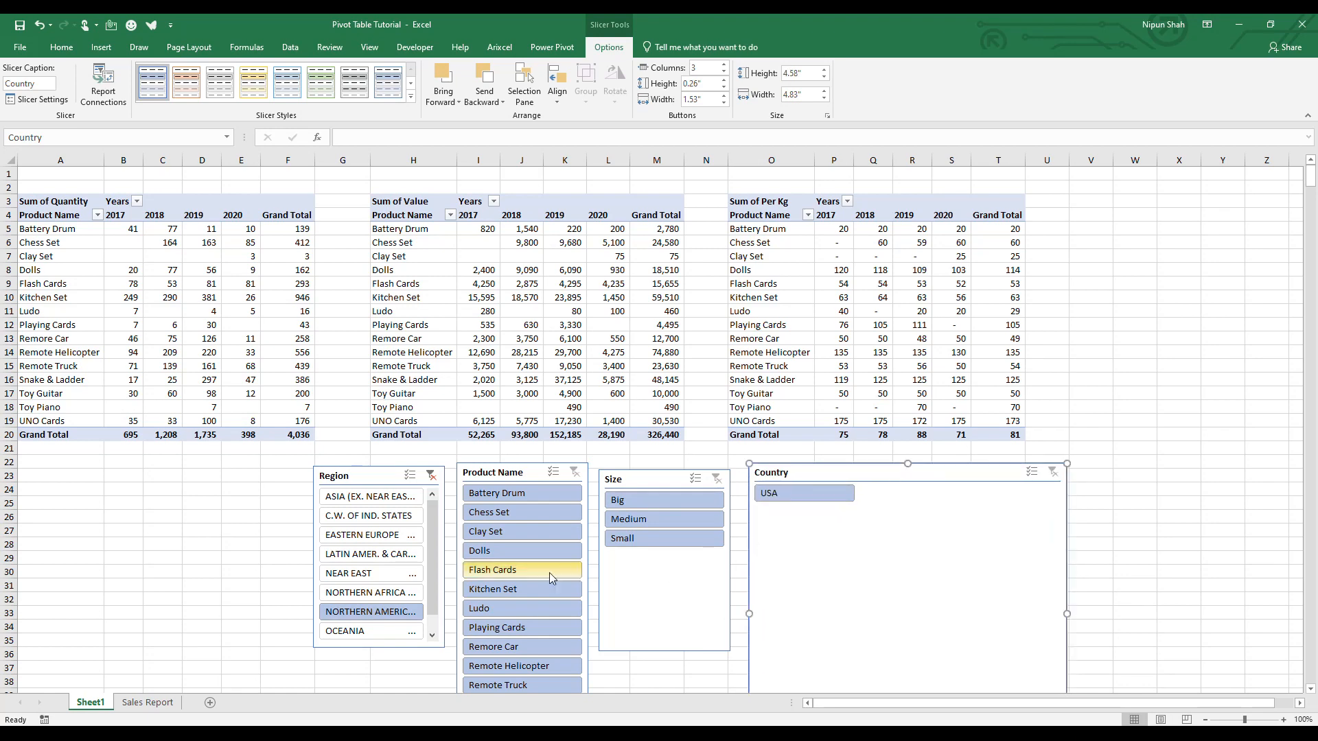
Step: Filter the PivotTables to Dolls in the regions EASTERN EUROPE and WESTERN EUROPE together
left_click(525, 551)
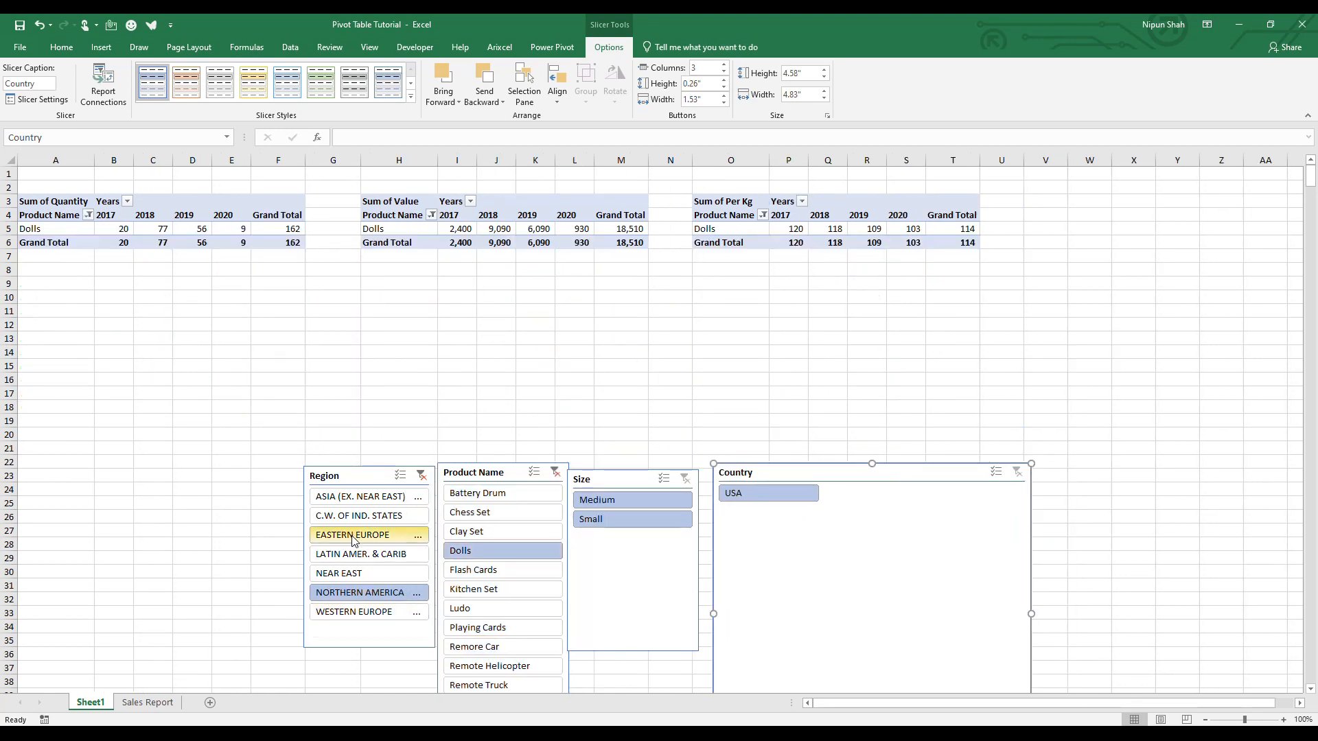
left_click(354, 538)
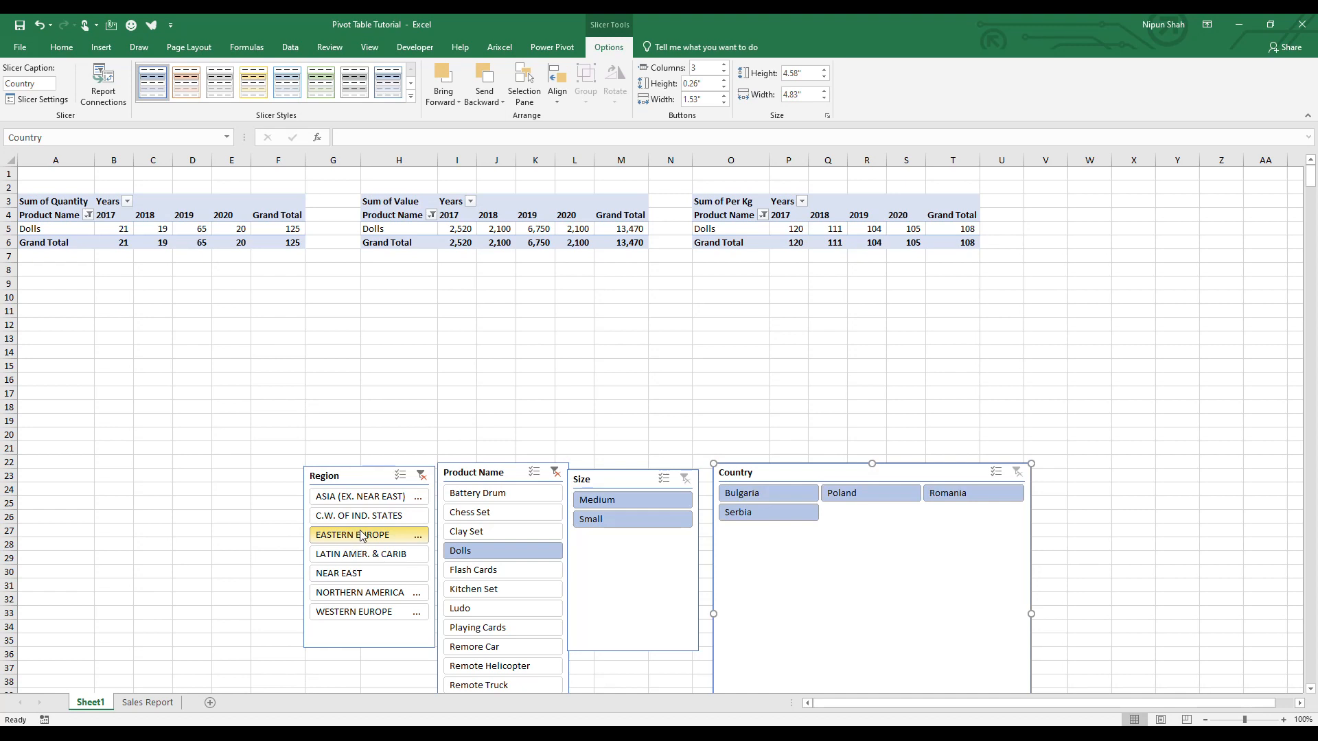
left_click(371, 611, "ctrl")
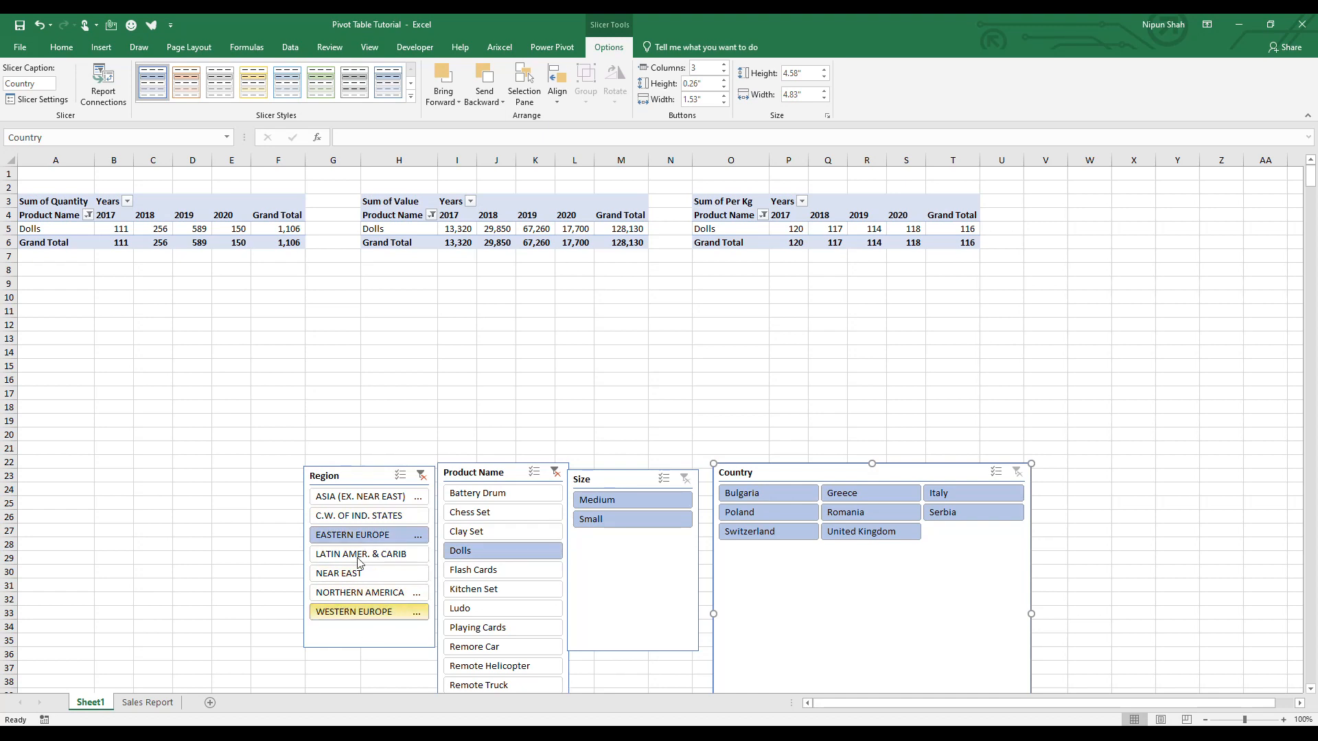
Step: Exclude Bulgaria, Greece and Italy in the Country slicer and add Playing Cards and Kitchen Set to the product selection
left_click(795, 497, "ctrl")
left_click(858, 492, "ctrl")
left_click(938, 496, "ctrl")
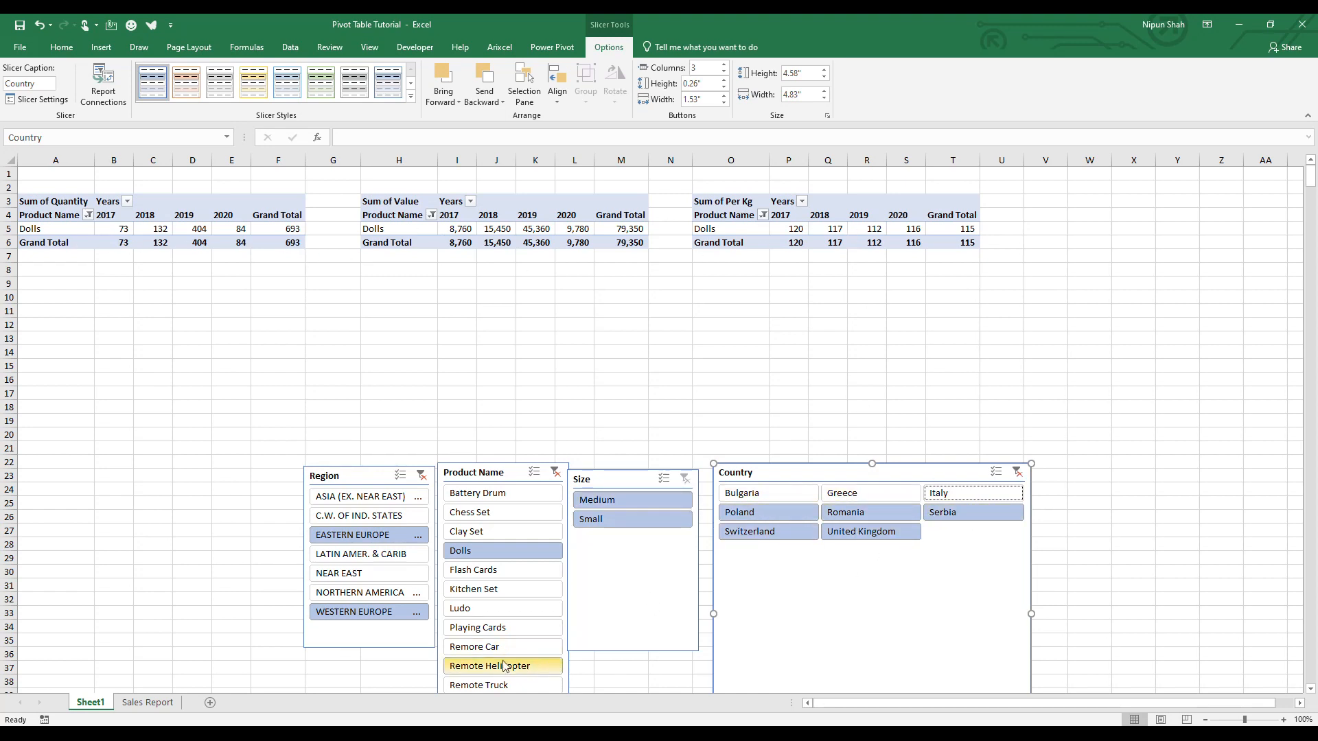
left_click(506, 627, "ctrl")
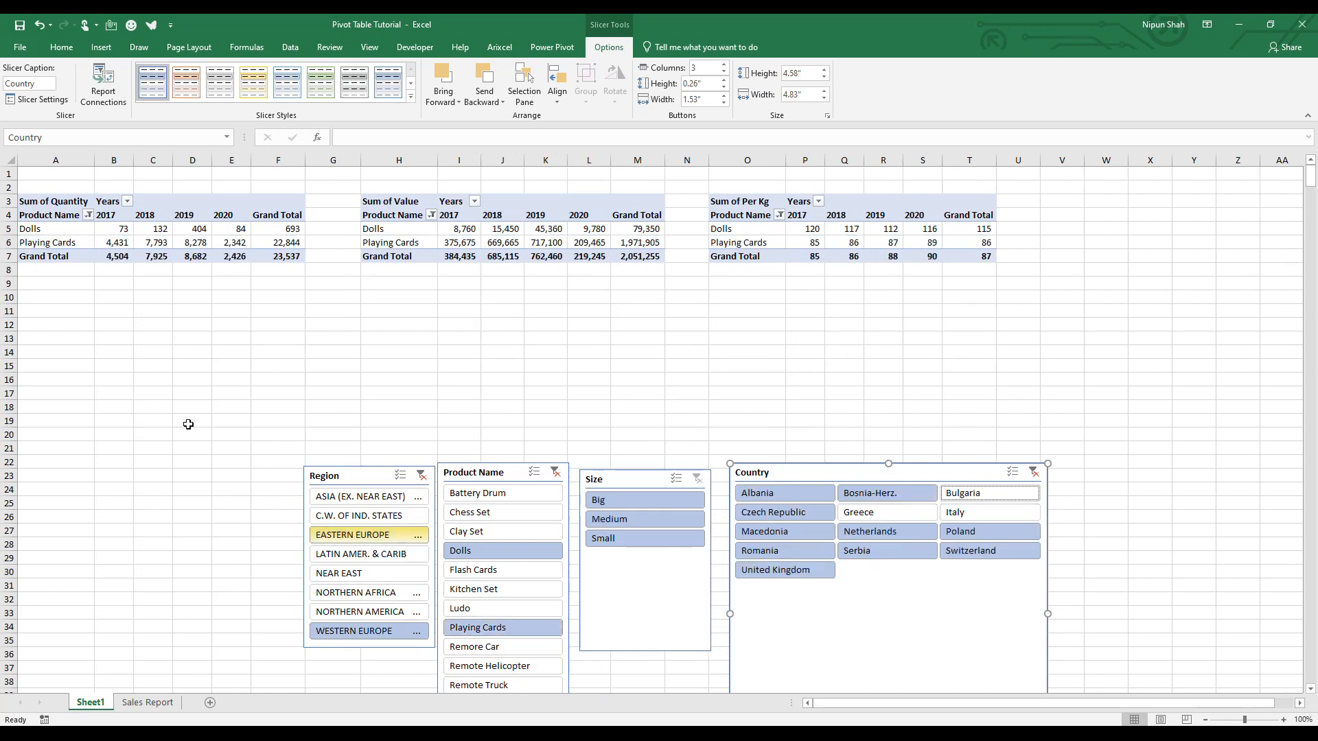
left_click(492, 589, "ctrl")
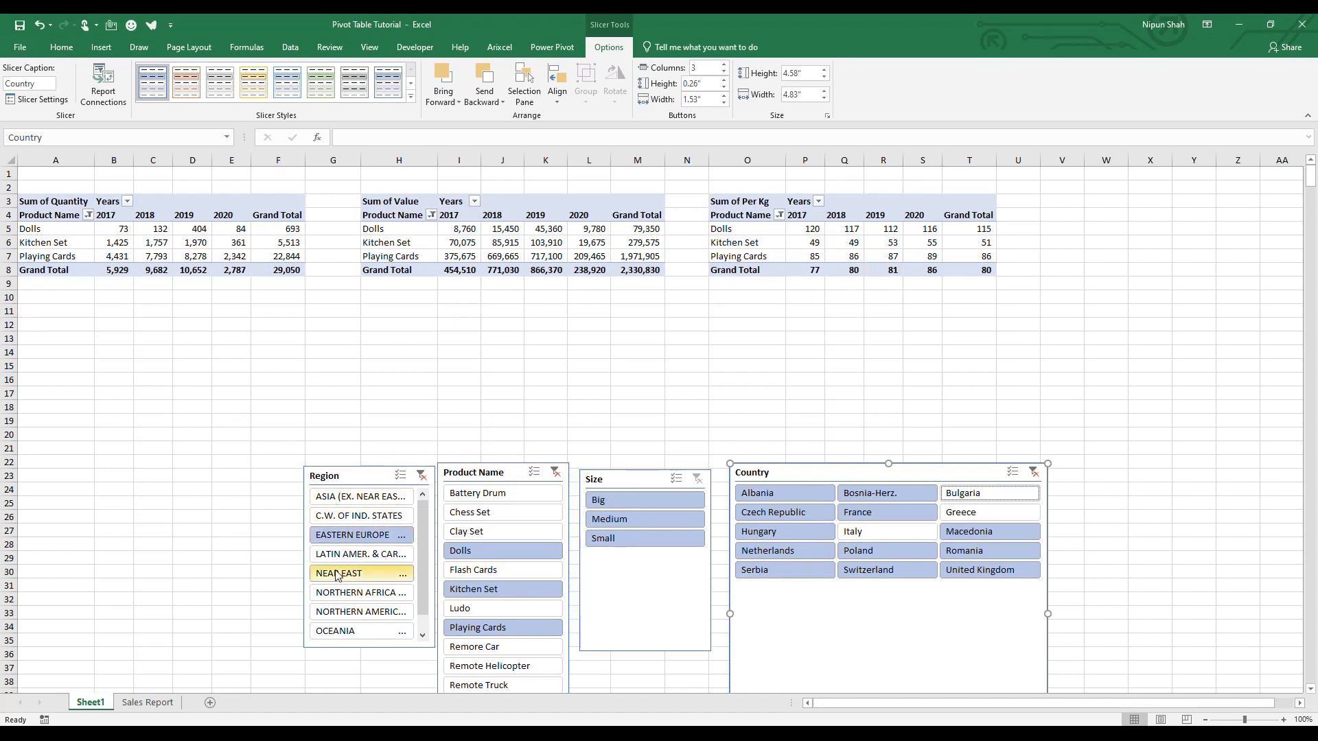
Step: Clear the filters of the Product Name, Region and Country slicers
left_click(556, 472)
left_click(440, 484)
left_click(432, 476)
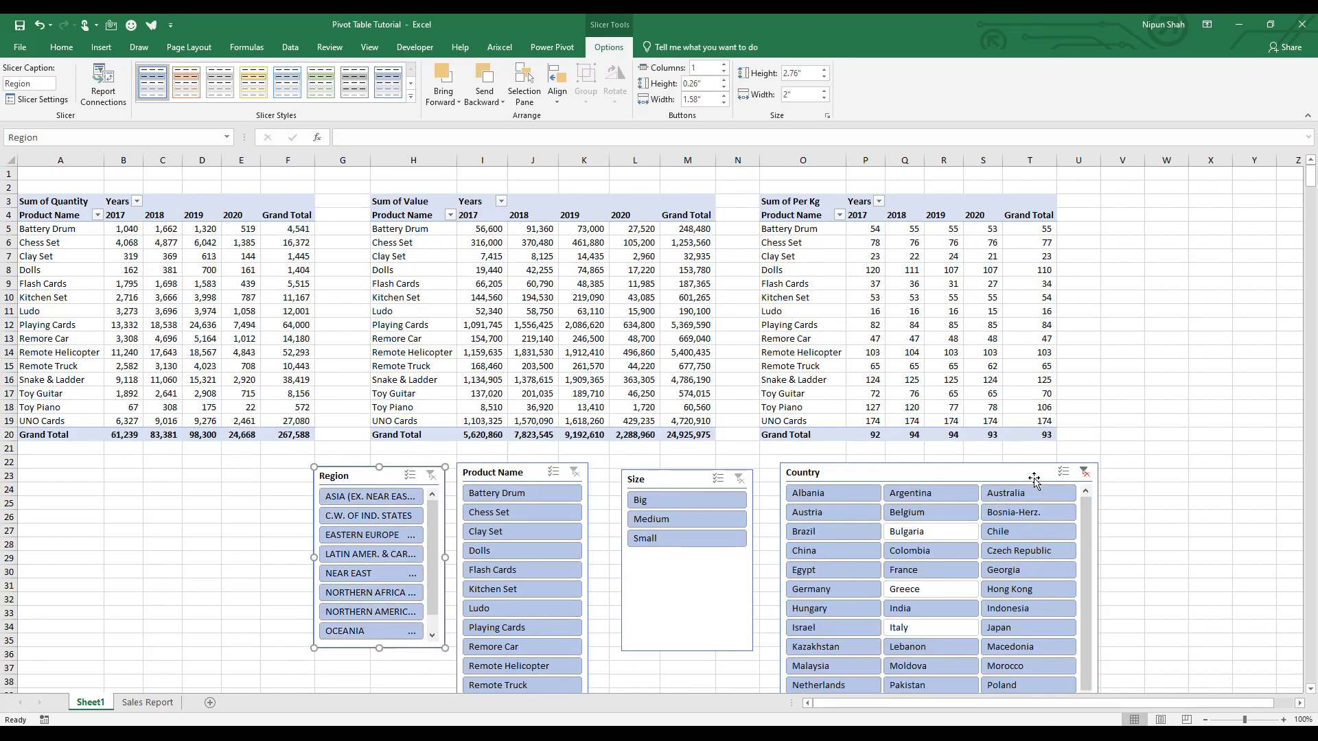
left_click(1100, 472)
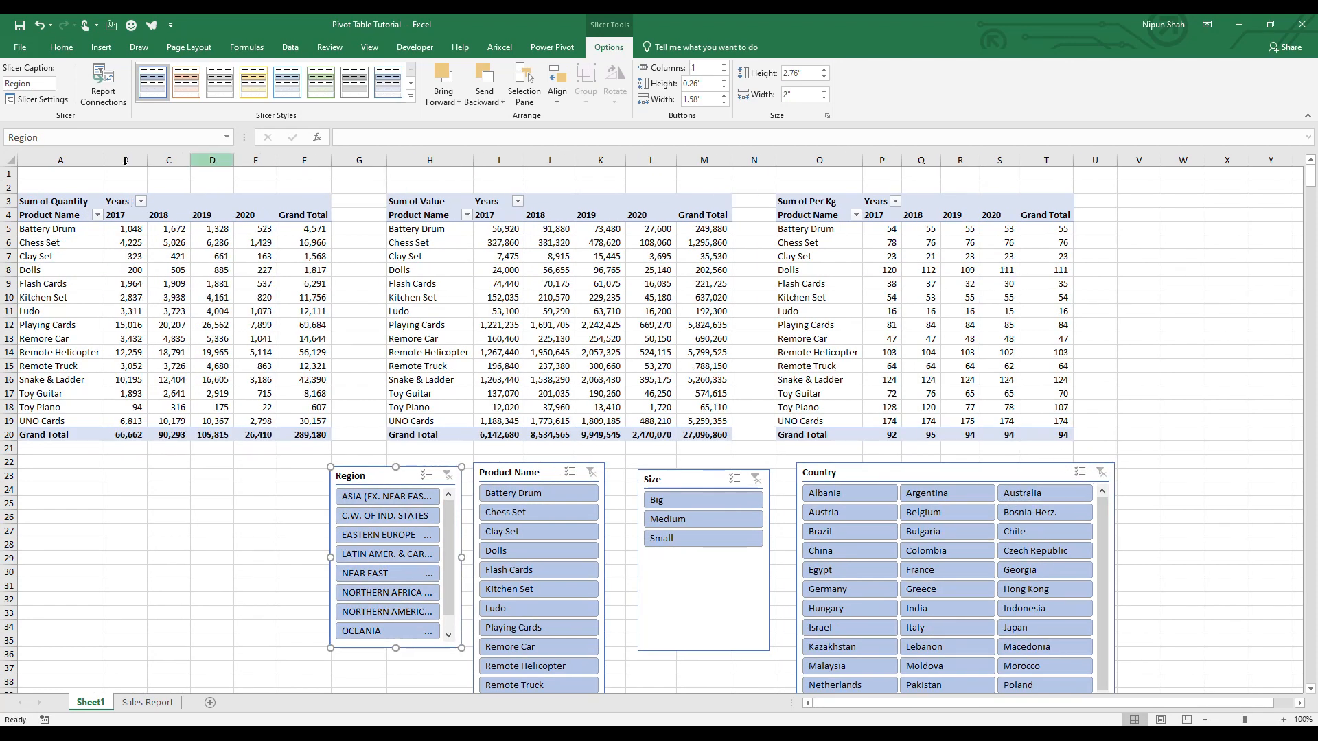
Step: Filter Product Name in the Sum of Quantity PivotTable's own header to only Clay Set, Dolls and Flash Cards
left_click(98, 216)
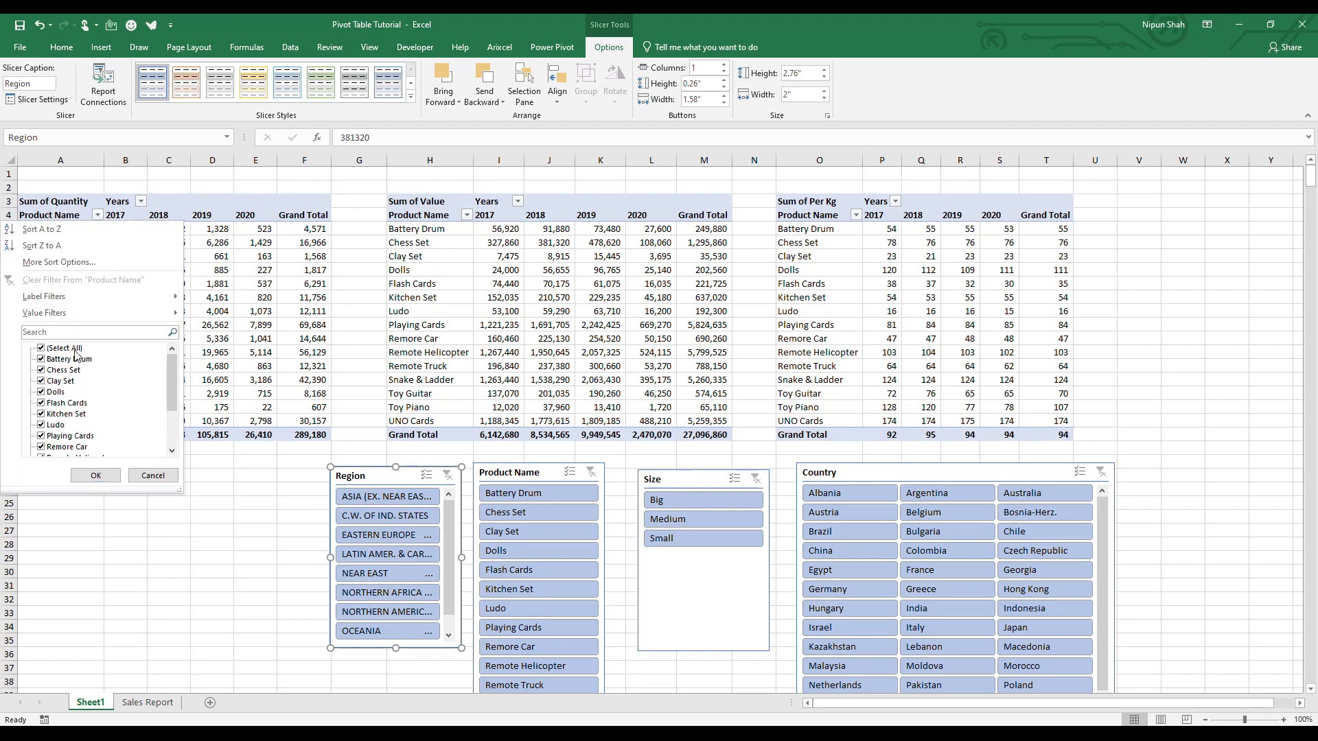
left_click(41, 348)
left_click(41, 381)
left_click(41, 392)
left_click(42, 403)
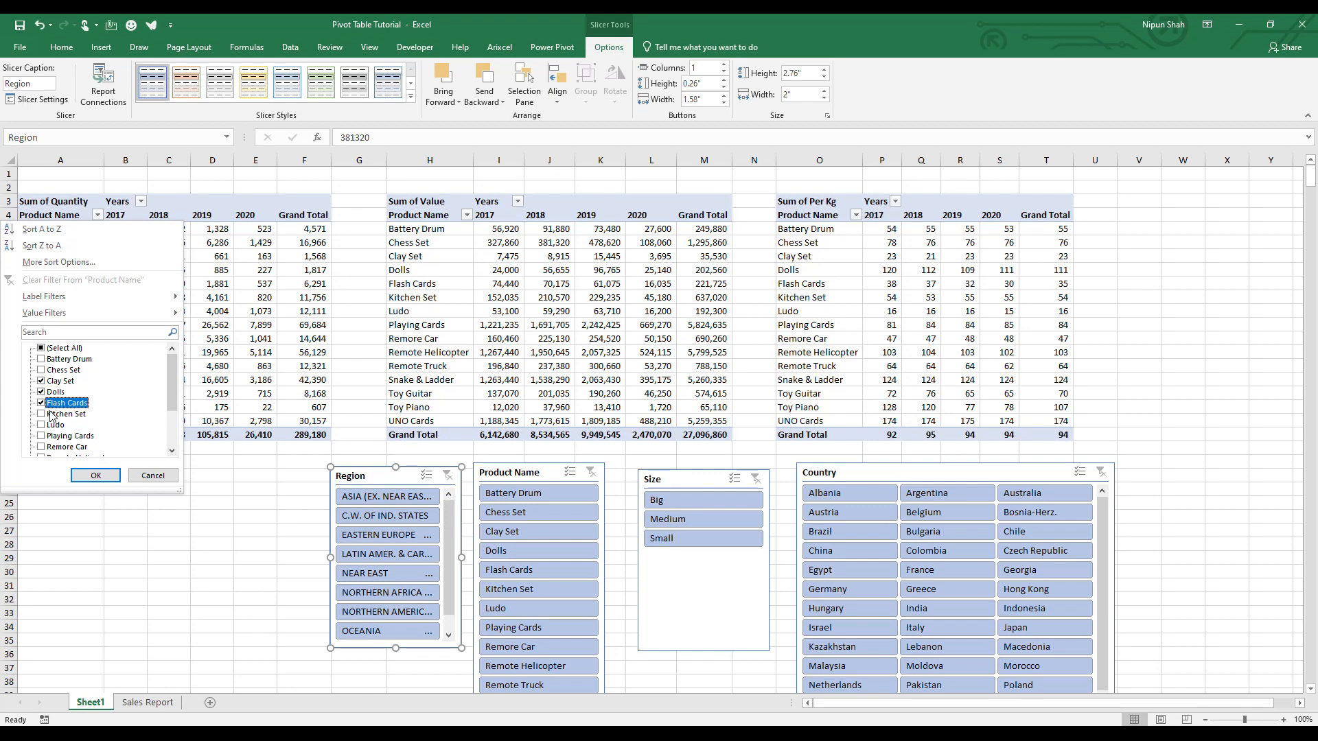
left_click(103, 475)
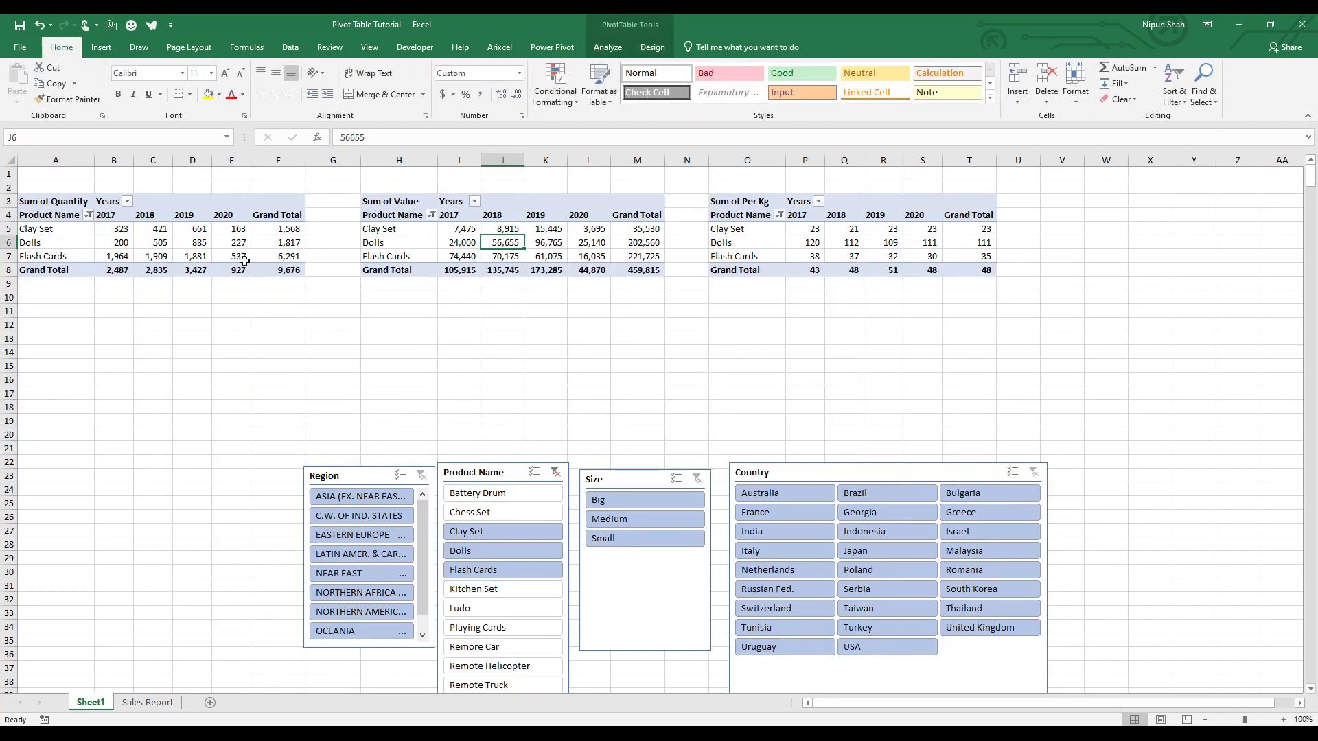
Step: Delete the Product Name slicer from the sheet
left_click(86, 216)
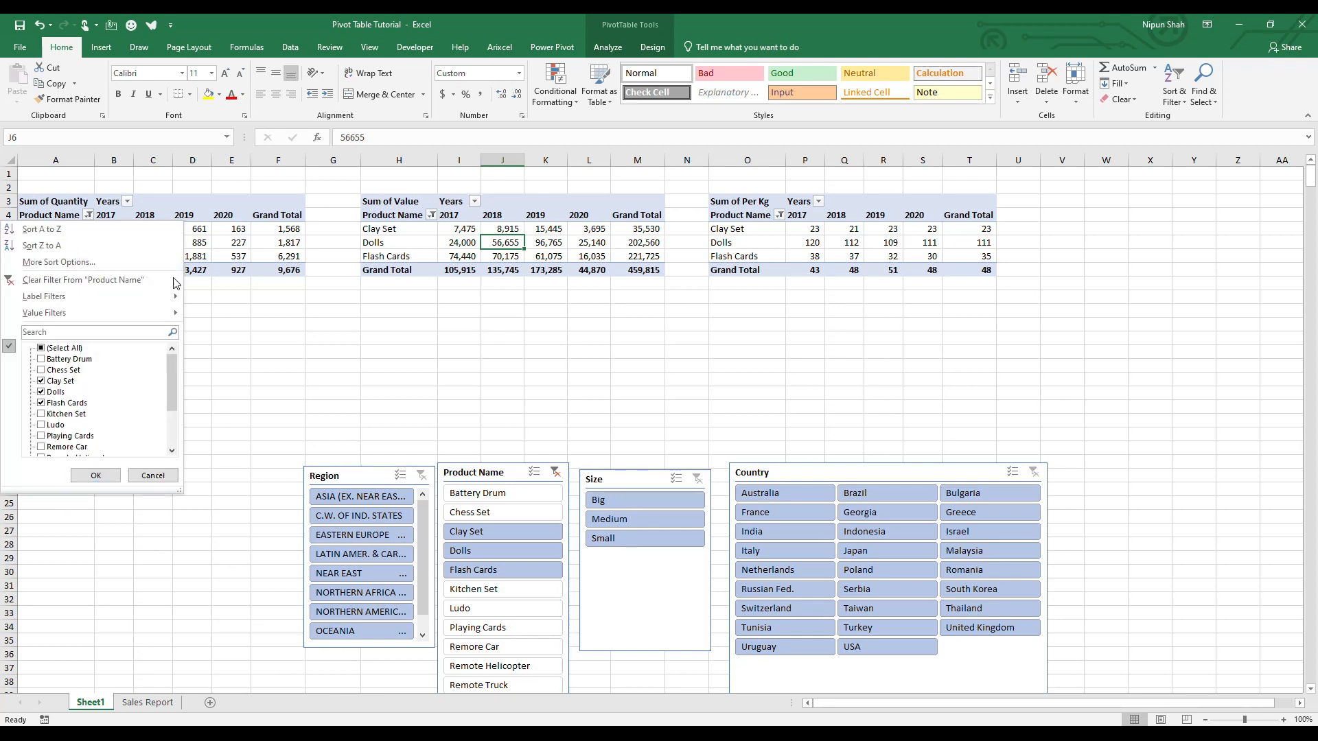
left_click(842, 236)
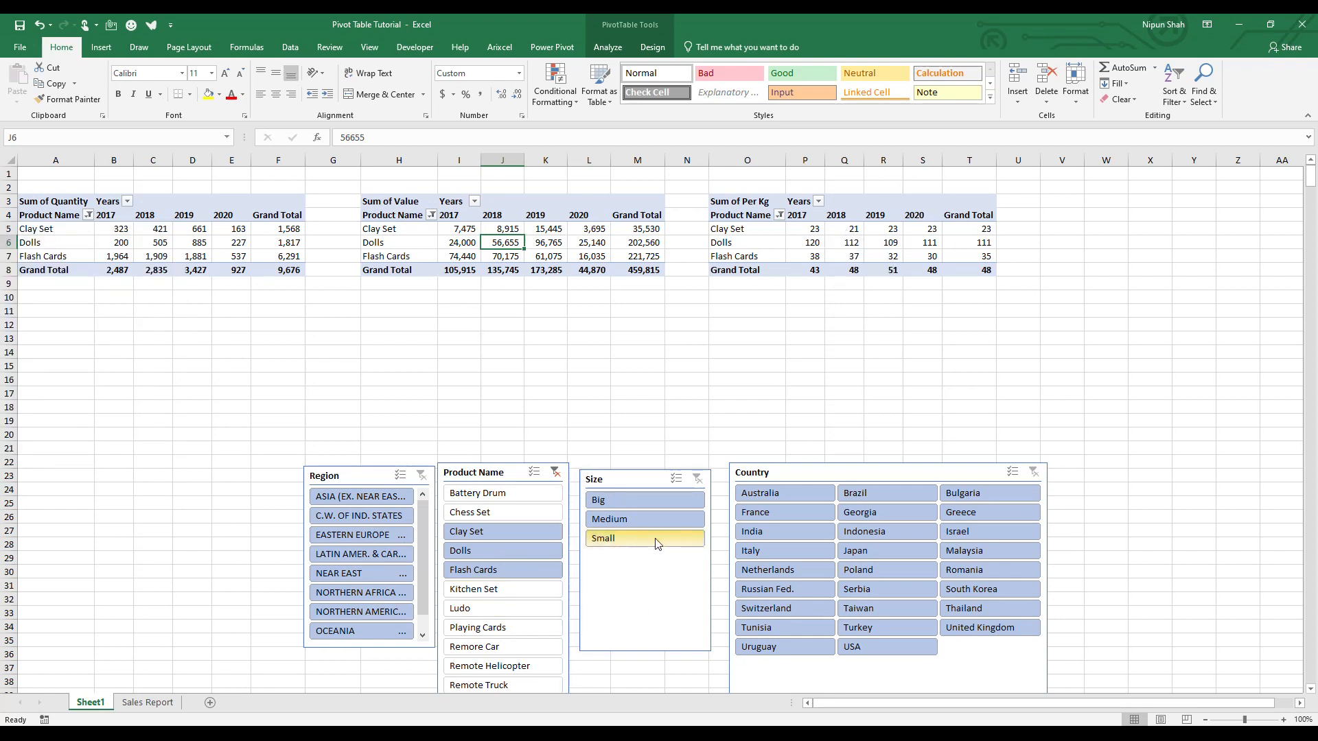
left_click(492, 473)
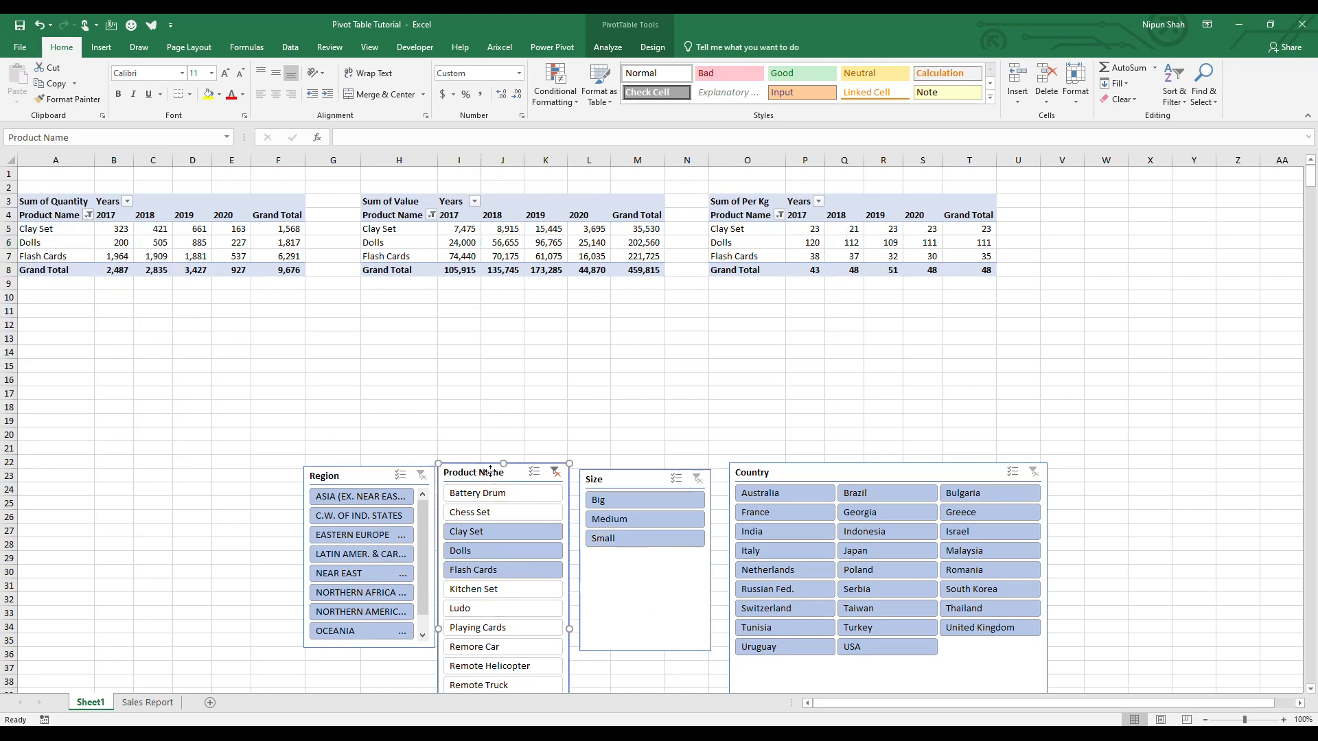
key("Delete")
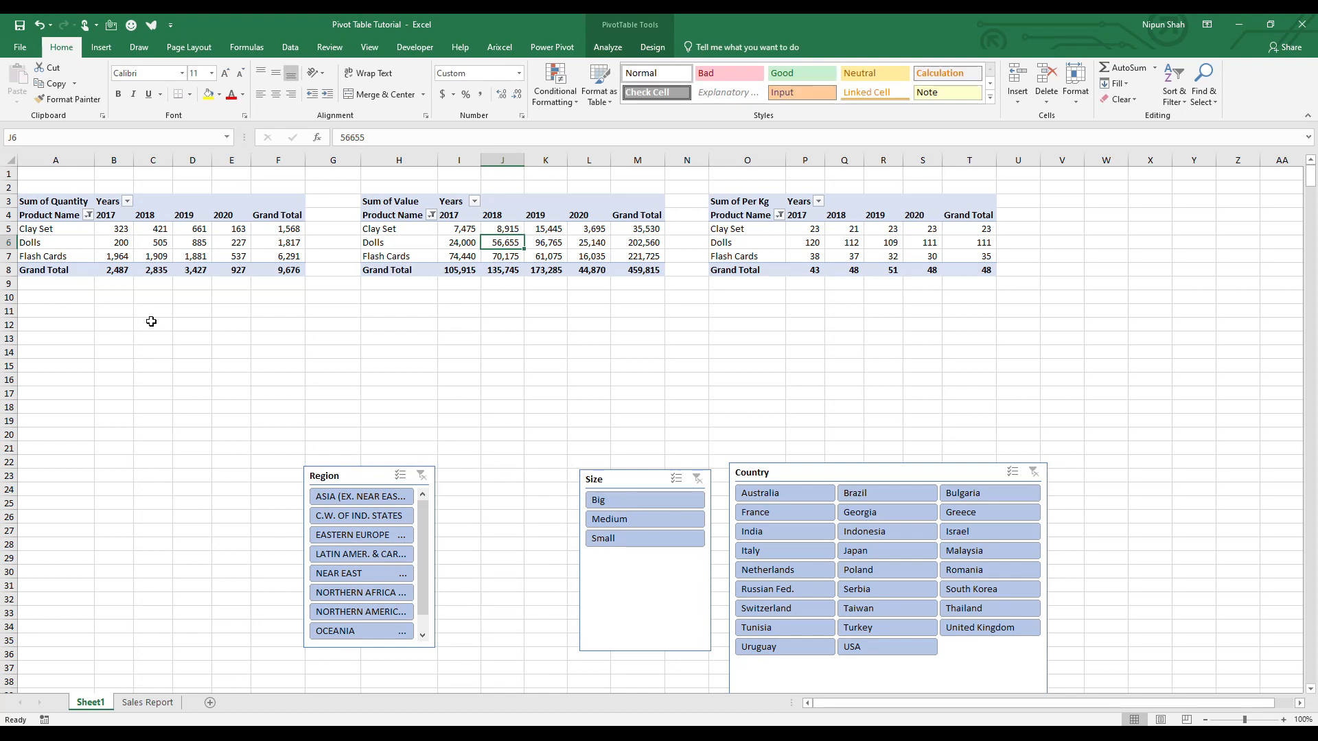
Step: Add Kitchen Set and Ludo to the Product Name filter of the Sum of Quantity pivot table only
left_click(89, 216)
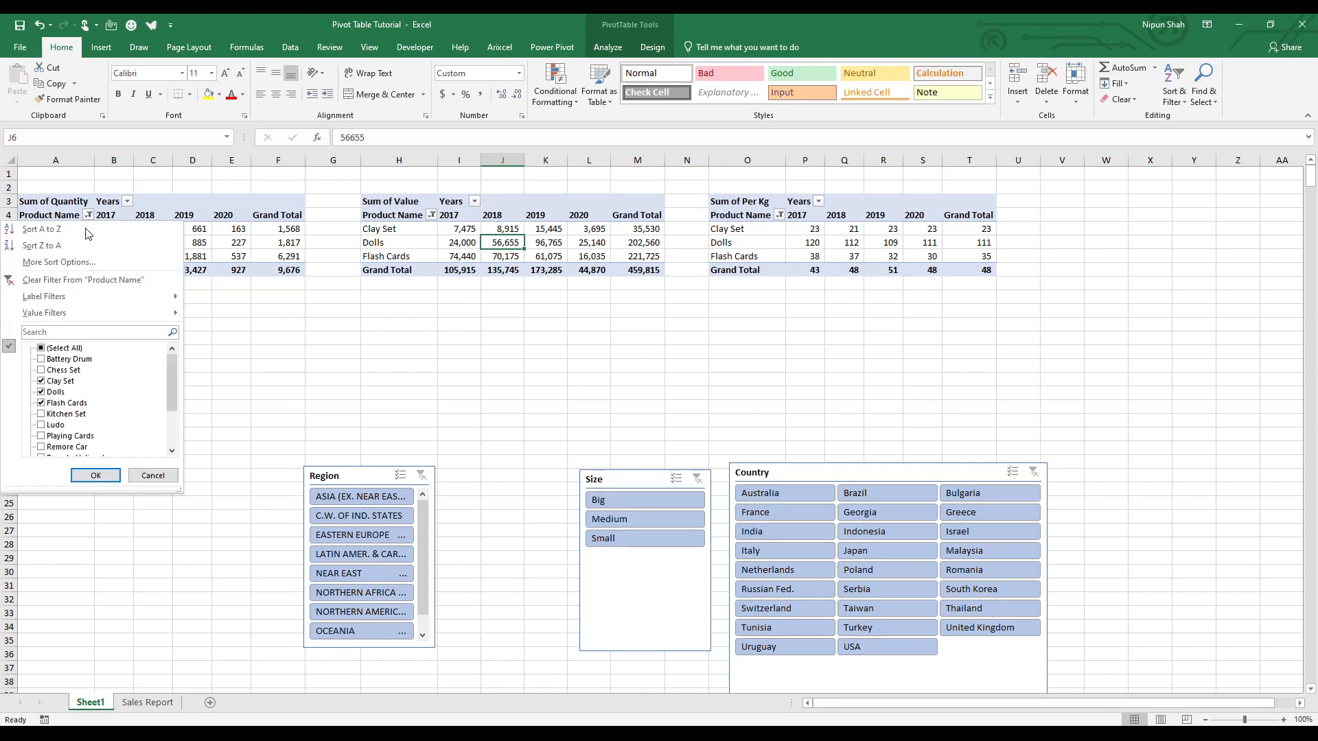
left_click(41, 413)
left_click(41, 425)
left_click(96, 475)
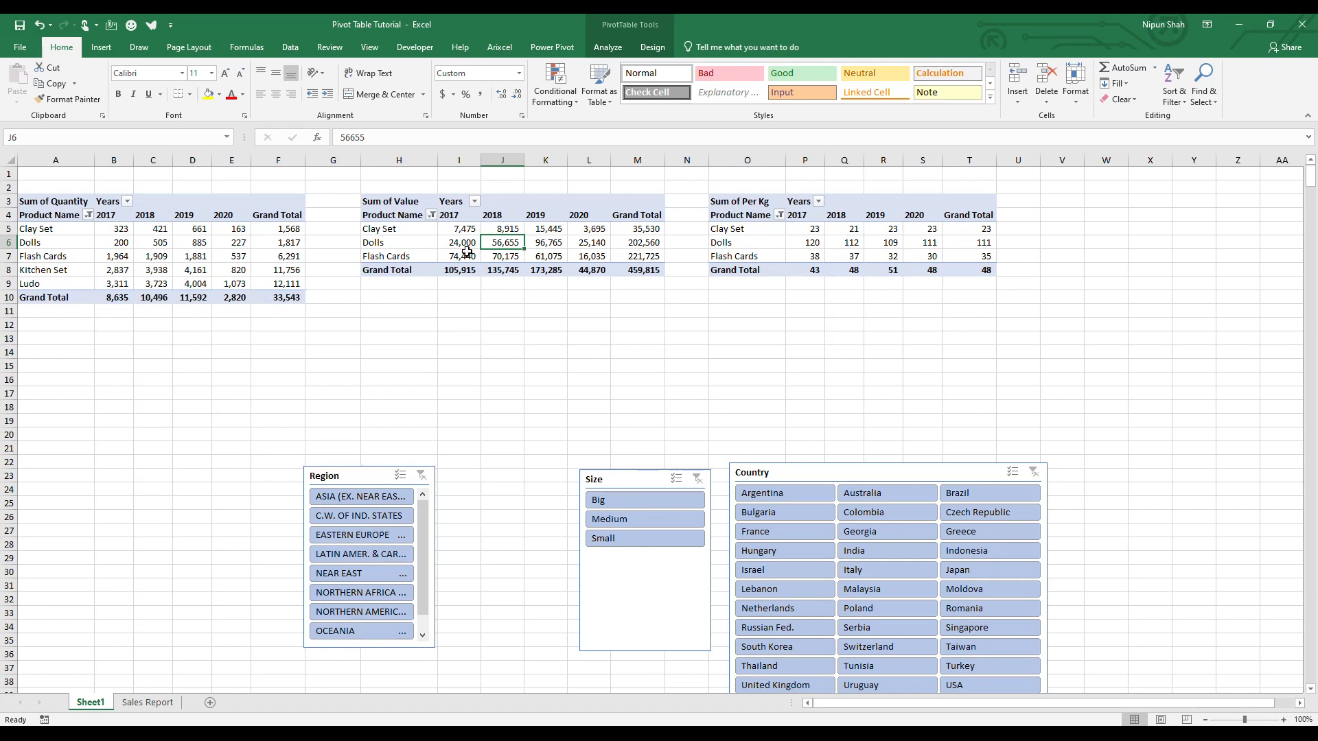
Step: Clear the Product Name filter from the Sum of Quantity, Sum of Value and Sum of Per Kg pivot tables
left_click(88, 215)
left_click(84, 280)
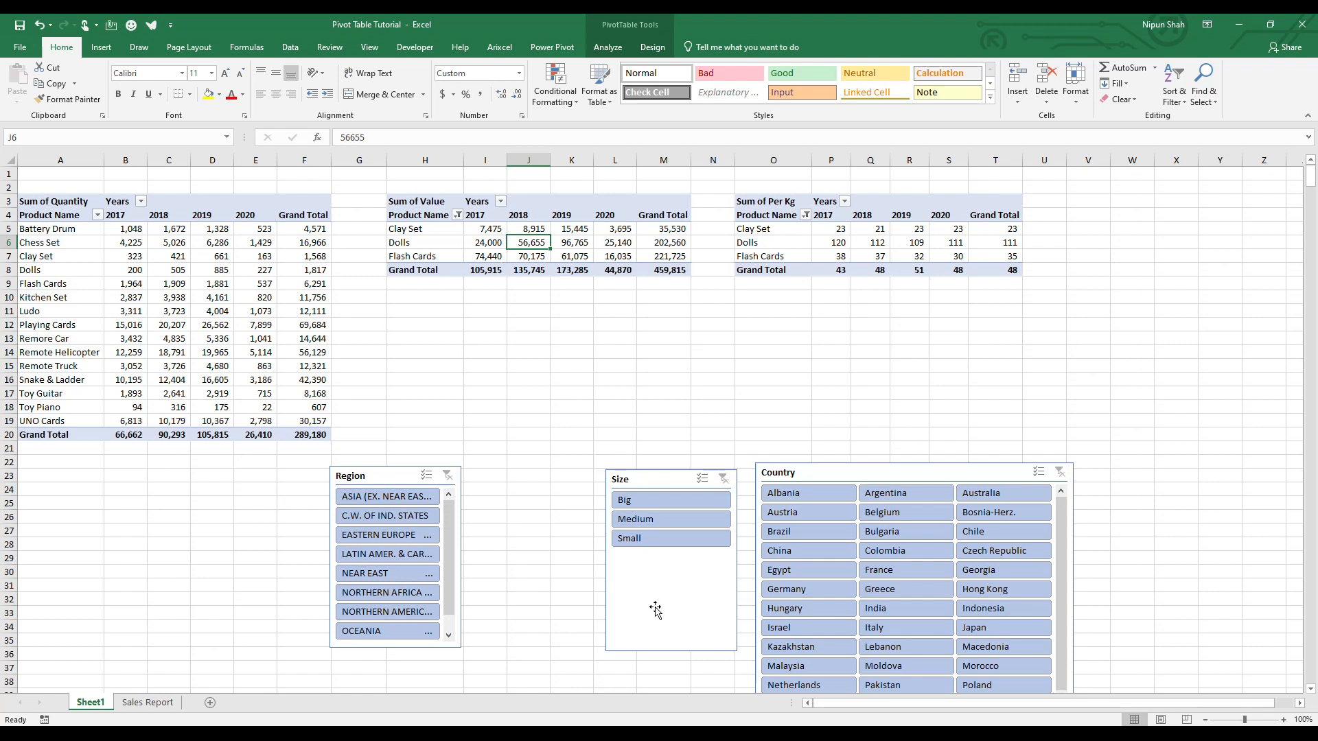
left_click(1237, 734)
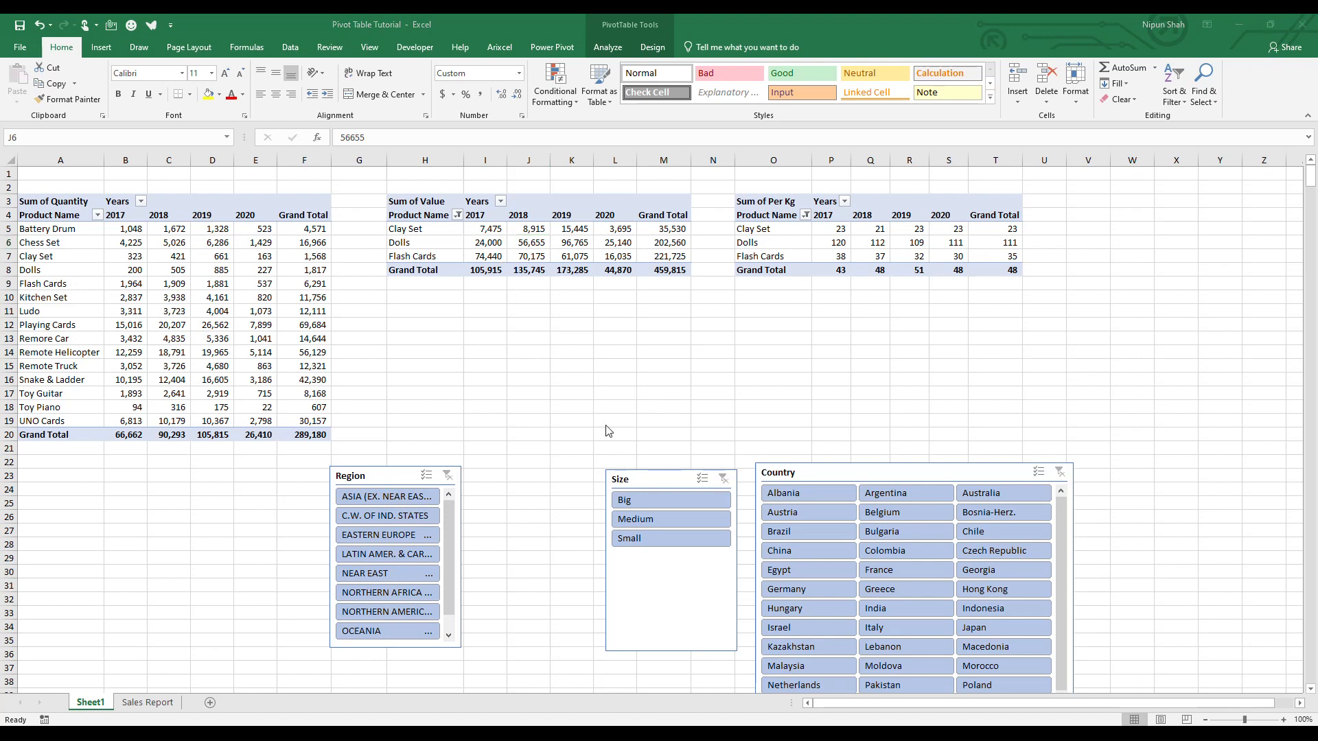
left_click(458, 218)
left_click(457, 217)
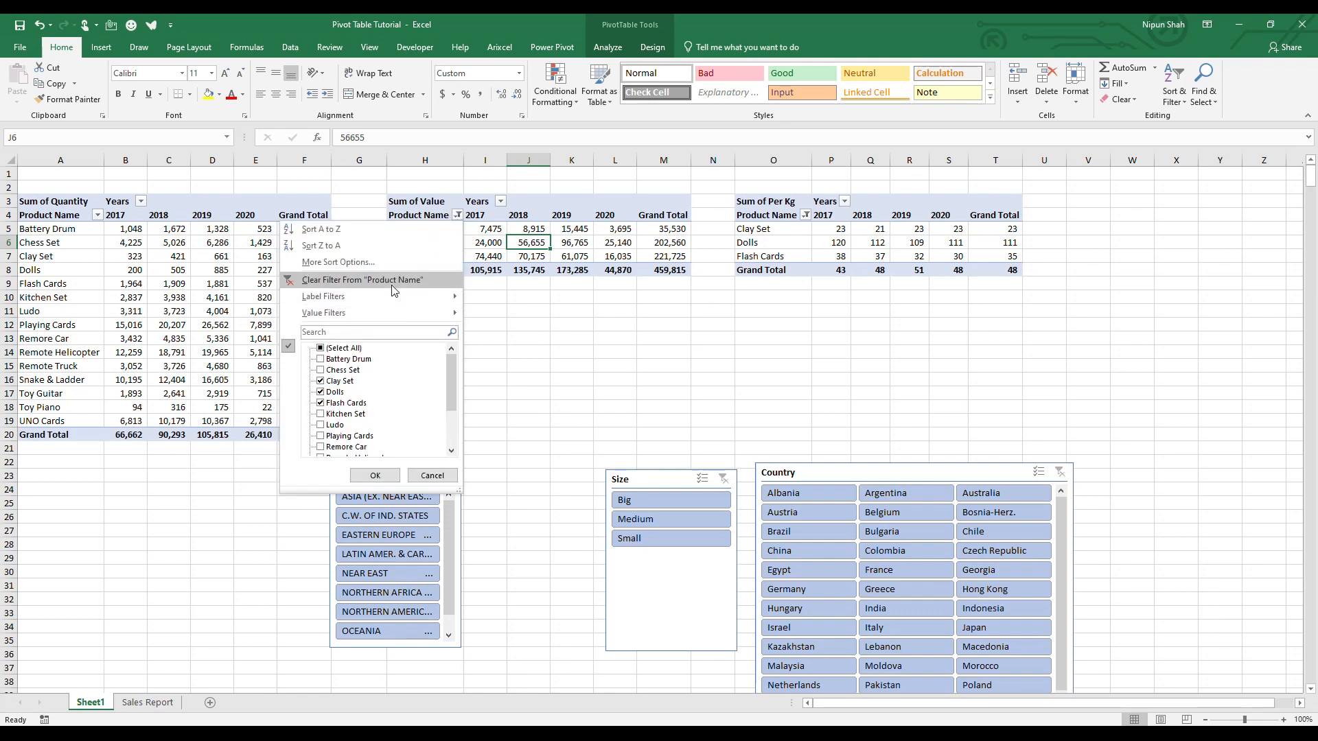
left_click(388, 282)
left_click(848, 216)
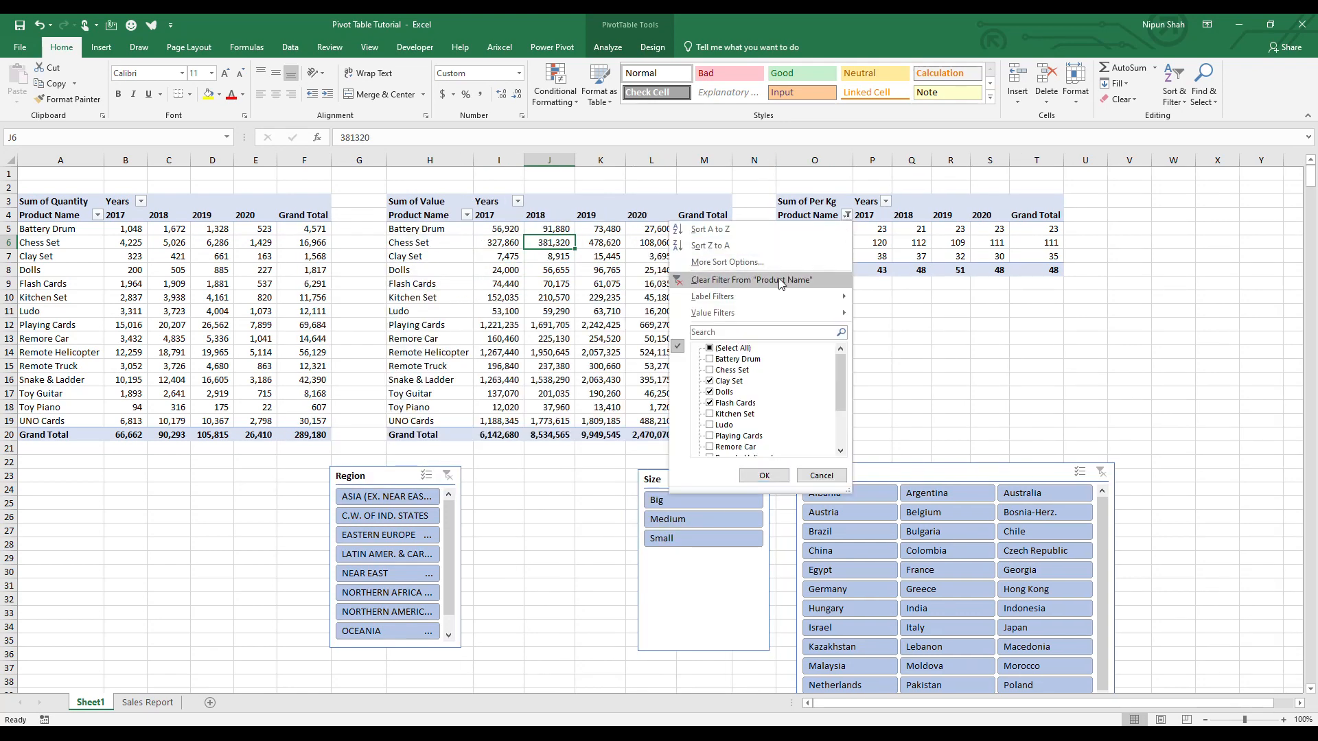
left_click(777, 287)
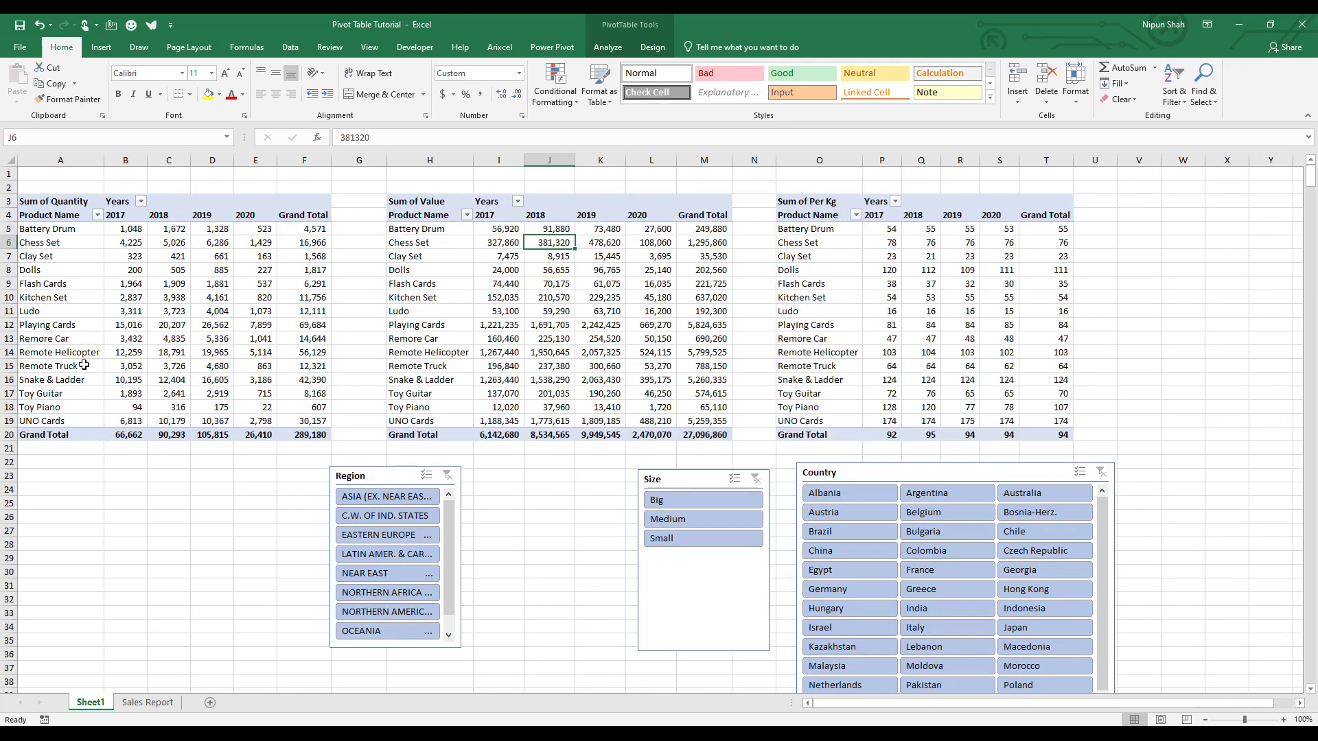
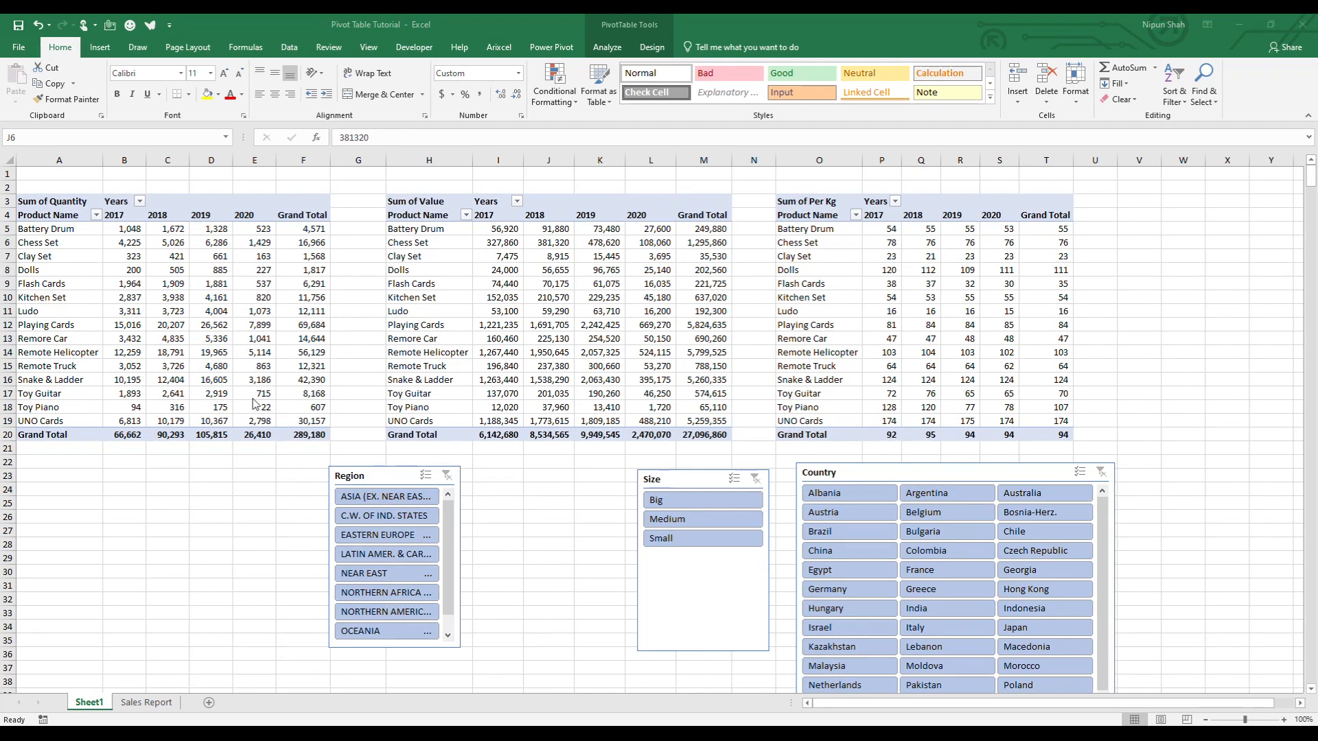
Step: Insert a blank column before the Sum of Quantity pivot table and widen it enough to hold the slicers
left_click(61, 161)
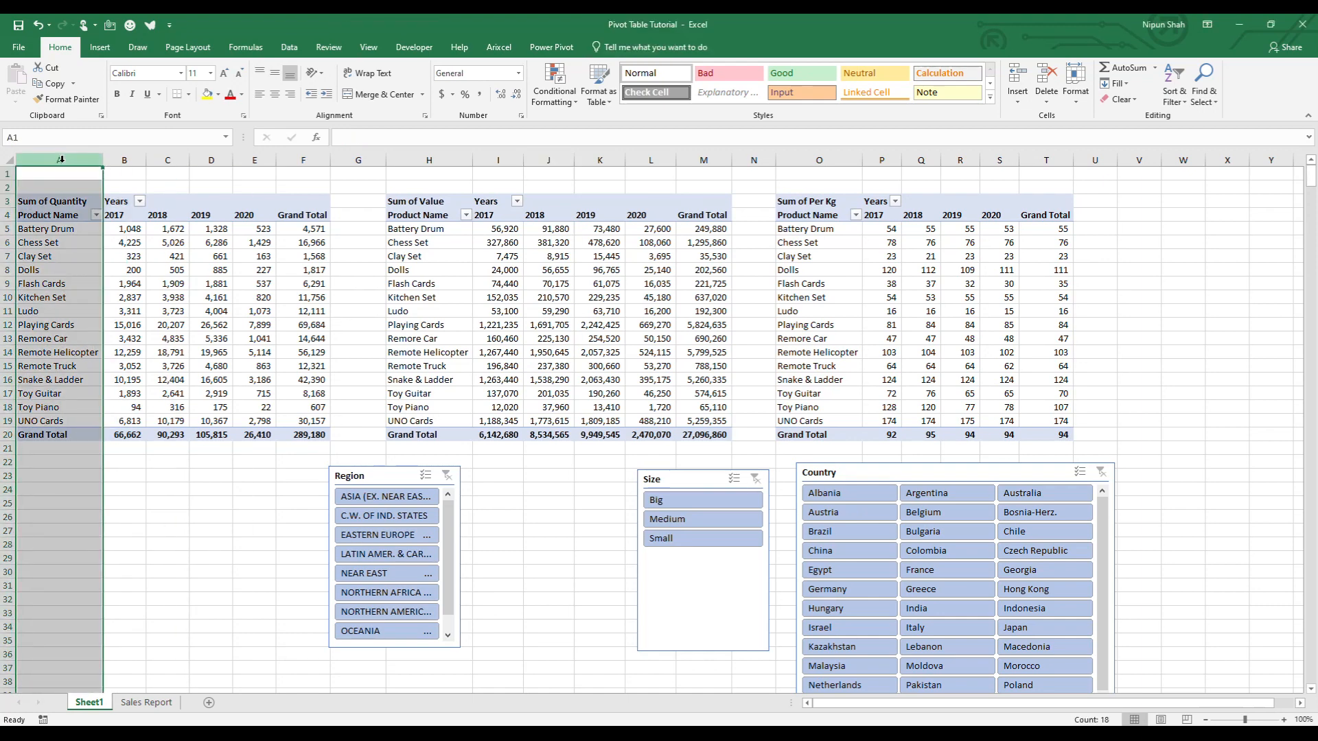
key("ctrl+shift+plus")
left_click(23, 175)
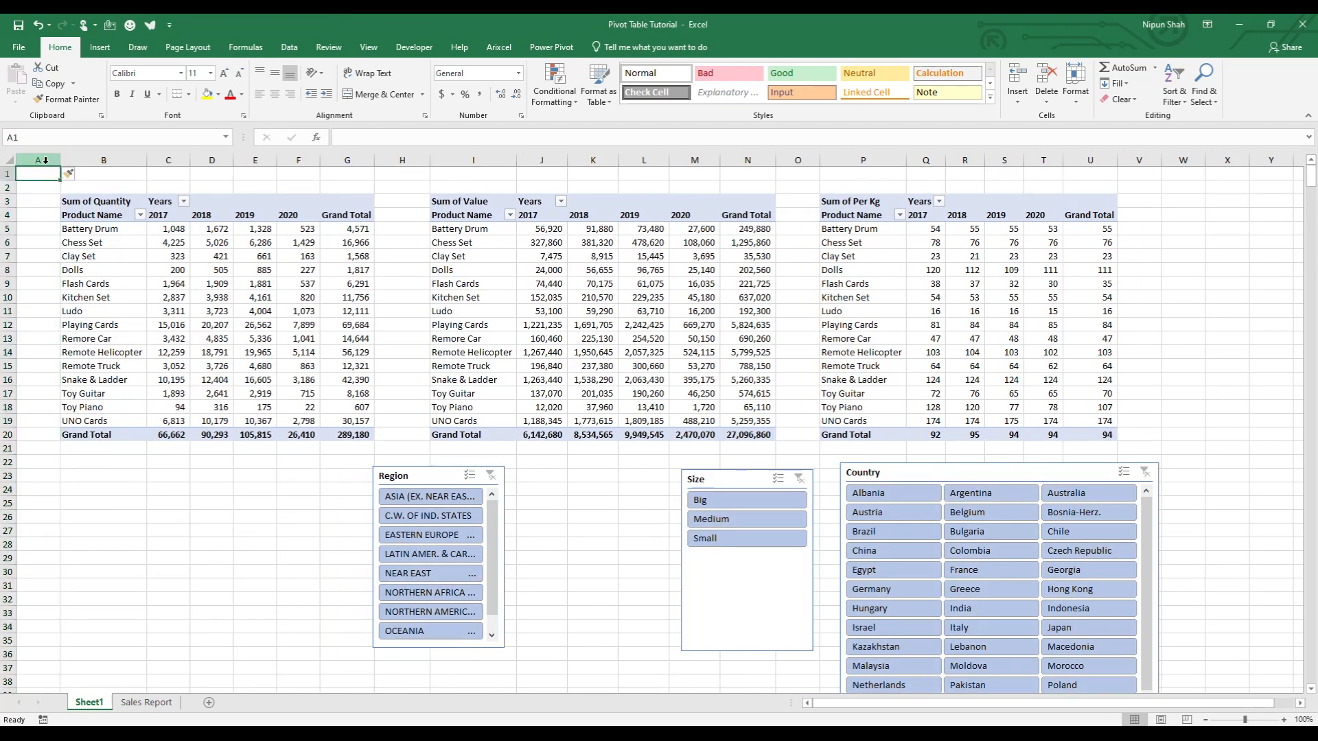
left_click_drag(59, 160, 147, 160)
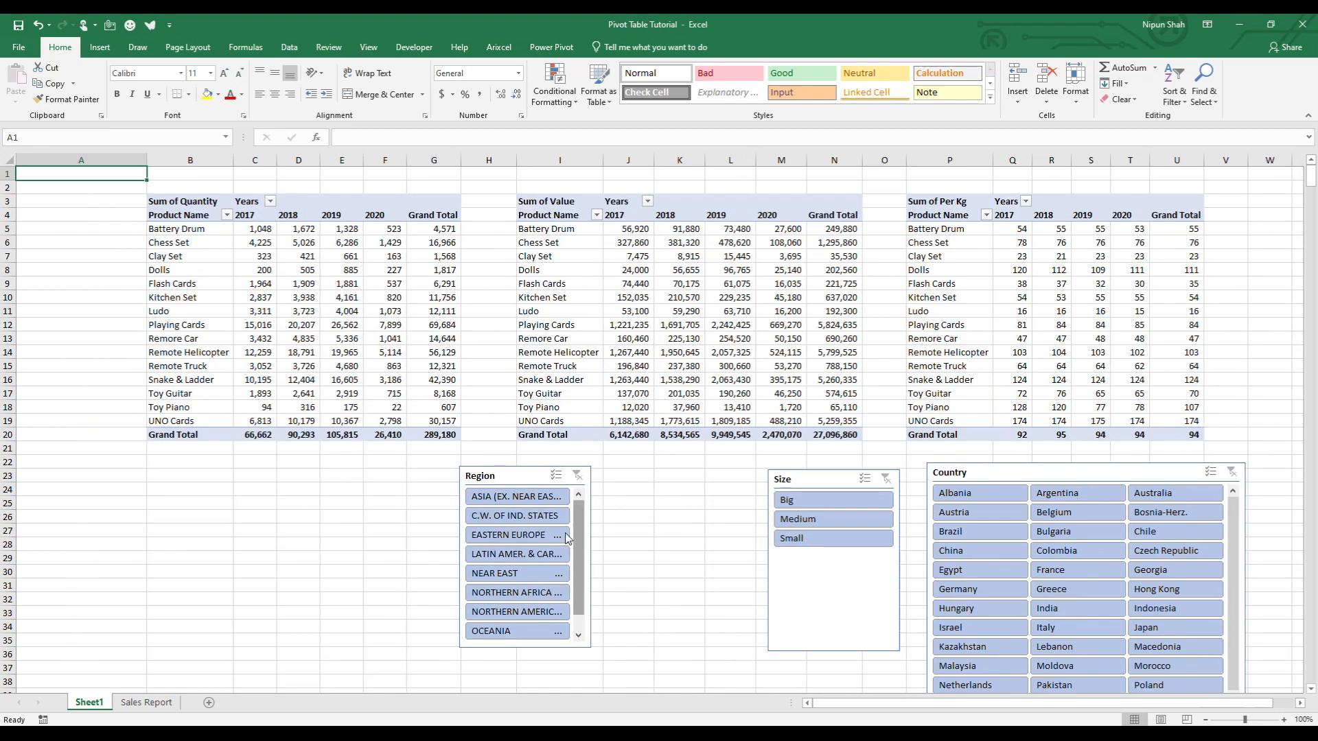
left_click_drag(493, 479, 30, 140)
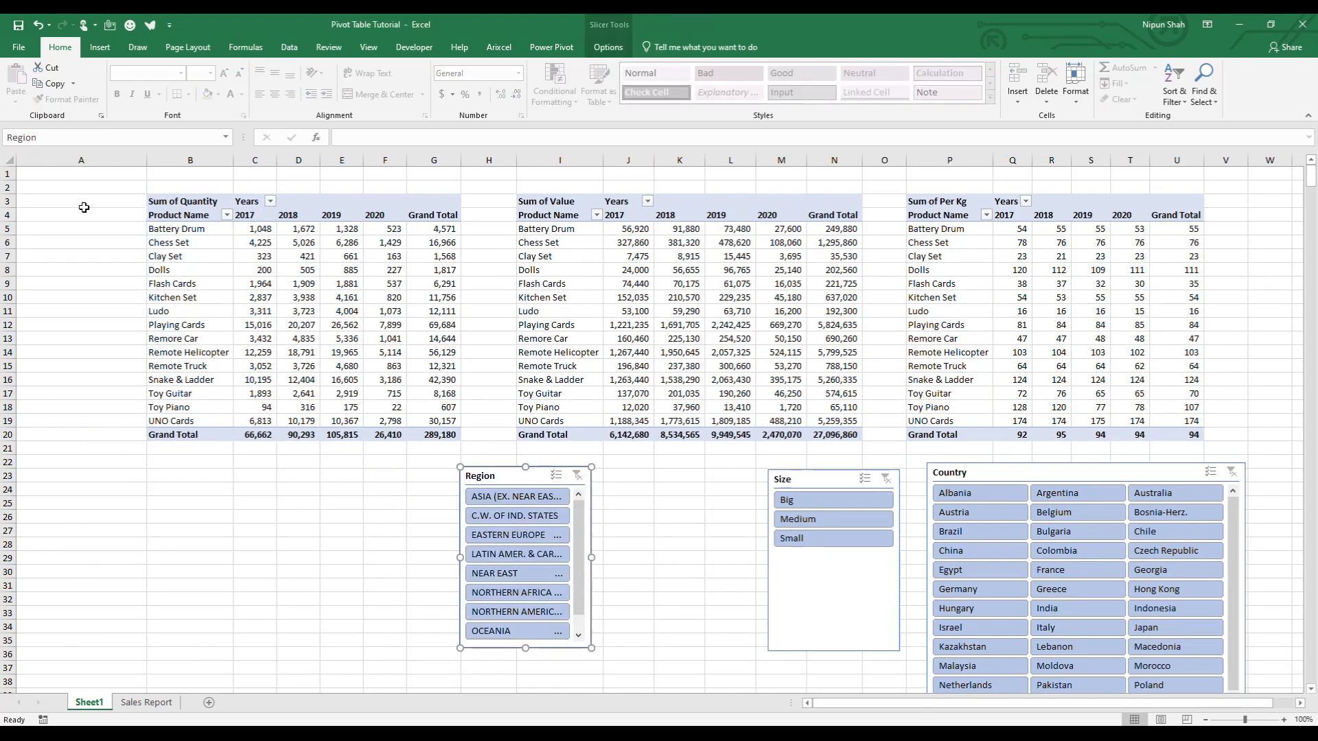
left_click_drag(147, 160, 223, 161)
Step: Stack the Region and Size slicers at the top of column A and adjust their heights to fit their buttons
left_click_drag(568, 471, 45, 170)
mouse_move(147, 347)
left_mouse_down()
mouse_move(147, 383)
mouse_move(149, 366)
left_mouse_up()
left_click_drag(880, 482, 64, 371)
left_click_drag(85, 544, 83, 448)
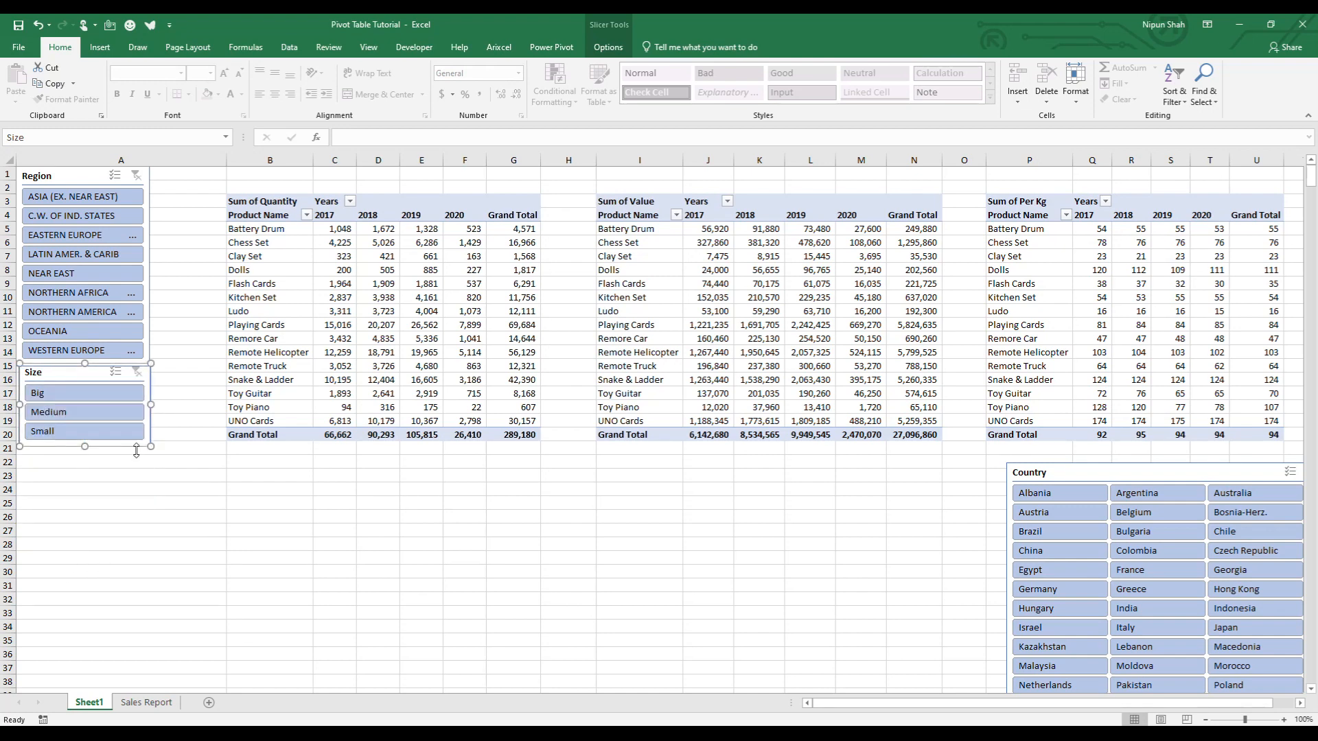
Step: Insert an InvoiceDate slicer for the Sum of Quantity pivot table and place it directly below the Size slicer
left_click(447, 293)
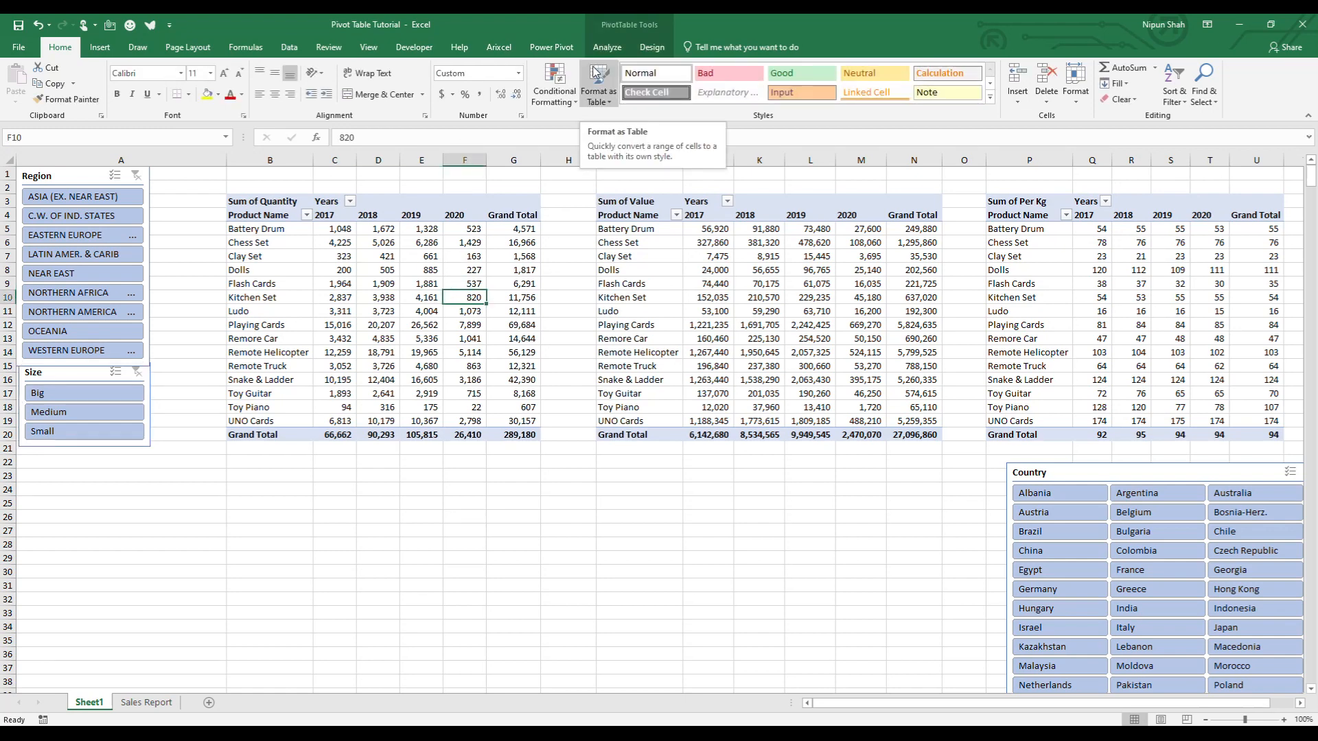
left_click(614, 47)
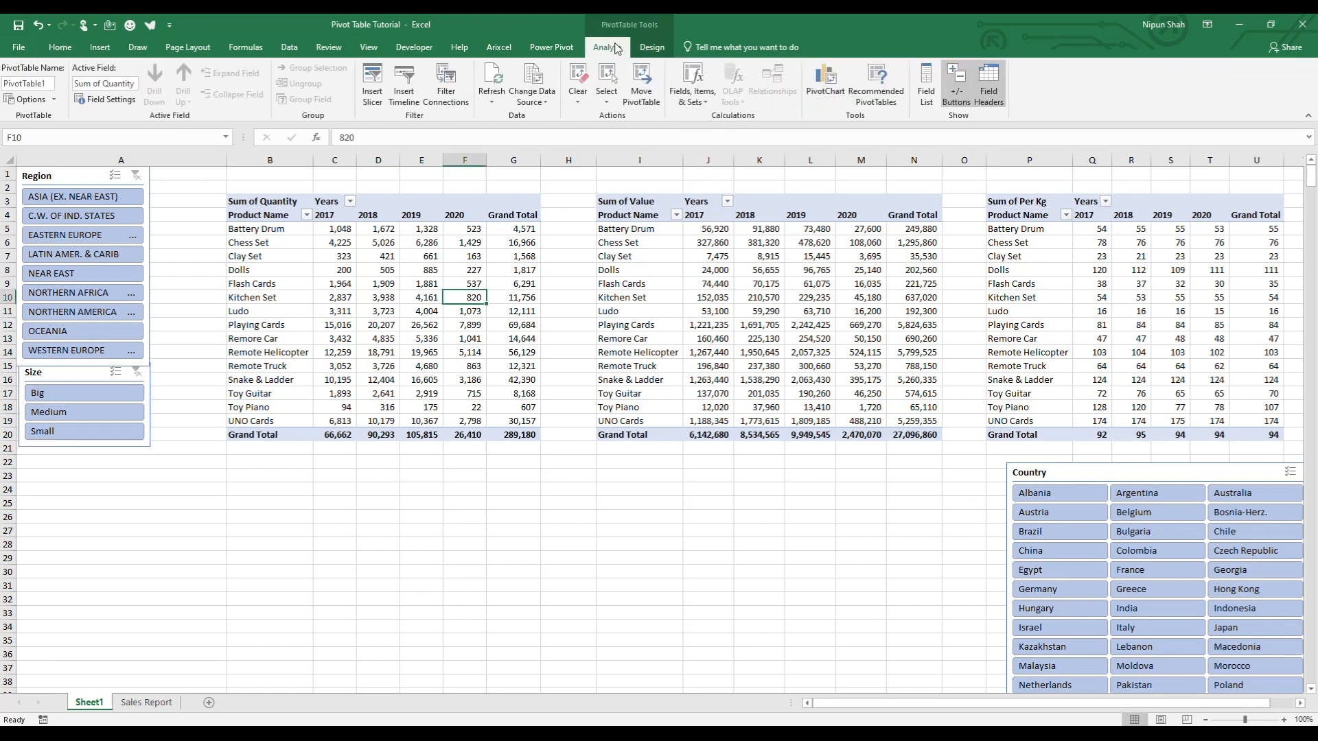
left_click(374, 87)
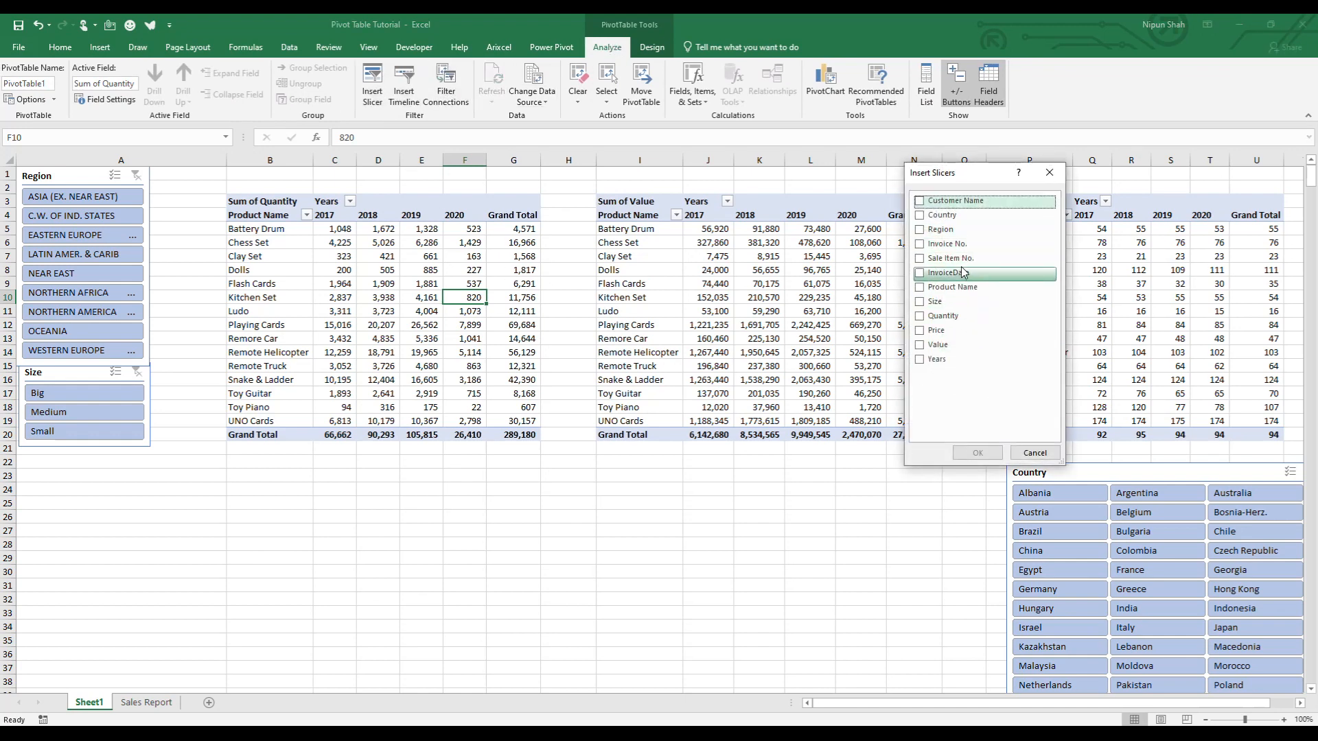
left_click(924, 273)
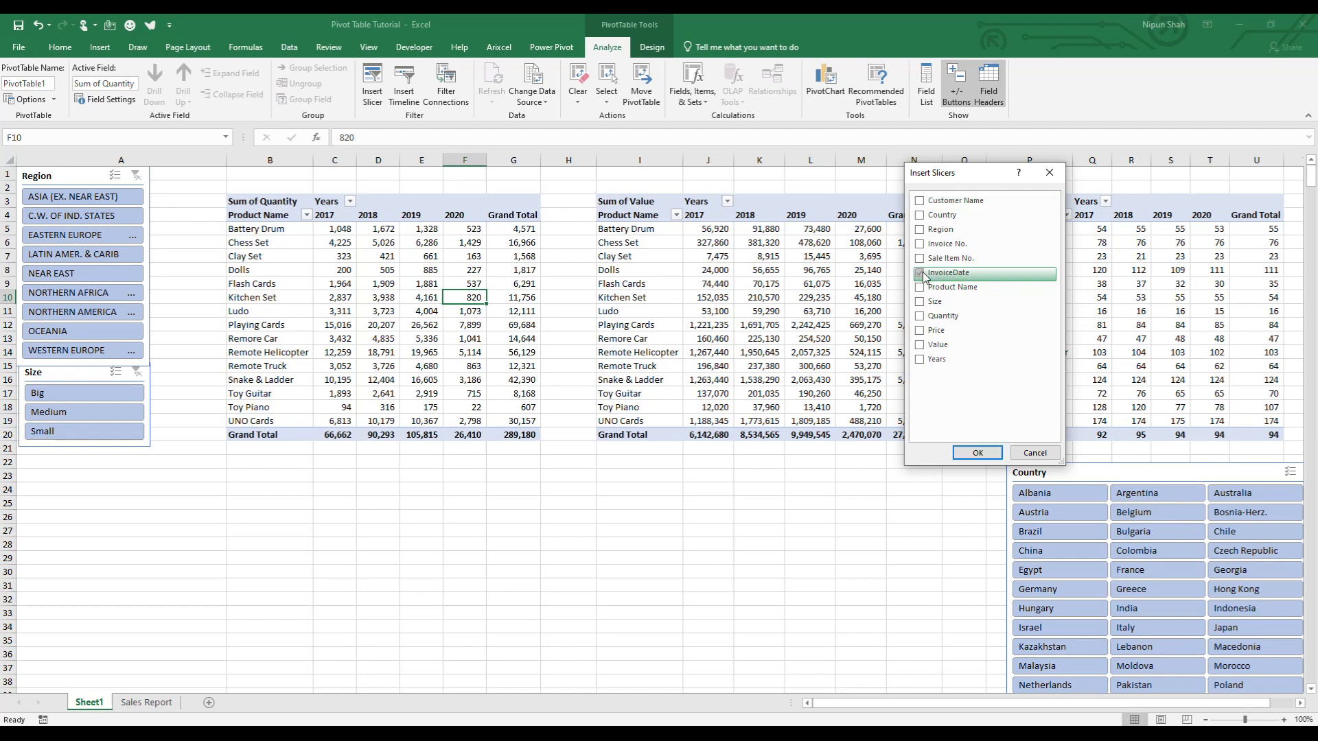
left_click(978, 453)
left_click_drag(612, 355, 64, 459)
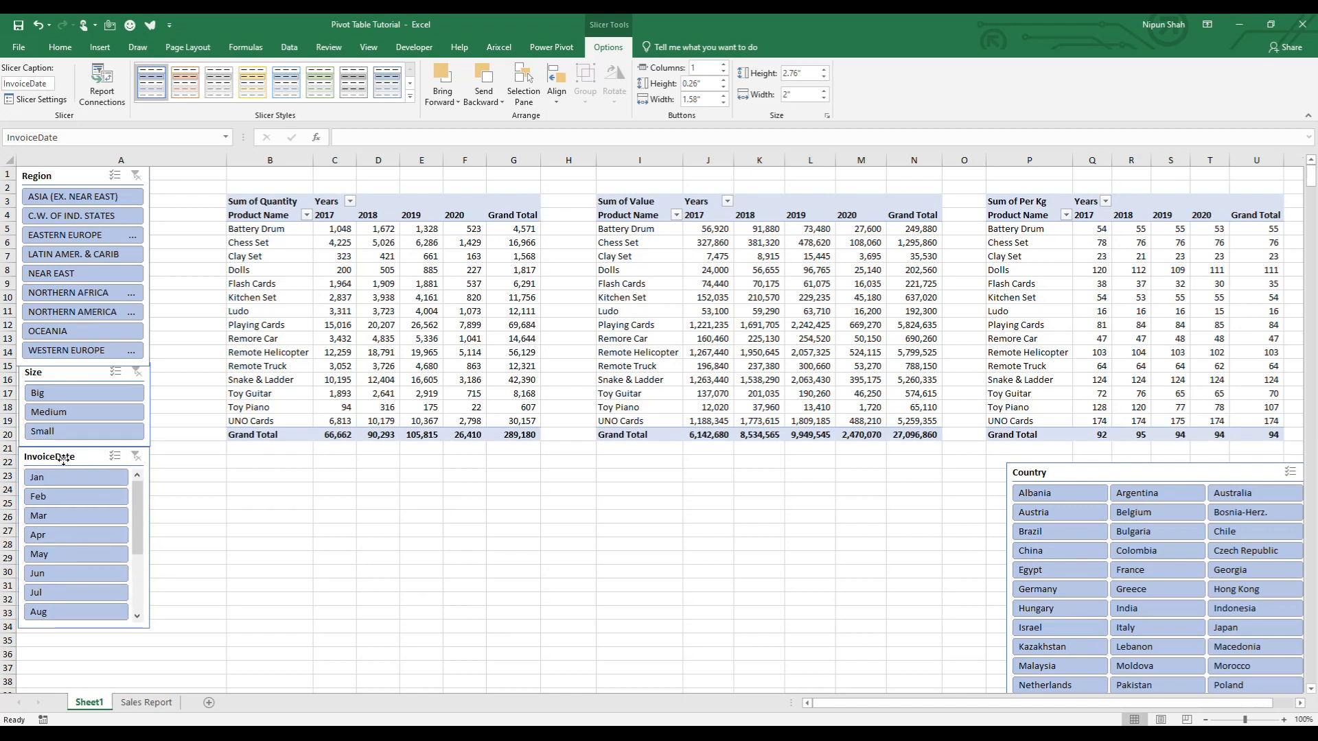
Step: Widen the Region slicer to about 2.57" and the Size slicer to about 2.55" within column A
left_click(69, 374)
left_click(148, 273)
left_click_drag(150, 268, 186, 268)
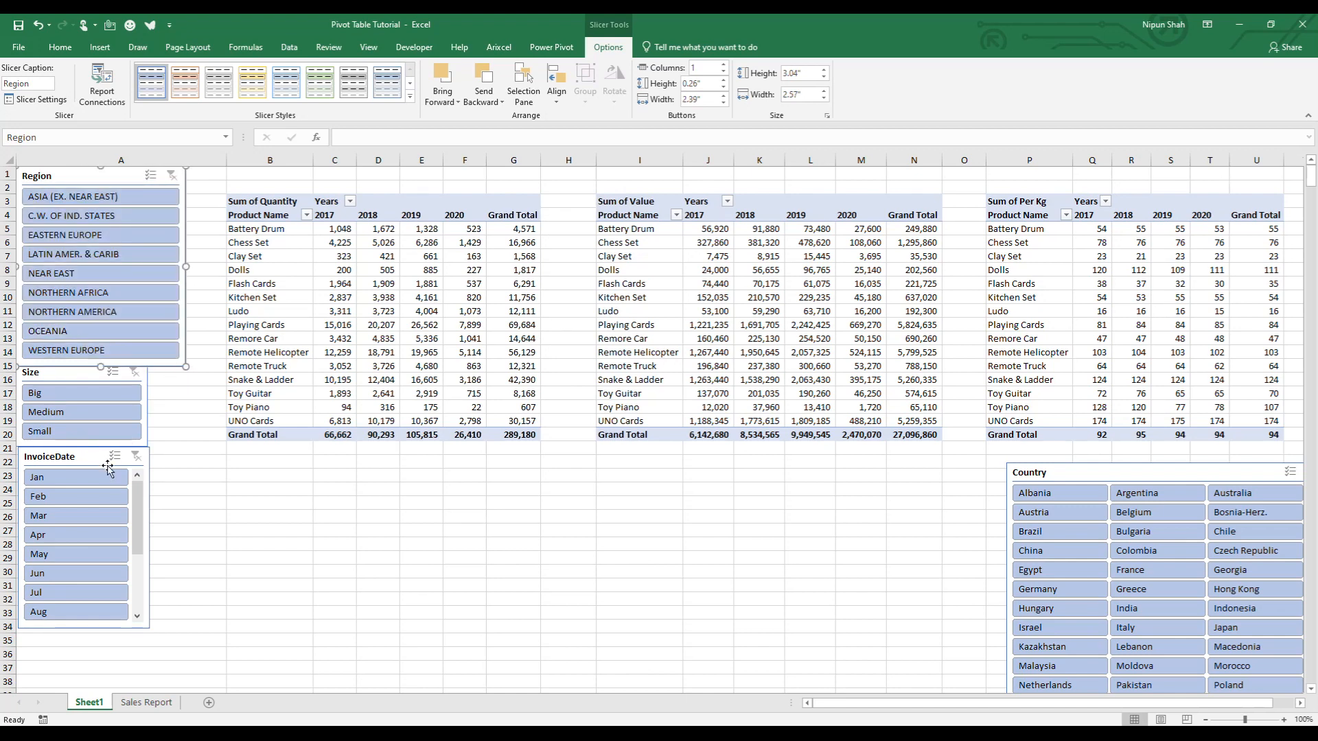
left_click(148, 403)
left_click_drag(149, 407, 184, 405)
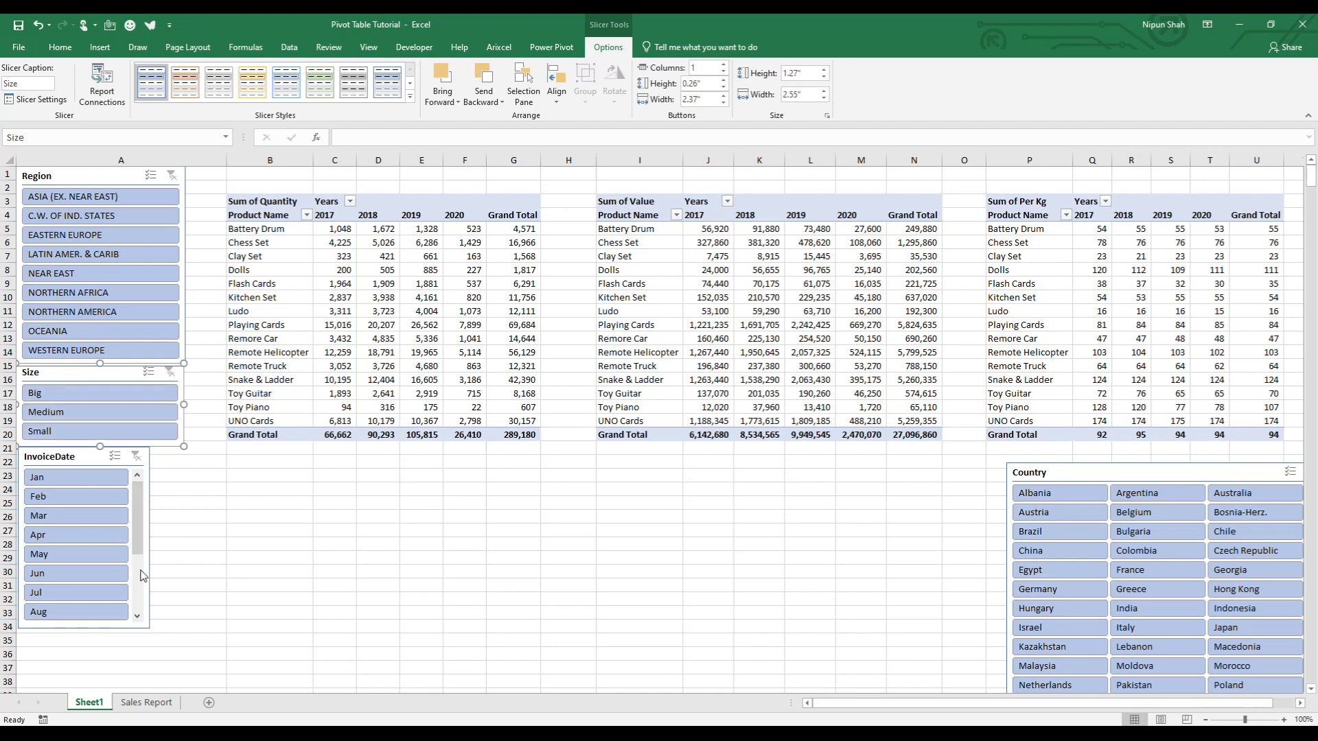
Step: Try several months in the InvoiceDate slicer, ending with the filter on Feb
left_click(110, 555)
left_click(97, 519)
left_click(98, 537)
left_click(97, 558)
left_click(98, 514)
left_click(101, 496)
Step: Connect the InvoiceDate slicer to PivotTable2 and PivotTable3 as well through its report connections
right_click(79, 459)
left_click(127, 450)
left_click(175, 491)
left_click(259, 549)
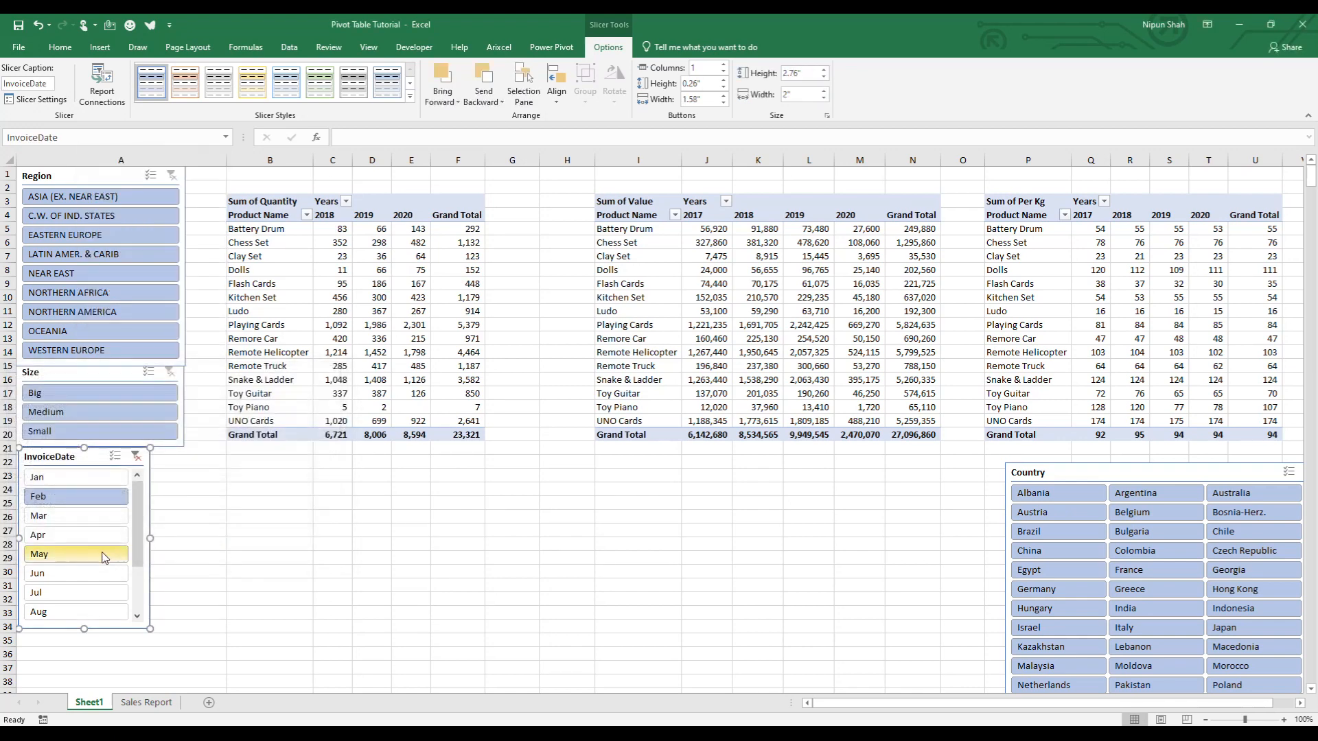
right_click(104, 558)
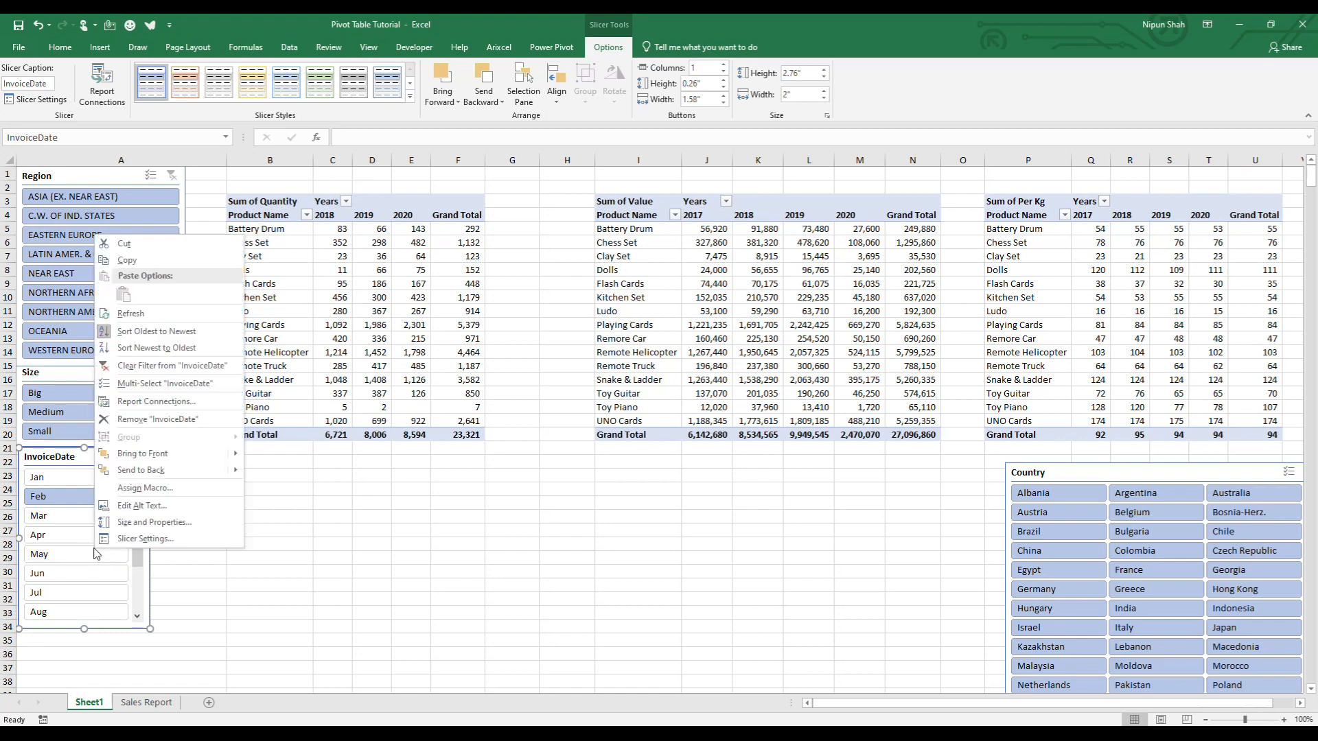
left_click(197, 404)
left_click(85, 424)
left_click(86, 436)
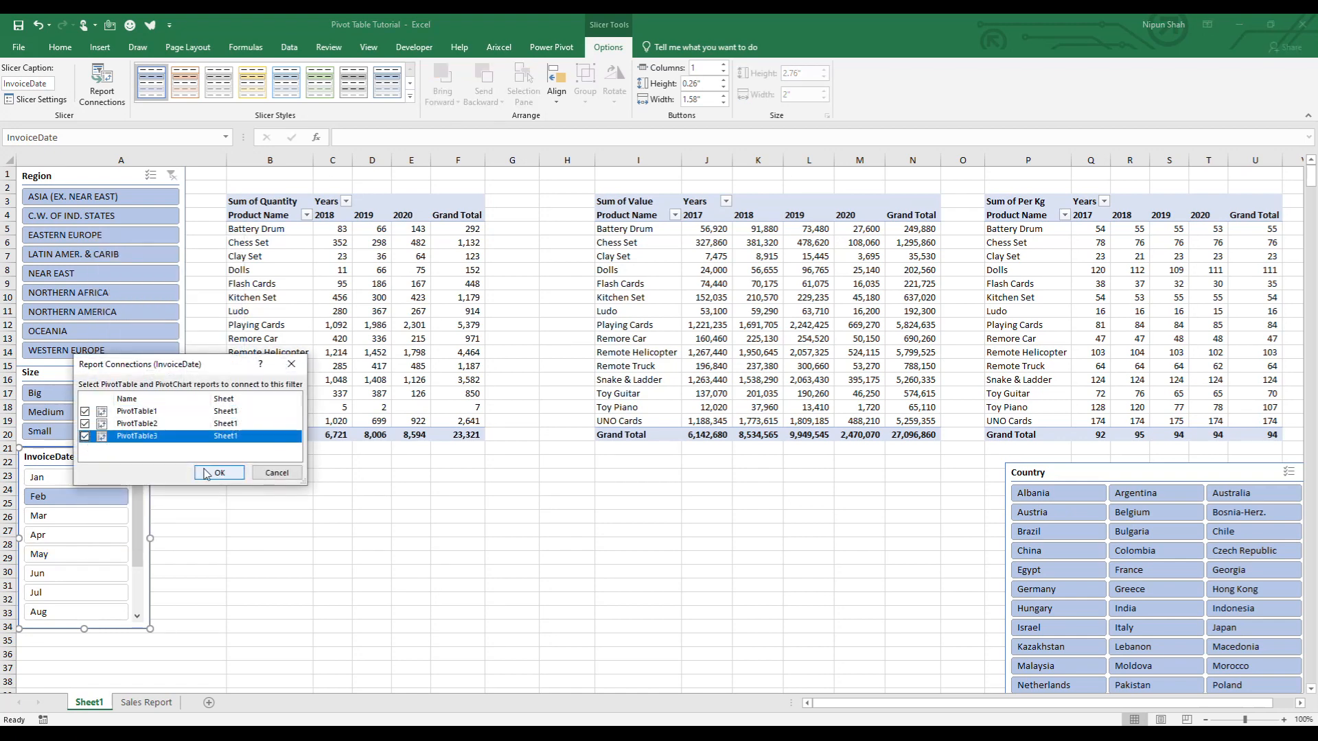
left_click(220, 473)
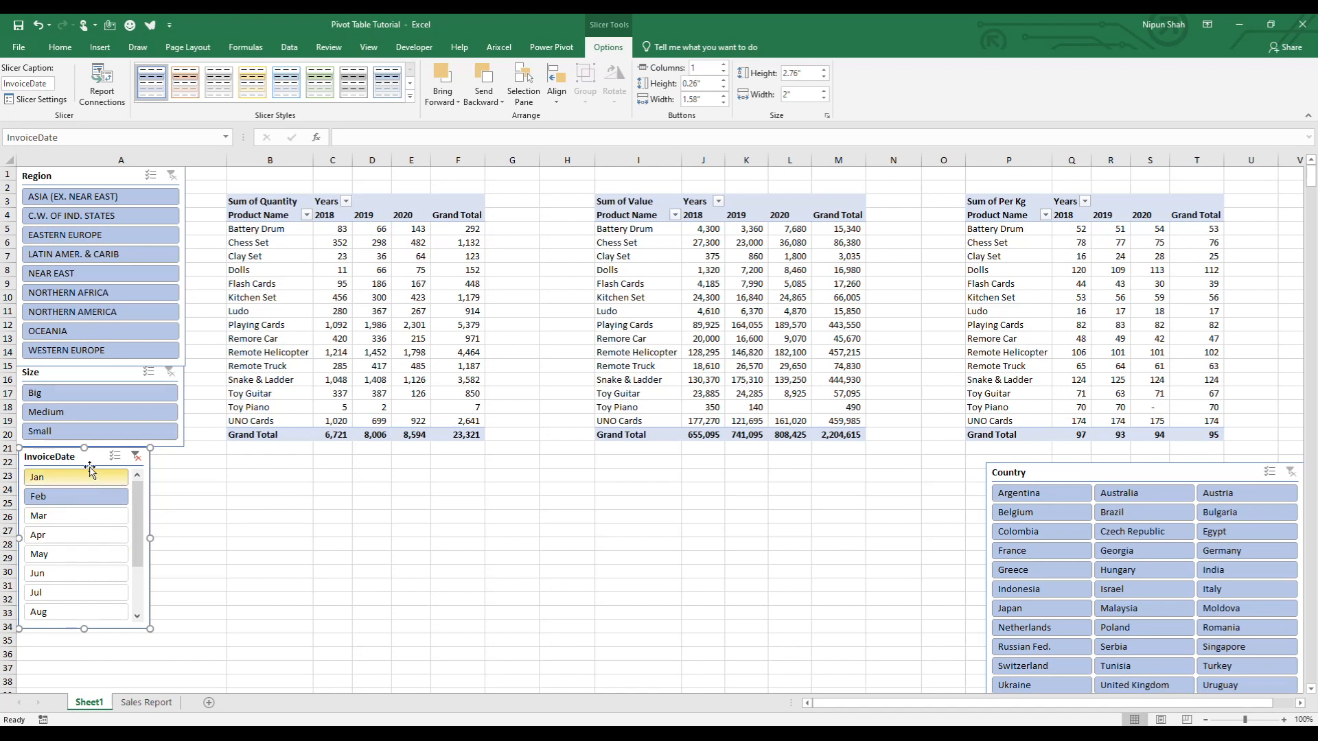
Step: Widen the InvoiceDate slicer to about 2.5" and arrange its month buttons in two columns
left_click_drag(151, 542, 182, 527)
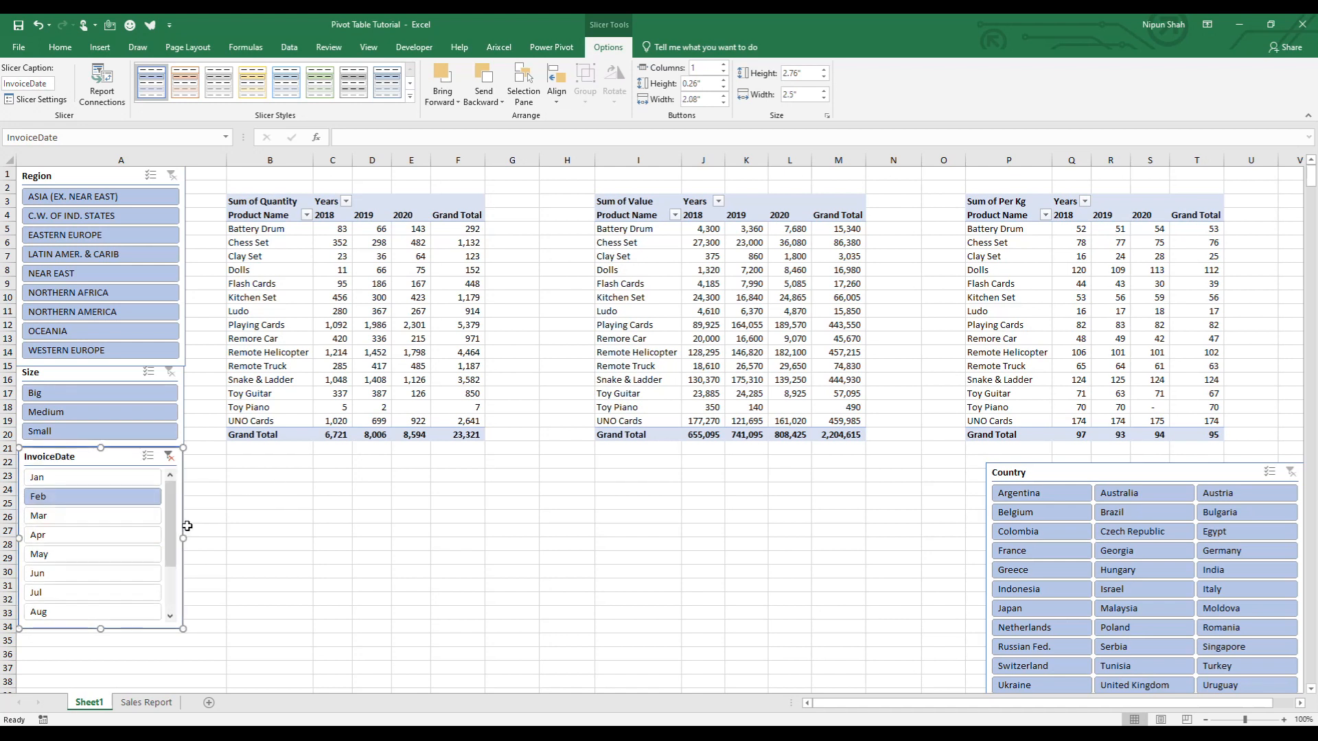
left_click_drag(100, 629, 98, 674)
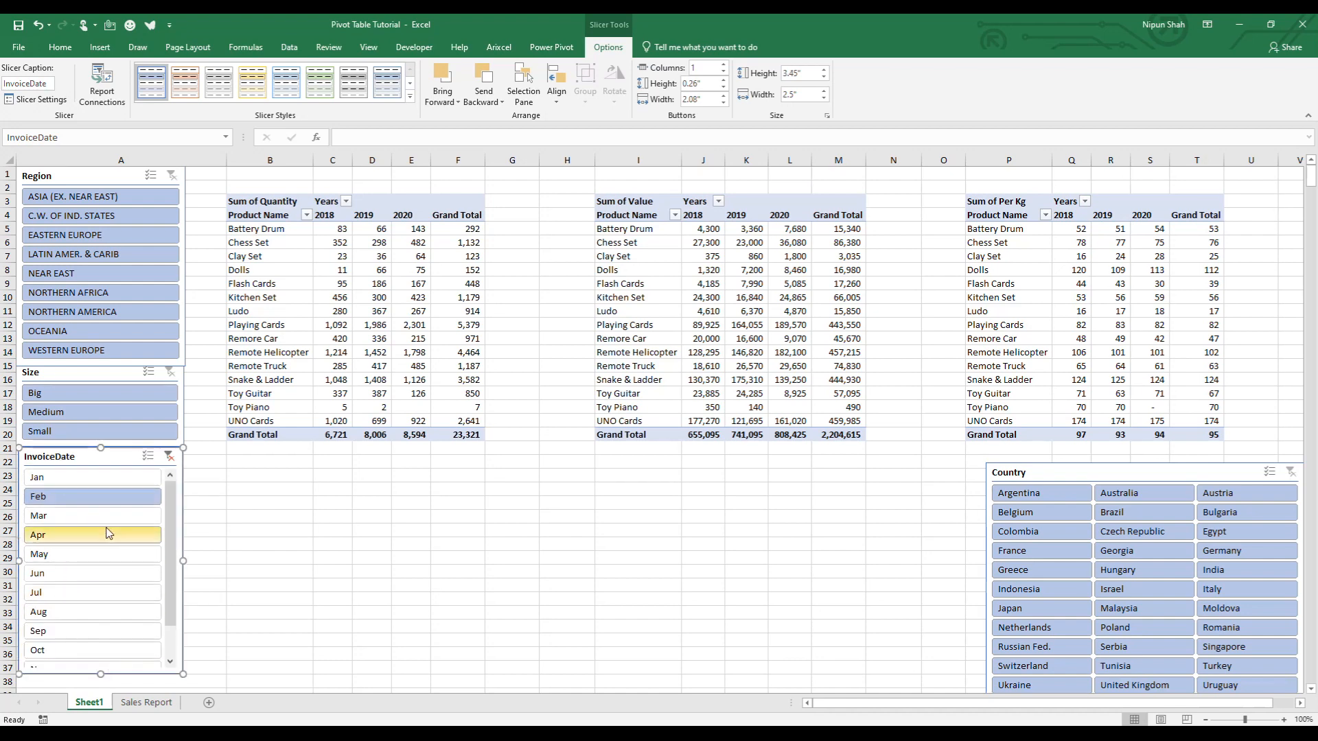
right_click(101, 460)
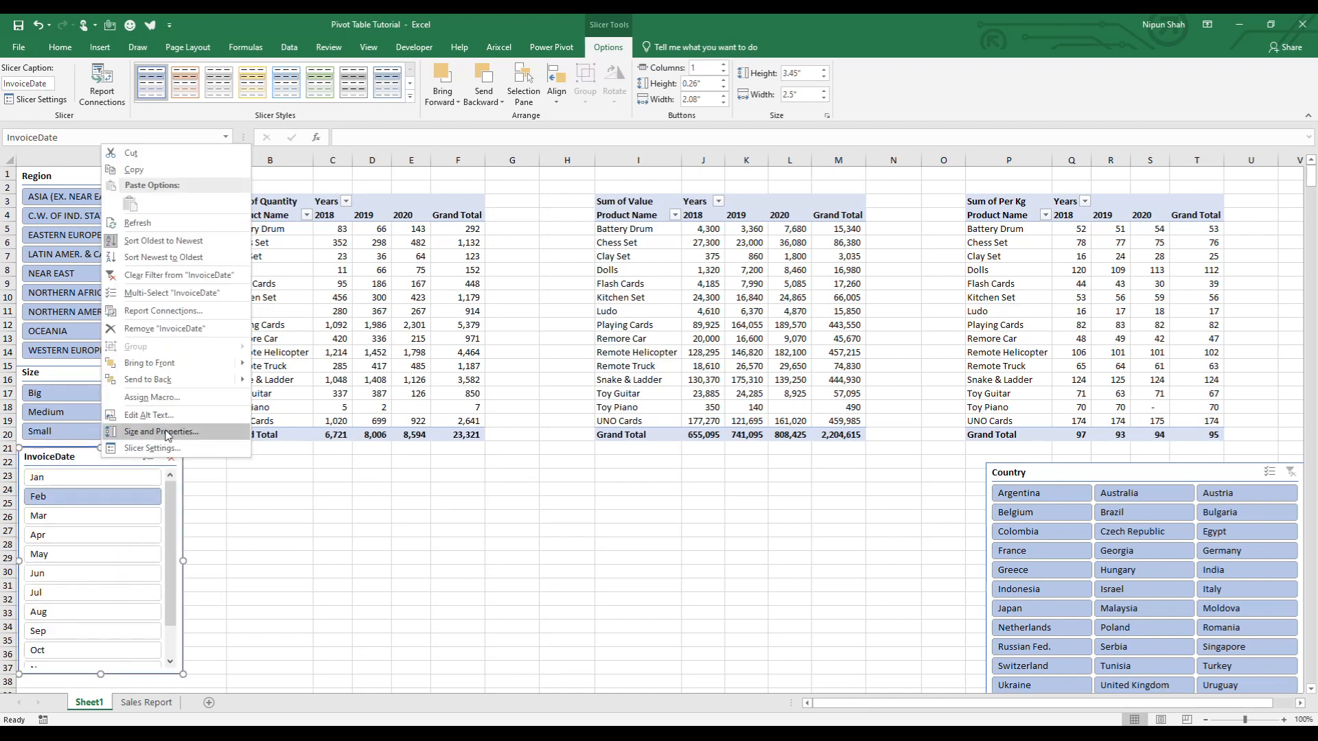
left_click(130, 433)
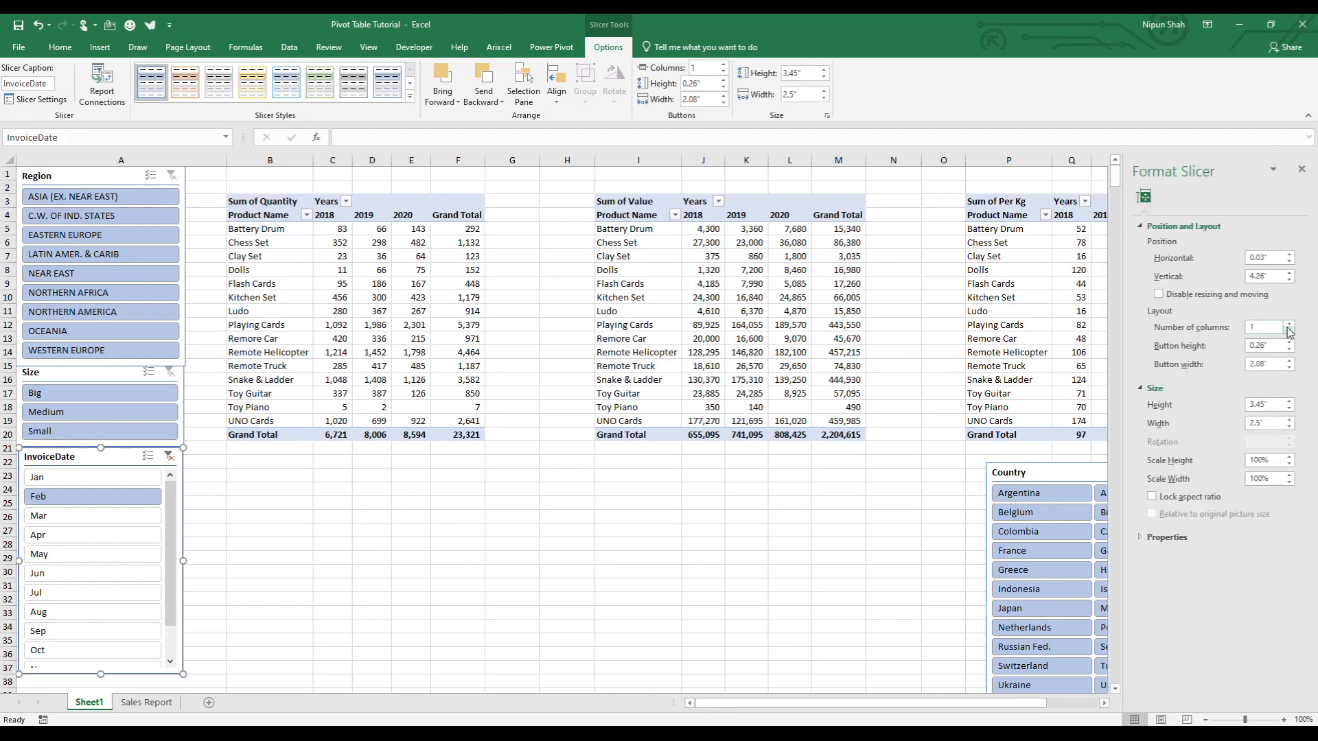
left_click(1289, 322)
Step: Shorten the InvoiceDate slicer to remove the empty space beneath its month buttons
left_click_drag(429, 556, 467, 556)
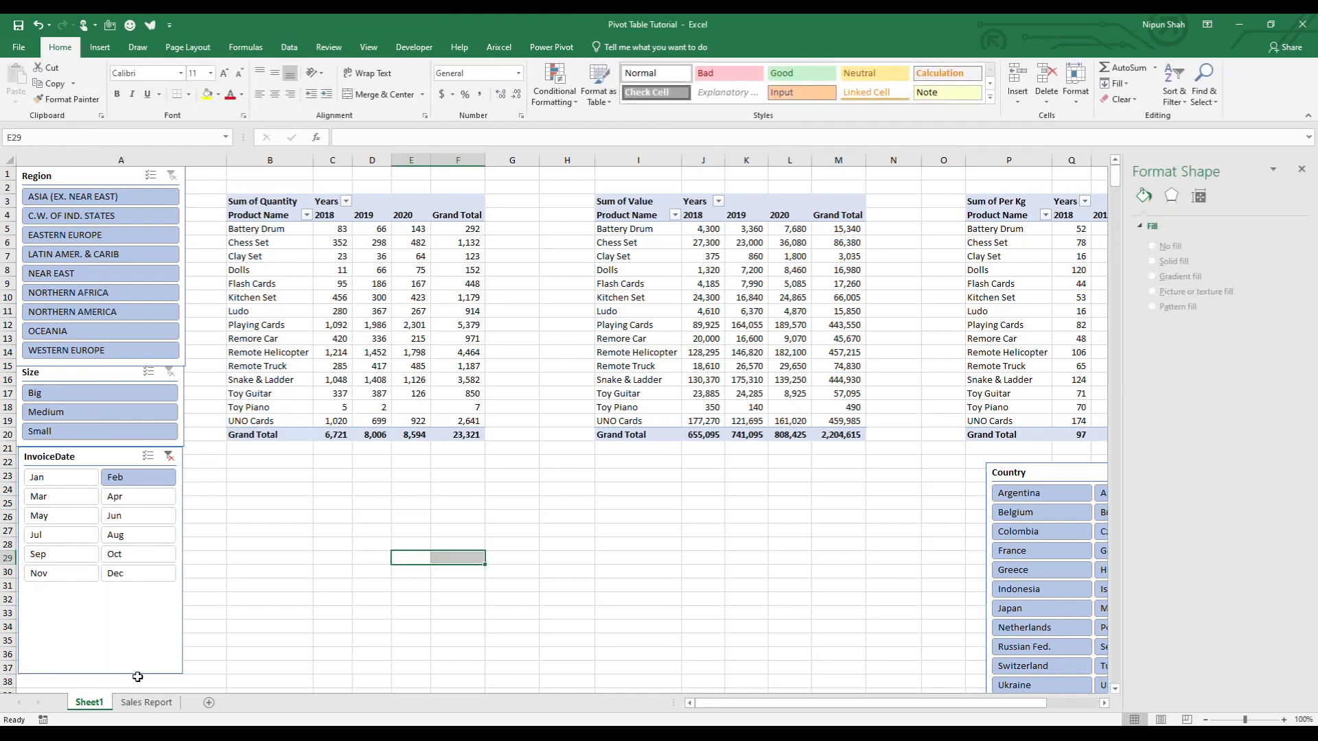
left_click(96, 668)
left_click_drag(100, 675, 107, 585)
Step: Move all three pivot tables down together so that they start at cell B22, leaving the rows above empty
left_click_drag(271, 201, 982, 433)
key("ctrl+c")
key("Down")
key("Down")
key("Down")
key("Down")
key("Down")
key("Down")
key("Down")
key("Down")
key("Down")
key("Down")
key("Down")
key("Down")
key("Down")
key("Down")
key("Down")
key("Down")
key("Down")
key("Down")
key("Down")
key("ctrl+v")
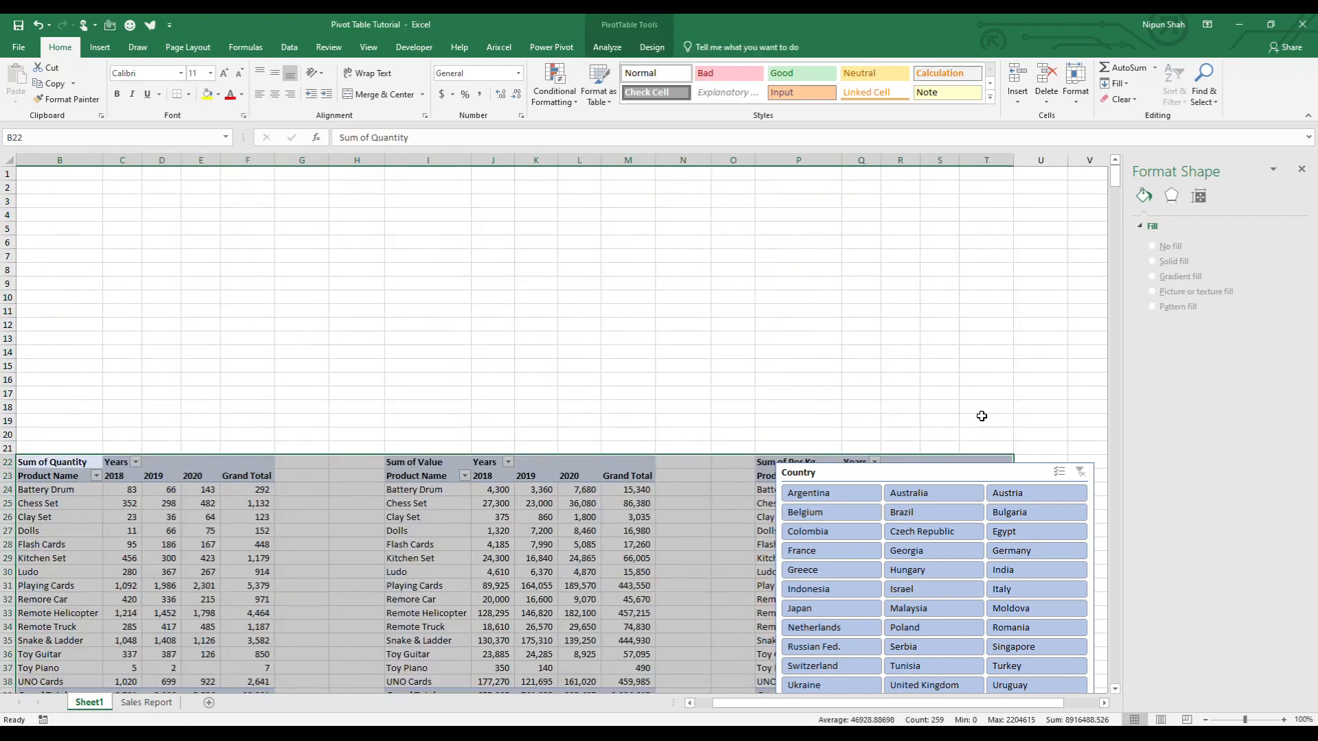
left_click_drag(1041, 703, 965, 715)
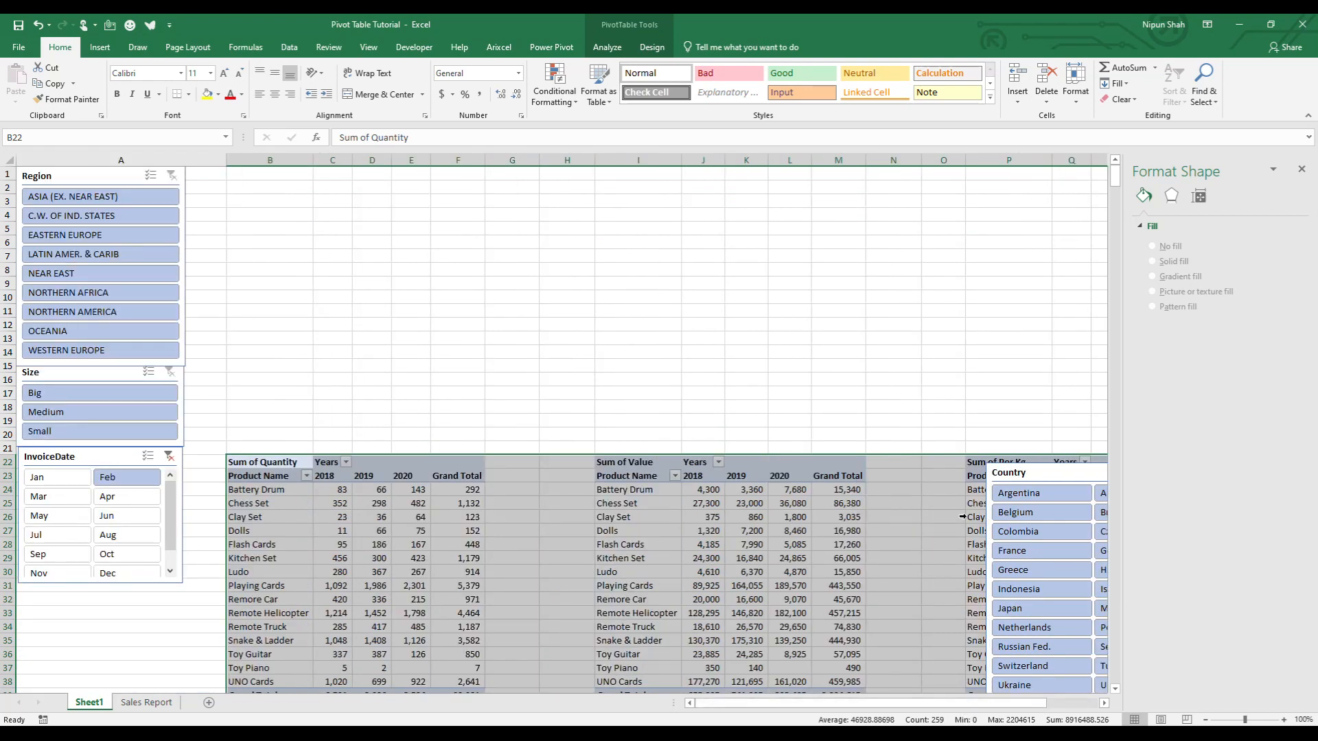
Step: Move the Country slicer into the empty rows above the first pivot table and clear the InvoiceDate slicer's filter
left_click_drag(1013, 478, 298, 180)
left_click_drag(185, 119, 185, 119)
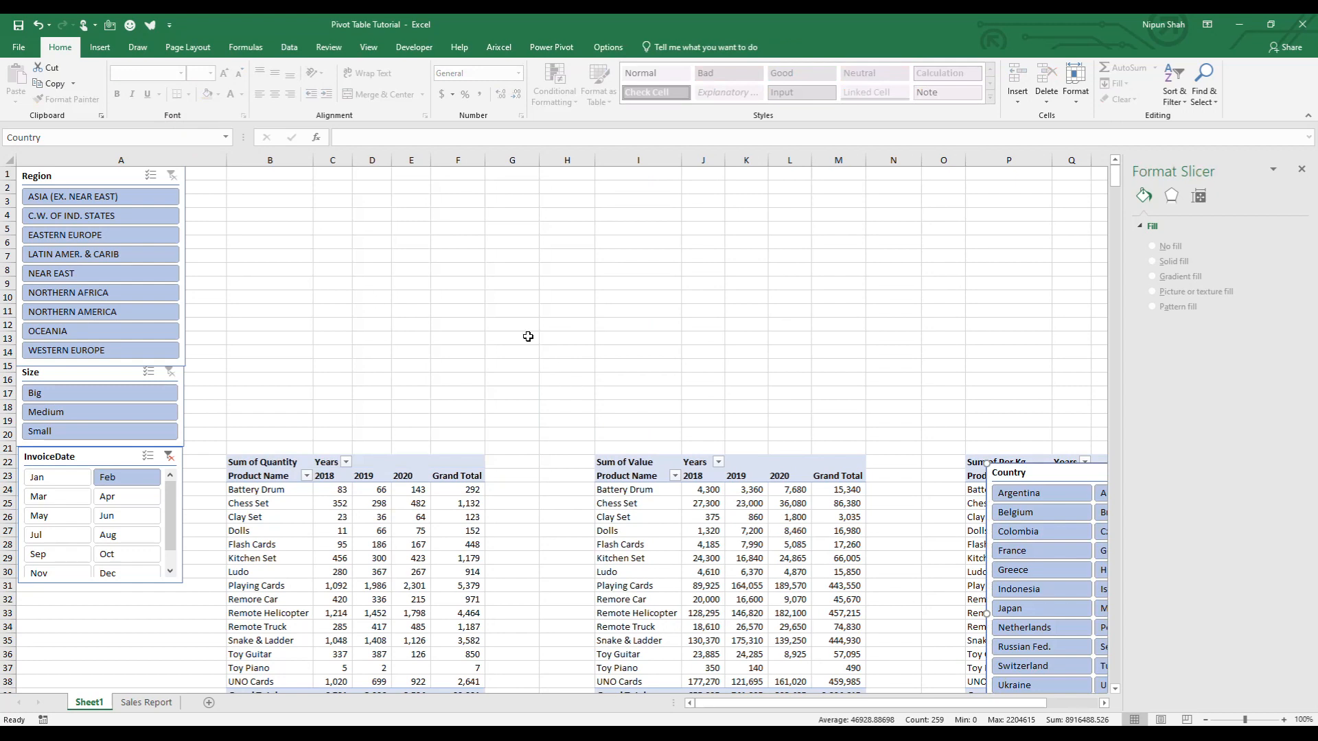
left_click_drag(1046, 479, 279, 188)
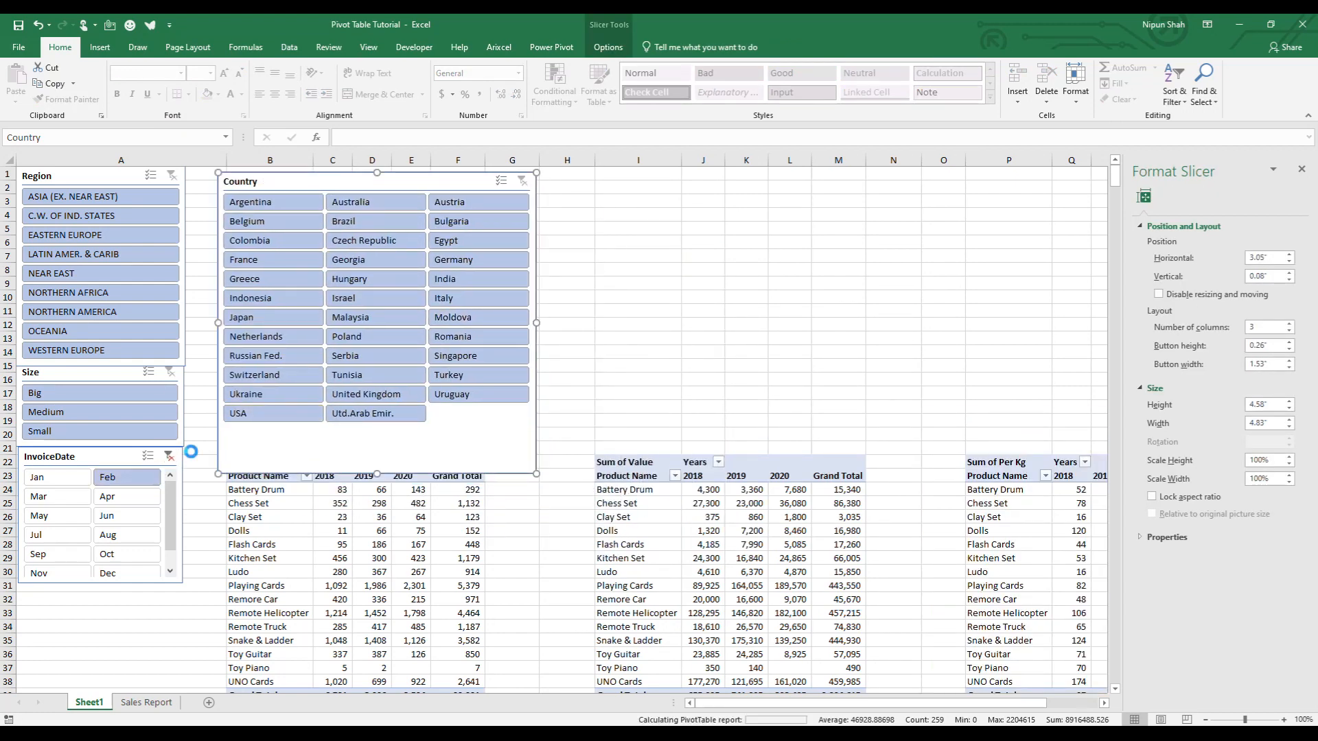
left_click(168, 456)
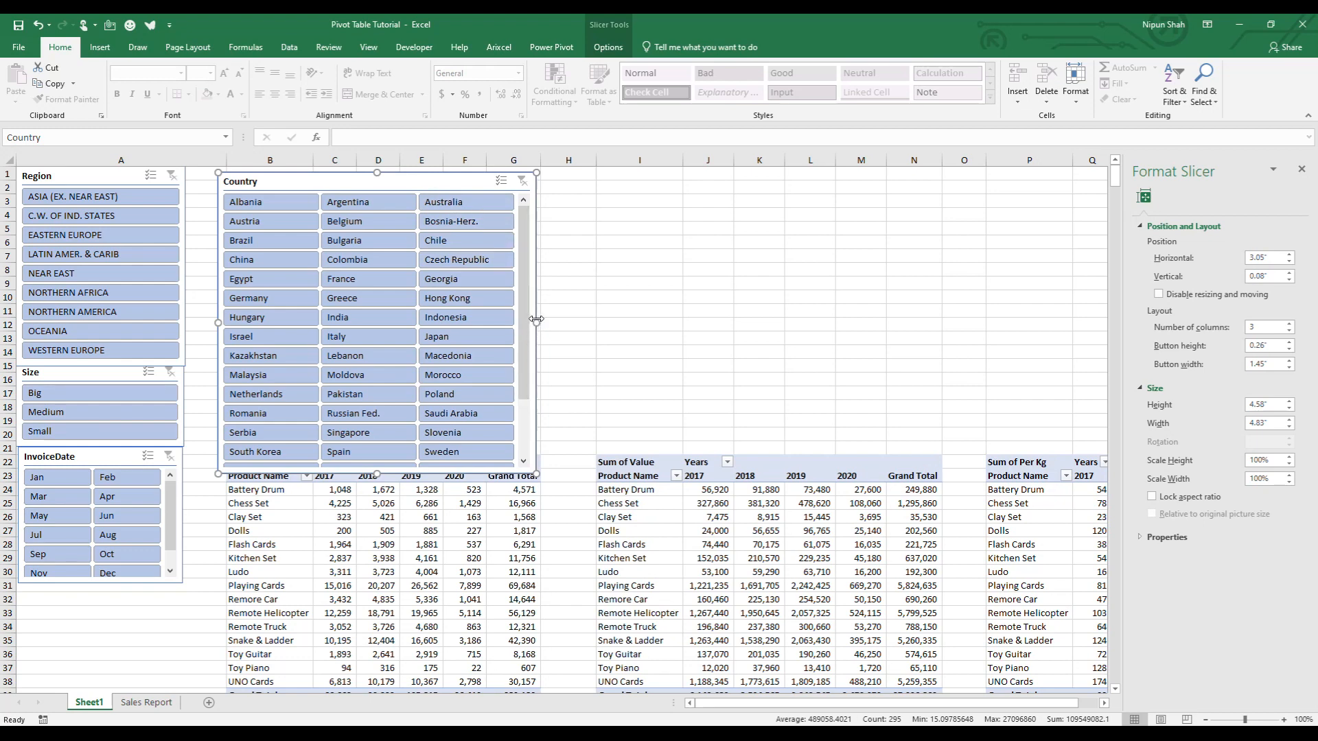
Step: Resize the Country slicer to about 16" wide and 2" high, spanning all three pivot tables from column B to column U
left_click_drag(539, 322, 1097, 322)
left_click(1299, 171)
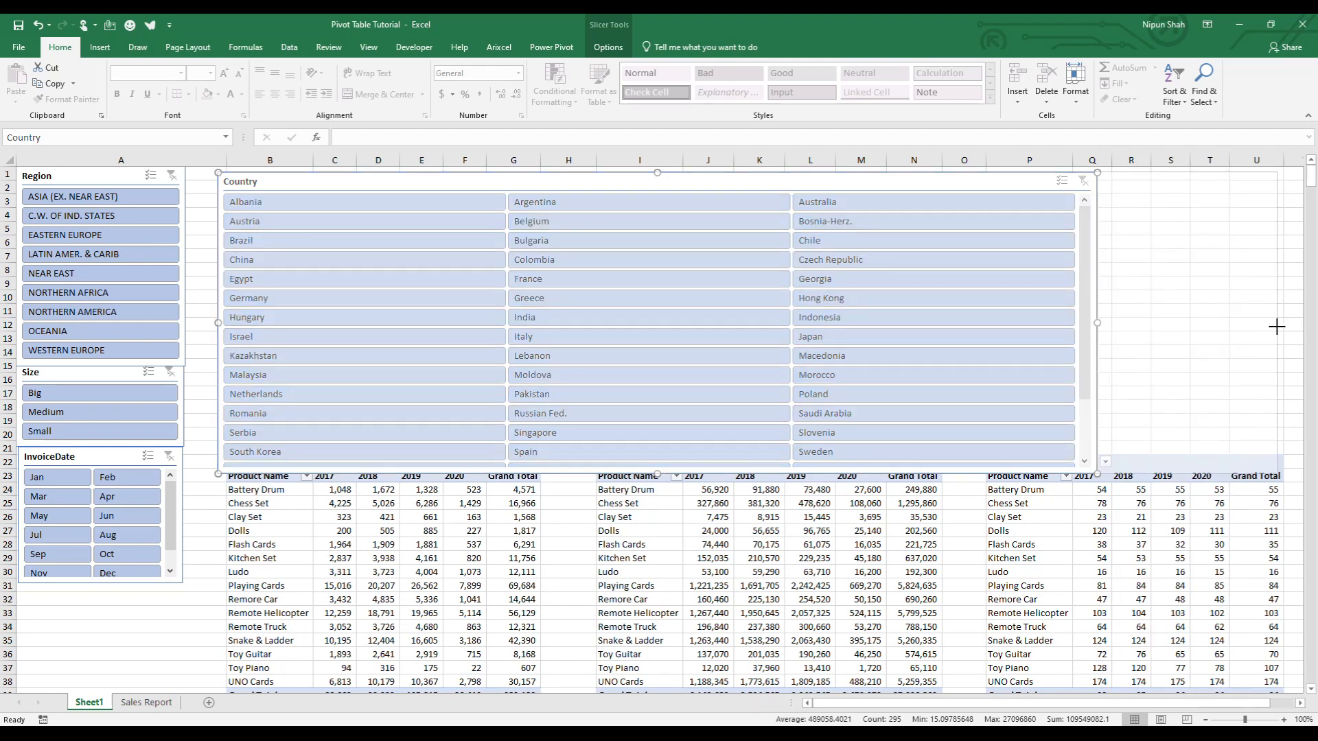
left_click_drag(1280, 326, 1282, 323)
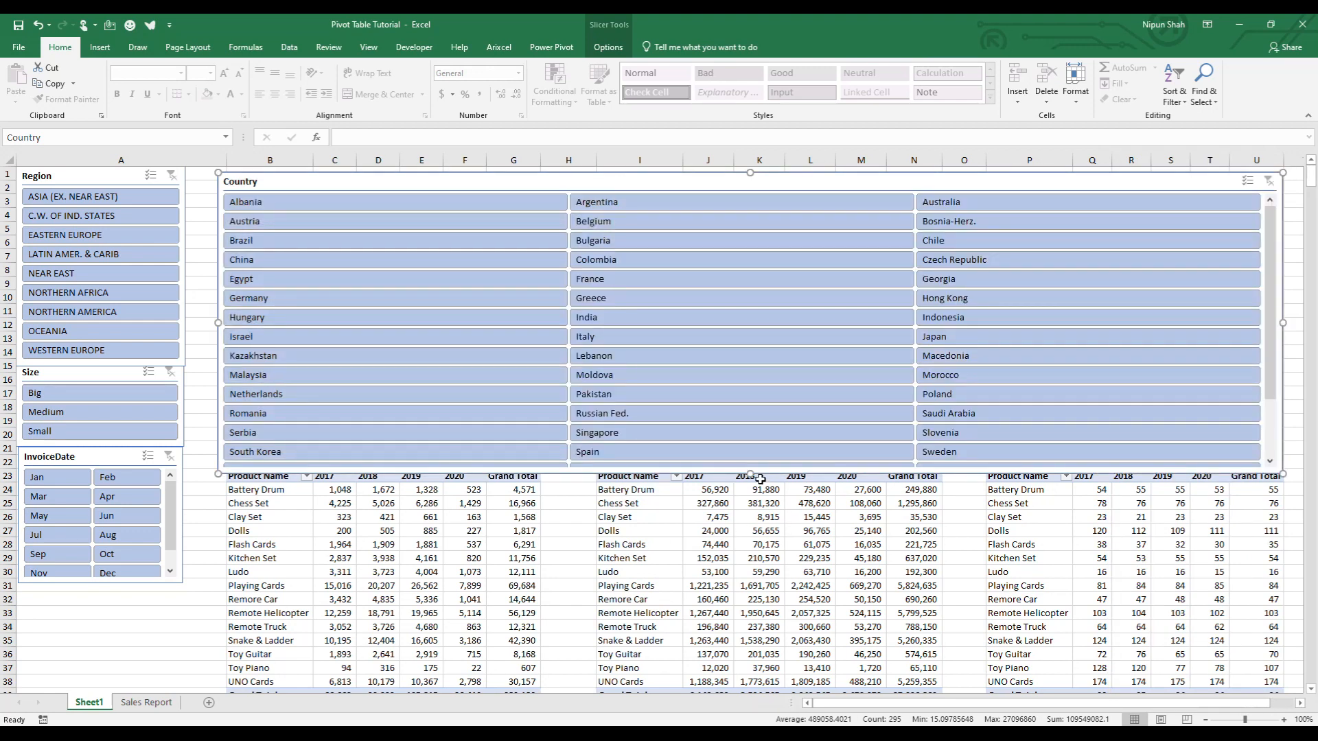
mouse_move(750, 453)
left_mouse_down()
mouse_move(750, 250)
mouse_move(753, 306)
left_mouse_up()
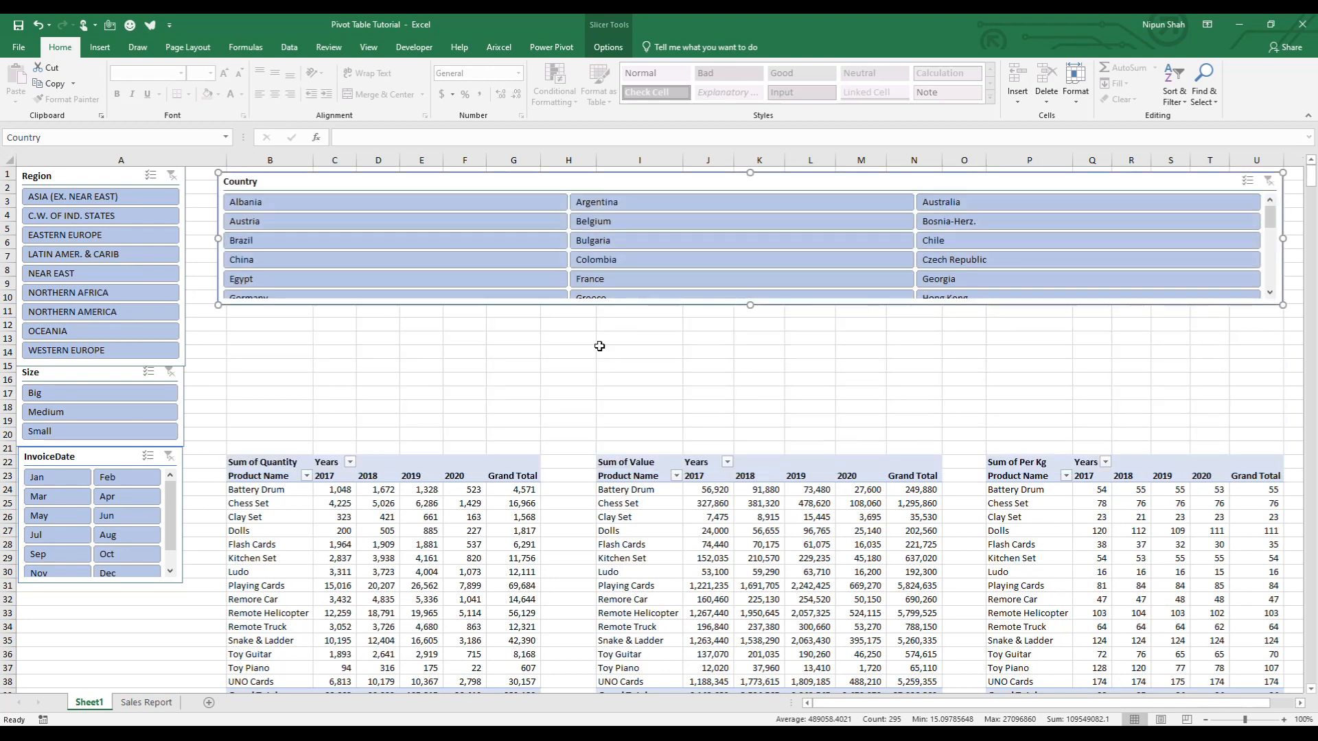
mouse_move(262, 182)
left_mouse_down()
mouse_move(279, 169)
mouse_move(271, 180)
left_mouse_up()
left_click_drag(1294, 236, 1284, 238)
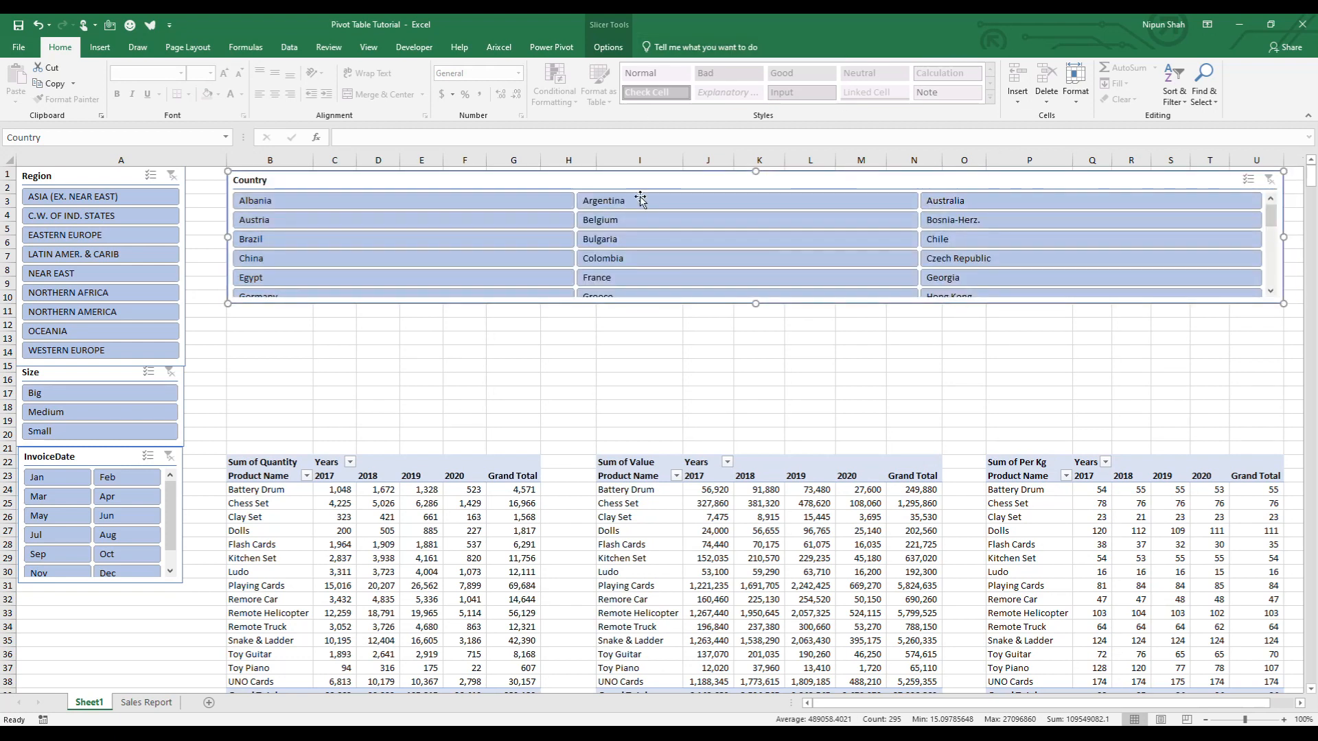
Step: Insert a Customer Name slicer for the Sum of Quantity pivot table
left_click(370, 525)
left_click(608, 46)
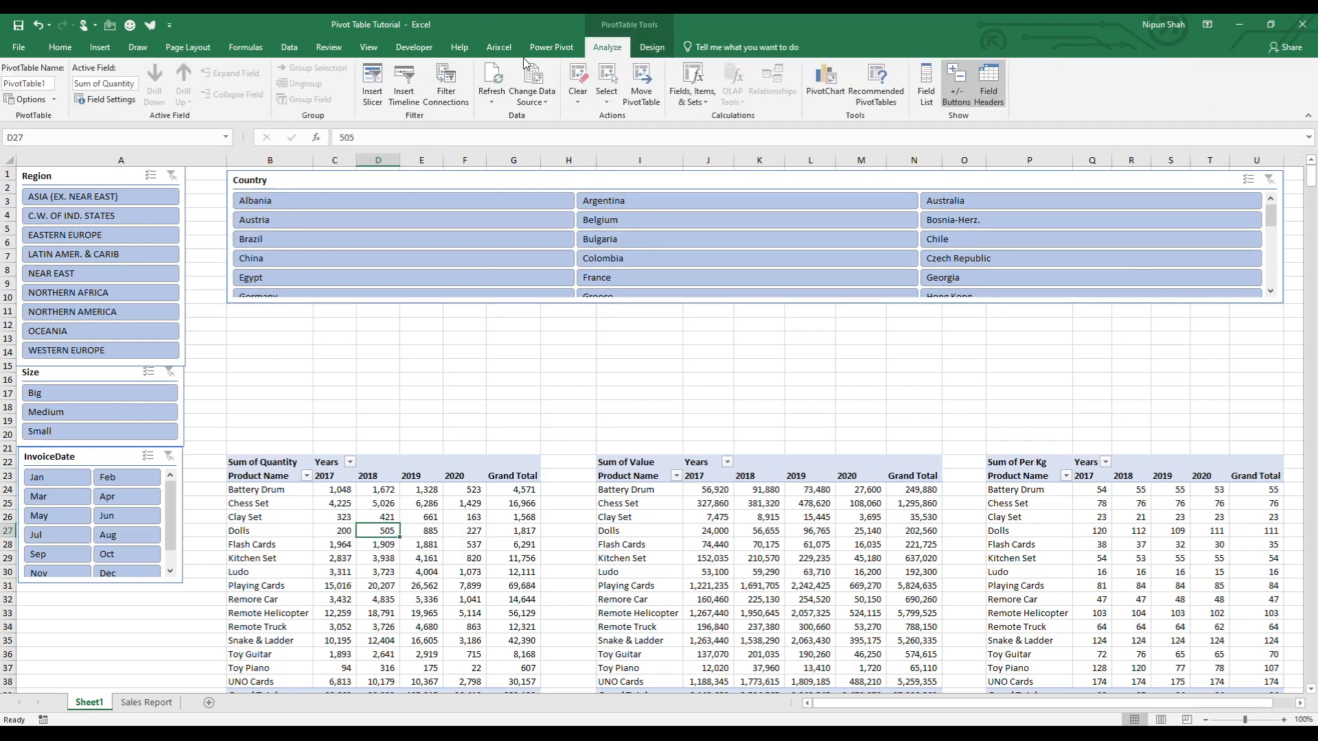
left_click(371, 71)
left_click(919, 201)
left_click(977, 453)
Step: Place the Customer Name slicer directly beneath the Country slicer, about 16" wide to match it and about 1.8" high
left_click_drag(652, 348, 284, 317)
left_click_drag(358, 392, 1283, 389)
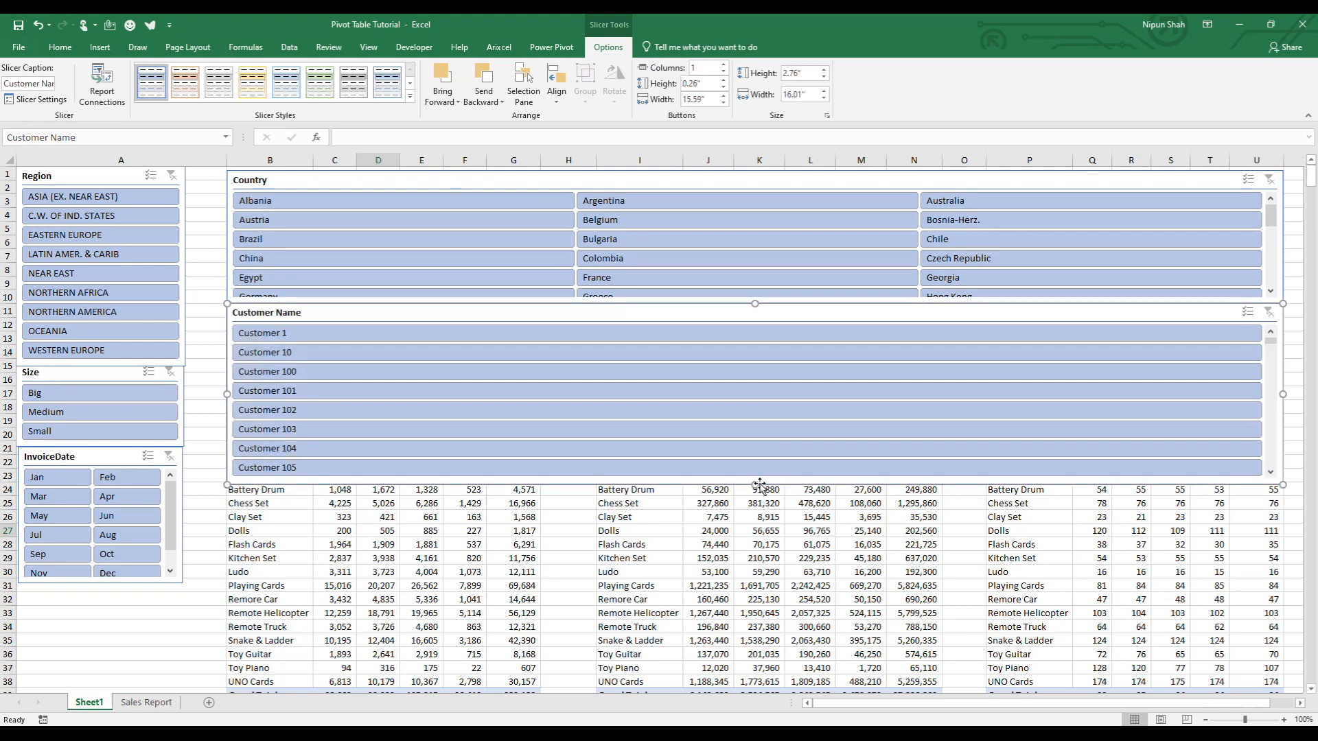
left_click_drag(755, 484, 758, 419)
Step: Arrange the Country slicer's buttons in 13 columns
right_click(749, 184)
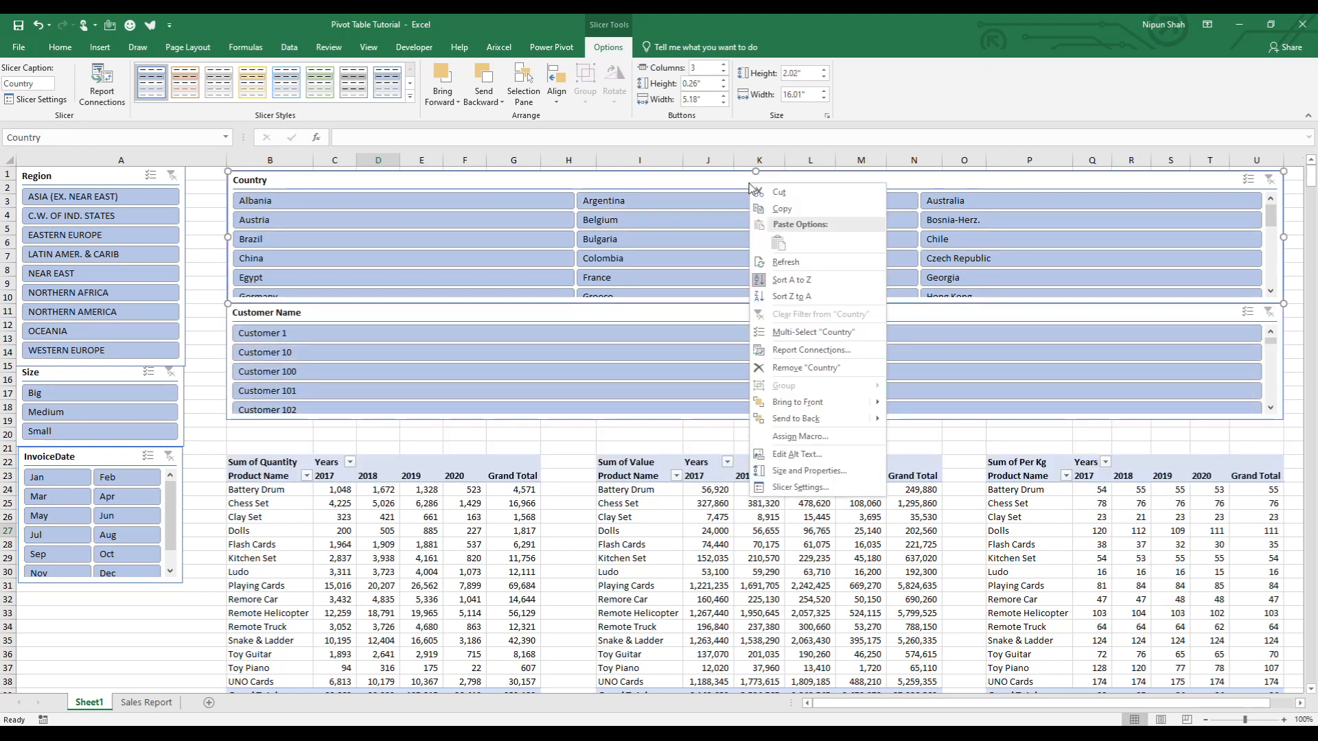
left_click(808, 471)
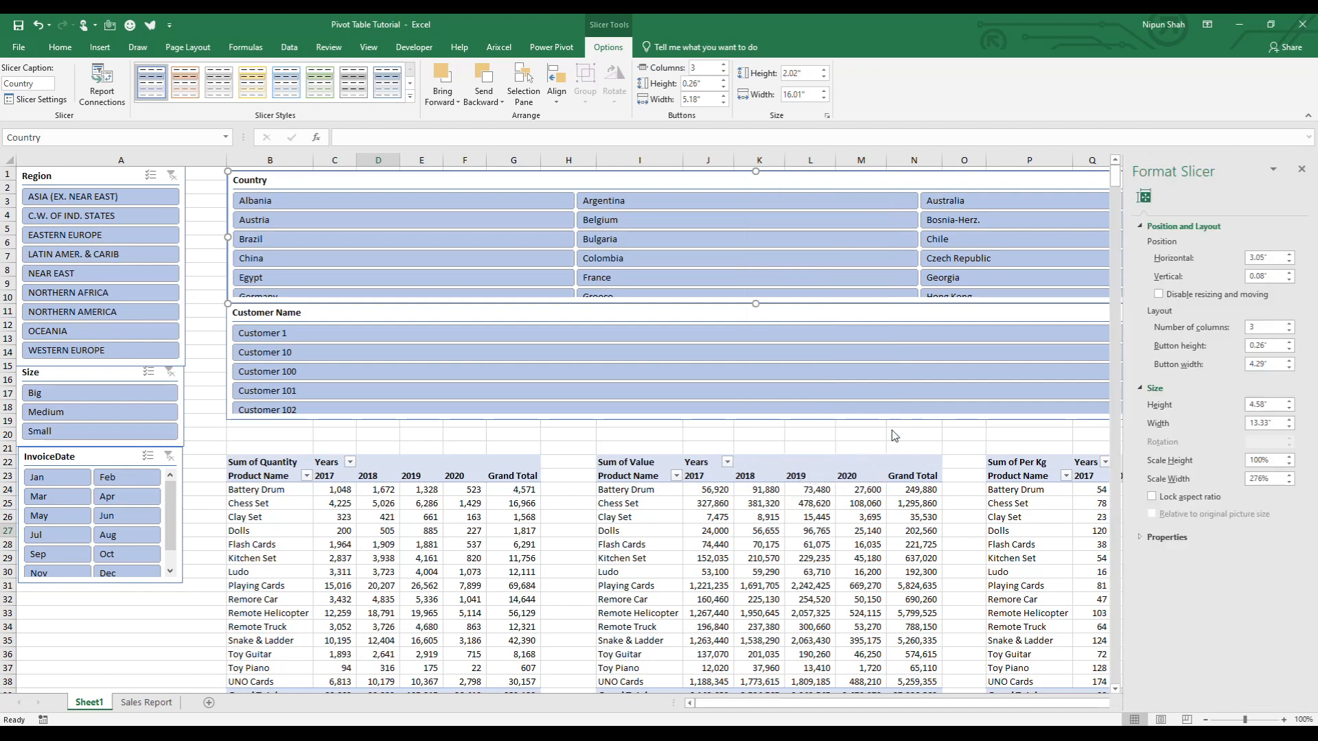
type("12")
key("Return")
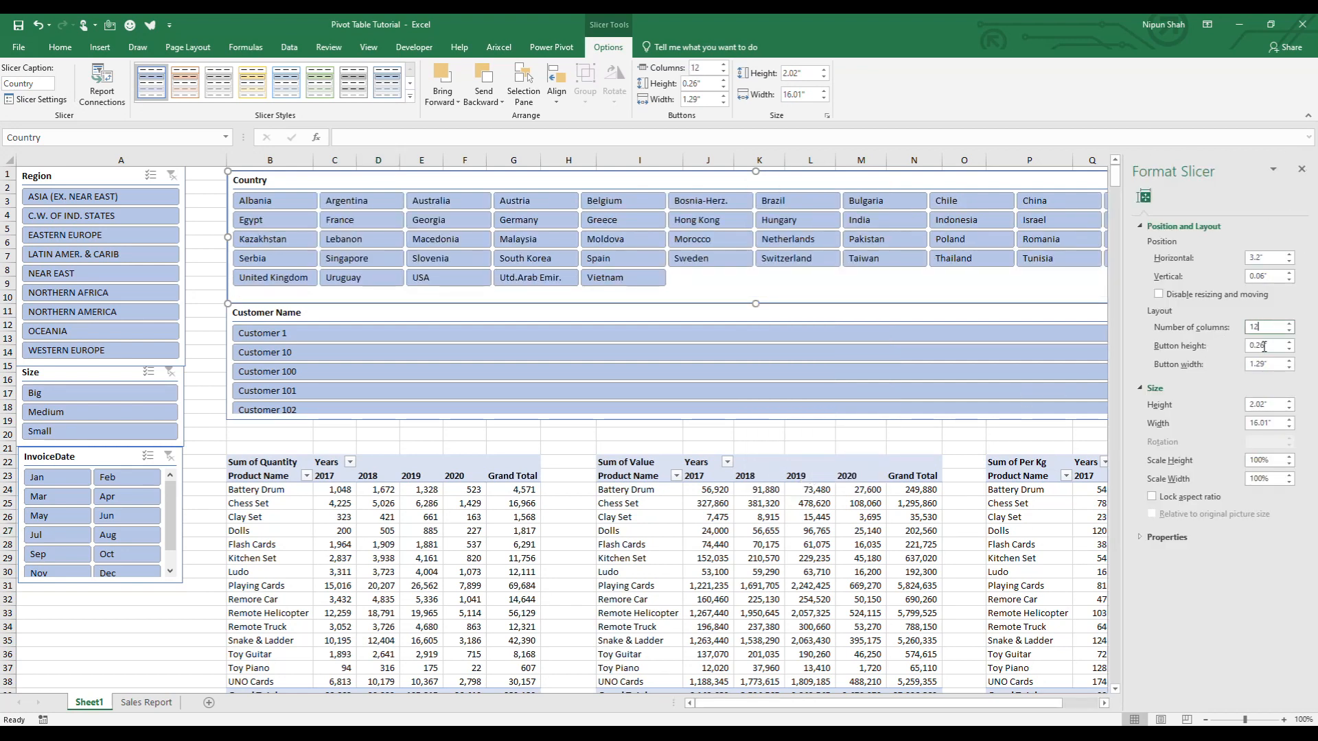
type("3")
key("Return")
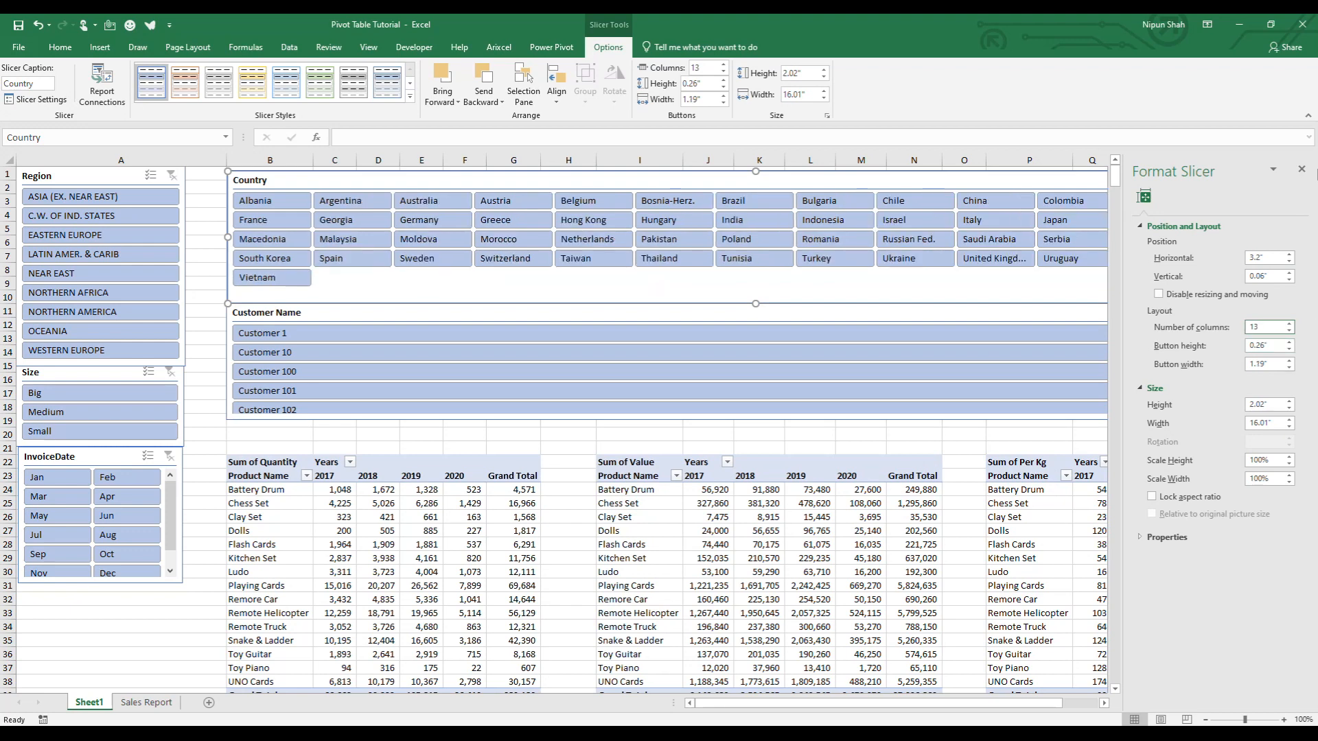
left_click(1302, 168)
Step: Arrange the Customer Name slicer's buttons in 13 columns
left_click(782, 316)
right_click(786, 309)
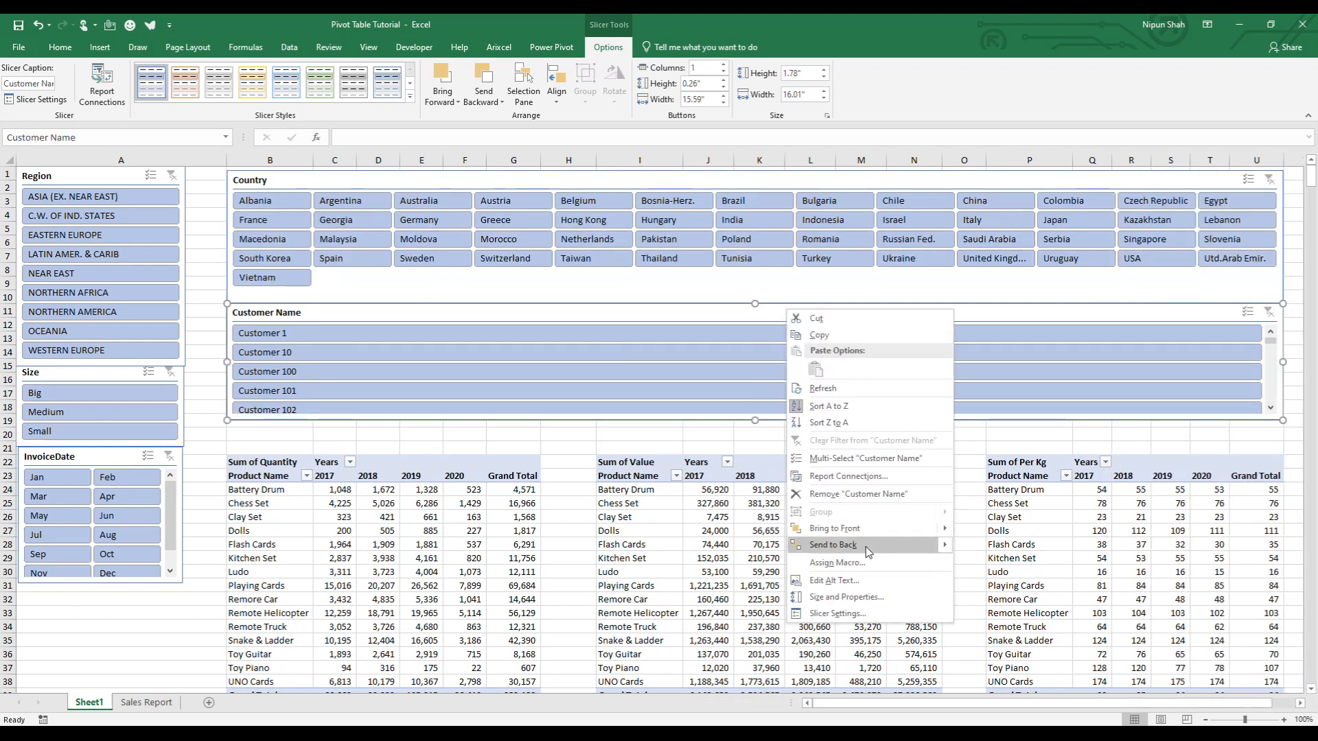
left_click(870, 598)
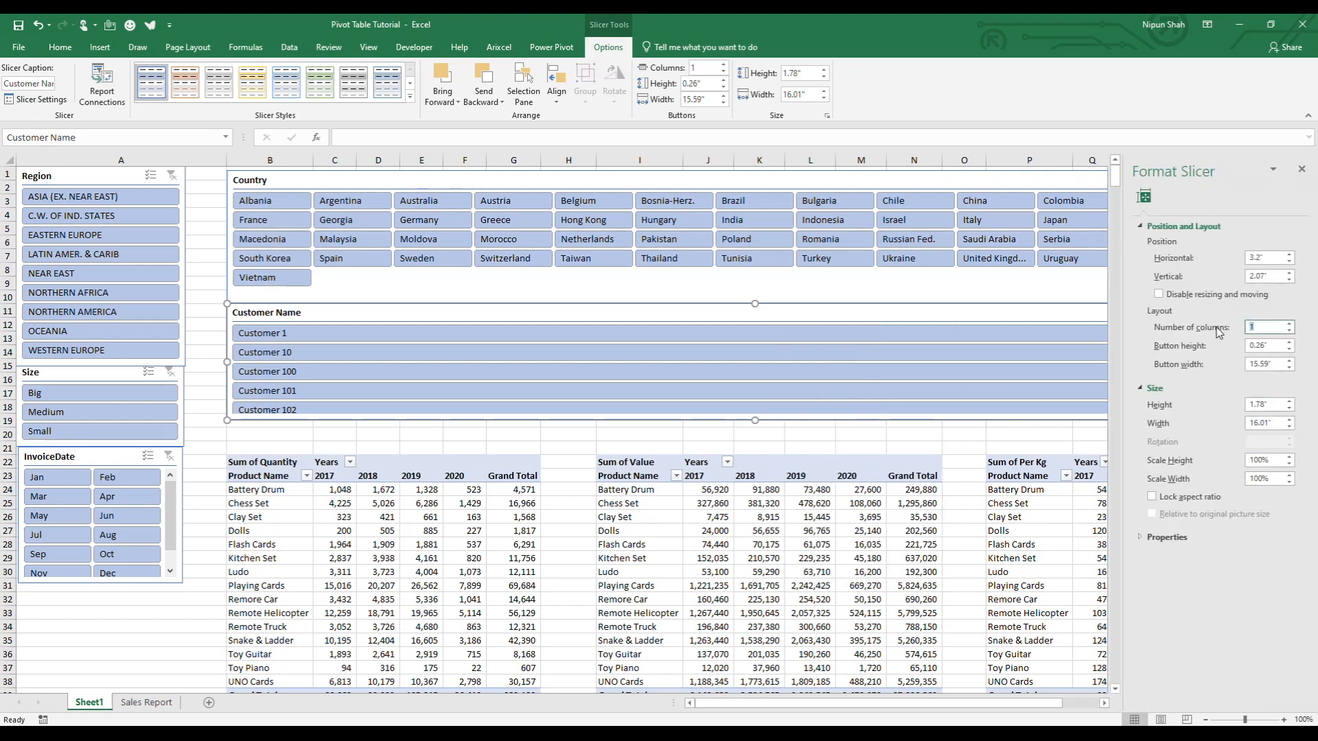
type("3")
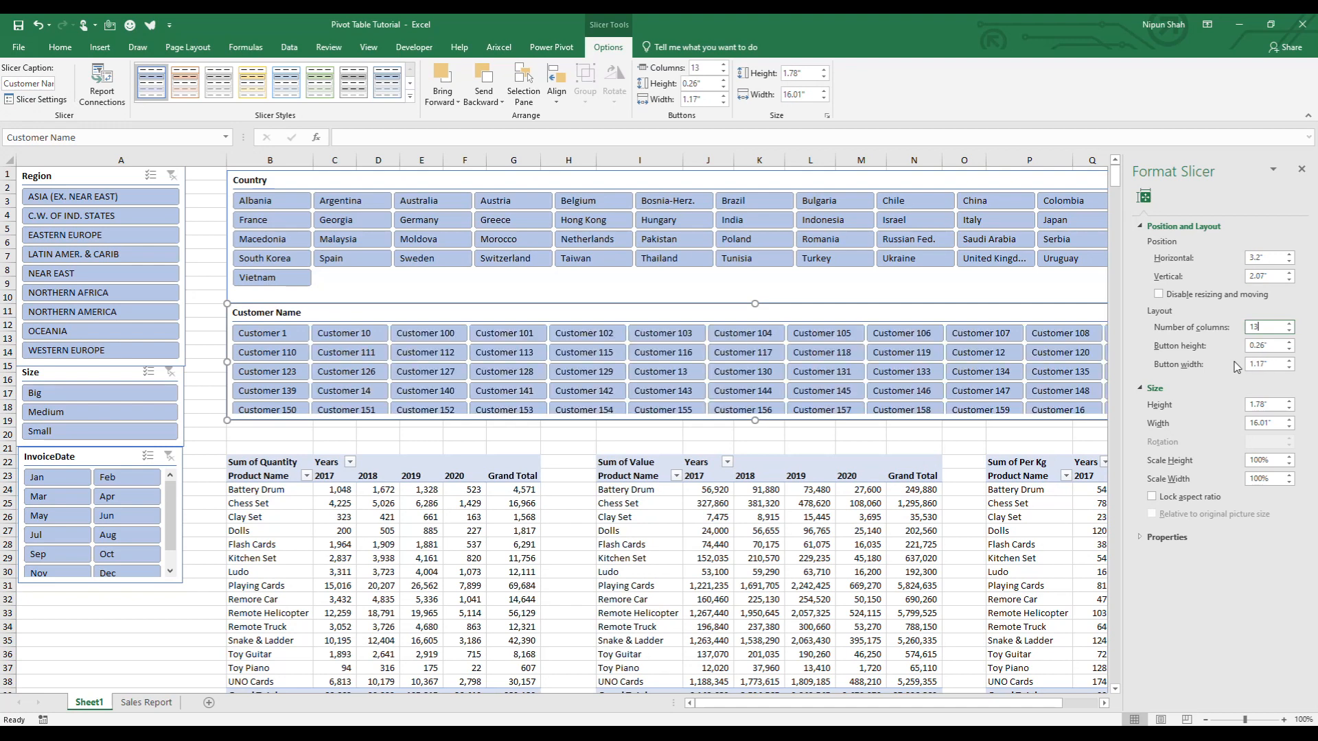
left_click(1302, 171)
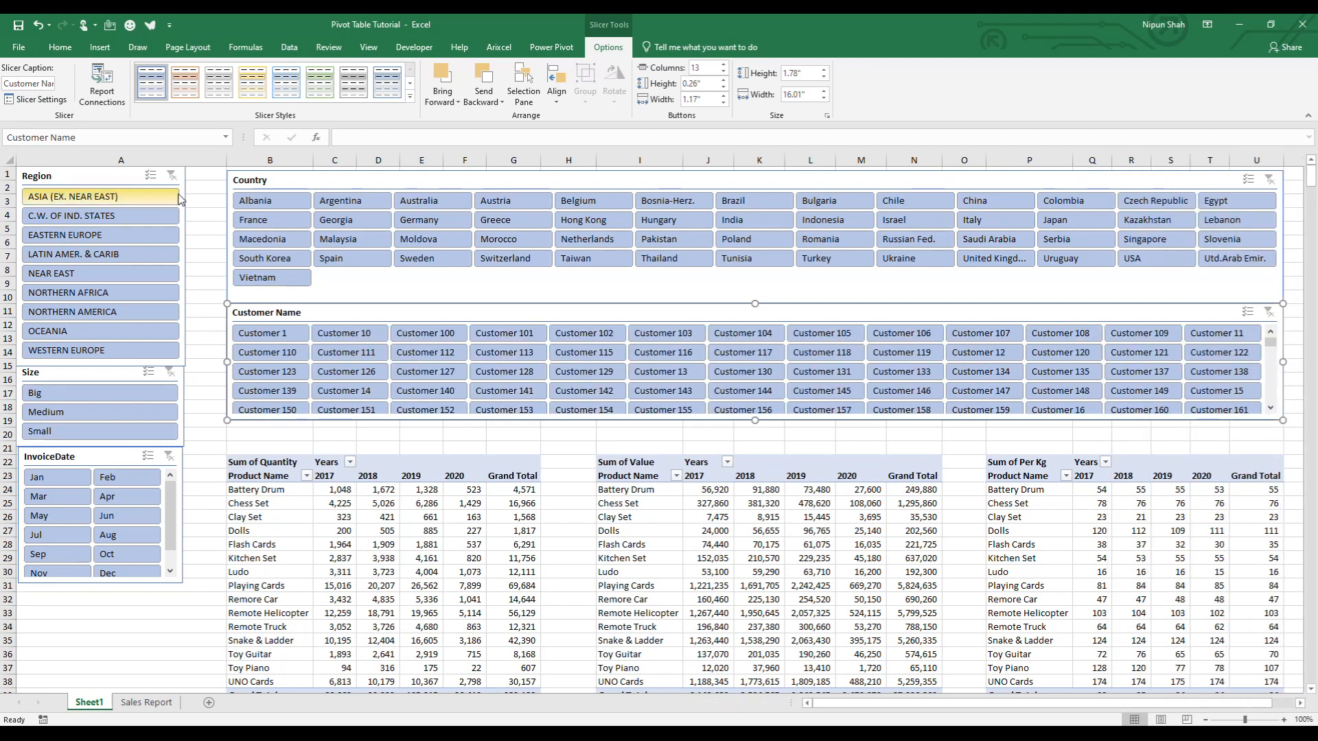
Step: Narrow the Region slicer to about 2.5" and reduce column A's width to fit the slicers in it
left_click(98, 175)
left_click_drag(184, 266, 182, 261)
left_click_drag(226, 160, 187, 168)
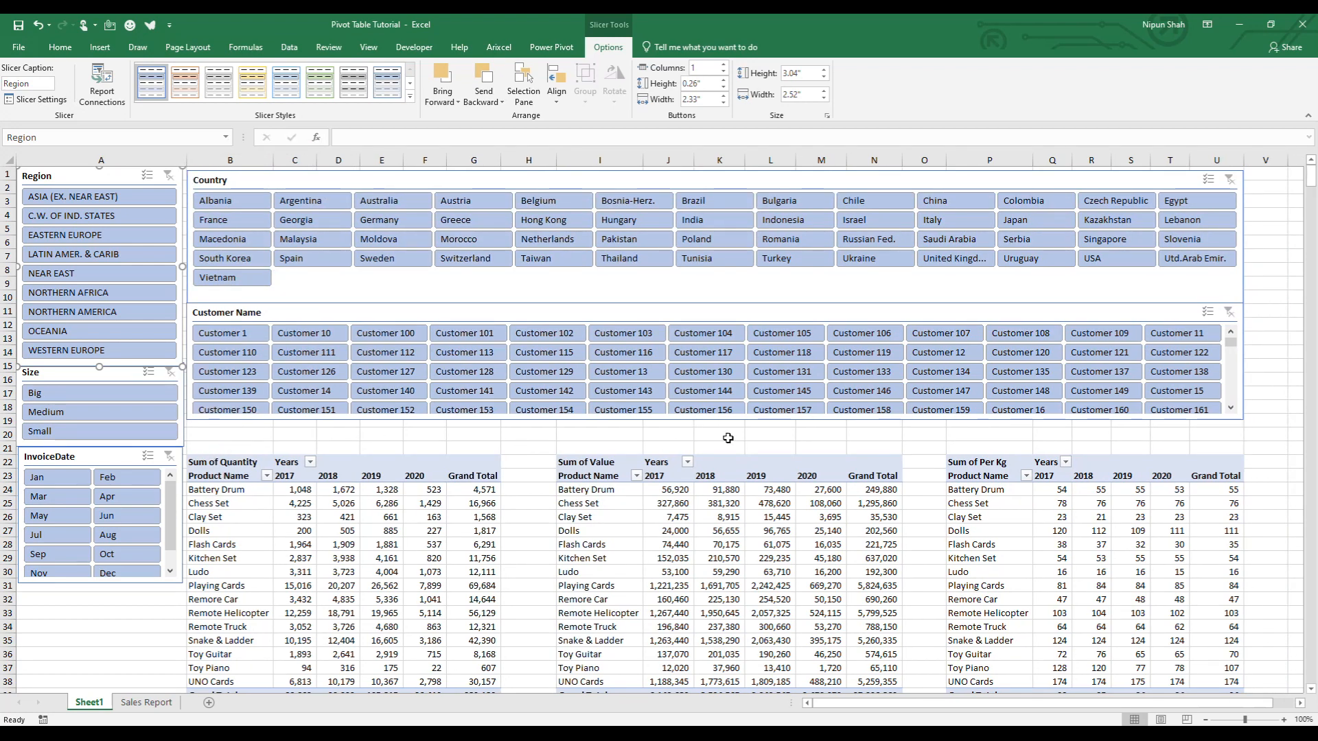
Step: Delete the empty cells B20:U21 with cells shifted up so that the pivot tables sit just beneath the Customer Name slicer
left_click(755, 312)
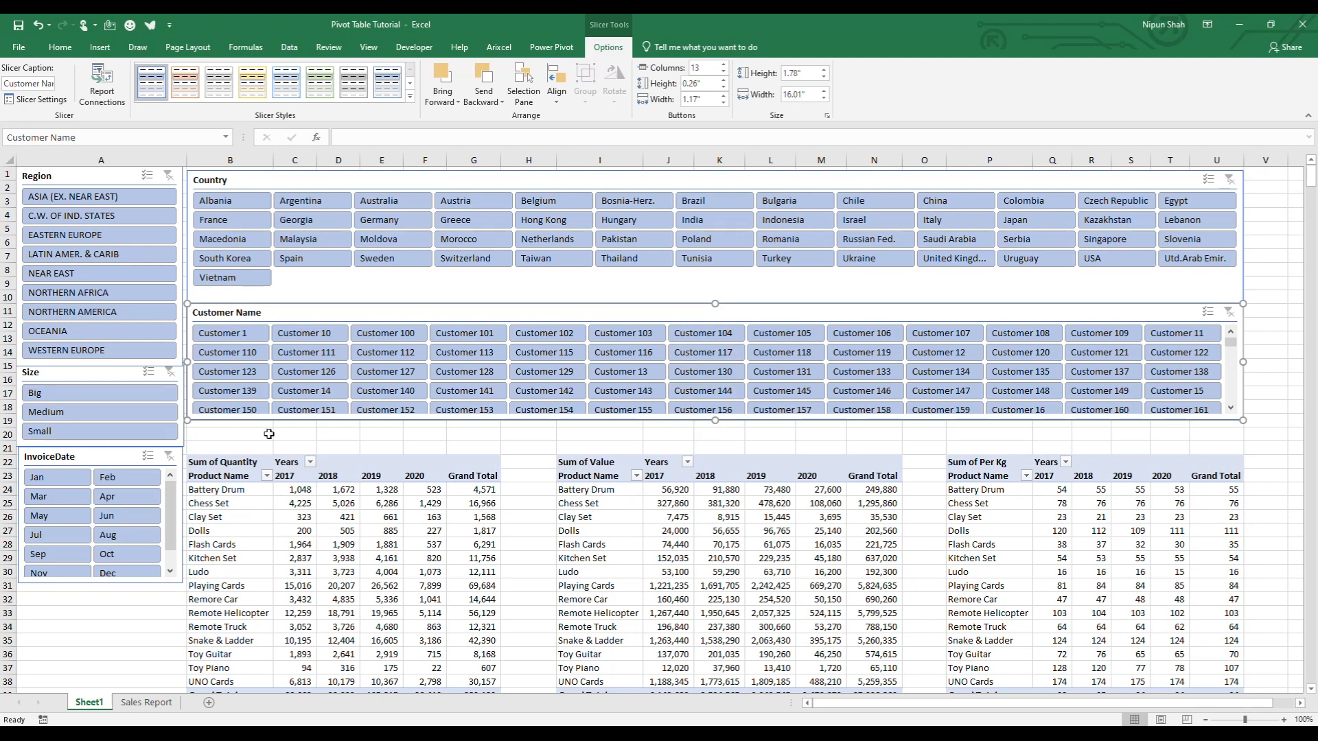
left_click_drag(240, 436, 1211, 450)
key("ctrl+minus")
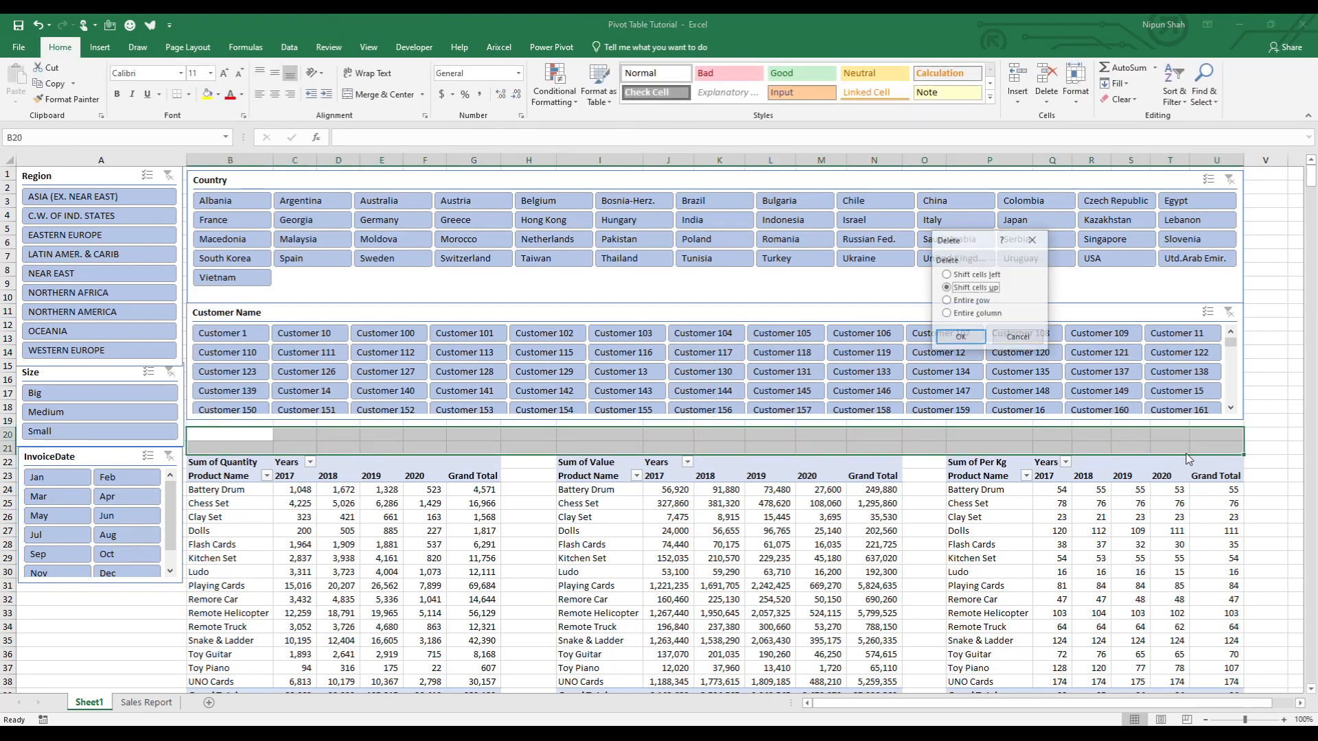
left_click(961, 337)
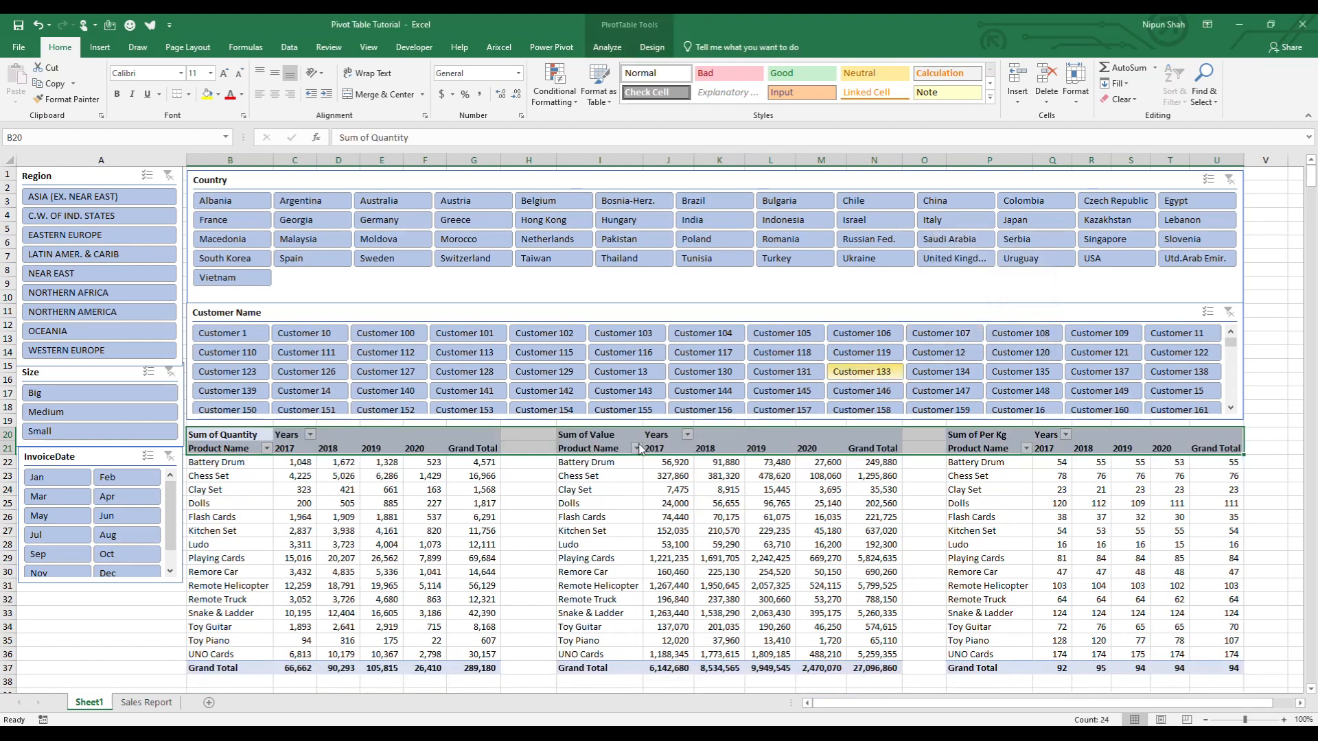
Step: Lengthen the InvoiceDate slicer to fit all twelve month buttons, and slightly narrow column H between the first two pivot tables
left_click(116, 622)
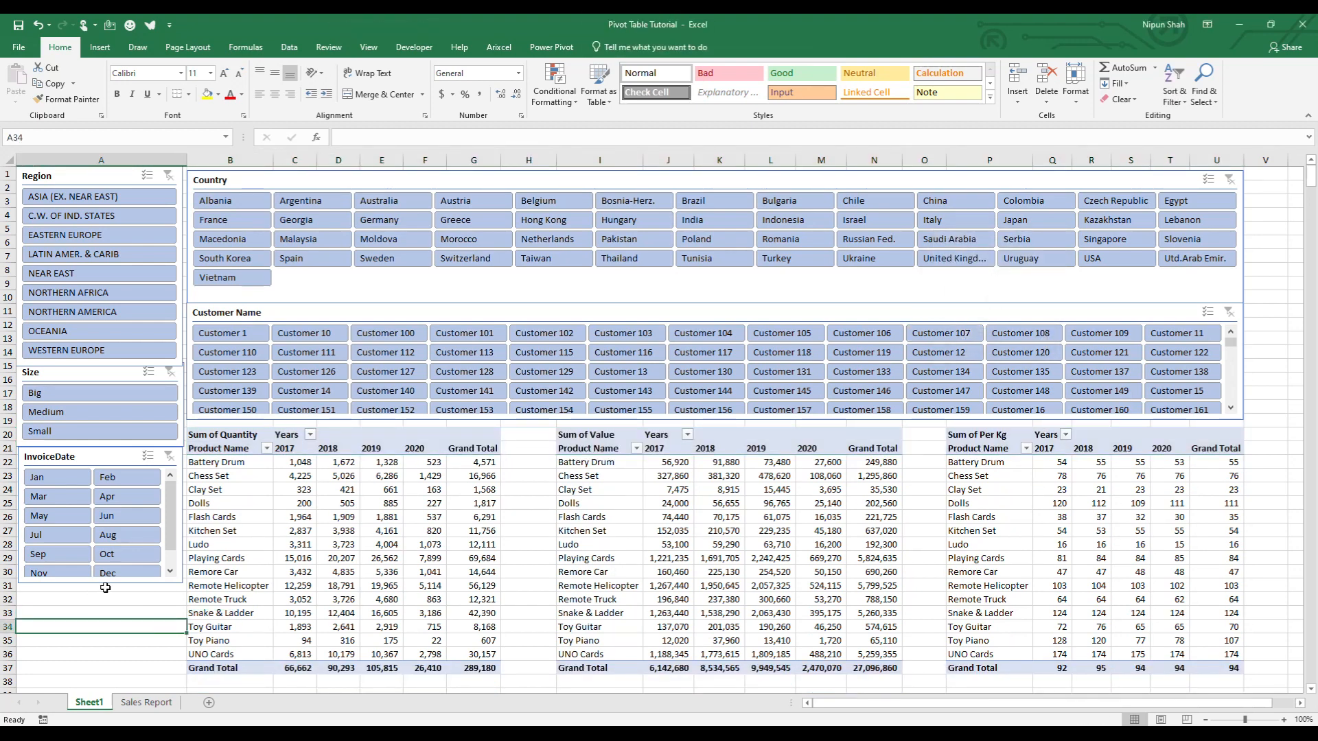
left_click(93, 584)
left_click_drag(102, 585, 103, 616)
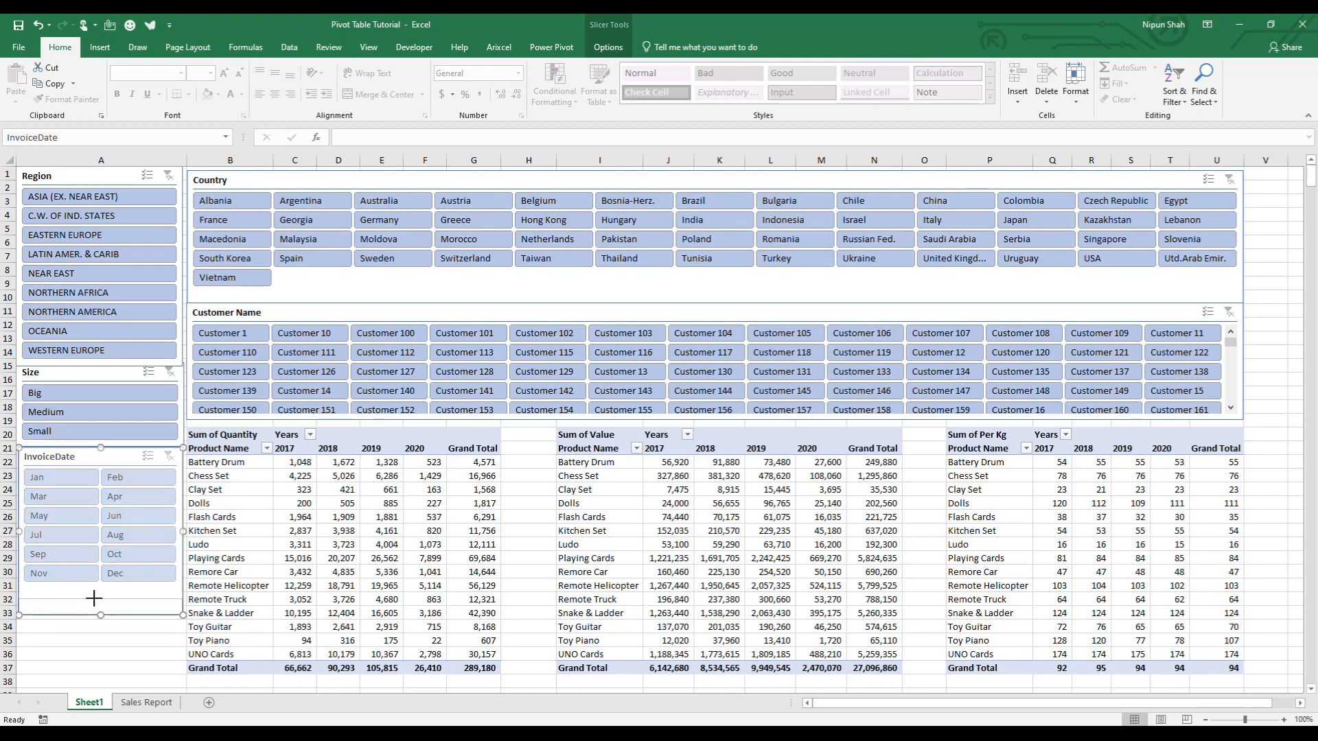
left_click(103, 627)
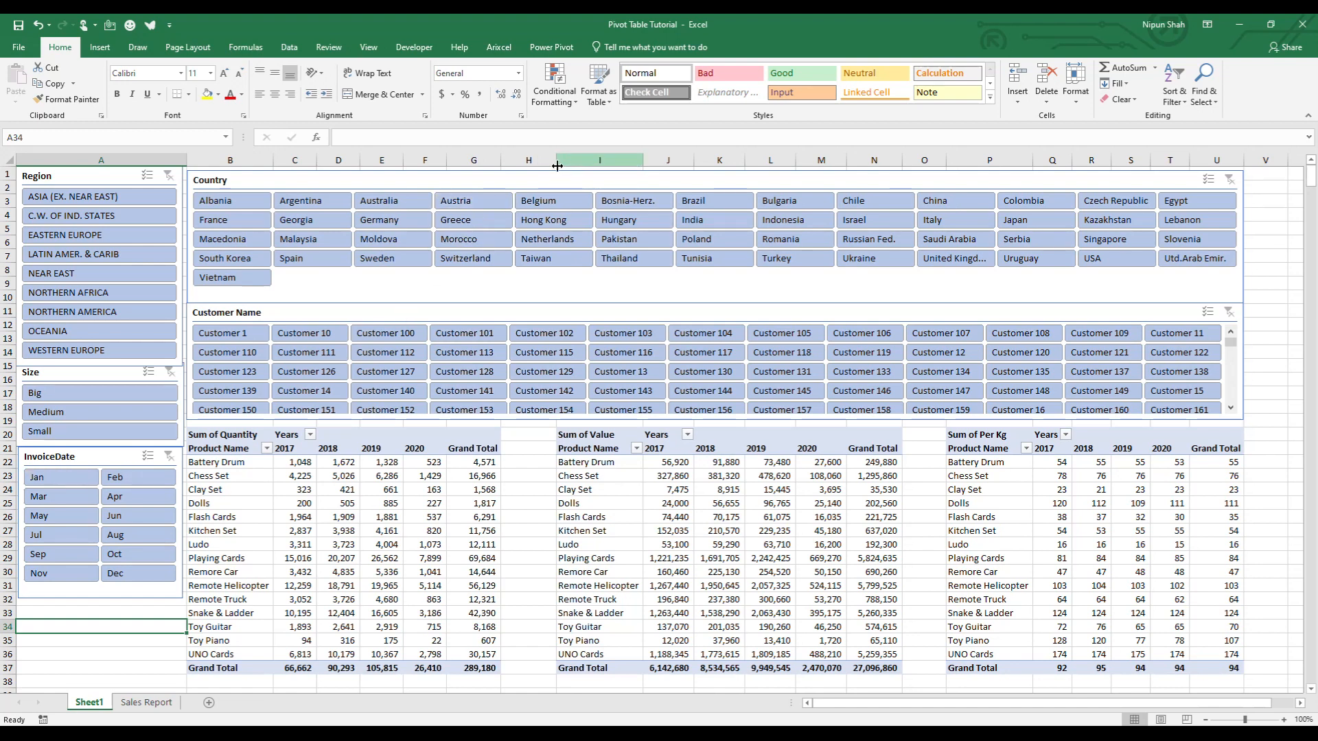
left_click_drag(557, 165, 546, 169)
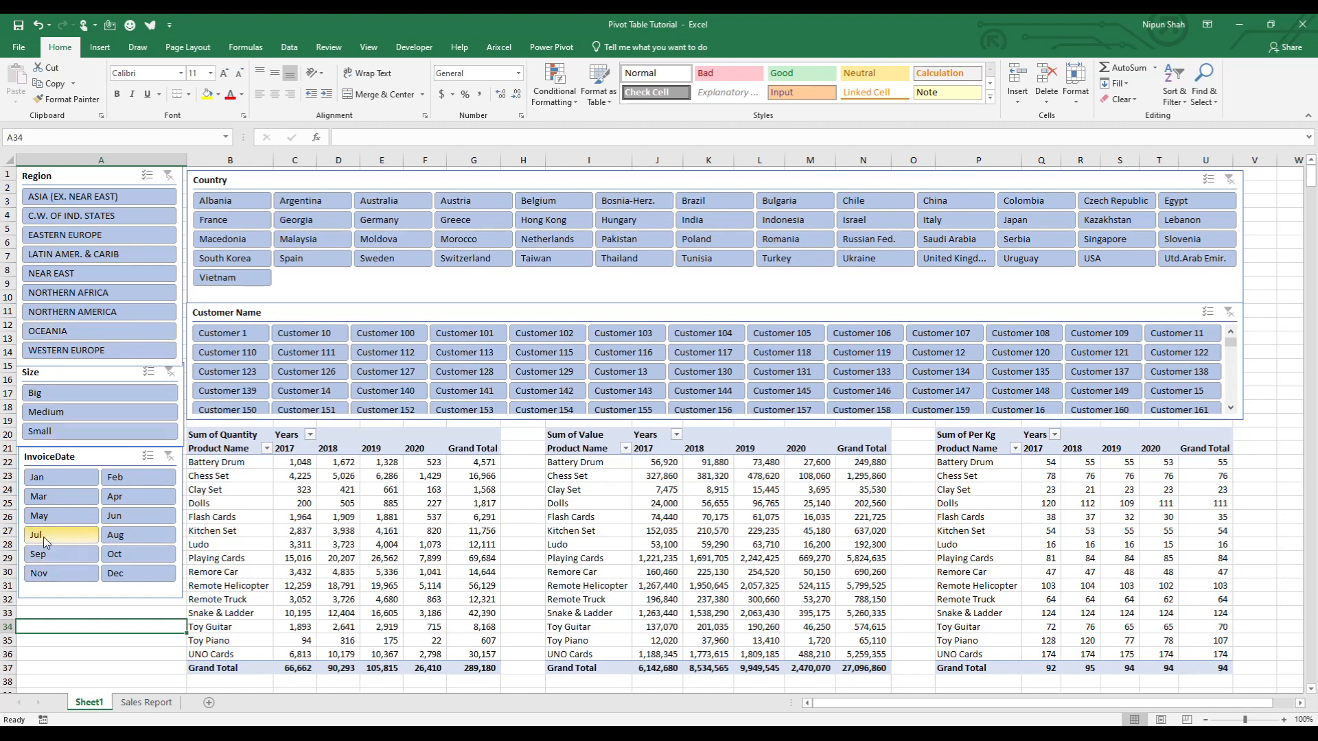
Step: Filter the slicers to size Medium and the regions C.W. OF IND. STATES, NEAR EAST, NORTHERN AMERICA and OCEANIA
left_click(63, 414)
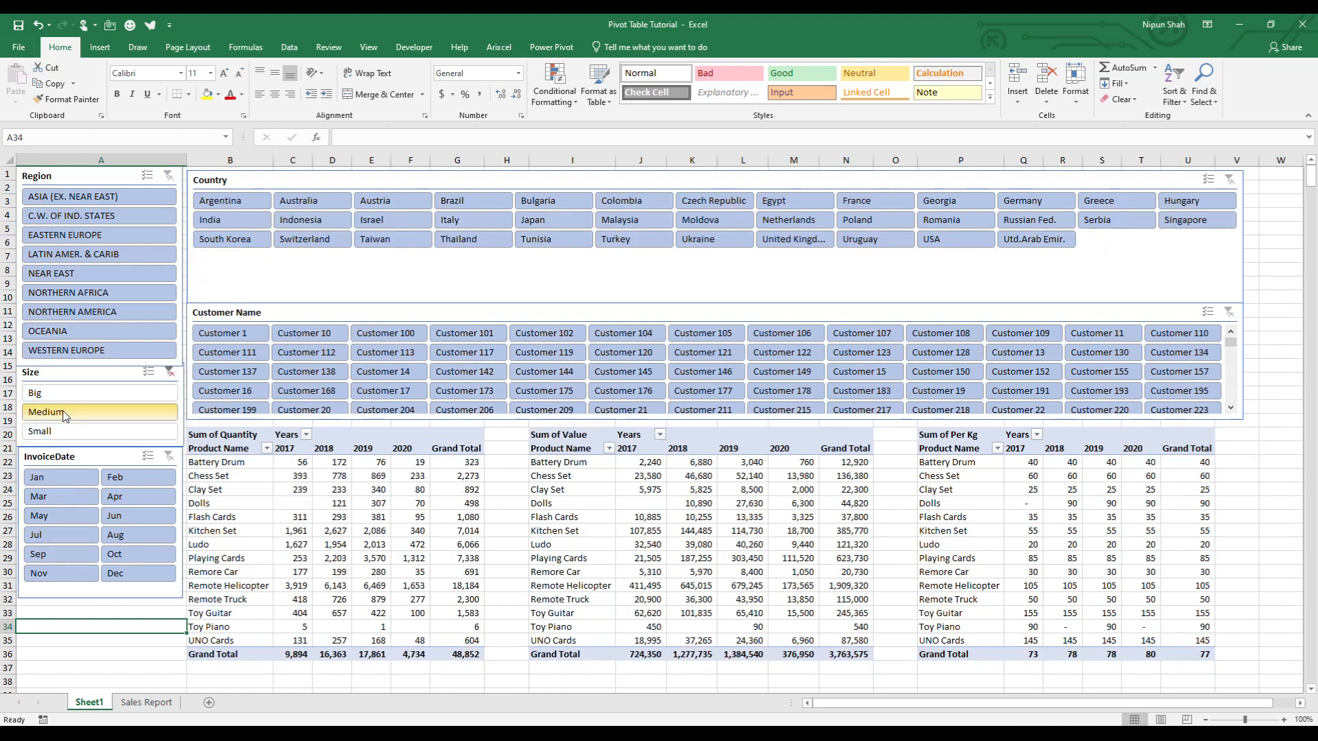
left_click(81, 219)
left_click(81, 275, "ctrl")
left_click(81, 313, "ctrl")
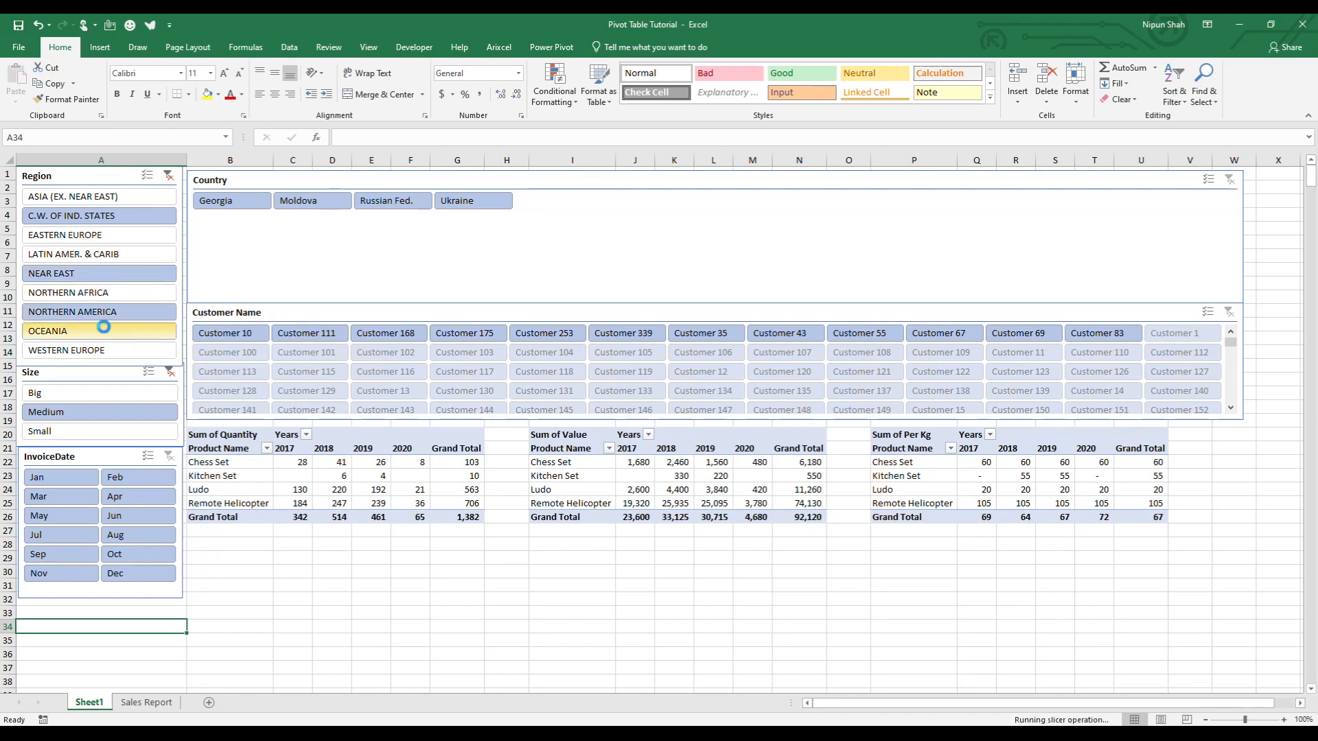
left_click(101, 327, "ctrl")
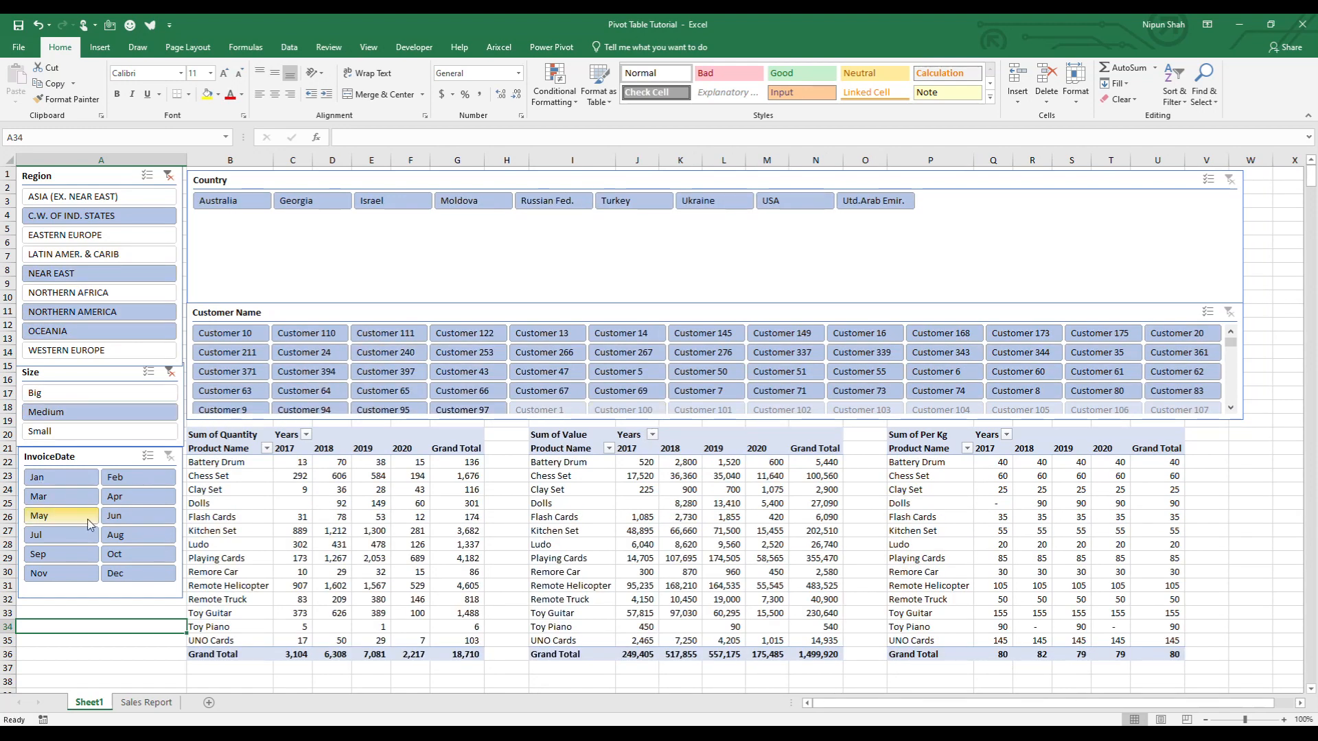
Step: Filter the InvoiceDate slicer to Mar through Oct and the Country slicer to Australia through Russian Fed
left_click_drag(51, 500, 146, 548)
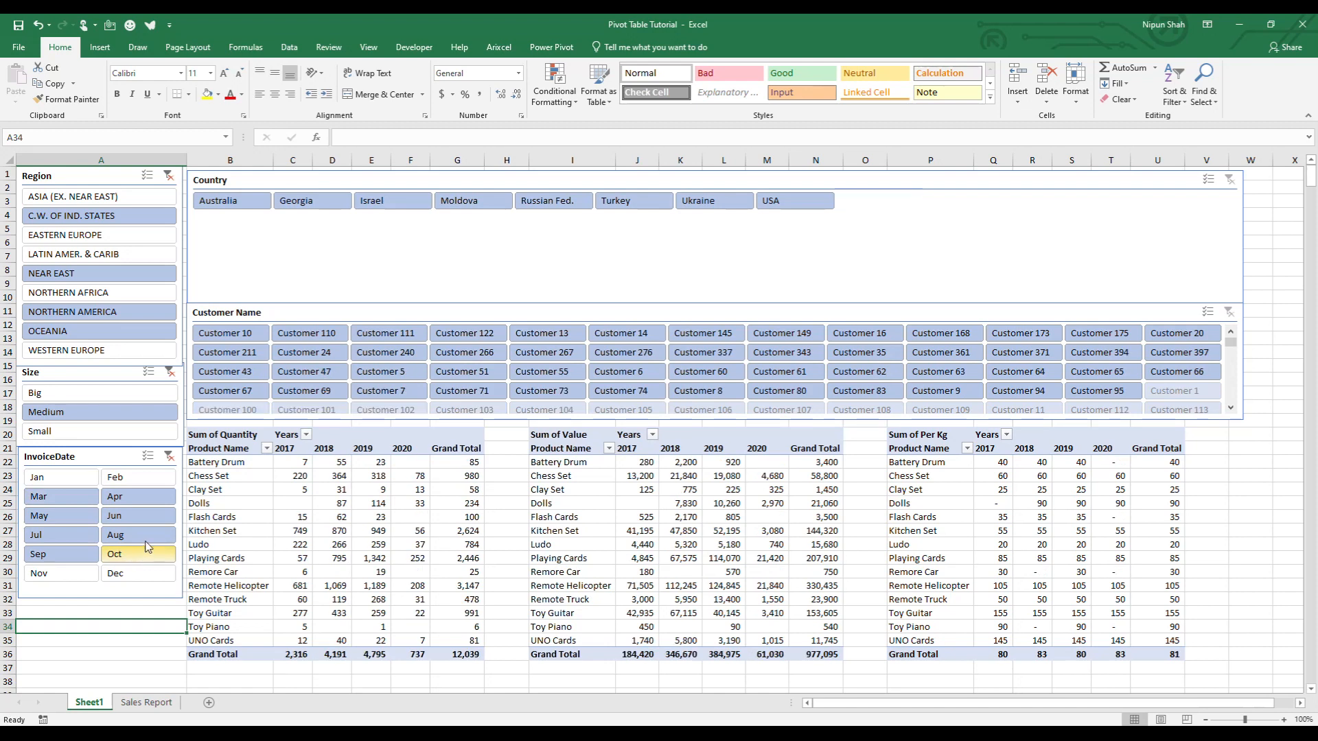
left_click_drag(228, 206, 588, 239)
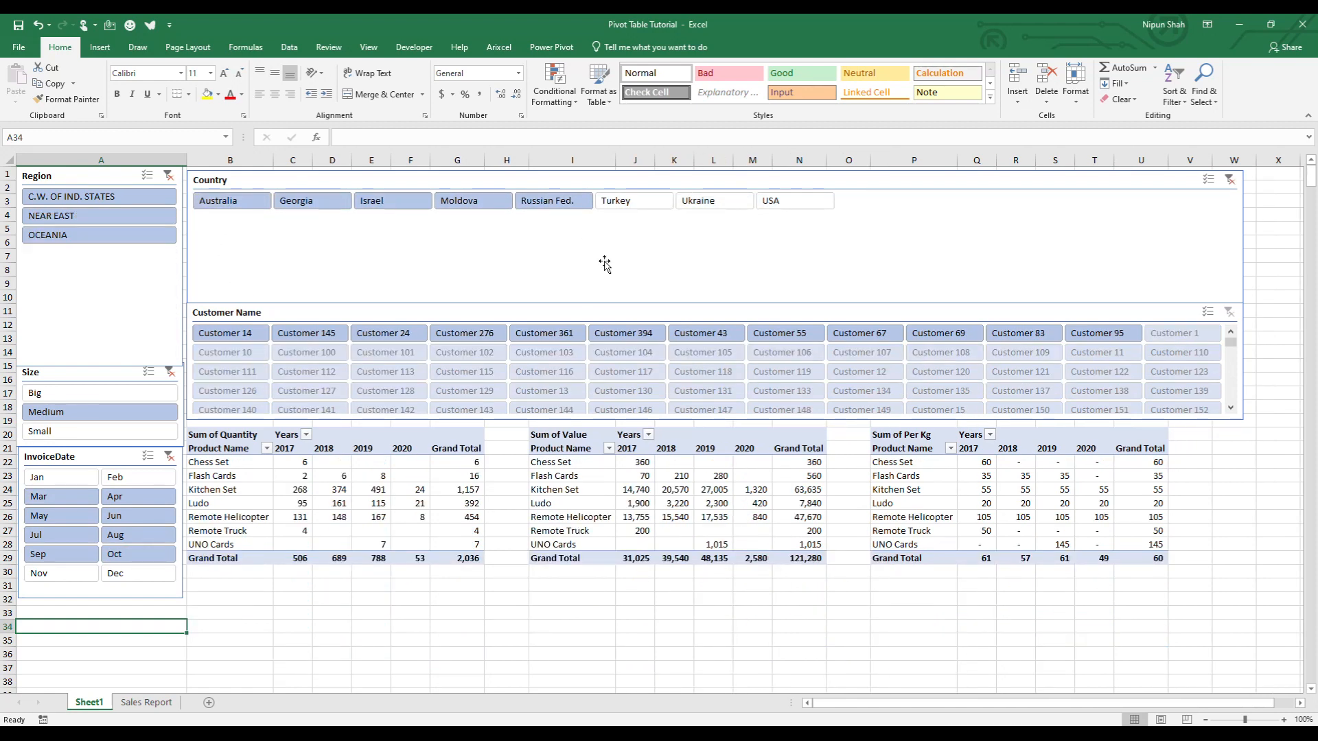
Step: Try excluding three customers with the Customer Name slicer, and clear that slicer's filter
left_click(467, 338, "ctrl")
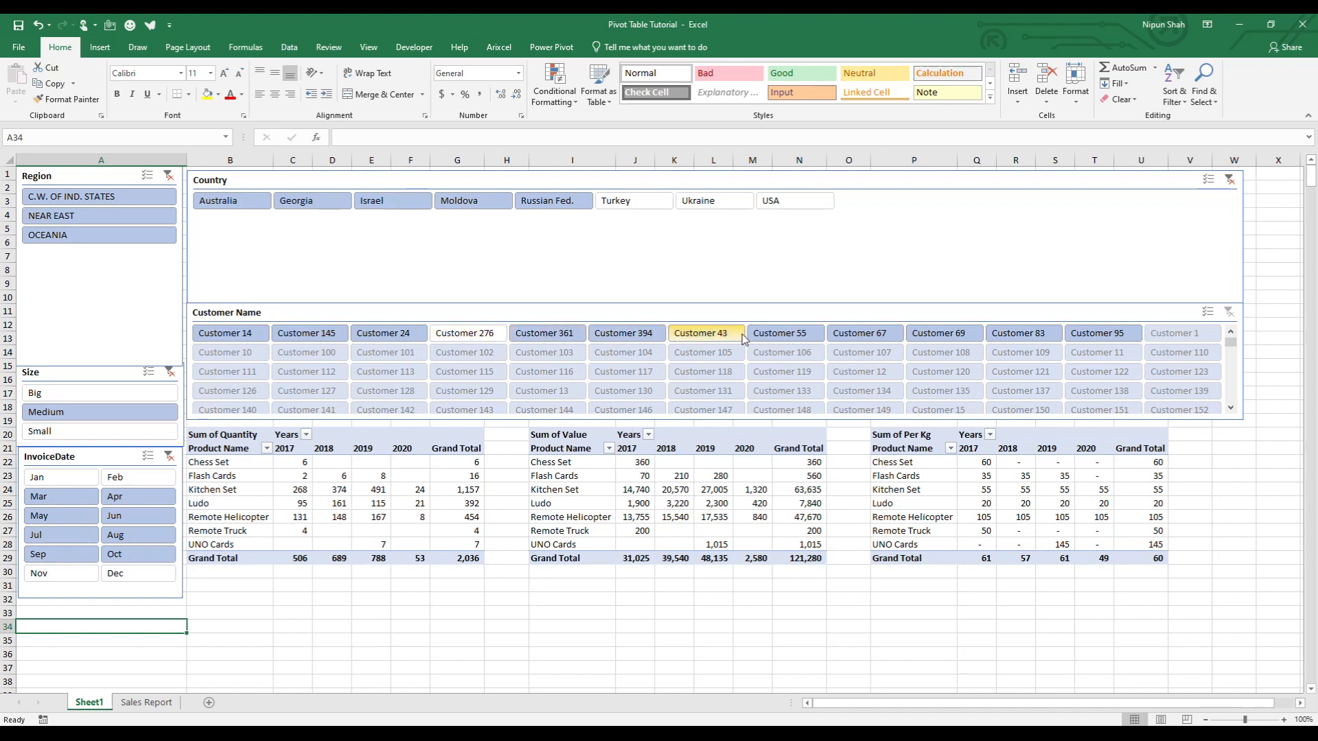
left_click(783, 334, "ctrl")
left_click(1019, 335, "ctrl")
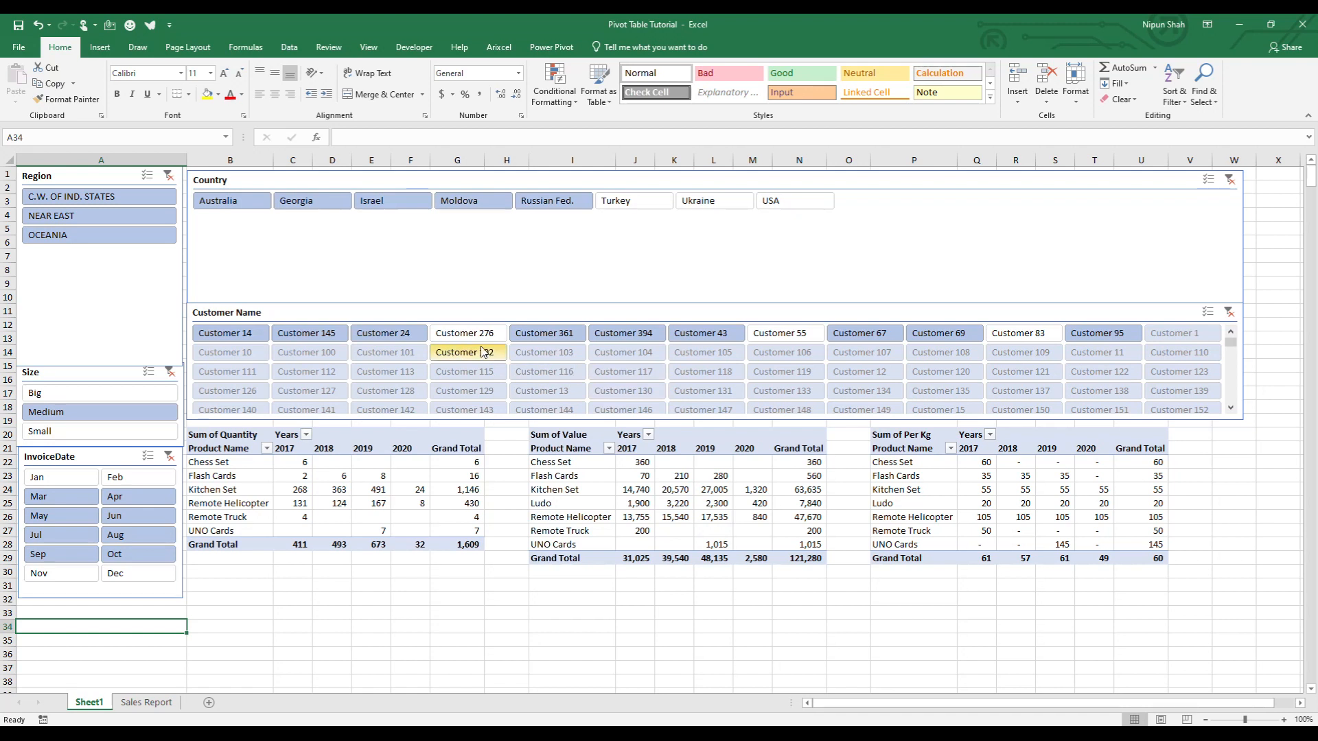
left_click(1229, 312)
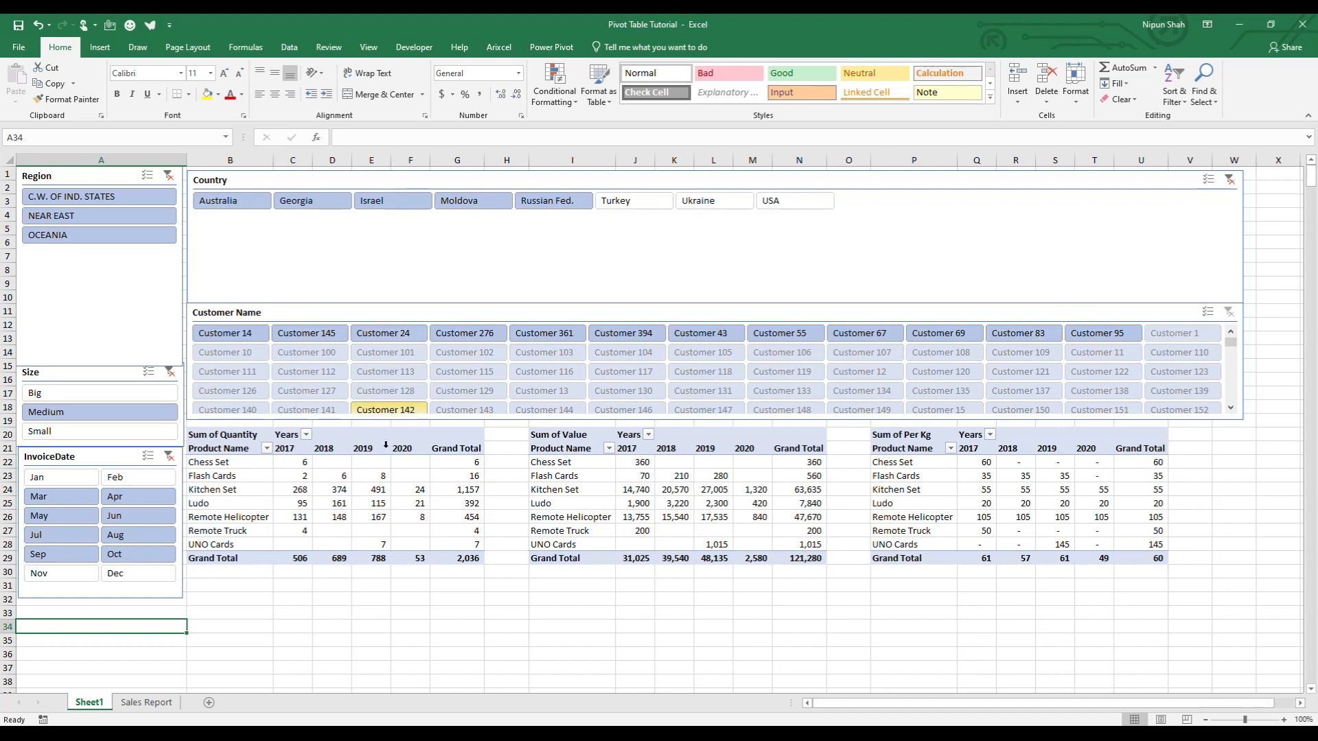
Step: Exclude three individual customers in the Customer Name slicer and select that slicer
left_click(700, 334)
left_click(1000, 333)
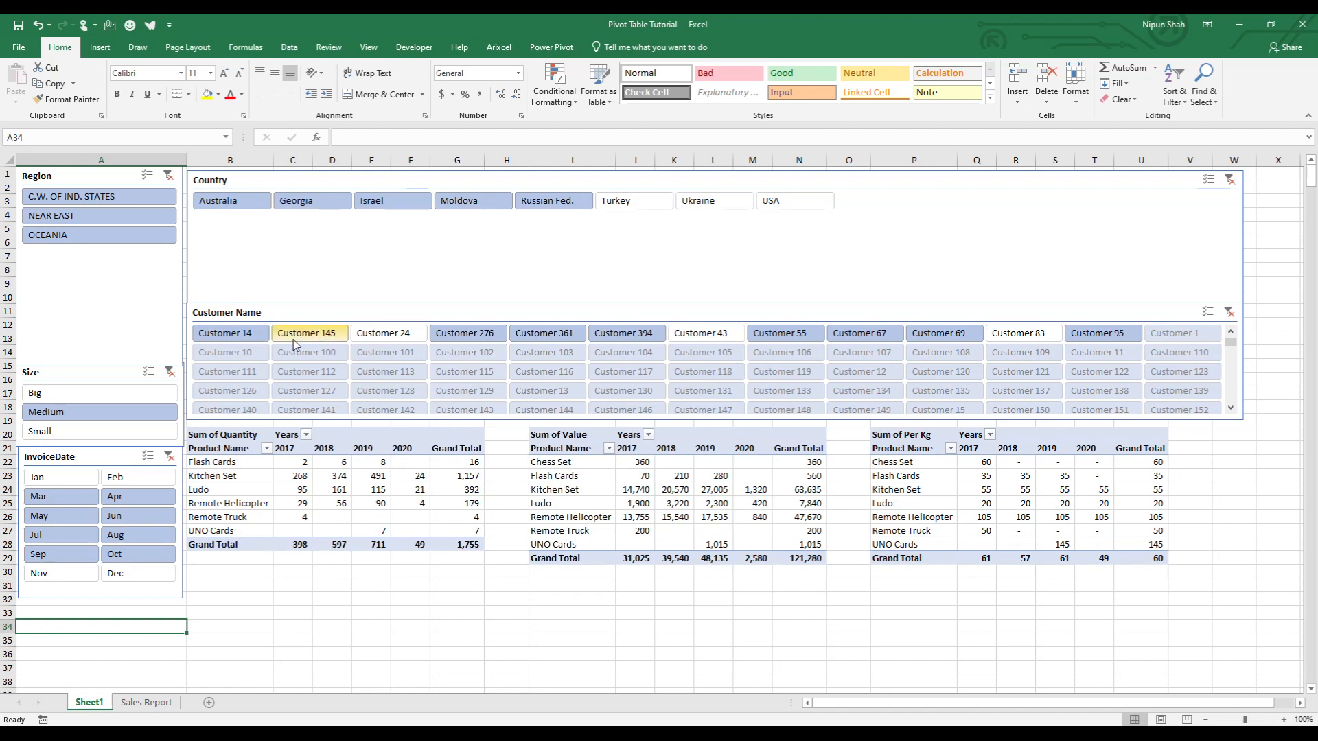
left_click(344, 310)
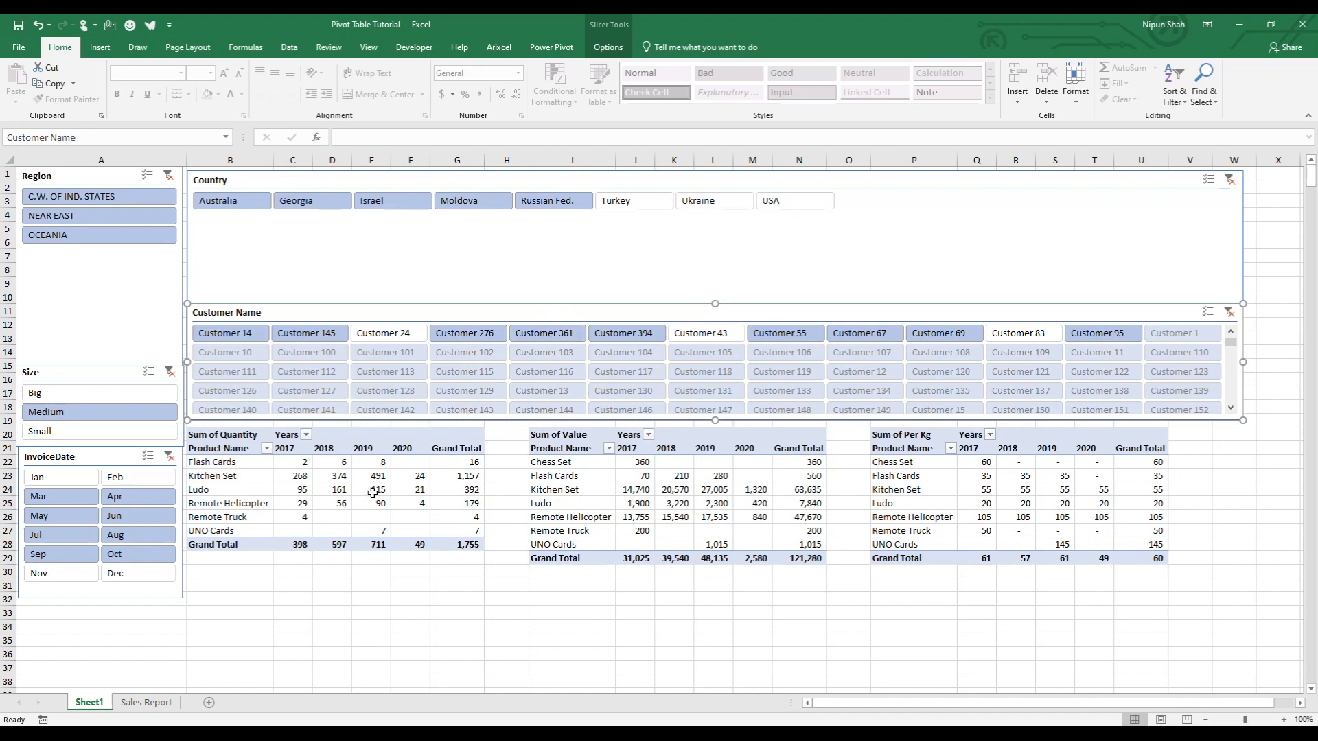
Step: Connect the Customer Name slicer to PivotTable2 and PivotTable3 as well
right_click(520, 317)
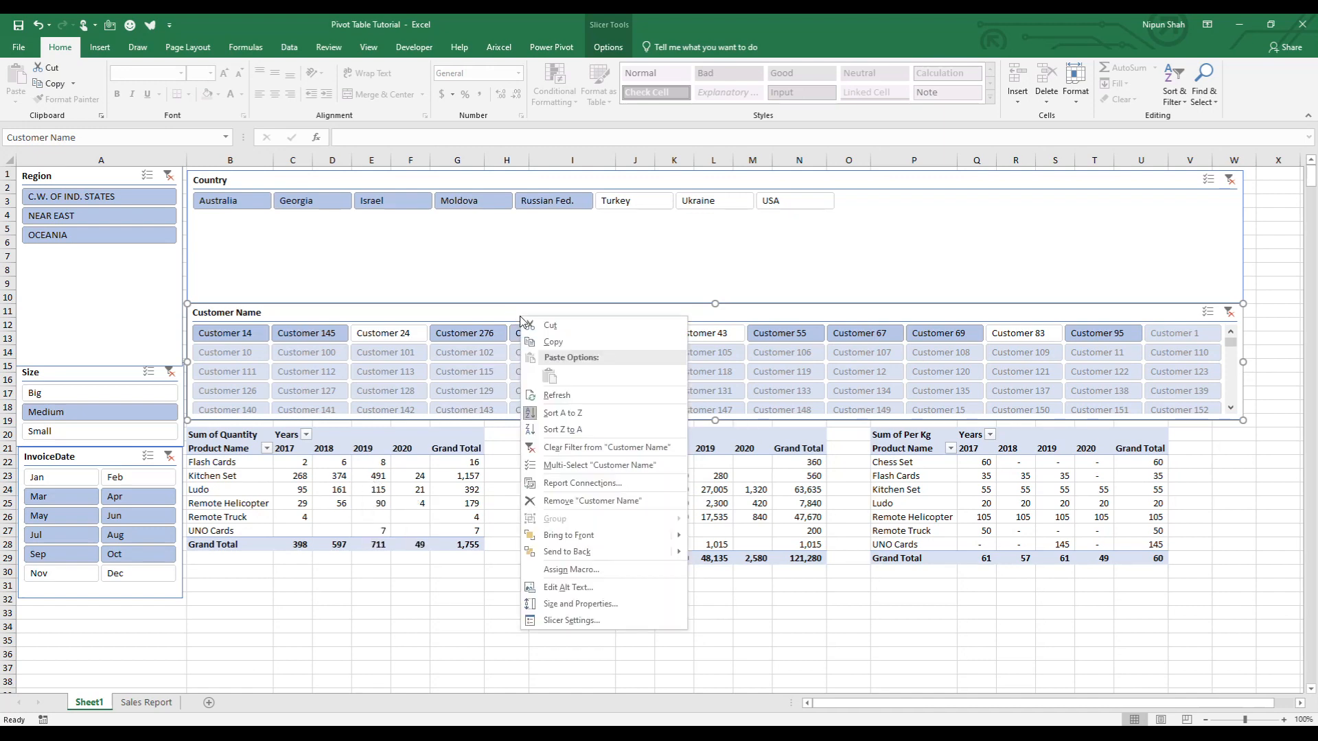
left_click(582, 483)
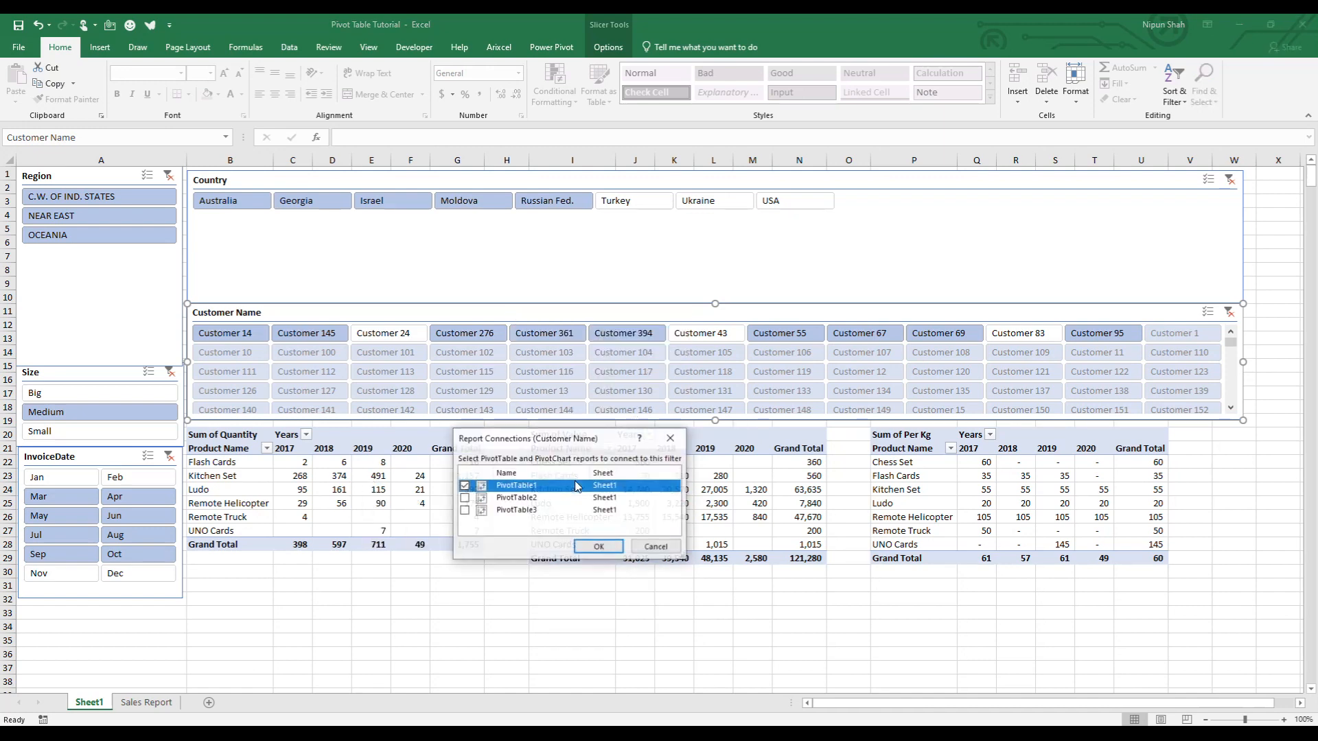
left_click(464, 498)
left_click(465, 511)
left_click(599, 546)
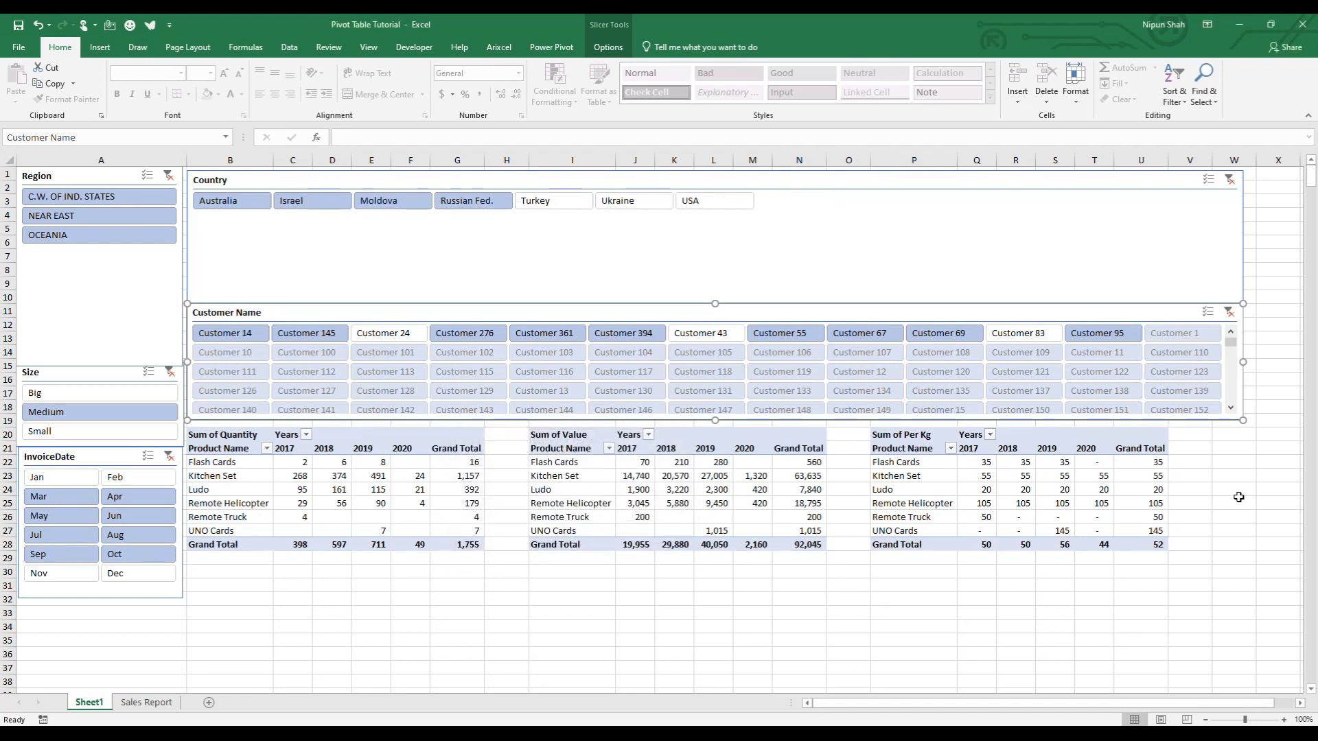
Step: Set the Customer Name slicer to hide items with no data
right_click(988, 314)
left_click(1050, 625)
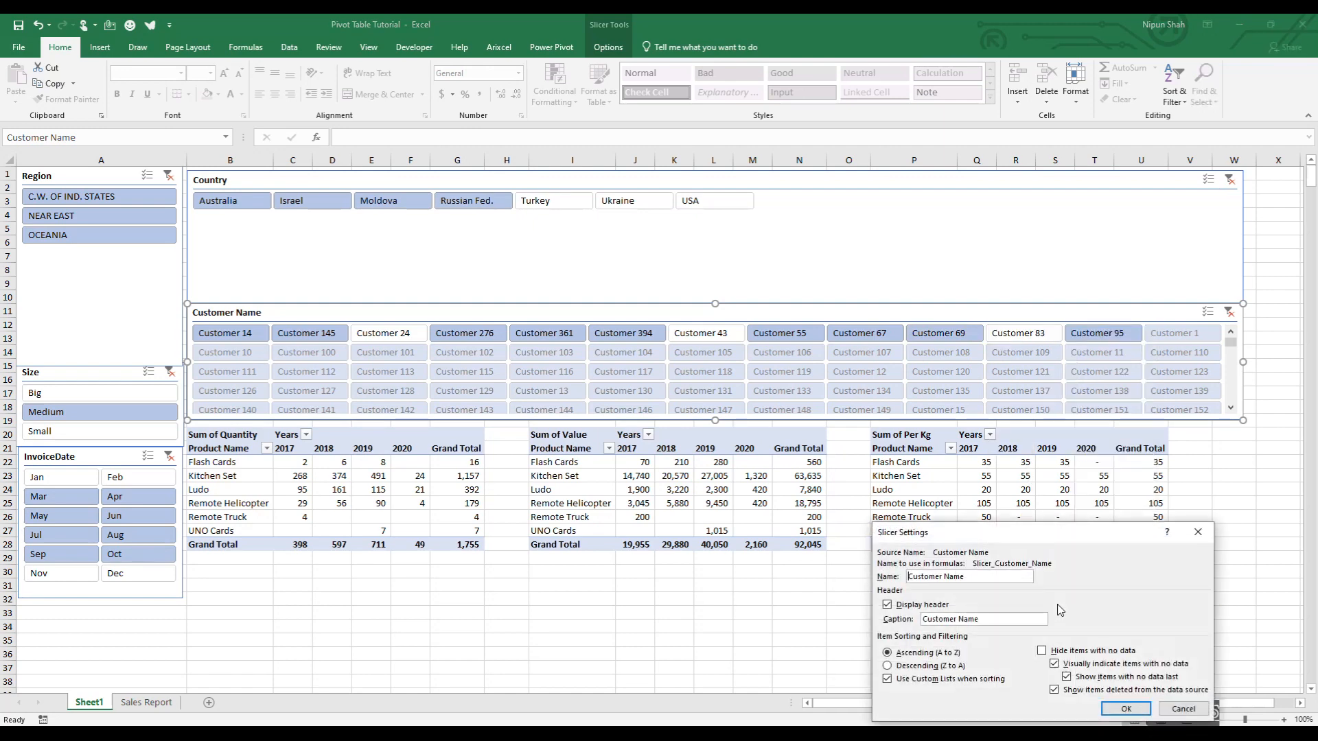
left_click(1042, 650)
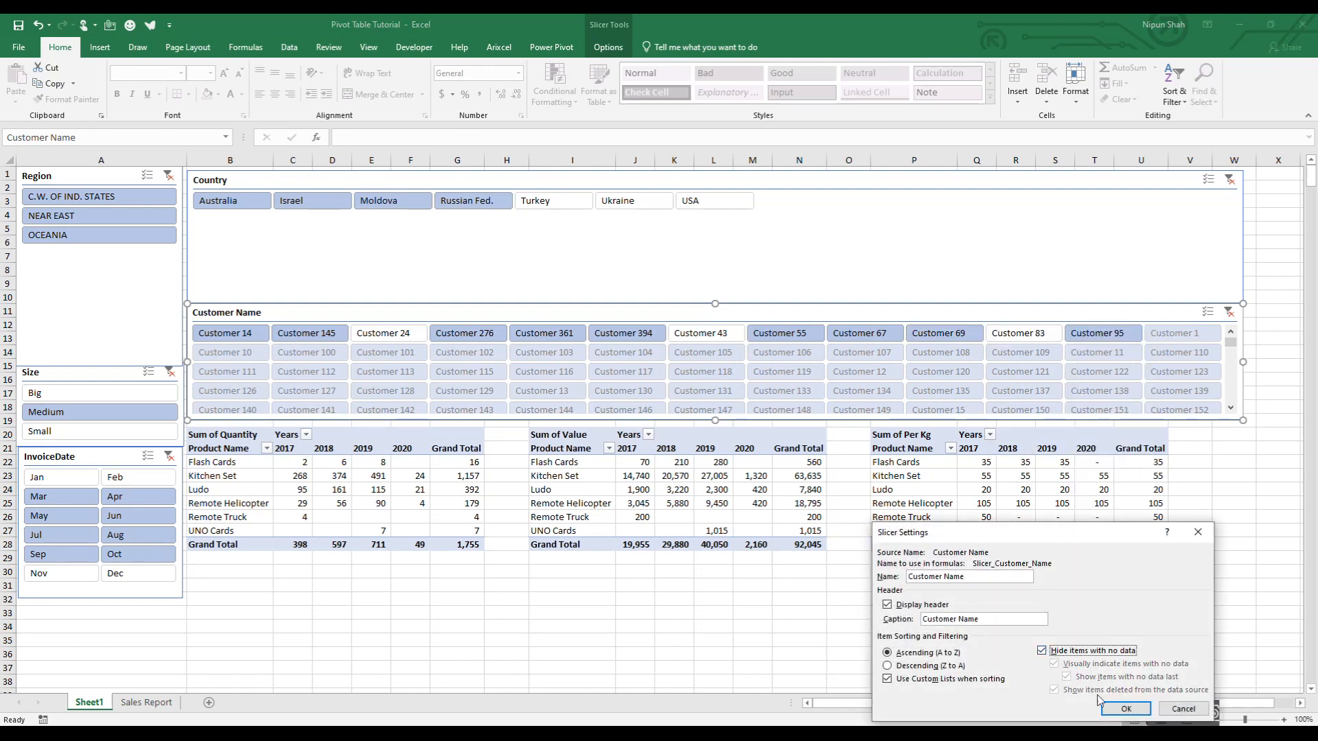
left_click(1126, 709)
left_click(1060, 600)
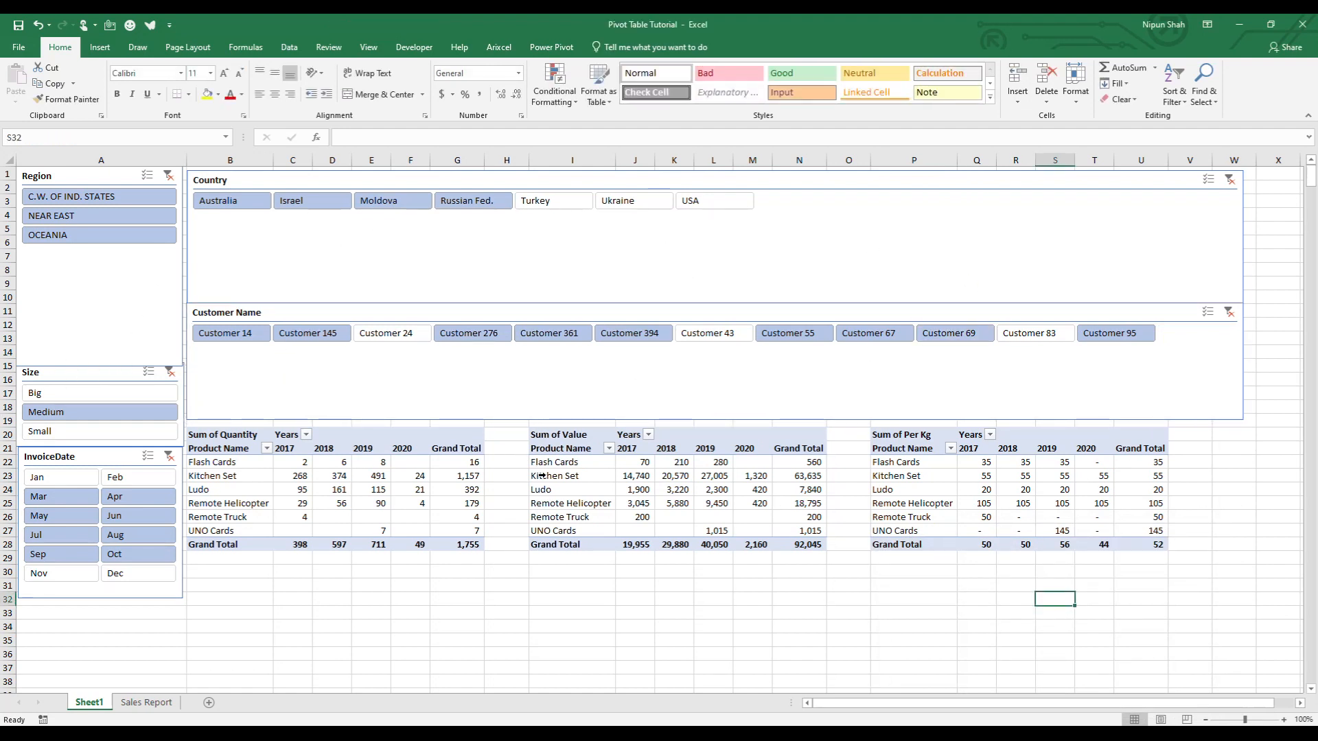
Step: Clear the filters of the Customer Name, Country, Region, Size and InvoiceDate slicers
left_click(1229, 313)
left_click(1230, 179)
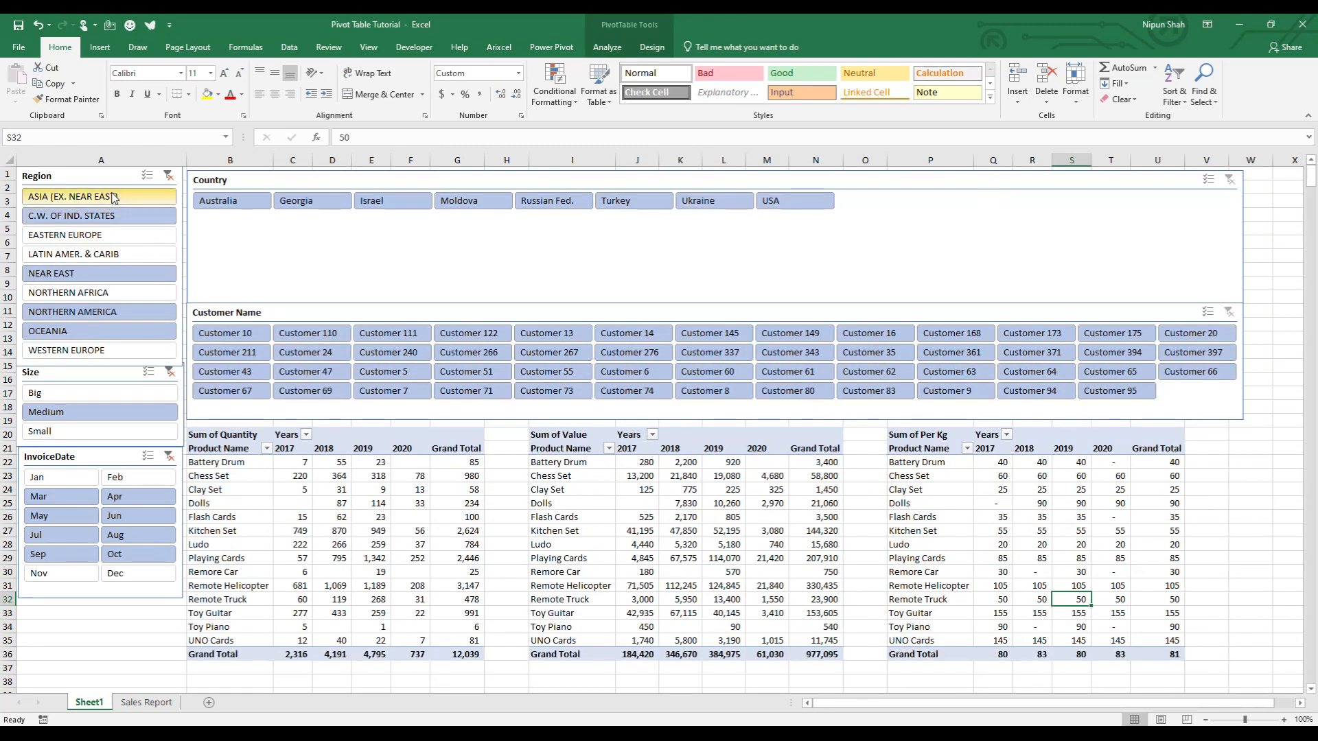
left_click(168, 176)
left_click(169, 371)
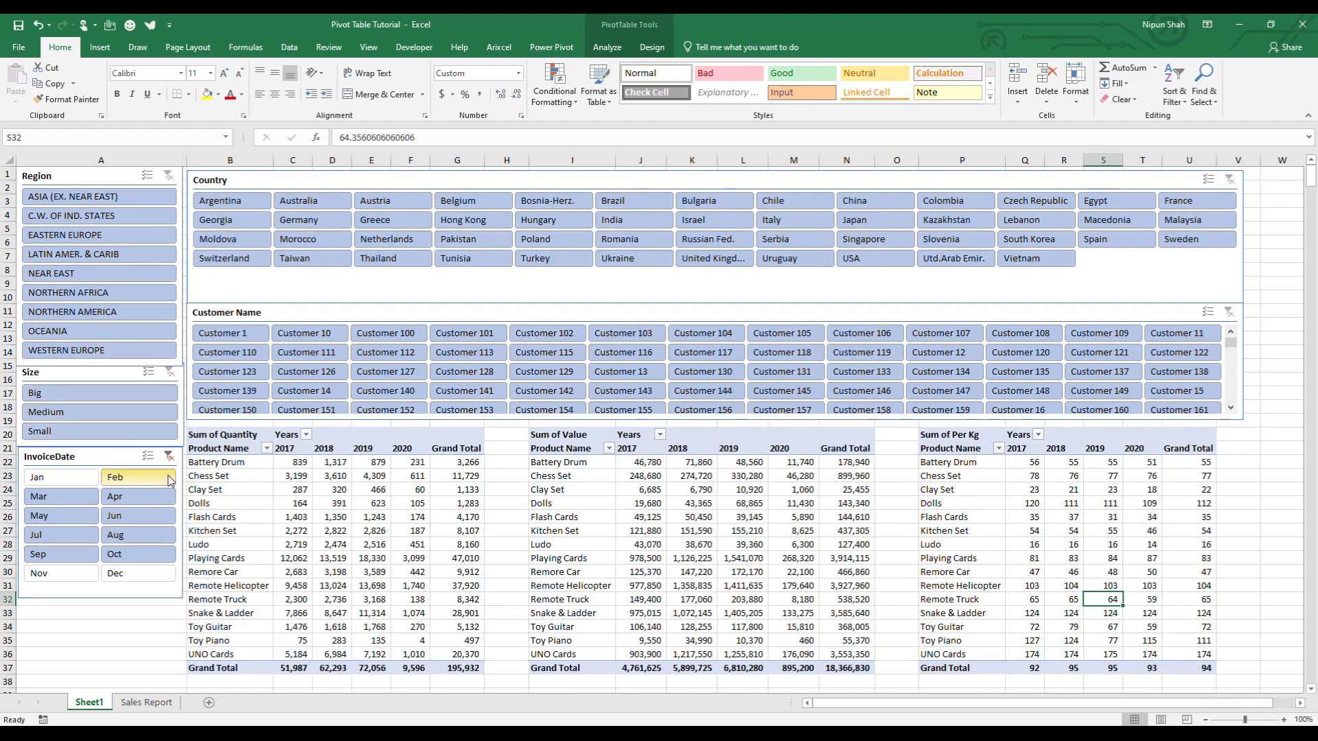
left_click(168, 456)
Step: Move the InvoiceDate and Size slicers slightly down and narrow the Size and Region slicers slightly to fit column A
left_click_drag(81, 462, 81, 472)
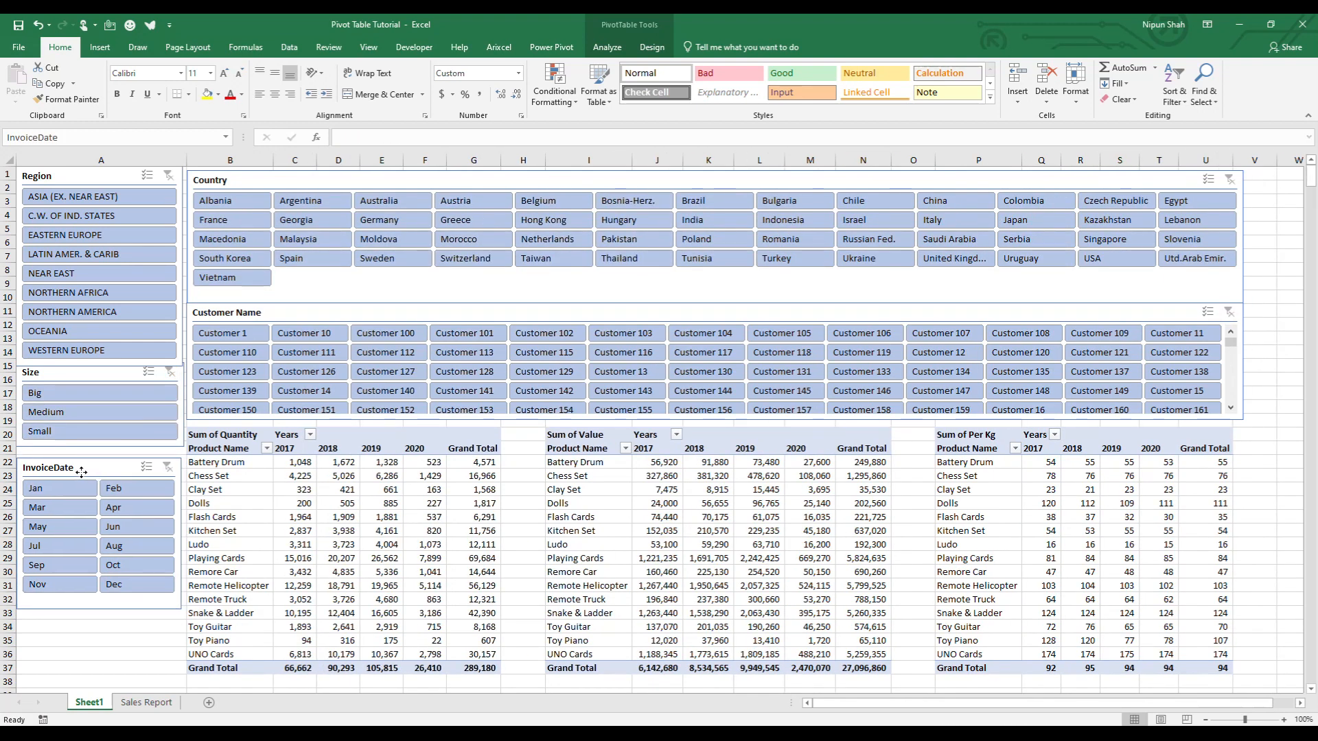
left_click_drag(94, 372, 95, 378)
left_click_drag(183, 410, 181, 410)
left_click(129, 667)
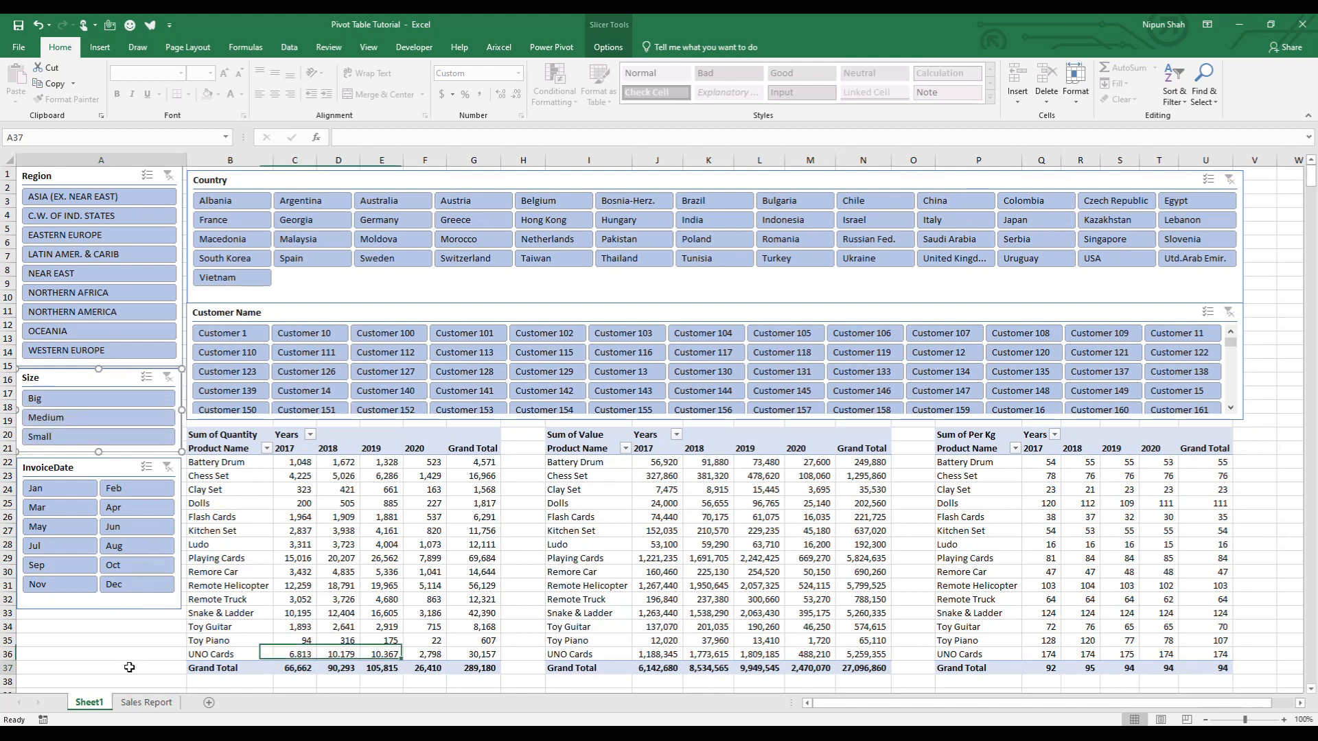
left_click(111, 173)
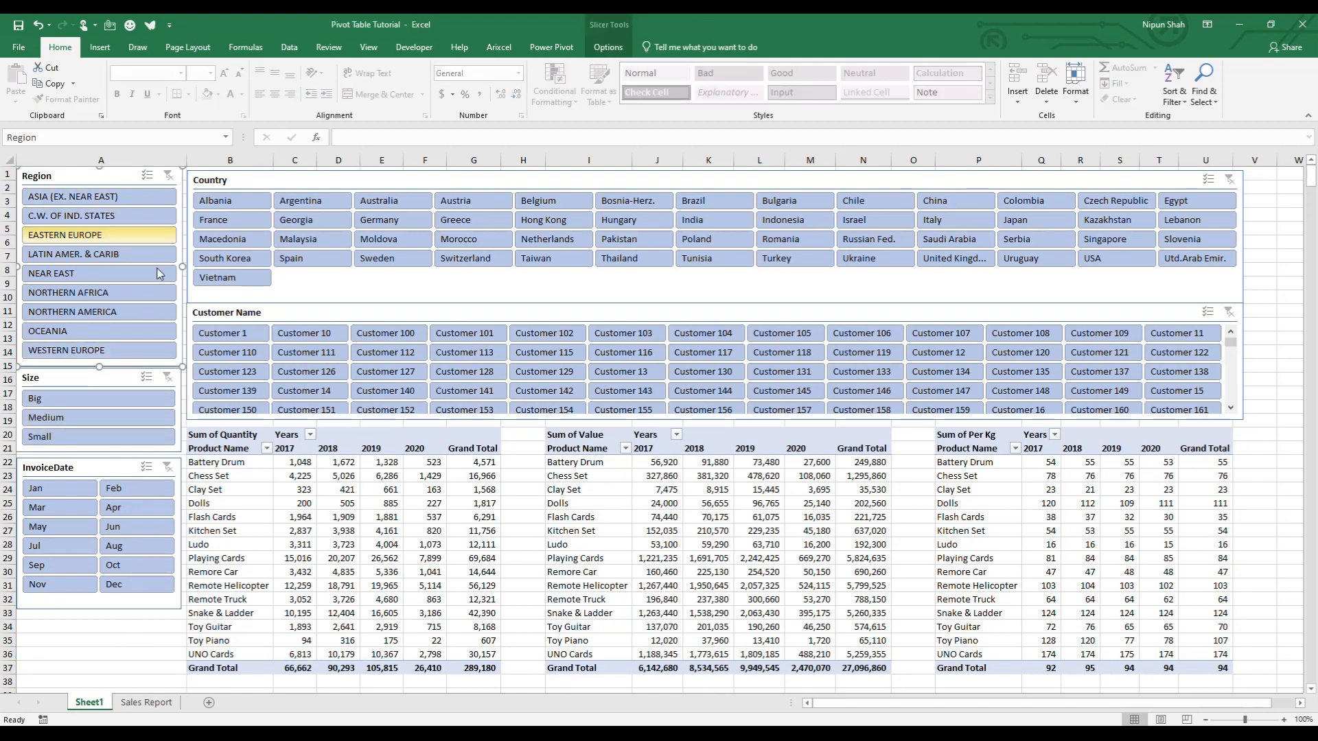
left_click_drag(177, 265, 180, 266)
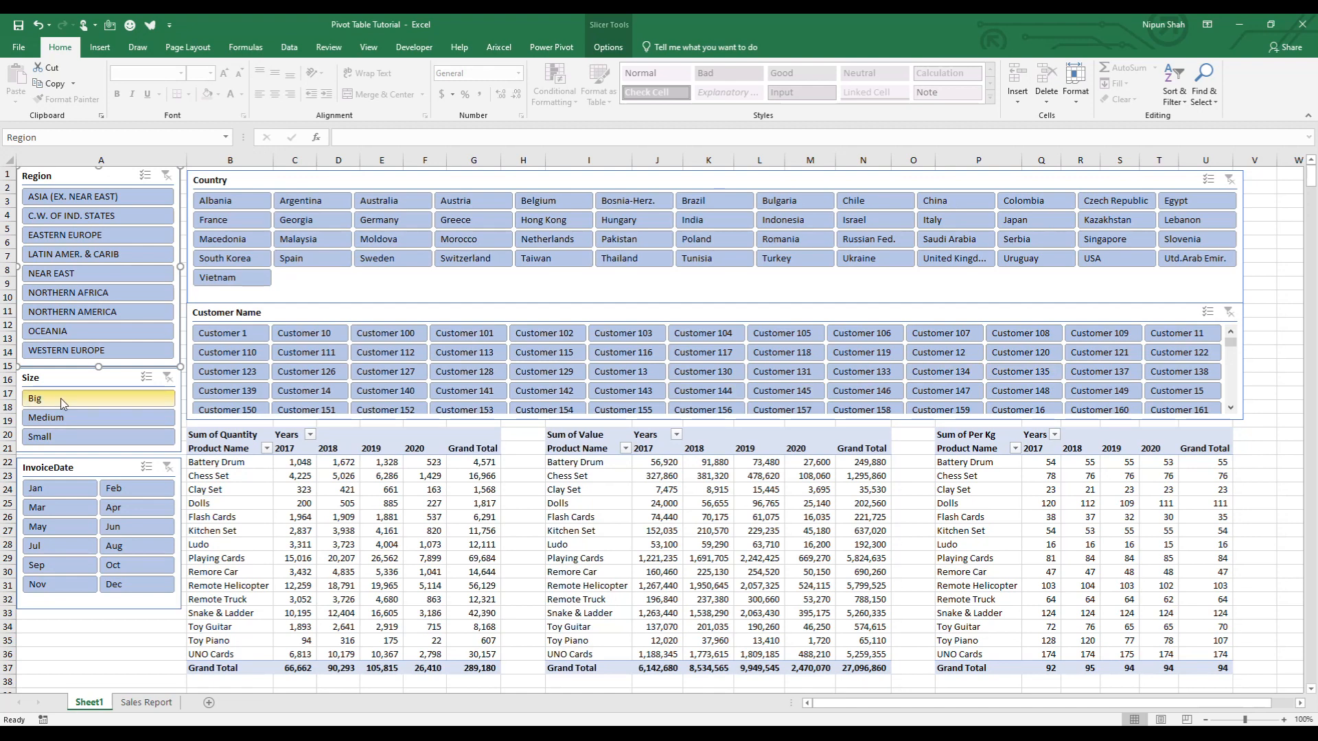
Step: Test the dashboard by filtering to region NORTHERN AFRICA, month Jul and size Small, and clear those three filters
left_click(100, 293)
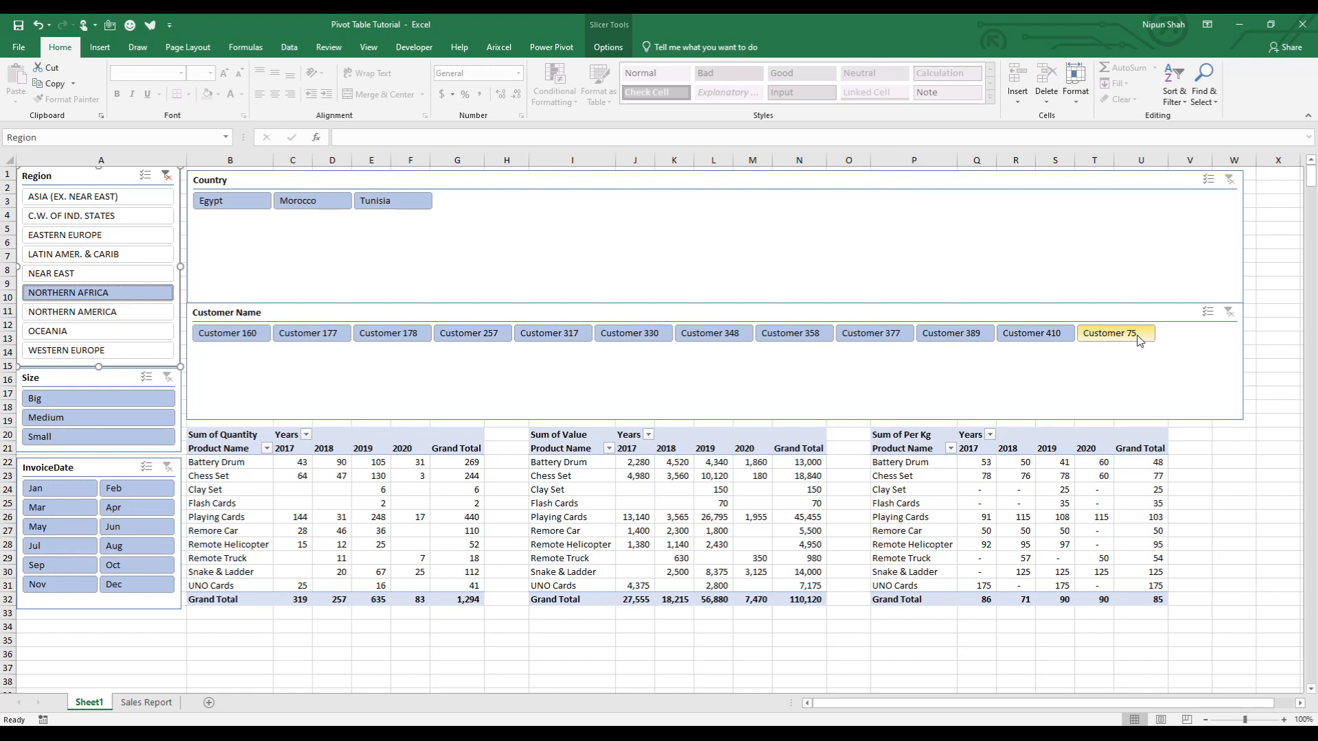
left_click(55, 549)
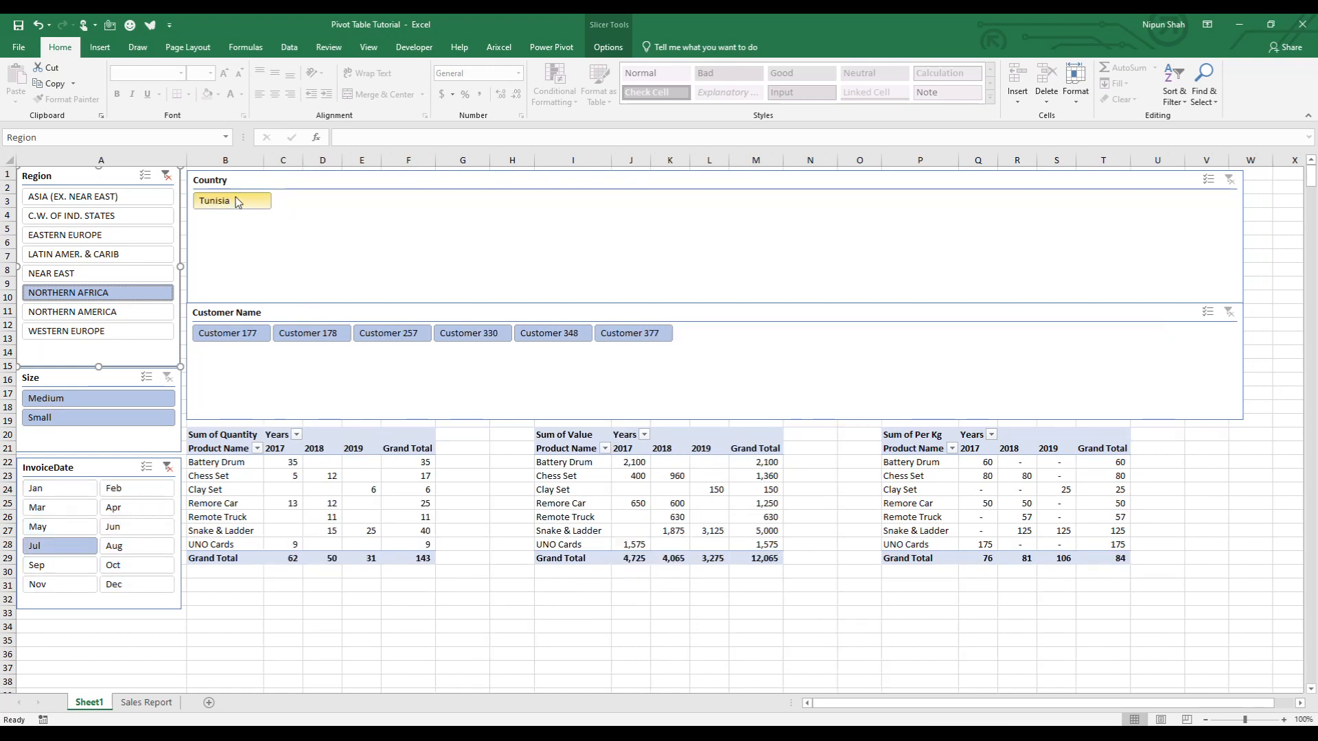
left_click(59, 420)
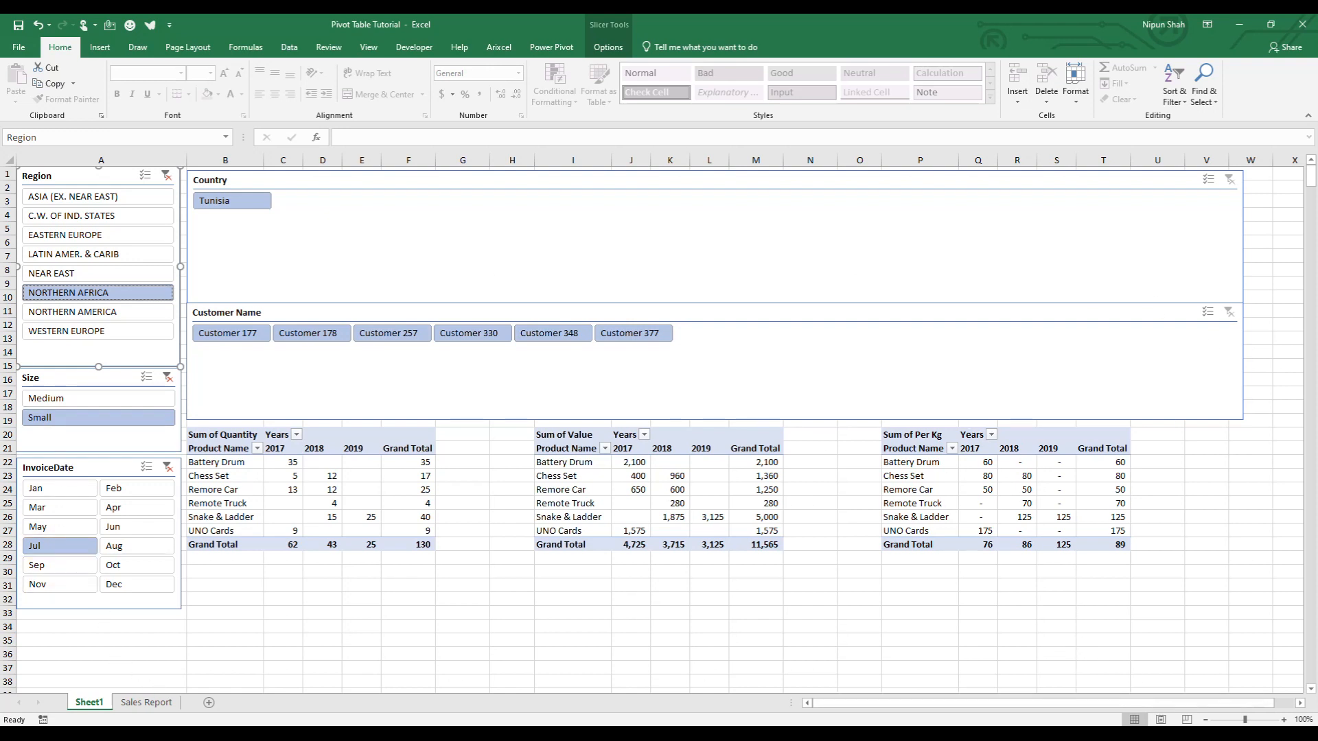
left_click(166, 175)
left_click(168, 378)
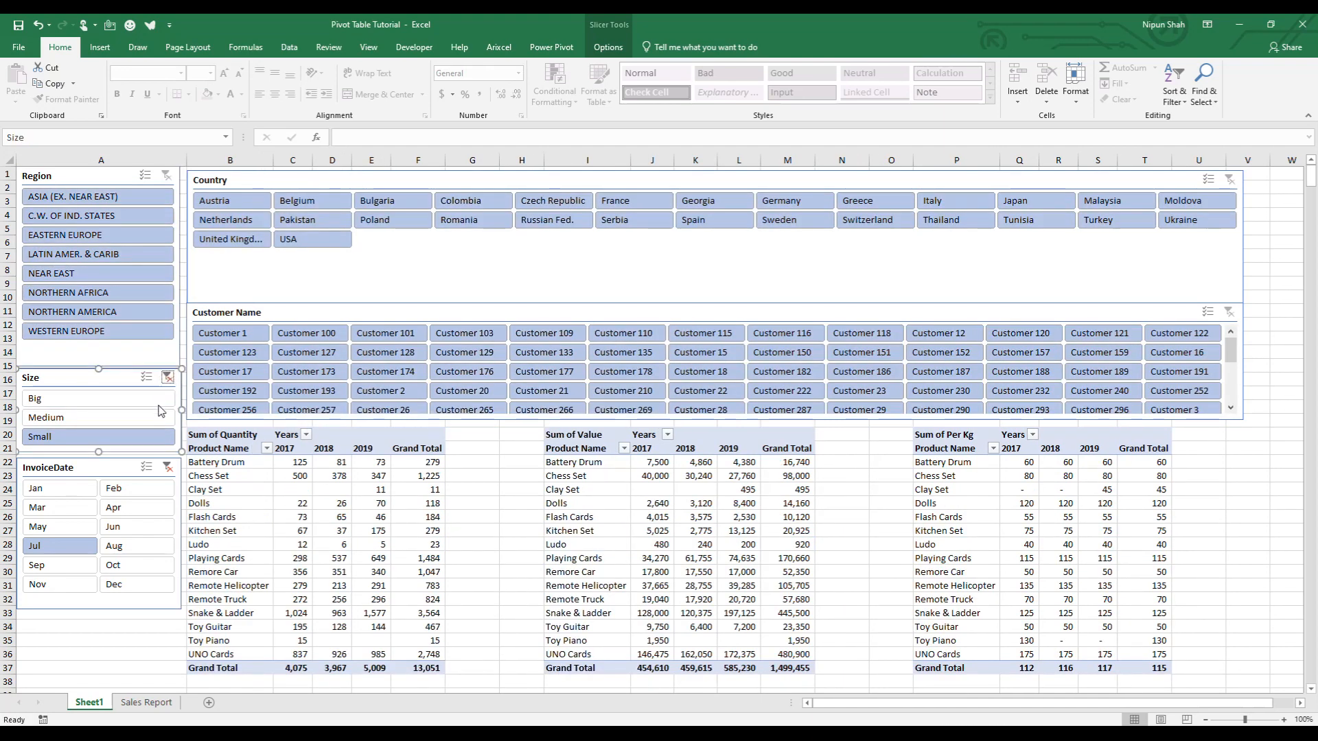
left_click(167, 467)
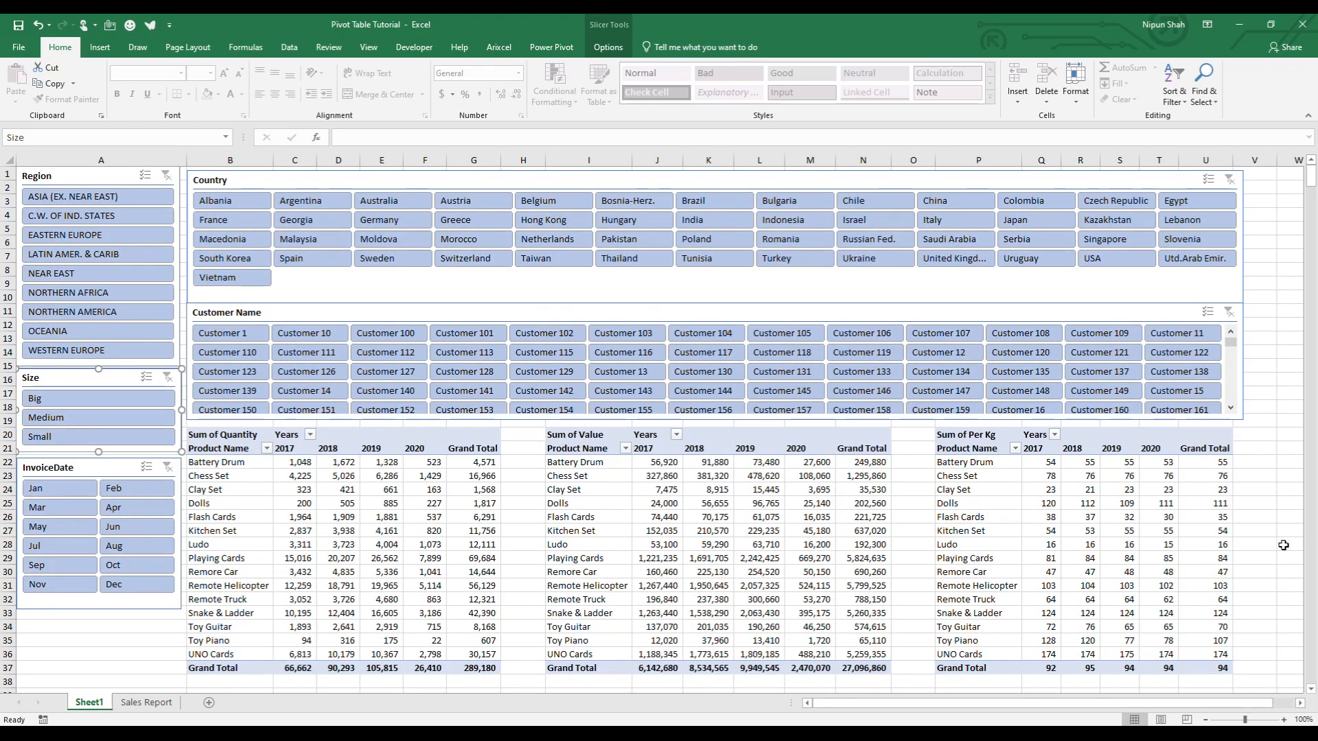
Step: Copy the entire Sum of Quantity pivot table and paste it at A1 of a new worksheet
mouse_move(827, 600)
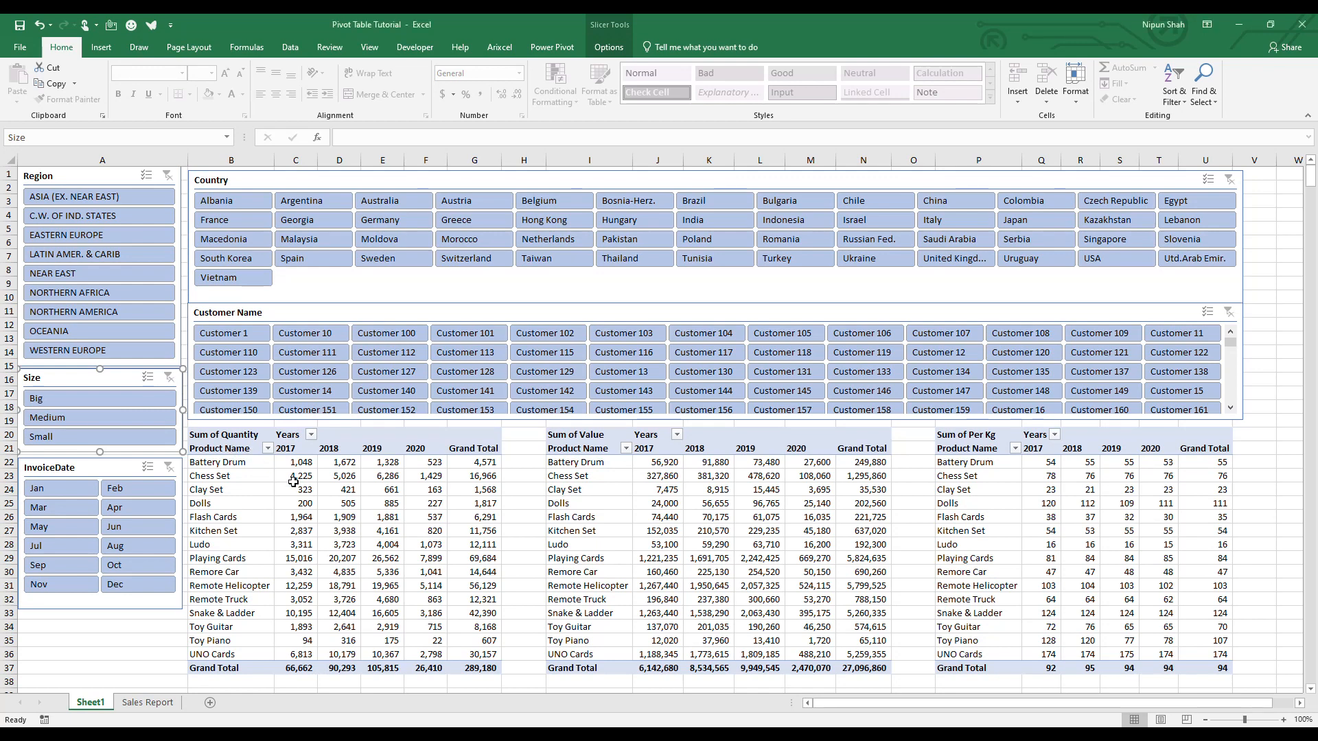
left_click(314, 492)
left_click(608, 48)
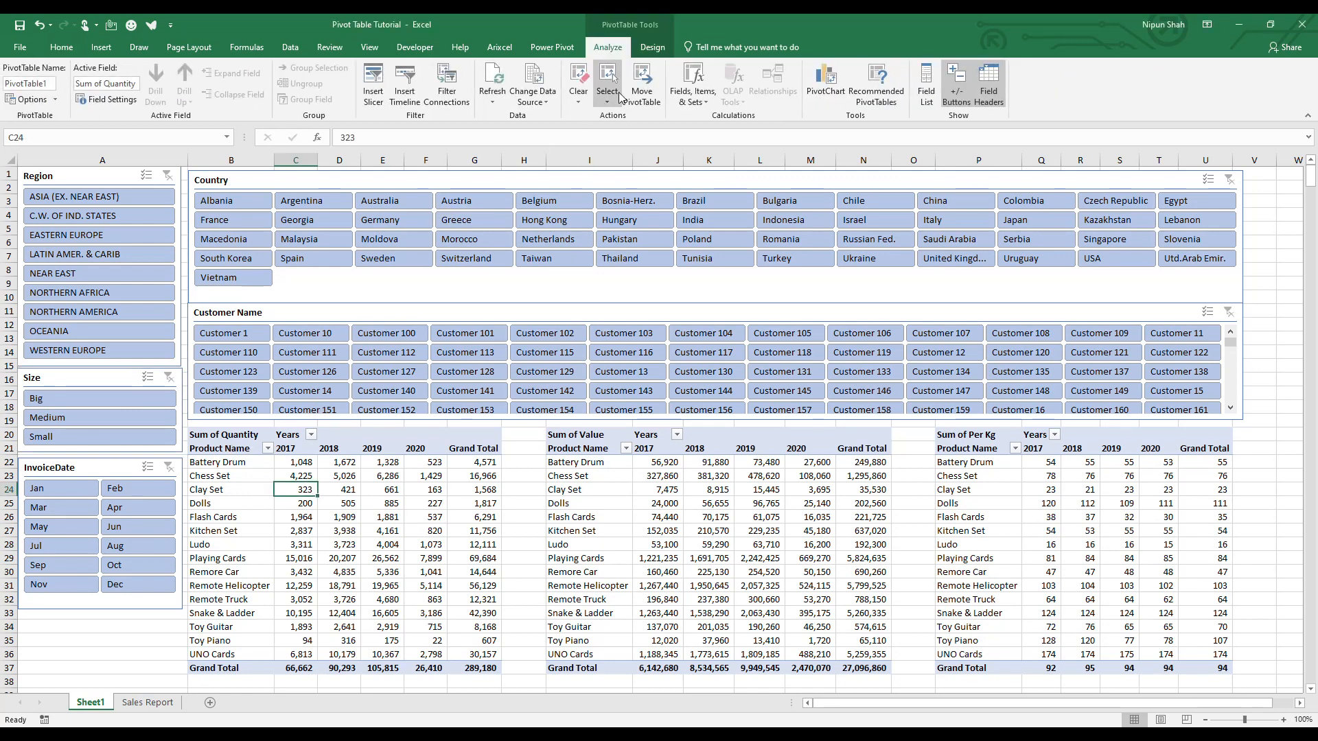
left_click(608, 92)
left_click(628, 166)
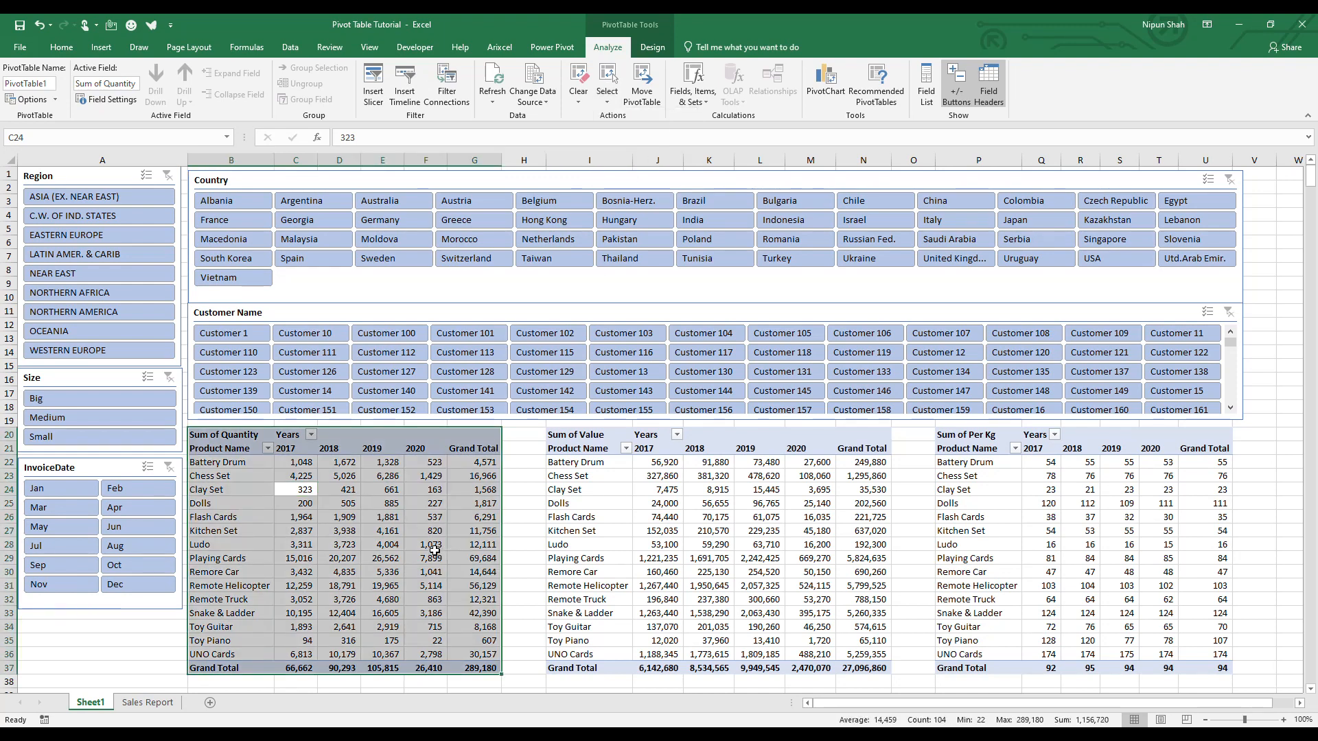
right_click(401, 542)
left_click(455, 336)
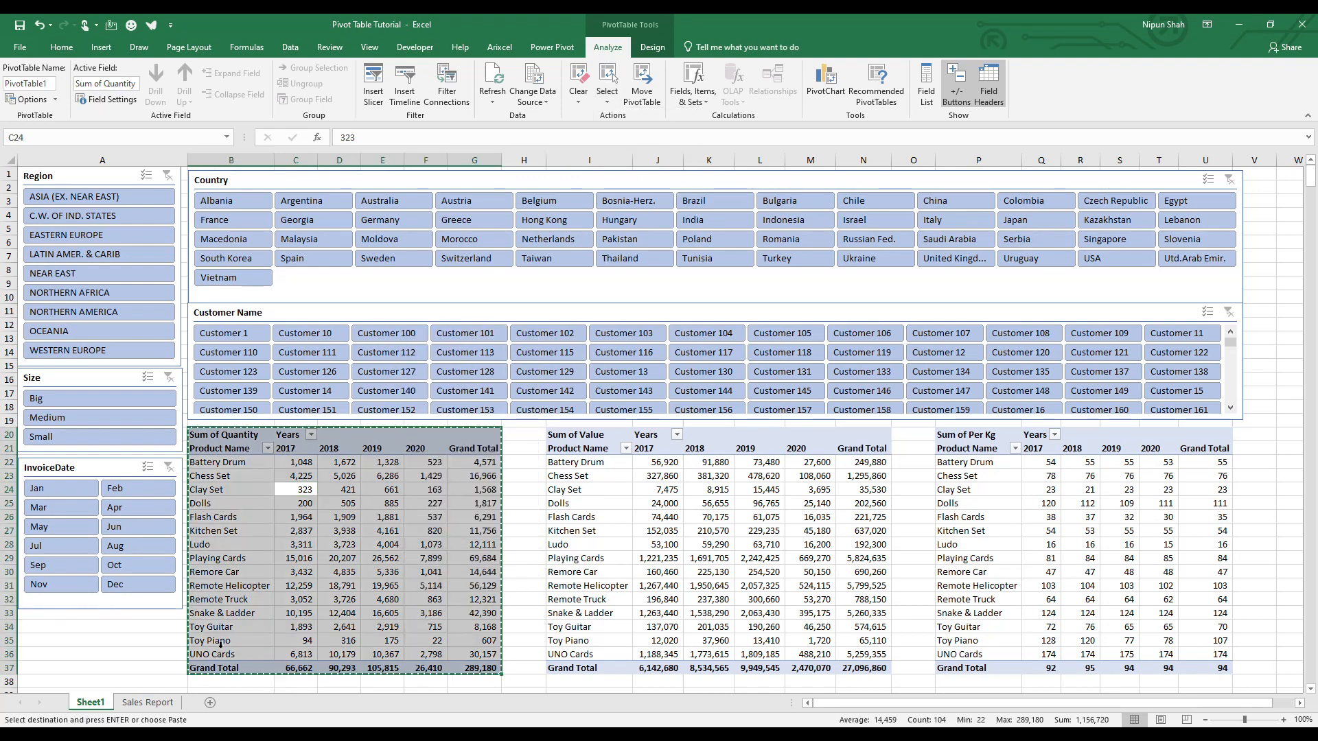
left_click(212, 703)
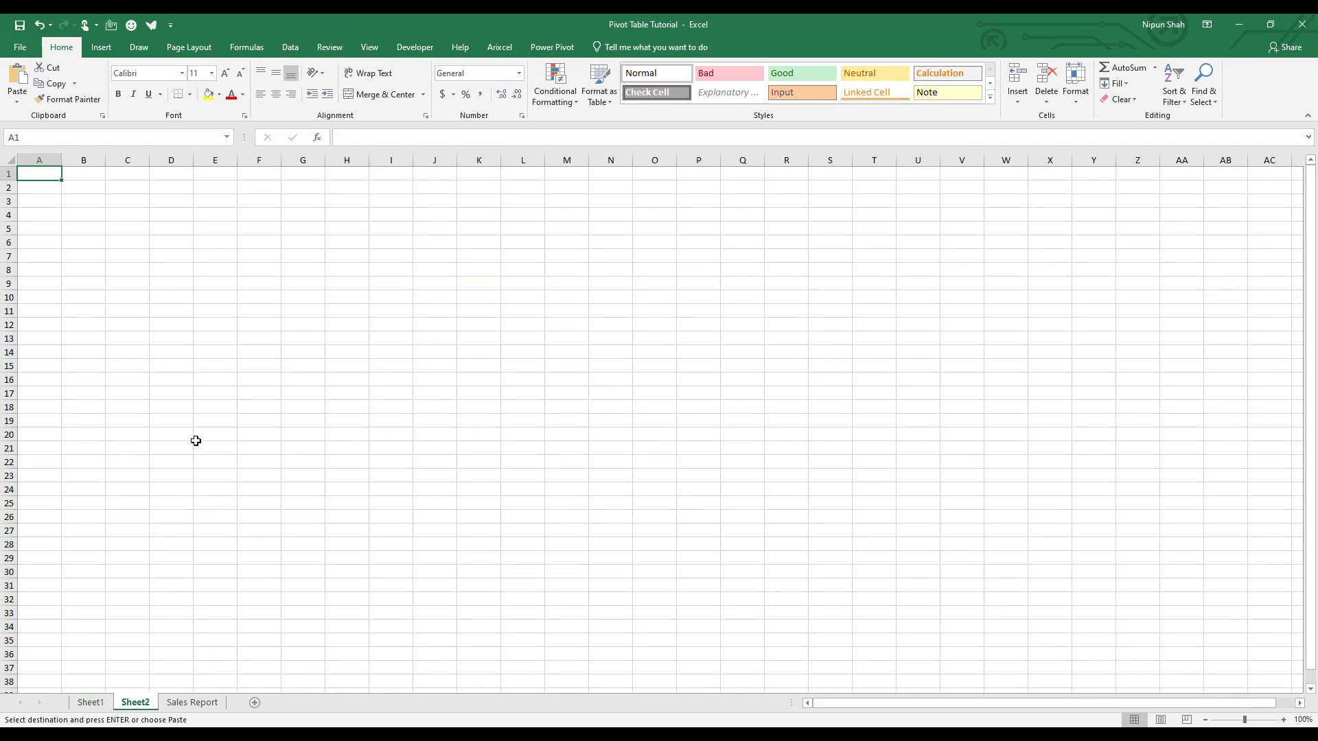
key("ctrl+v")
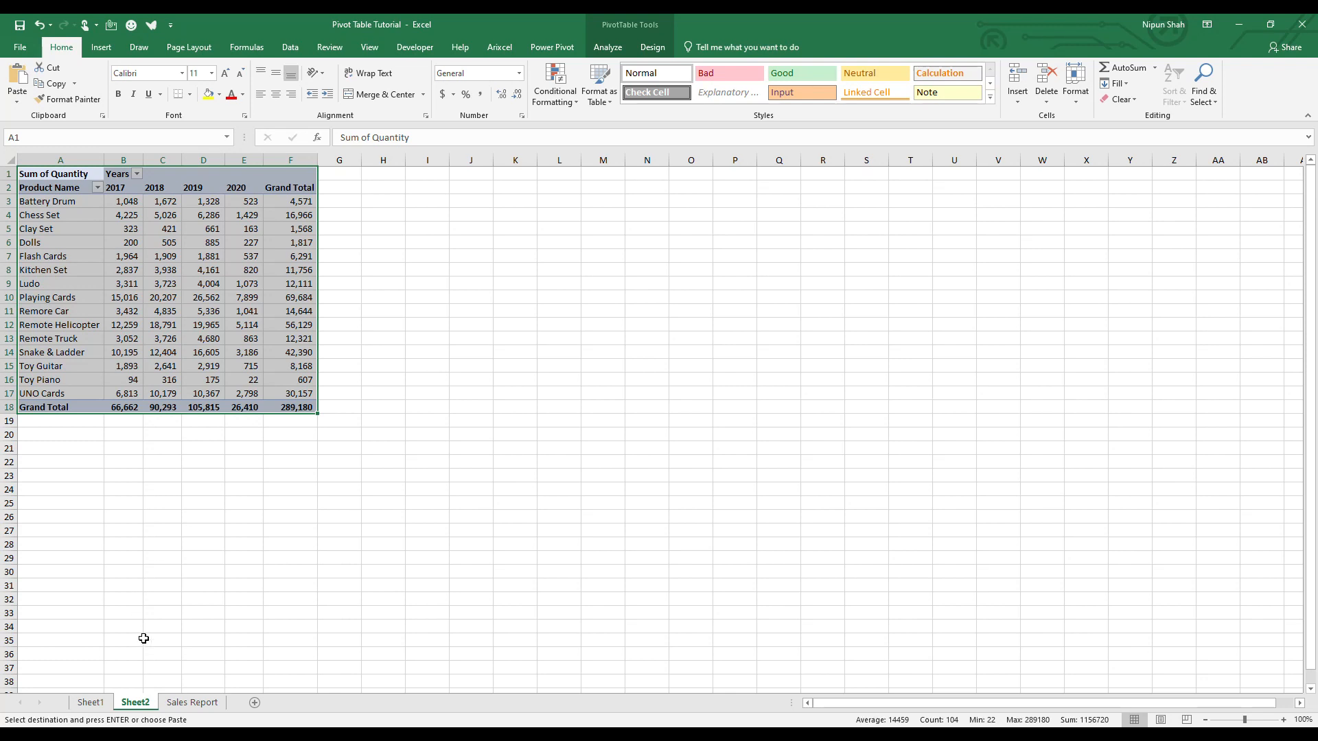
Step: Check the data source range of the copied pivot table
left_click(181, 361)
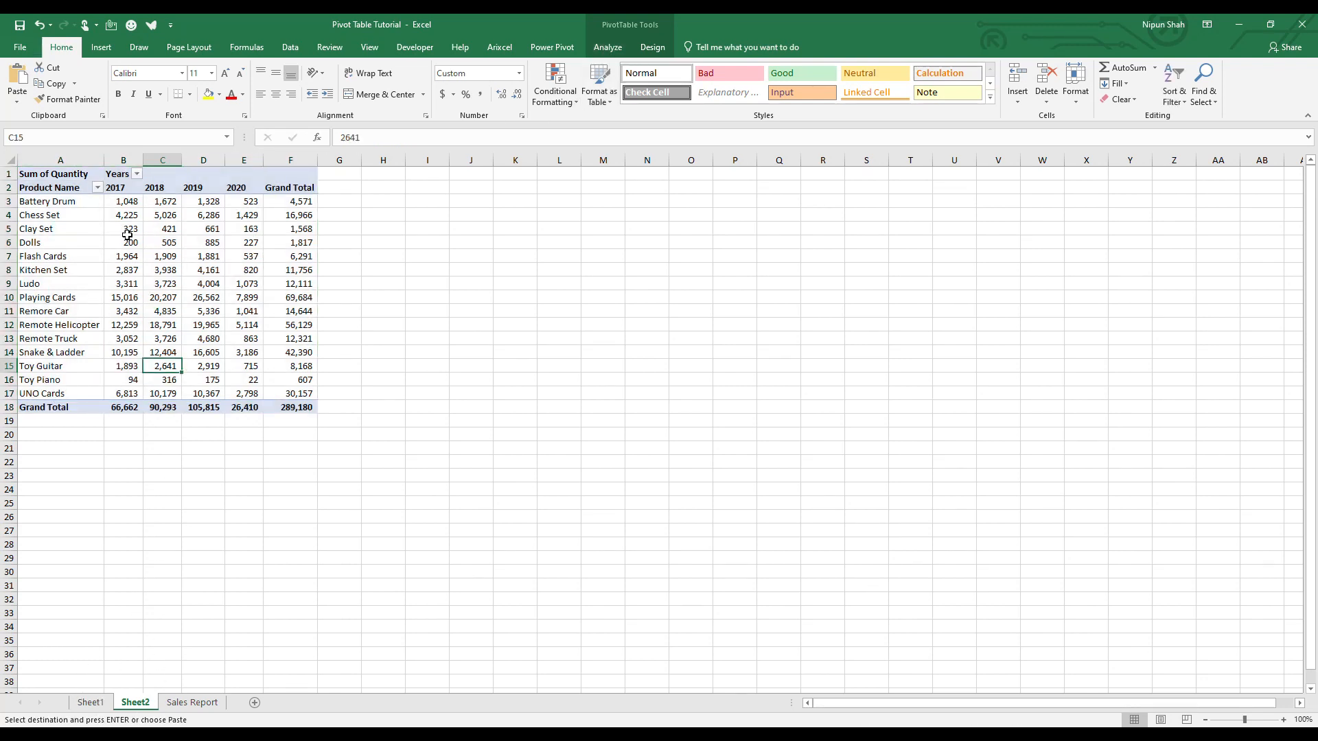
left_click(607, 47)
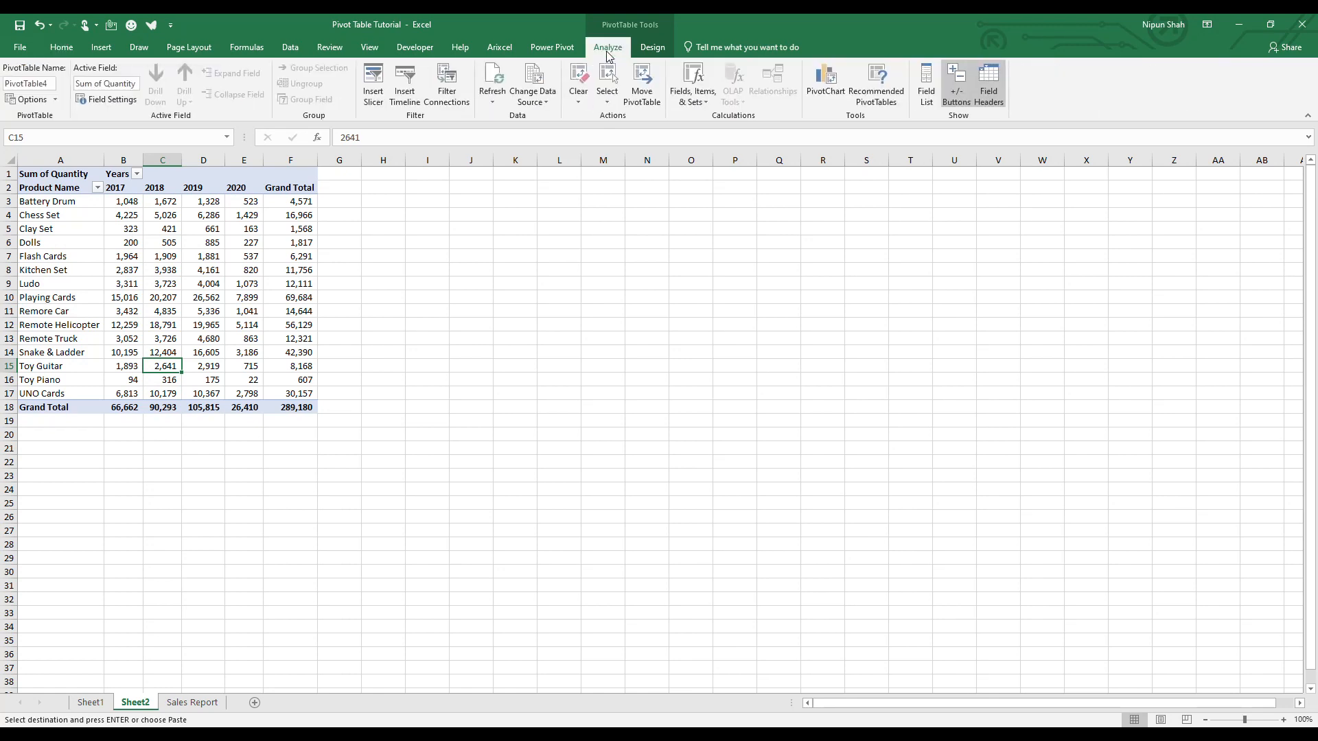
left_click(533, 74)
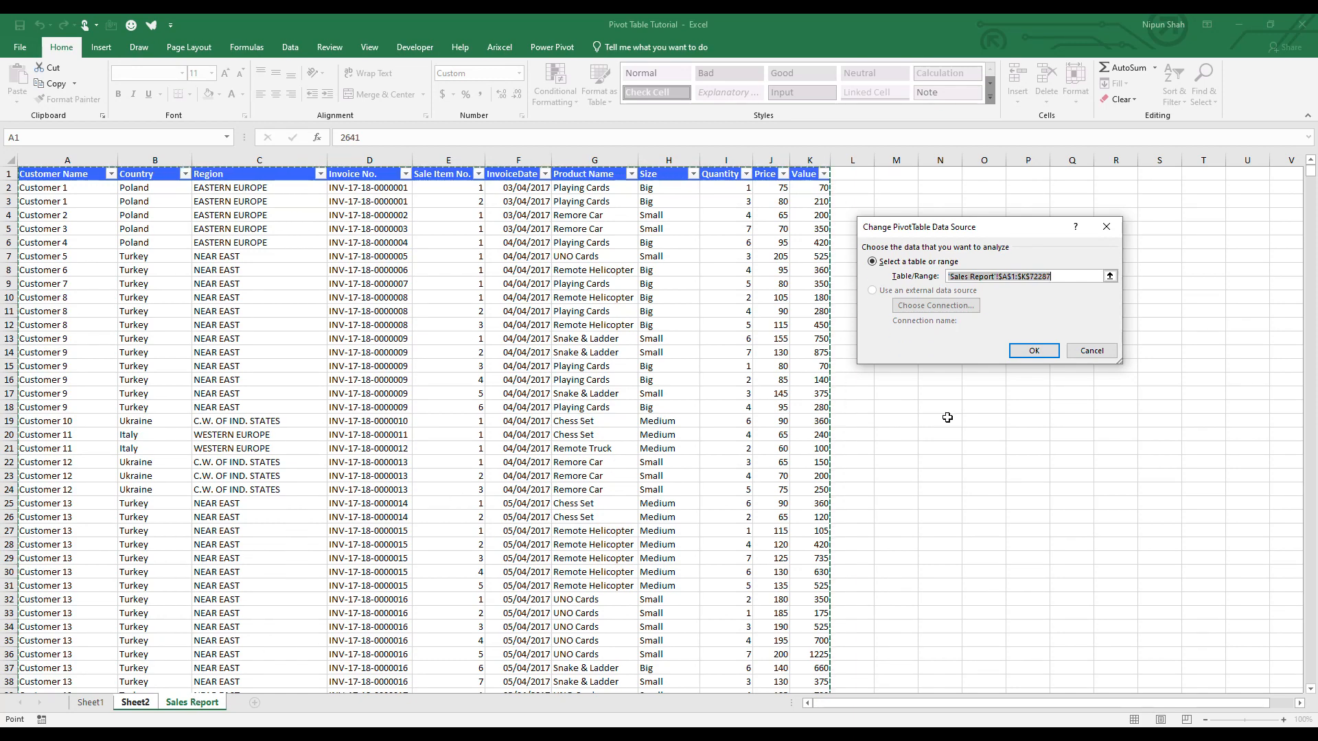
left_click(1034, 351)
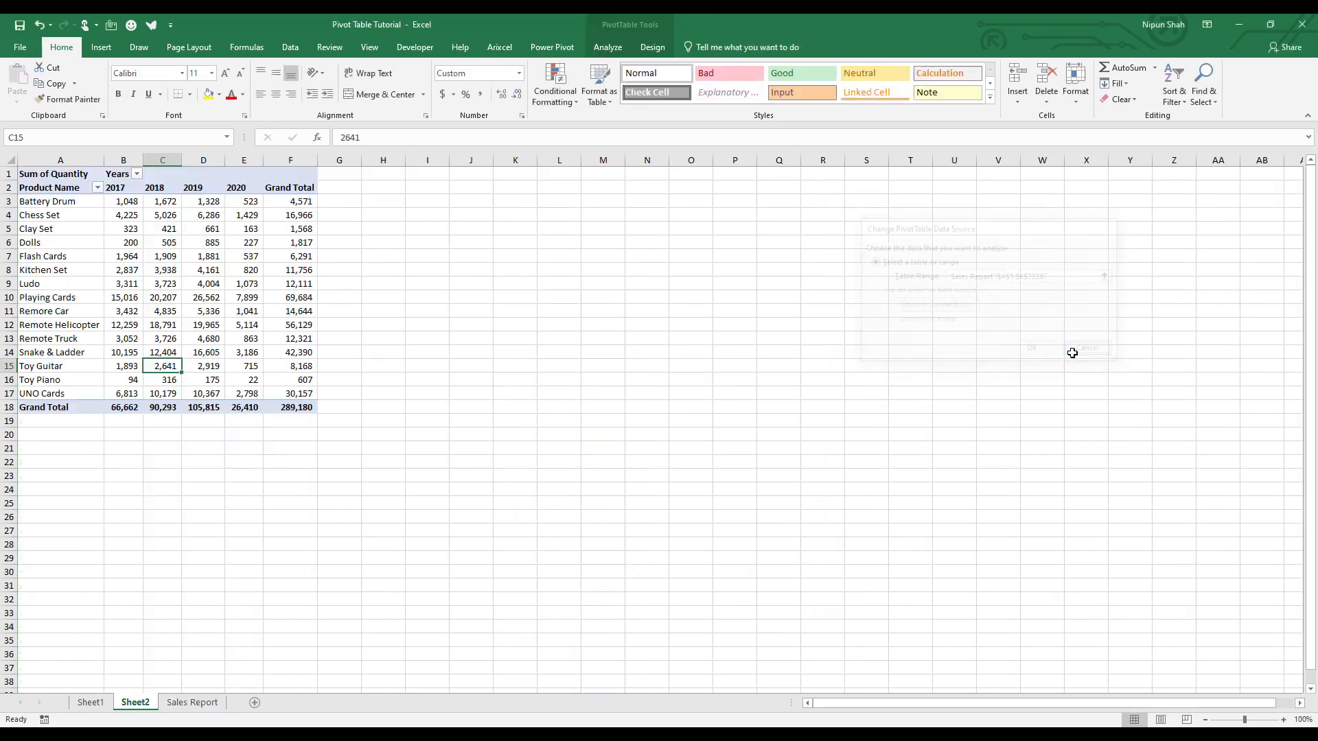
Step: Show the copied pivot table's field list and add Size to the rows below Product Name
left_click(195, 284)
right_click(130, 258)
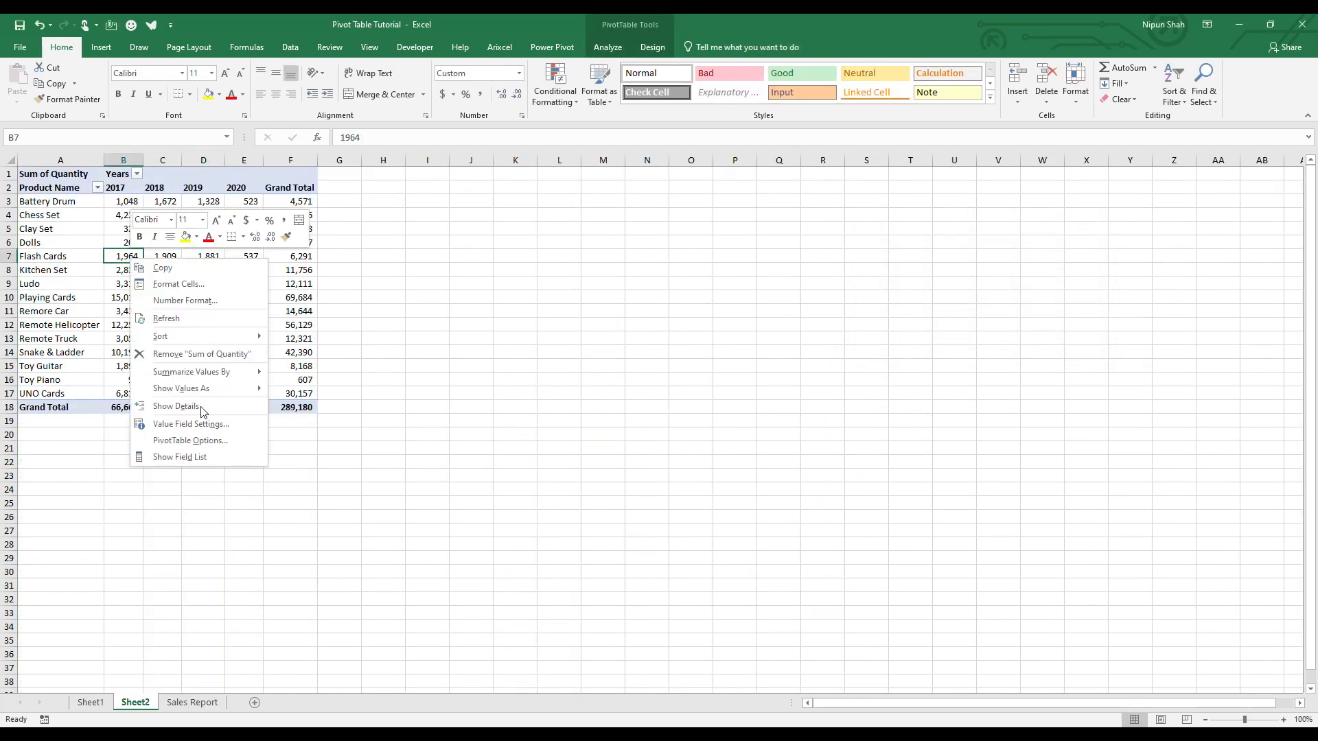
left_click(222, 455)
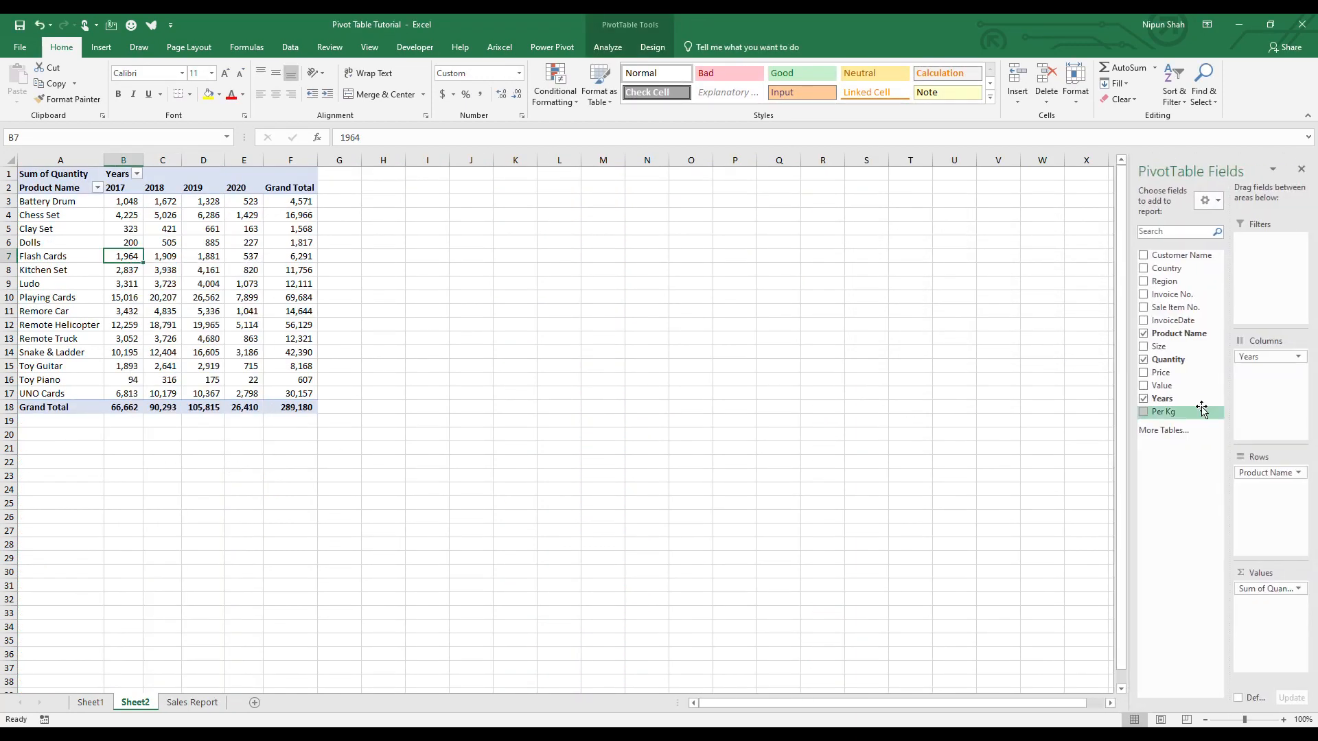
left_click_drag(1179, 348, 1281, 519)
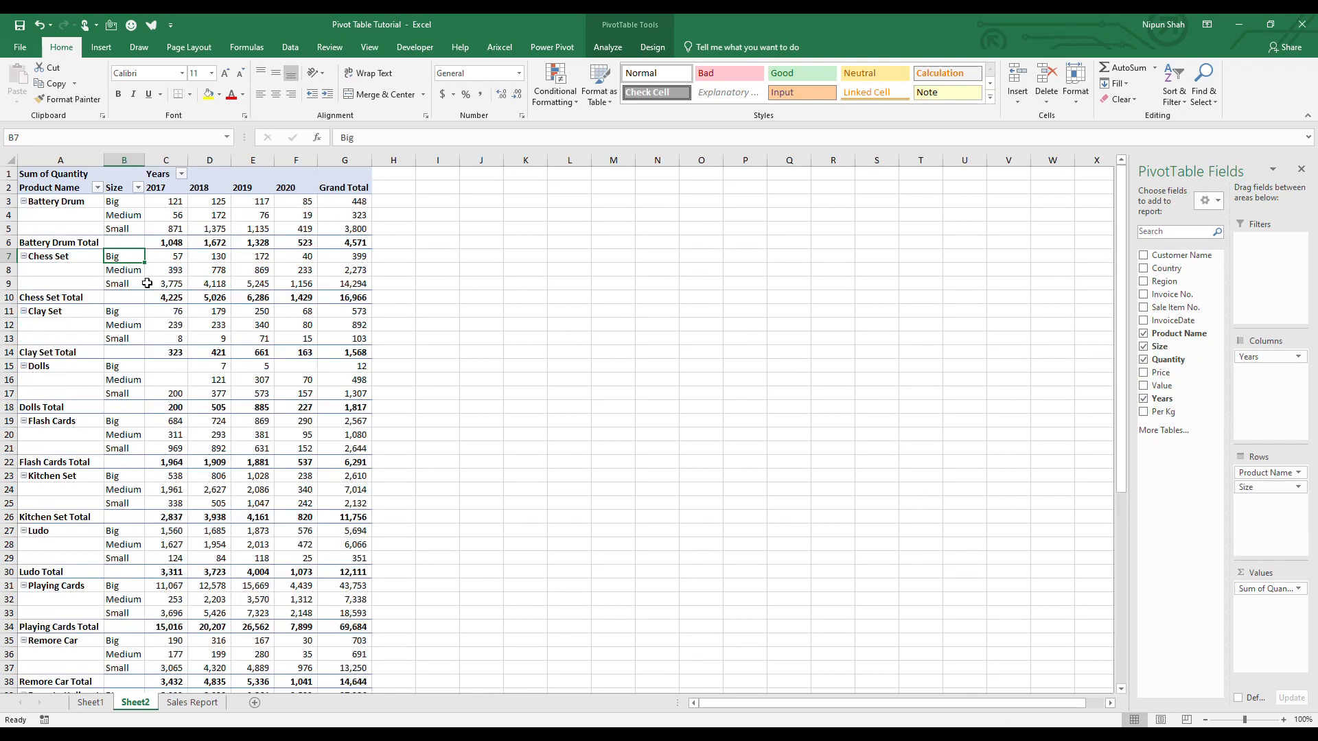
left_click(79, 203)
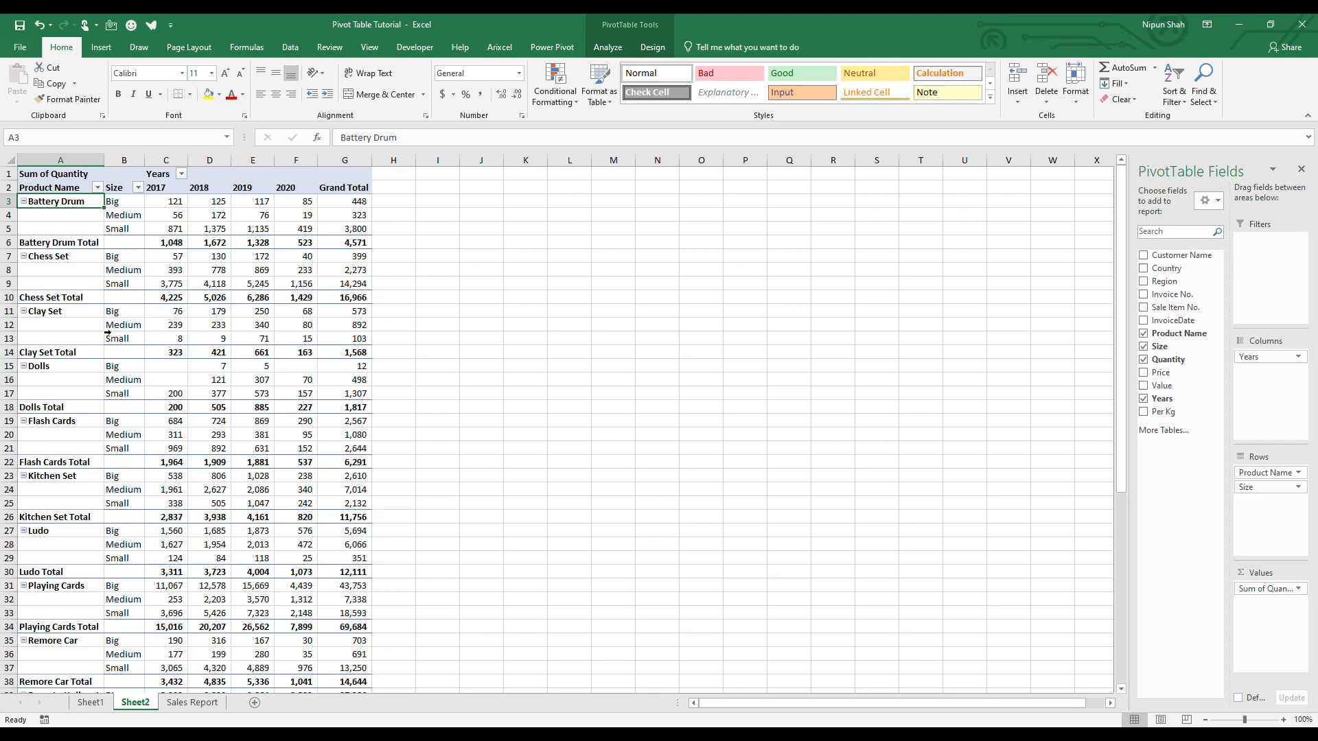
left_click_drag(139, 204, 127, 230)
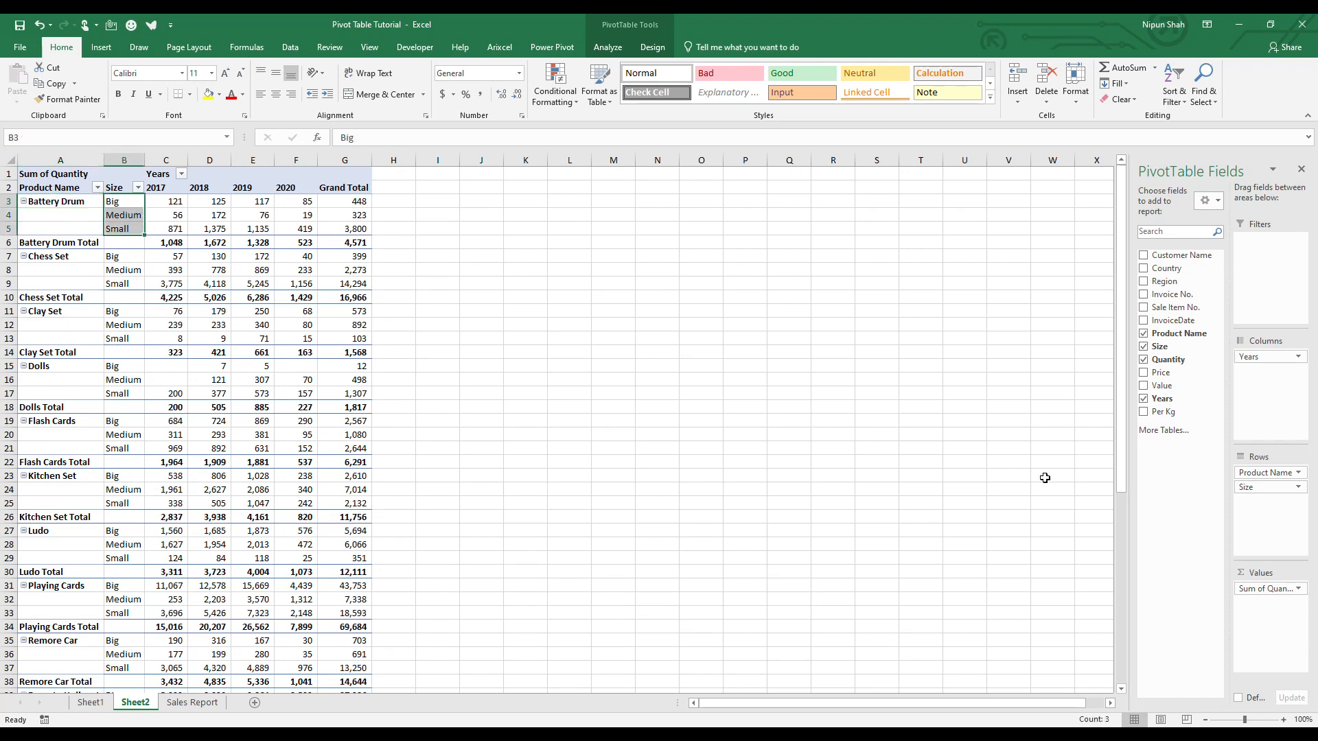
Step: Reorder the pivot table's row fields so that Size comes before Product Name
left_click_drag(1265, 473, 1262, 511)
left_click_drag(137, 201, 165, 569)
left_click(68, 397)
scroll(162, 544, "down", 3)
scroll(164, 537, "up", 3)
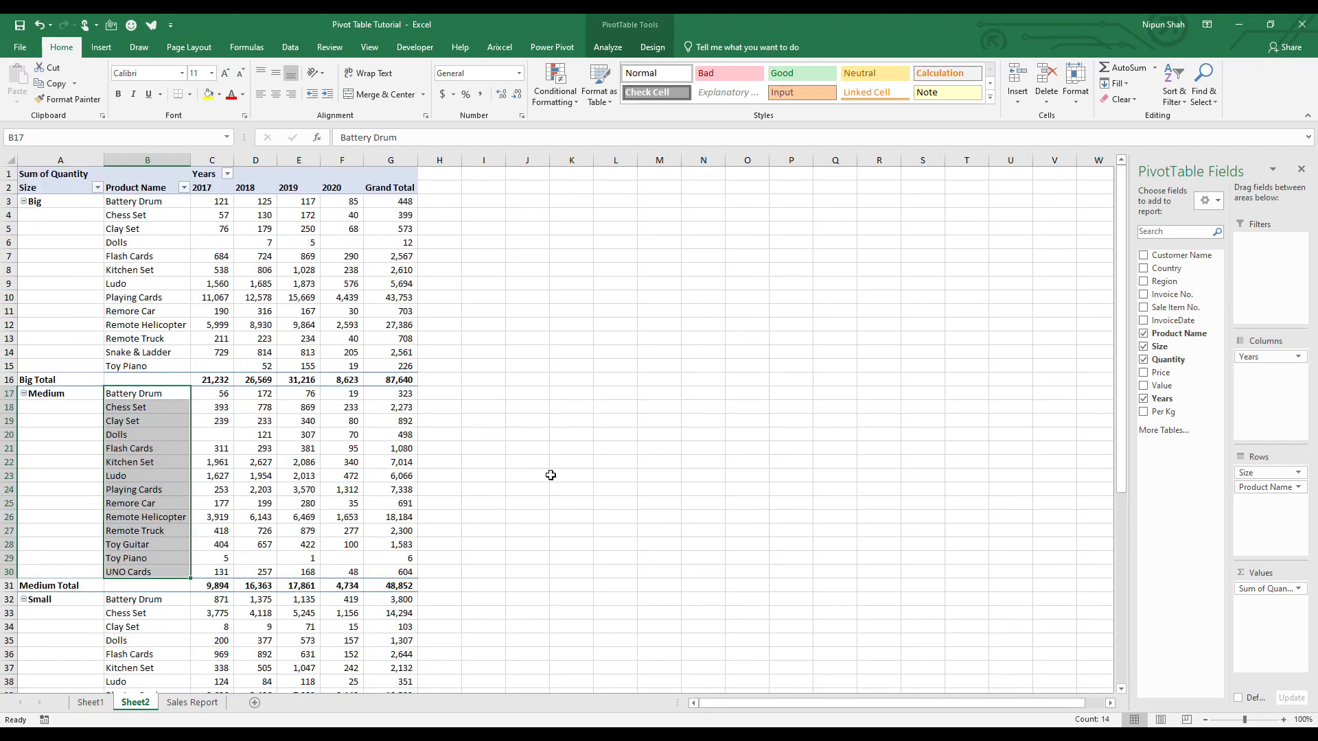
Step: Examine the subtotal row of the Big size group
left_click(224, 340)
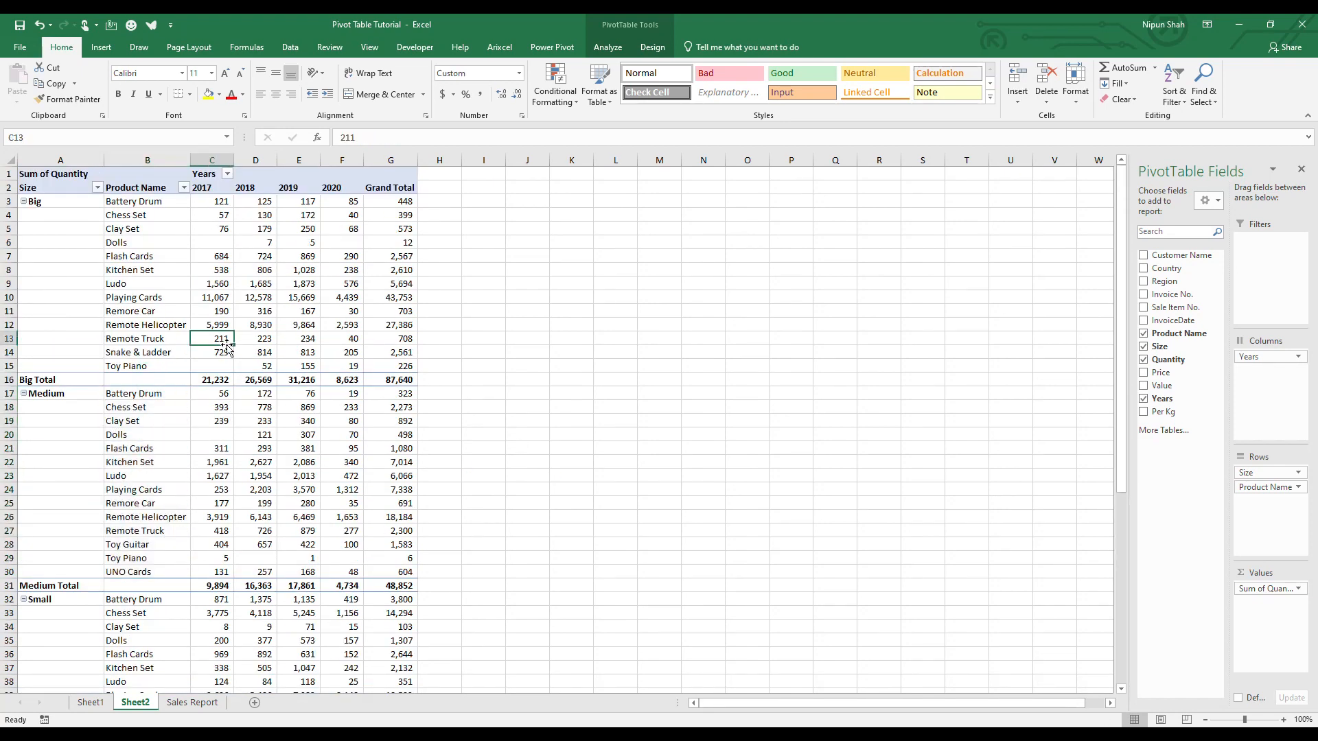
left_click(73, 382)
left_click(142, 380)
left_click(195, 380)
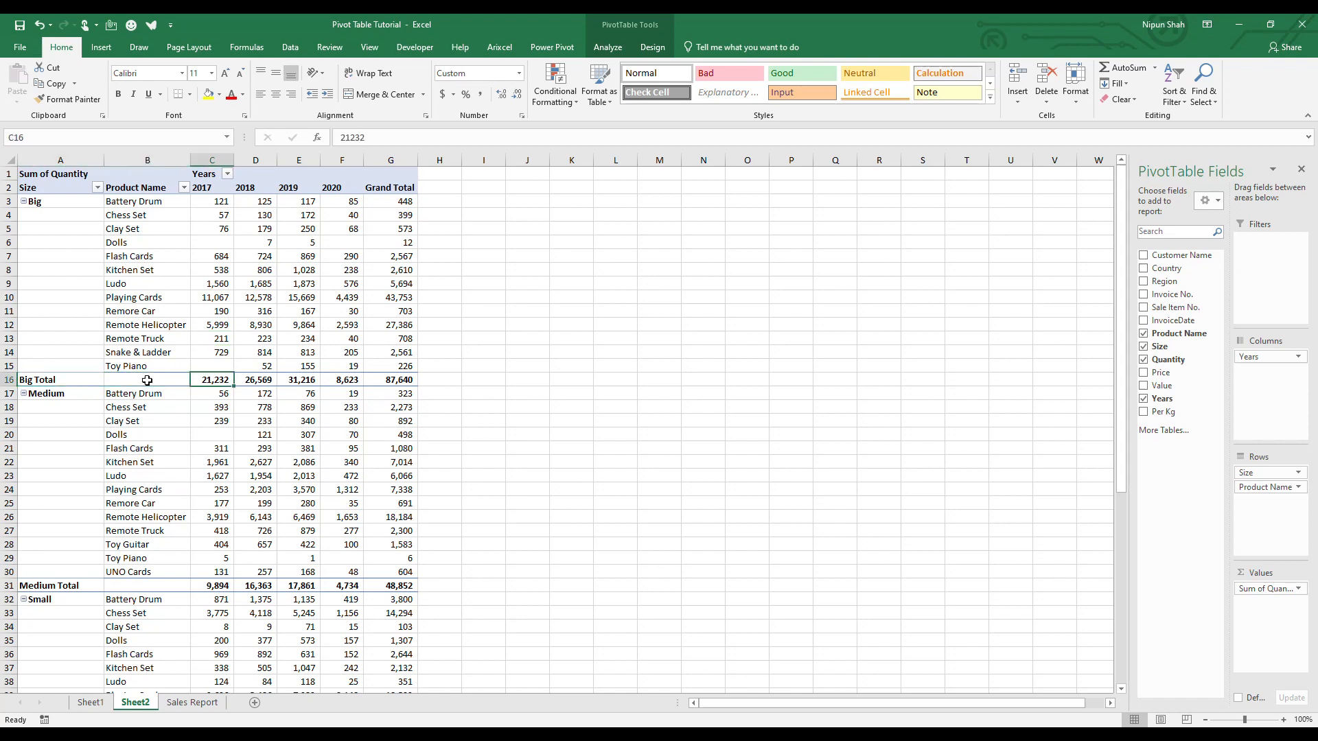
Step: Turn off the Size subtotals in the pivot table and turn them back on
left_click(91, 380)
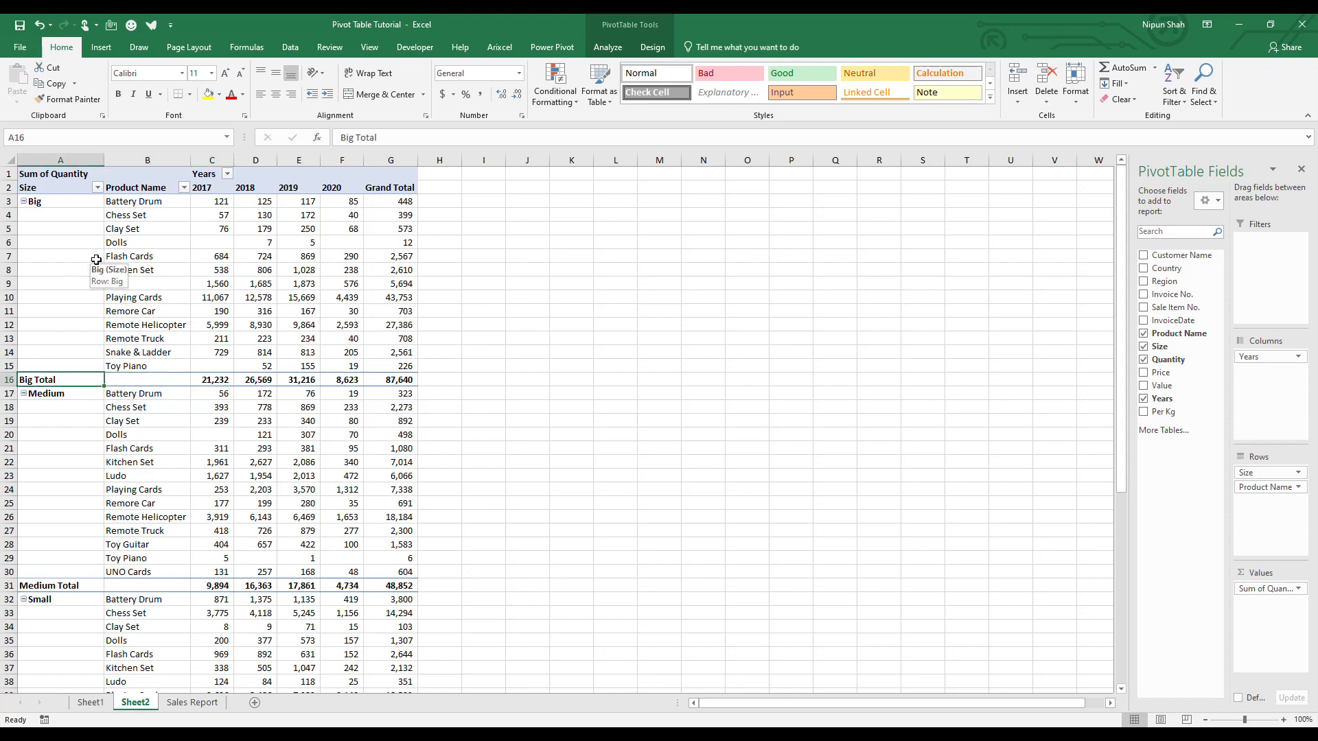
right_click(56, 203)
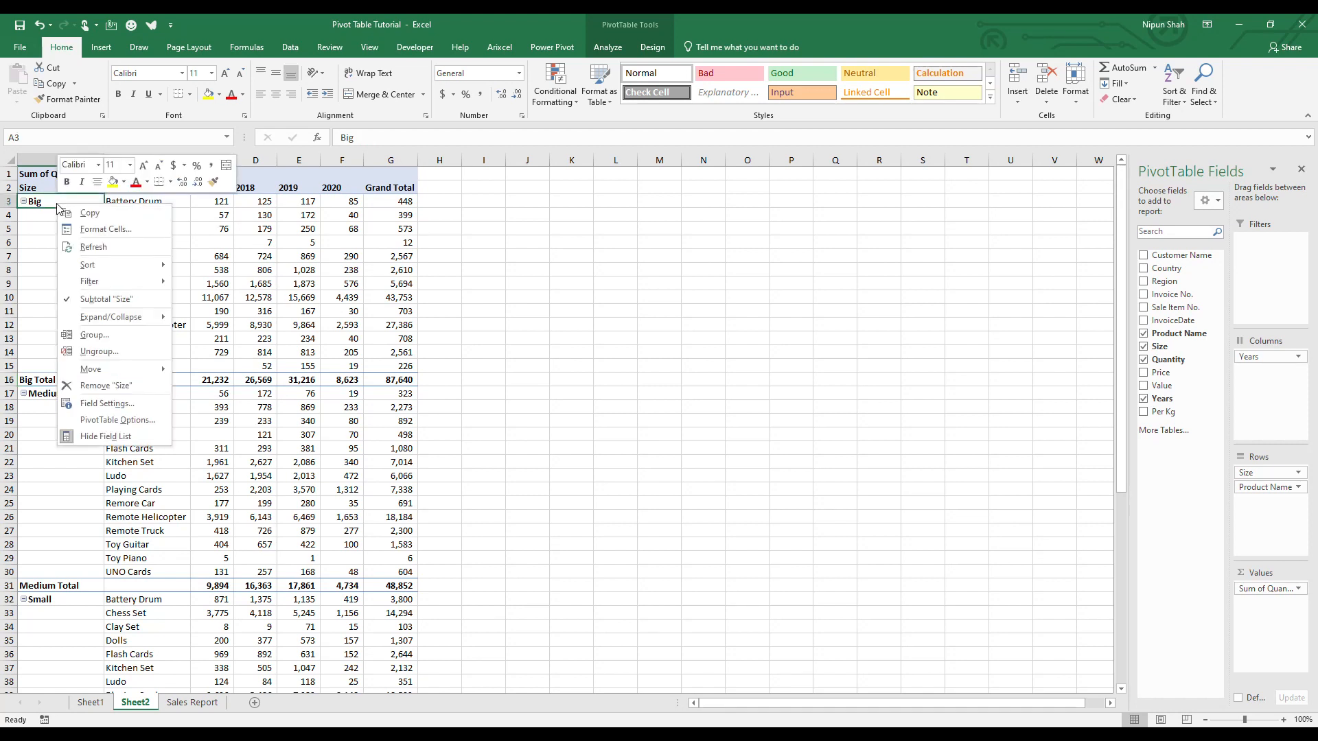
left_click(126, 302)
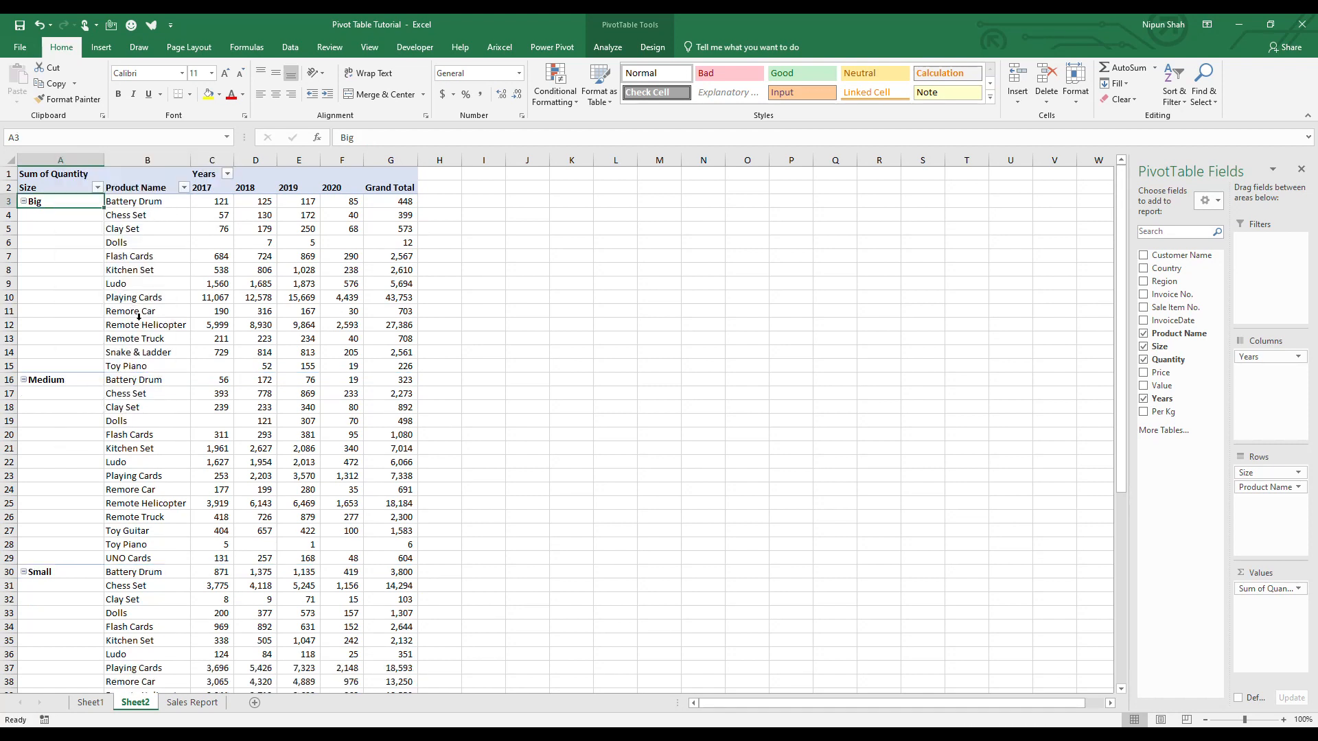
right_click(63, 205)
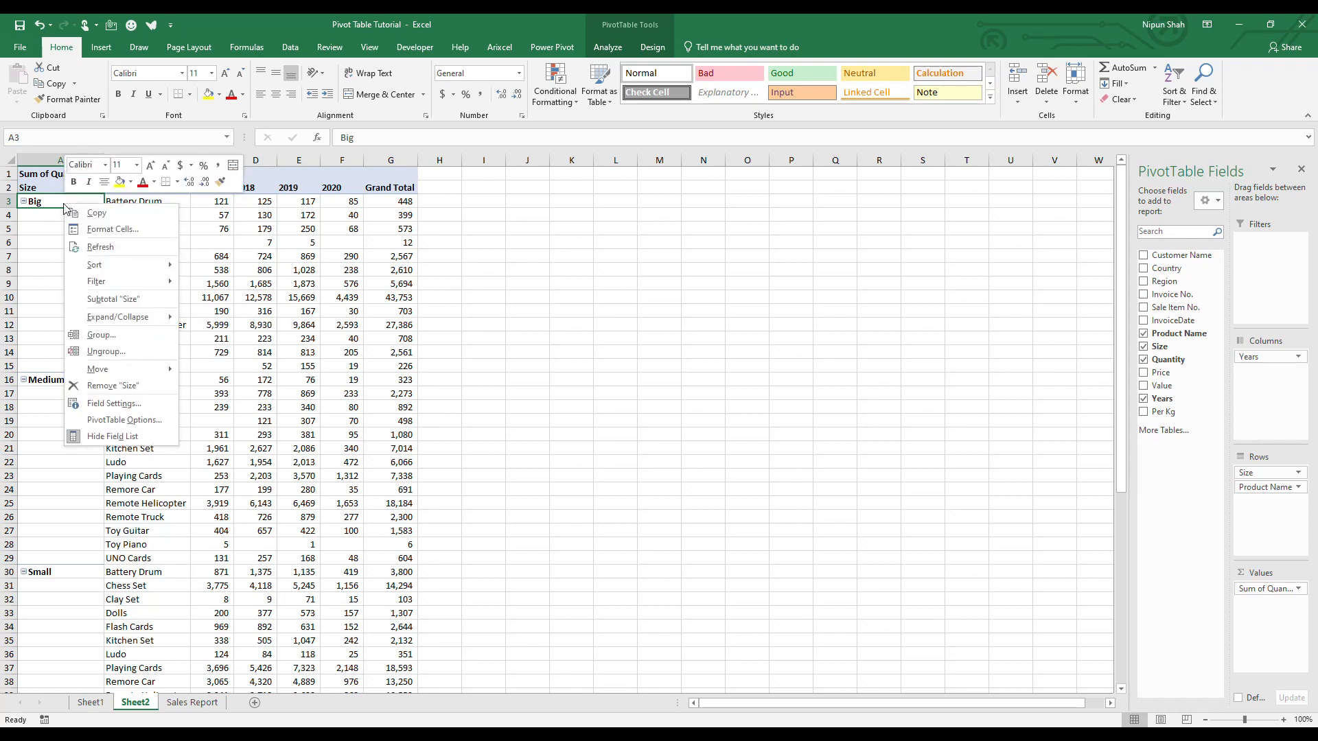
left_click(134, 301)
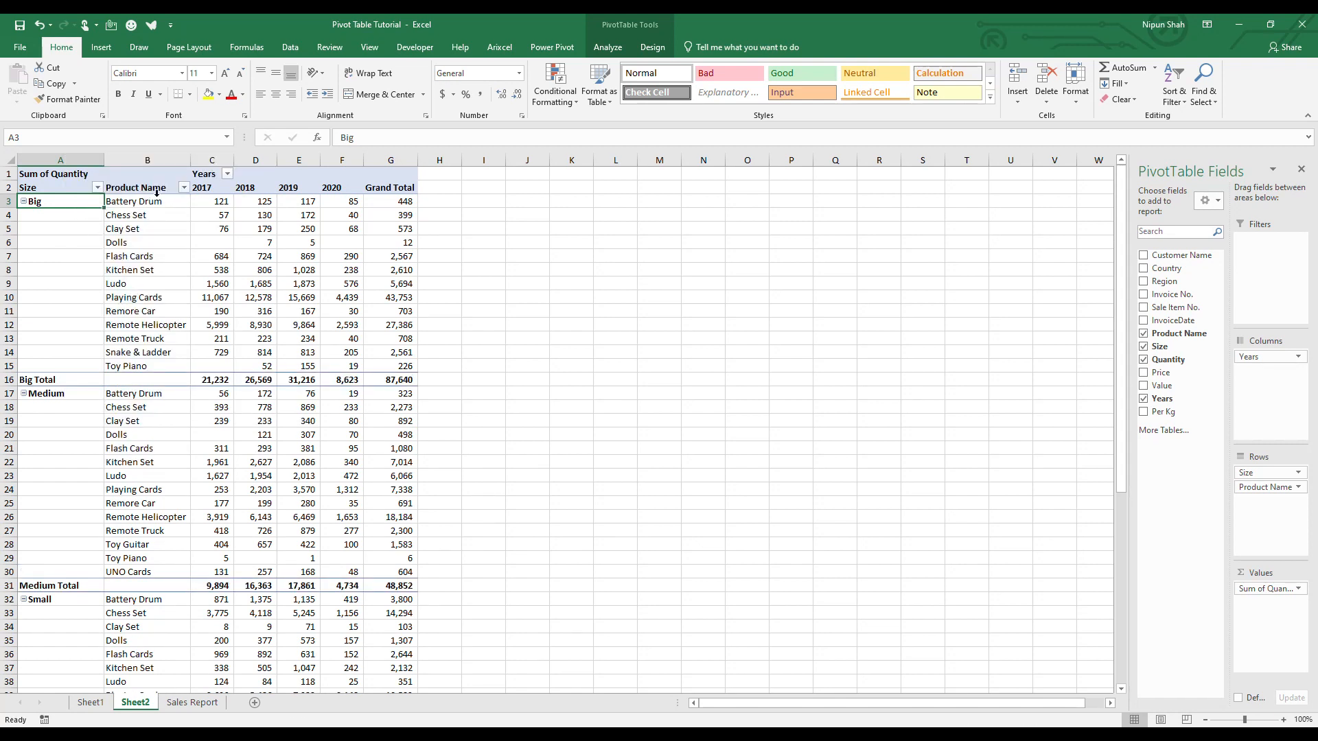
Step: Apply a greater-than value filter on Sum of Quantity to the Product Name field
left_click(171, 303)
left_click(177, 190)
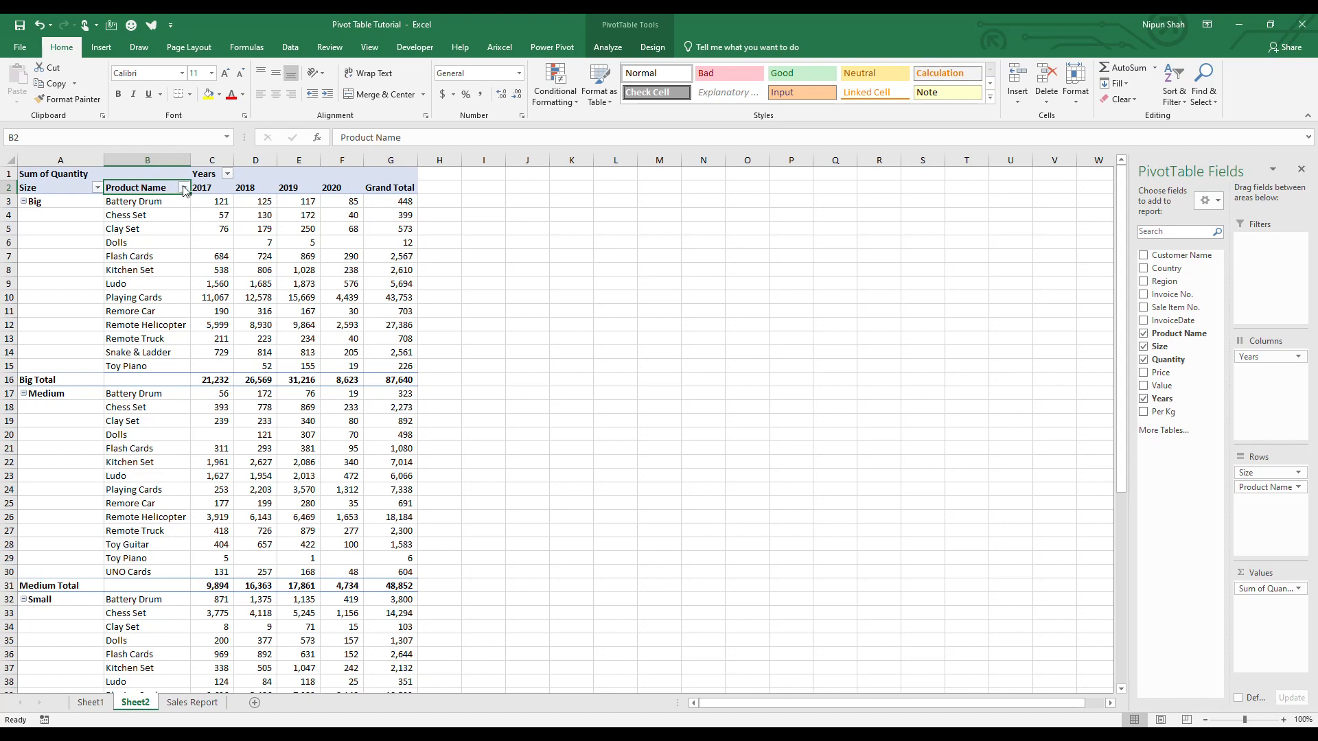
left_click(184, 188)
mouse_move(181, 285)
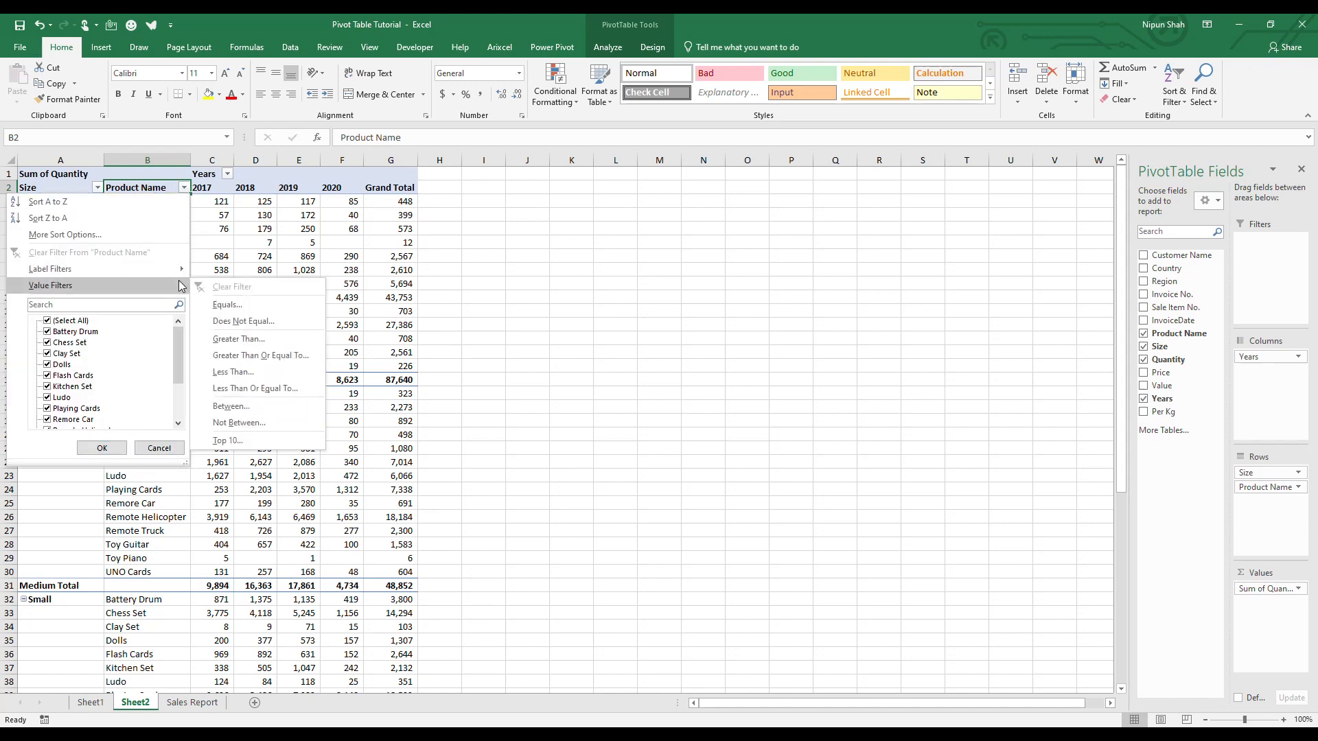
left_click(297, 340)
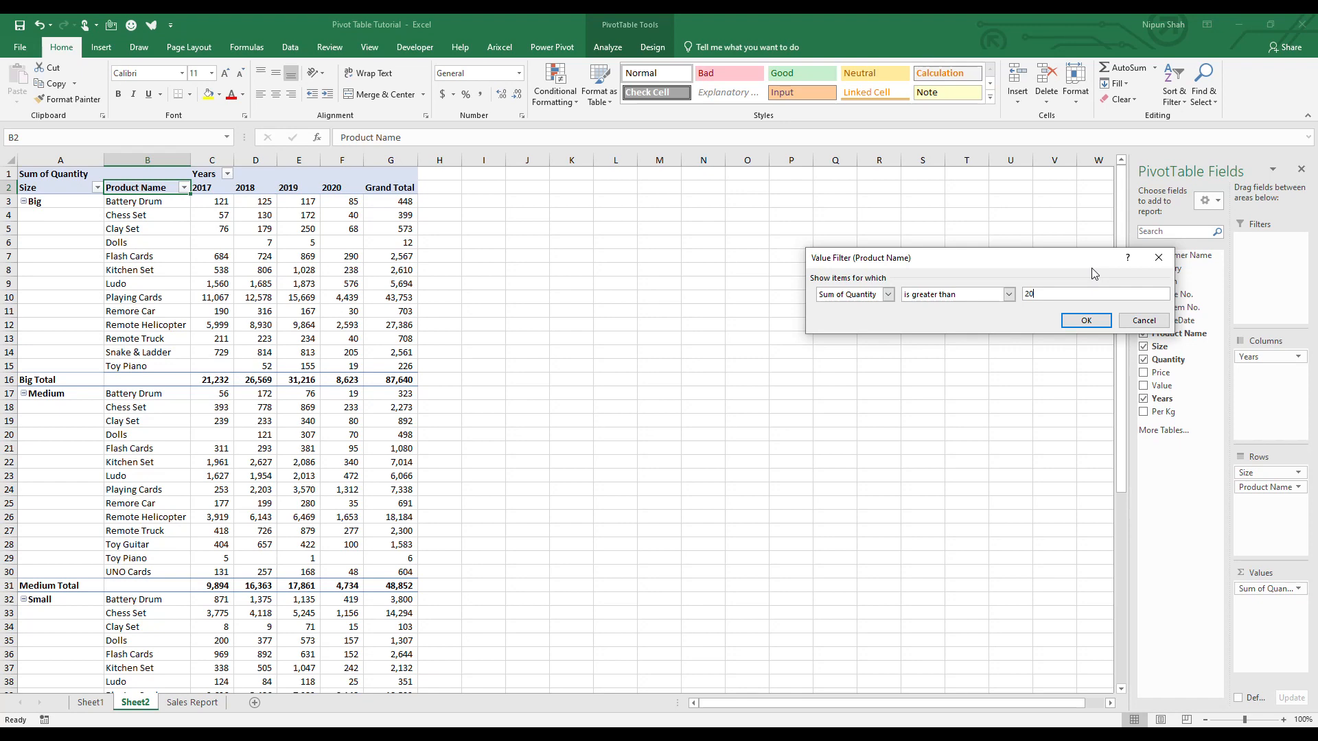
left_click(1086, 321)
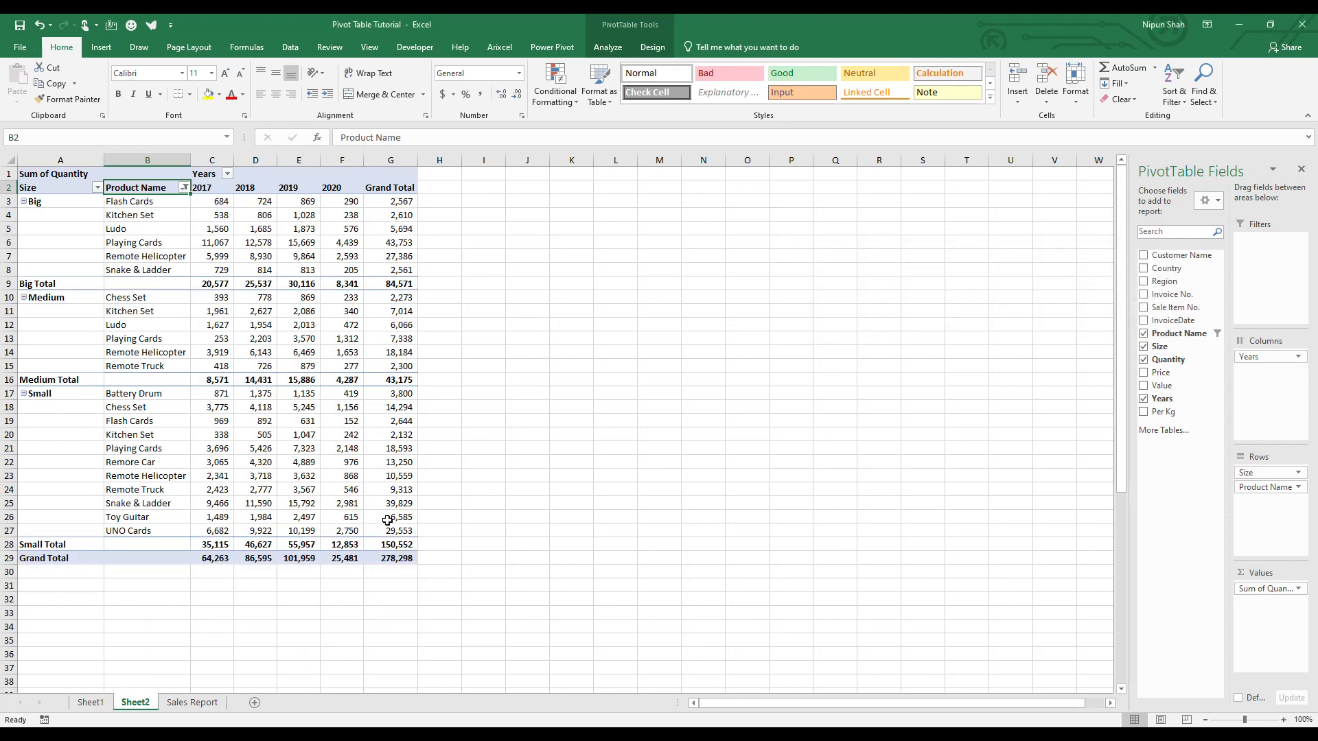
Step: Clear the Product Name filter and view the Top 10 filter options without applying them
left_click(184, 188)
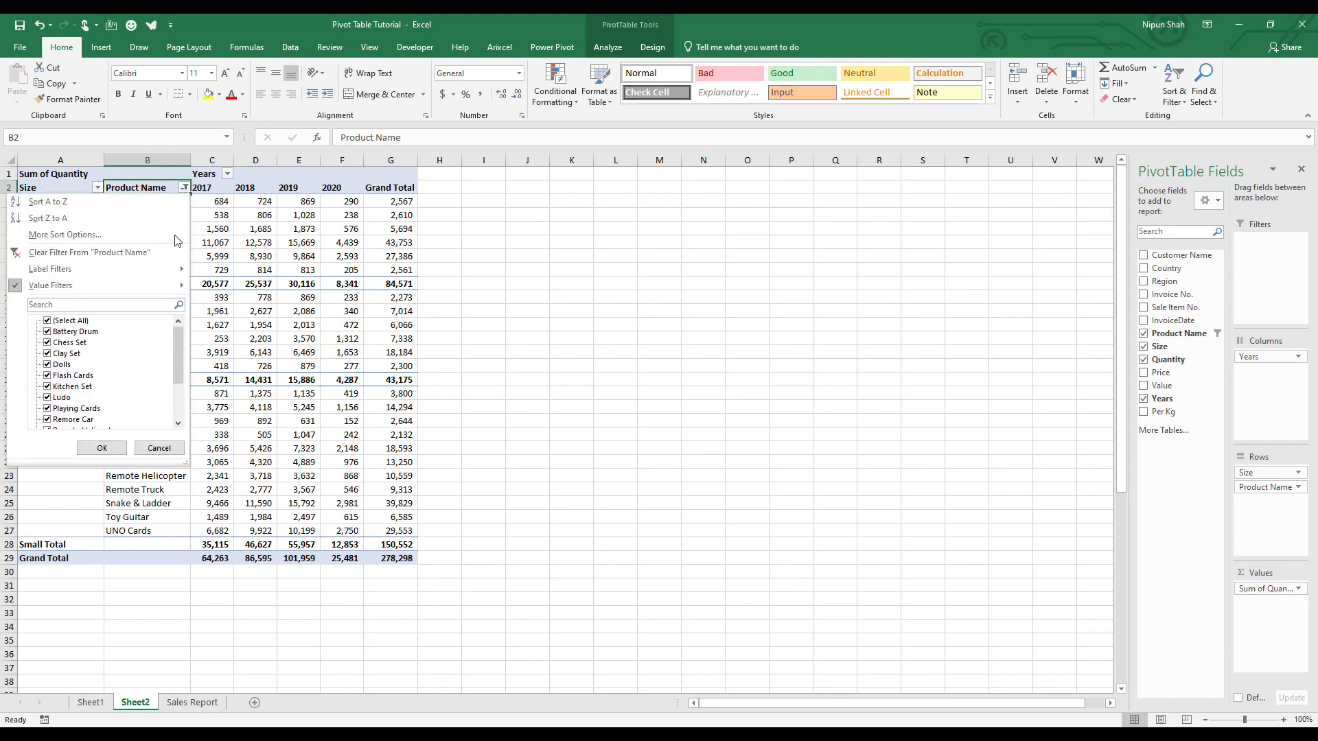
left_click(165, 254)
left_click(184, 188)
mouse_move(162, 290)
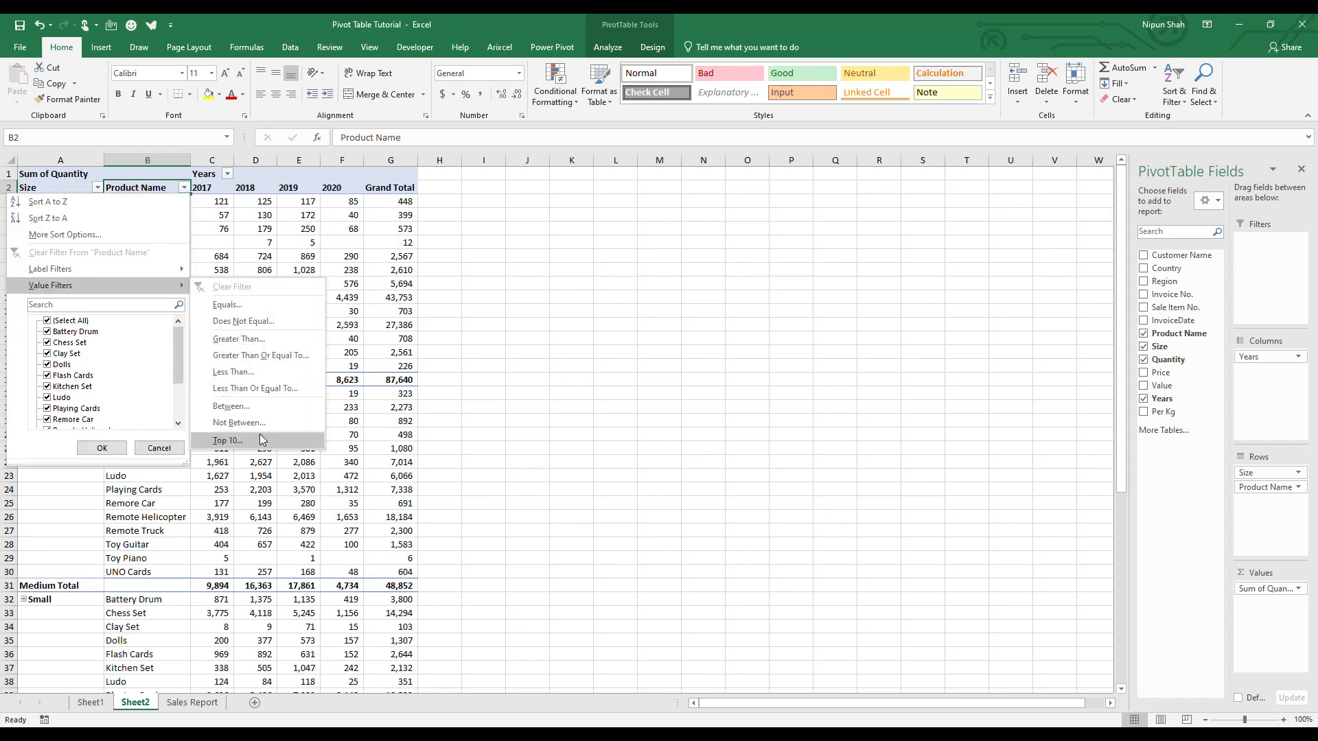
left_click(230, 440)
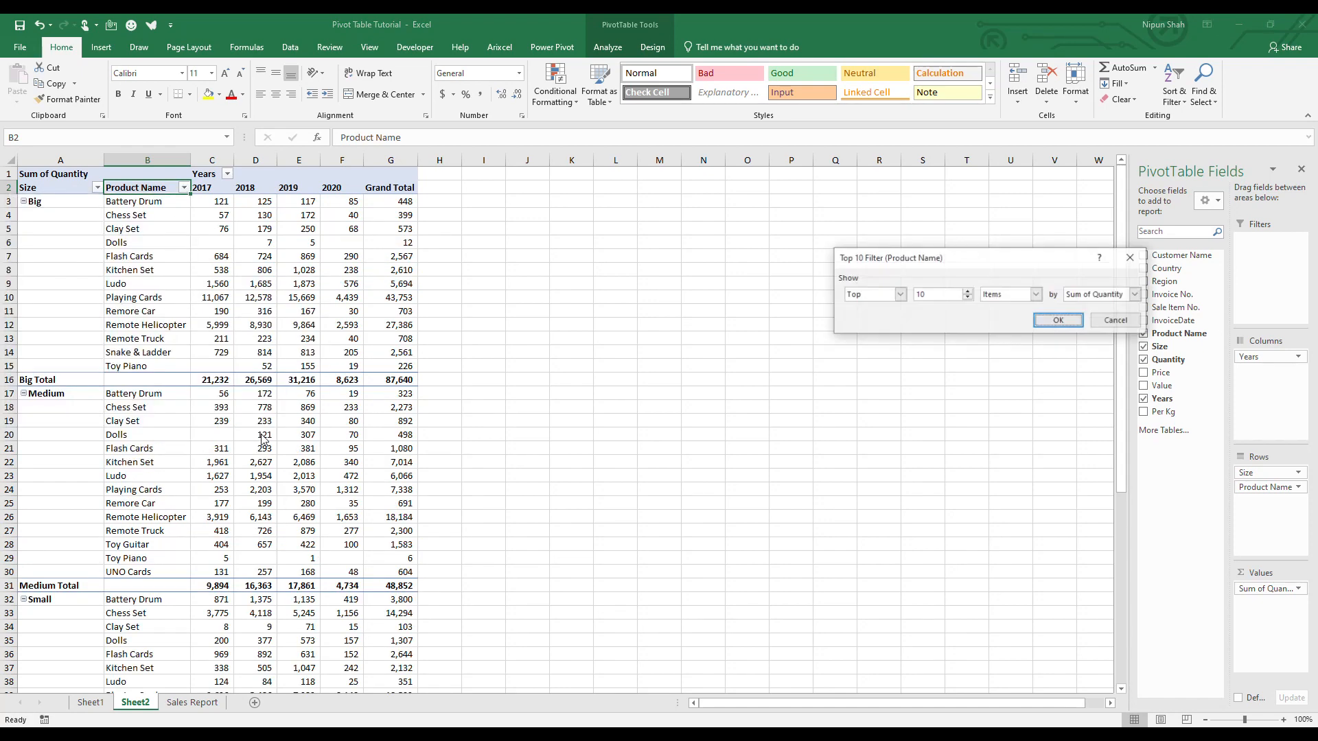
left_click(1117, 322)
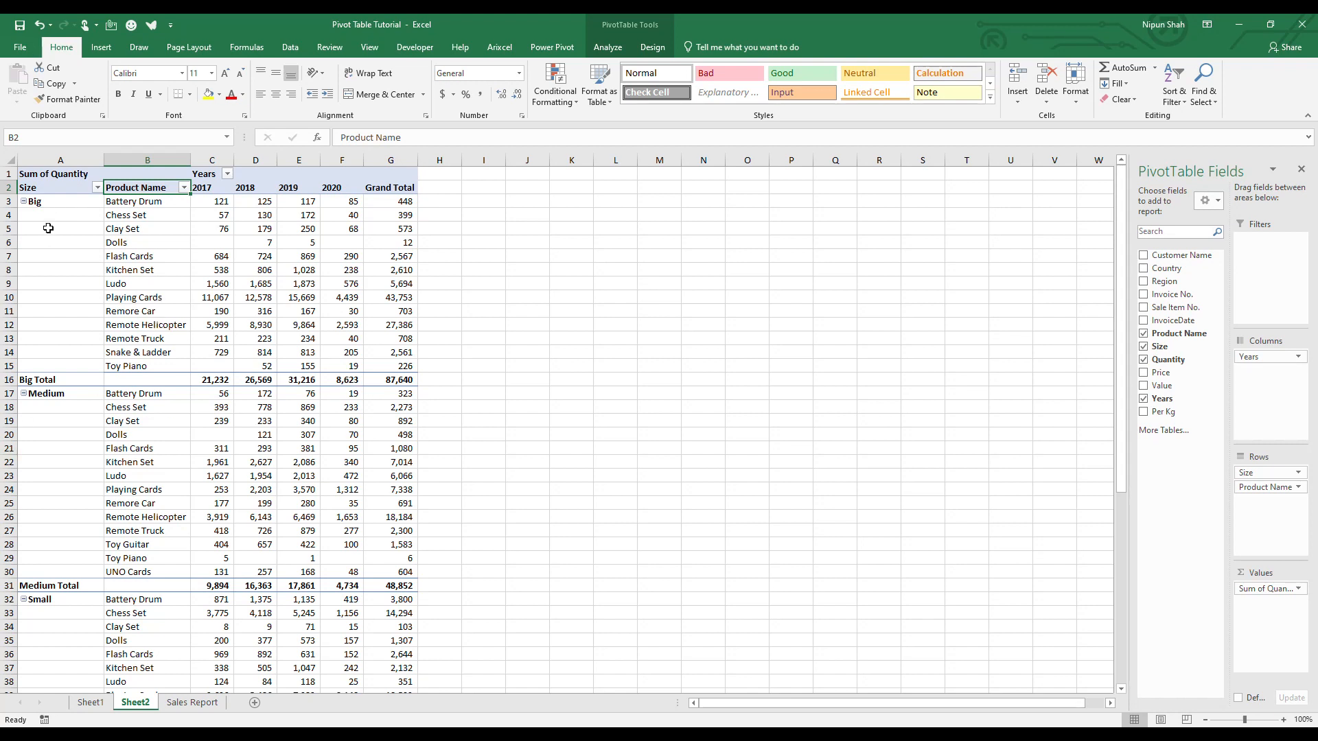
Step: Set the pivot table's report layout to repeat all item labels so every product row shows its size
left_click(119, 231)
left_click(134, 230)
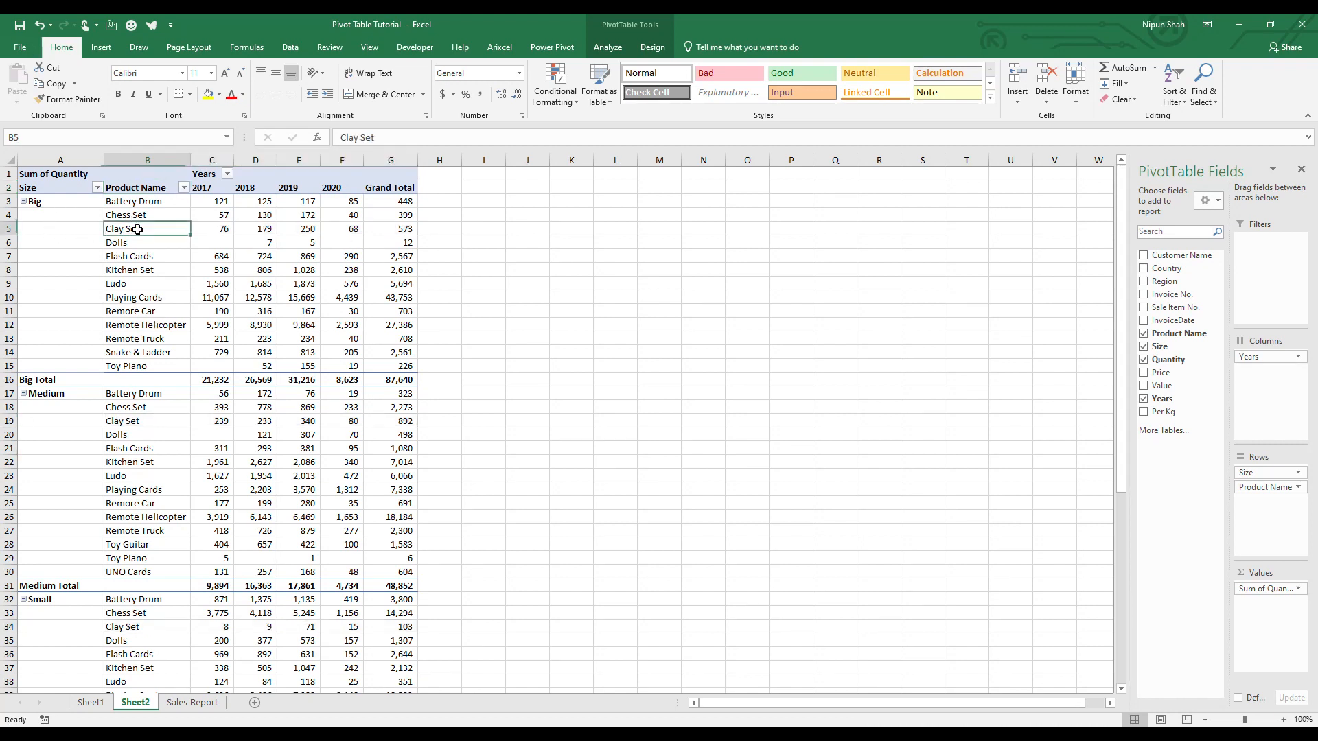
left_click(68, 201)
left_click_drag(66, 215, 56, 573)
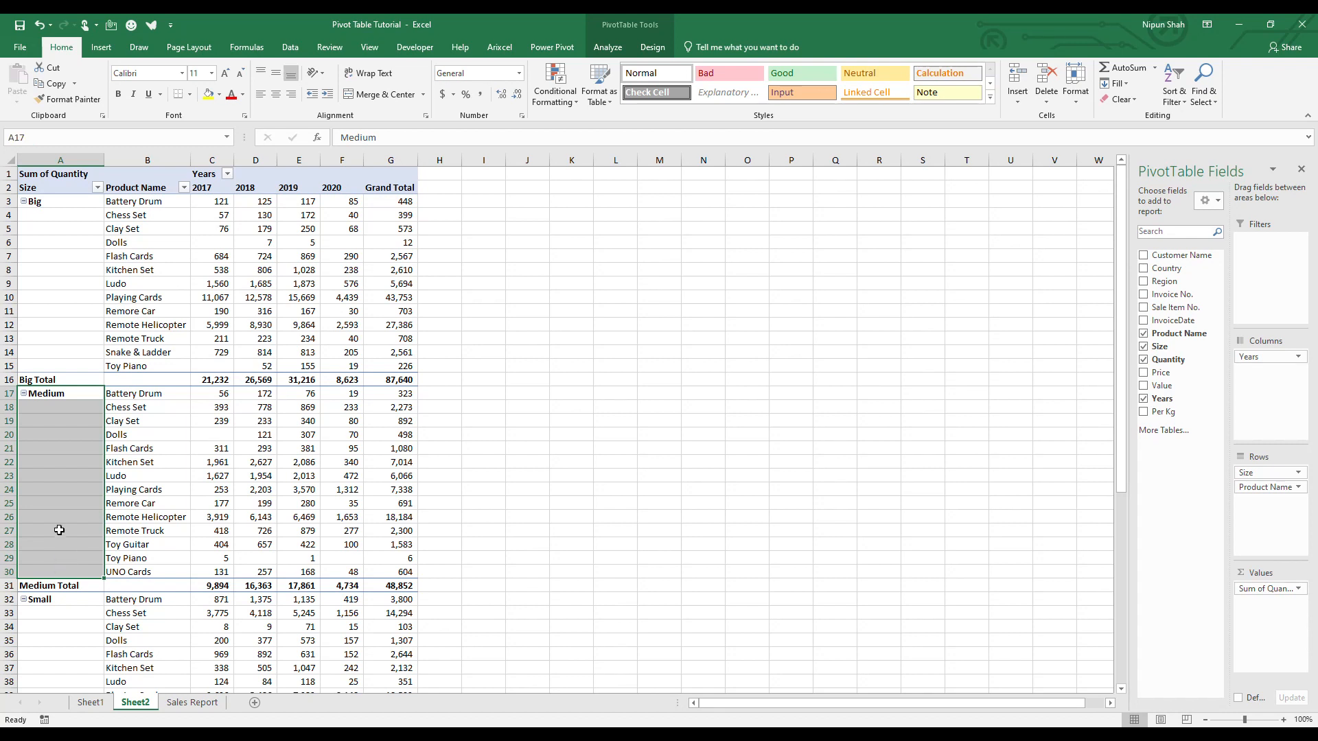
left_click(76, 308)
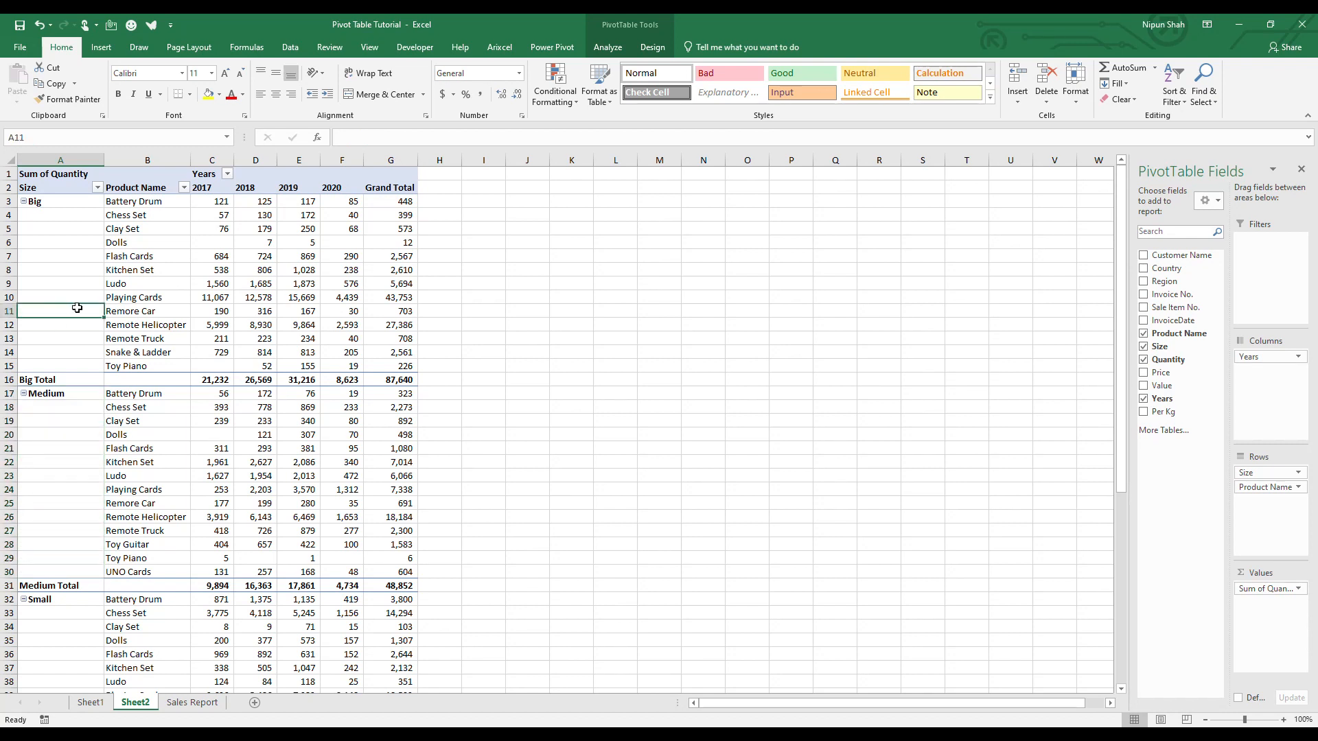
left_click(657, 50)
left_click(92, 91)
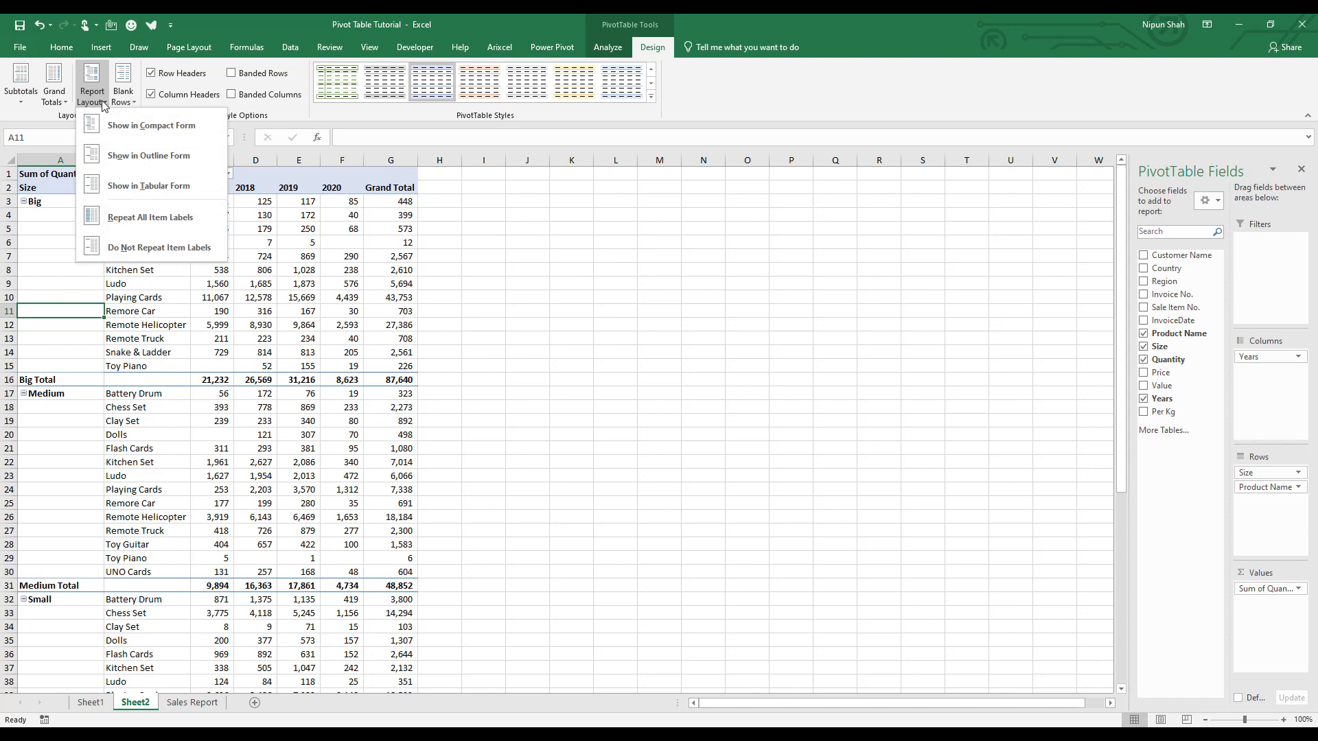
left_click(166, 220)
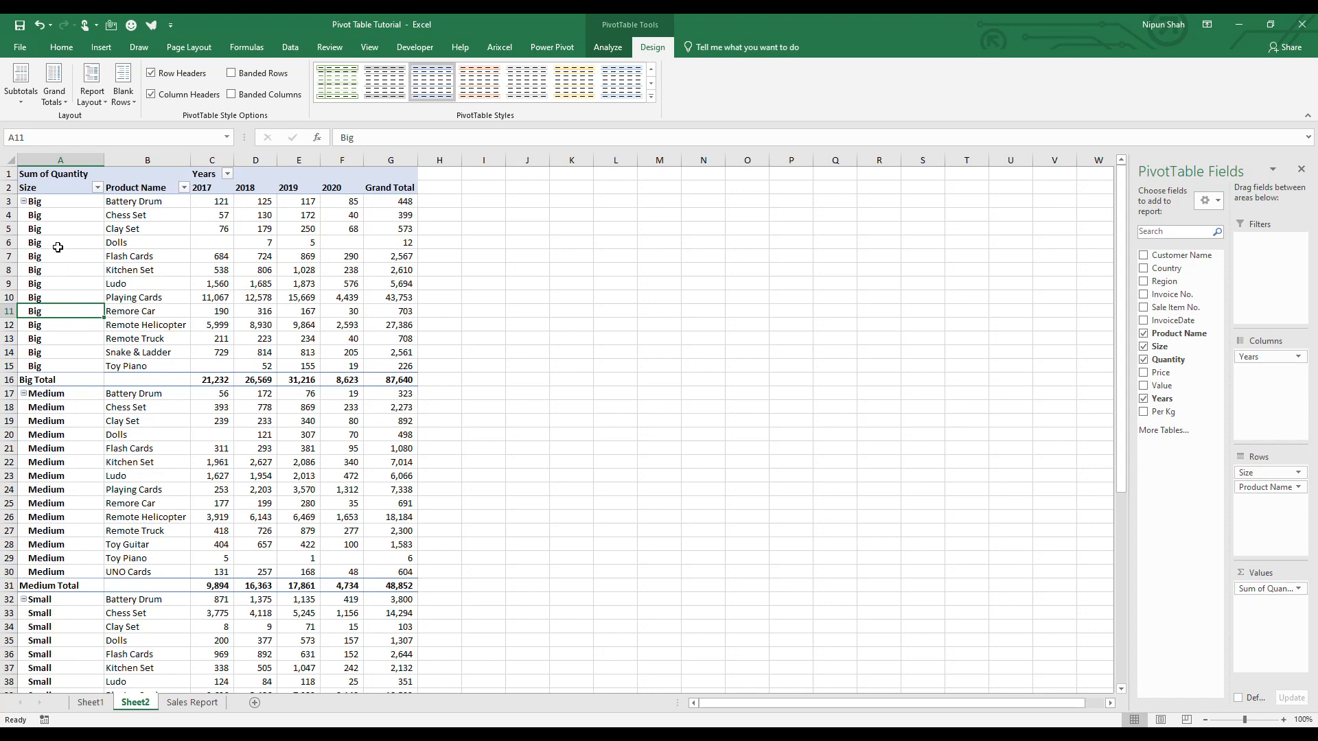
Step: Move Size below Product Name in the row fields and restore Size to the first place
left_click_drag(1255, 473, 1265, 529)
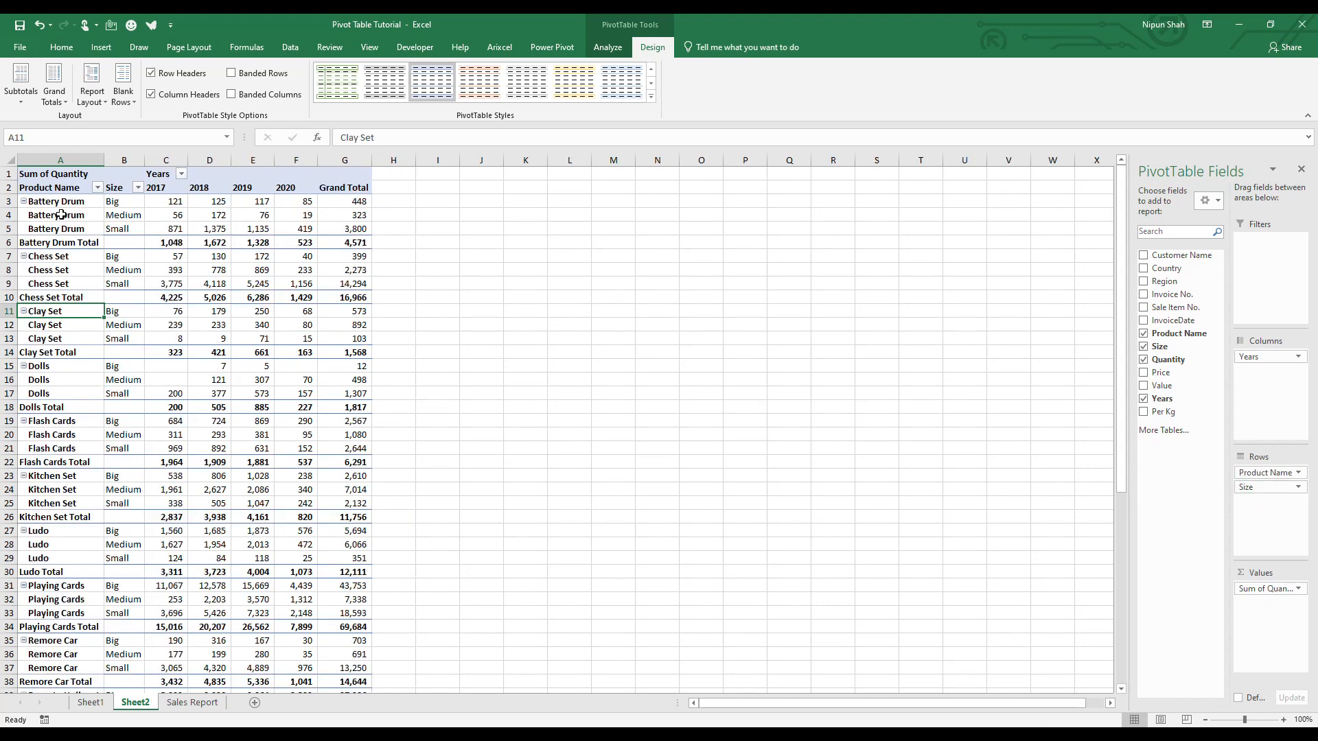
left_click_drag(1260, 474, 1267, 520)
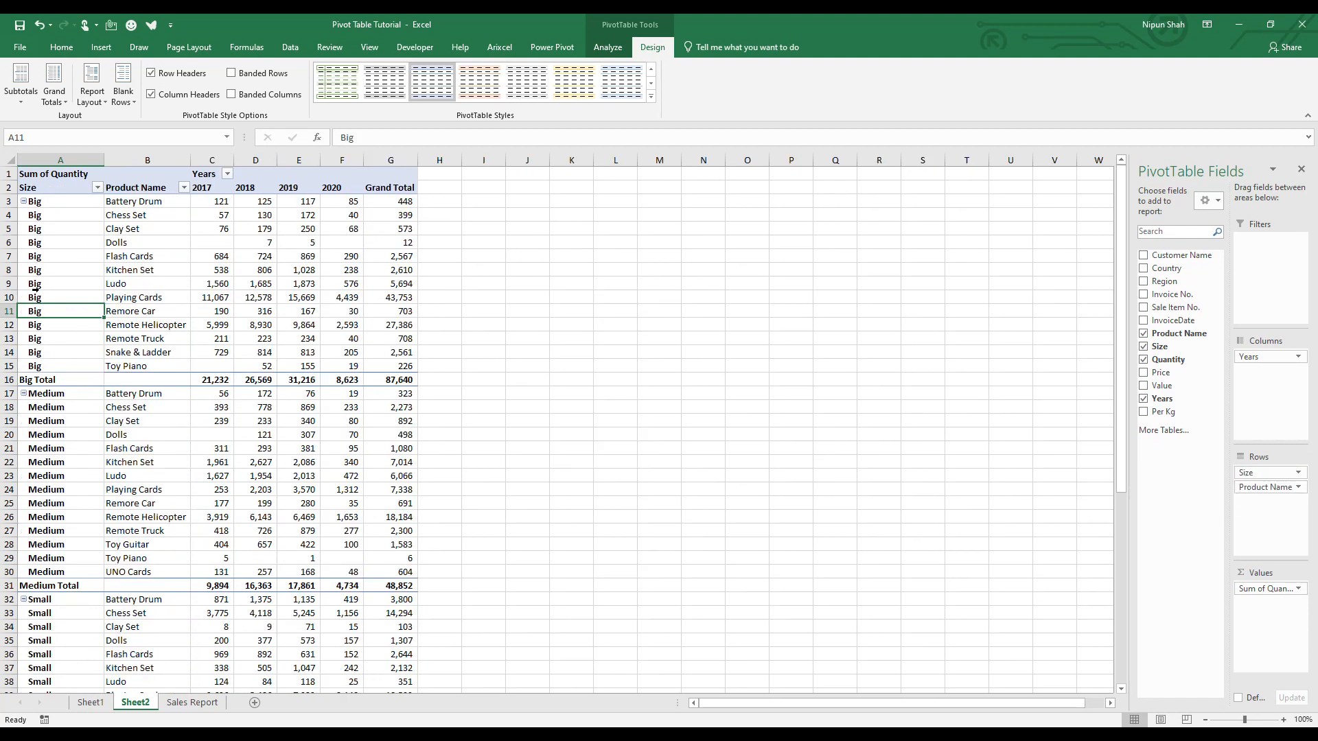
Step: Set the pivot table's report layout to not repeat item labels
left_click(77, 242)
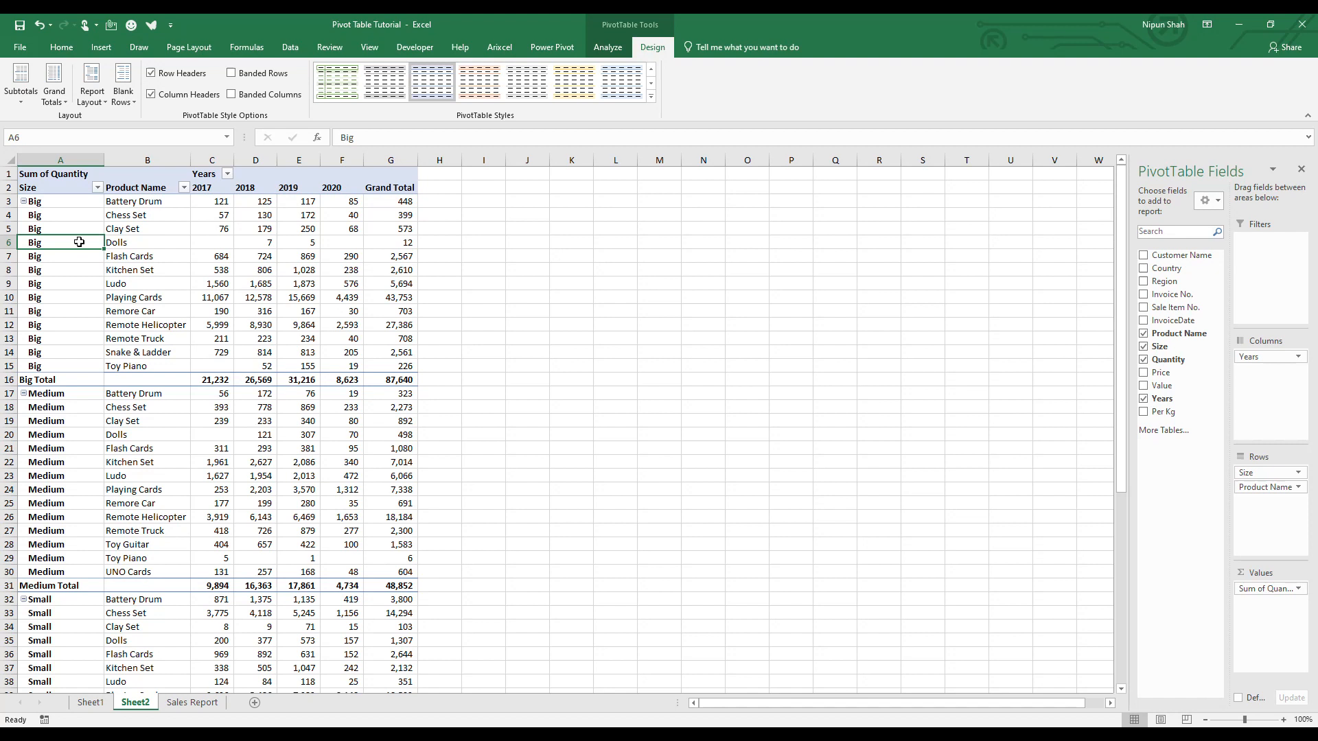
left_click(81, 107)
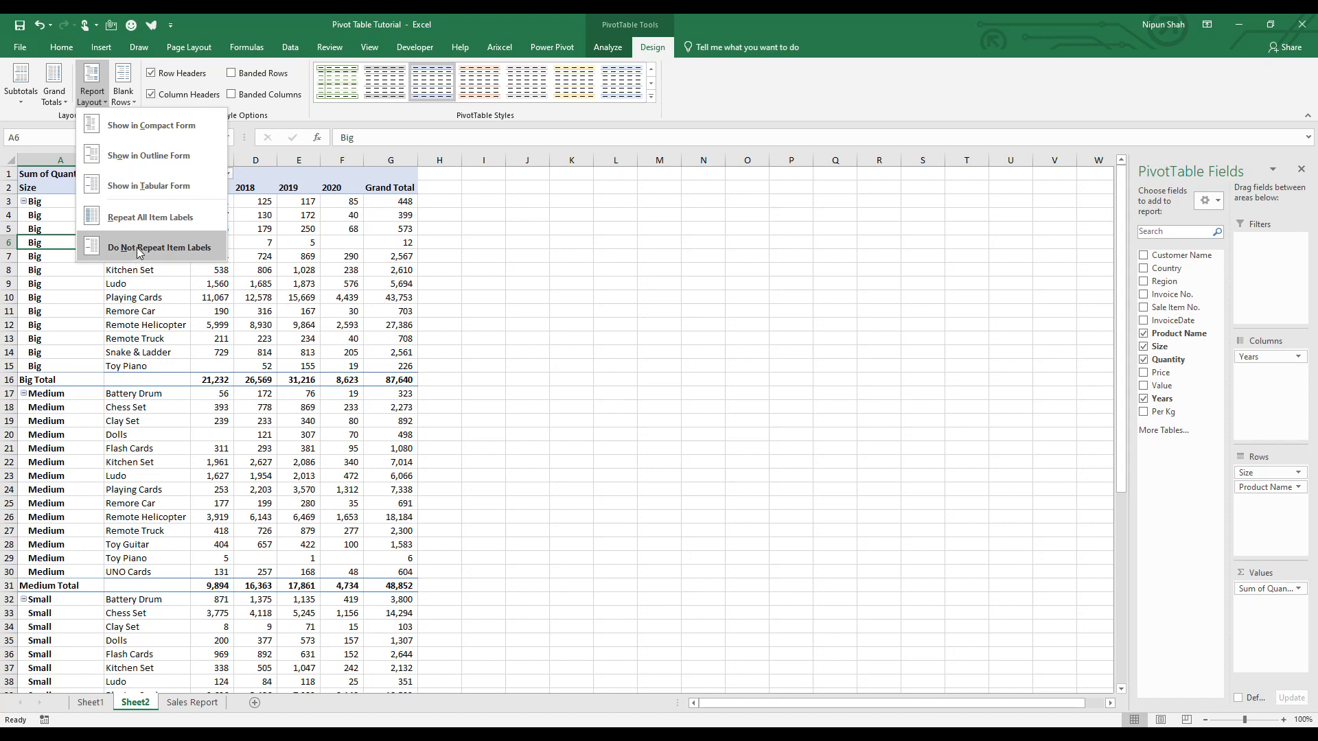
left_click(138, 253)
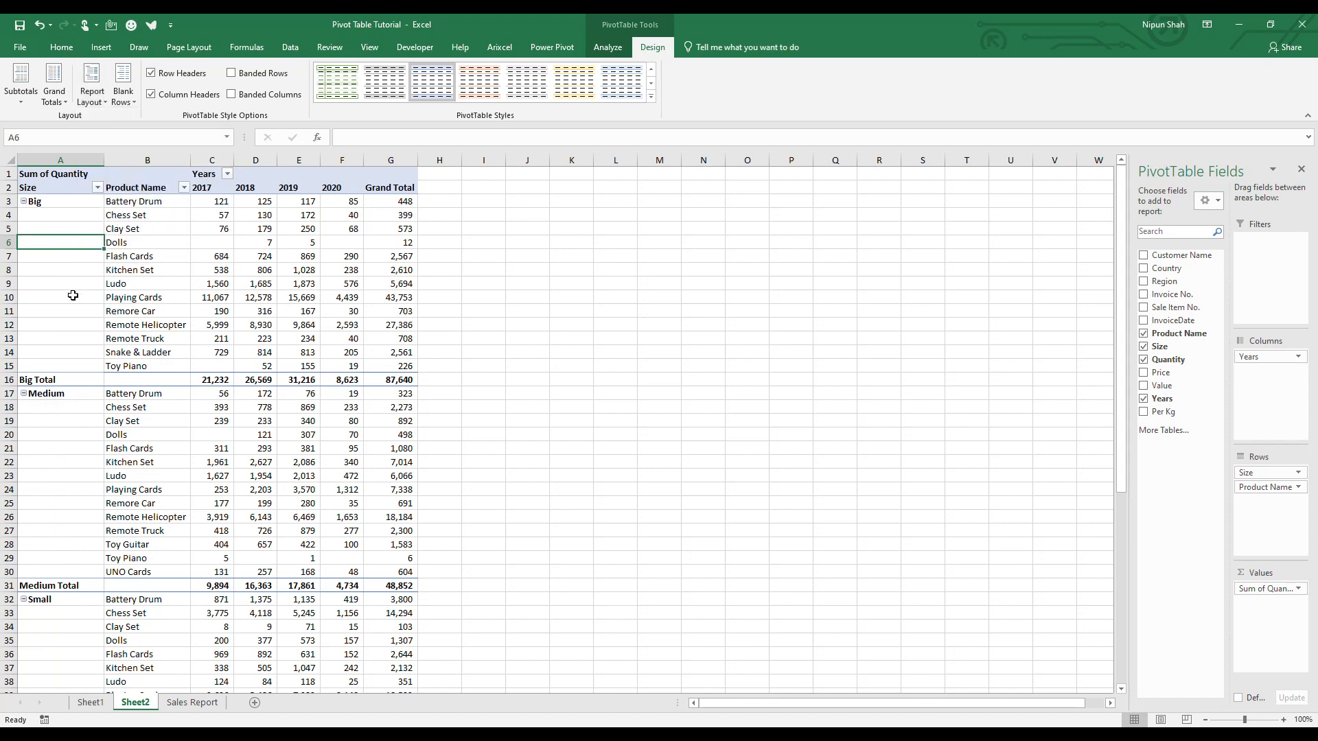
Step: Apply the blue pivot table style from the first row of the Medium styles and review the formatted table
left_click(1247, 728)
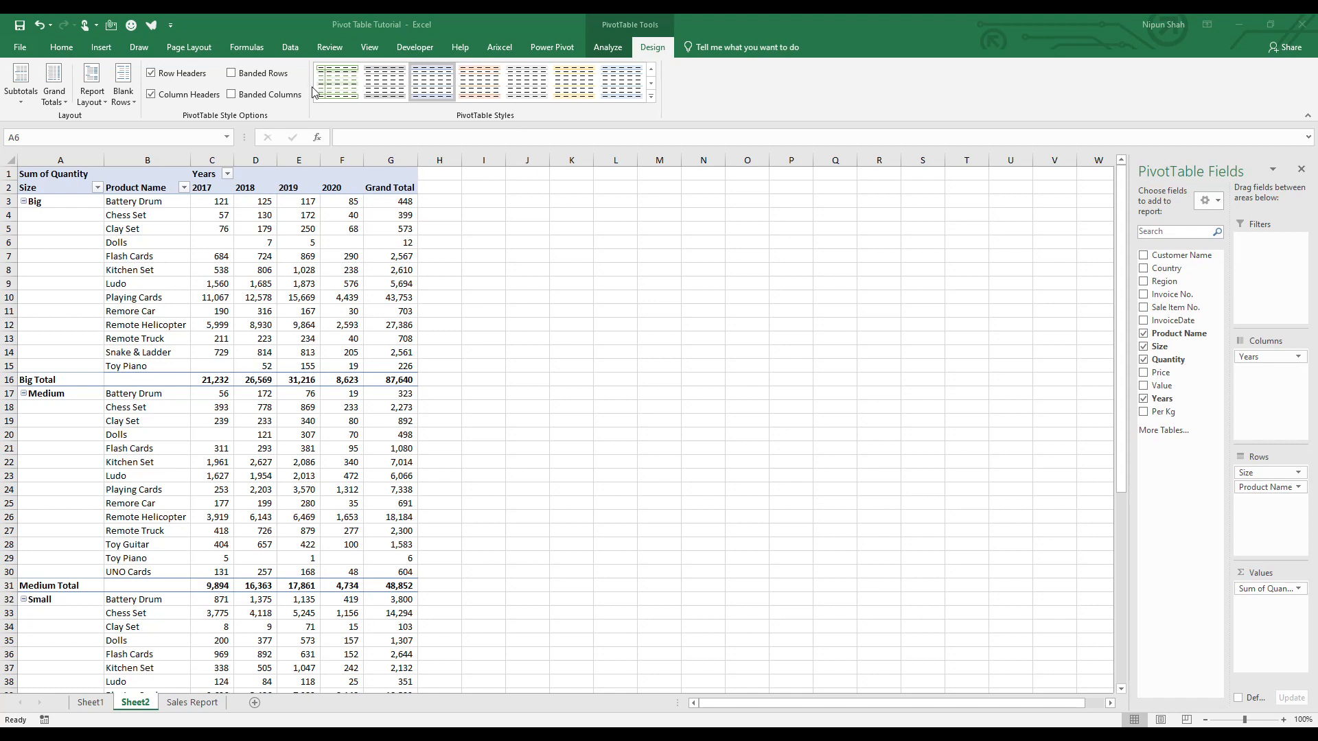
left_click(652, 97)
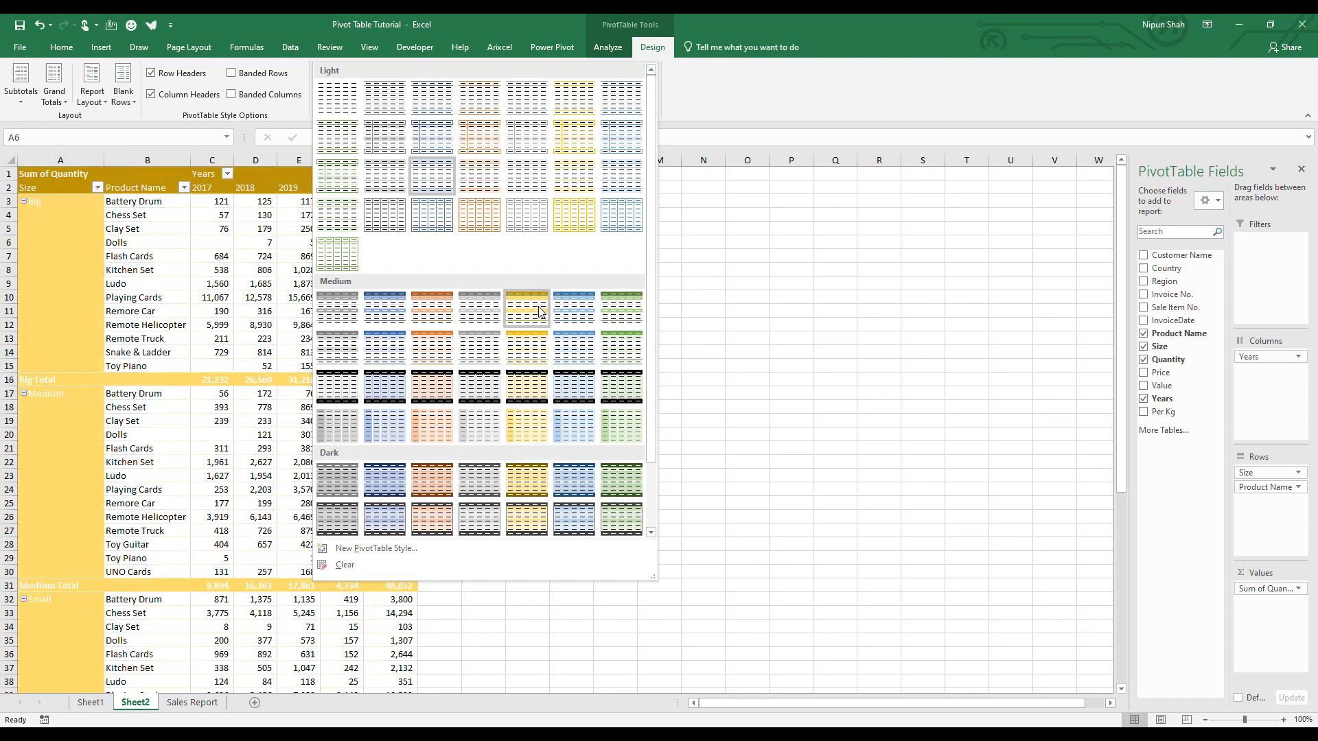
left_click(394, 312)
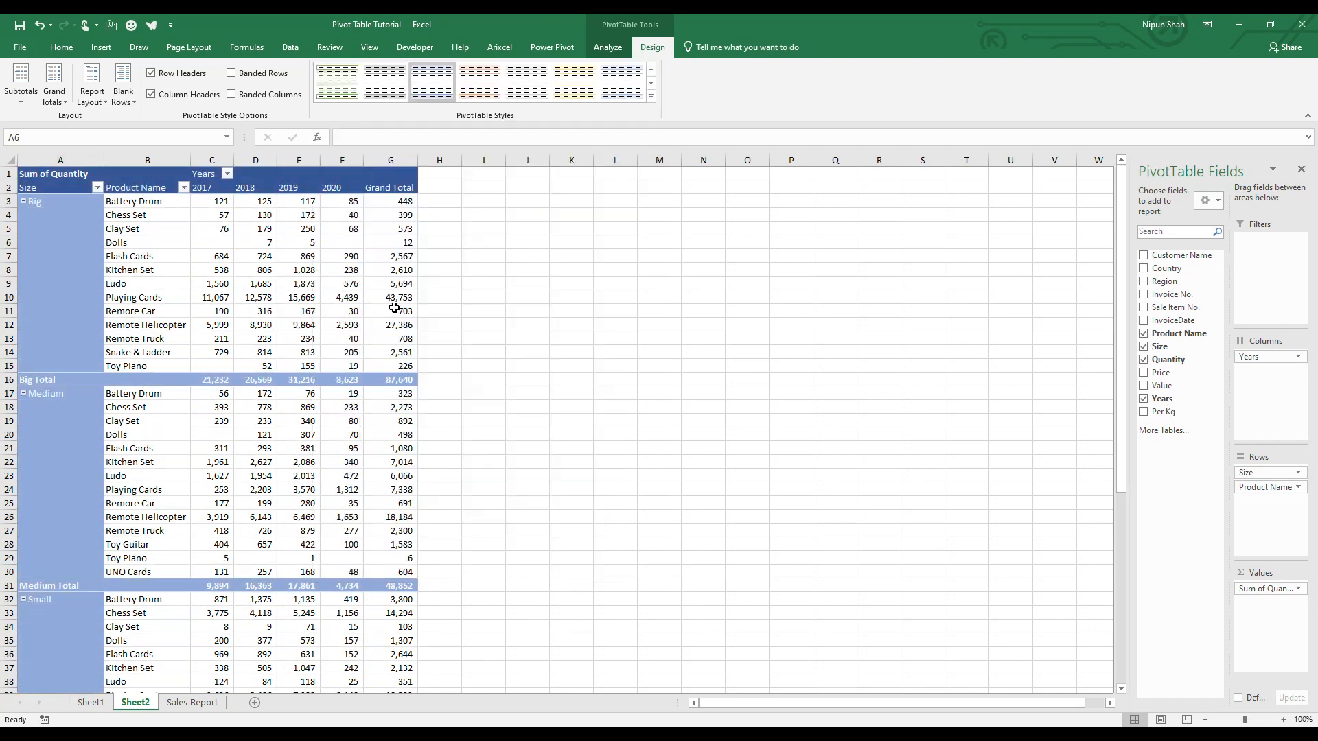
left_click(185, 310)
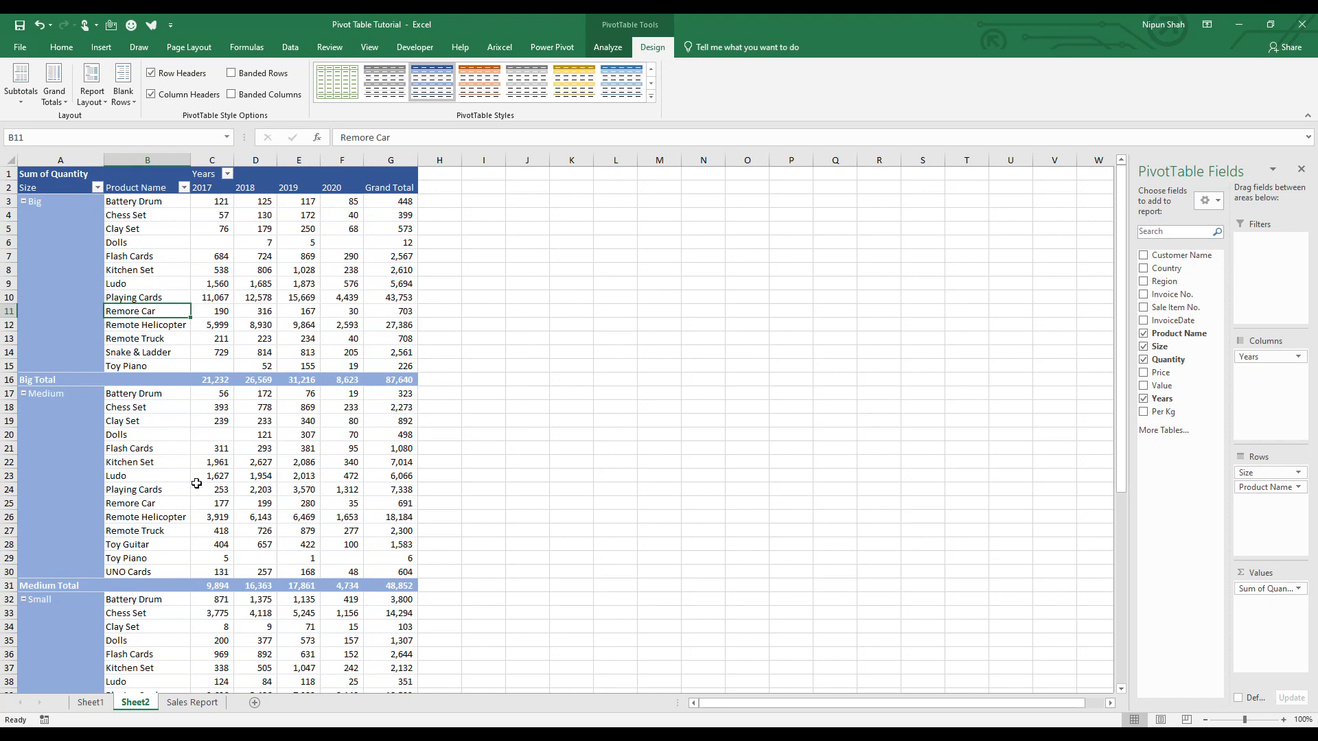
scroll(195, 471, "down", 8)
scroll(196, 475, "up", 8)
Step: Select the Playing Cards rows in all size groups at once and fill them with yellow
left_click(108, 297)
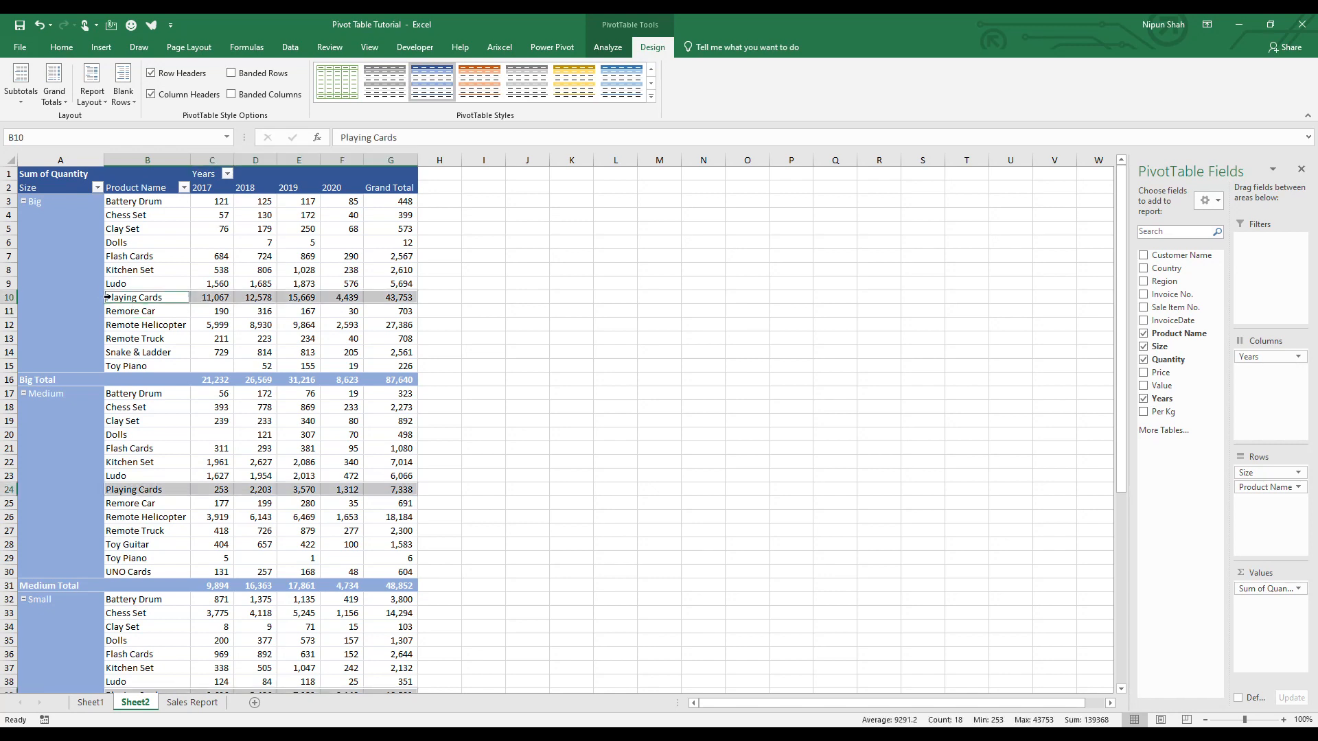
scroll(128, 501, "down", 3)
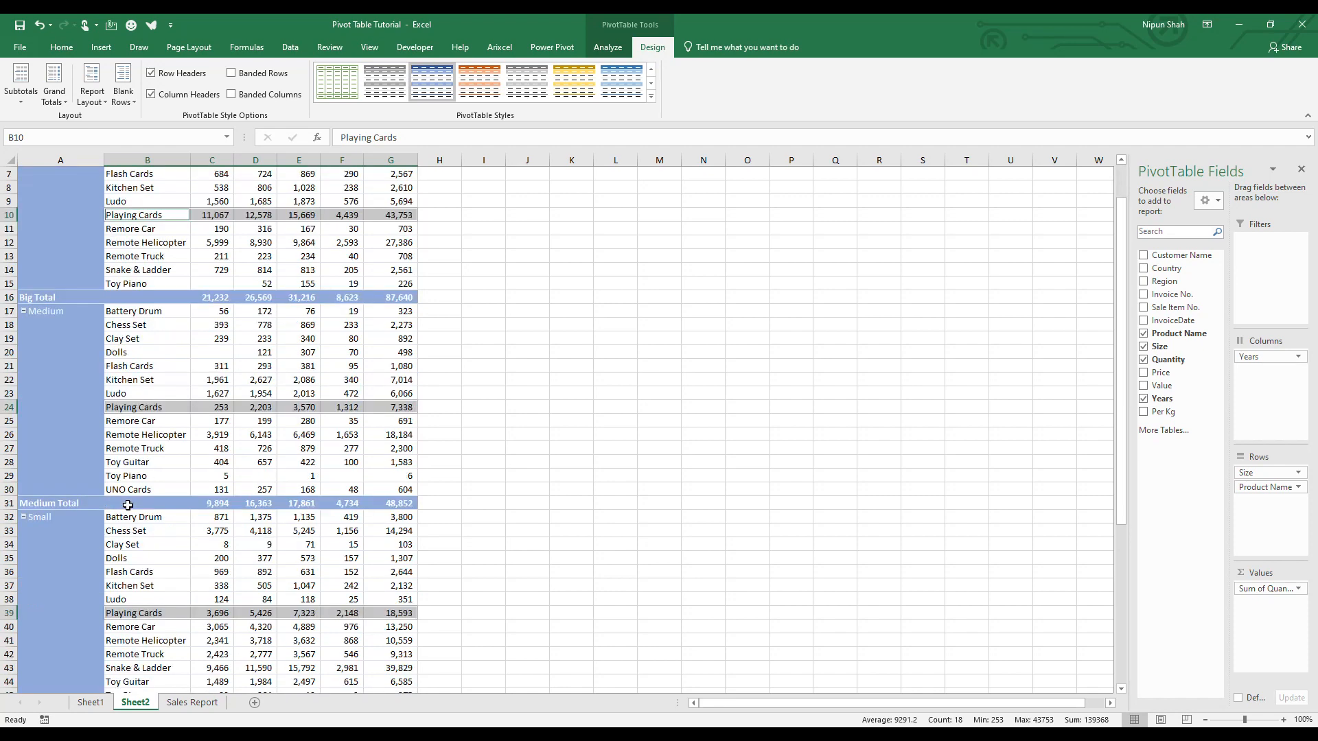
scroll(138, 611, "up", 3)
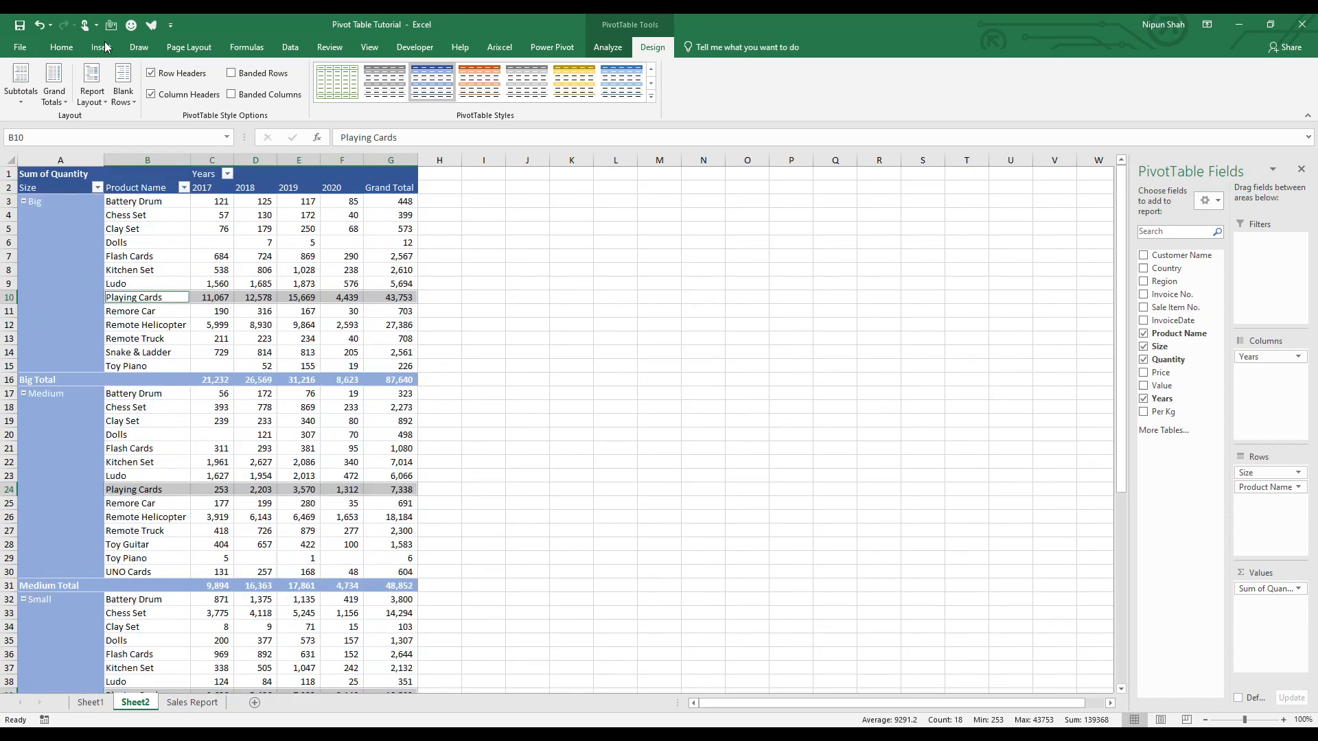
left_click(61, 46)
left_click(209, 94)
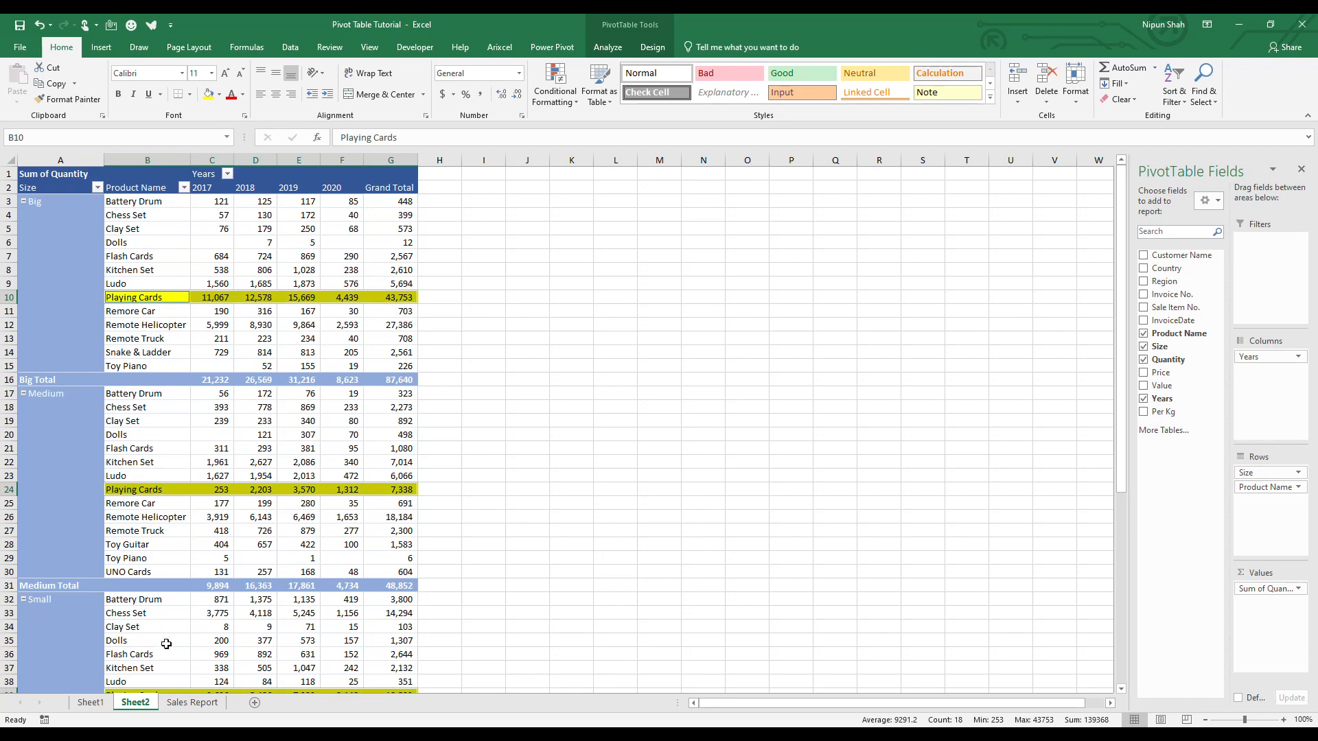
Step: Select every Snake & Ladder row across the size groups and fill them with yellow
scroll(159, 620, "down", 4)
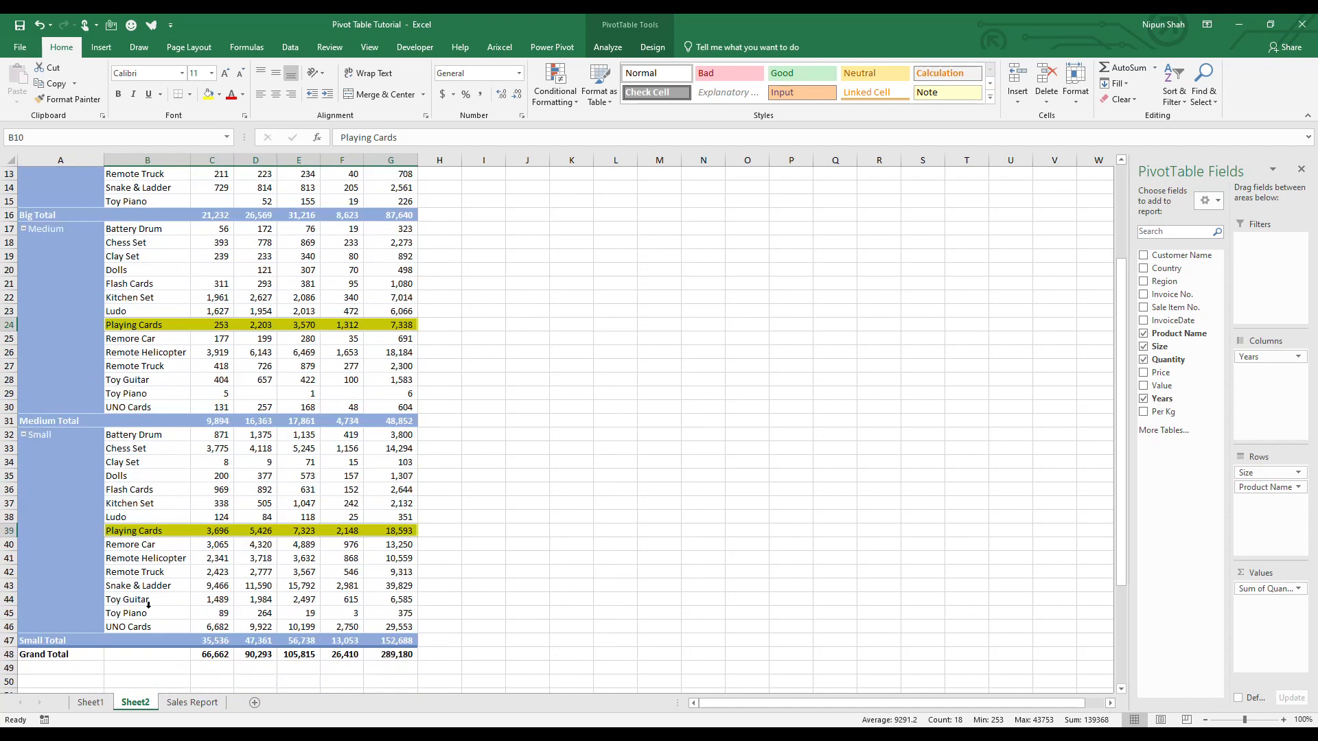
left_click(102, 584)
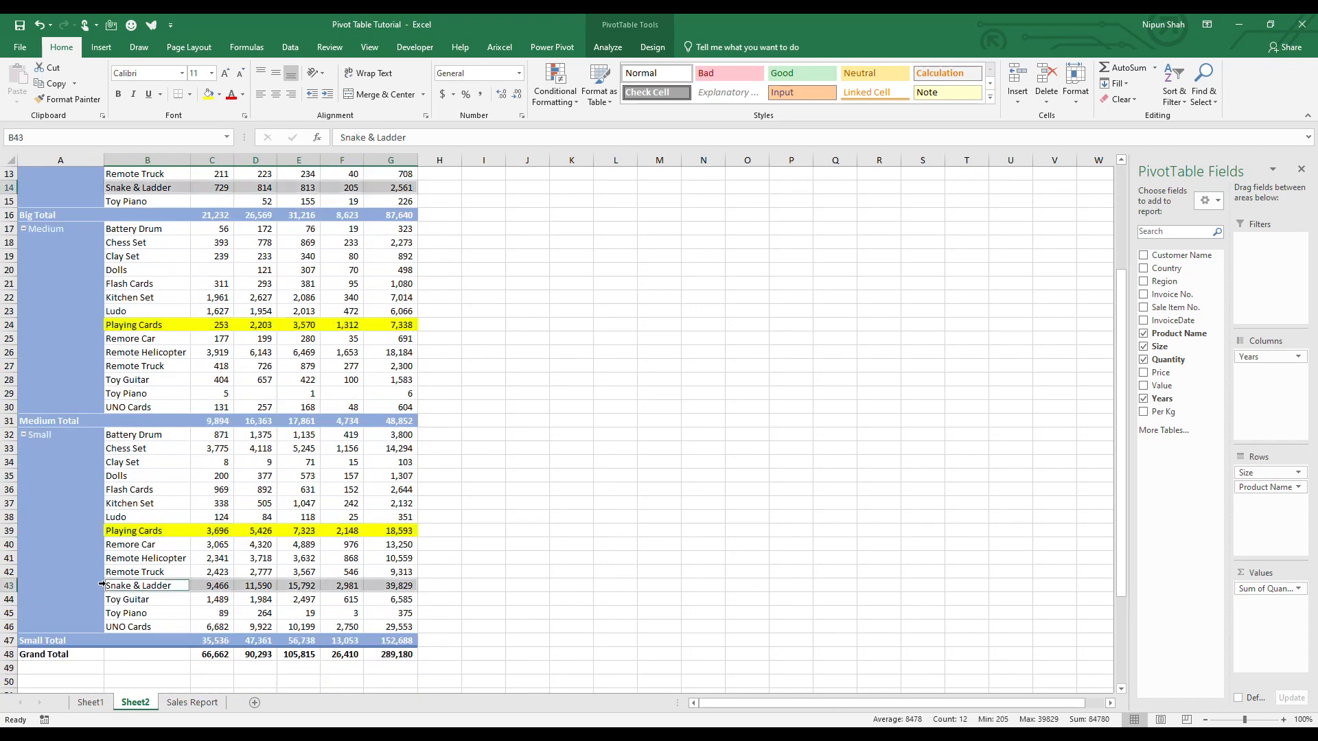
scroll(108, 374, "up", 3)
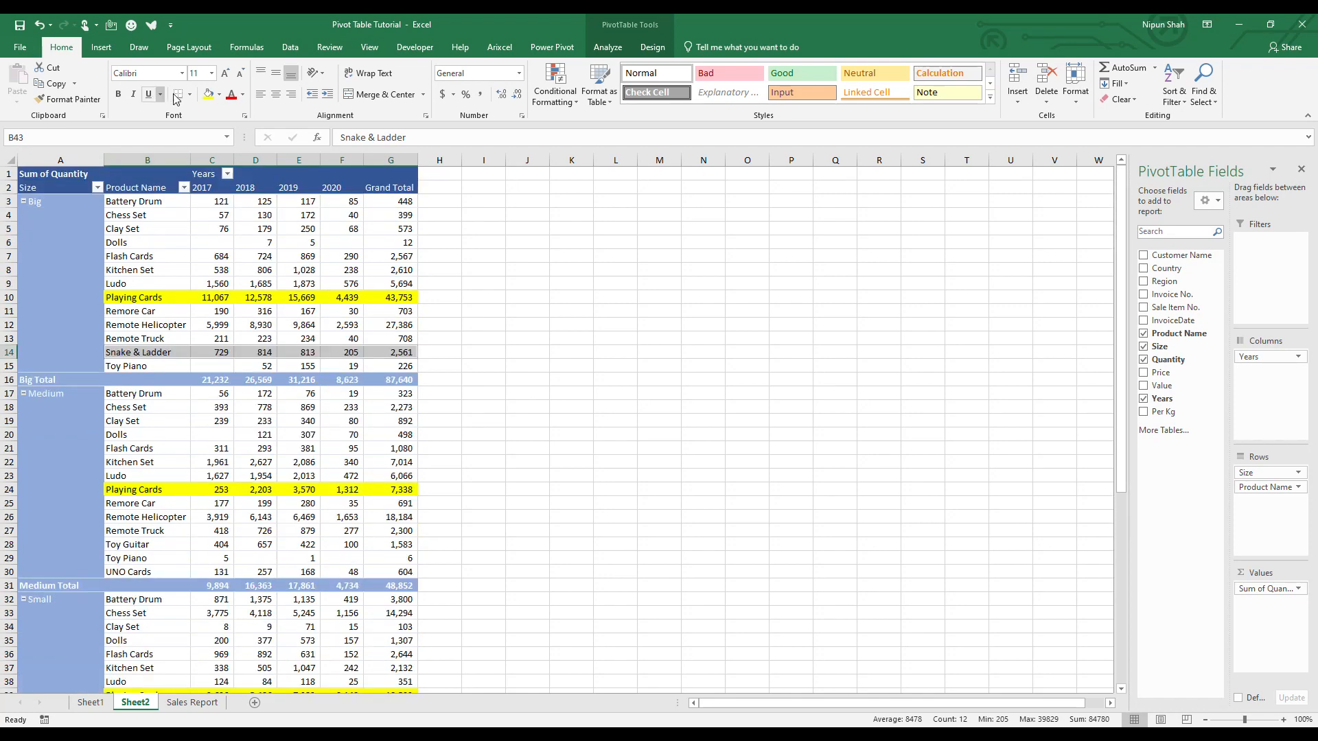
left_click(209, 94)
scroll(191, 302, "up", 8)
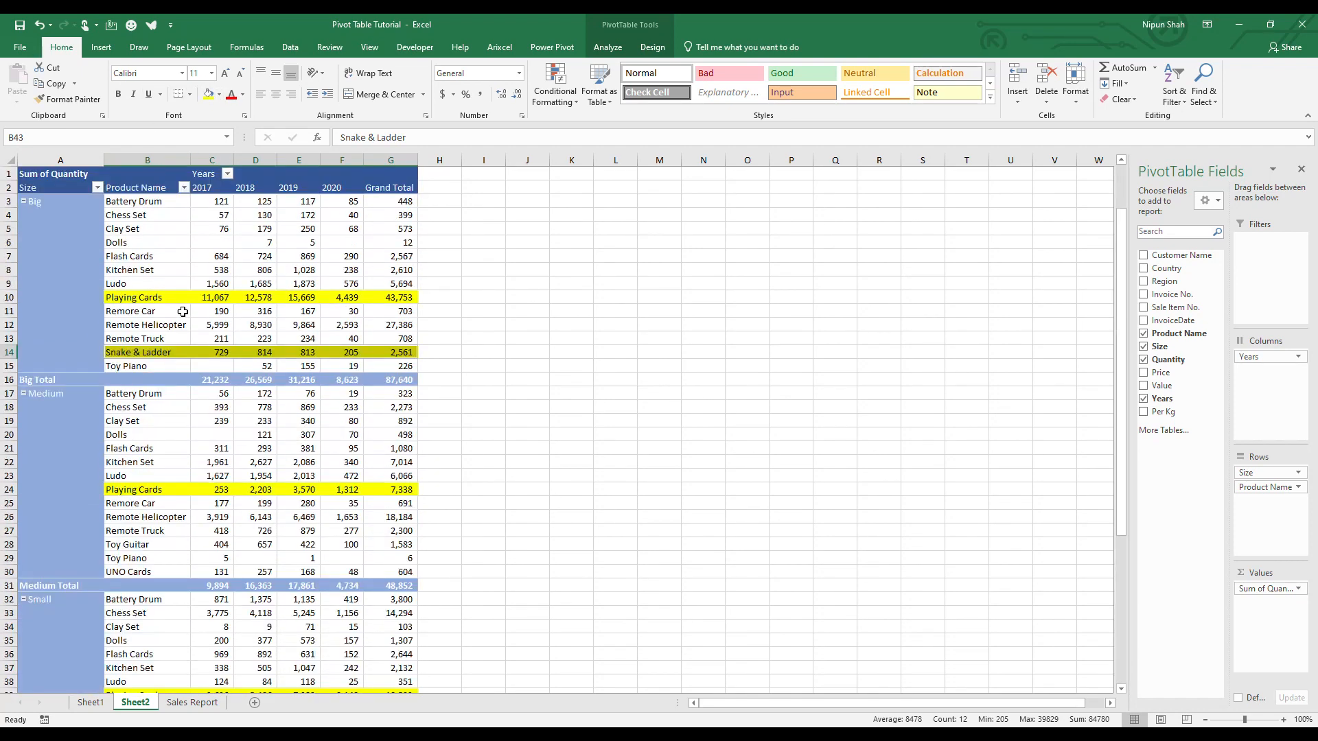
Step: Select the Flash Cards rows across all size groups and fill them with the lightest orange theme color
left_click(199, 245)
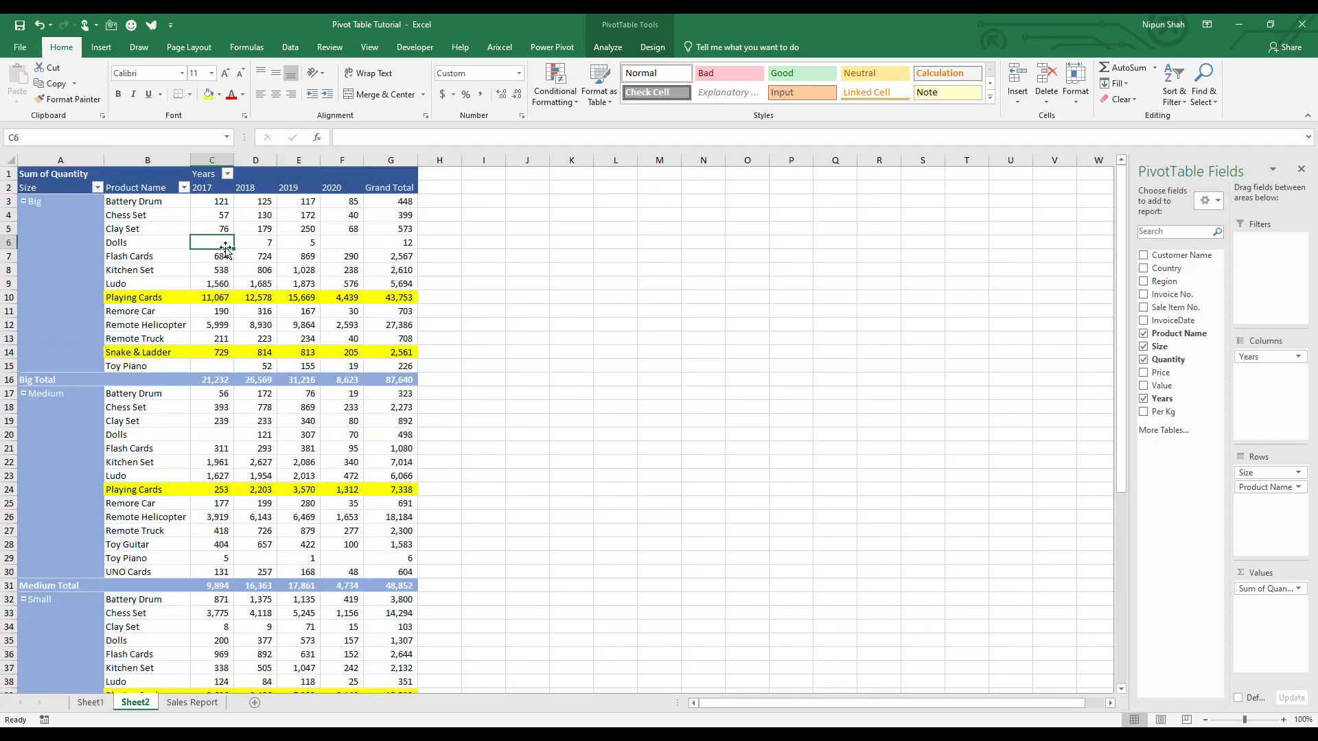
left_click(102, 256)
left_click(218, 94)
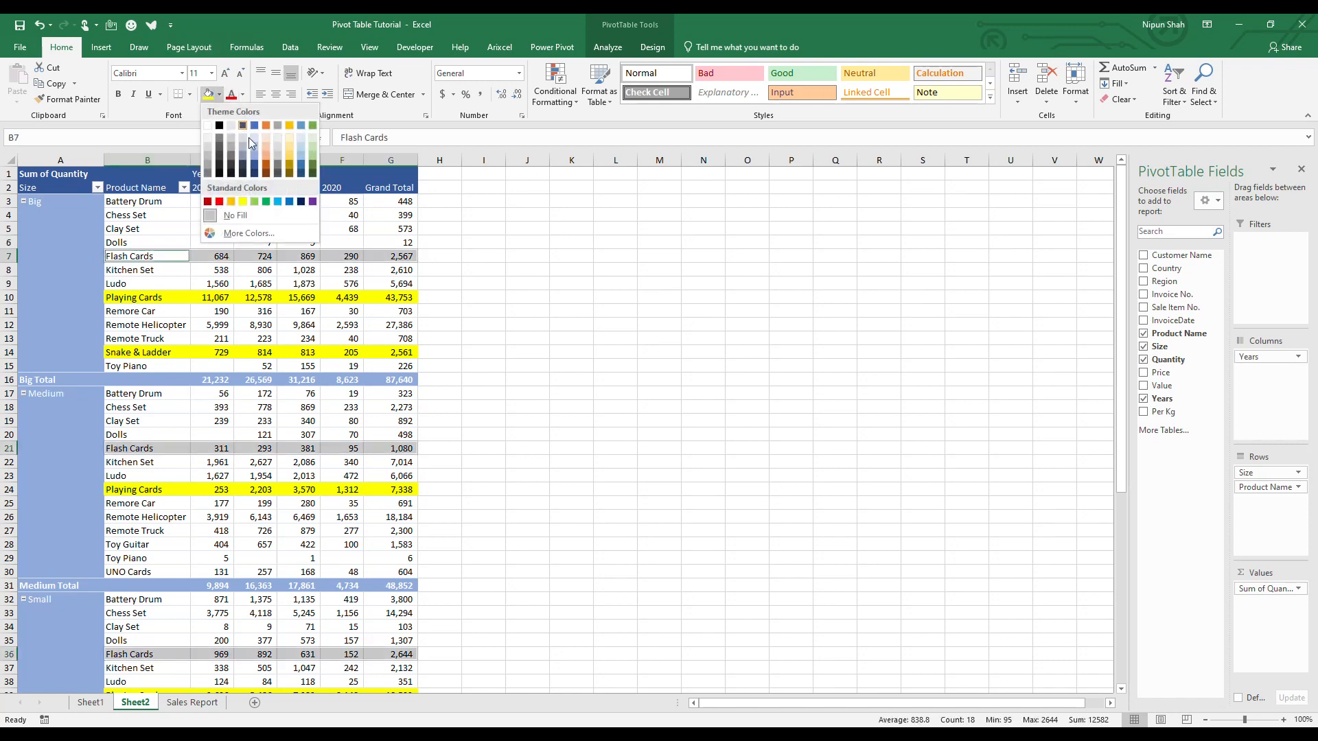
left_click(266, 134)
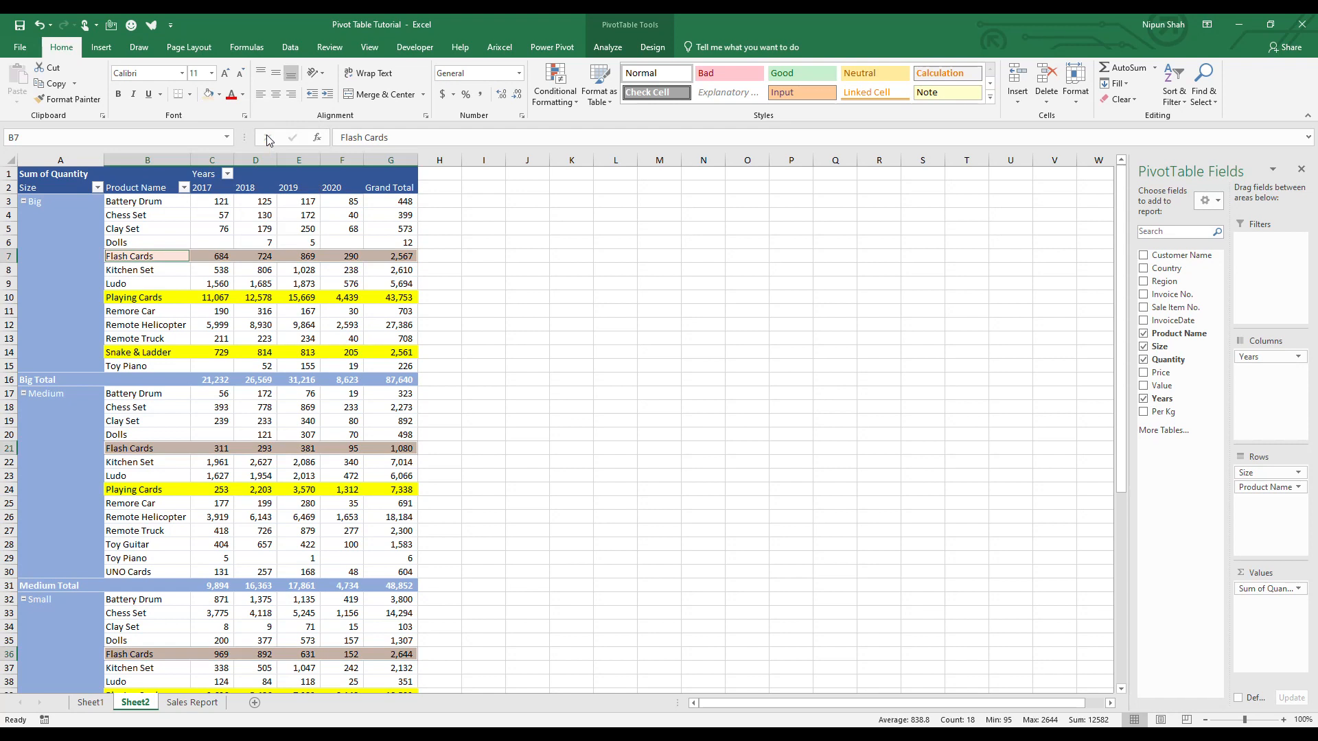
left_click(255, 366)
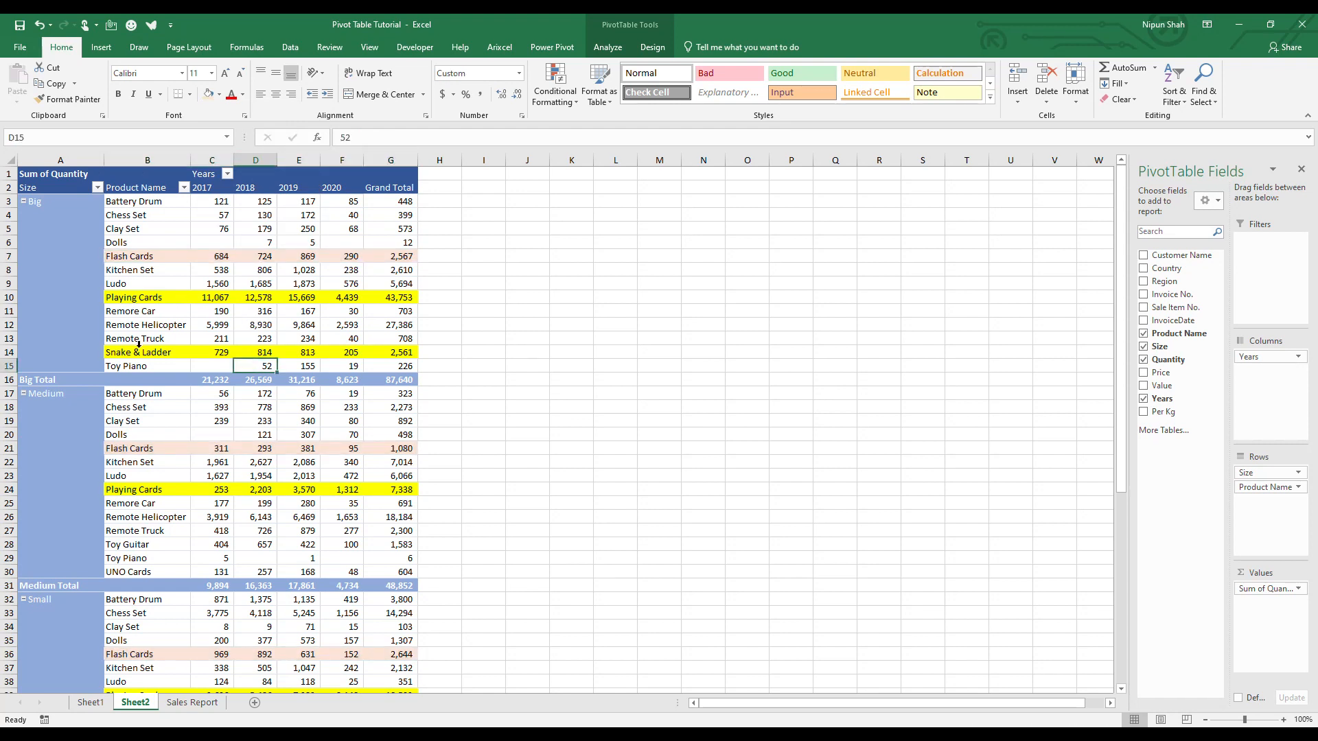
Step: Examine the 2018, 2019 and 2020 columns and the highlighted product rows down to the grand total
left_click(104, 257)
left_click(168, 283)
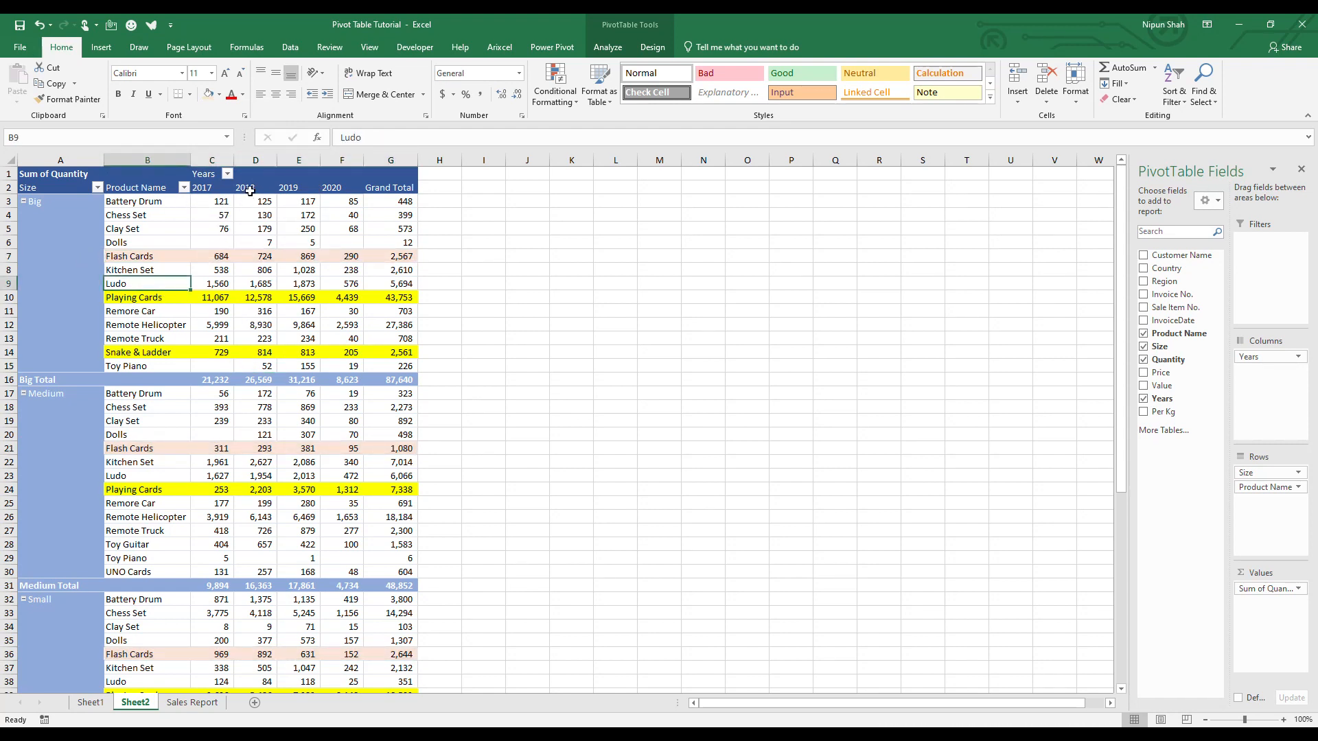
left_click(254, 178)
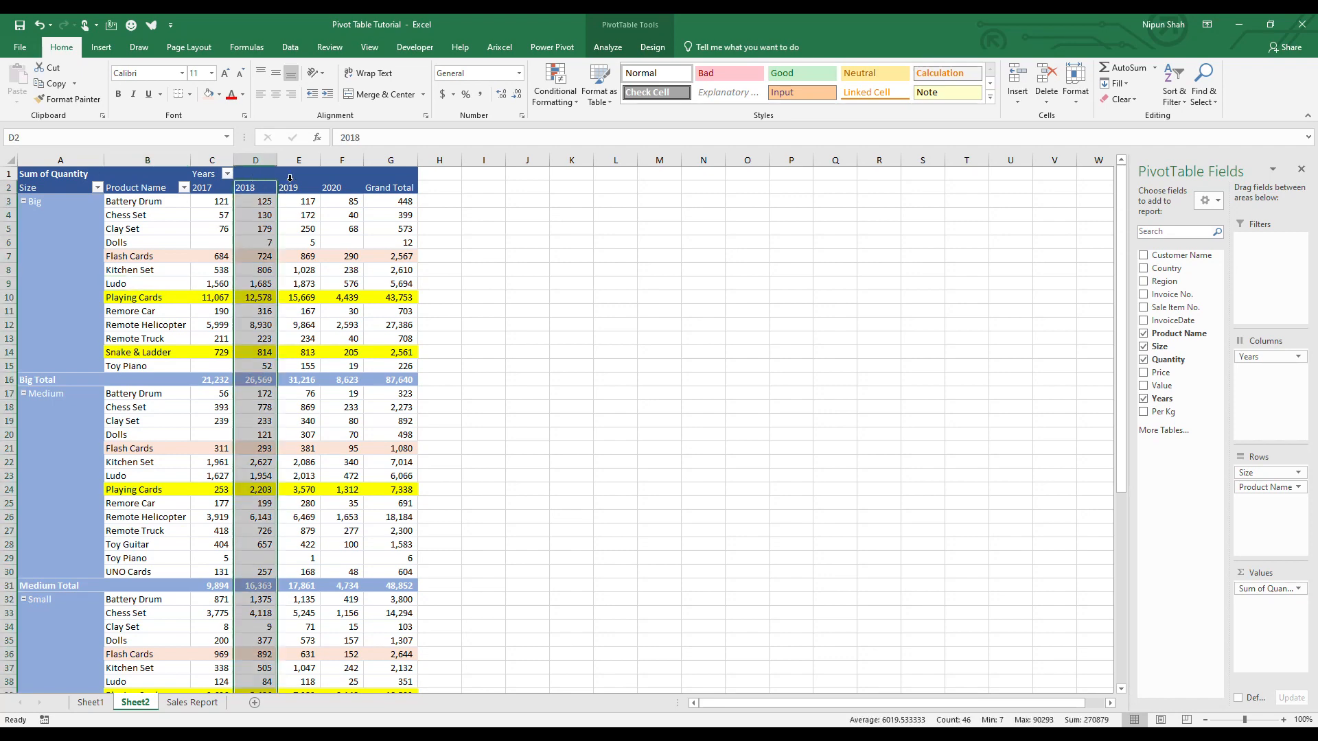
left_click(289, 180)
left_click(339, 180)
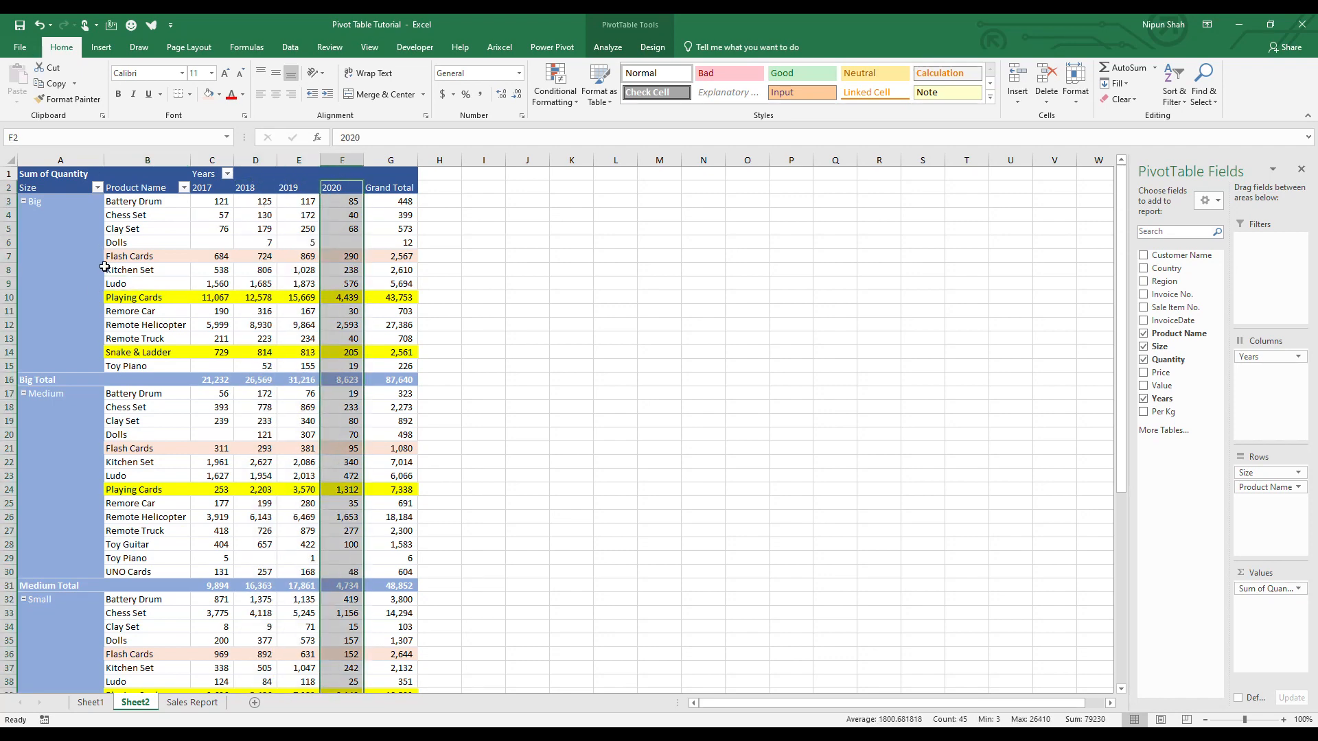
scroll(305, 348, "down", 2)
scroll(305, 348, "down", 4)
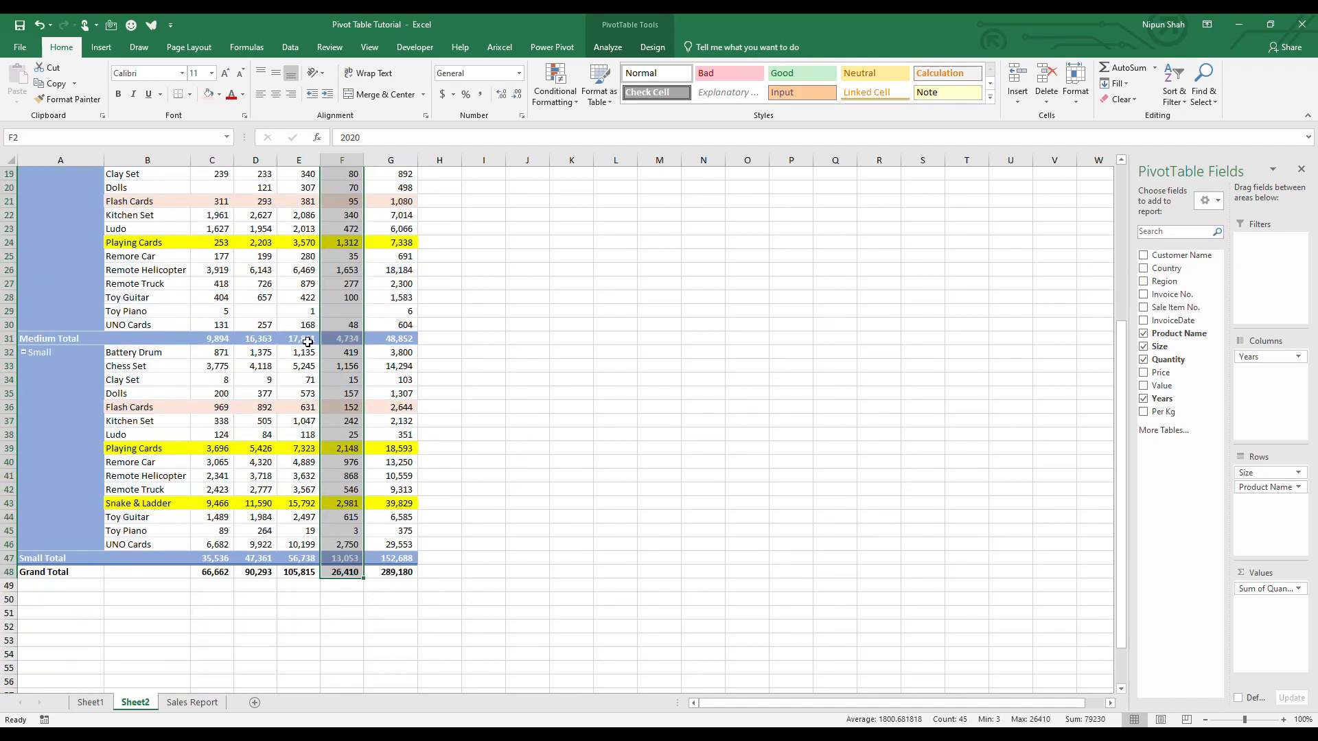
scroll(308, 418, "up", 6)
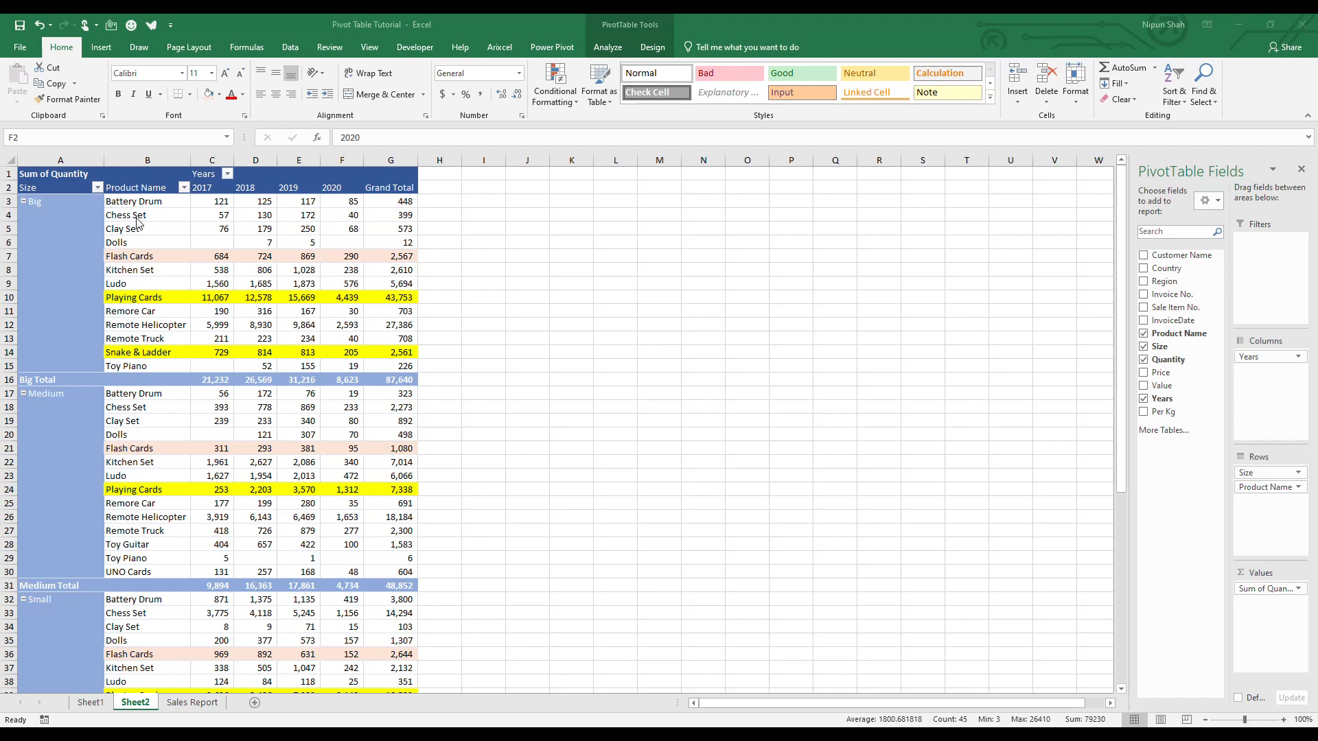
Step: Sort the products within each size group by Grand Total from smallest to largest
left_click(378, 227)
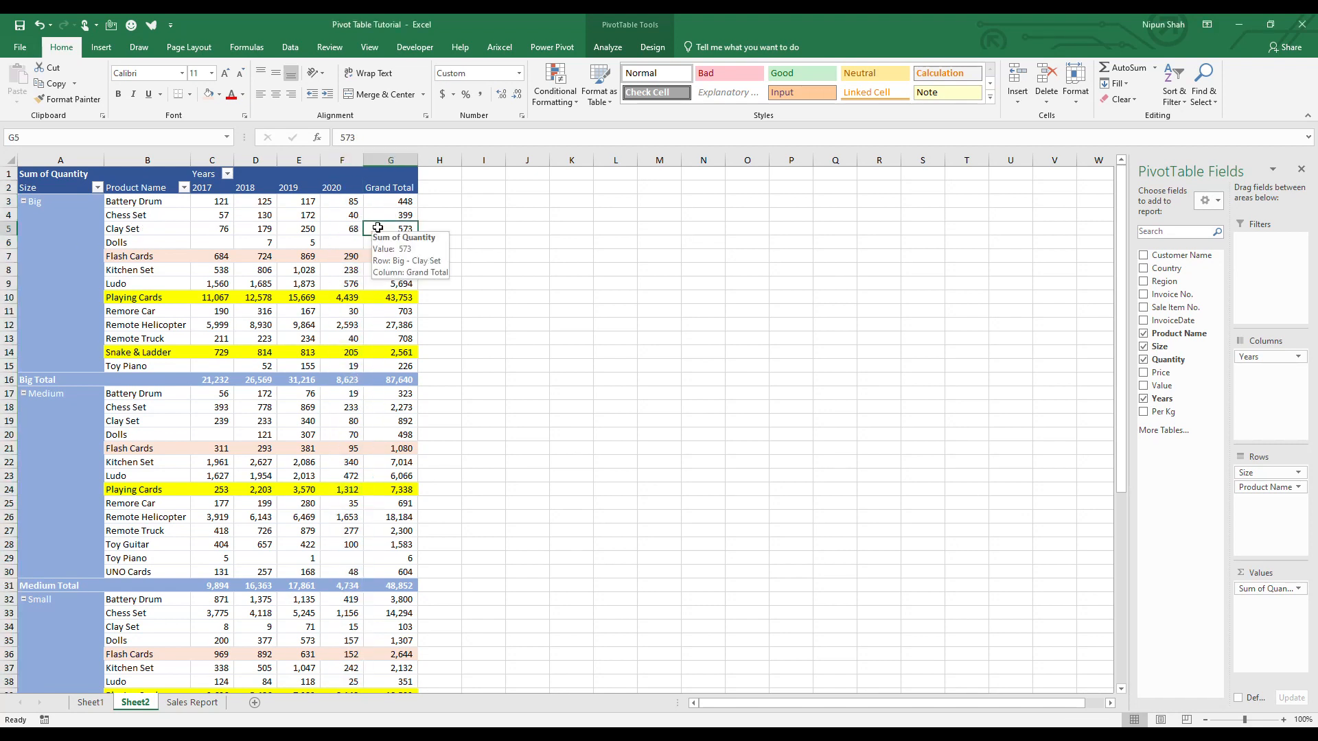
left_click(401, 201)
right_click(401, 201)
mouse_move(508, 281)
left_click(574, 281)
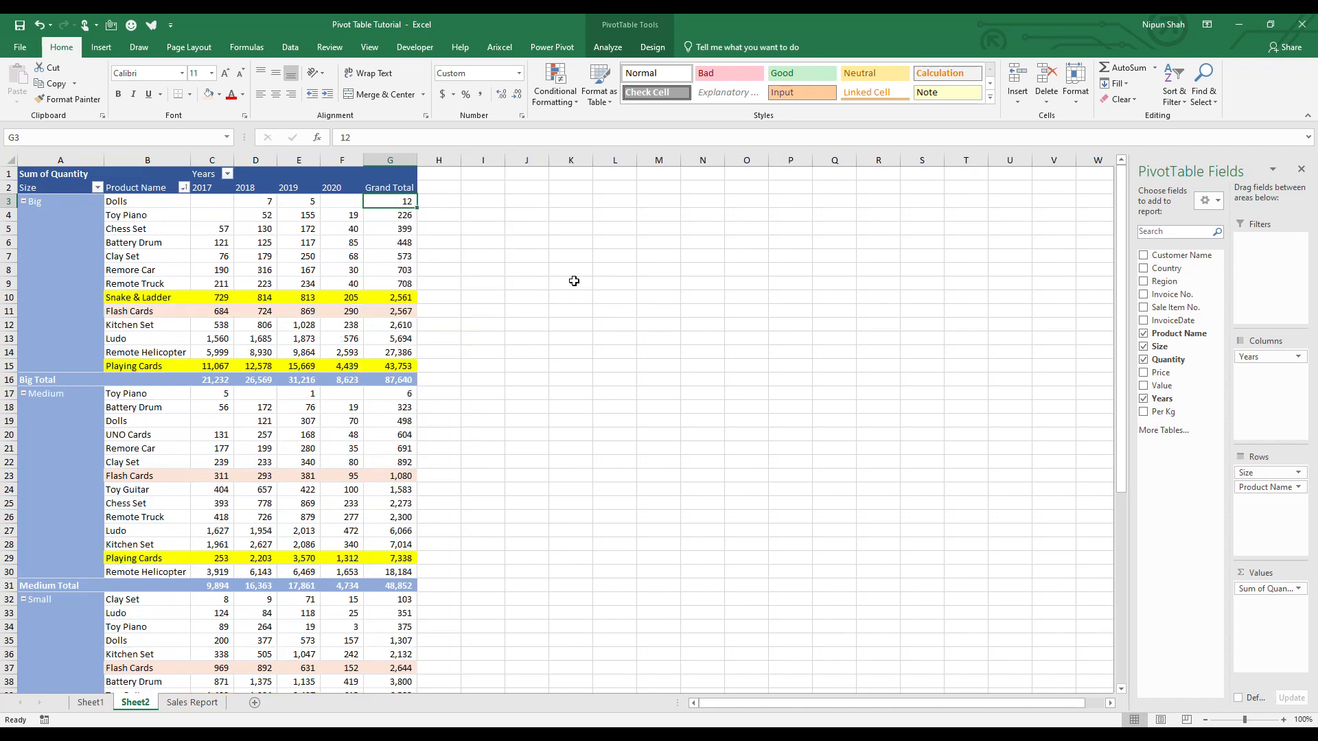
Step: Sort the products within each size group by Grand Total from largest to smallest
right_click(405, 202)
mouse_move(529, 278)
left_click(599, 300)
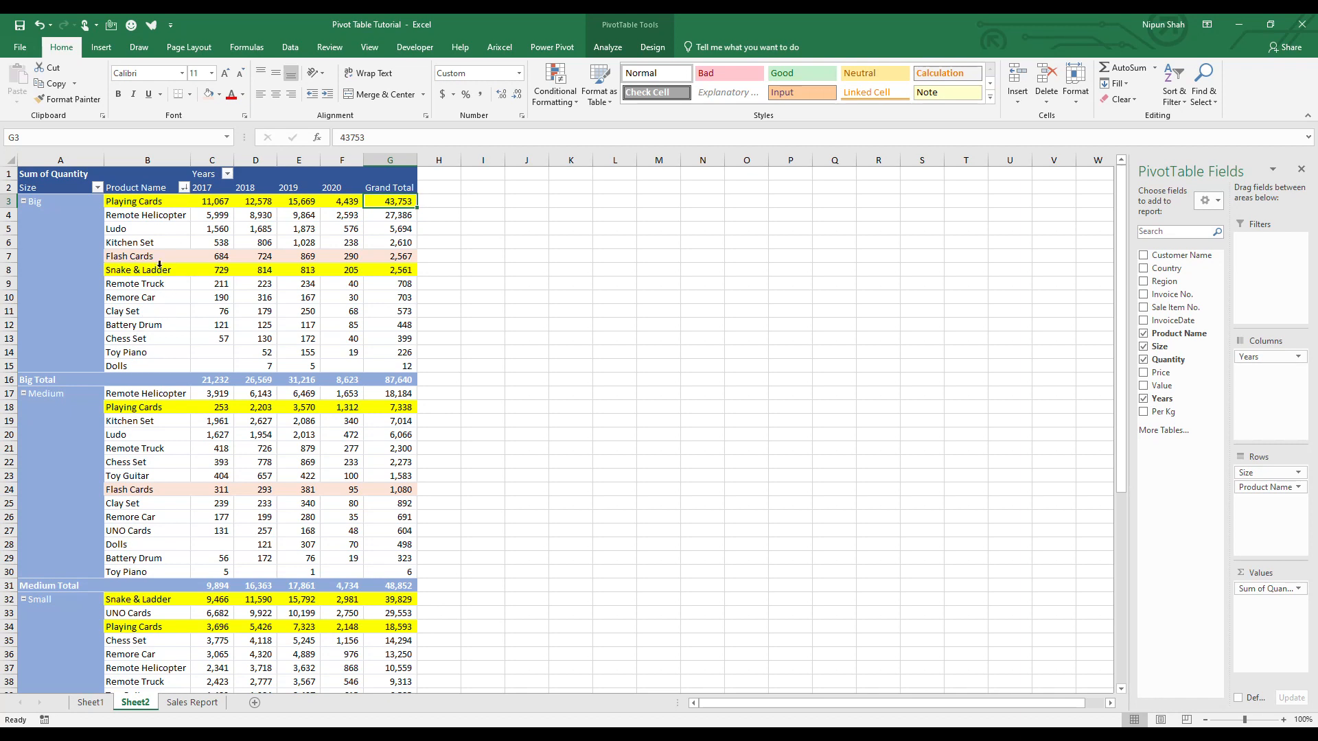
Step: Examine where the highlighted Playing Cards and Snake & Ladder rows fall in each size group of the sorted table
left_click(128, 201)
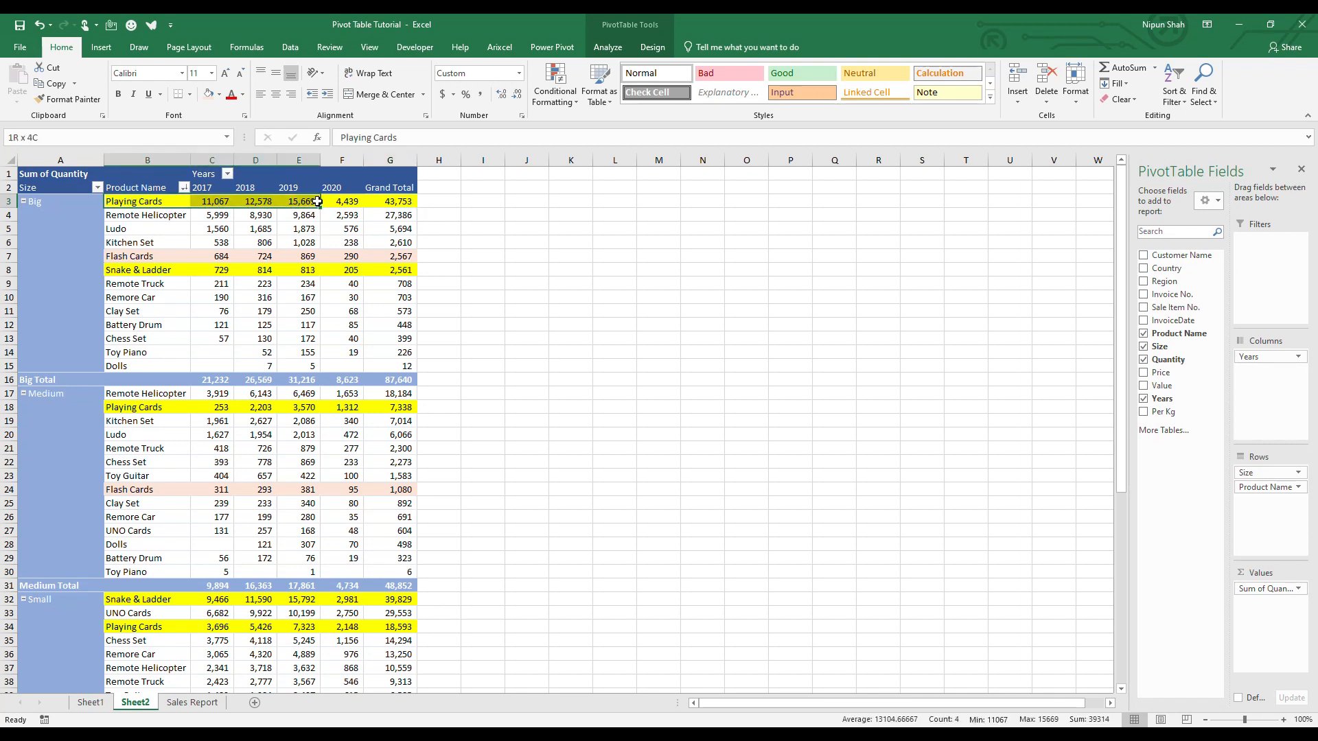
left_click(173, 264)
left_click(173, 266)
left_click(170, 409)
left_click(170, 602)
left_click(172, 626)
left_click(183, 483)
left_click(156, 400)
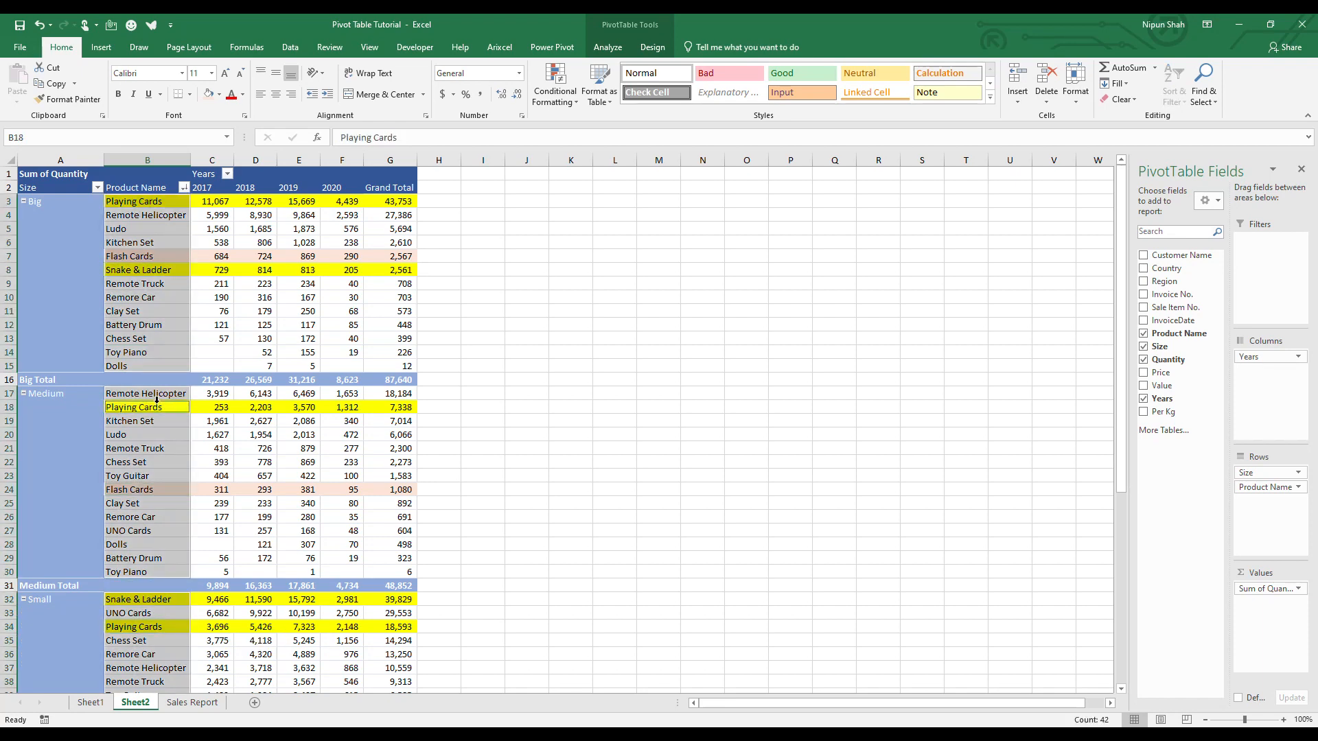
left_click(108, 409)
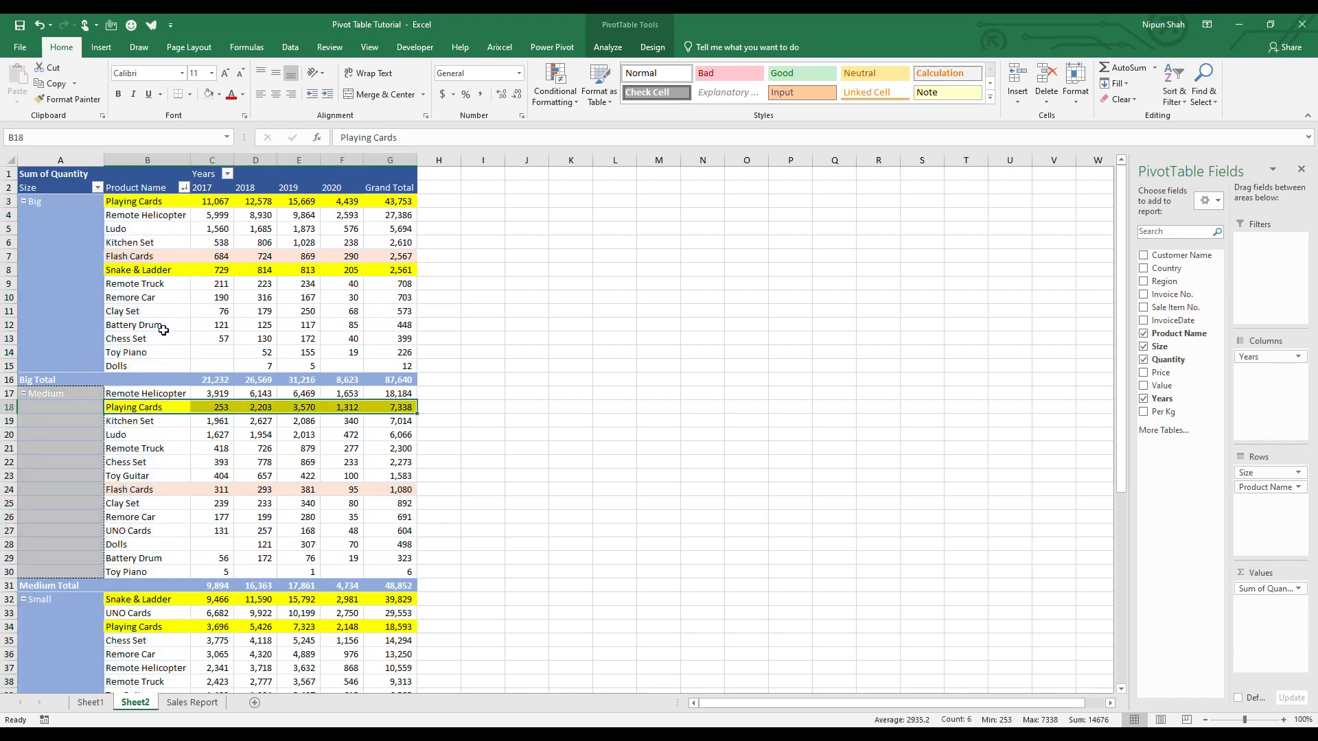
left_click(154, 450)
left_click(173, 317)
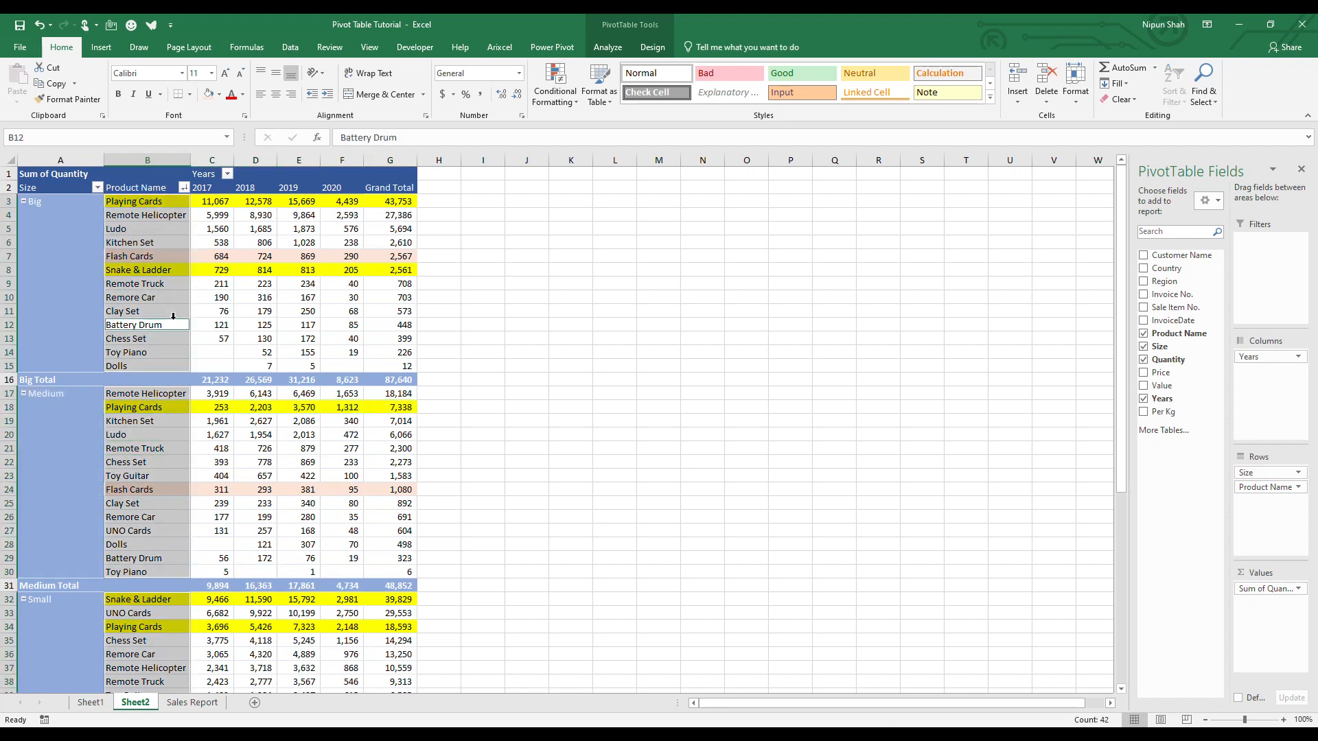
left_click(164, 214)
Step: Review the value filters available for Product Name, including Top 10, without applying one
left_click(183, 187)
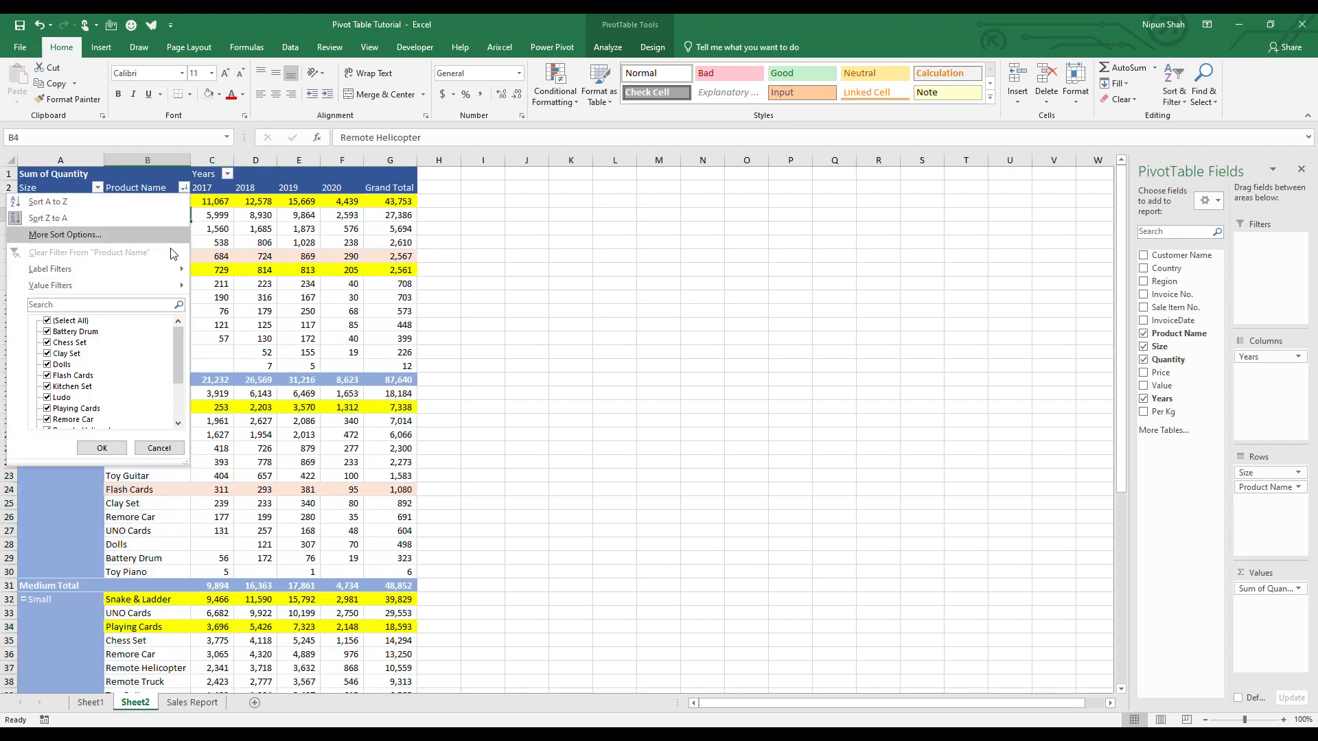
mouse_move(167, 287)
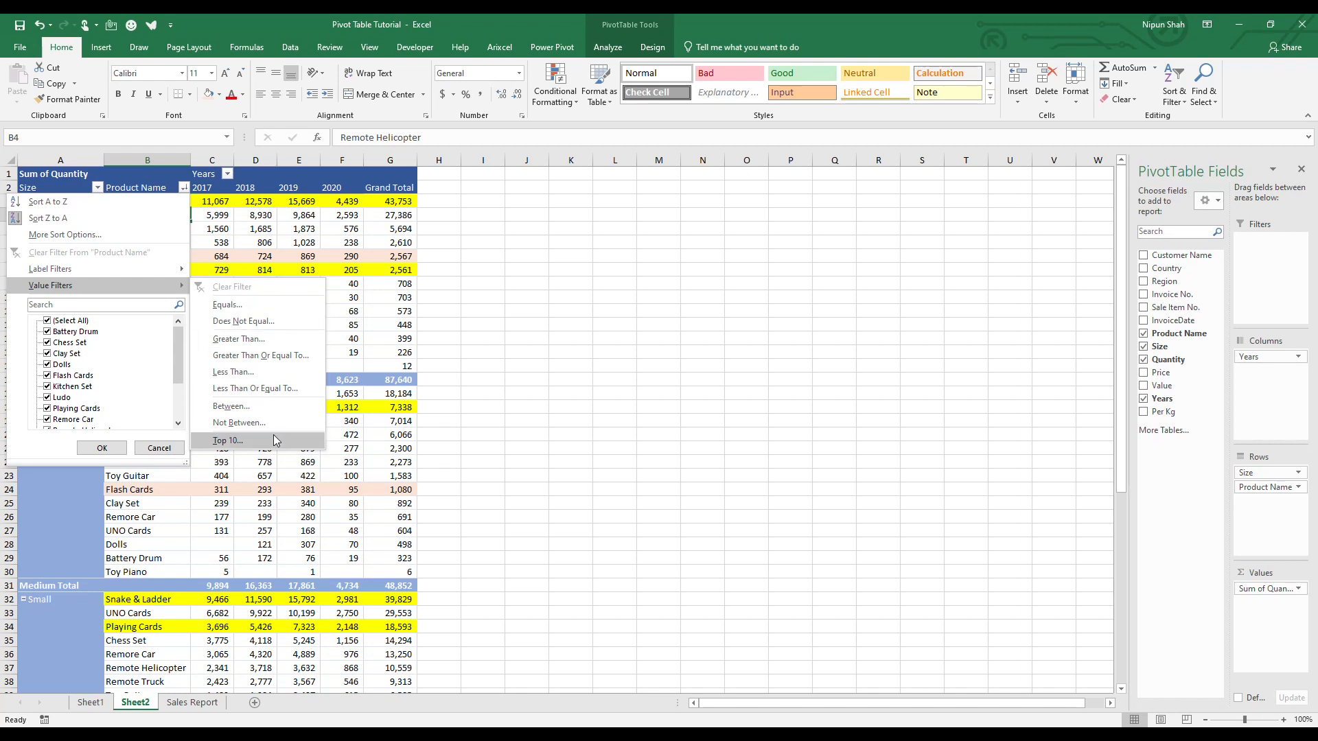
left_click(462, 267)
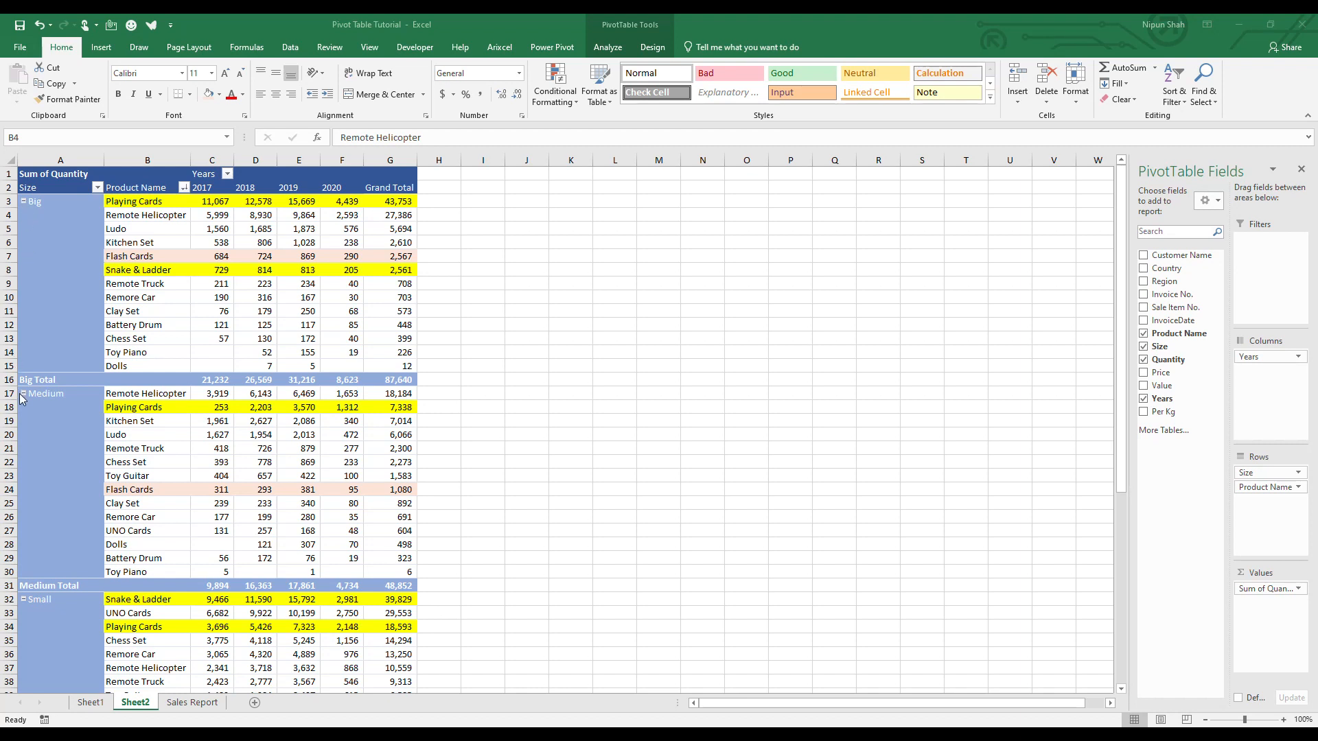
Step: Collapse the Big, Medium and Small groups one by one so each shows only its totals
left_click(23, 201)
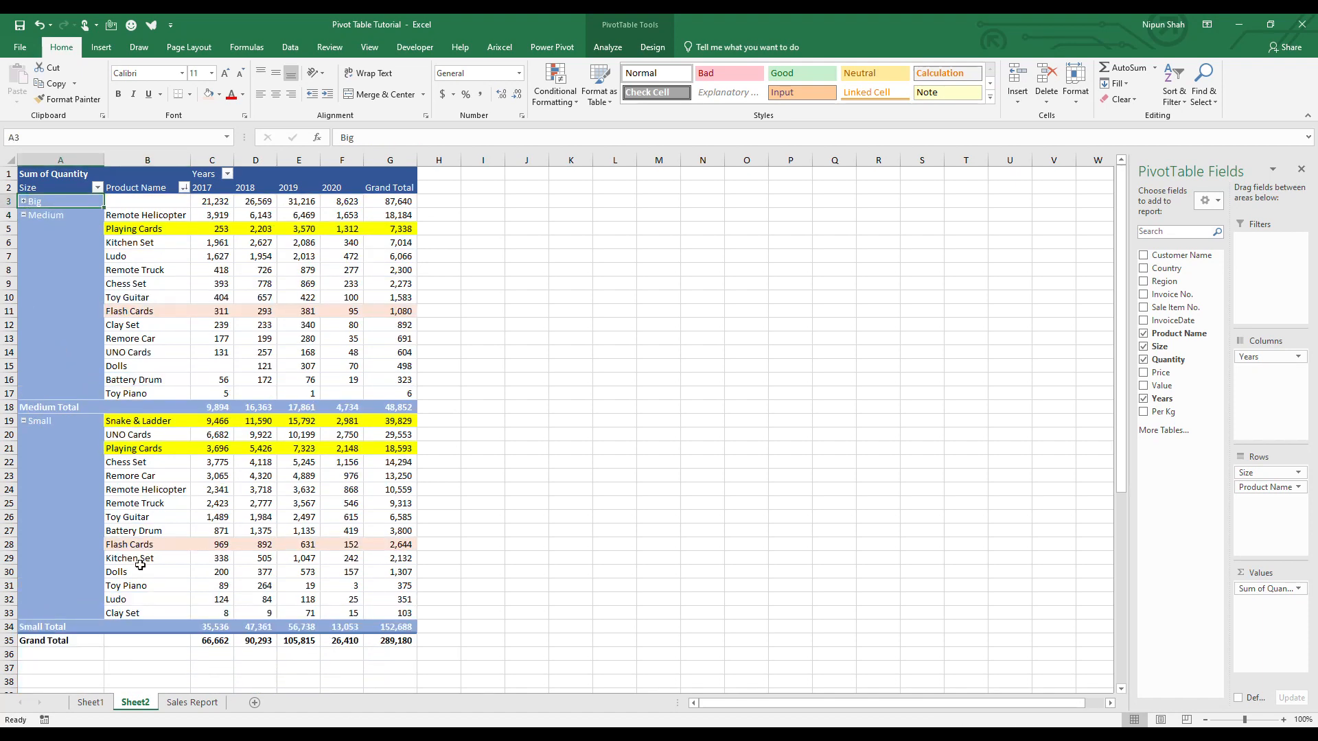
mouse_move(223, 201)
left_mouse_down()
mouse_move(390, 201)
mouse_move(240, 201)
left_mouse_up()
left_click(41, 201)
left_click(21, 216)
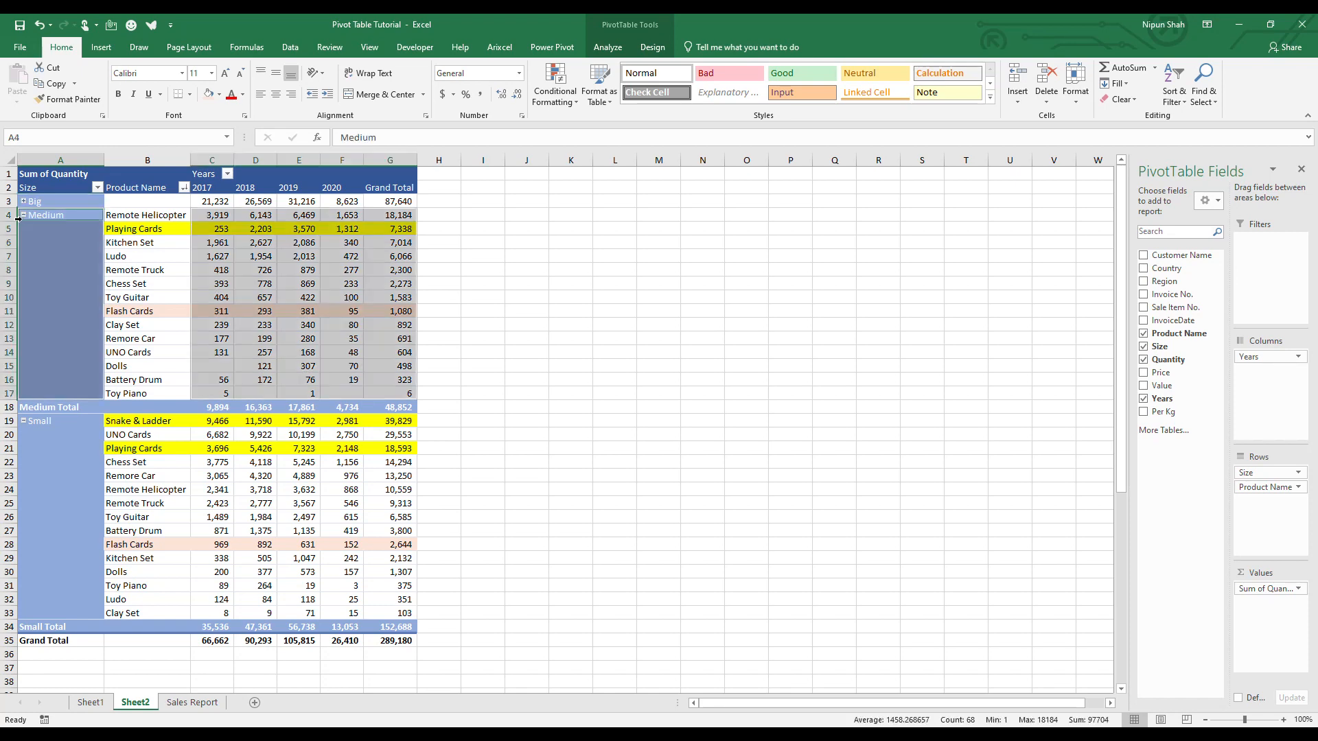
left_click(23, 215)
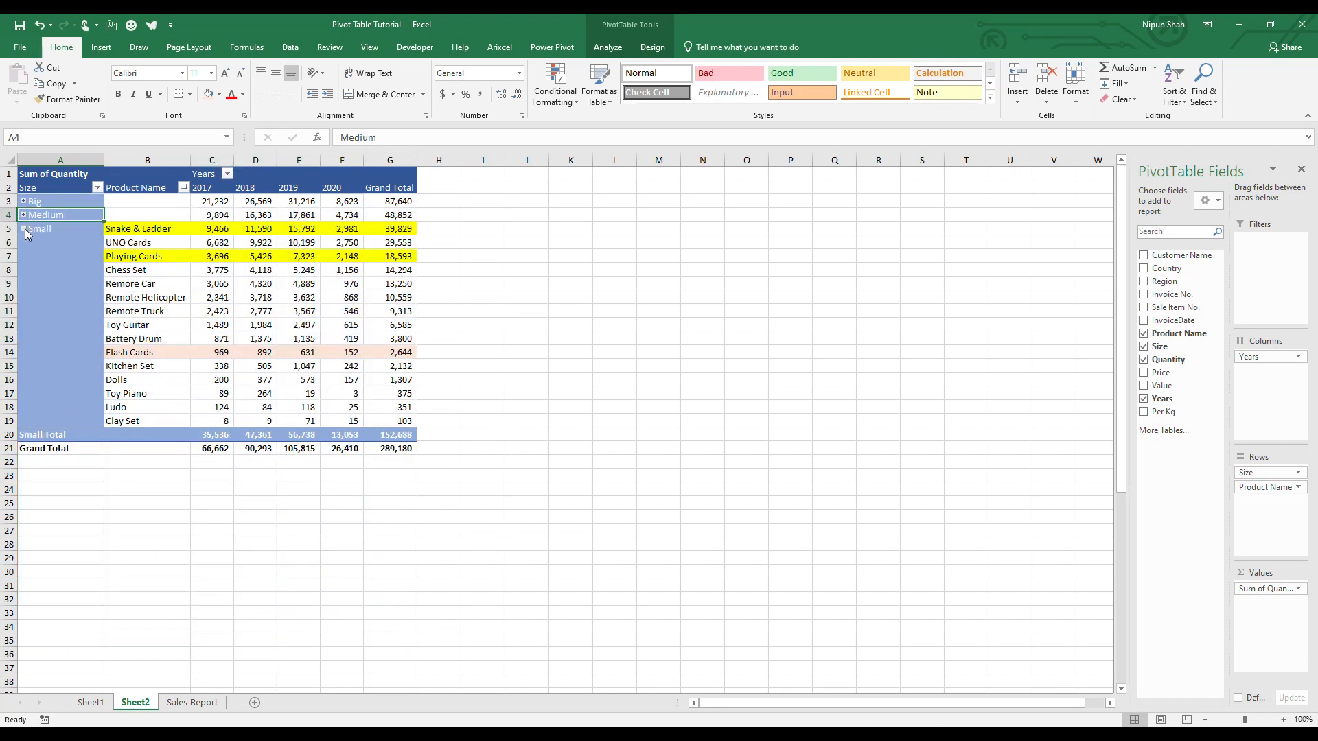
left_click(24, 229)
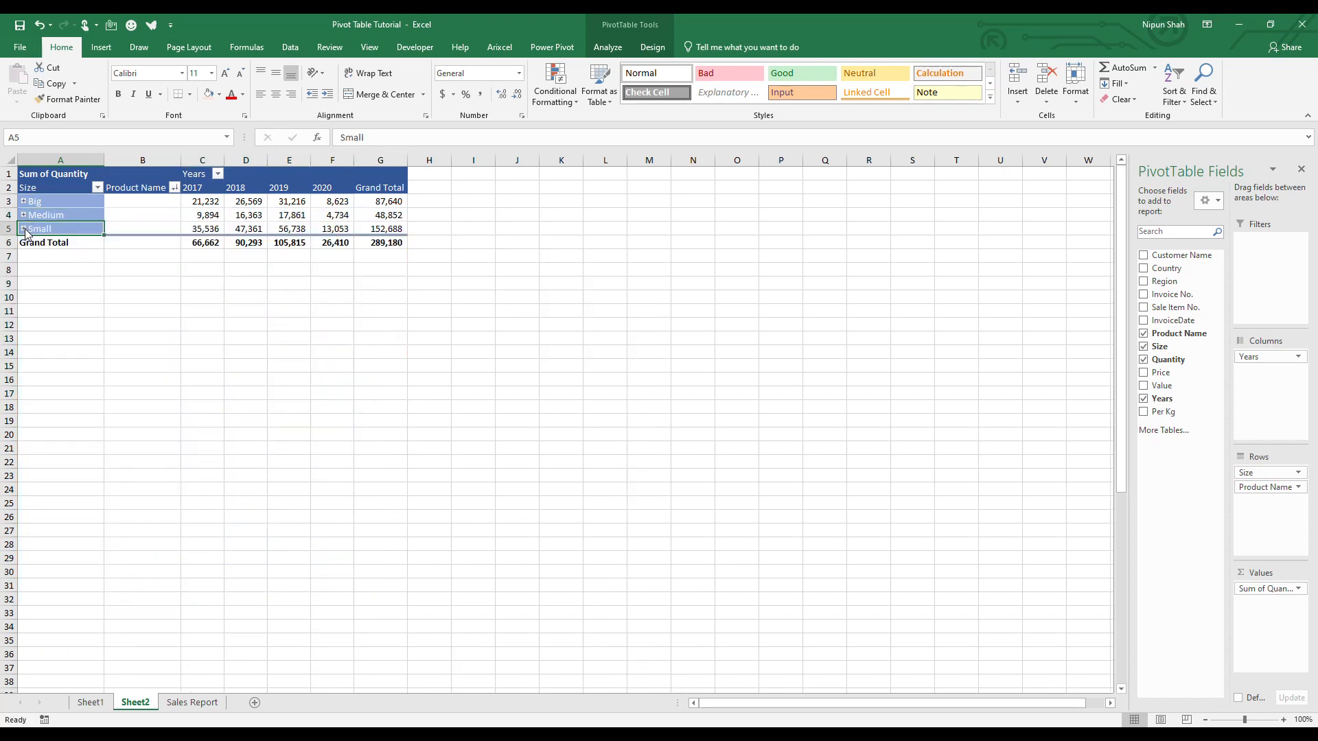
Step: Expand the entire Size field to show the products of every group and review the expanded table
right_click(93, 215)
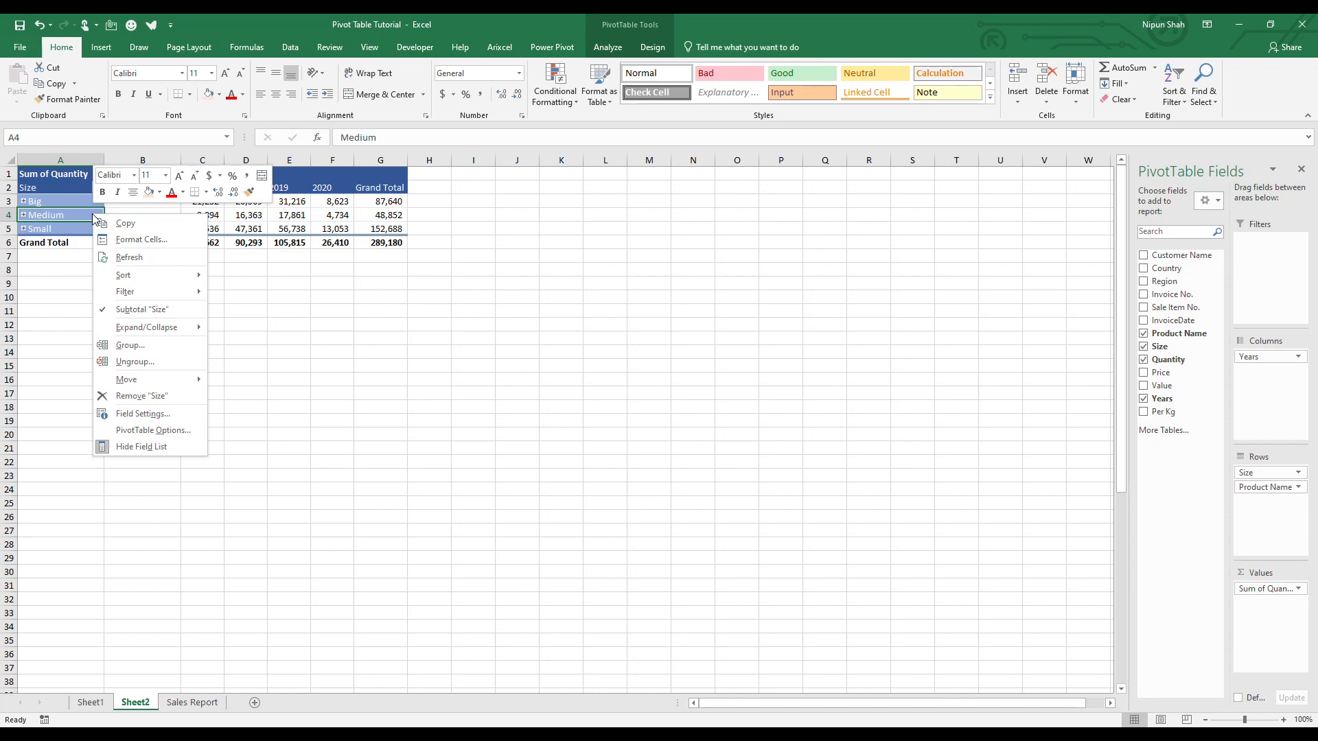
mouse_move(164, 330)
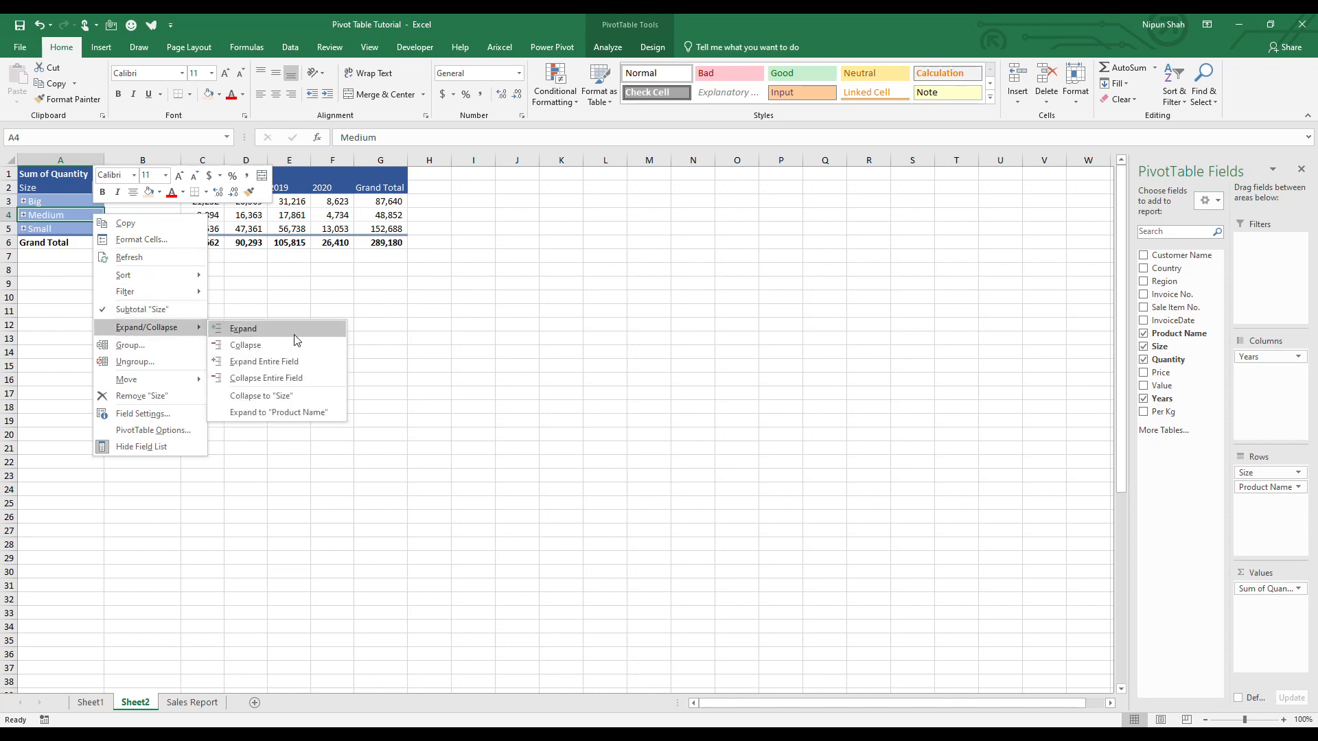
left_click(291, 361)
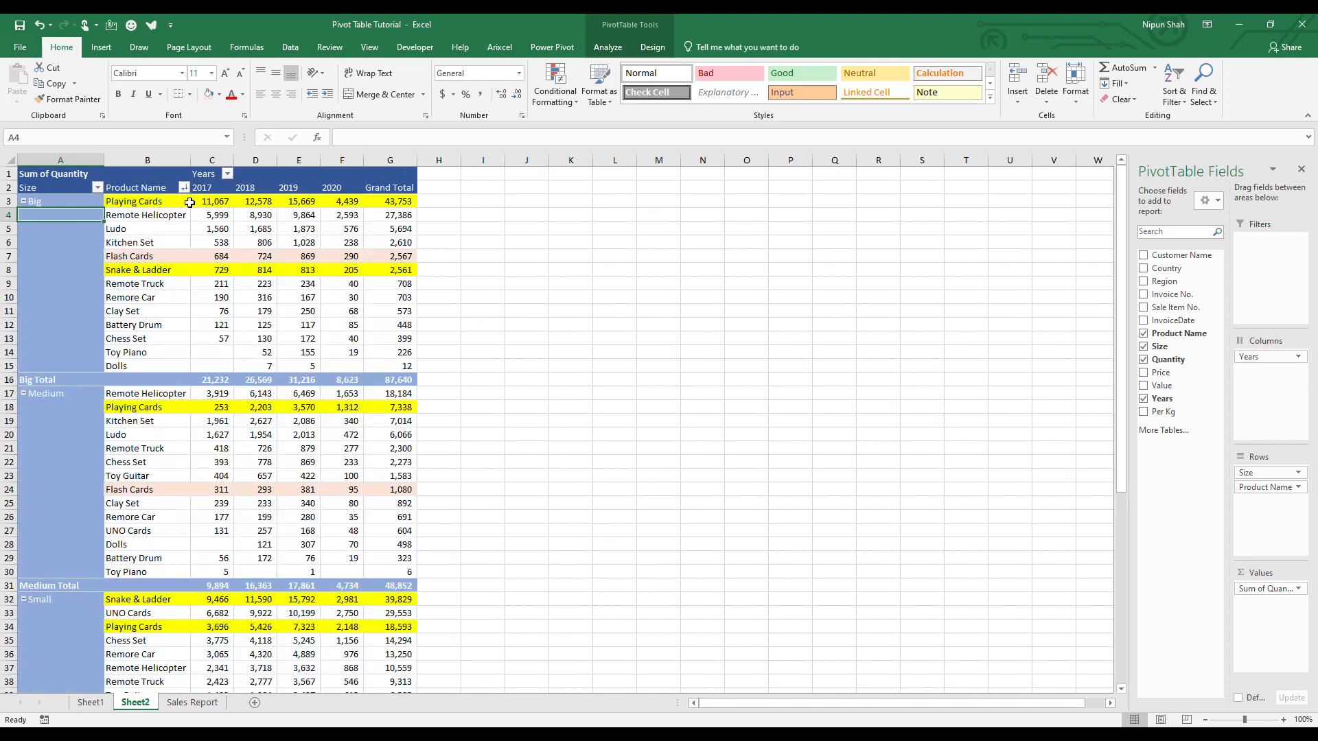
scroll(147, 638, "down", 7)
scroll(147, 652, "up", 7)
Step: Collapse the entire Size field and add Region to the pivot table's rows above Size
right_click(64, 202)
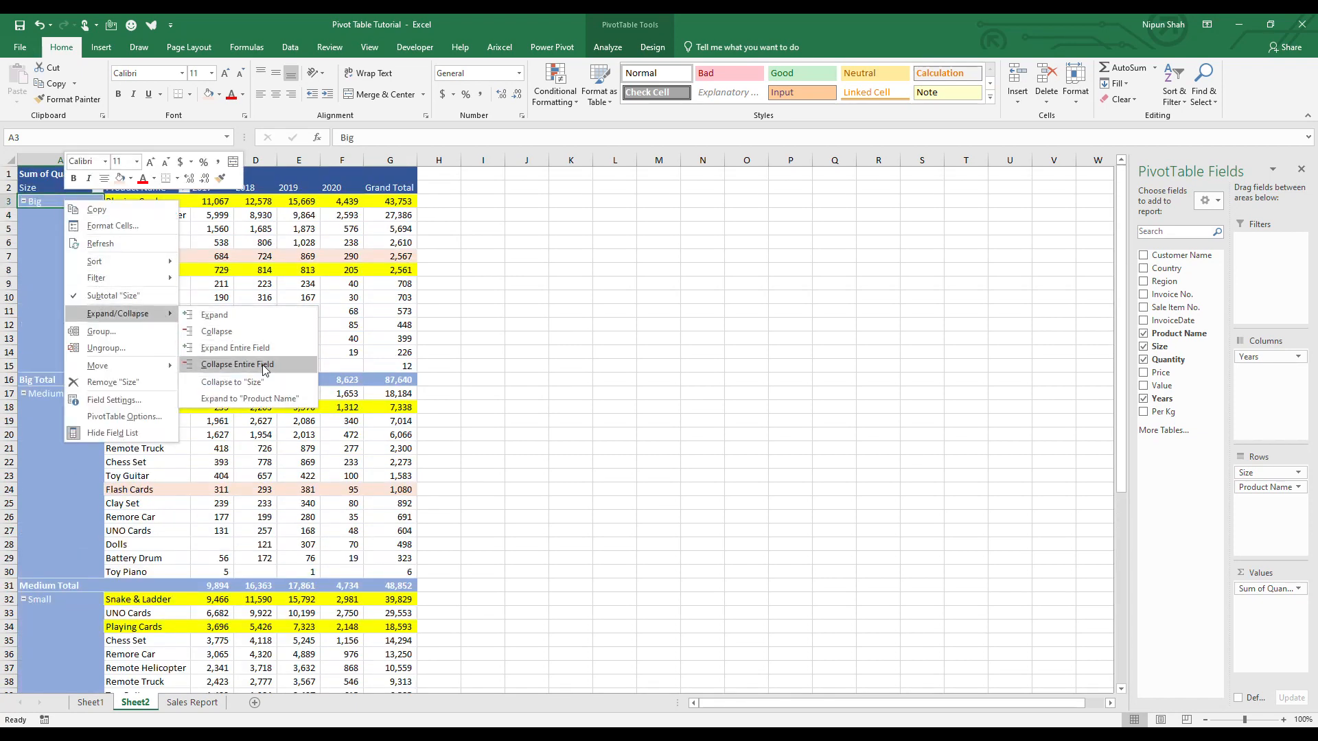
left_click(262, 364)
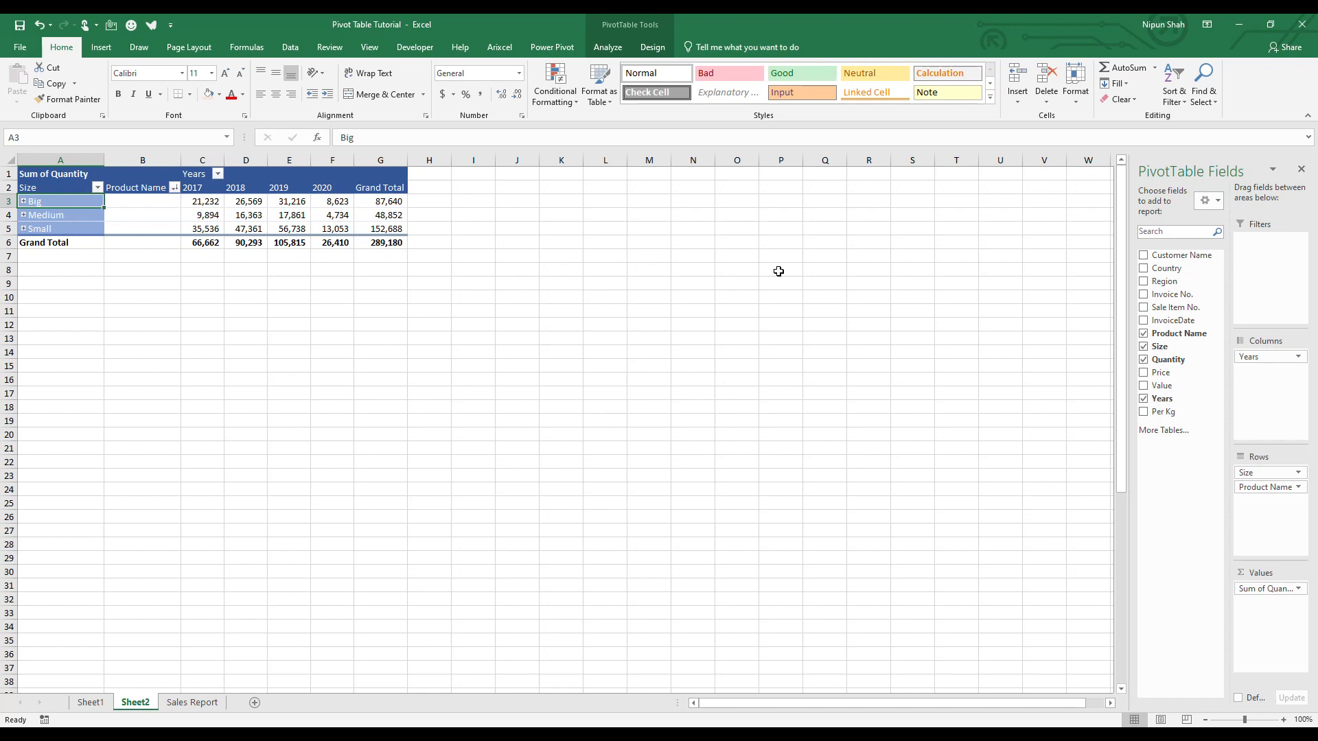
left_click_drag(1165, 282, 1270, 469)
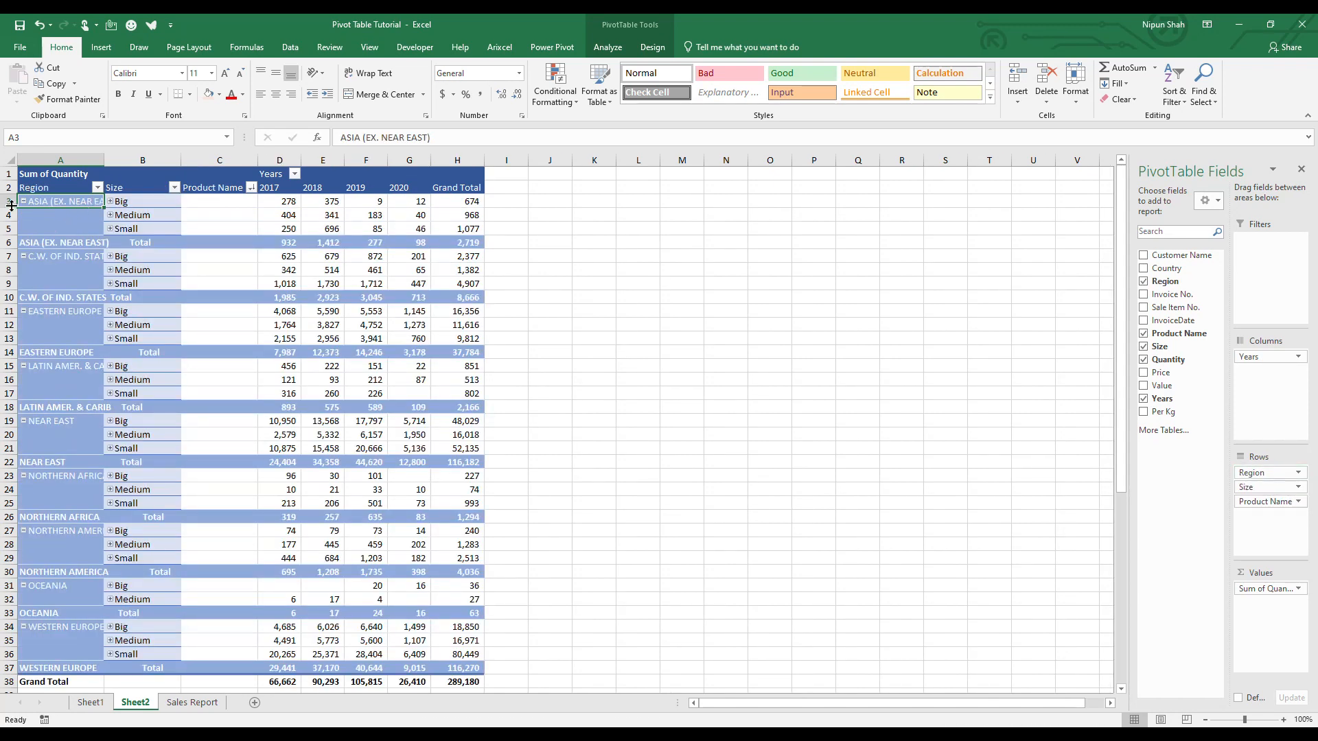
Step: Expand the Big size group across the regions, review its product rows and collapse it again
left_click(152, 203)
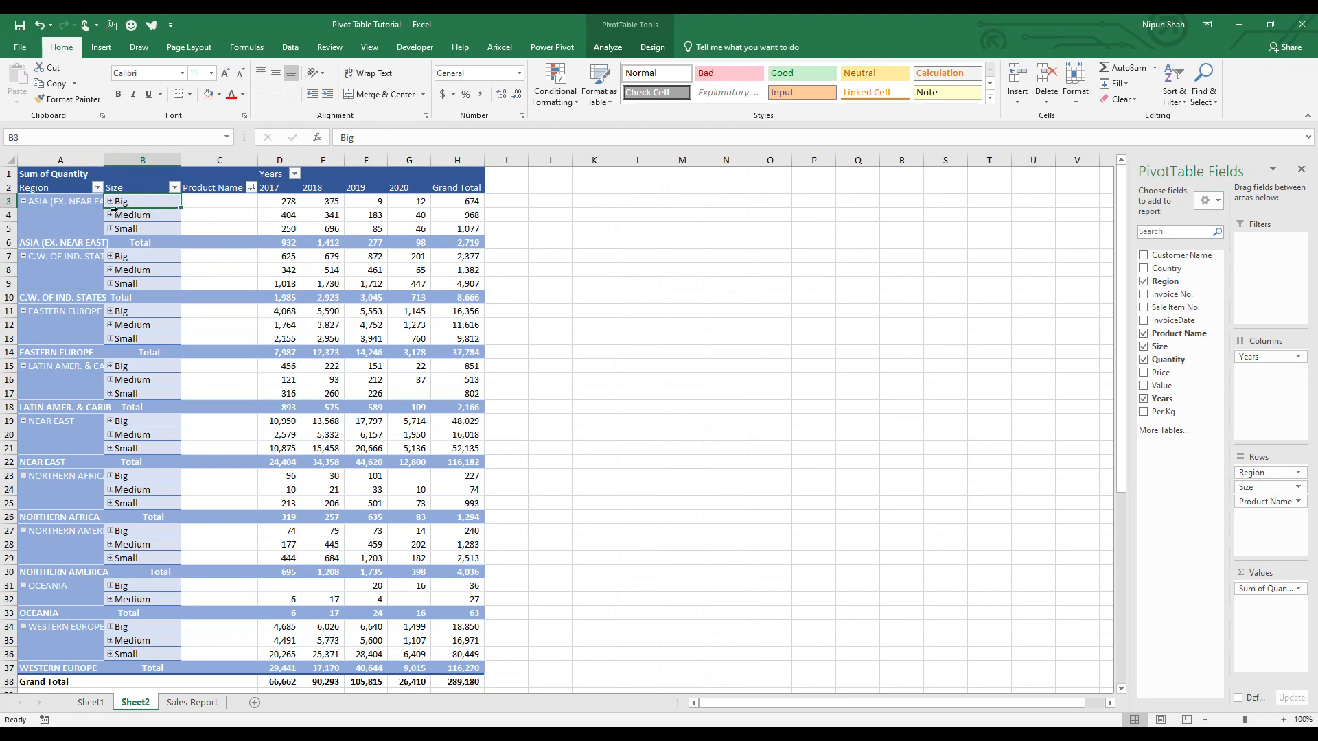
left_click(224, 201)
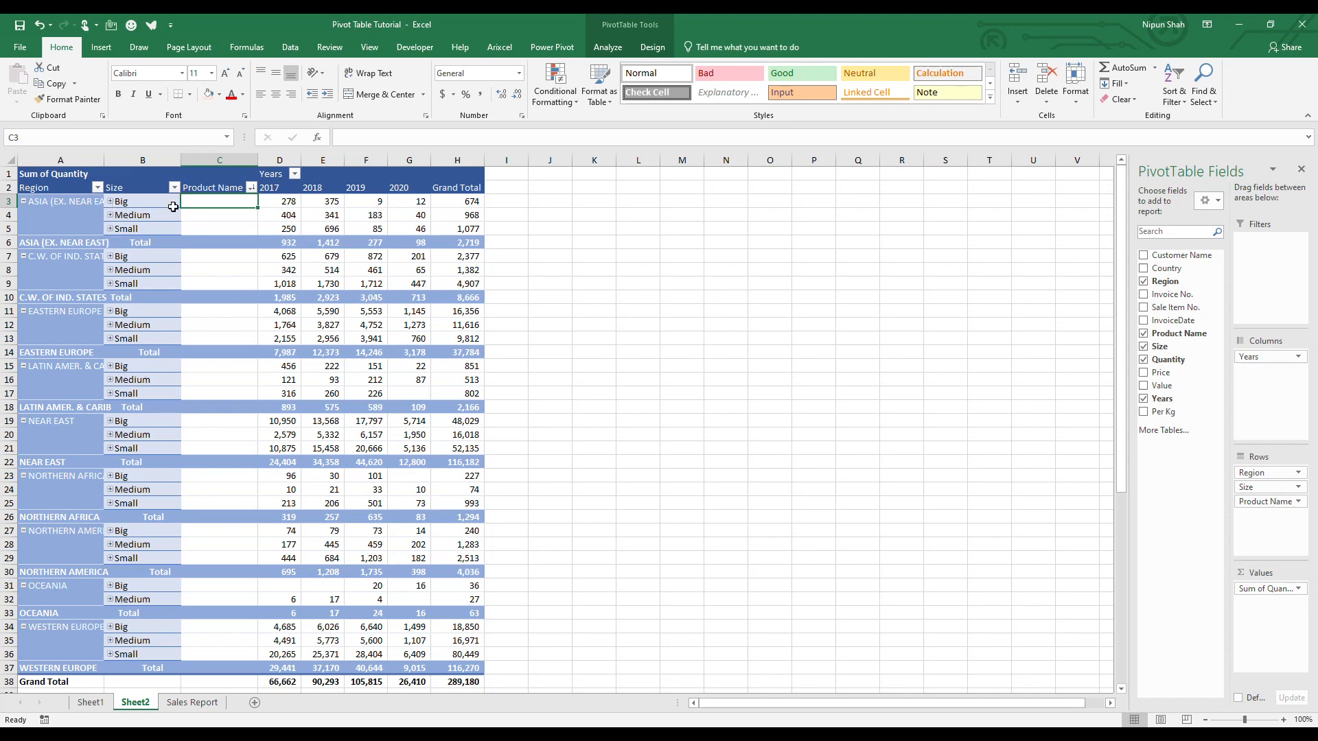
left_click(110, 202)
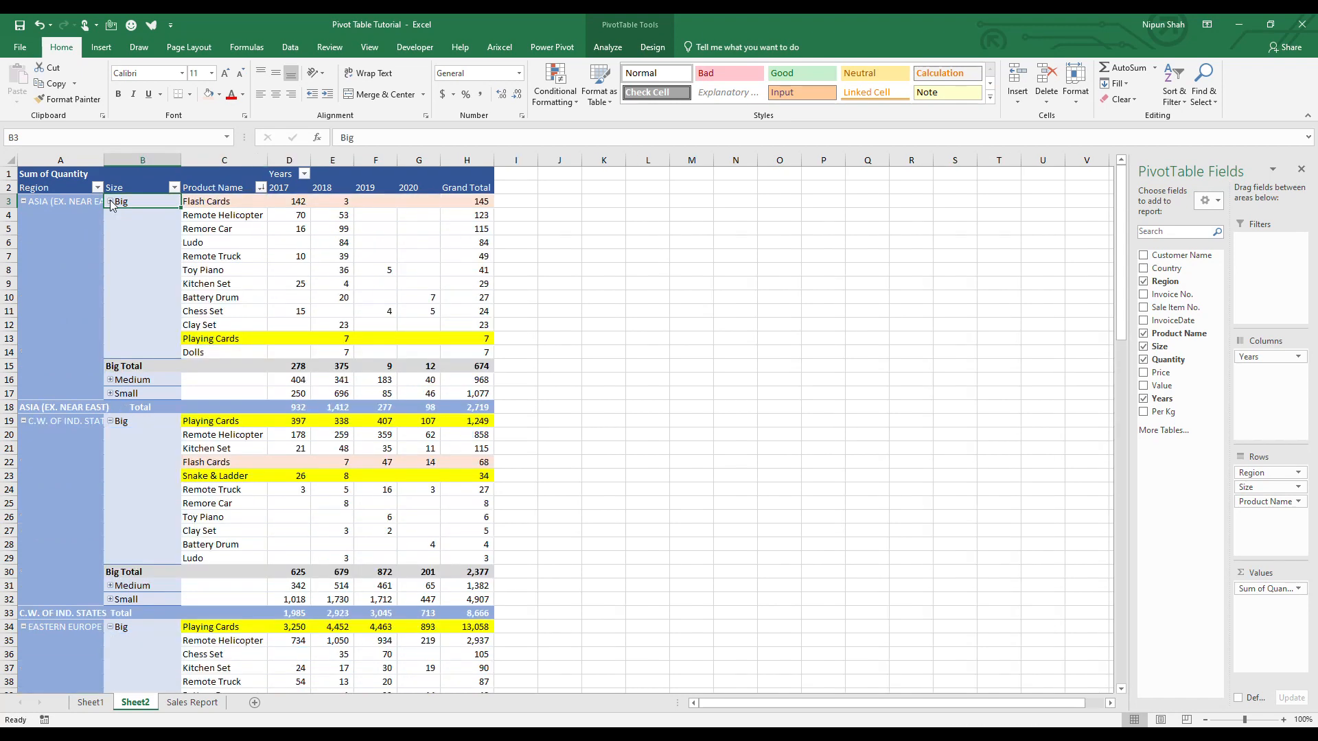
left_click_drag(219, 205, 221, 282)
left_click(233, 481)
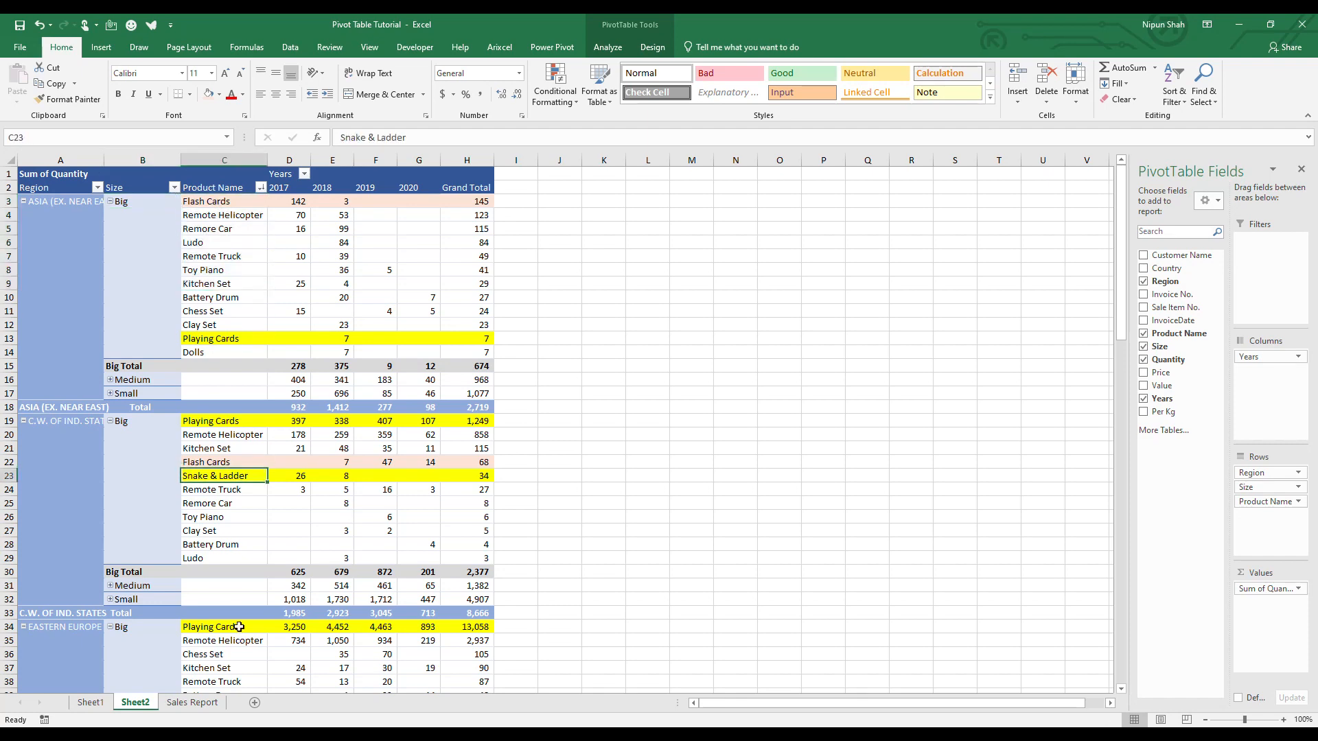
left_click(237, 664)
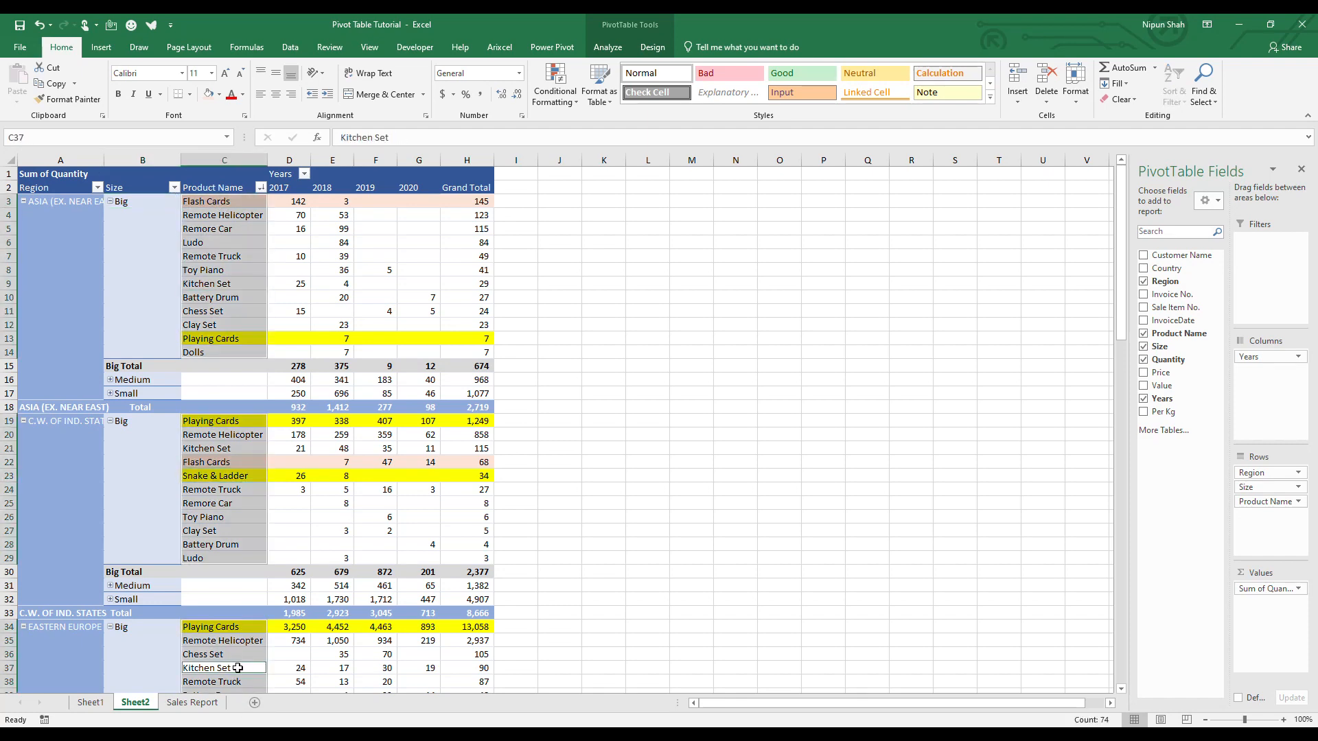
left_click(109, 202)
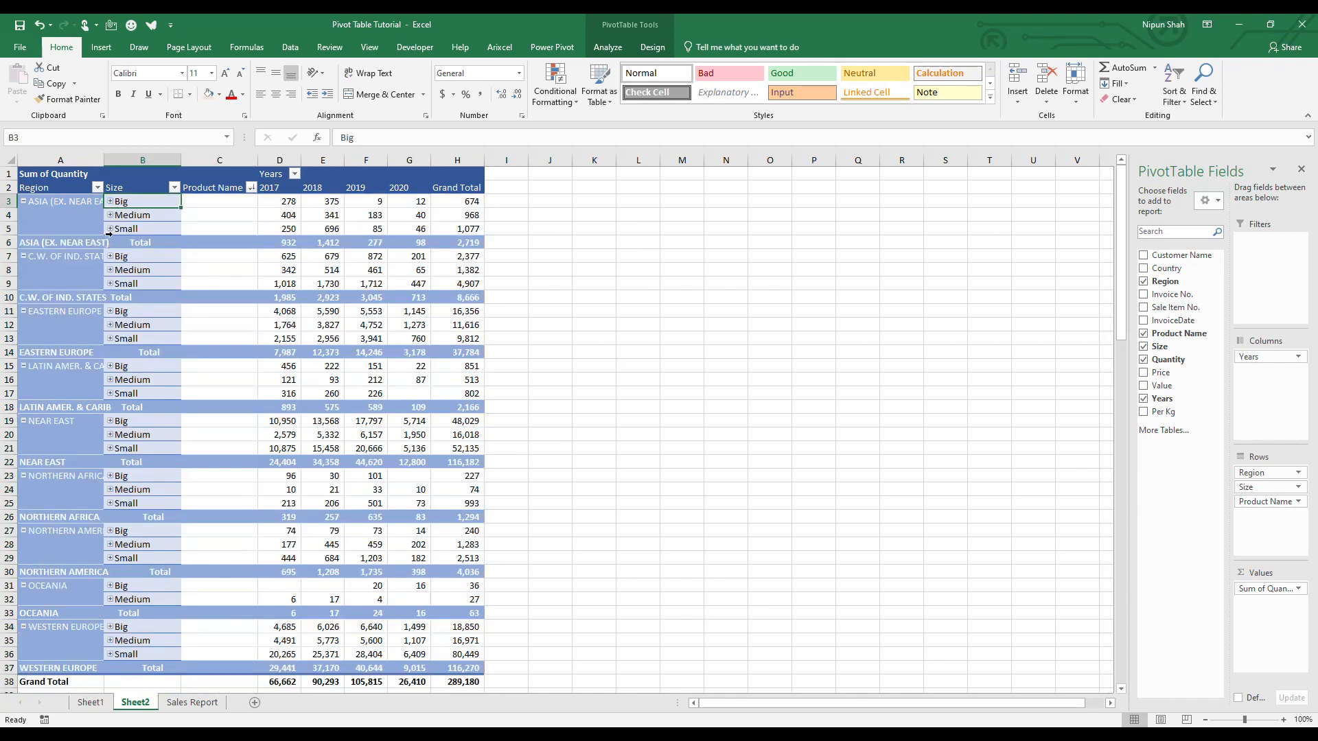
Step: Expand the Small size group across the regions and review its product rows
left_click(109, 230)
left_click(230, 301)
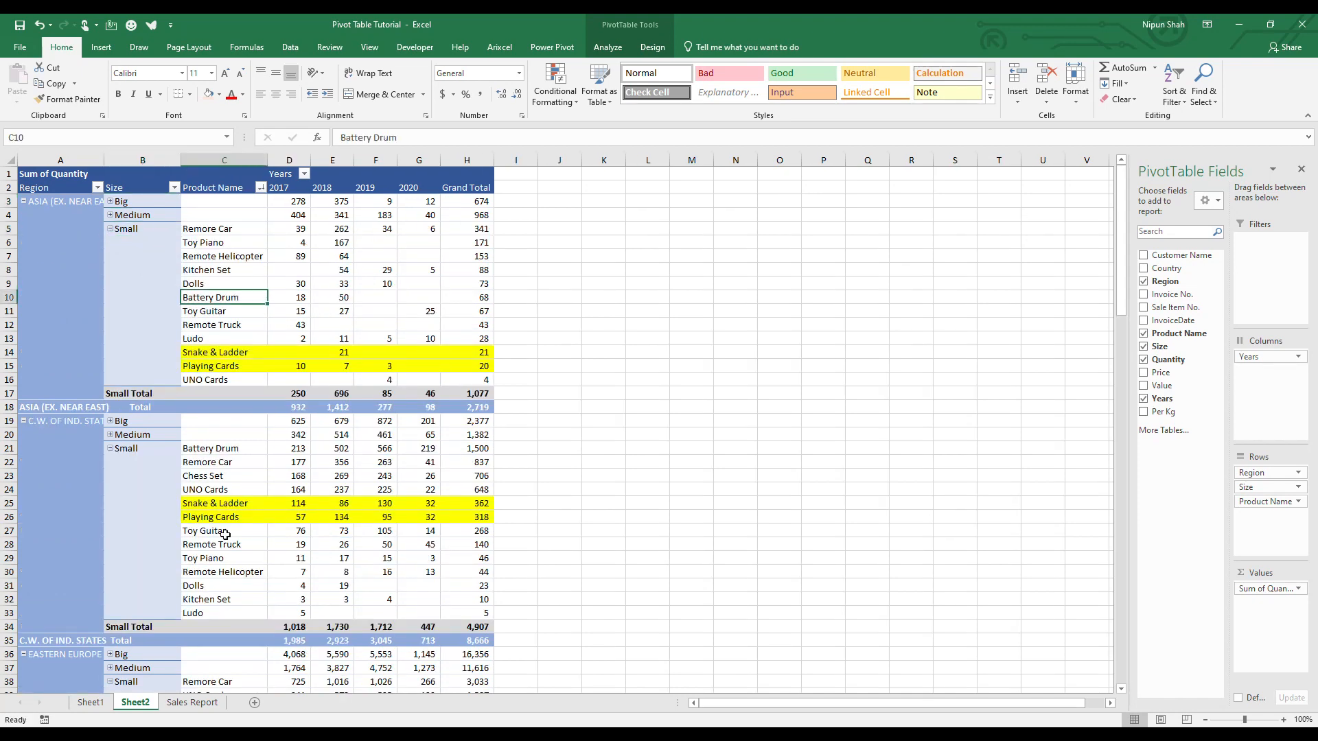
left_click(153, 442)
left_click(258, 545)
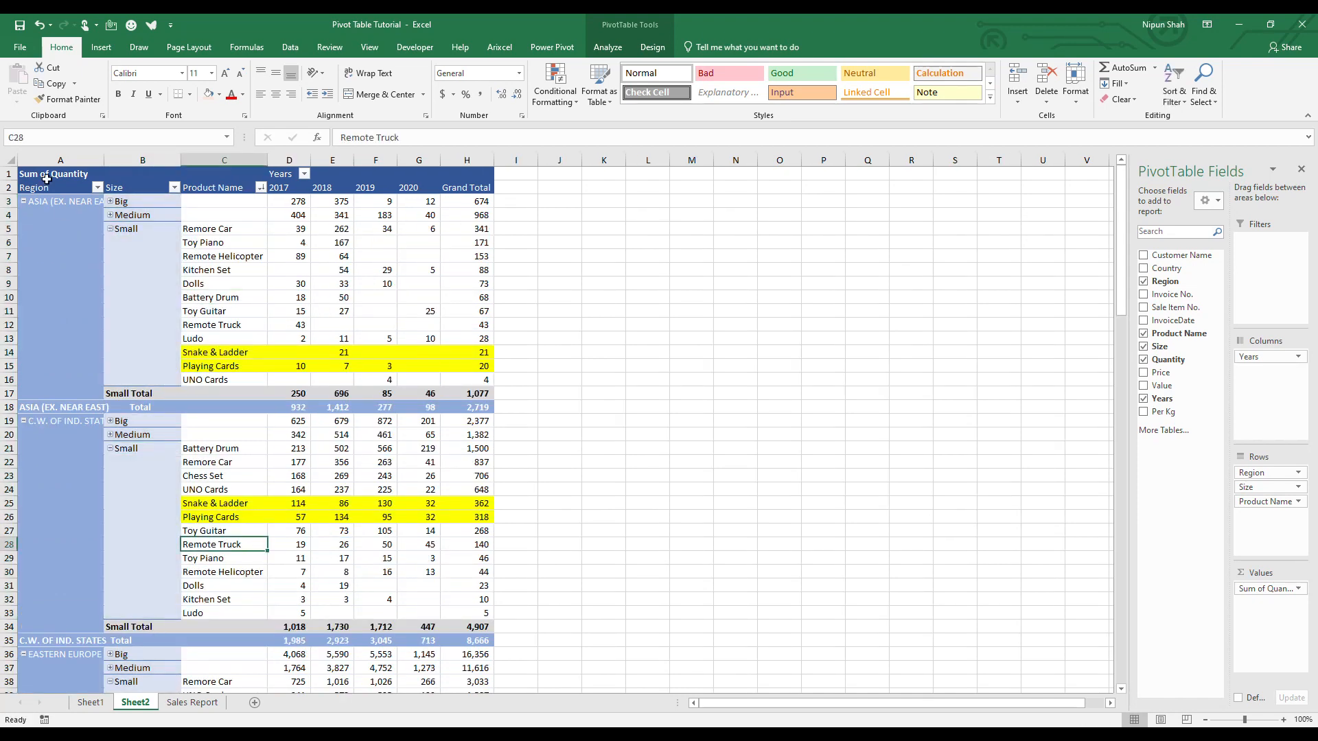
Step: Collapse the entire Region field of the pivot table and expand the entire field again
right_click(83, 201)
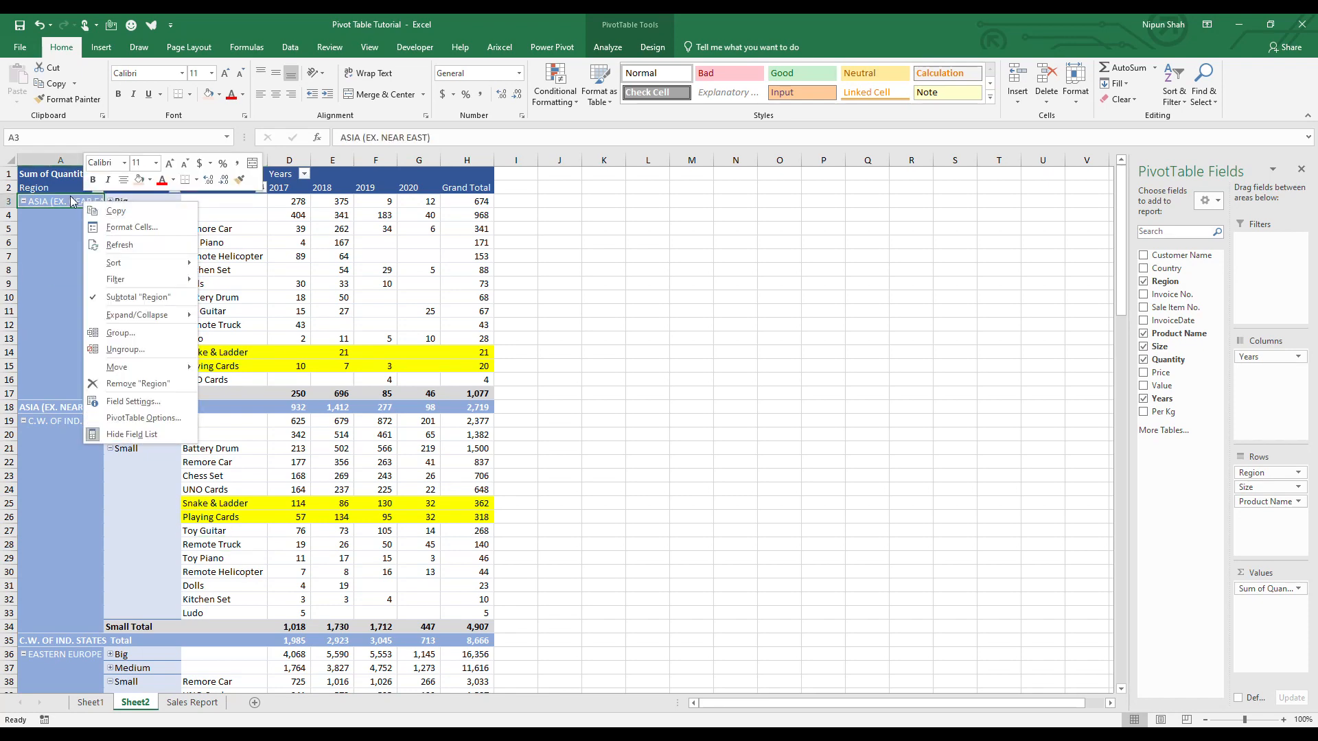
mouse_move(141, 316)
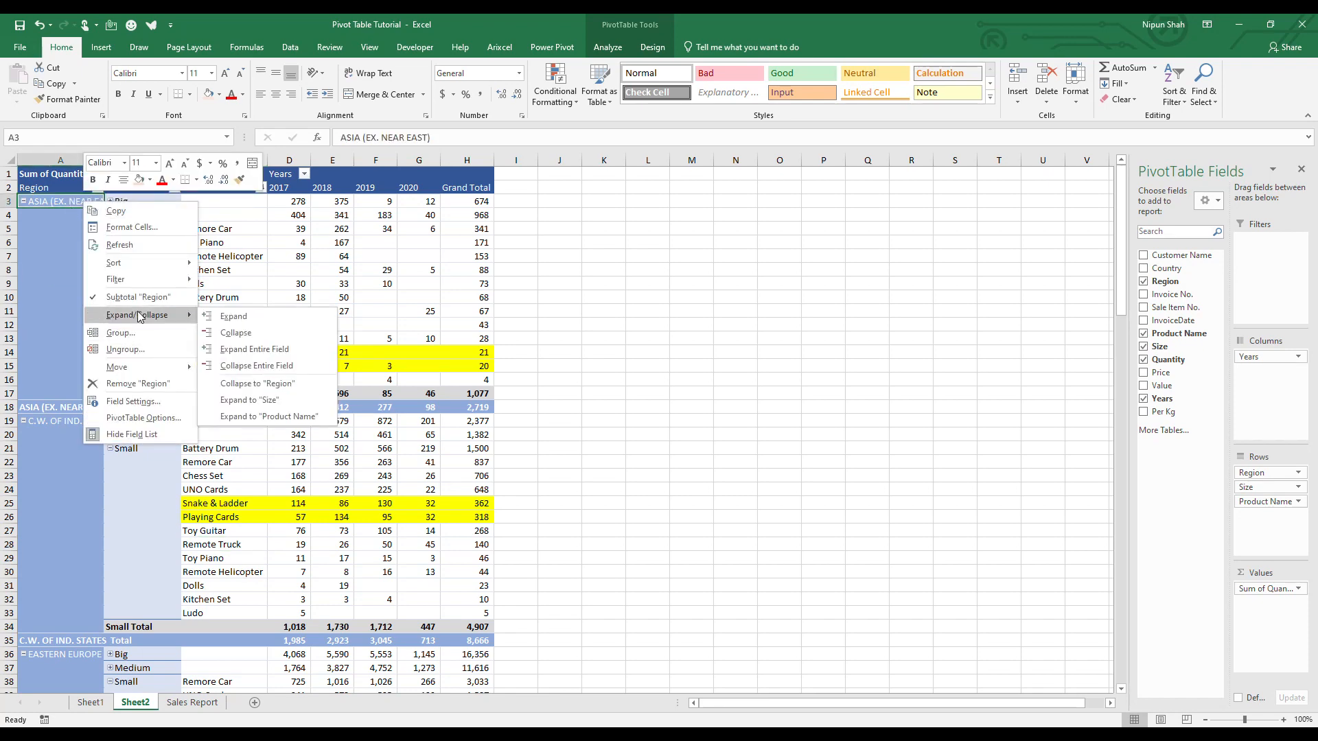
left_click(282, 367)
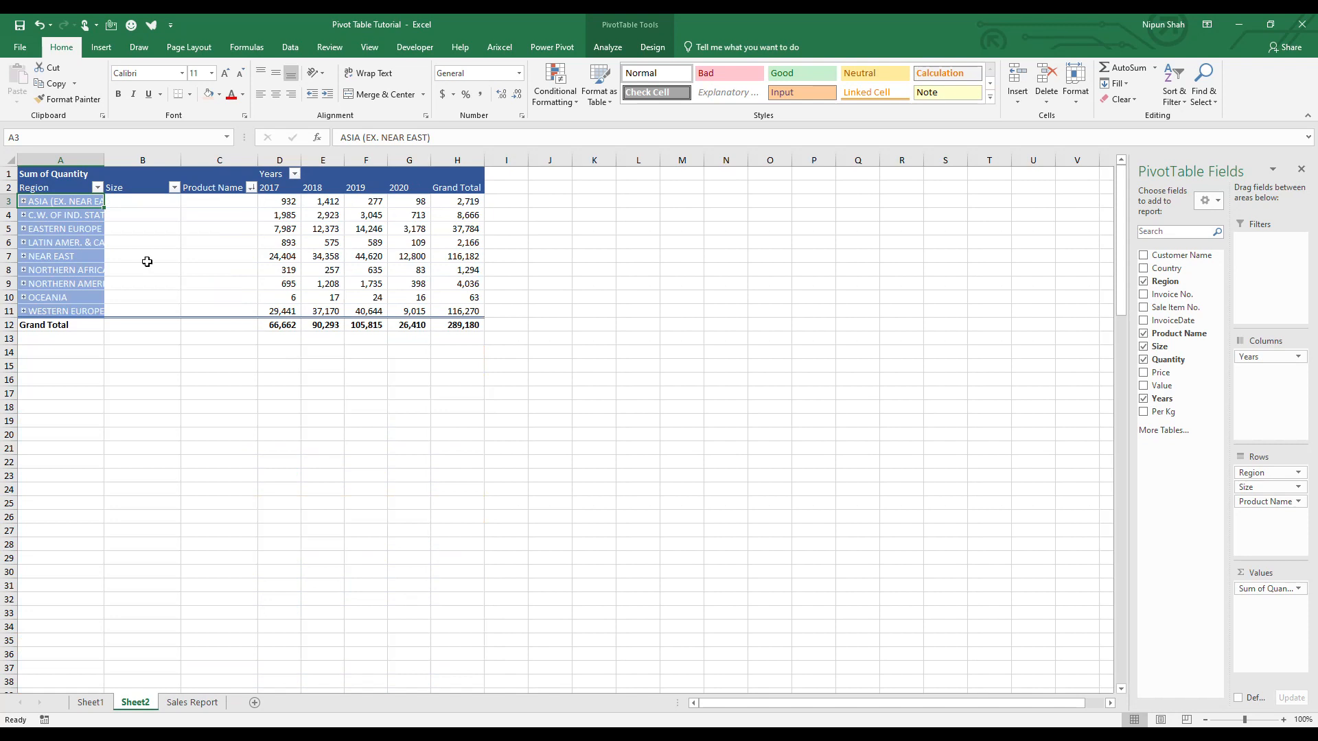
right_click(60, 202)
mouse_move(138, 315)
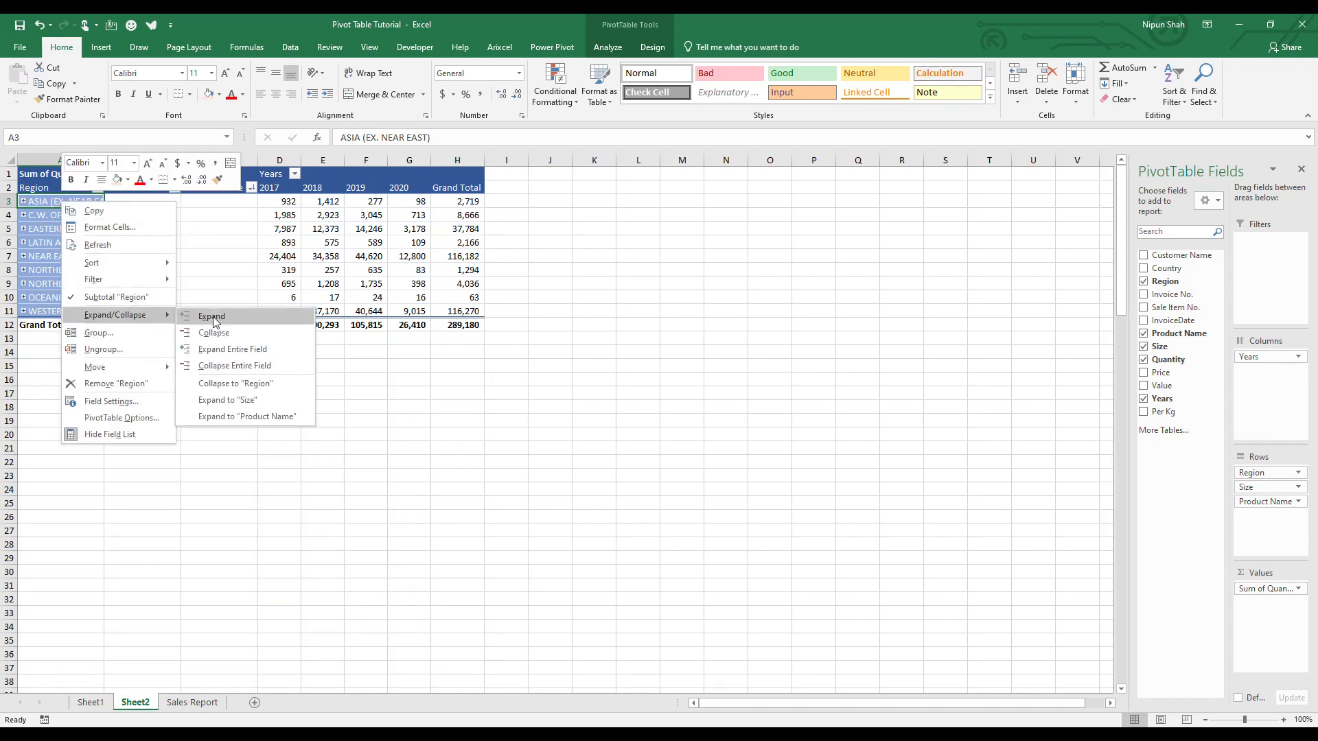
left_click(221, 349)
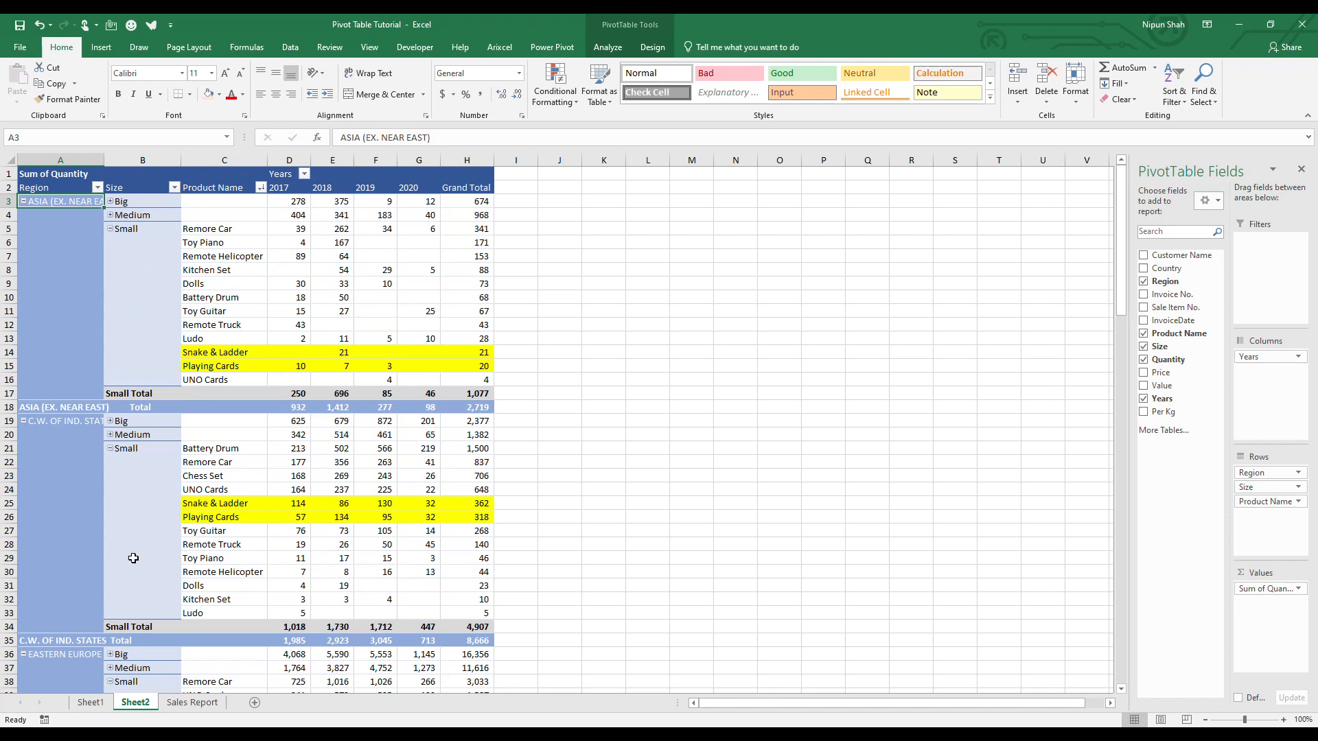
Step: Collapse the Small size group and autofit the width of column A to the region names
left_click(111, 231)
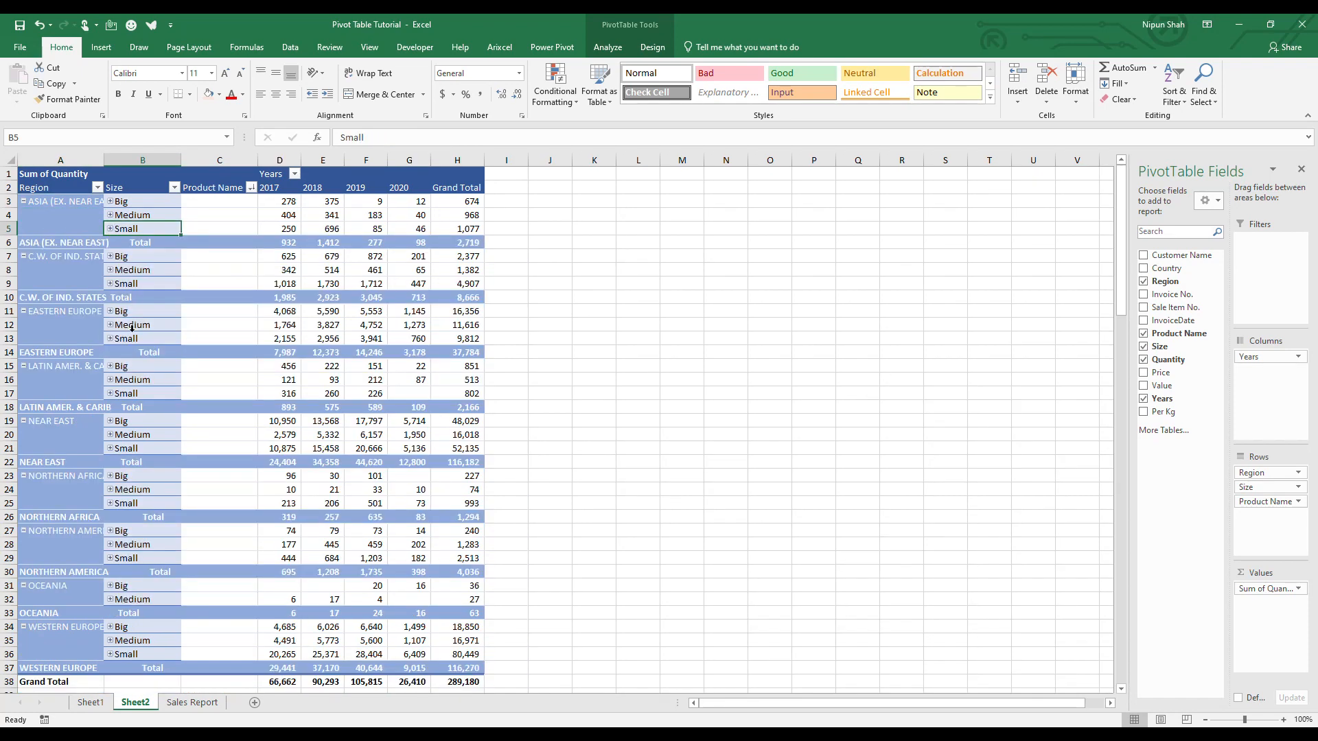
double_click(104, 159)
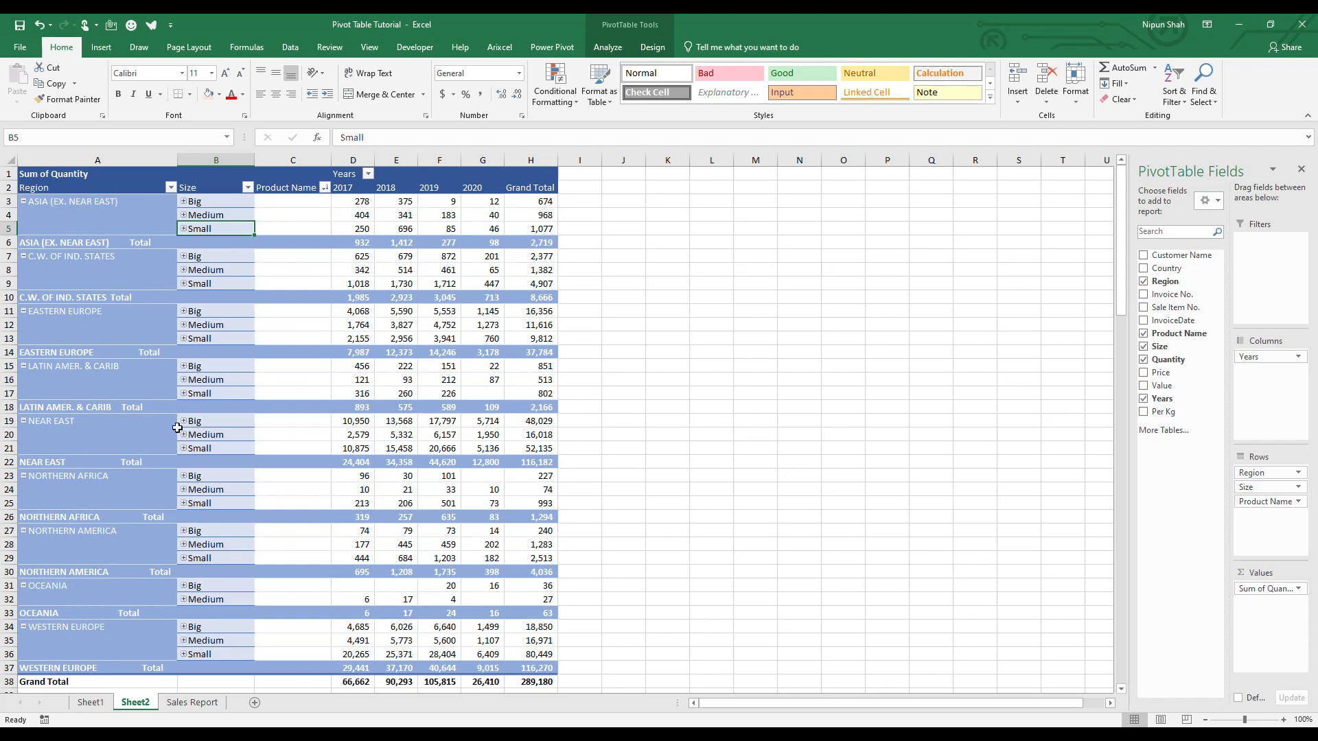
Step: Collapse the entire Region field from the Asia (Ex. Near East) item
right_click(66, 217)
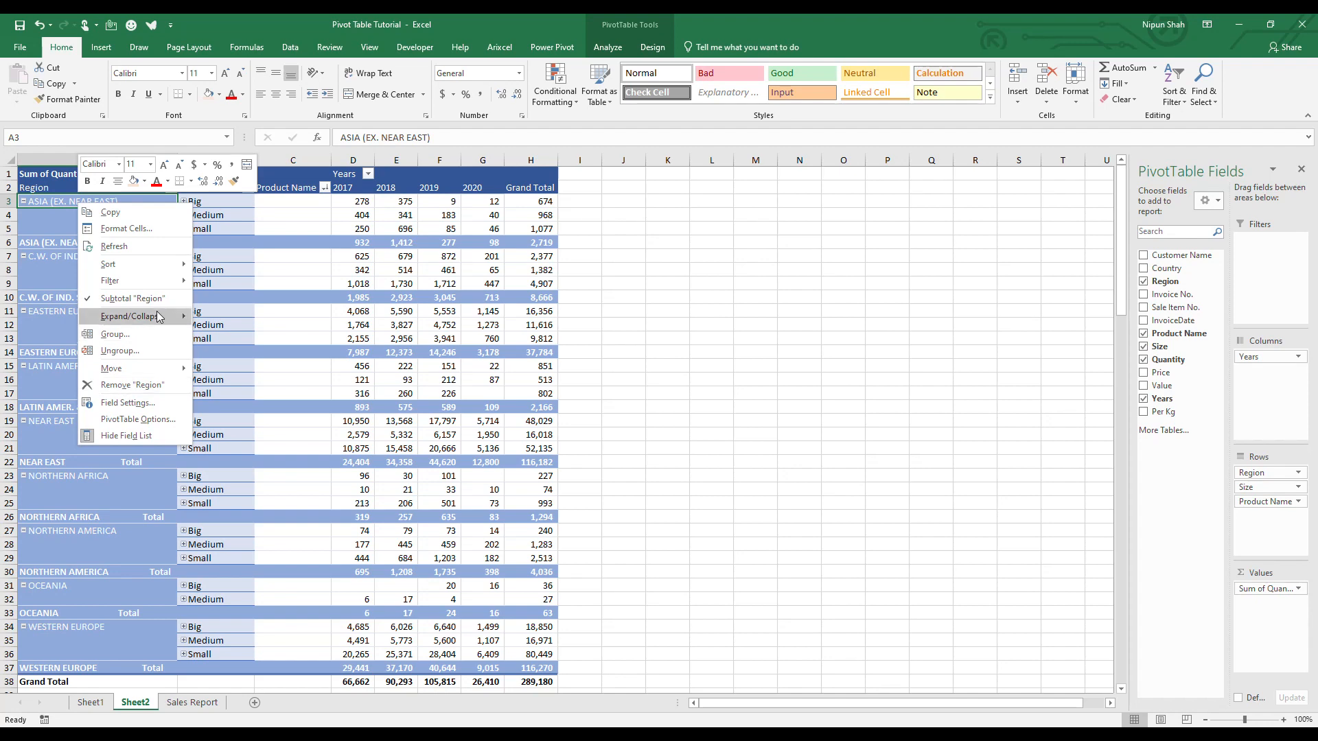
mouse_move(175, 317)
left_click(253, 367)
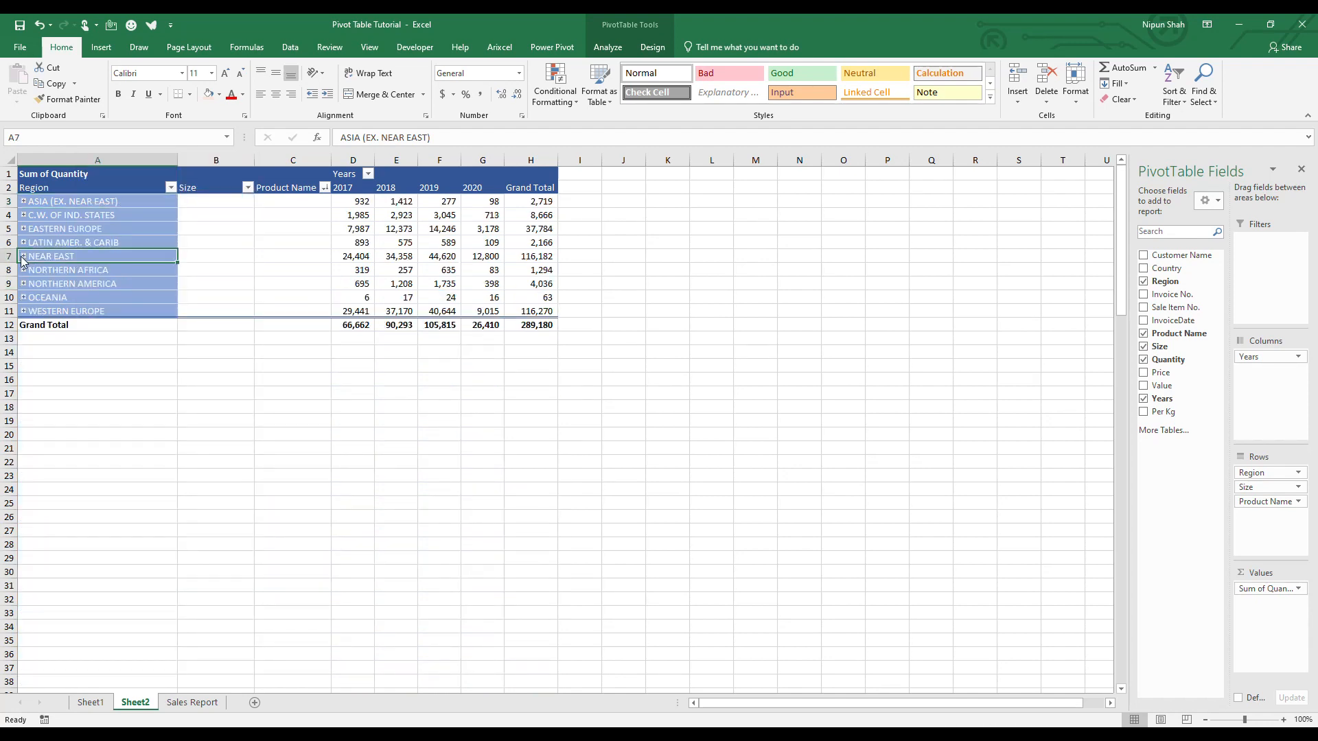
Step: Expand only the Near East region and its Medium group, and compare its product rows with the collapsed regions above and below
left_click(23, 257)
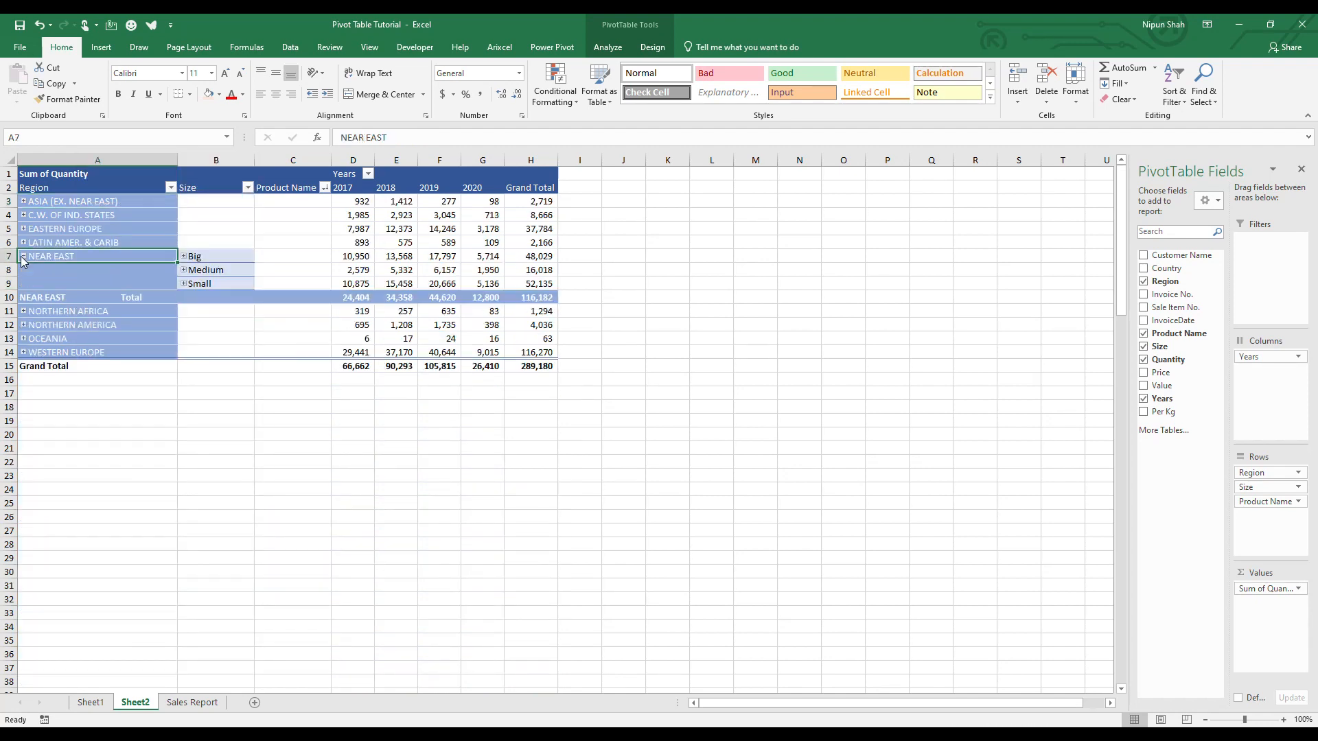
left_click(183, 271)
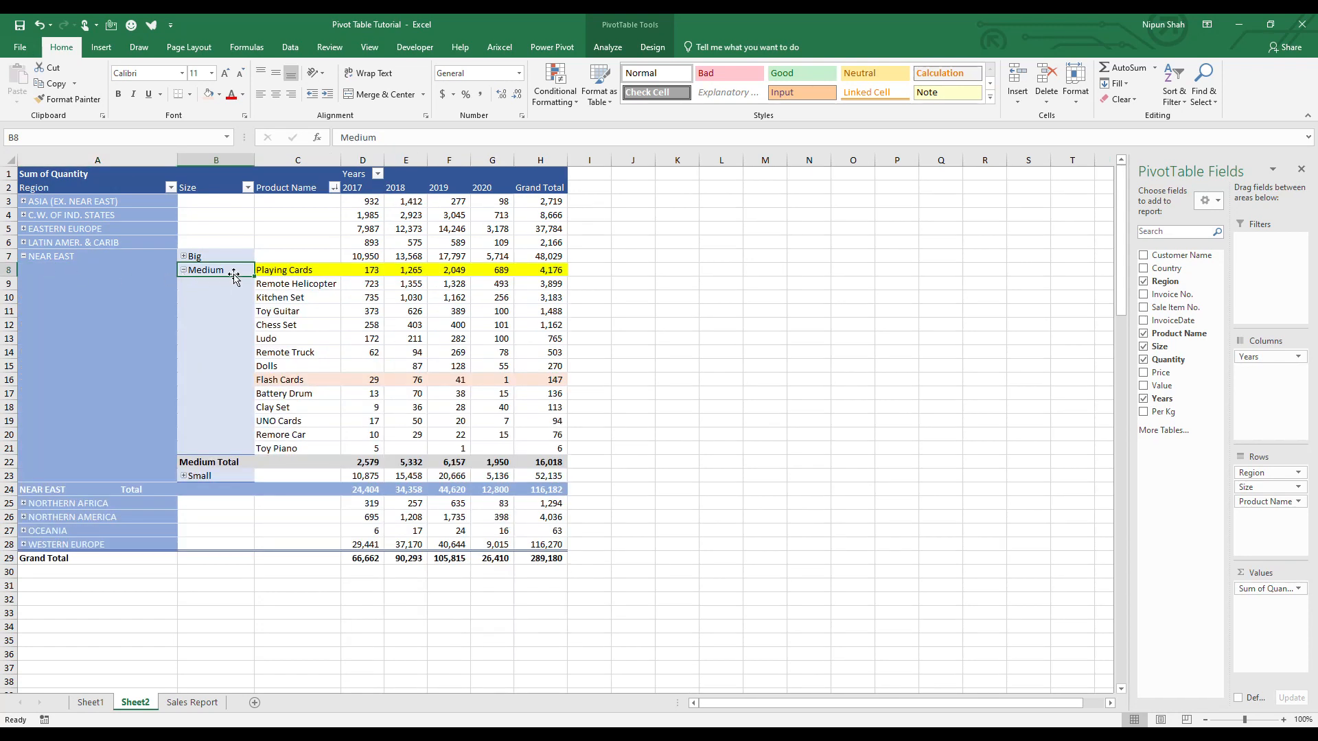
left_click_drag(288, 271, 532, 450)
left_click_drag(127, 200, 521, 248)
left_click(82, 499)
left_click_drag(236, 506, 550, 544)
mouse_move(524, 410)
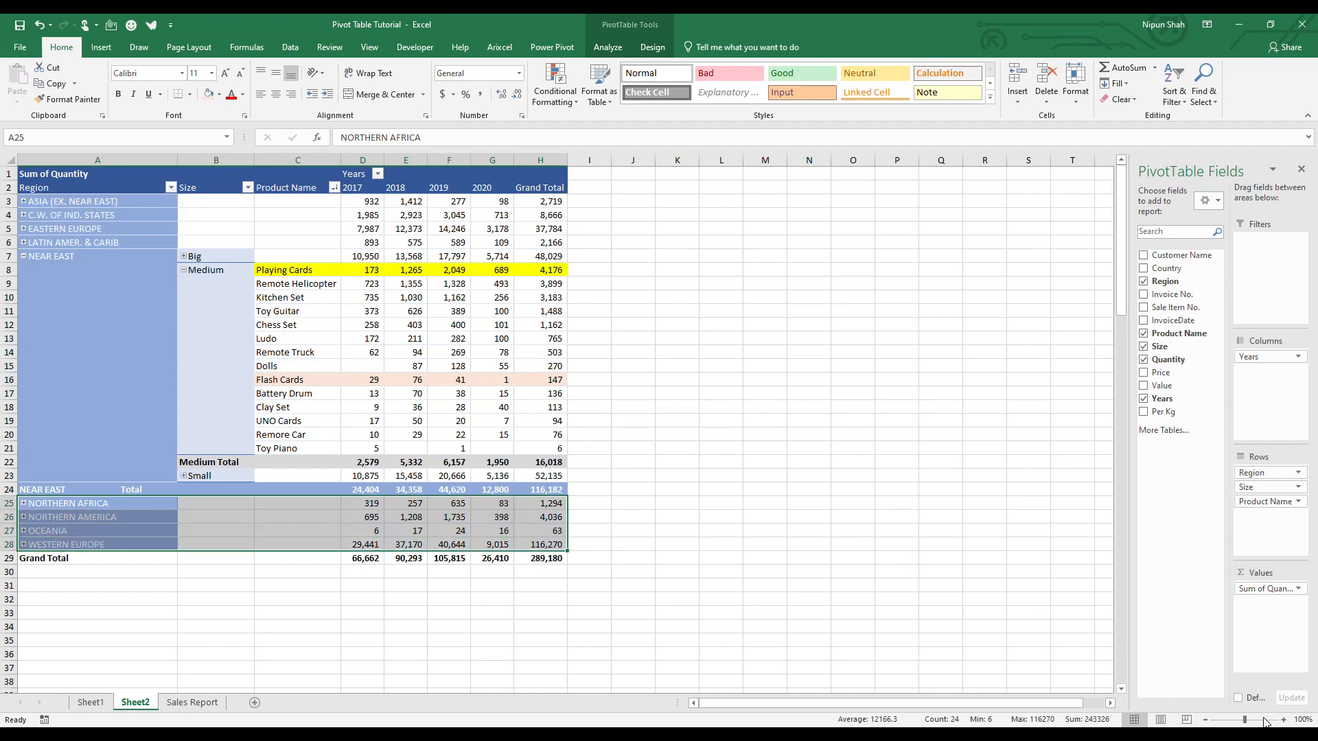
Step: Turn on banded rows and banded columns for the pivot table style and review the lines between rows and columns
left_click(1246, 732)
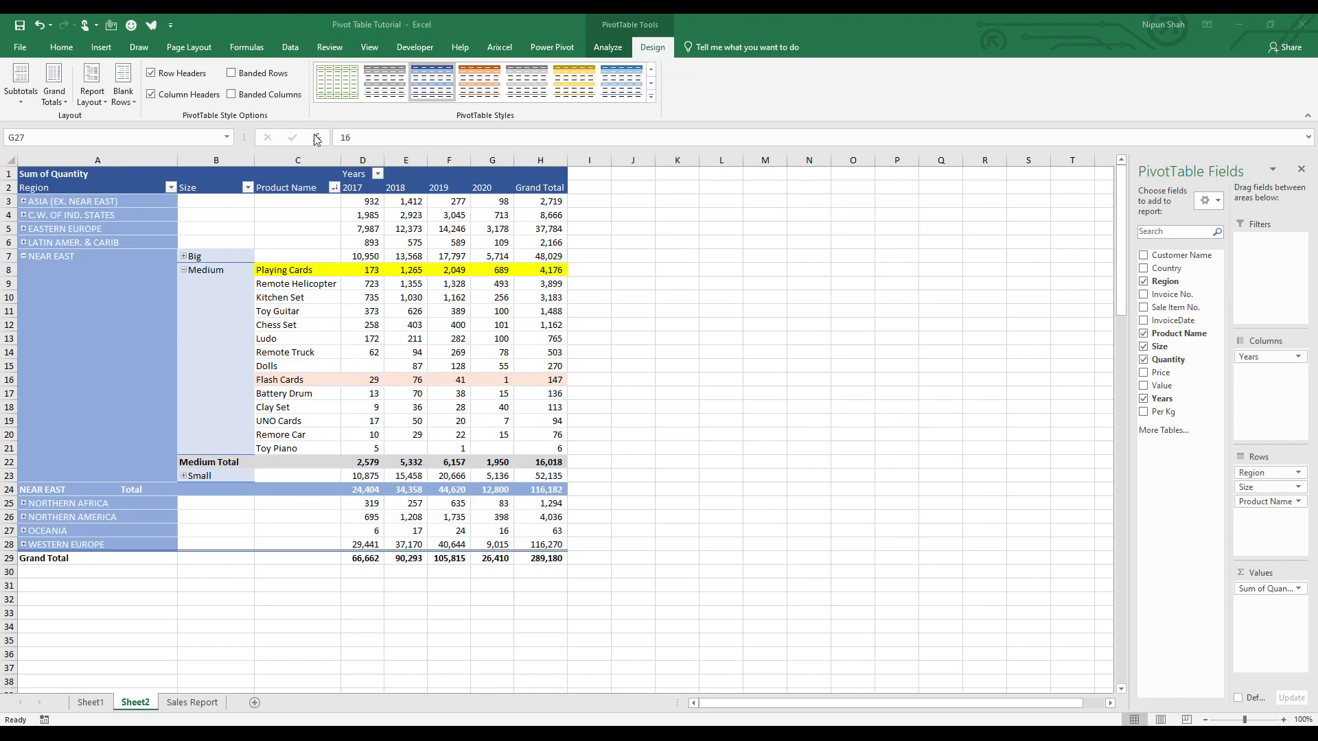
left_click(660, 48)
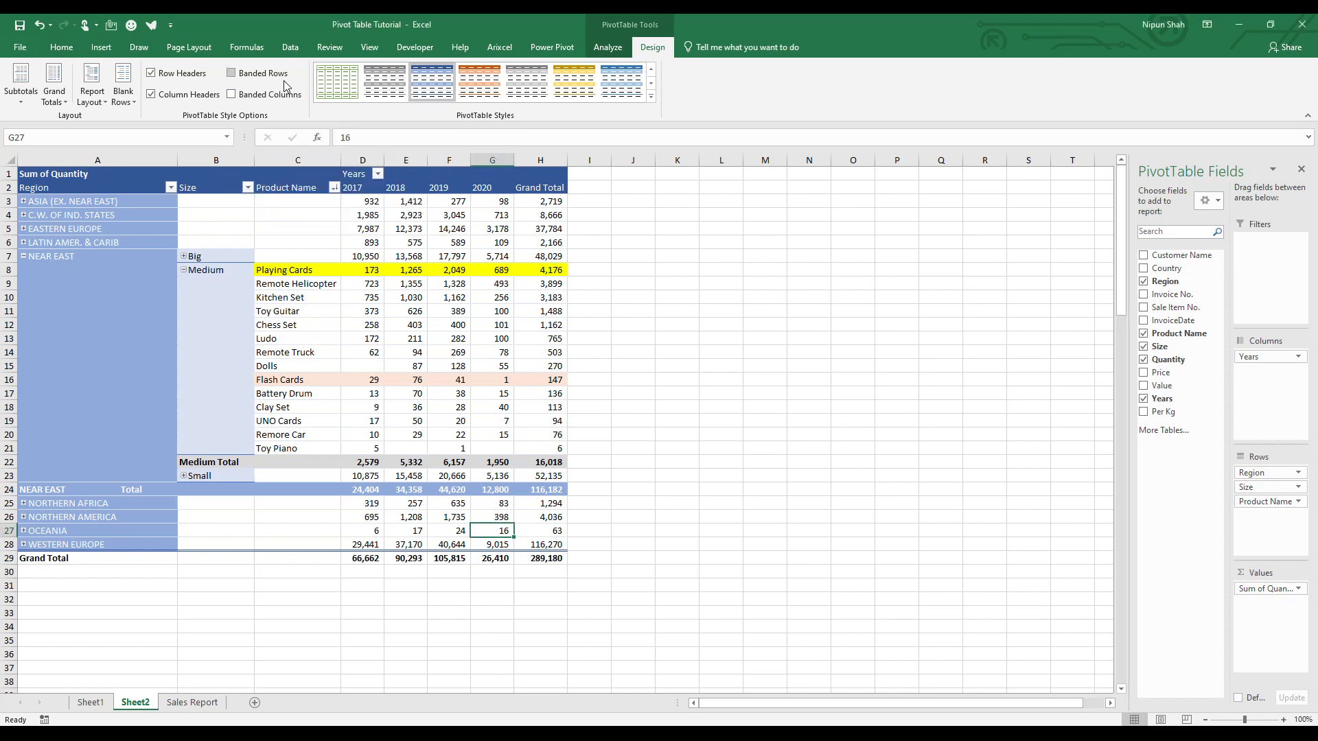
left_click(232, 73)
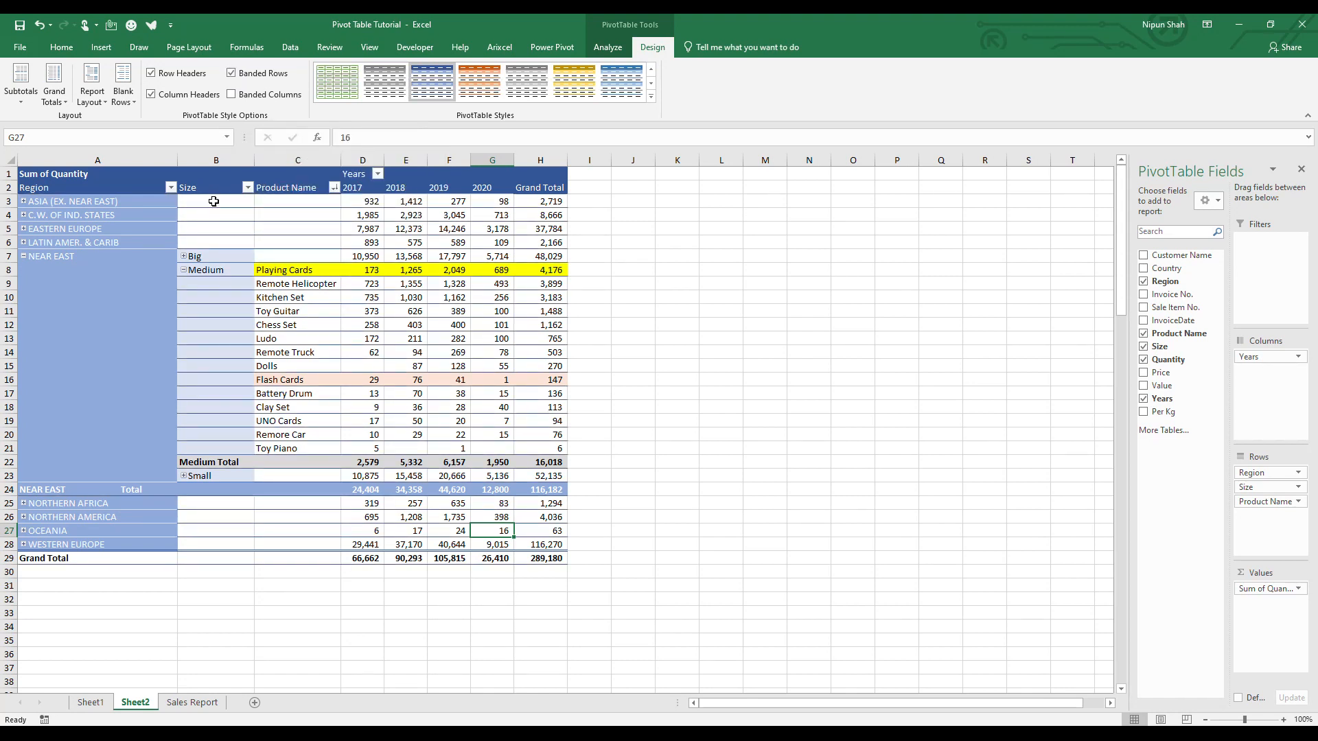
left_click_drag(215, 203, 531, 556)
left_click(233, 97)
left_click_drag(418, 214, 411, 498)
left_click(411, 501)
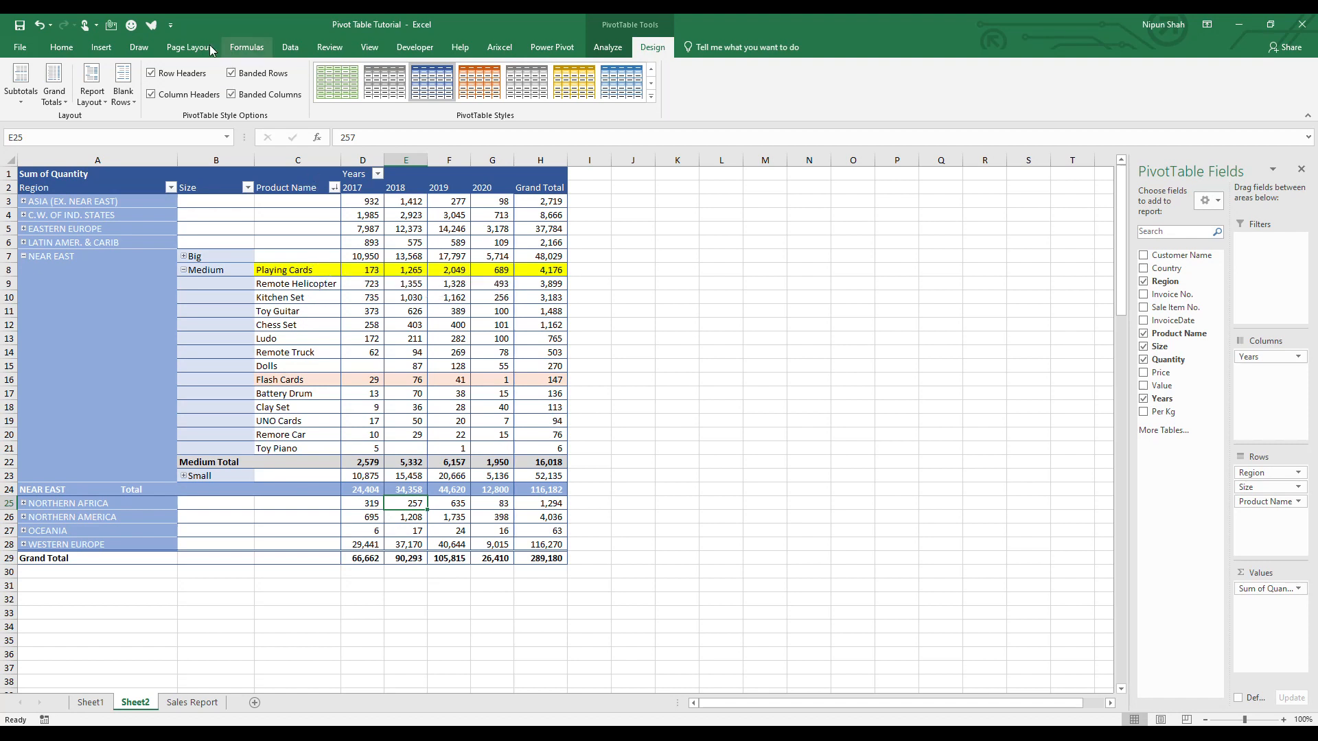
Step: Collapse the Medium group under Near East and expand the entire Region field to show the sizes of every region
left_click(425, 301)
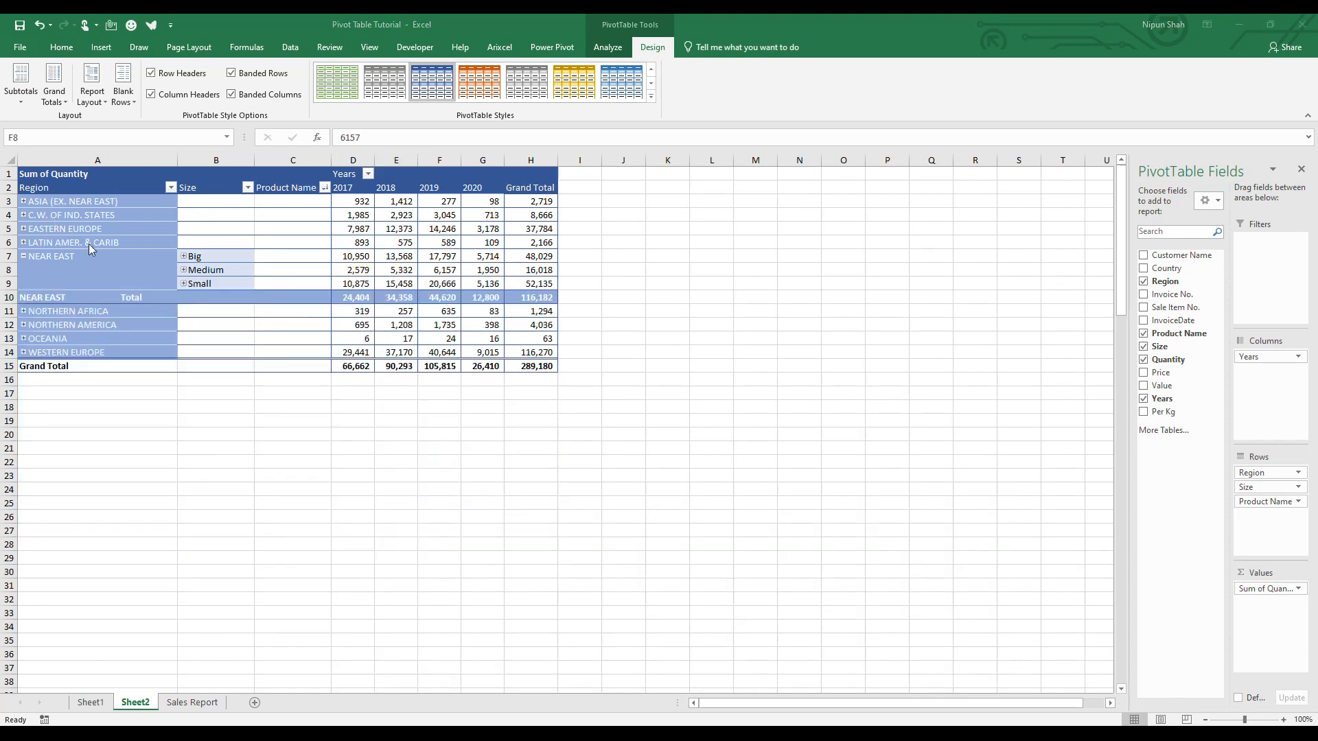
right_click(72, 200)
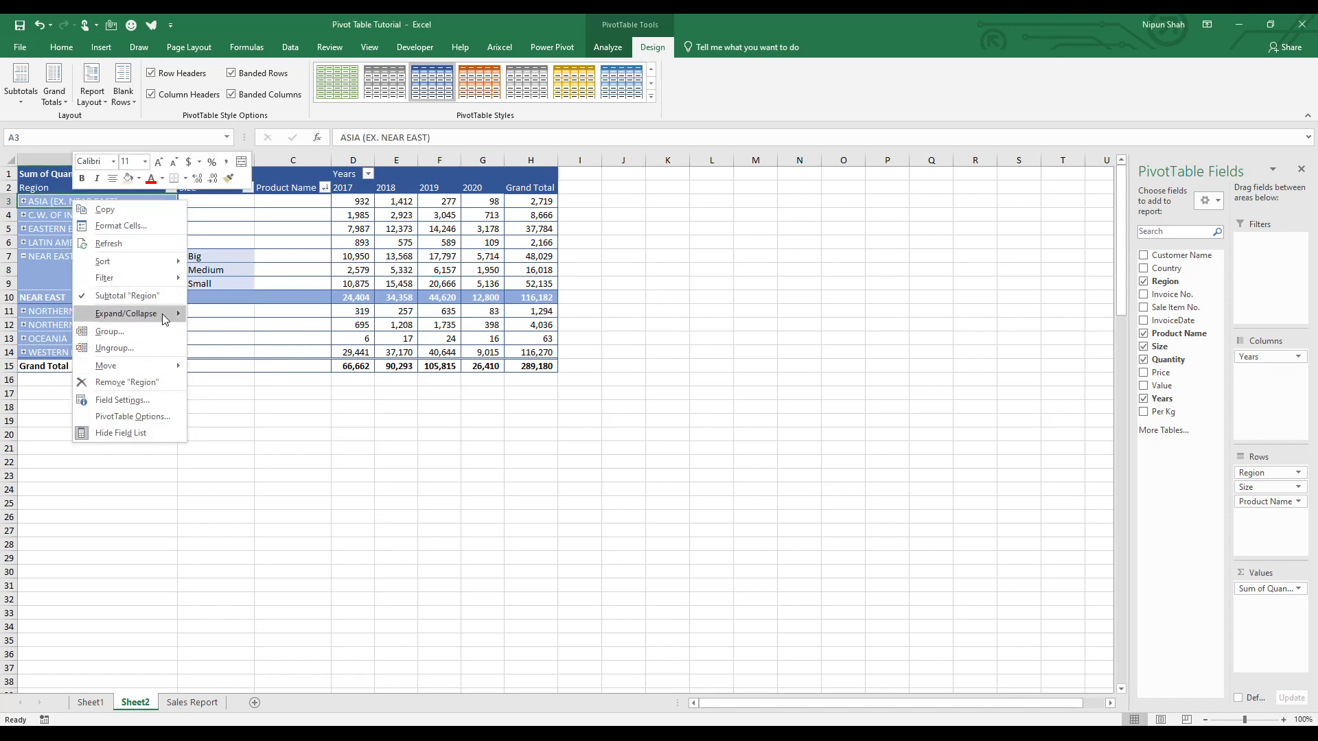
mouse_move(162, 315)
left_click(210, 328)
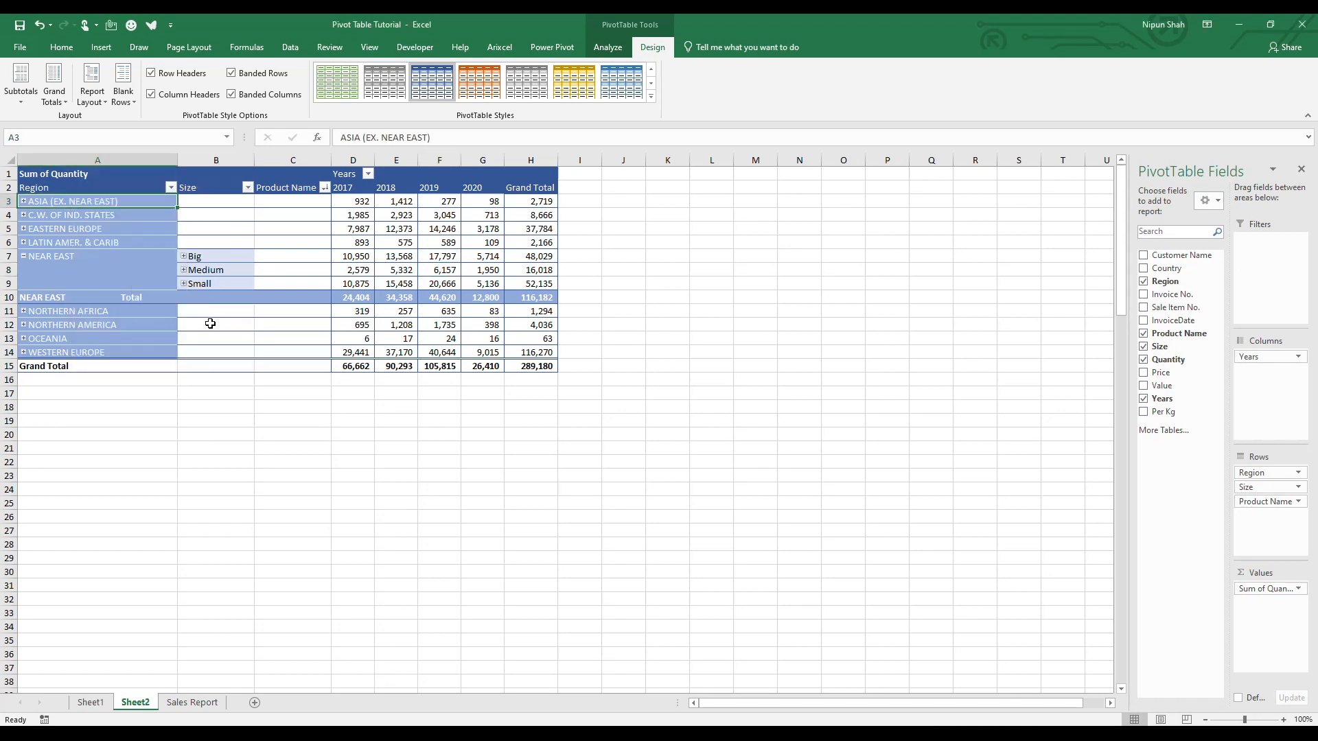
right_click(129, 241)
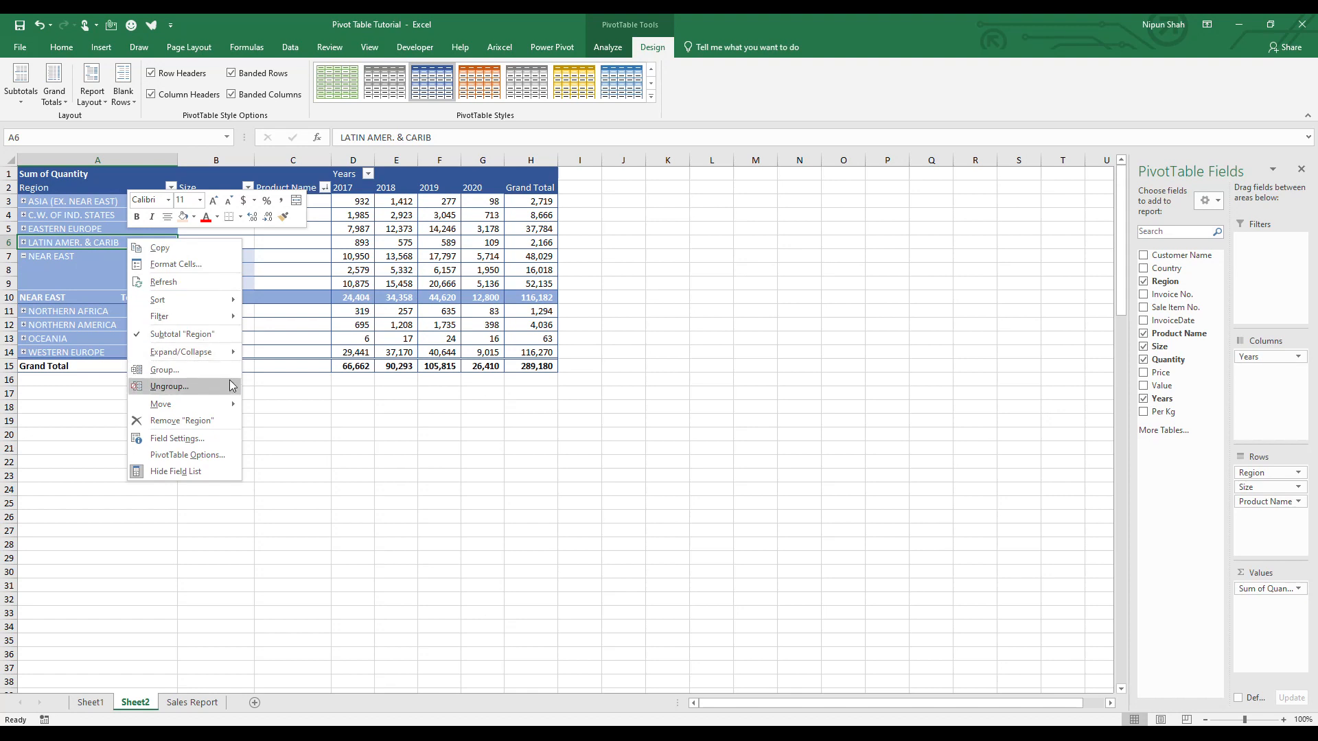
mouse_move(231, 352)
left_click(274, 395)
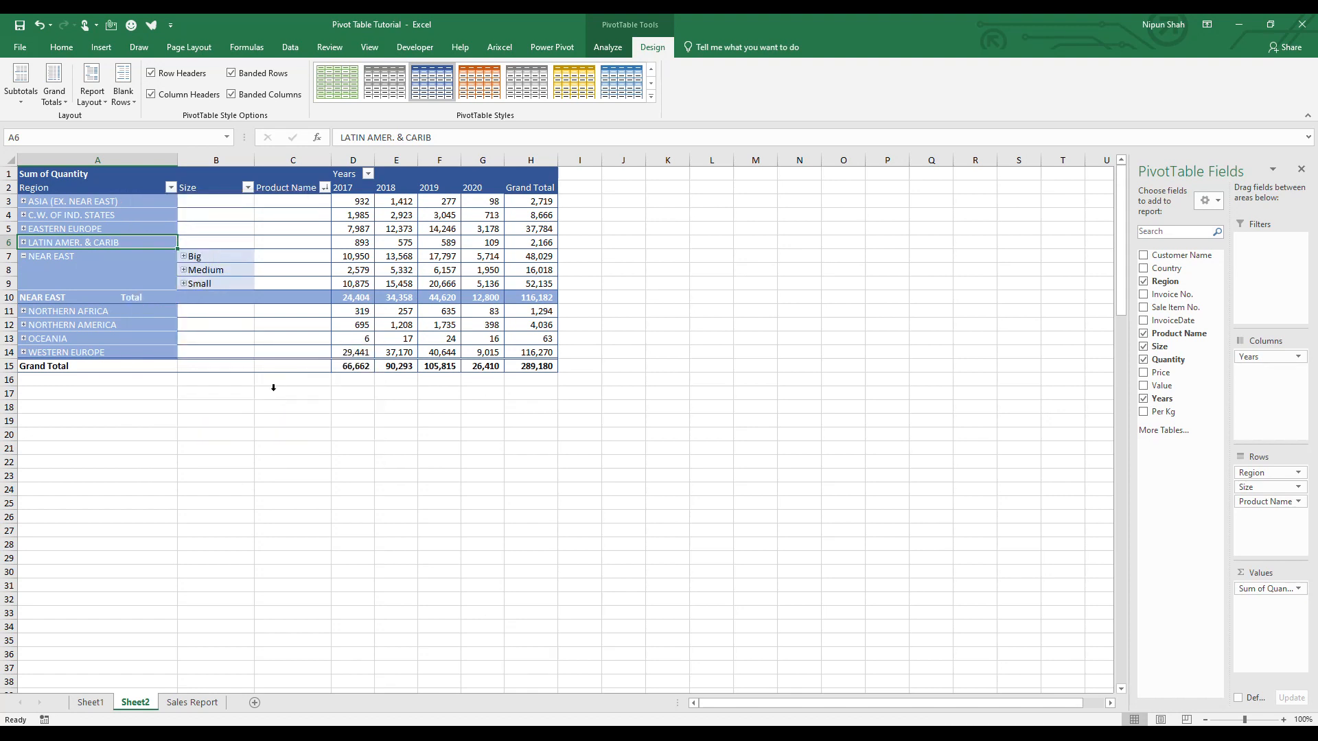
Step: Expand the entire Size field to list the products of every size group in all regions
right_click(221, 234)
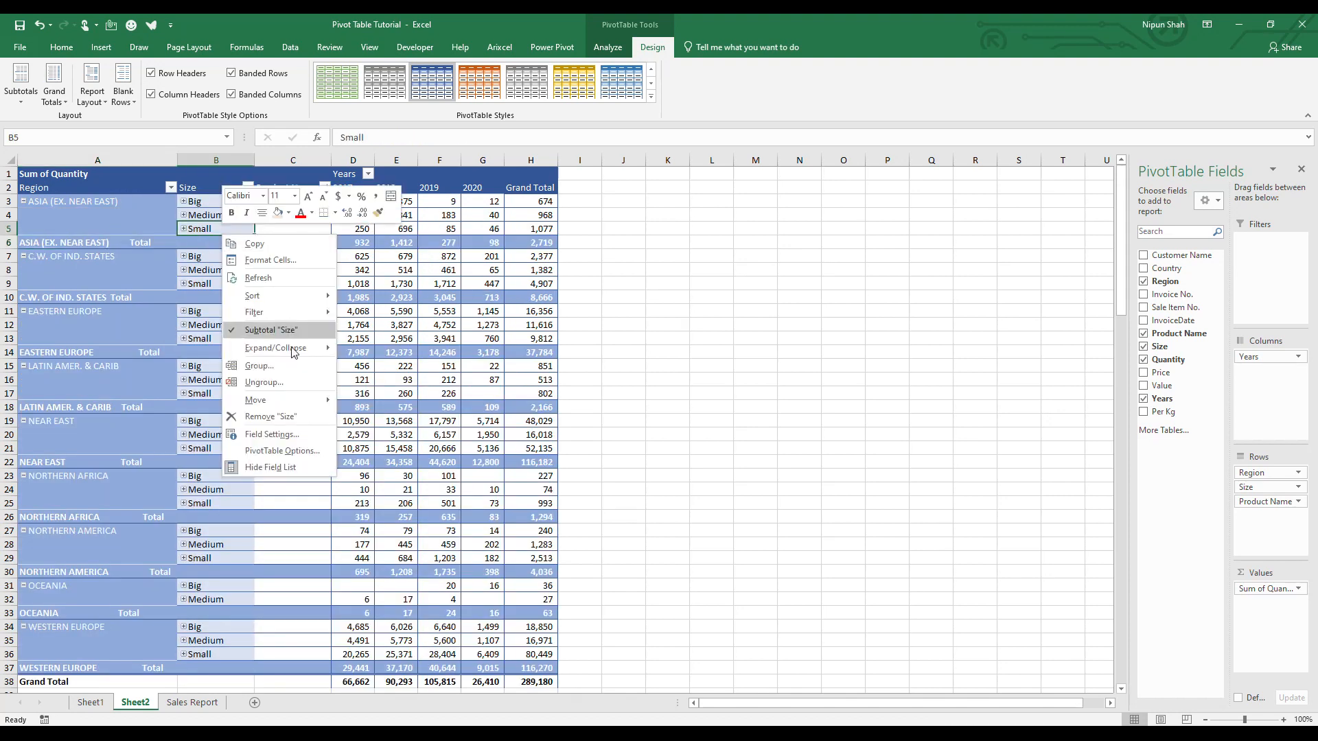
mouse_move(288, 348)
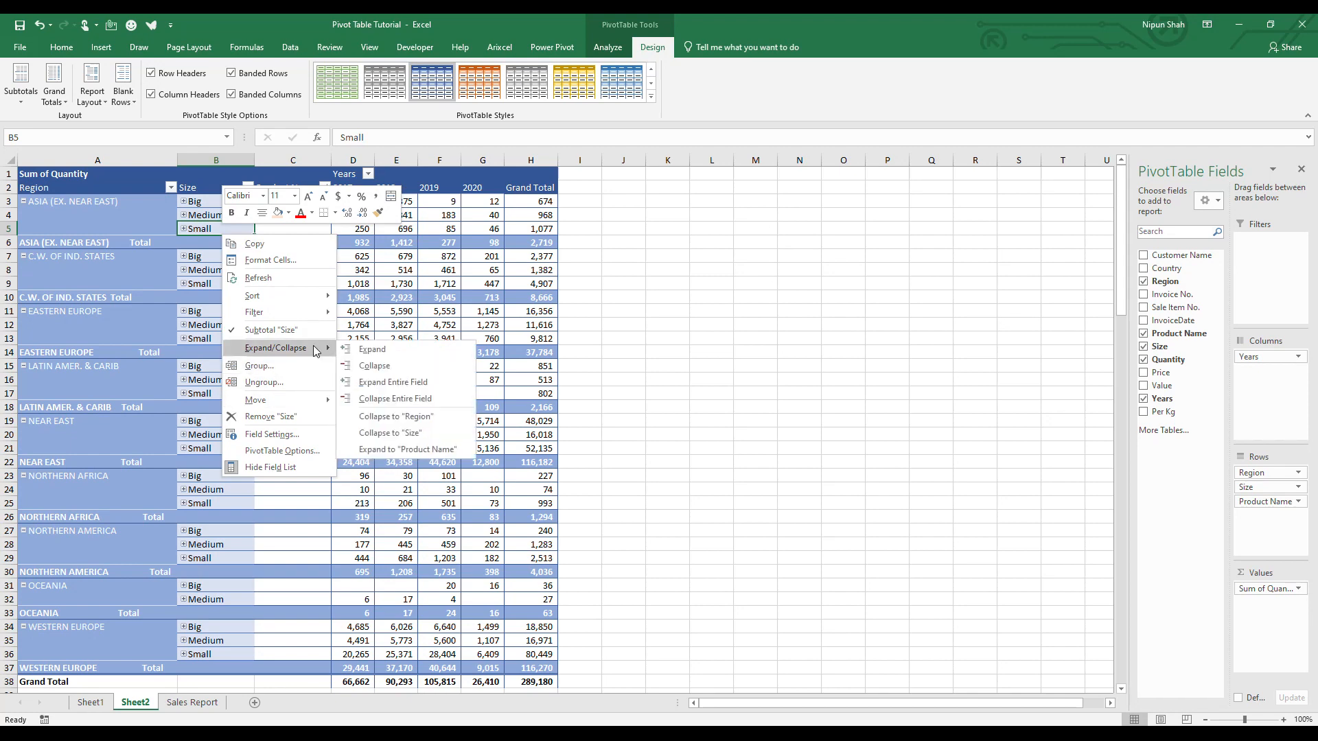
left_click(387, 382)
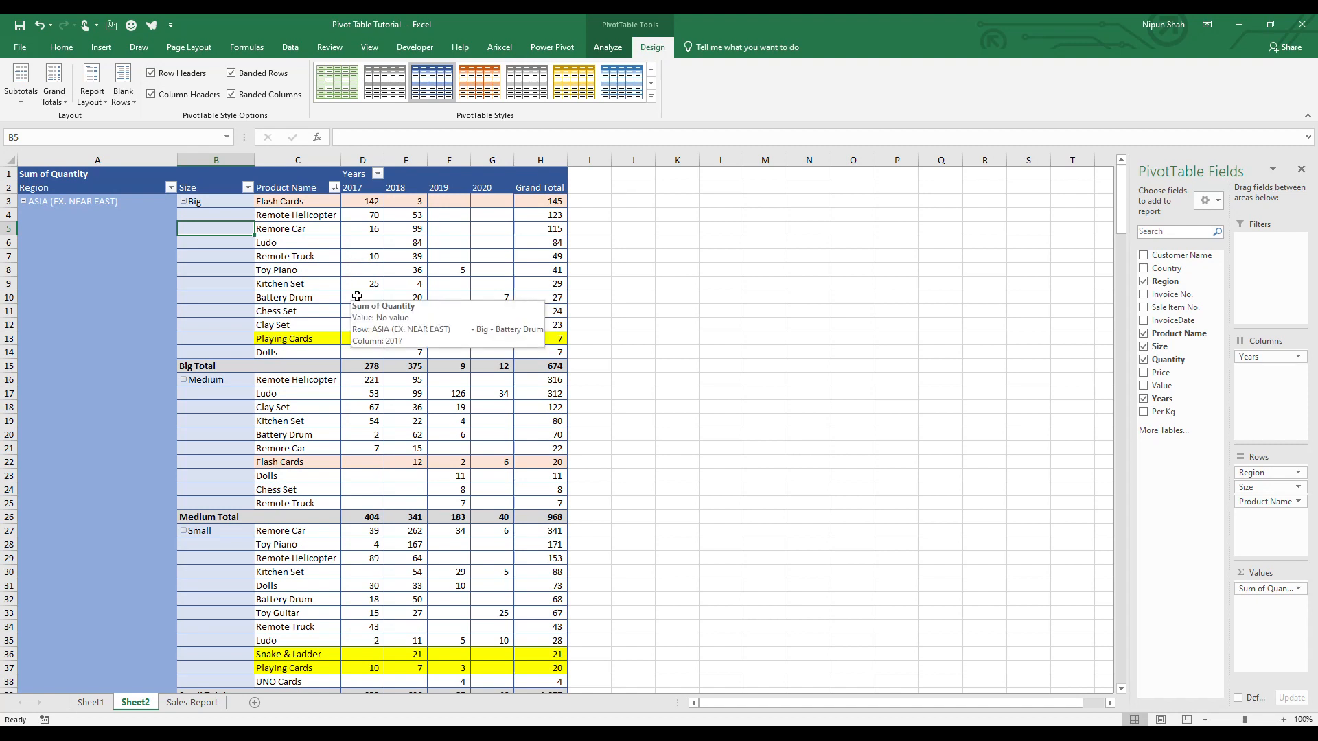
Step: Review the Grand Total column, and turn grand totals off for both rows and columns, checking down to the pivot table's end
left_click(532, 253)
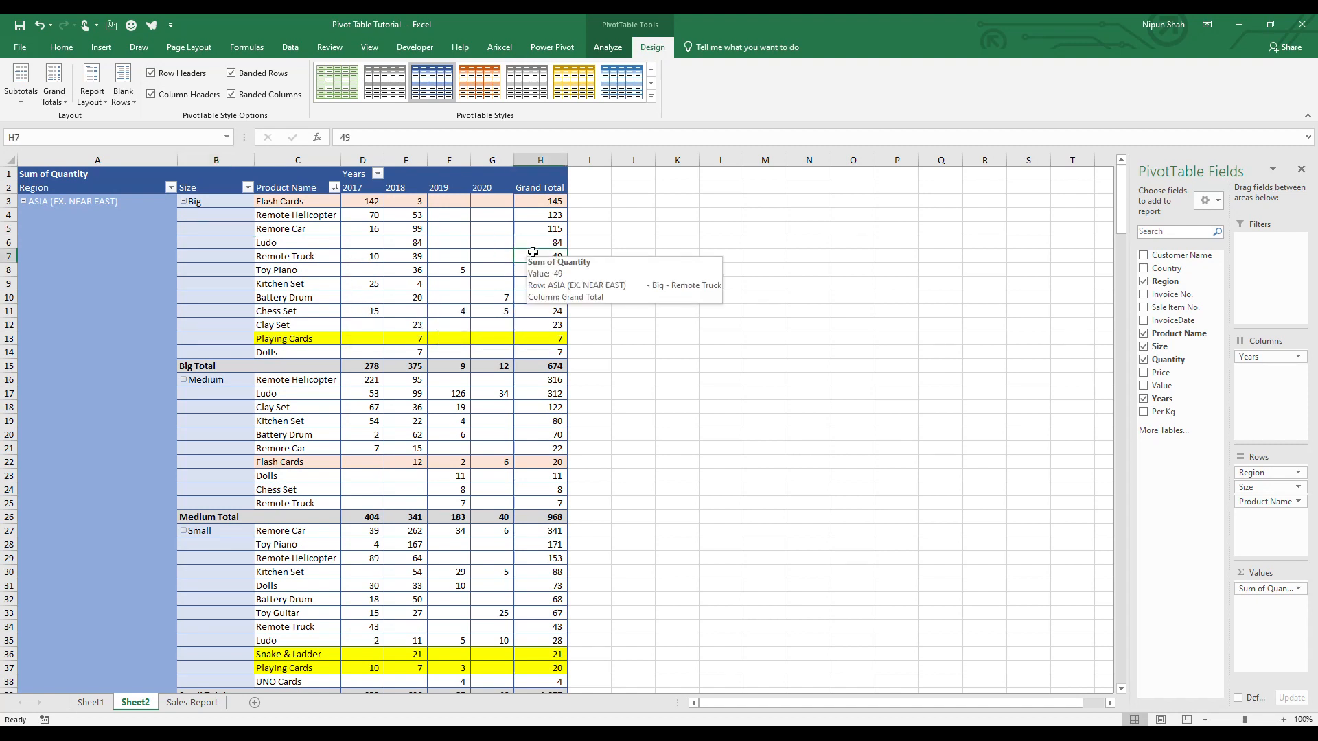
left_click(540, 160)
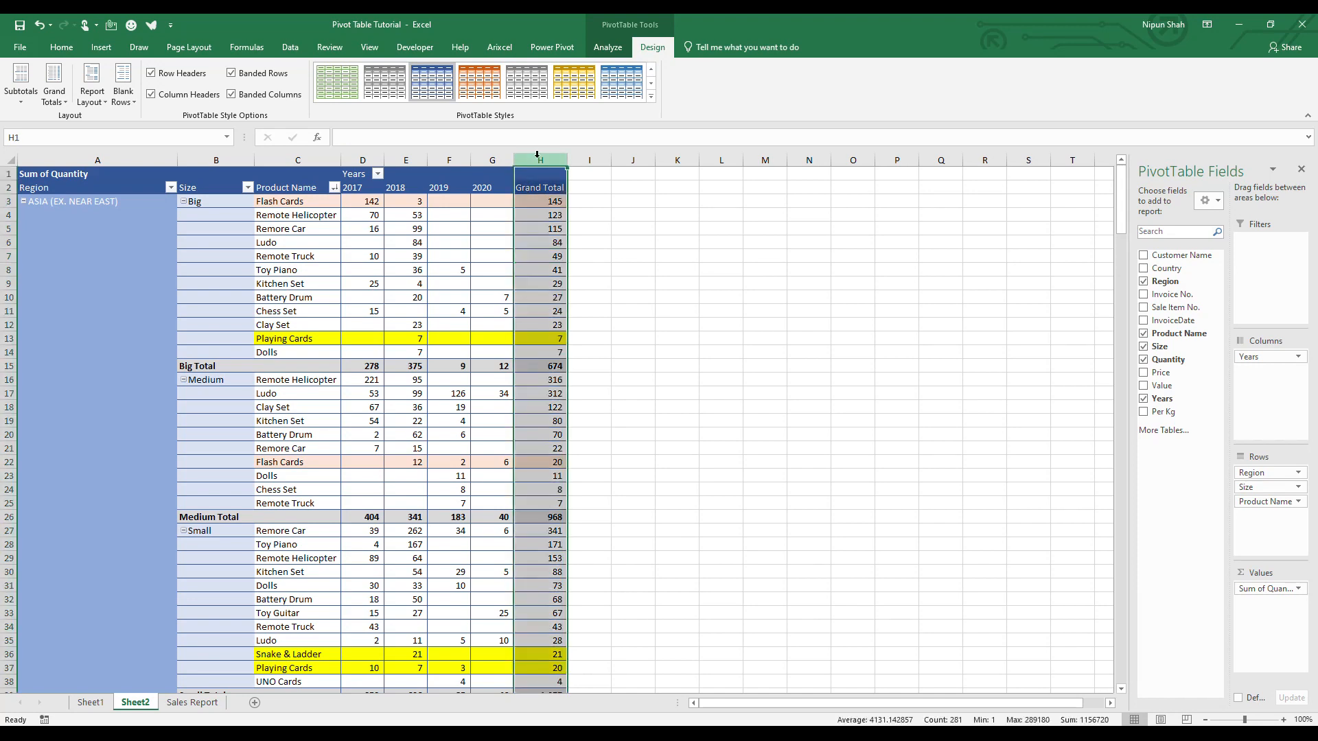
scroll(523, 338, "down", 20)
scroll(505, 319, "up", 20)
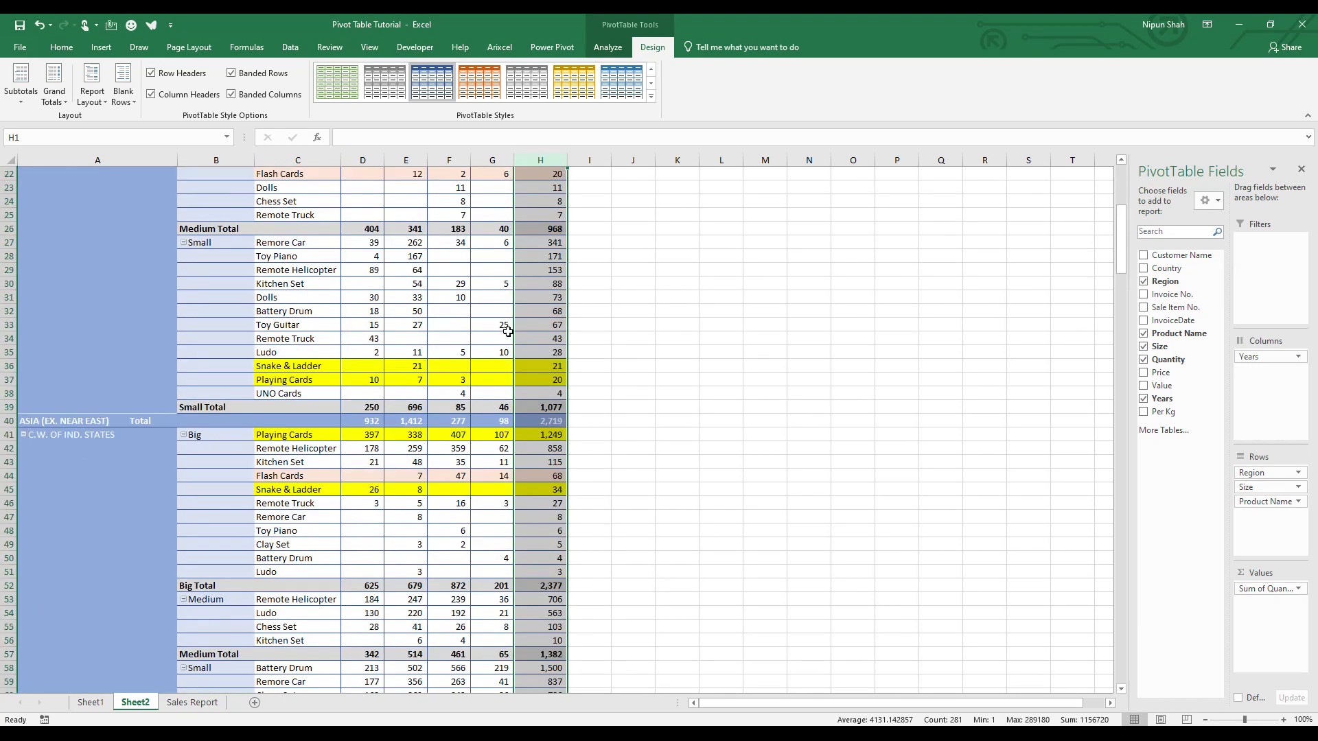
left_click(520, 283)
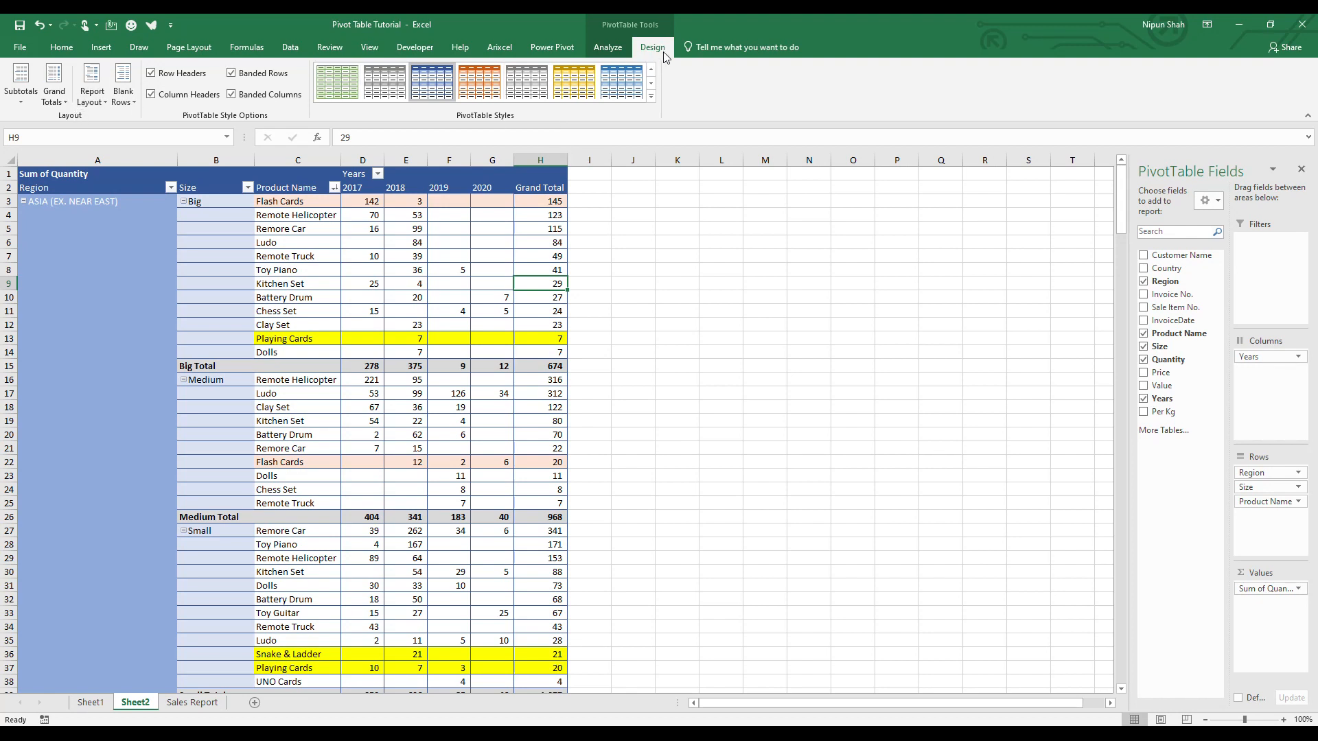
left_click(55, 86)
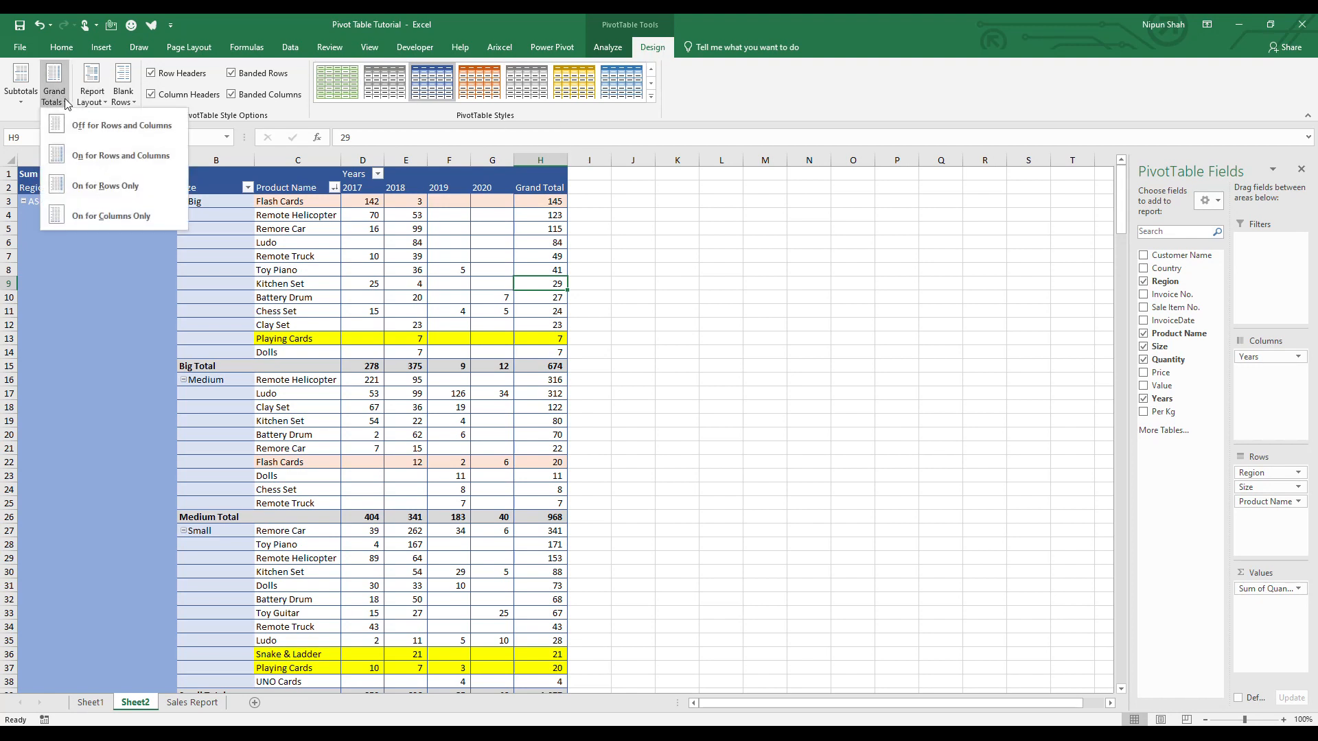
left_click(162, 130)
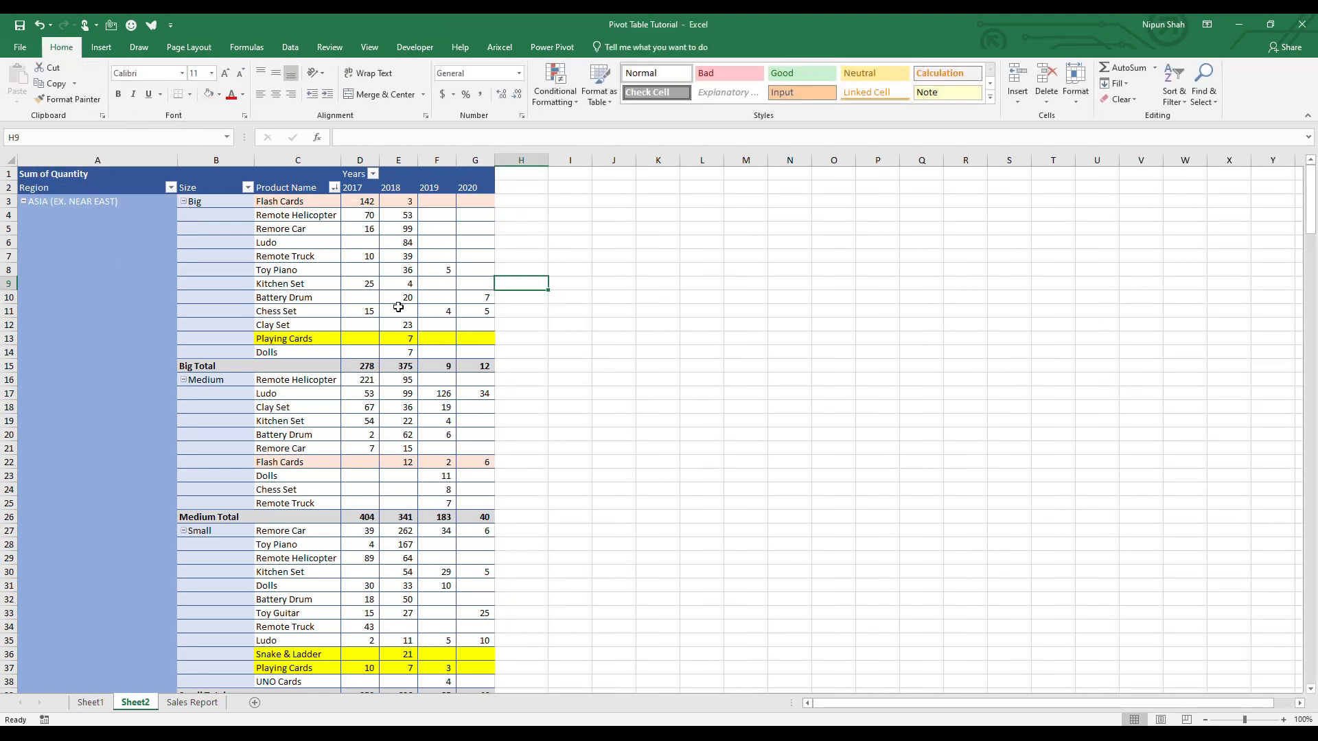
scroll(409, 330, "down", 20)
scroll(413, 347, "down", 20)
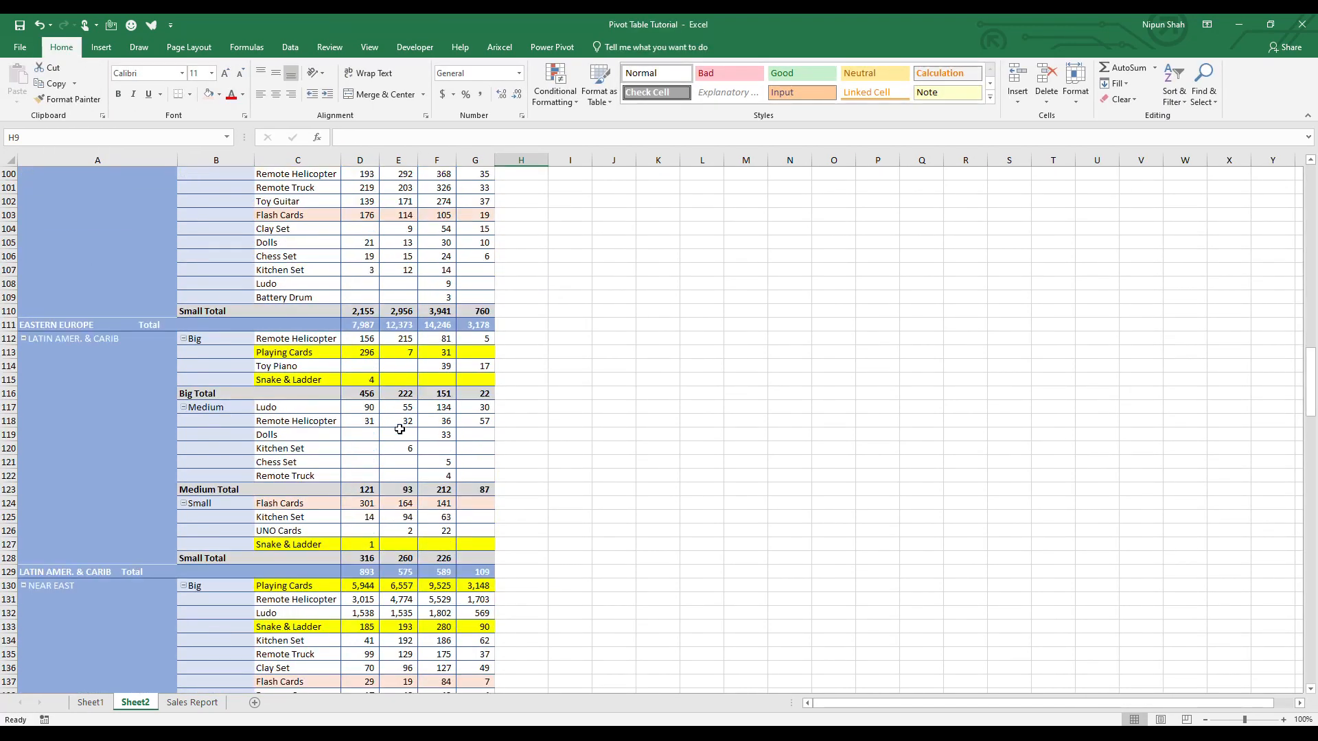
scroll(410, 420, "down", 20)
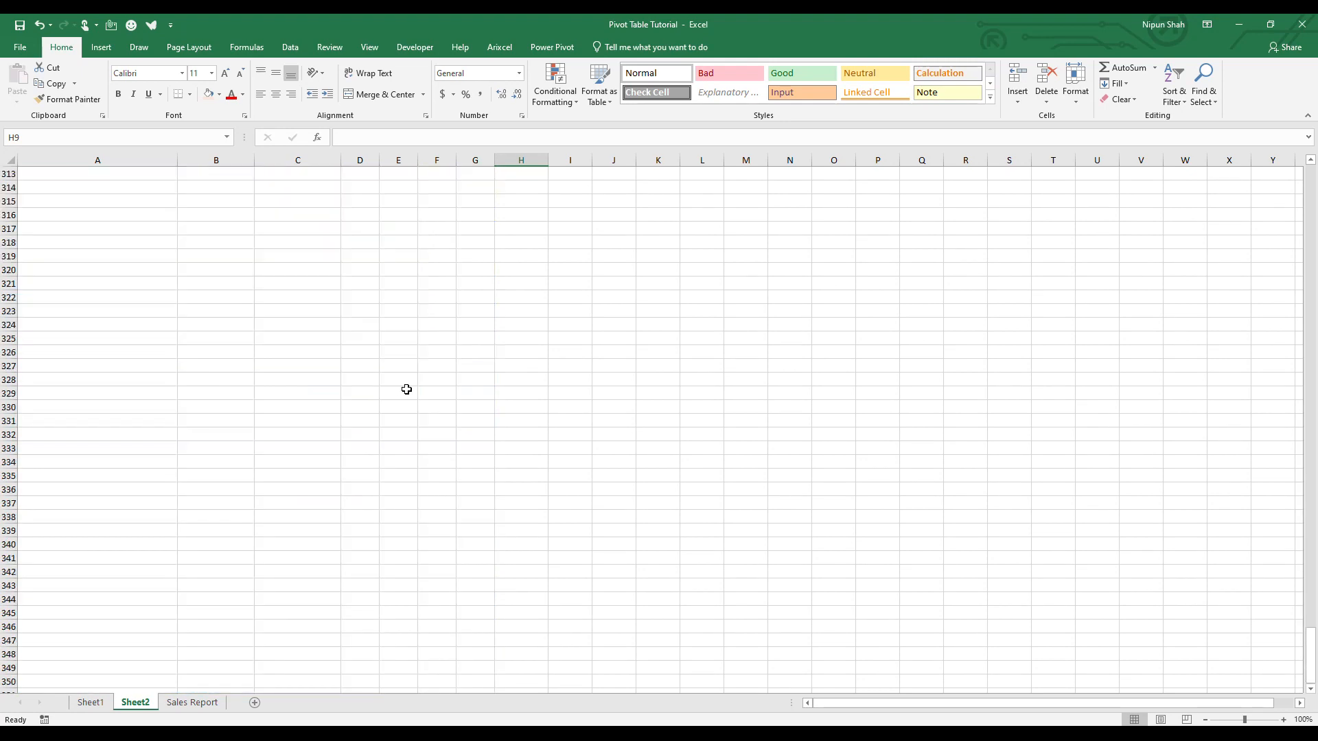
scroll(406, 388, "up", 20)
scroll(394, 398, "up", 20)
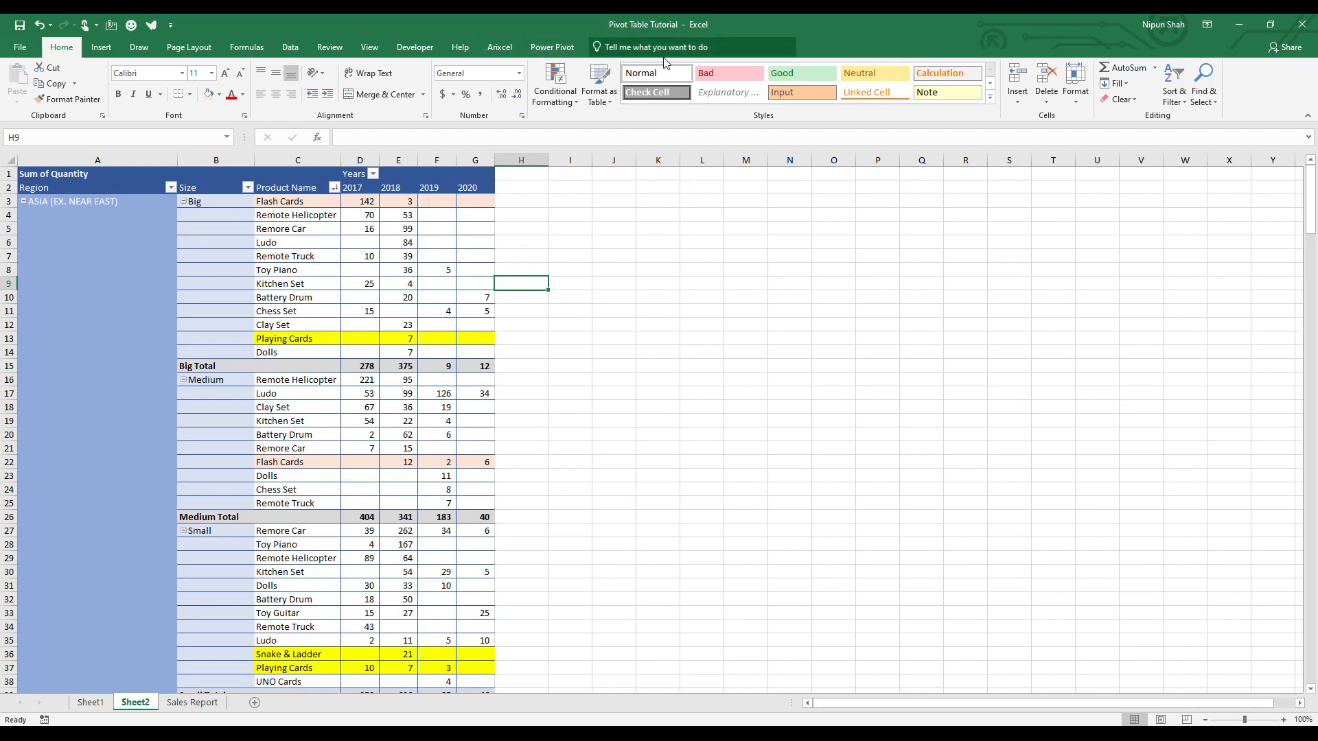
Step: Turn the pivot table's grand totals on for both rows and columns, and look over the other grand total options
left_click(437, 254)
left_click(646, 48)
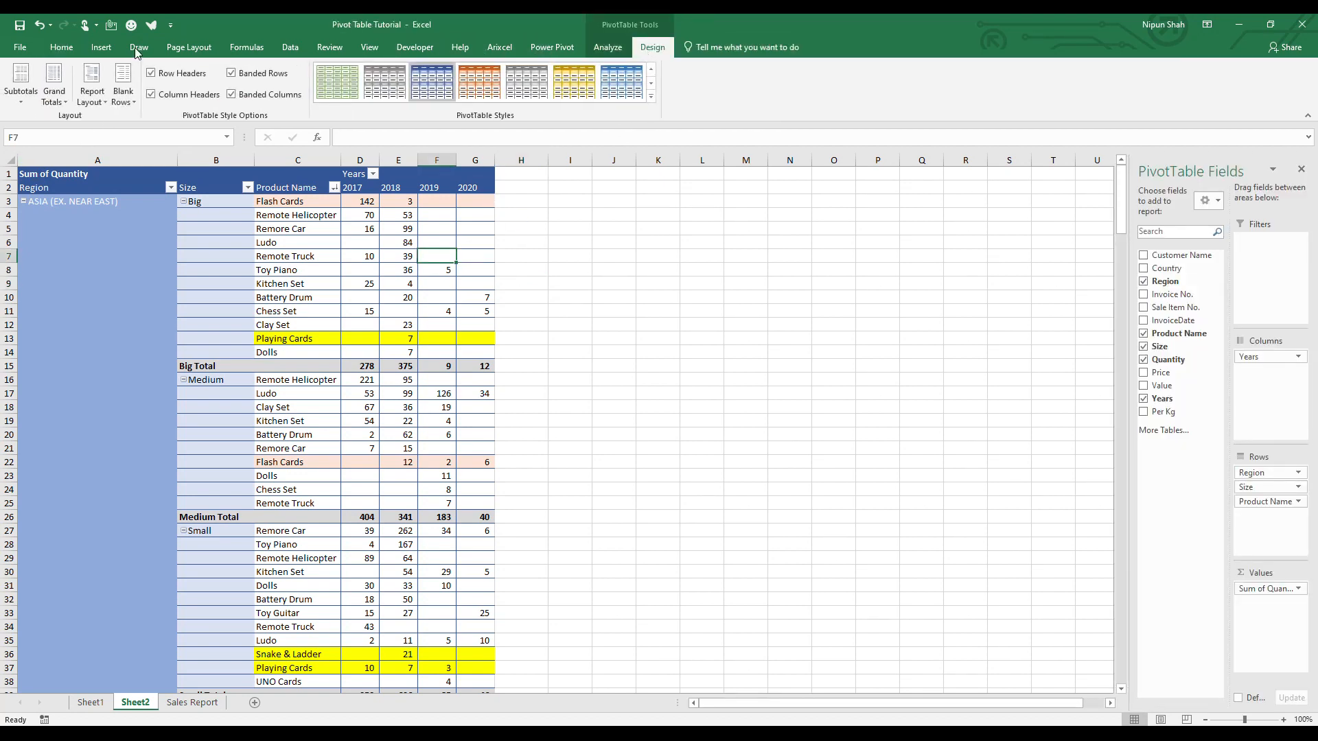
left_click(15, 99)
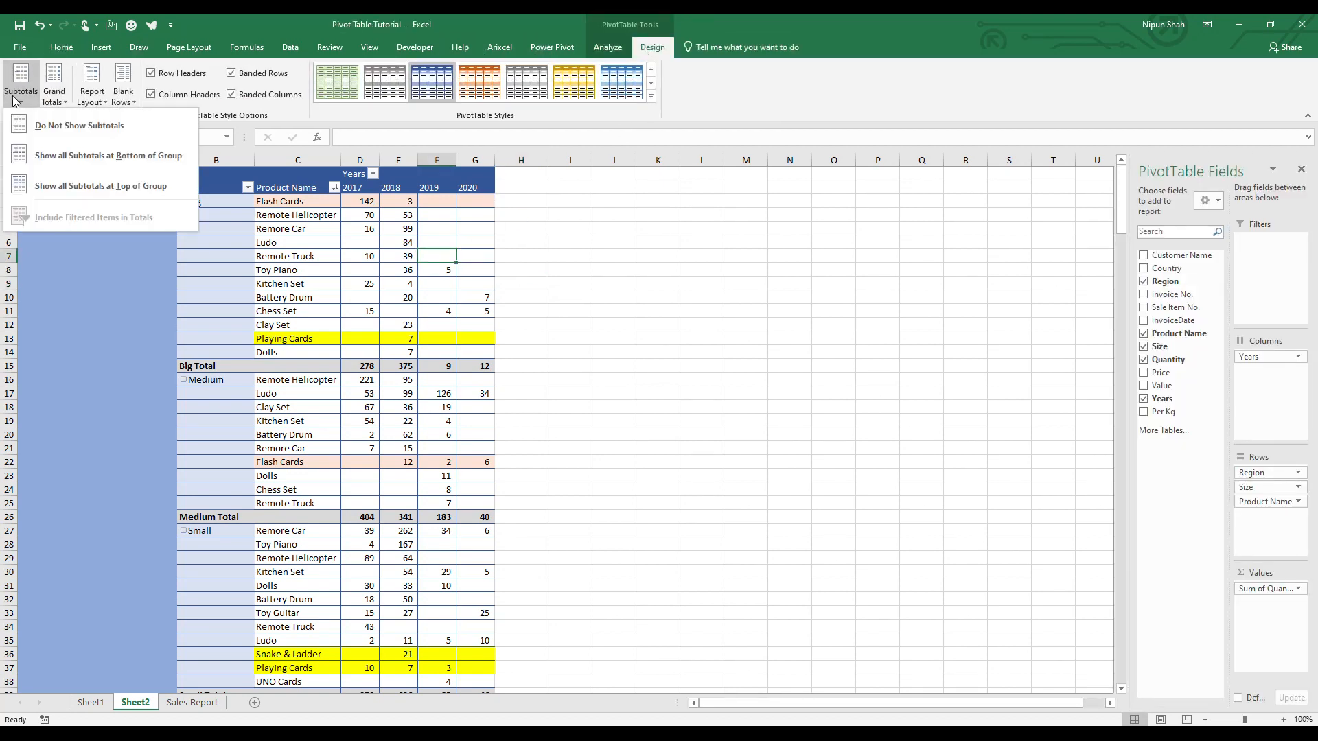
left_click(69, 101)
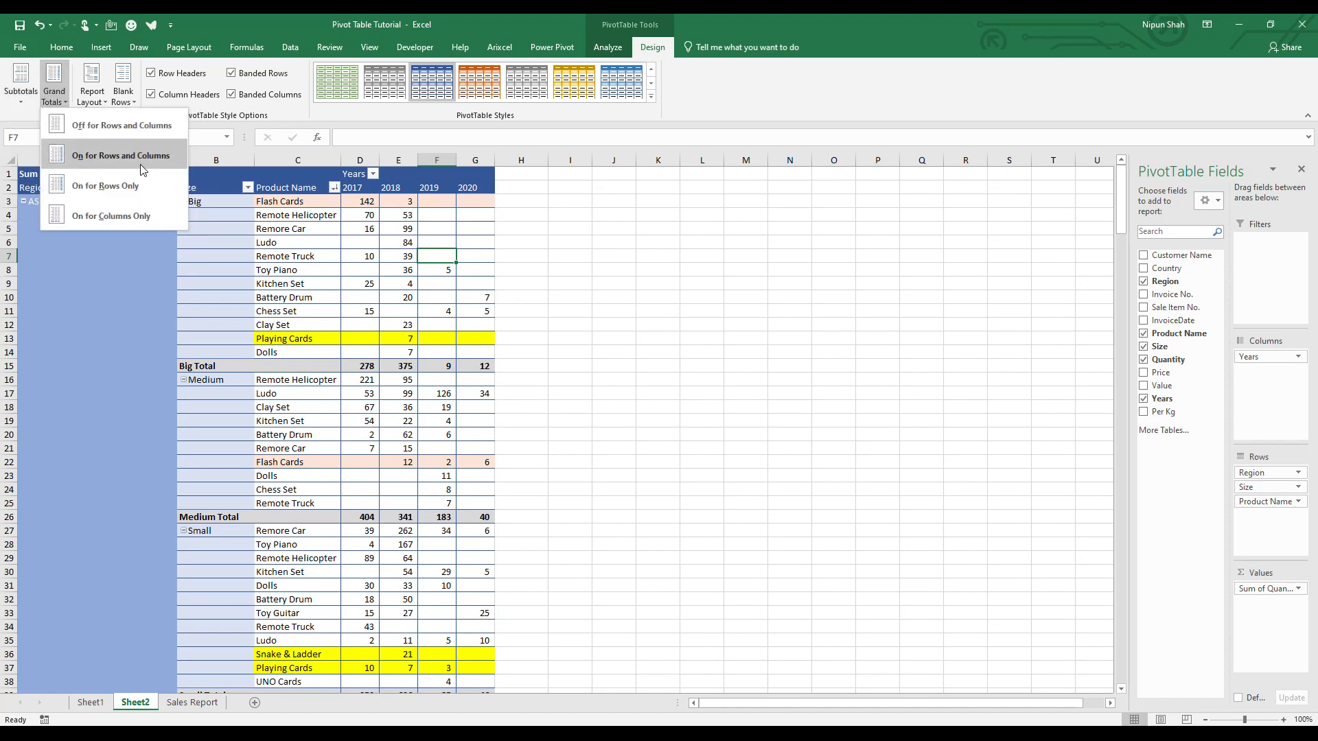
left_click(163, 131)
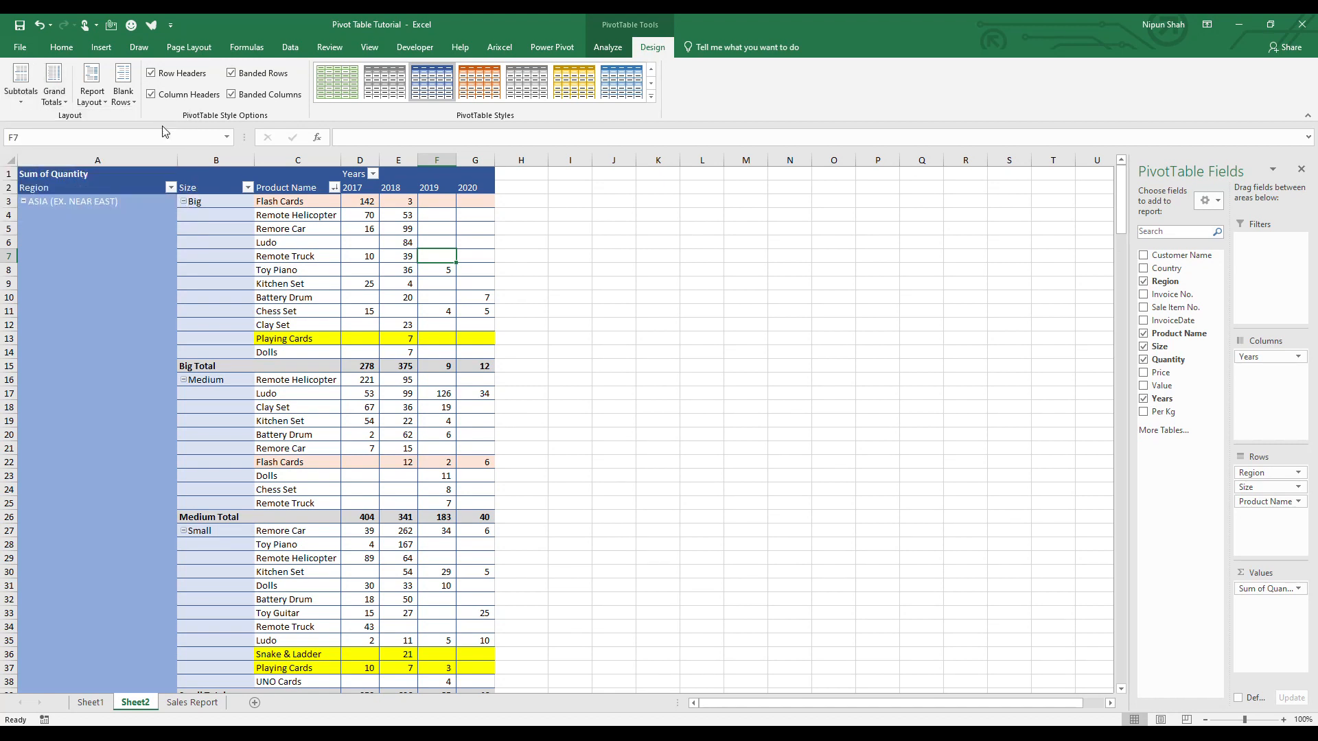
left_click(55, 86)
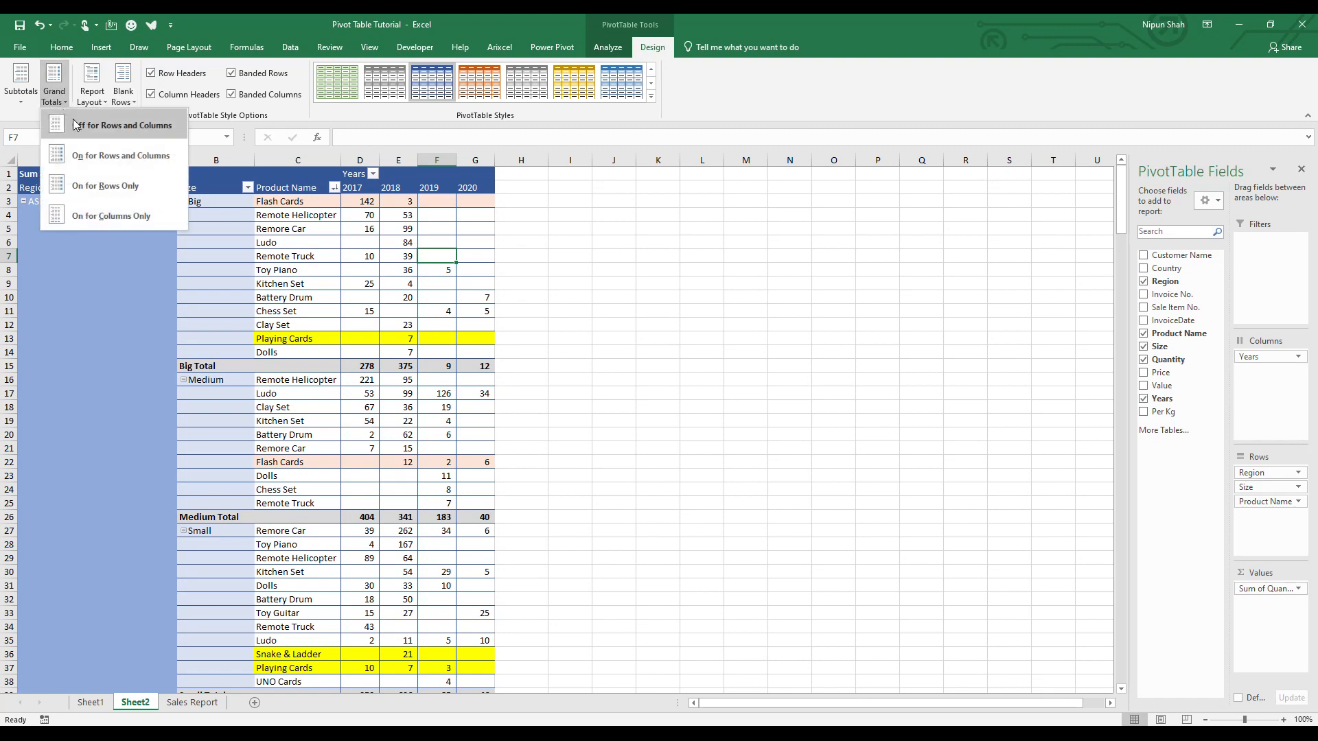
left_click(90, 155)
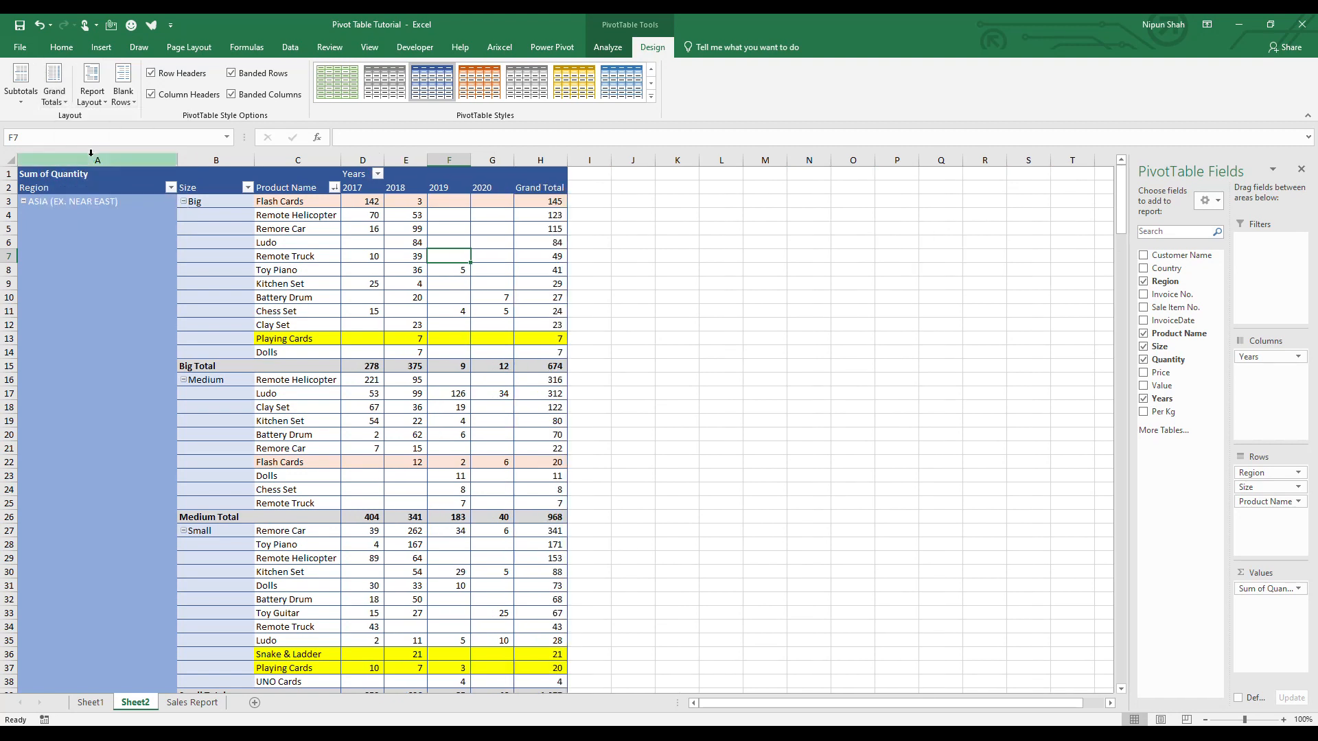
left_click(54, 86)
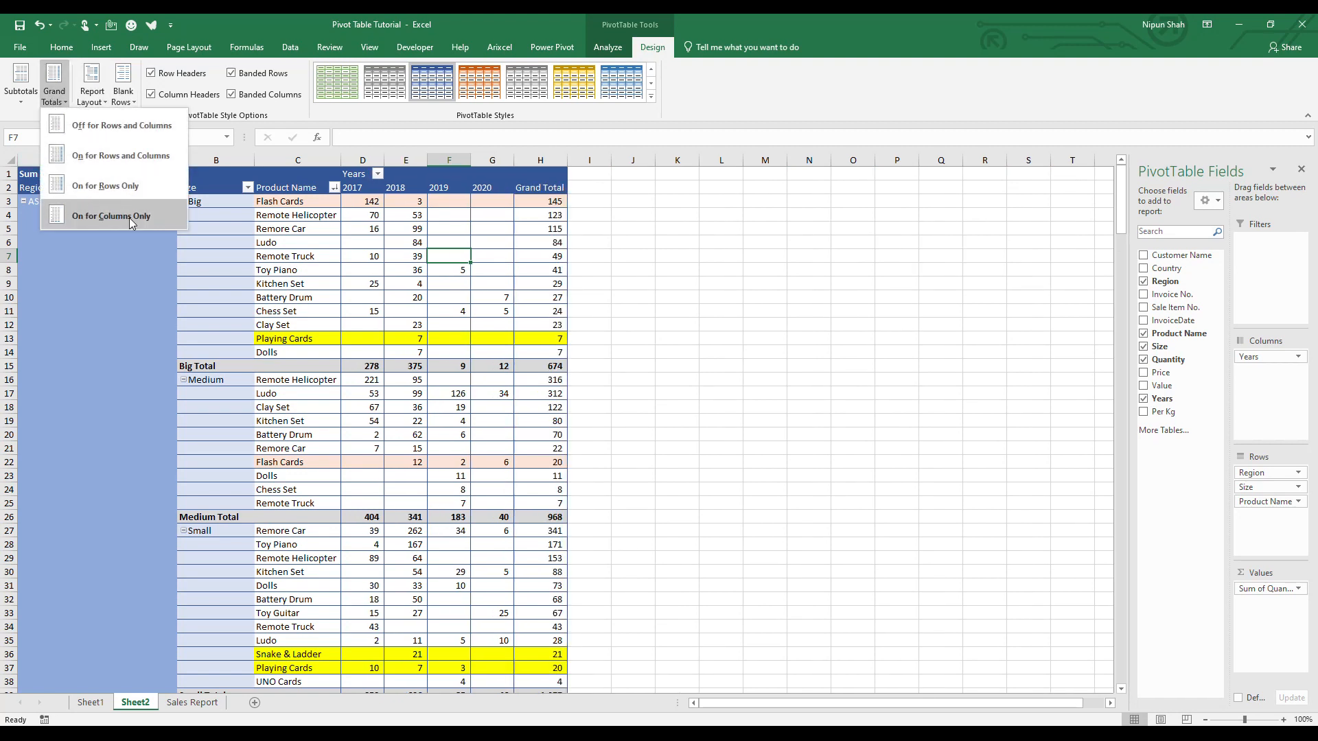
left_click(309, 272)
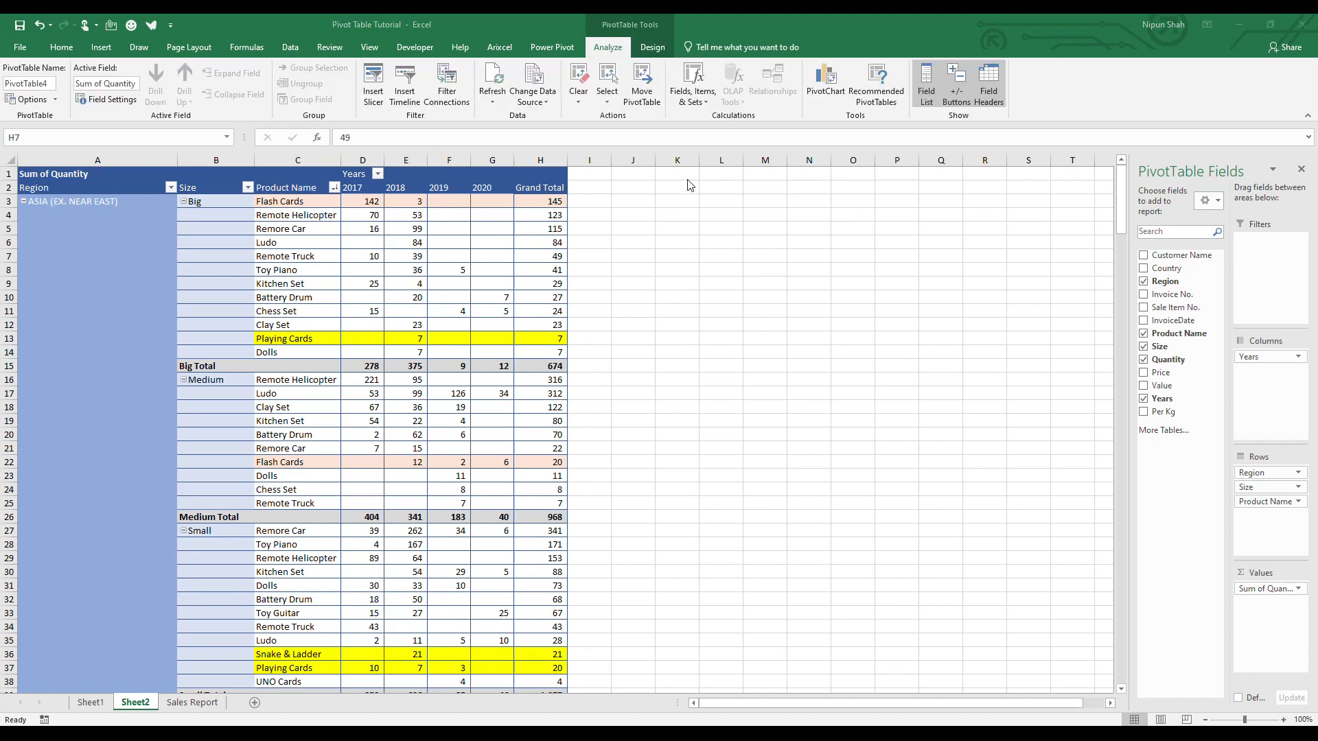
Step: Remove the Region field from the pivot table's rows and review the products grouped by size alone
left_click(1277, 472)
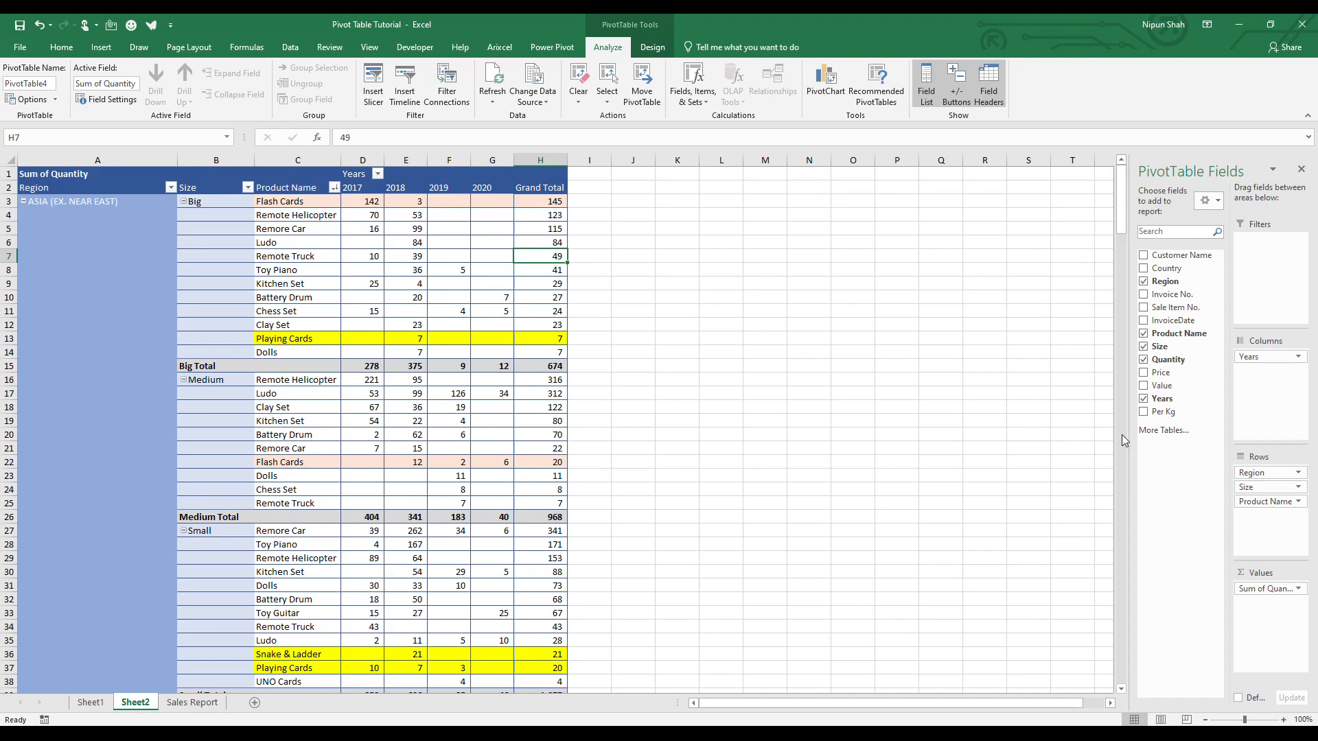
left_click_drag(1251, 473, 1044, 394)
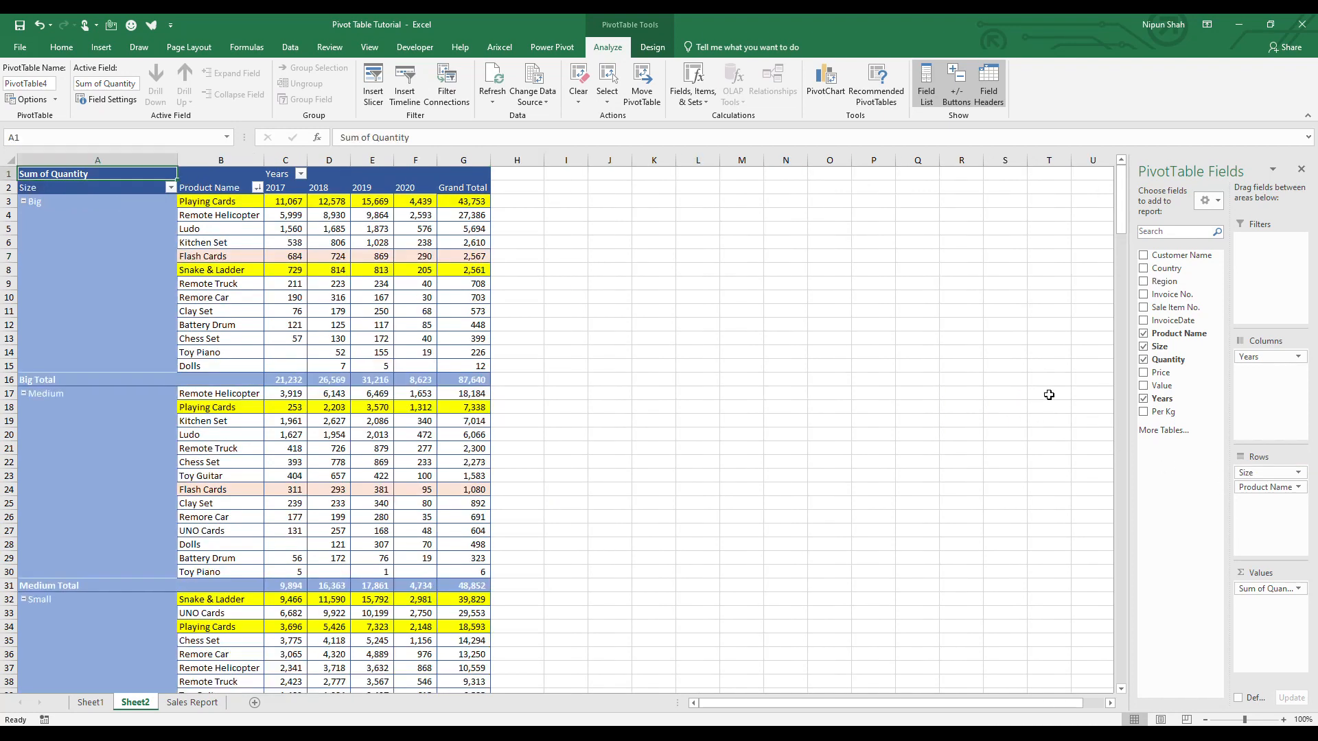
scroll(529, 453, "down", 5)
scroll(373, 463, "up", 5)
mouse_move(326, 555)
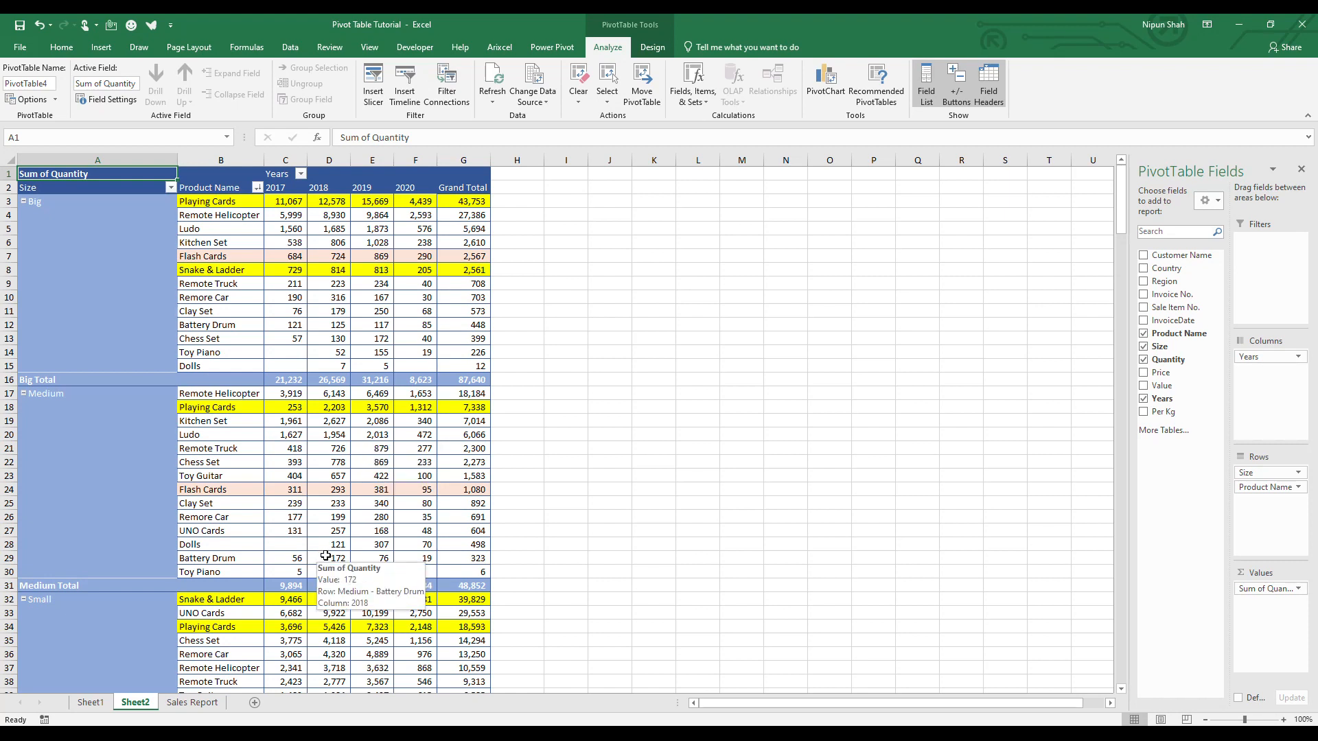
Step: Delete rows 2 to 376 of the source data on the Sales Report sheet
left_click(210, 707)
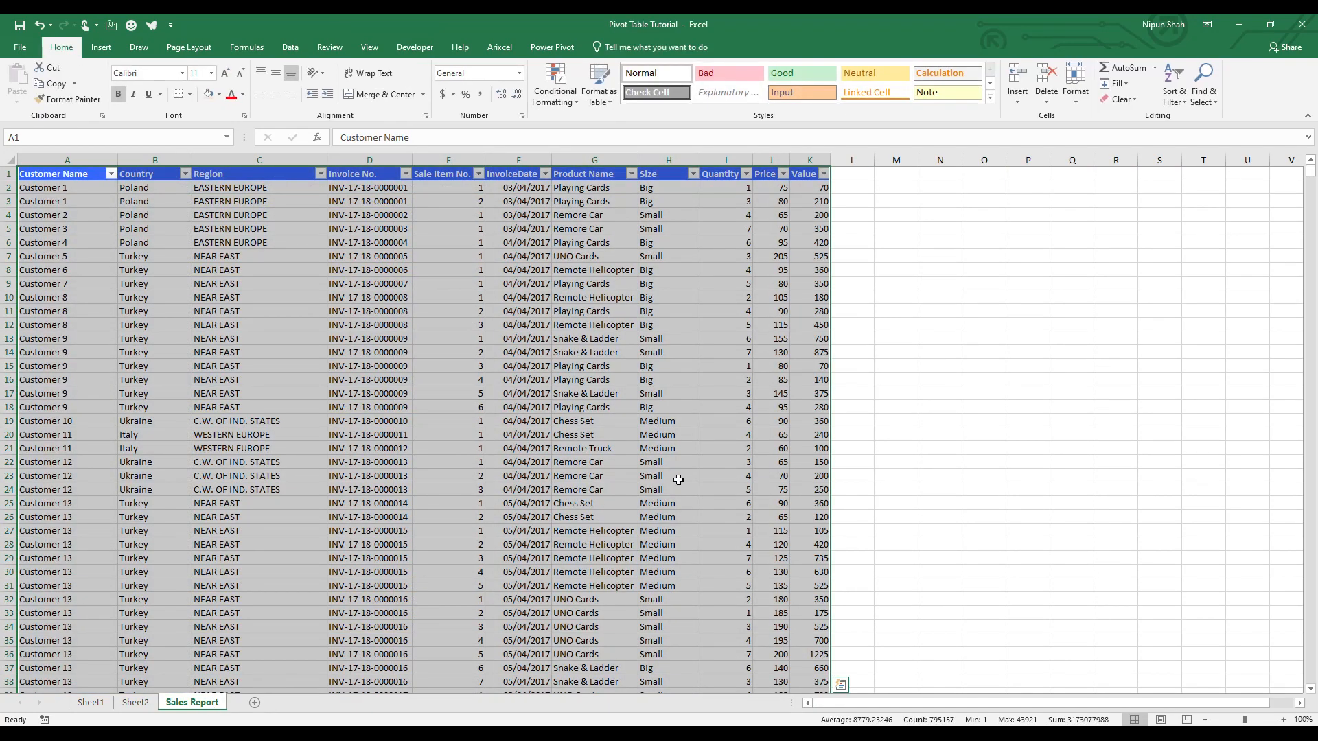
left_click(686, 447)
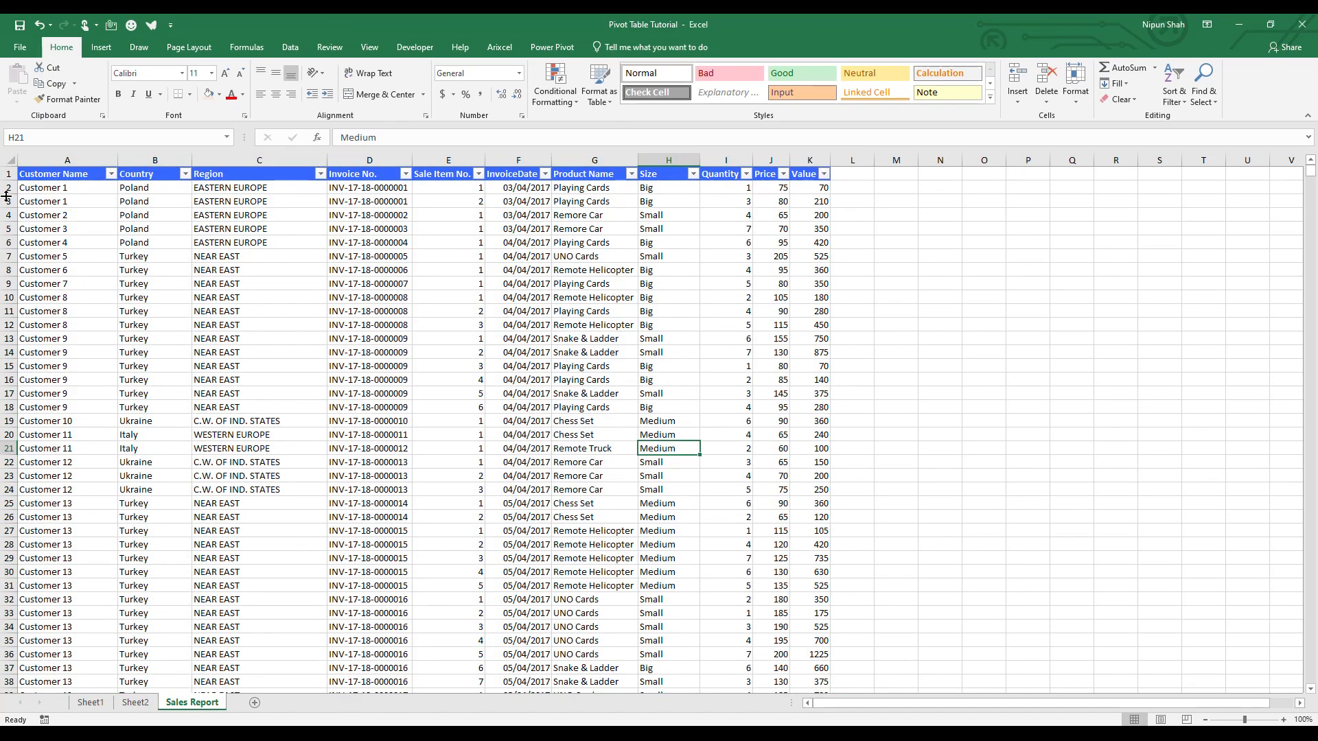
left_click_drag(7, 187, 7, 676)
key("ctrl+minus")
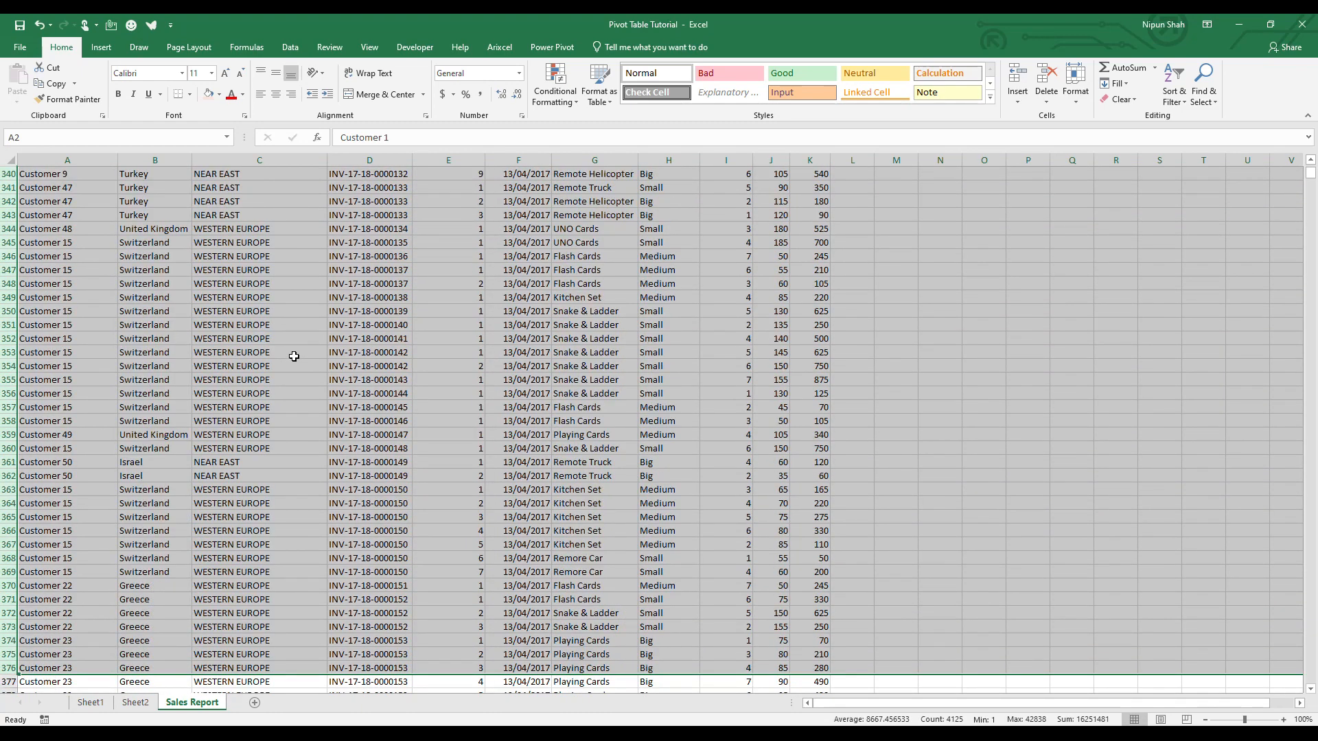
left_click(294, 357)
Step: Refresh the pivot table on Sheet2, and undo and redo the refresh to compare its figures with and without the deleted rows
left_click(91, 703)
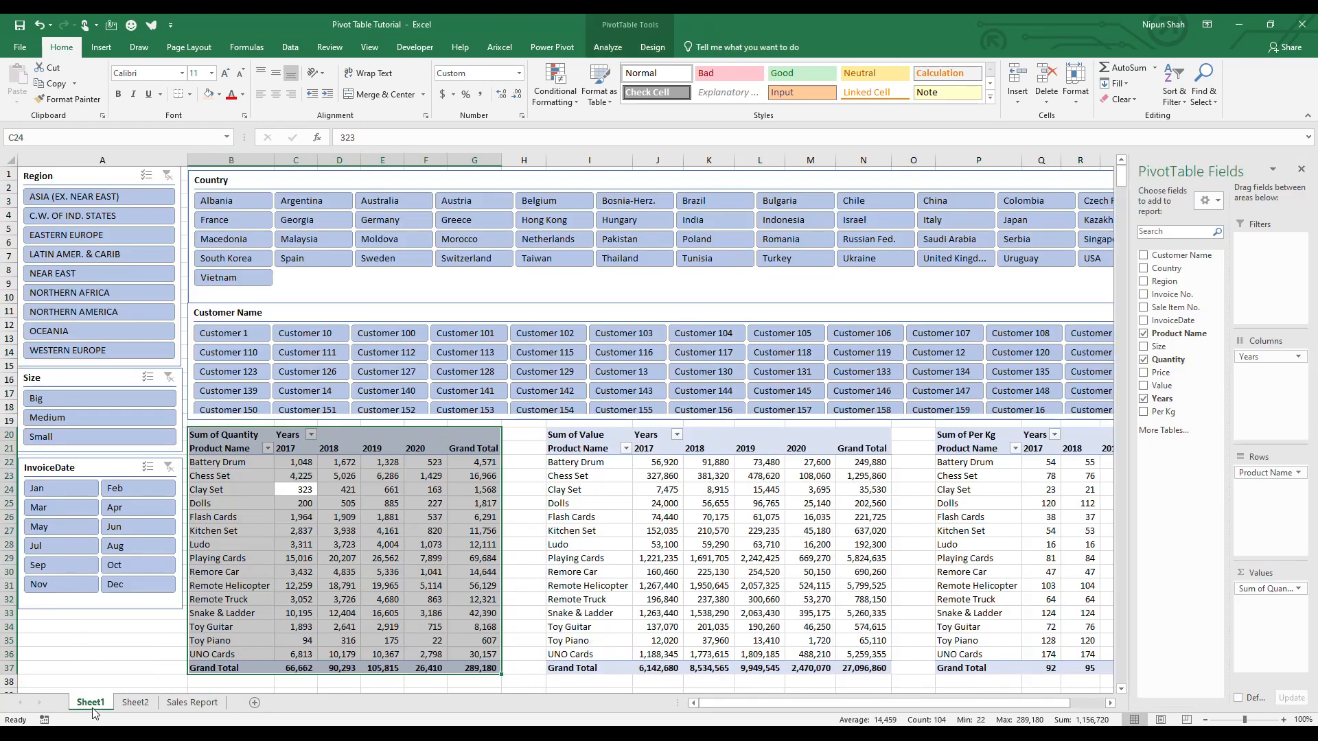
left_click(135, 702)
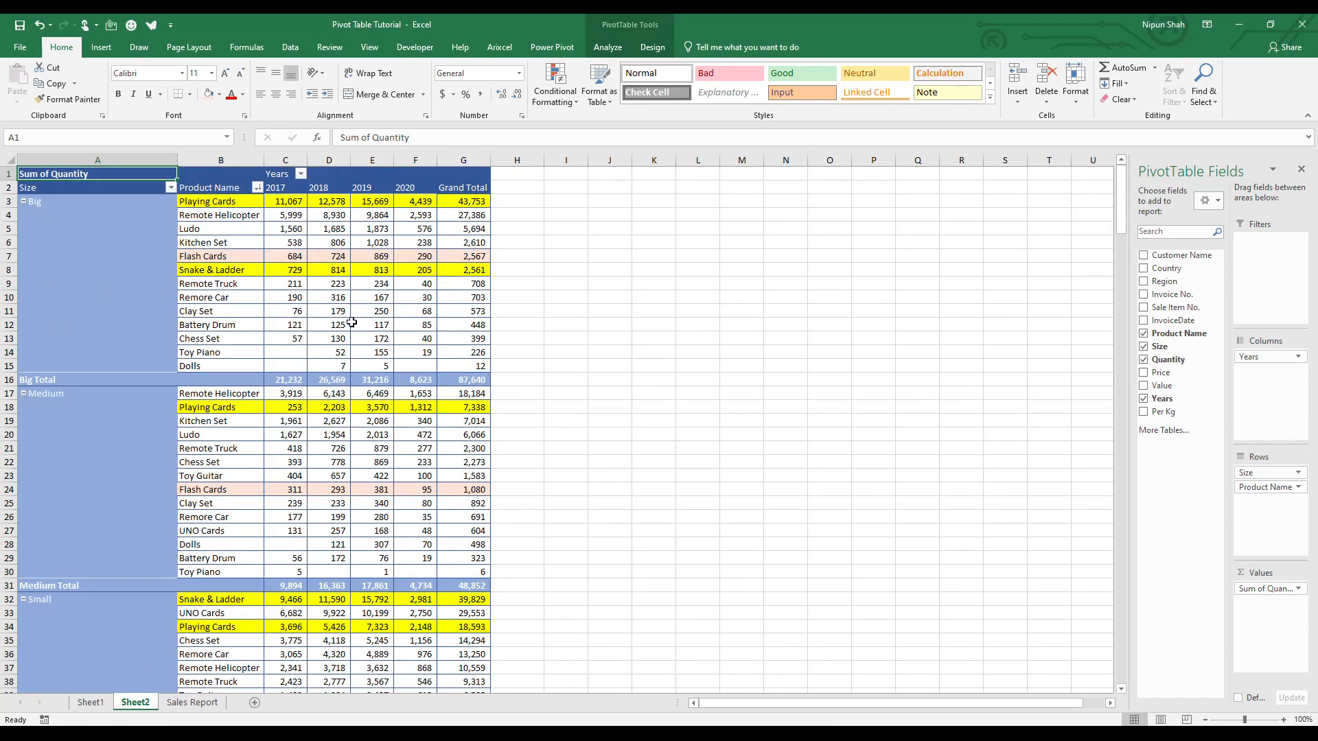
mouse_move(331, 286)
right_click(341, 300)
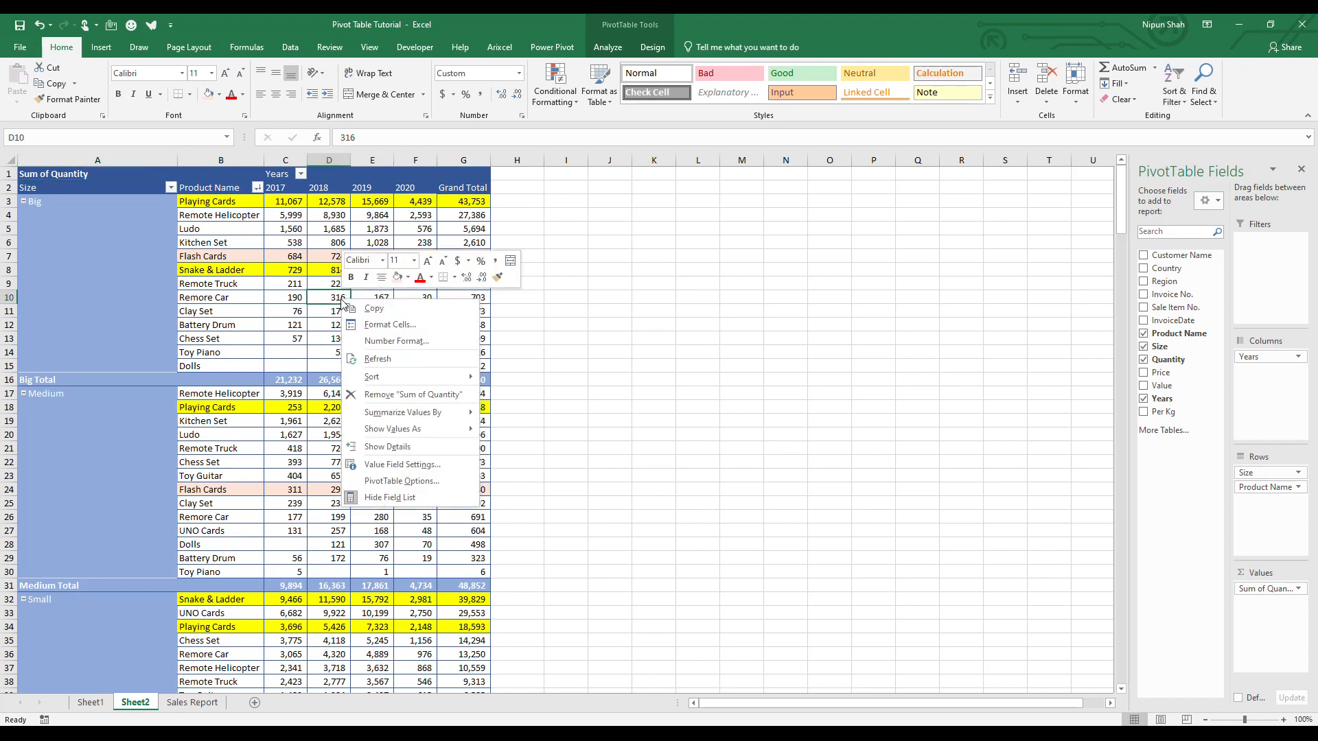
left_click(329, 299)
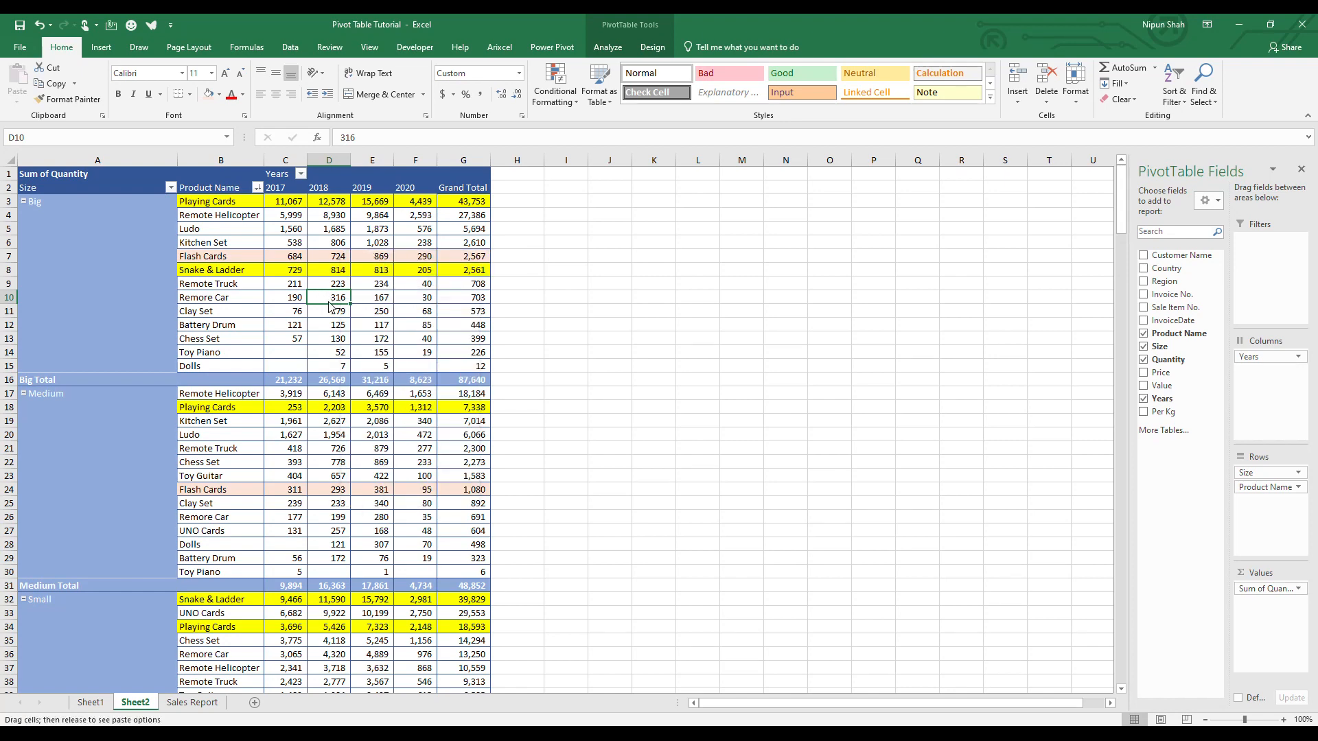
right_click(329, 302)
left_click(330, 300)
right_click(331, 300)
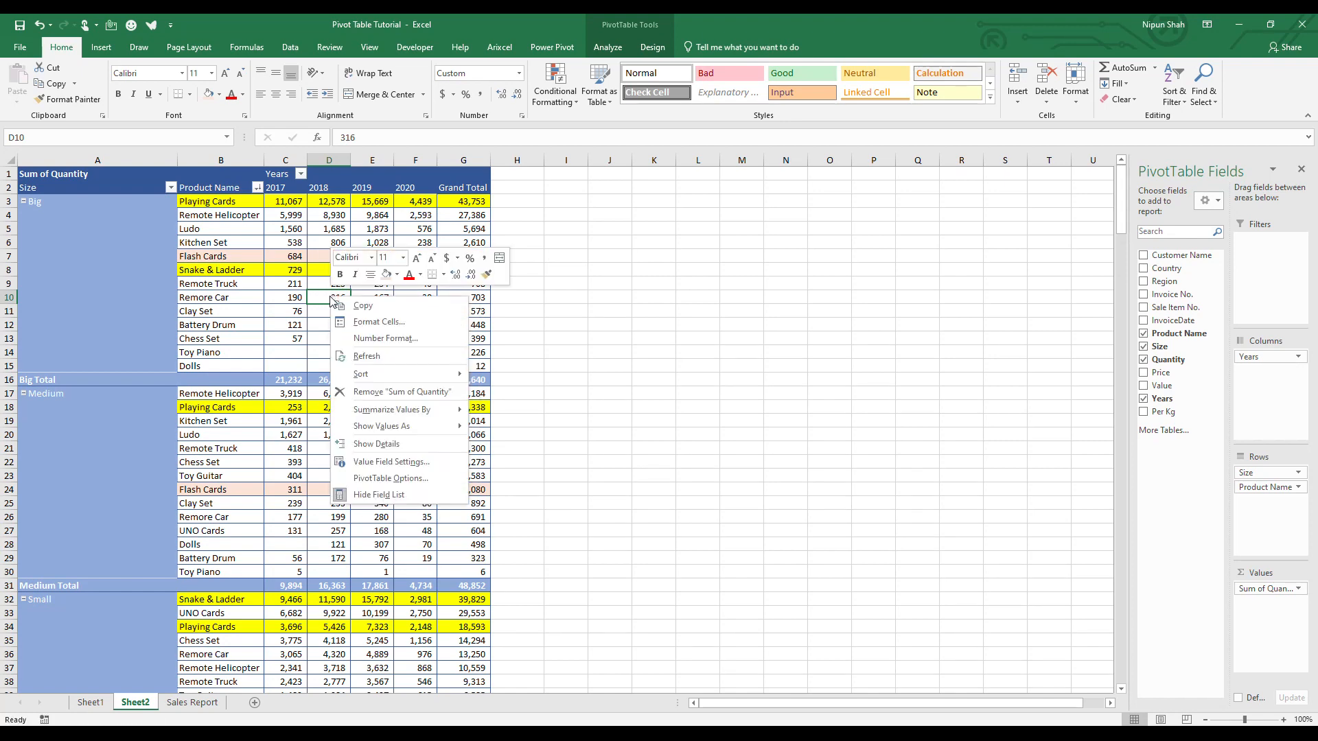
left_click(377, 357)
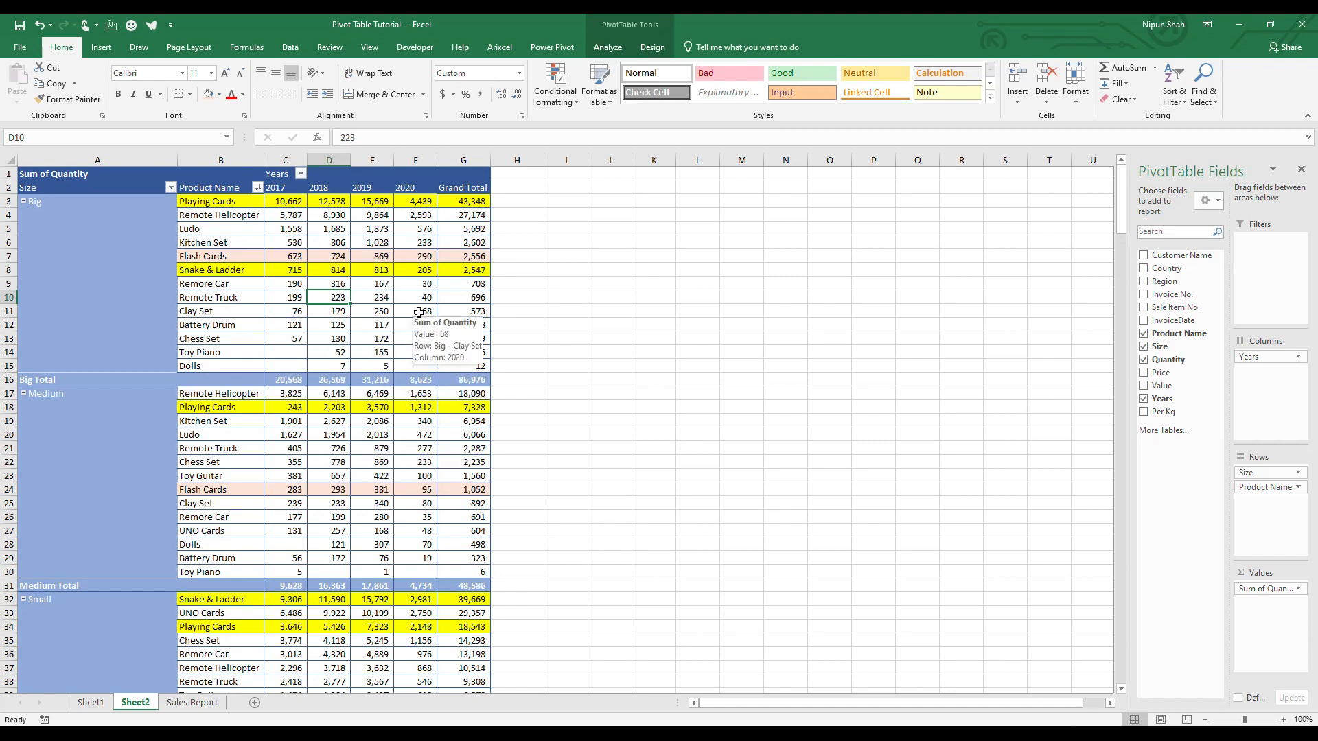
key("ctrl+z")
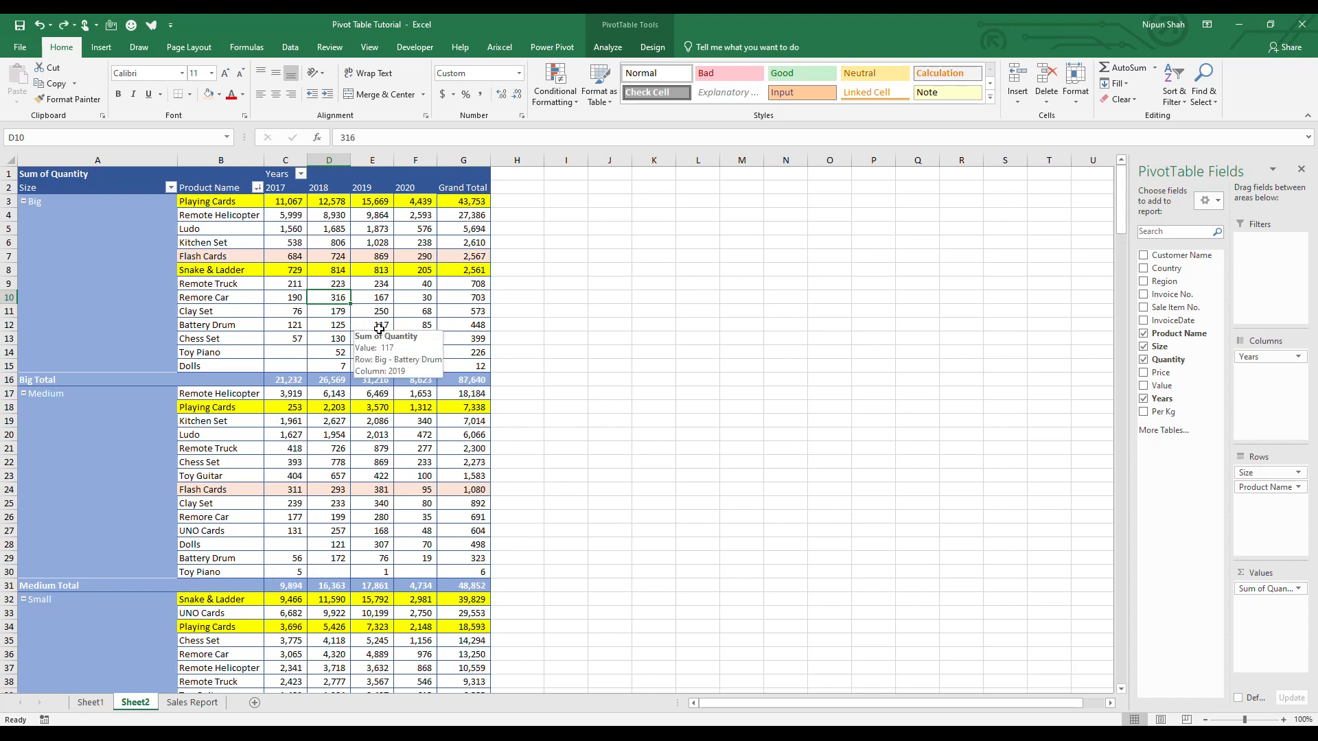
key("ctrl+y")
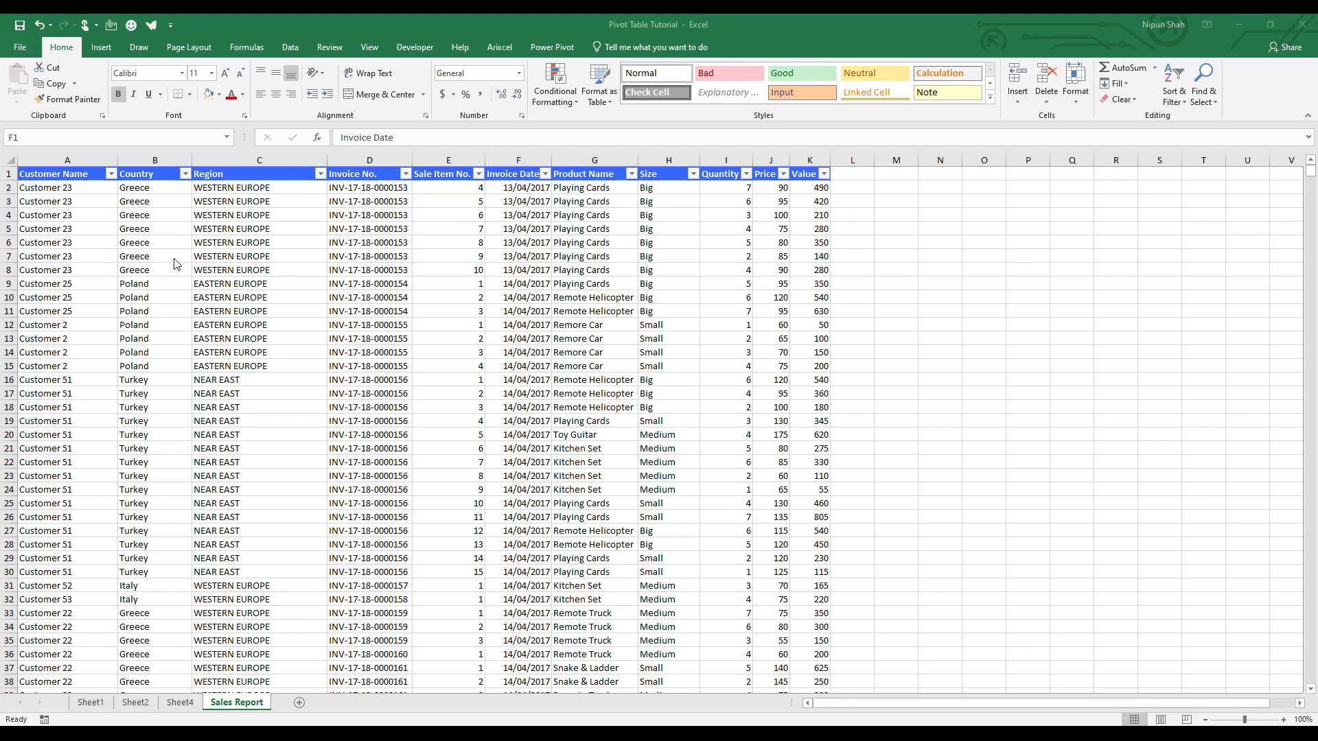
Step: Copy the whole Sales Report table, from the Customer Name heading to the Value column's last row
left_click(72, 170)
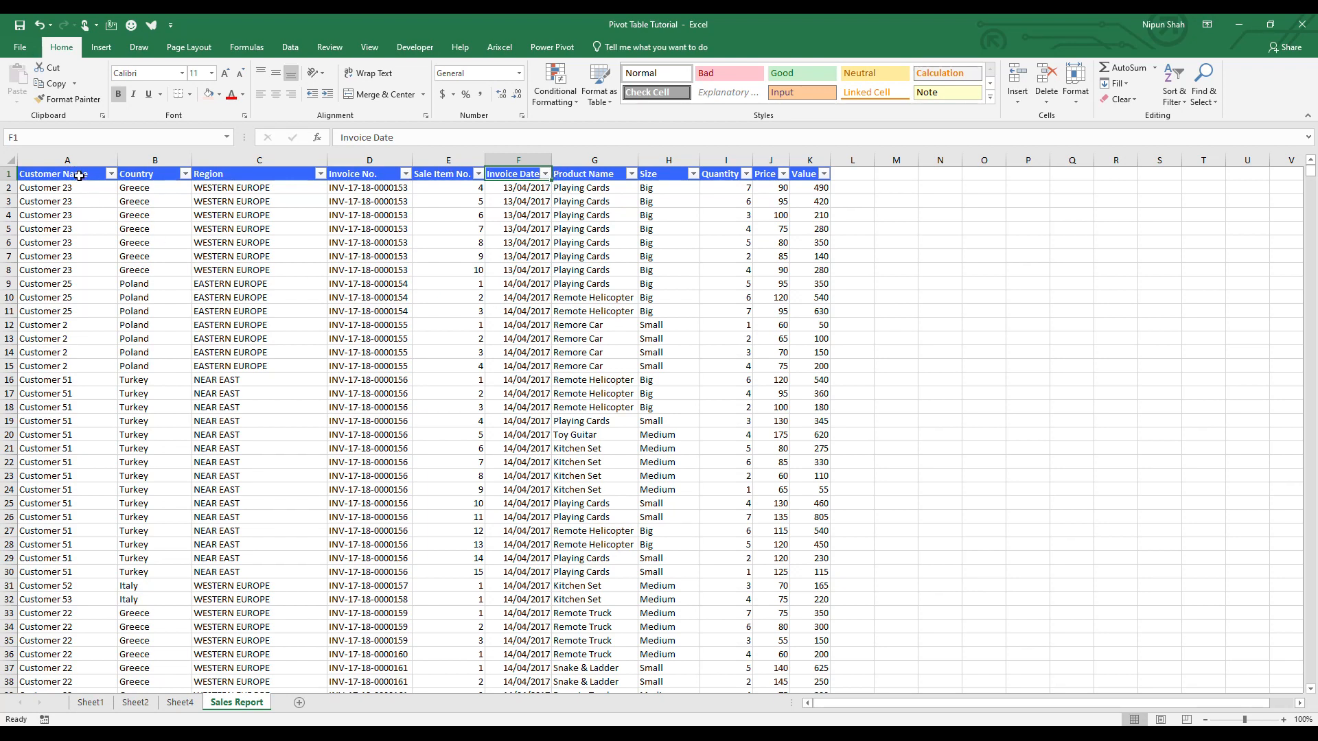
left_click(79, 175)
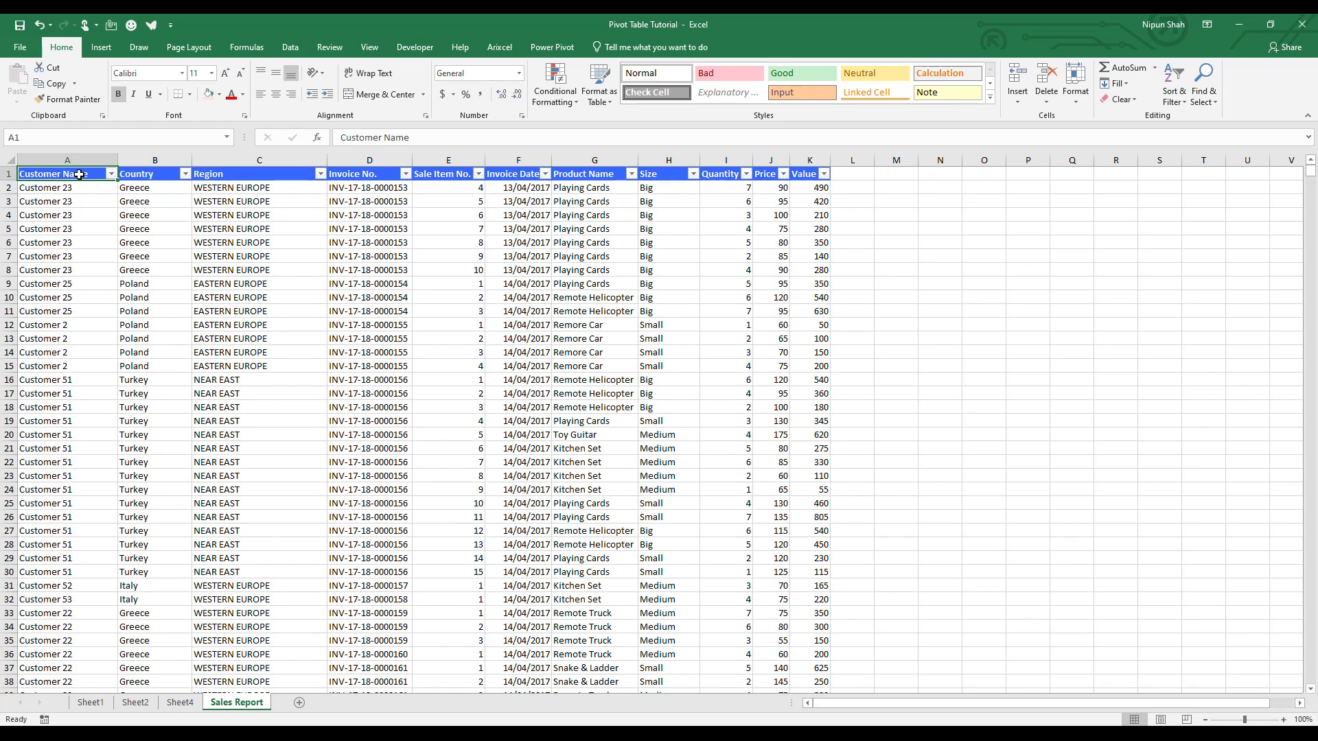
key("shift+Right")
key("shift+Right")
key("shift+Right")
key("shift+Right")
key("shift+Right")
key("shift+Right")
key("shift+Right")
key("shift+Right")
key("shift+Right")
key("shift+Right")
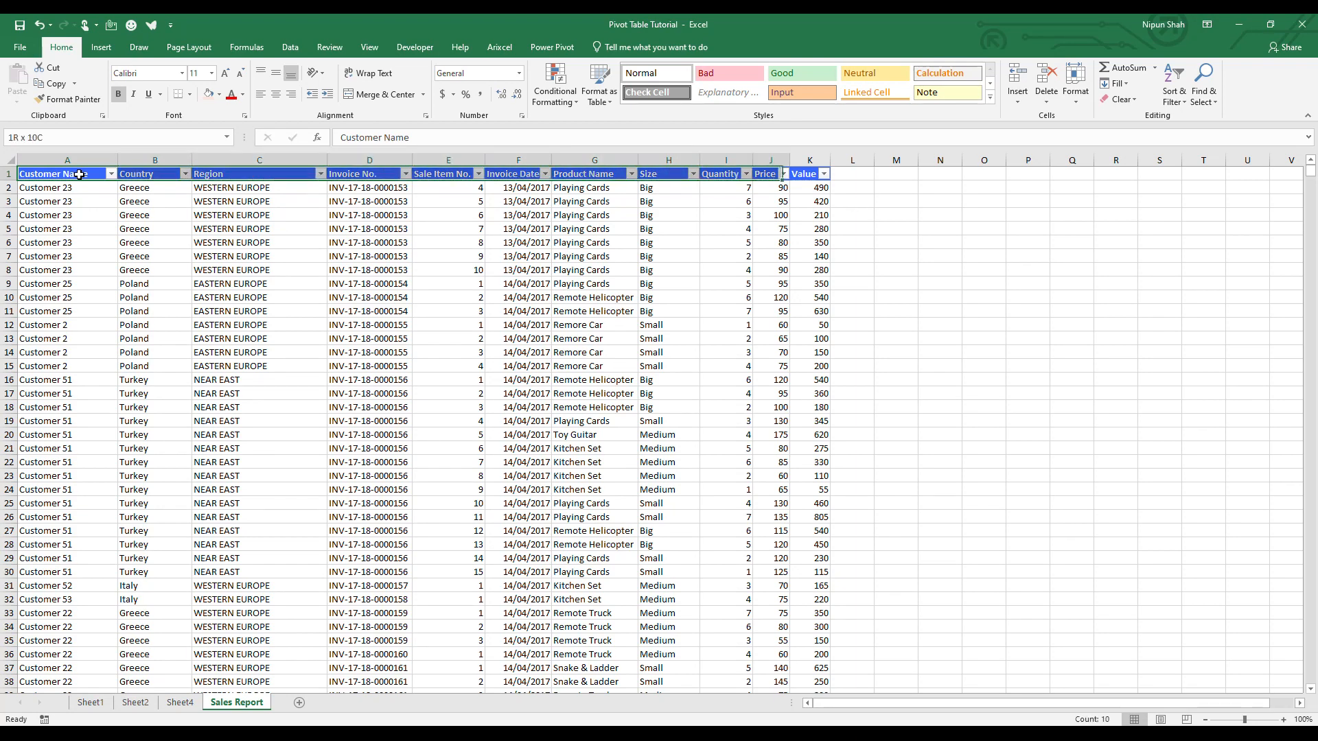
key("ctrl+shift+Down")
key("ctrl+c")
Step: Create a new workbook, paste the copied sales table at A1, and autofit the column widths
key("ctrl+n")
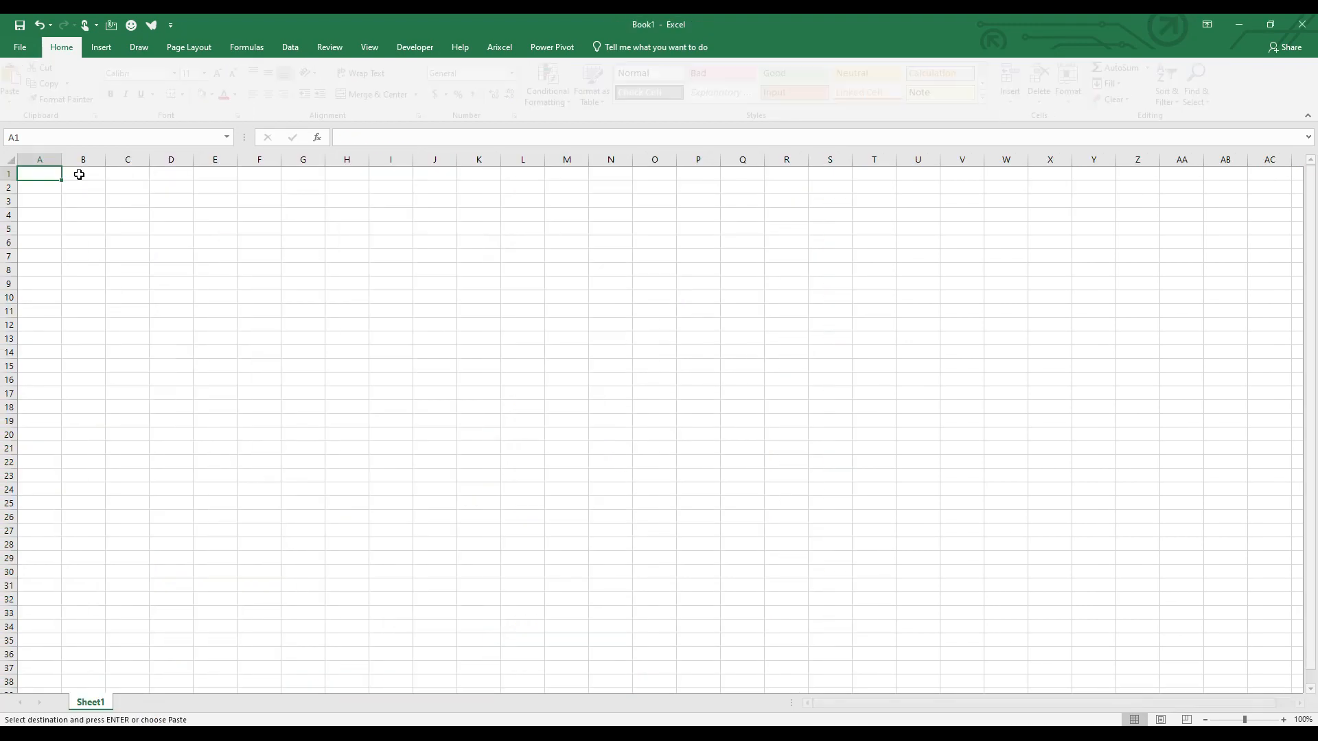
key("ctrl+v")
key("alt+h")
key("o")
key("i")
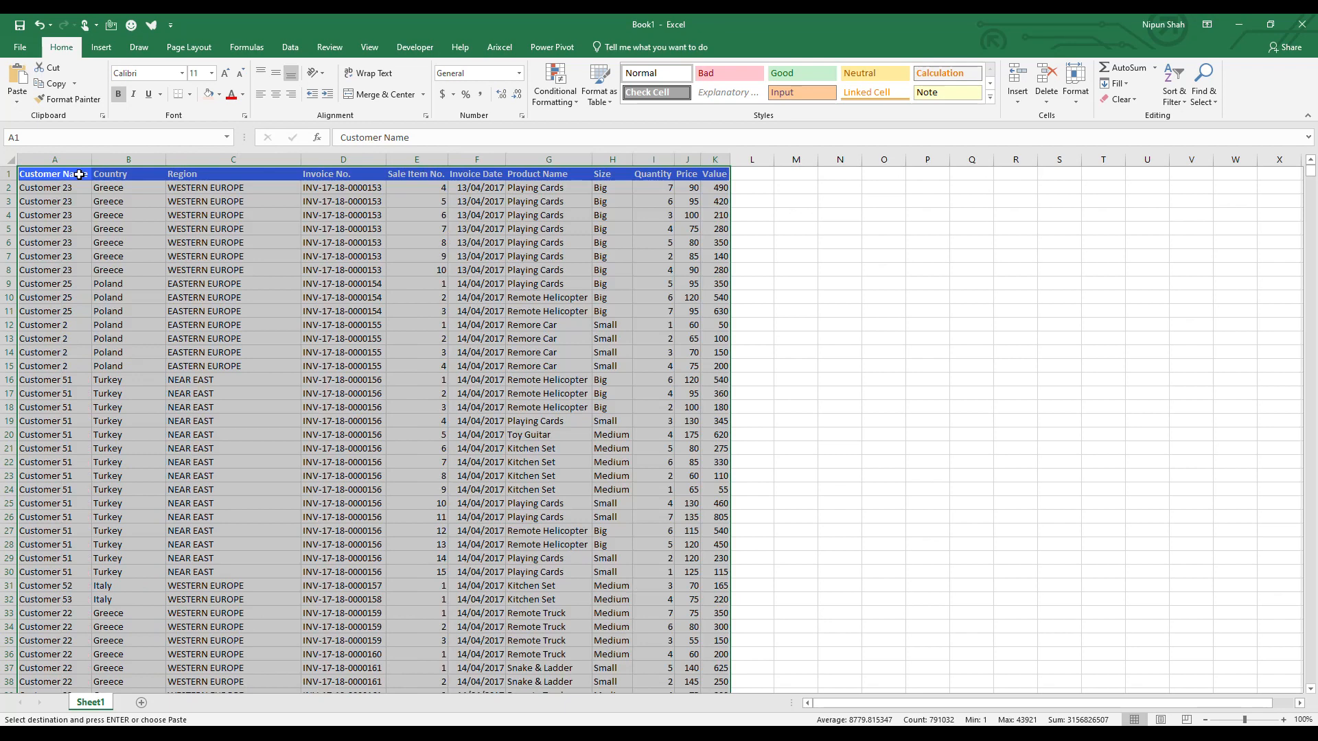
Step: Clear the Invoice Date heading from cell F1 of the pasted table
left_click(258, 200)
left_click(474, 175)
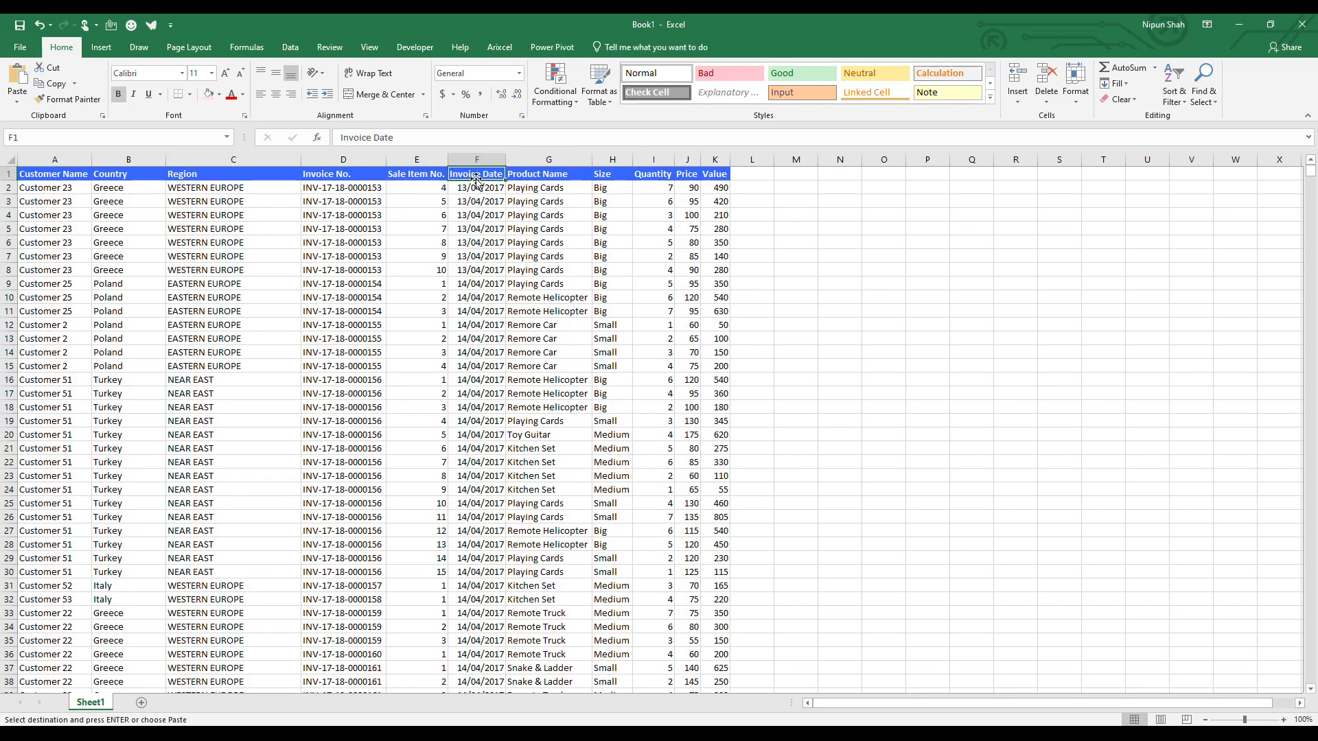
key("Delete")
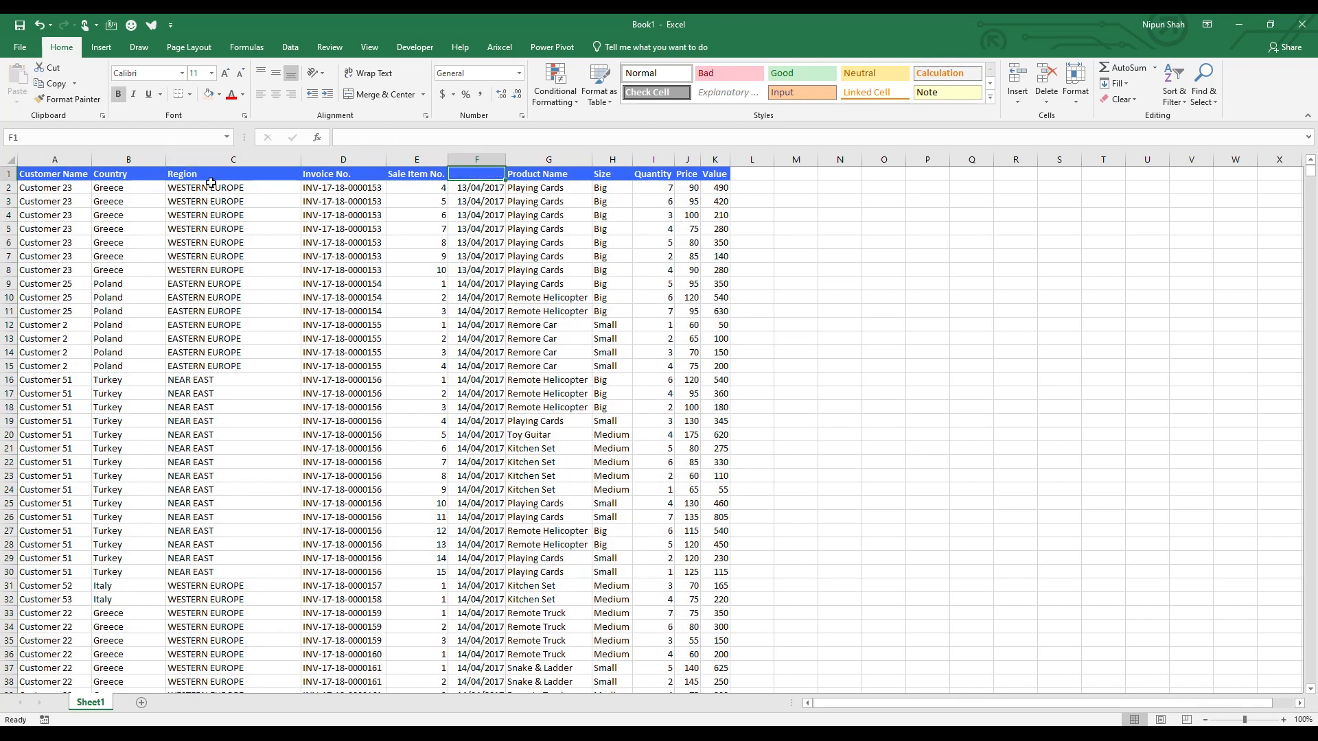
Step: Try to create a pivot table on a new worksheet from the range A1:K71912 with the blank F1 heading
left_click(62, 172)
key("shift+Right")
key("shift+Right")
key("shift+Right")
key("shift+Right")
key("shift+Right")
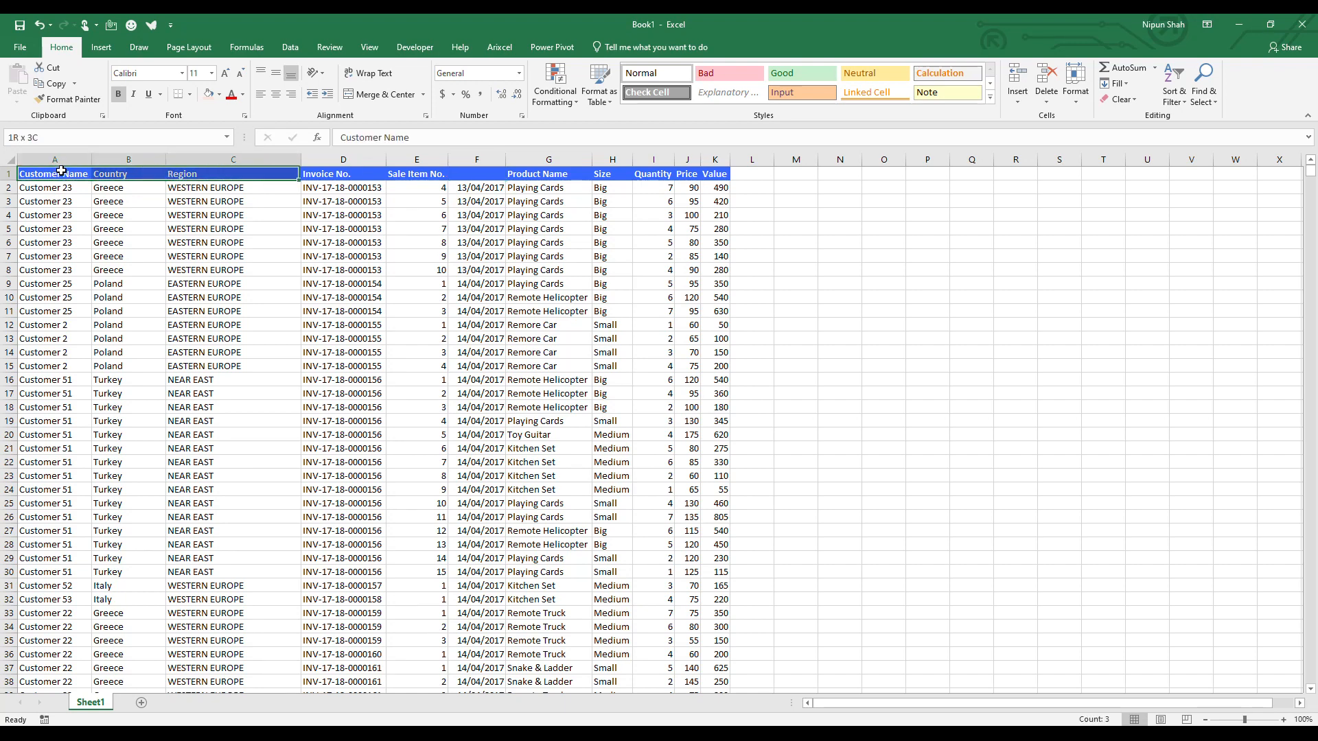
key("shift+Right")
key("shift+Right")
key("shift+Right")
key("shift+Right")
key("shift+Right")
key("ctrl+shift+Down")
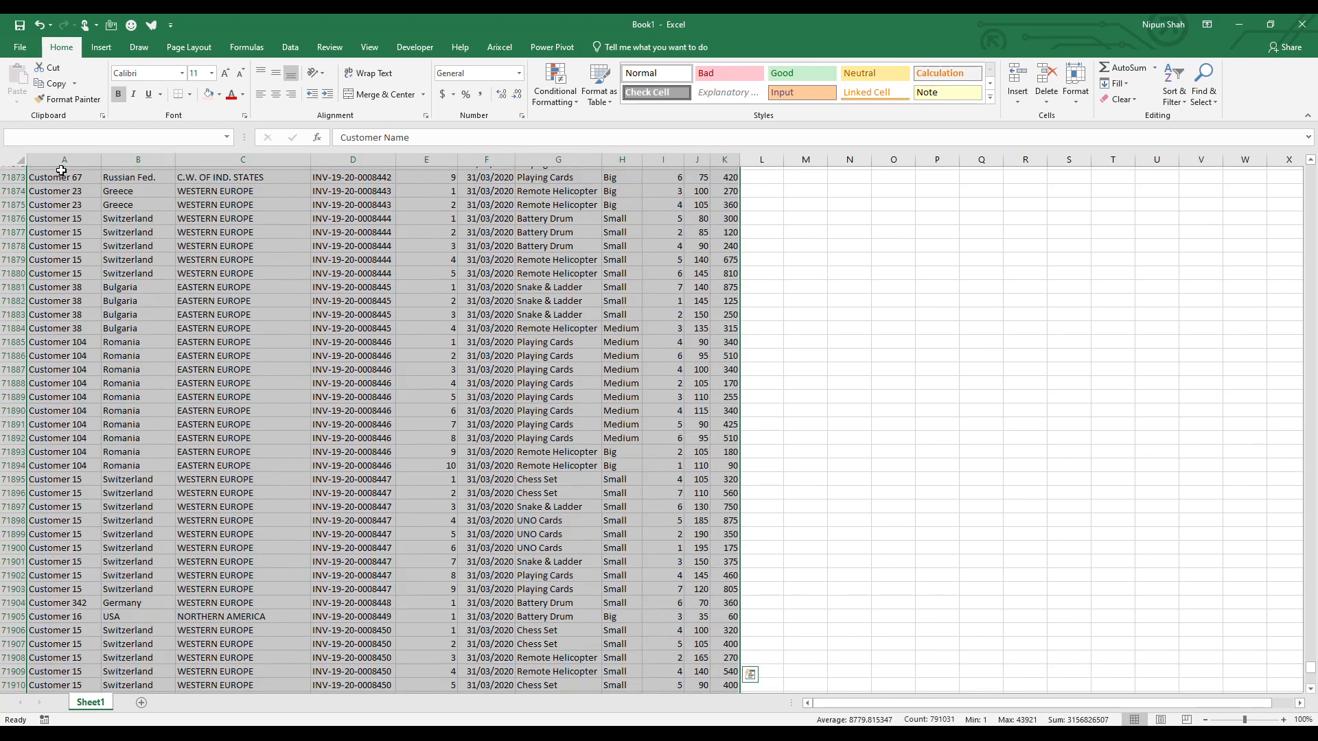
left_click(101, 47)
left_click(34, 82)
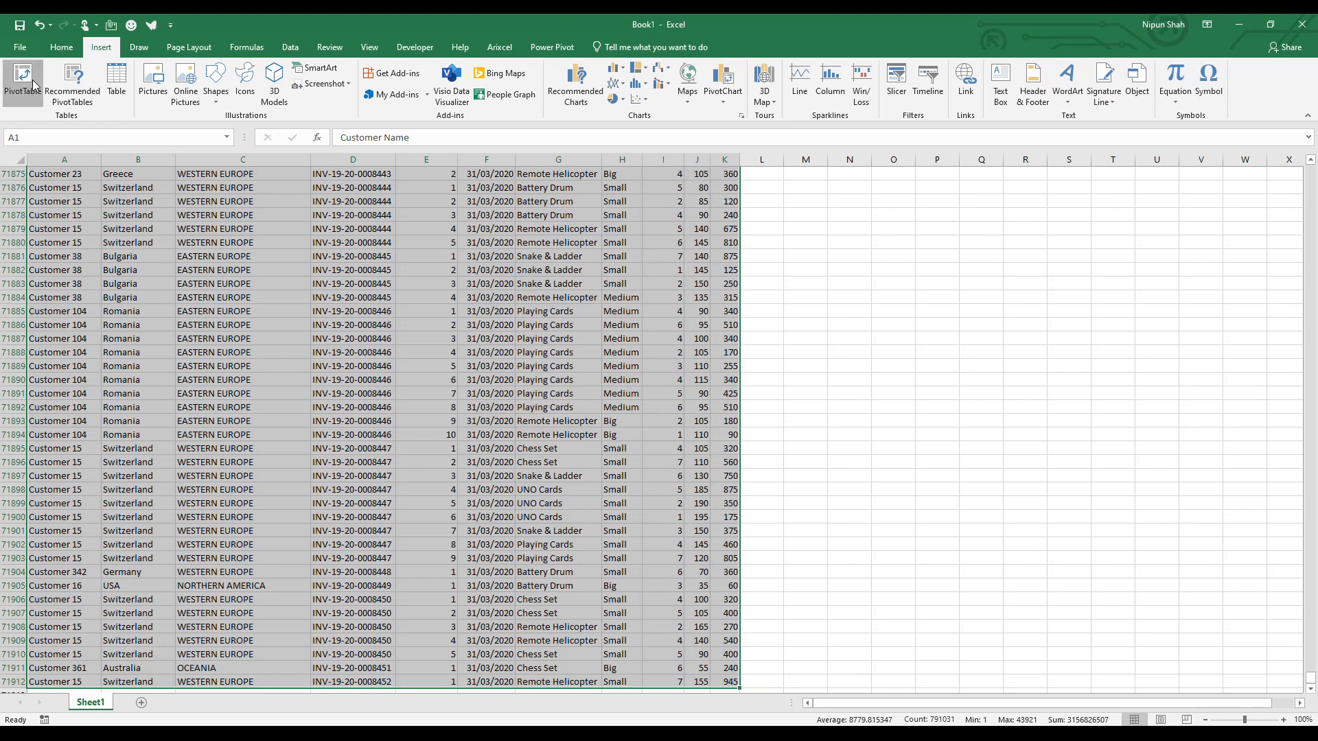
left_click(1033, 396)
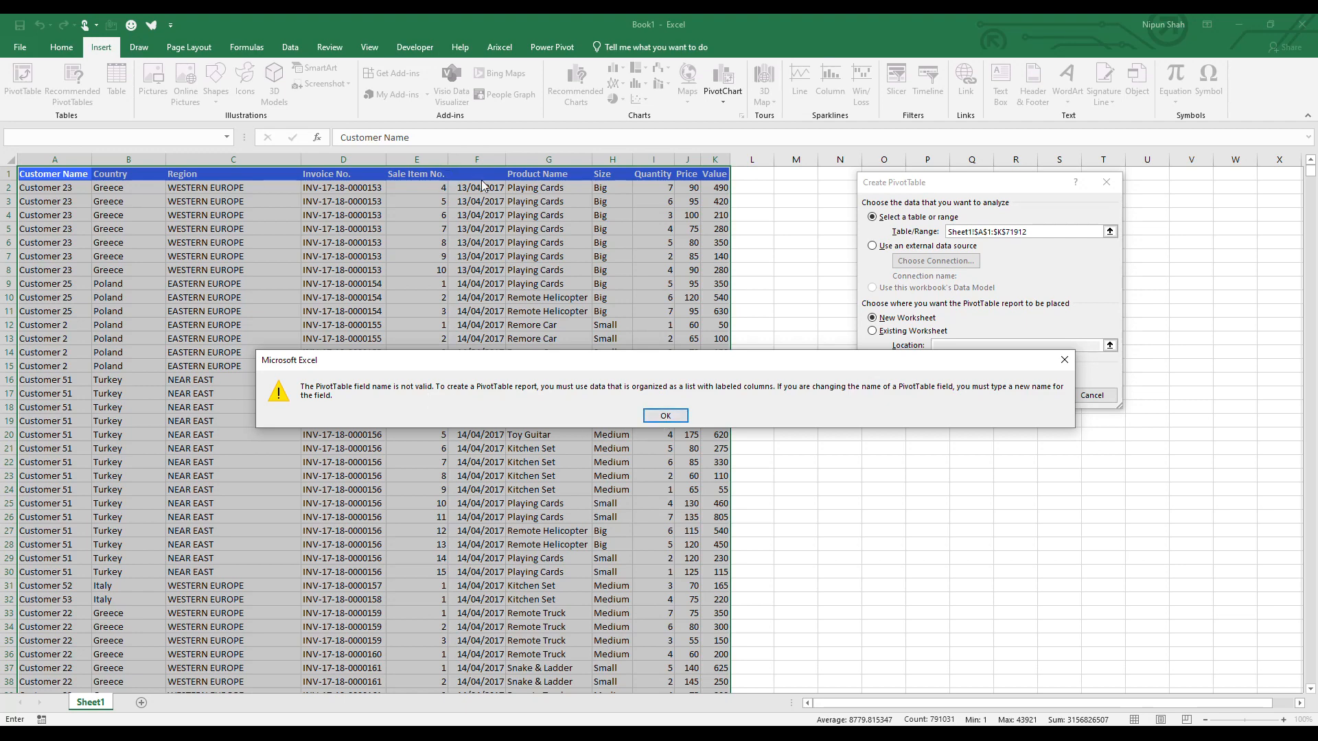
left_click(665, 416)
left_click(1094, 394)
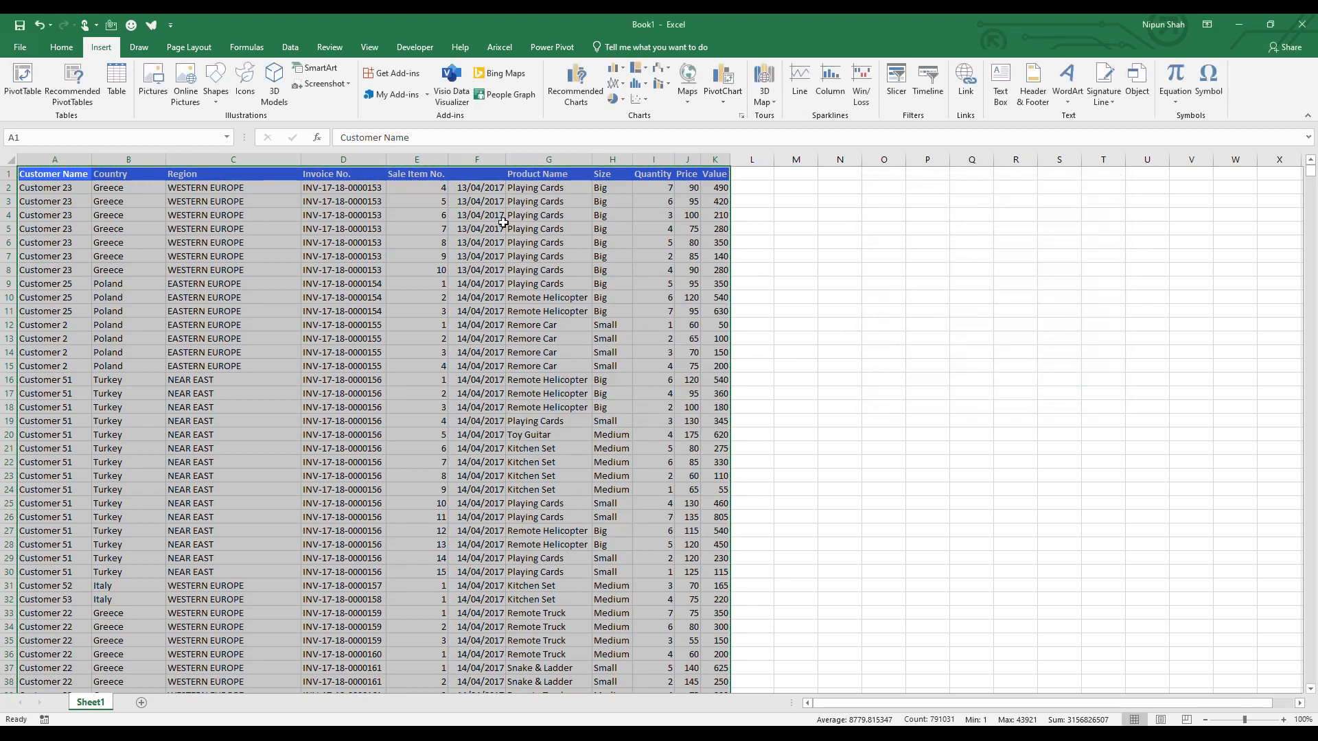
Step: Enter Inv Date as the heading in the empty header cell F1
left_click(479, 172)
type("Inv Date")
key("Return")
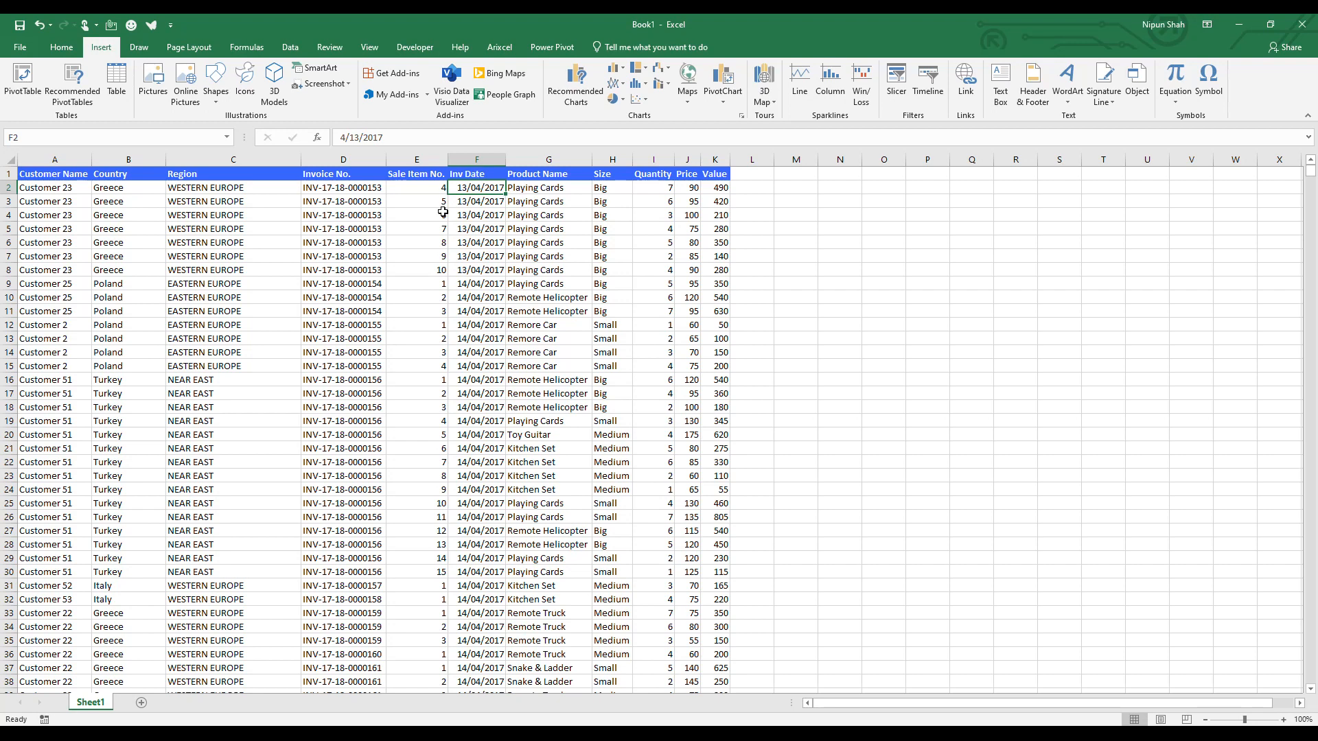
Step: Create a pivot table on a new worksheet from the range A1:K71912 with all headings filled in
left_click(50, 190)
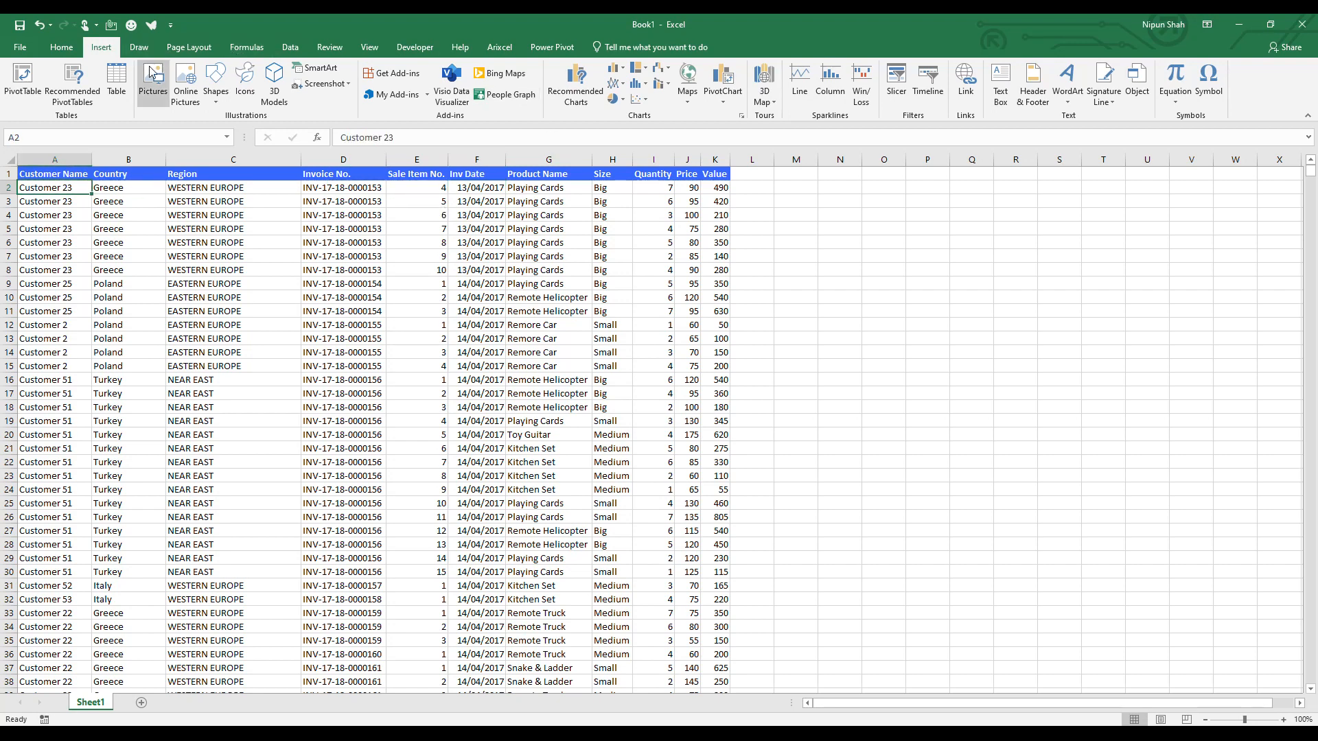
left_click(31, 81)
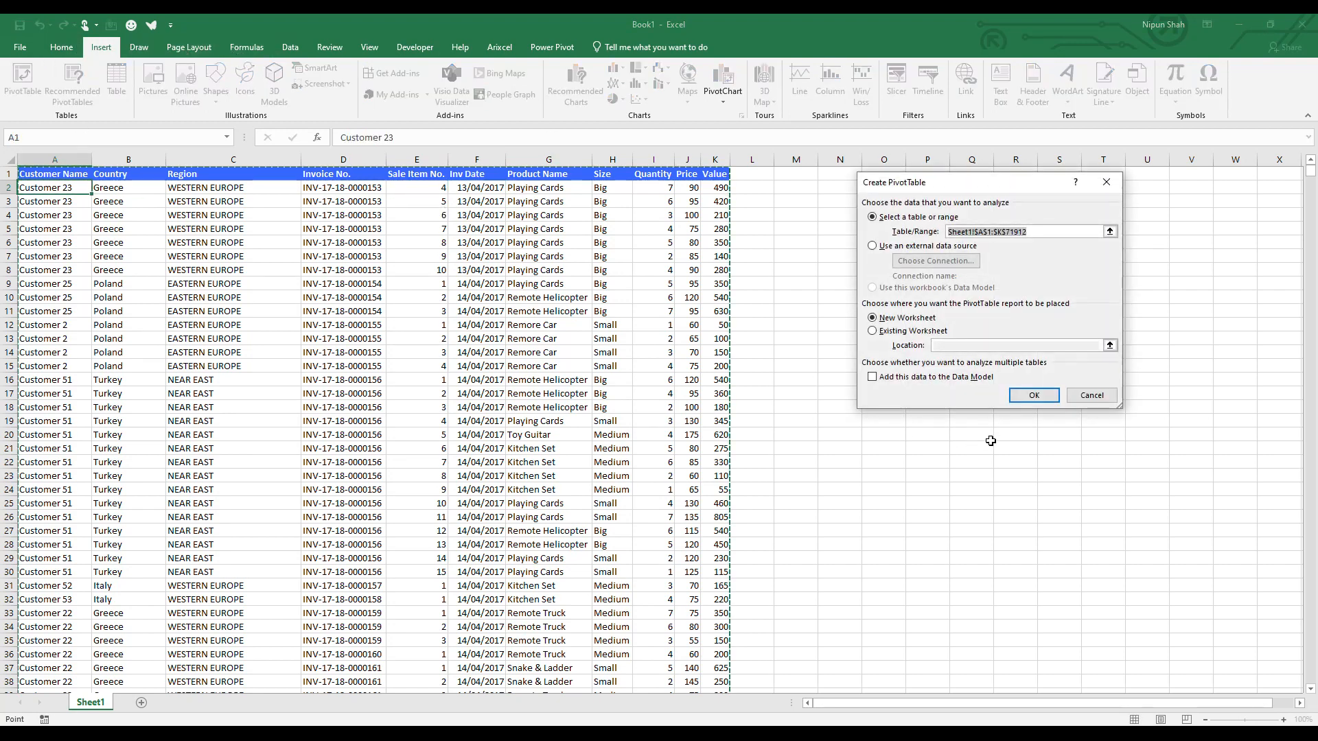
left_click(1029, 391)
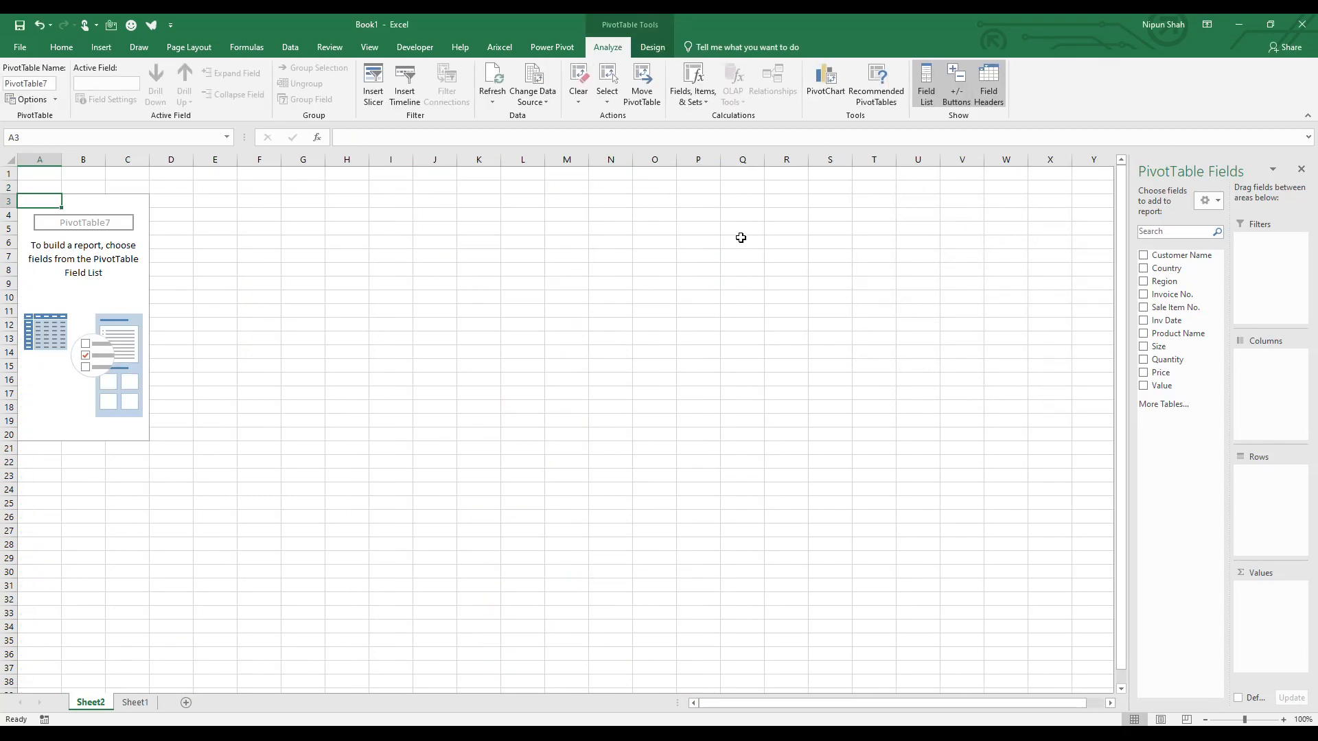
Step: Close Book1 without saving and show the Sales Report source sheet in the Pivot Table Tutorial workbook
left_click(1303, 33)
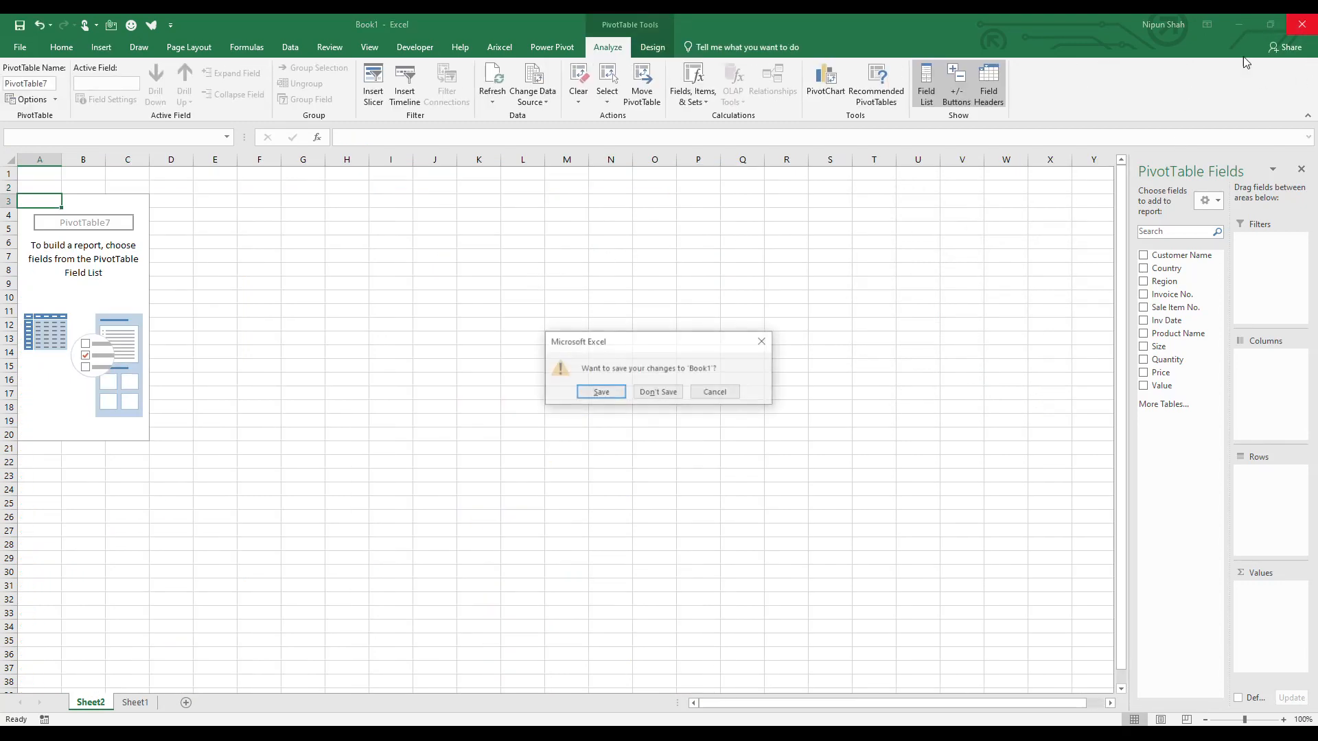
left_click(657, 392)
key("ctrl+Page_Up")
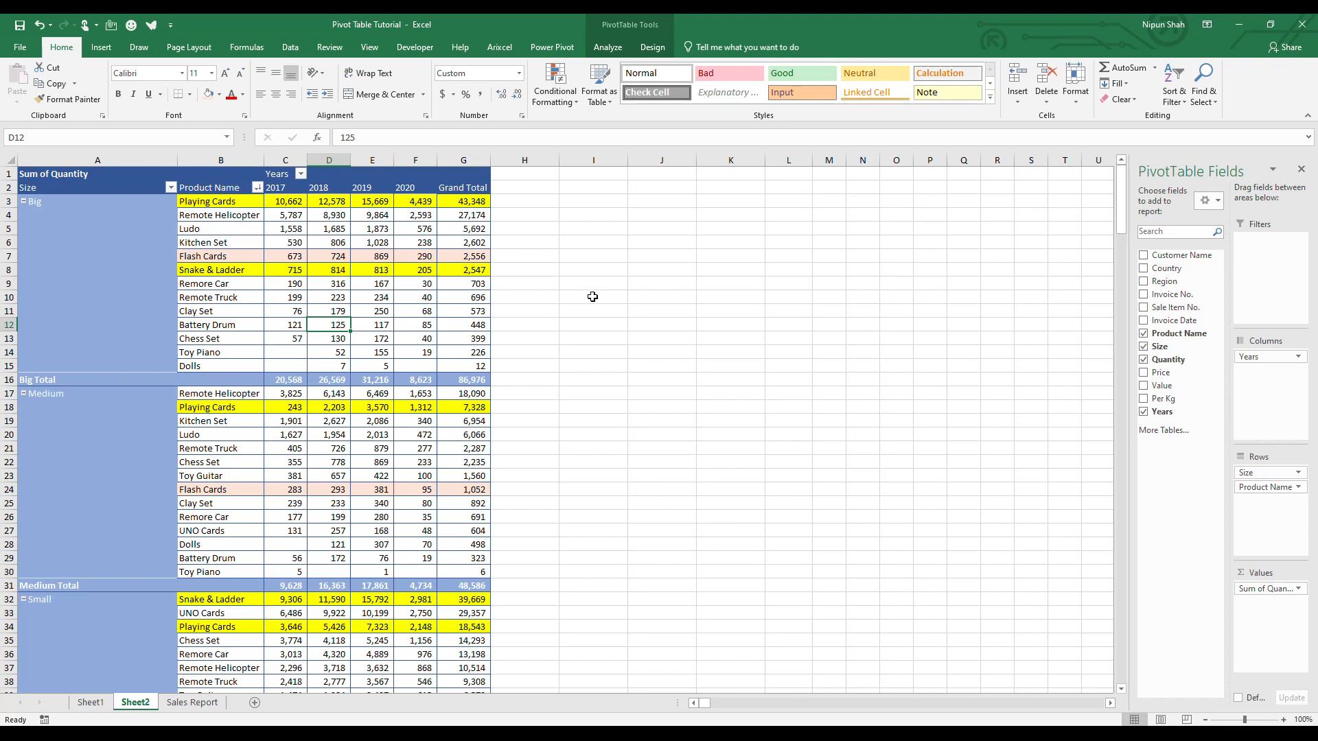
left_click(205, 704)
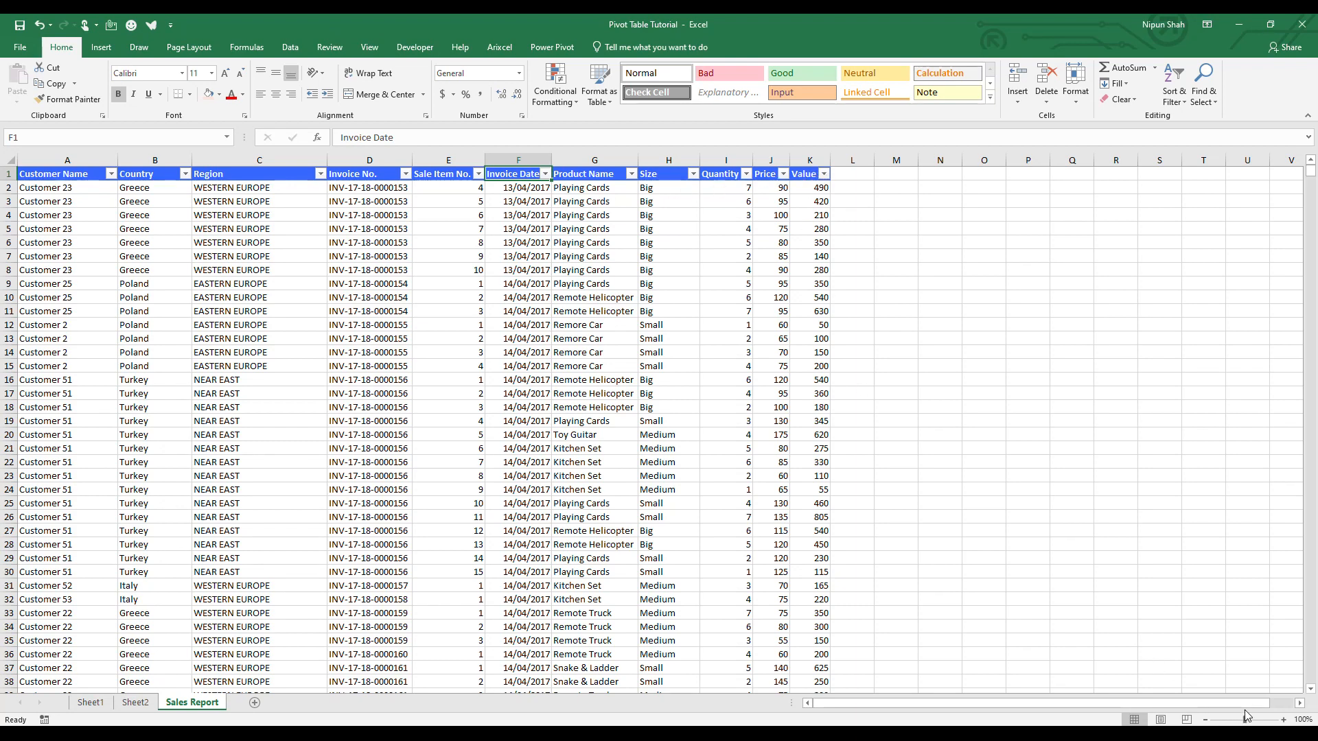
Step: Collapse the Big, Medium and Small size groups of the pivot table on Sheet2
left_click(133, 703)
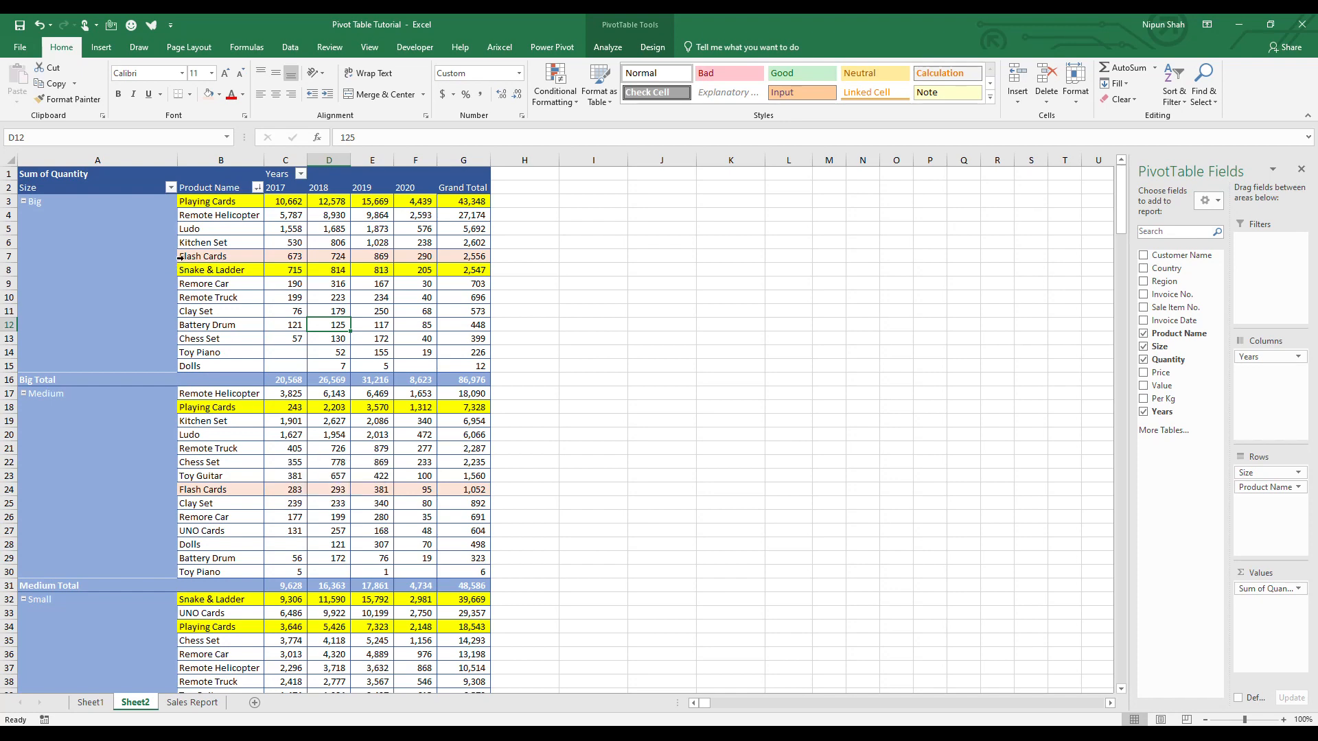
left_click(24, 202)
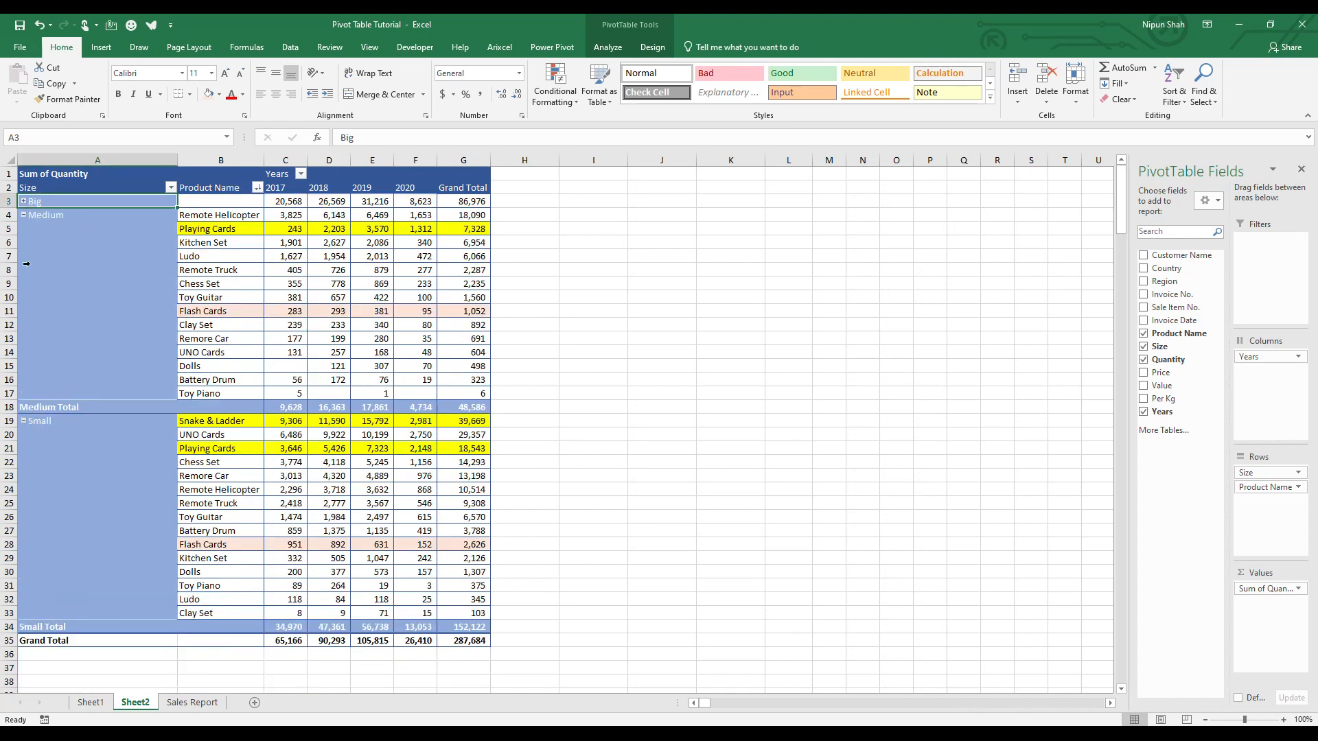
left_click(24, 216)
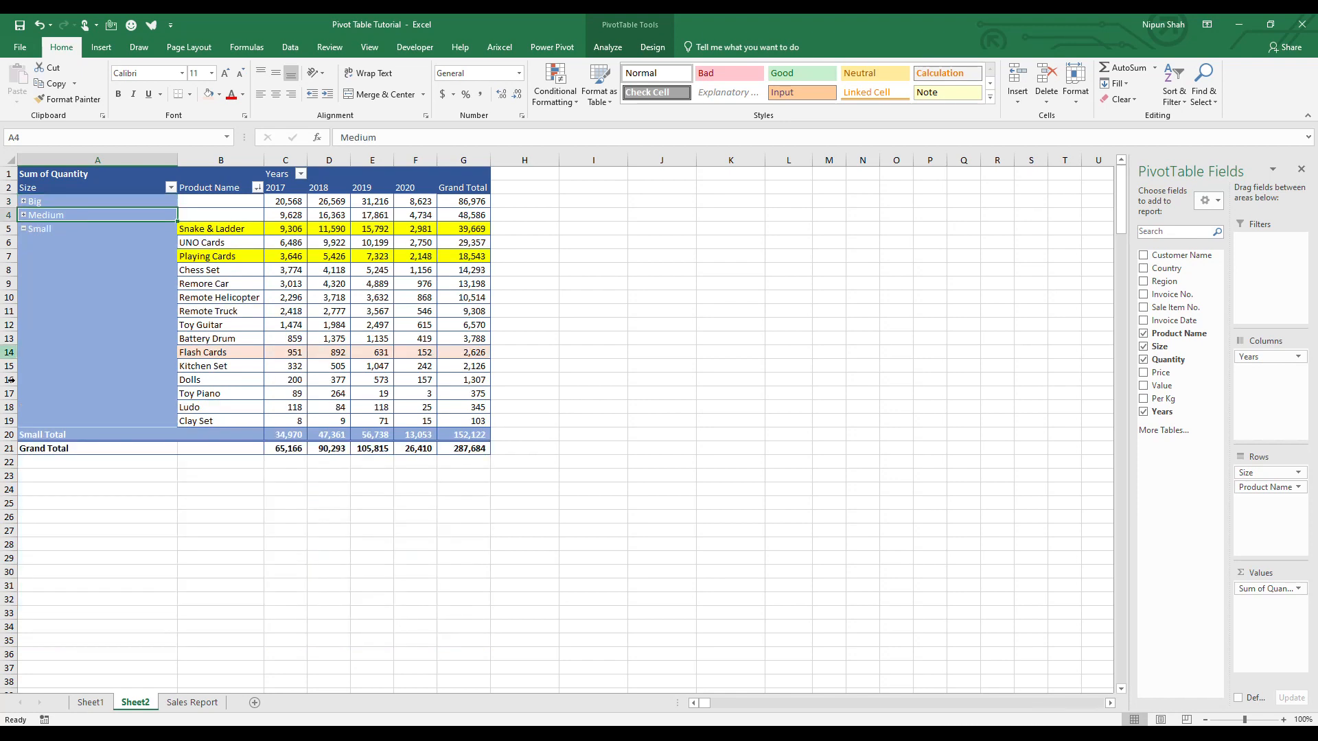
left_click(24, 230)
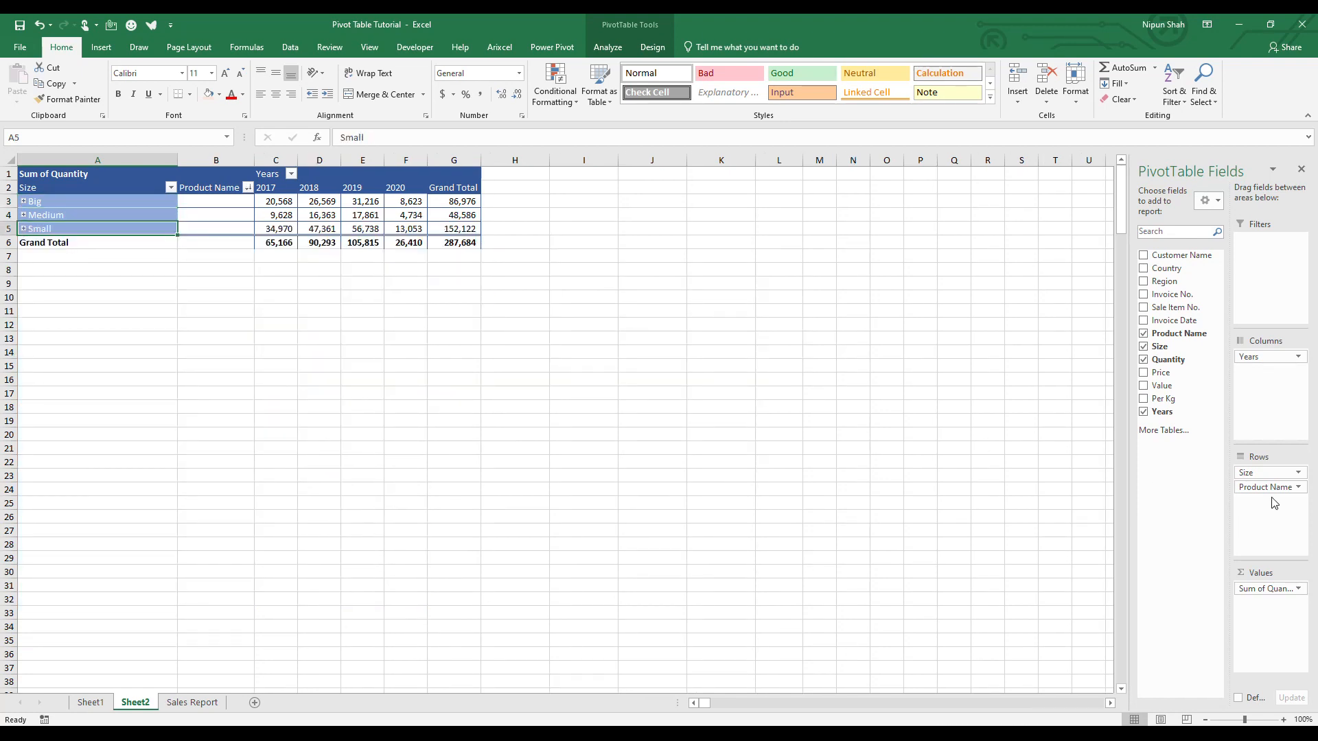
Step: Copy the collapsed pivot table A1:G6 and paste the copy at A10 on the same sheet
left_click_drag(447, 244, 13, 171)
key("ctrl+c")
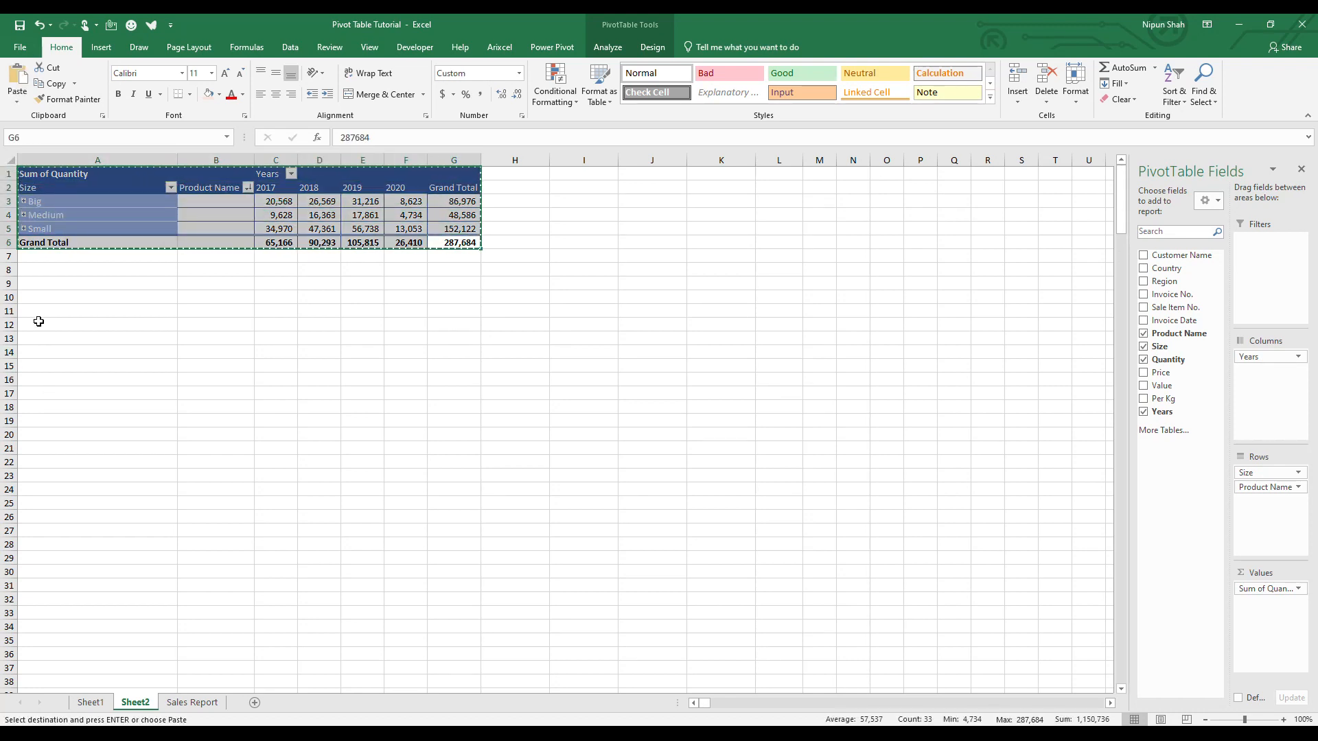
left_click(44, 298)
key("ctrl+v")
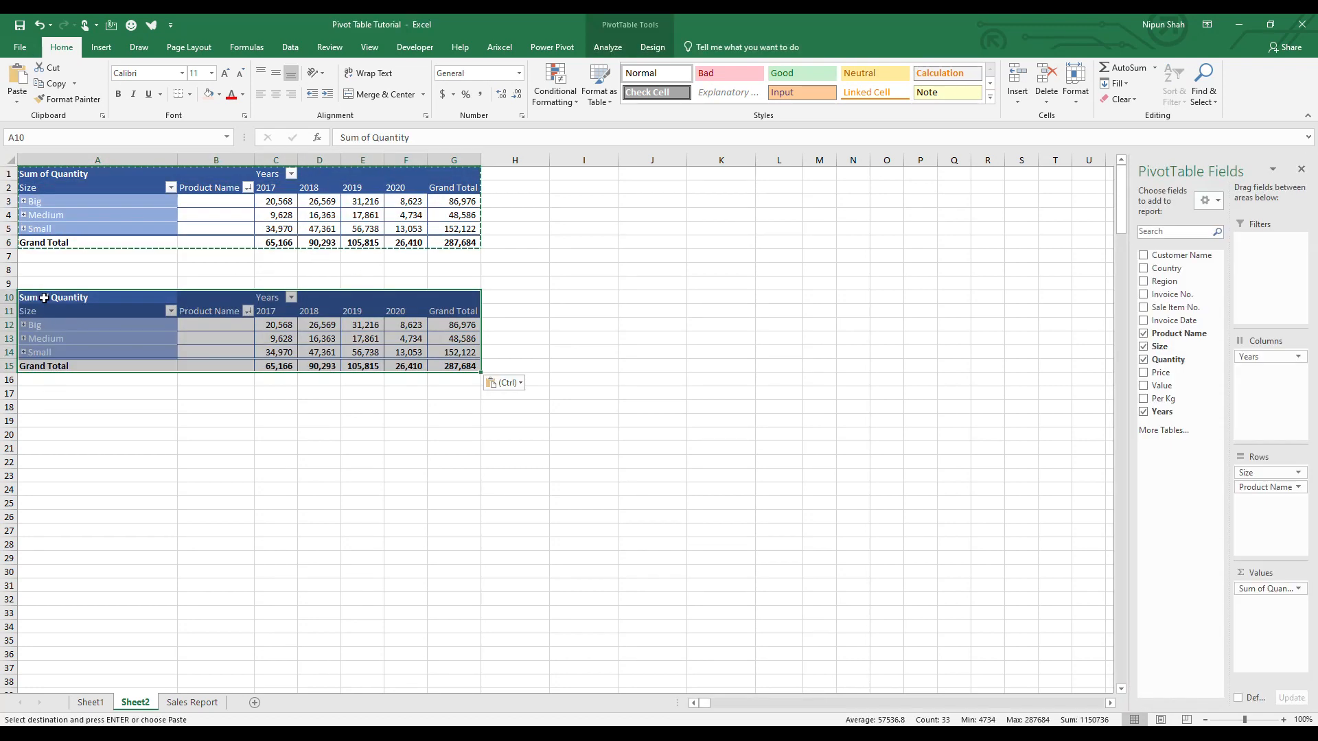
Step: Replace the Size row field with Region above Product Name in the copied pivot table
left_click(65, 327)
left_click_drag(1271, 472, 1015, 356)
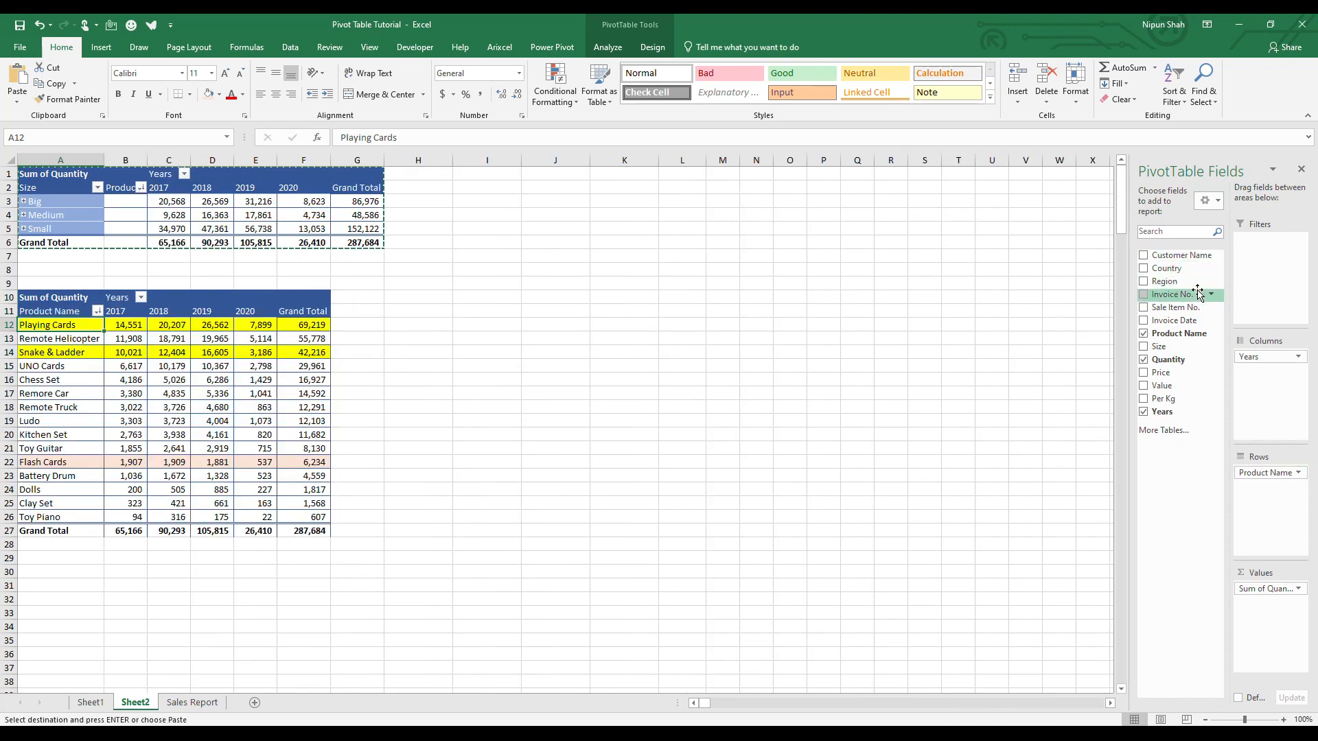
left_click_drag(1163, 281, 1304, 471)
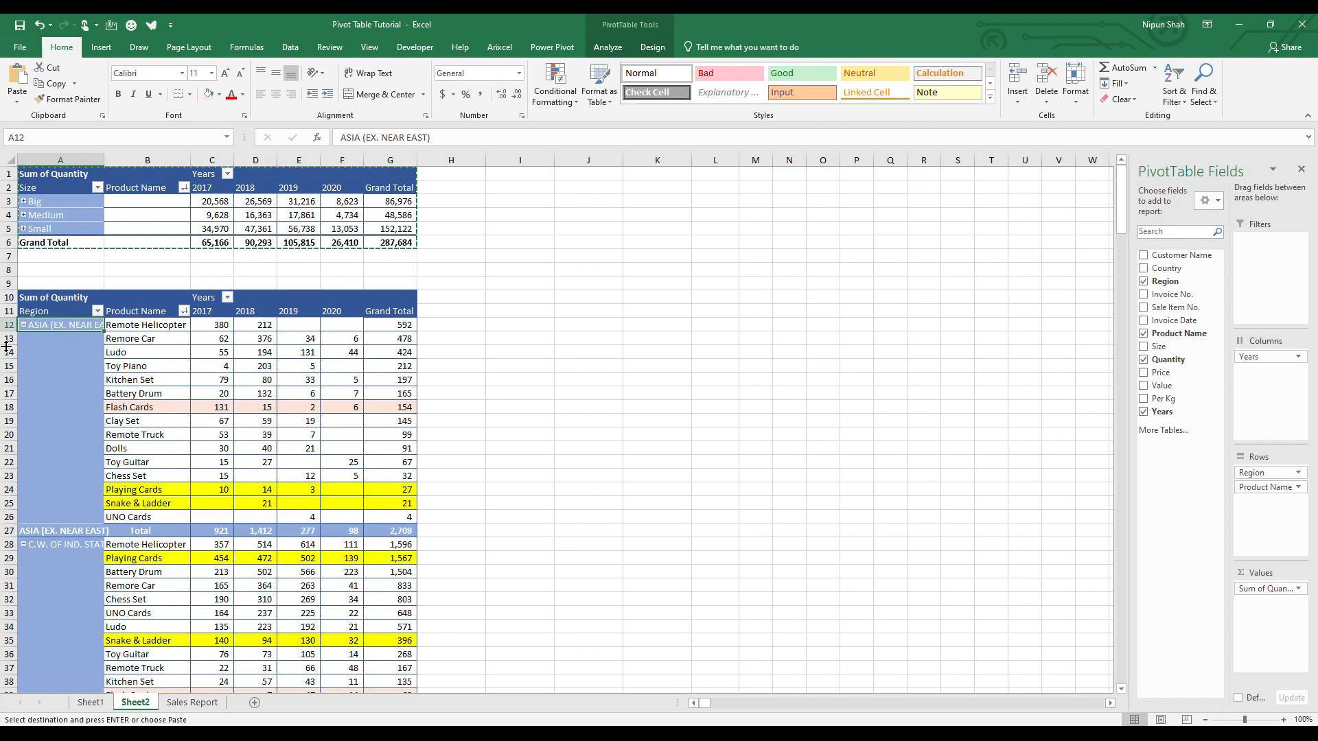
Step: Collapse the entire Region field in the copied pivot table
right_click(78, 326)
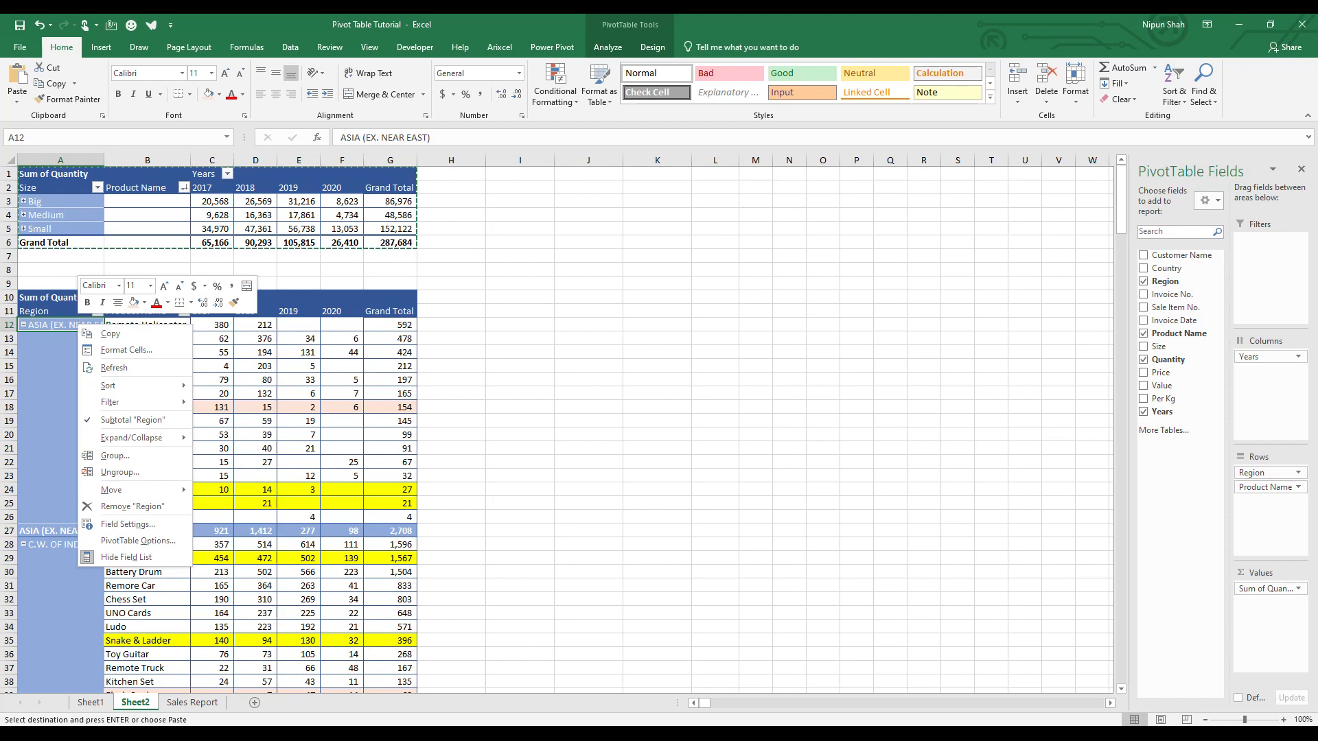
key("Escape")
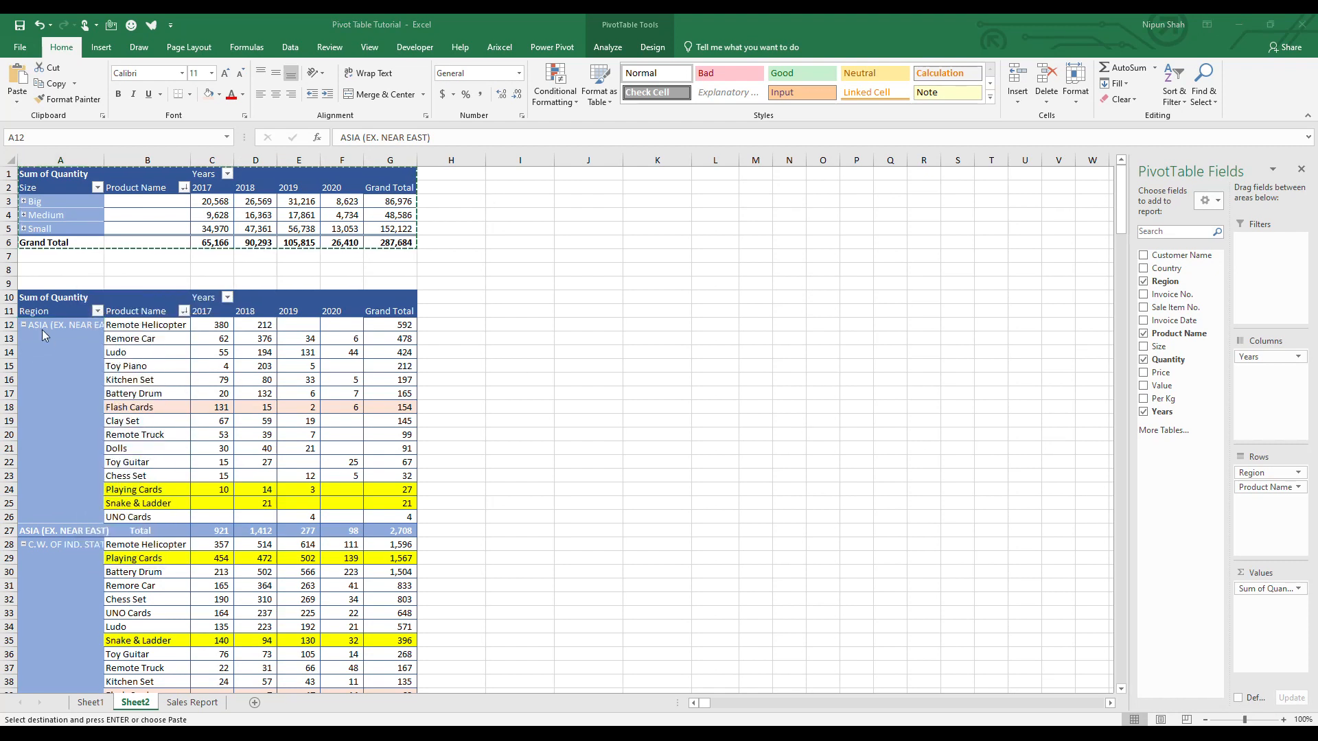
right_click(67, 325)
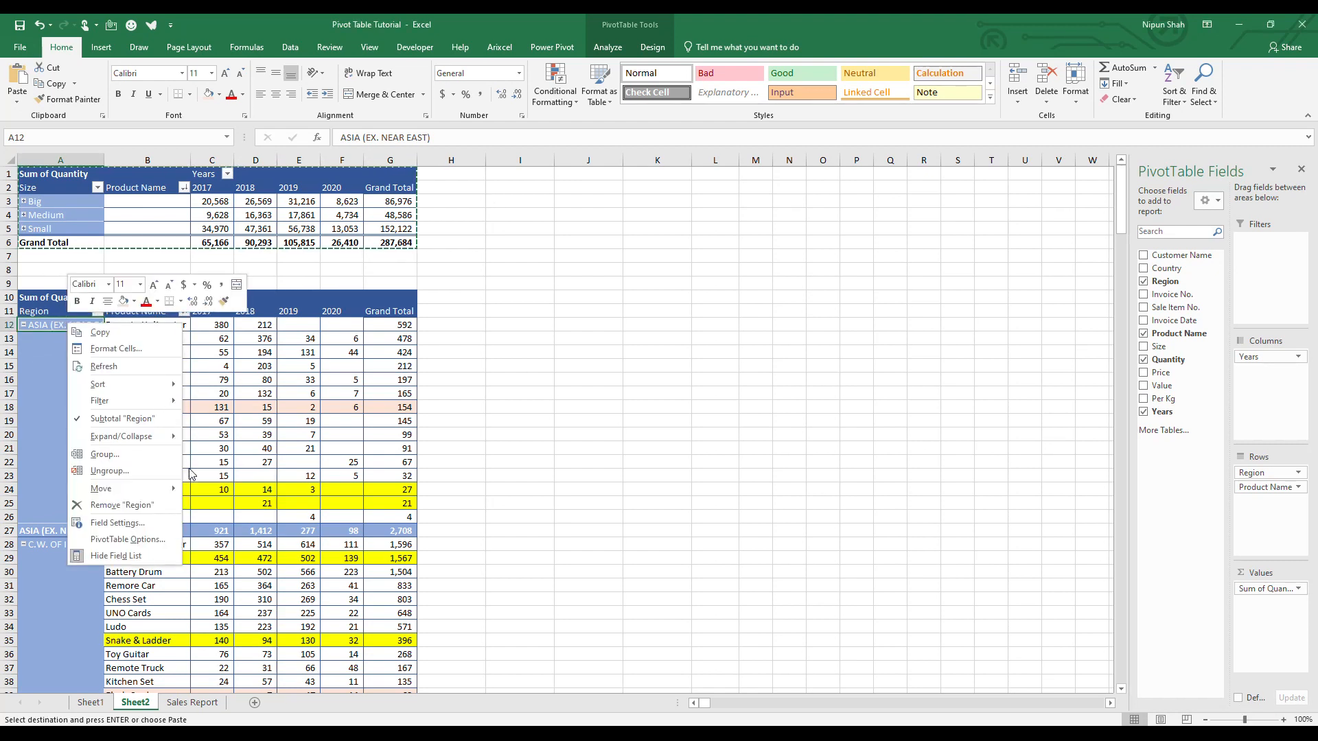
mouse_move(137, 437)
left_click(232, 487)
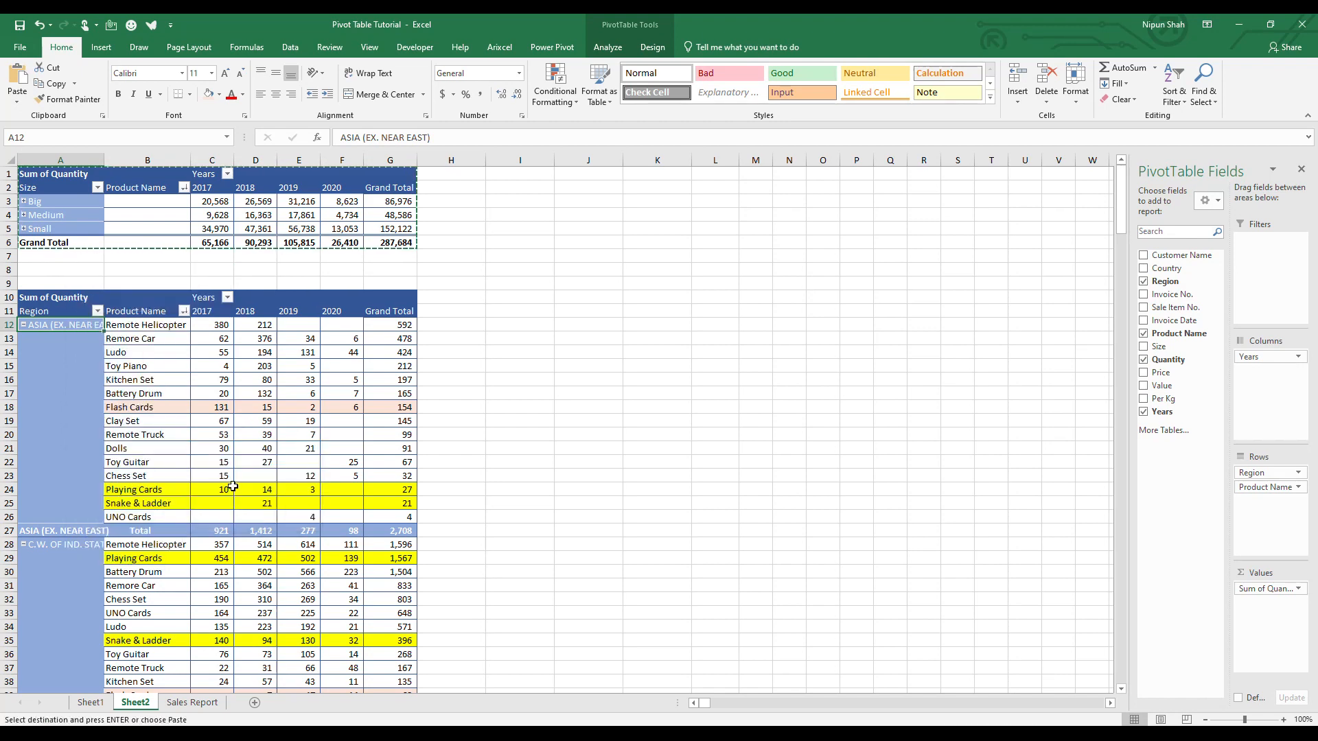
left_click(114, 258)
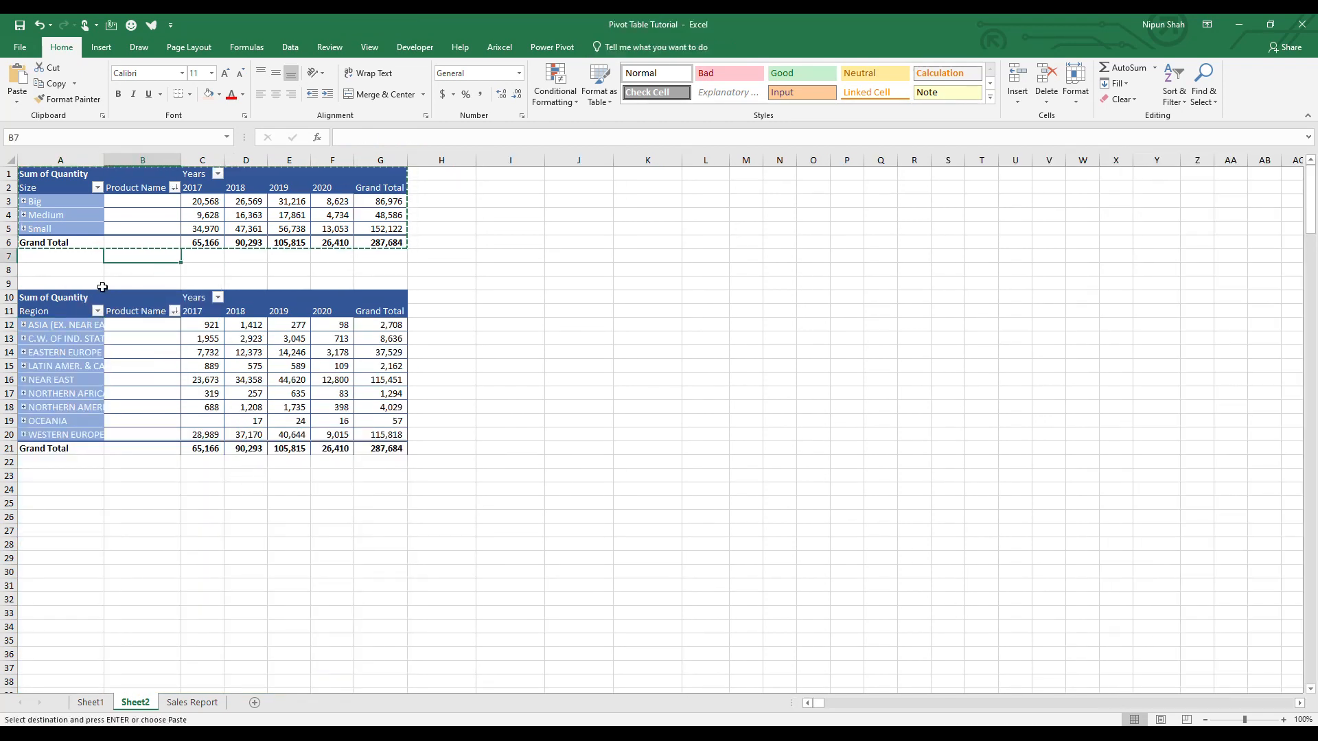
Step: Try to expand the Medium group of the Size pivot table above the Region pivot table
left_click(28, 217)
key("Return")
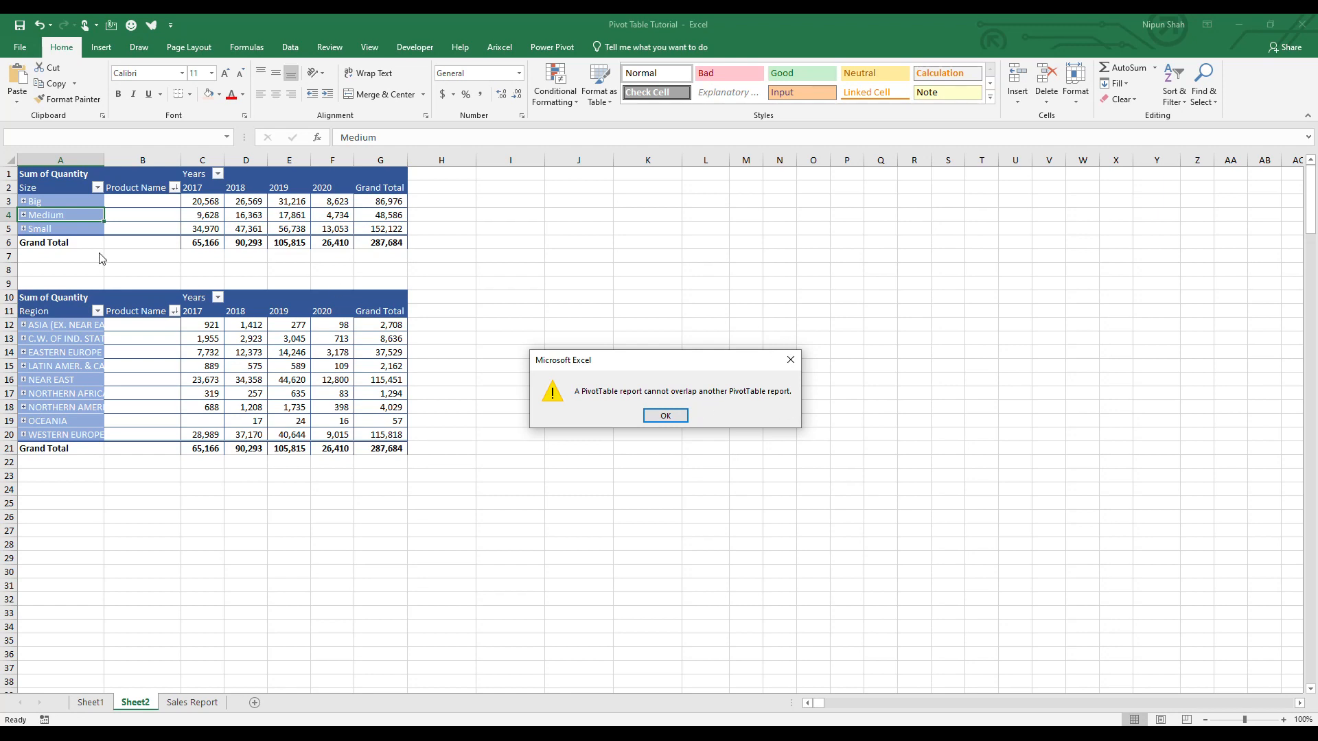
left_click(790, 360)
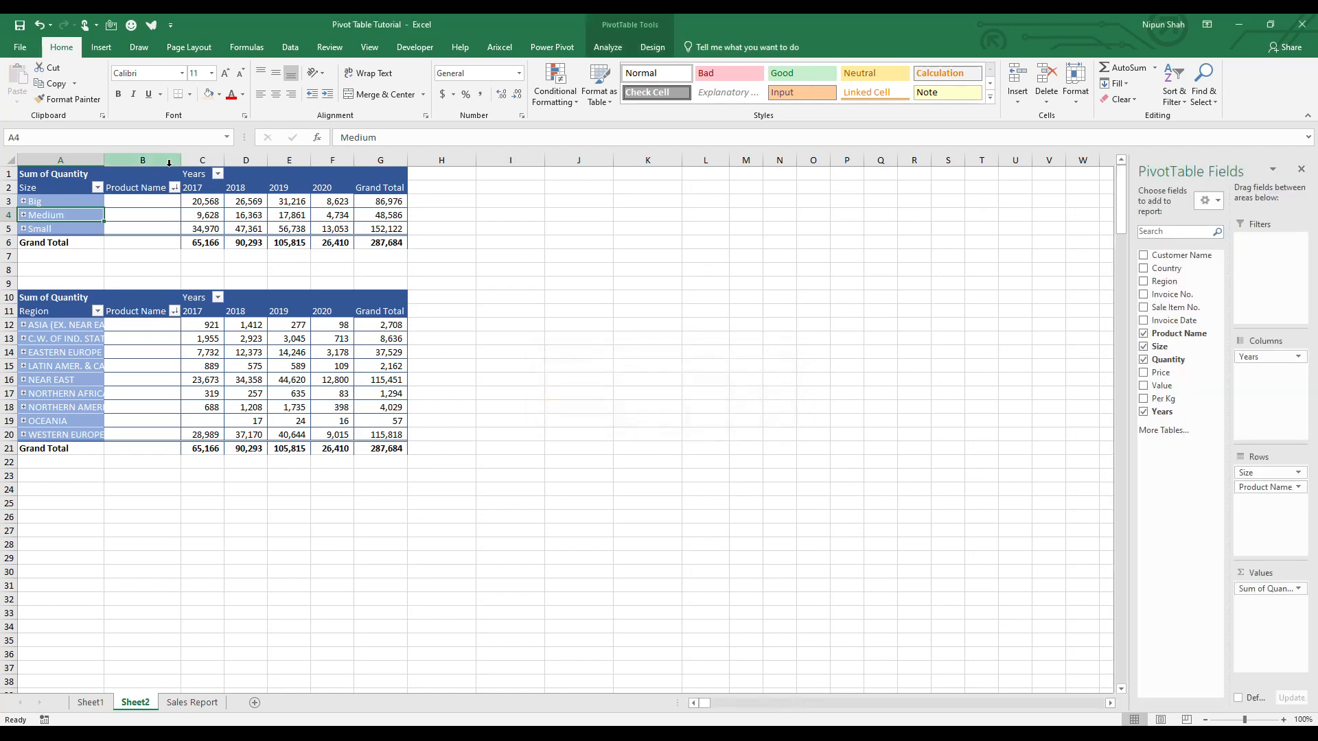
left_click_drag(8, 352, 223, 354)
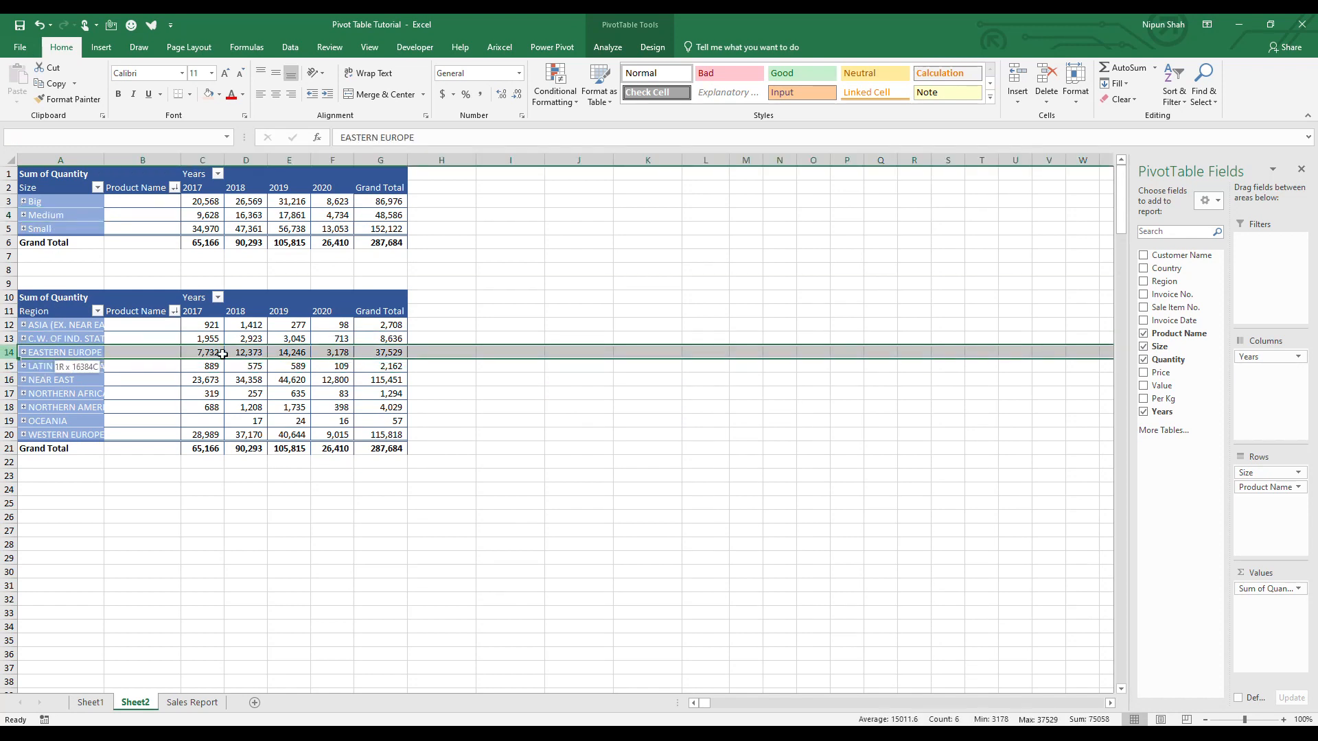
left_click(77, 229)
left_click(87, 343)
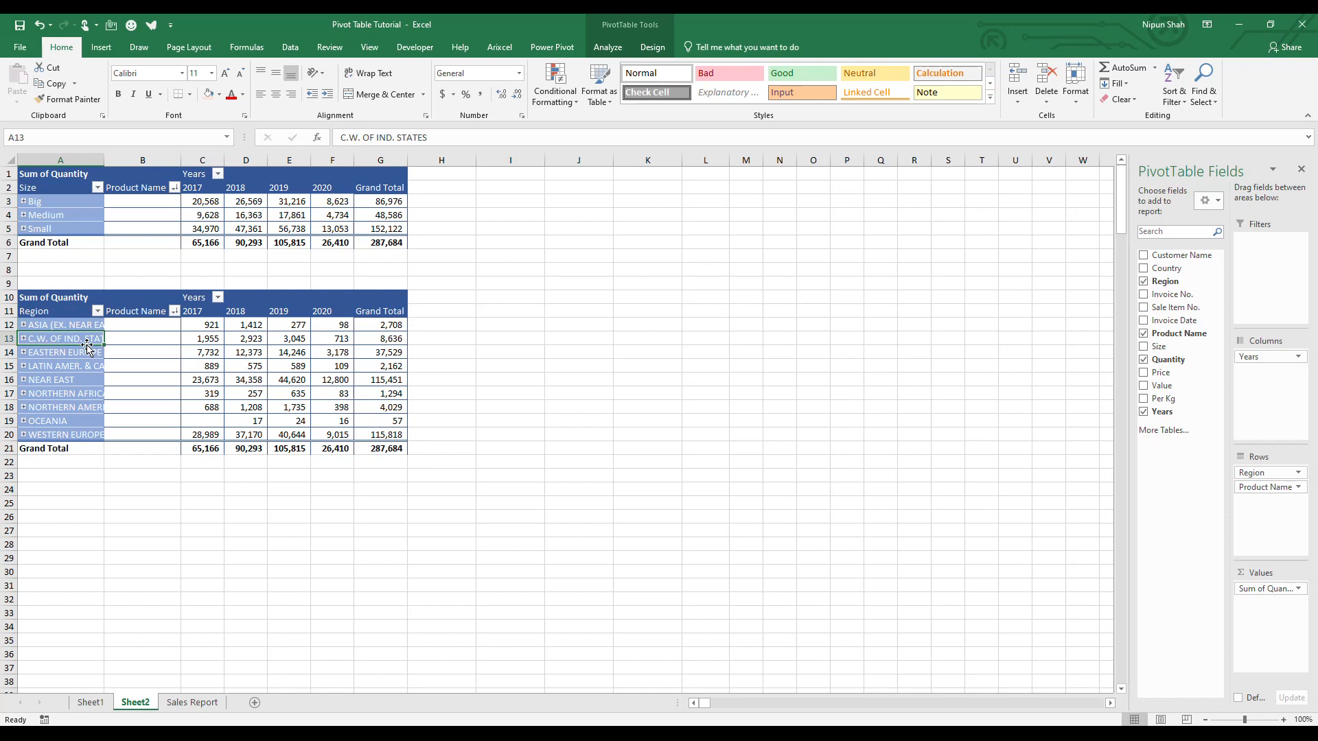
left_click(90, 215)
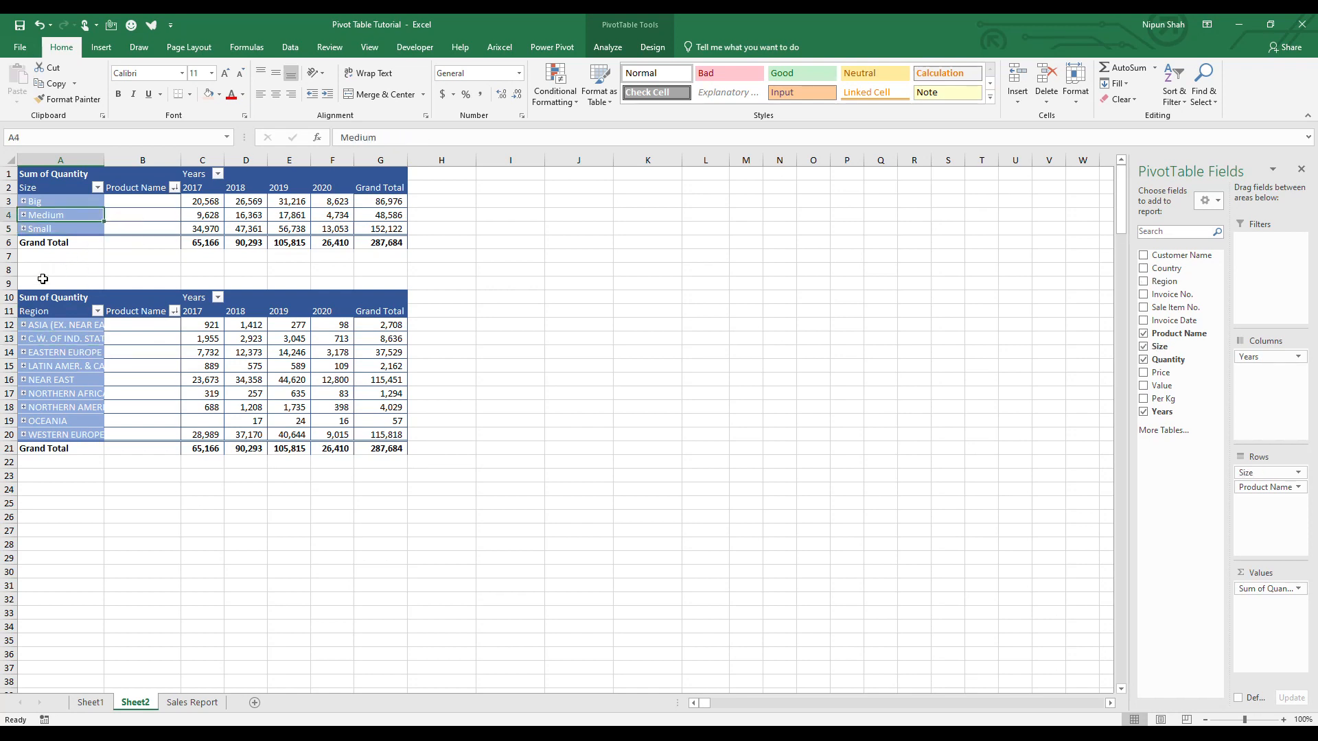
Step: Insert 13 blank rows at row 8 between the Size and Region pivot tables
left_click(10, 269)
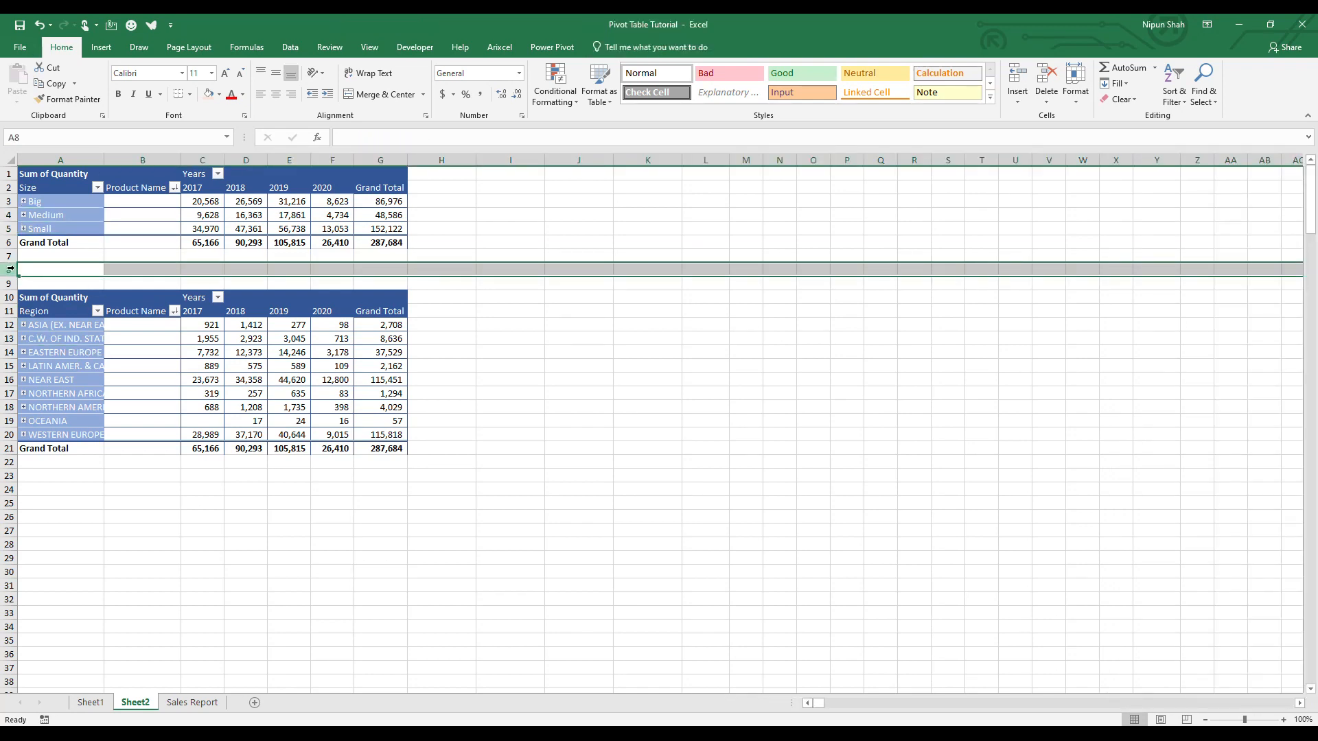
key("ctrl+plus")
key("ctrl+plus")
key("ctrl+plus")
key("ctrl+plus")
key("ctrl+plus")
key("ctrl+plus")
key("ctrl+plus")
key("ctrl+plus")
key("ctrl+plus")
key("ctrl+plus")
key("ctrl+plus")
key("ctrl+plus")
key("ctrl+plus")
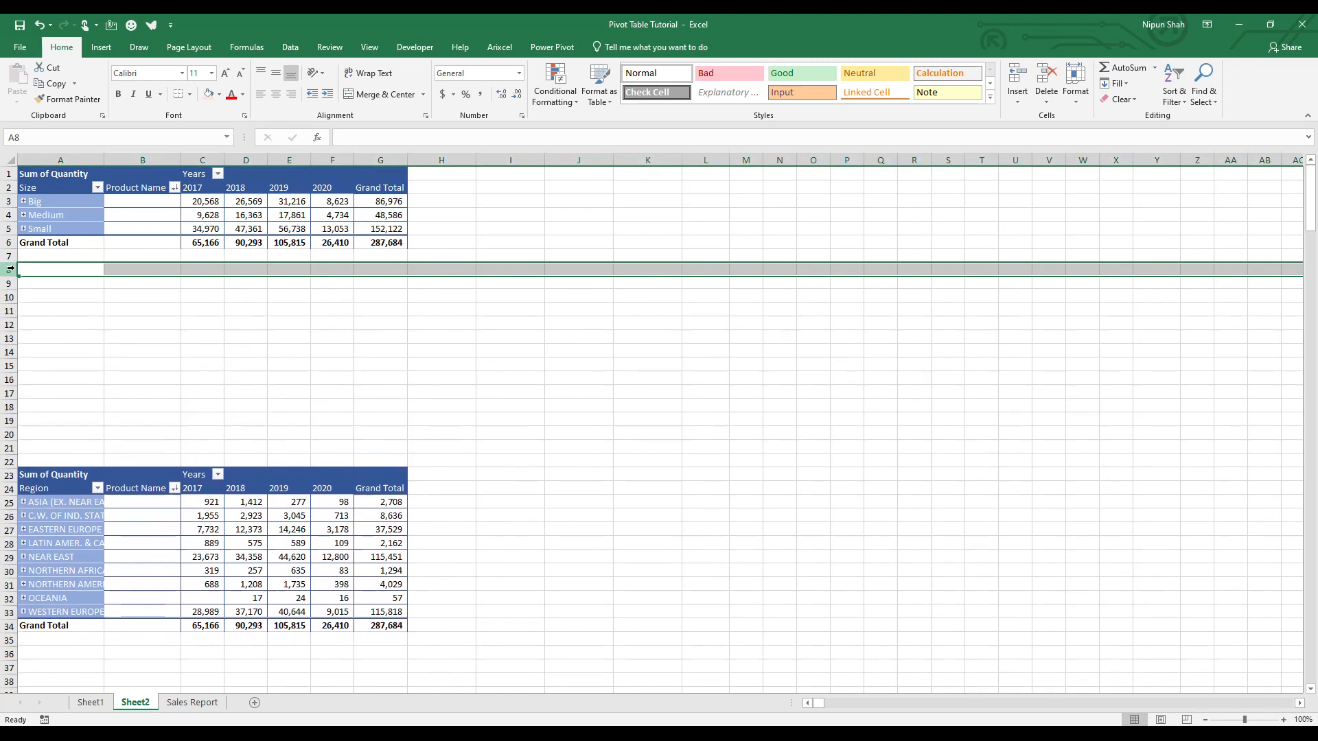
Step: Expand the Medium group of the Size pivot table and collapse it again
left_click(67, 253)
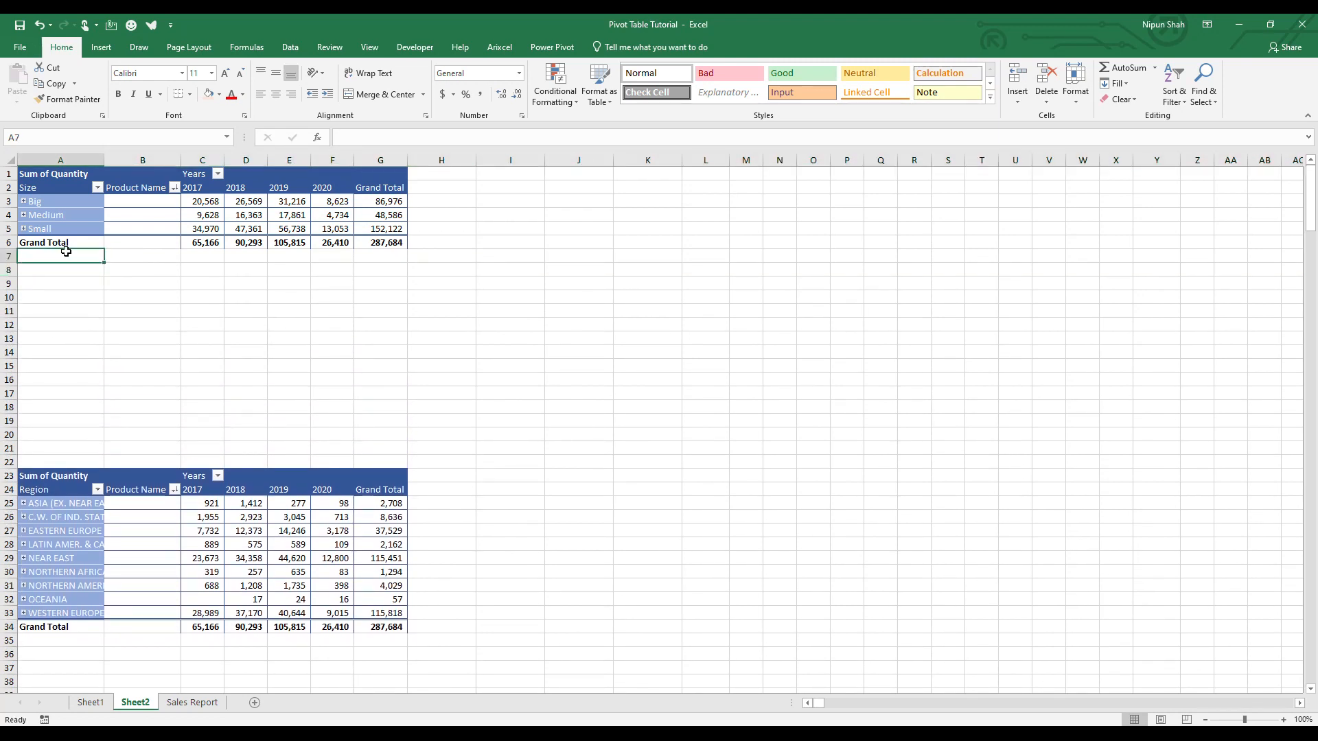
left_click(23, 215)
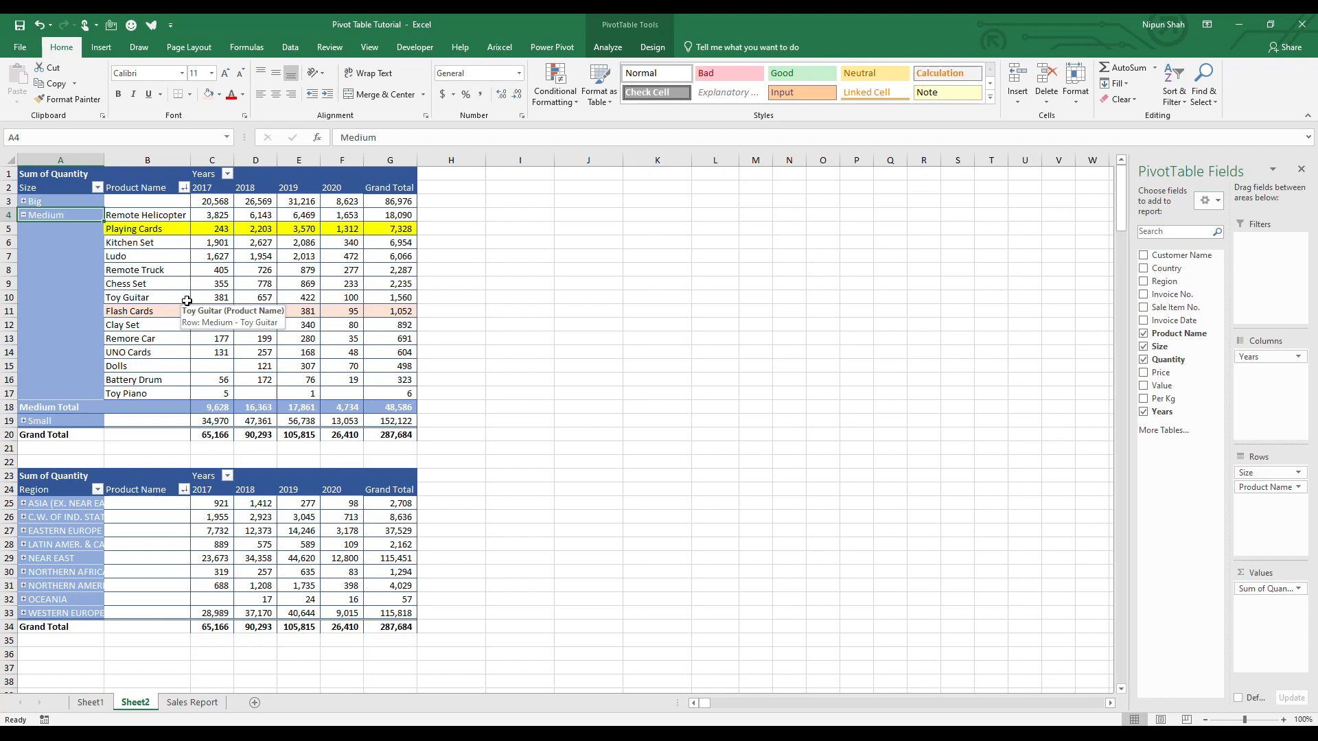
left_click(23, 215)
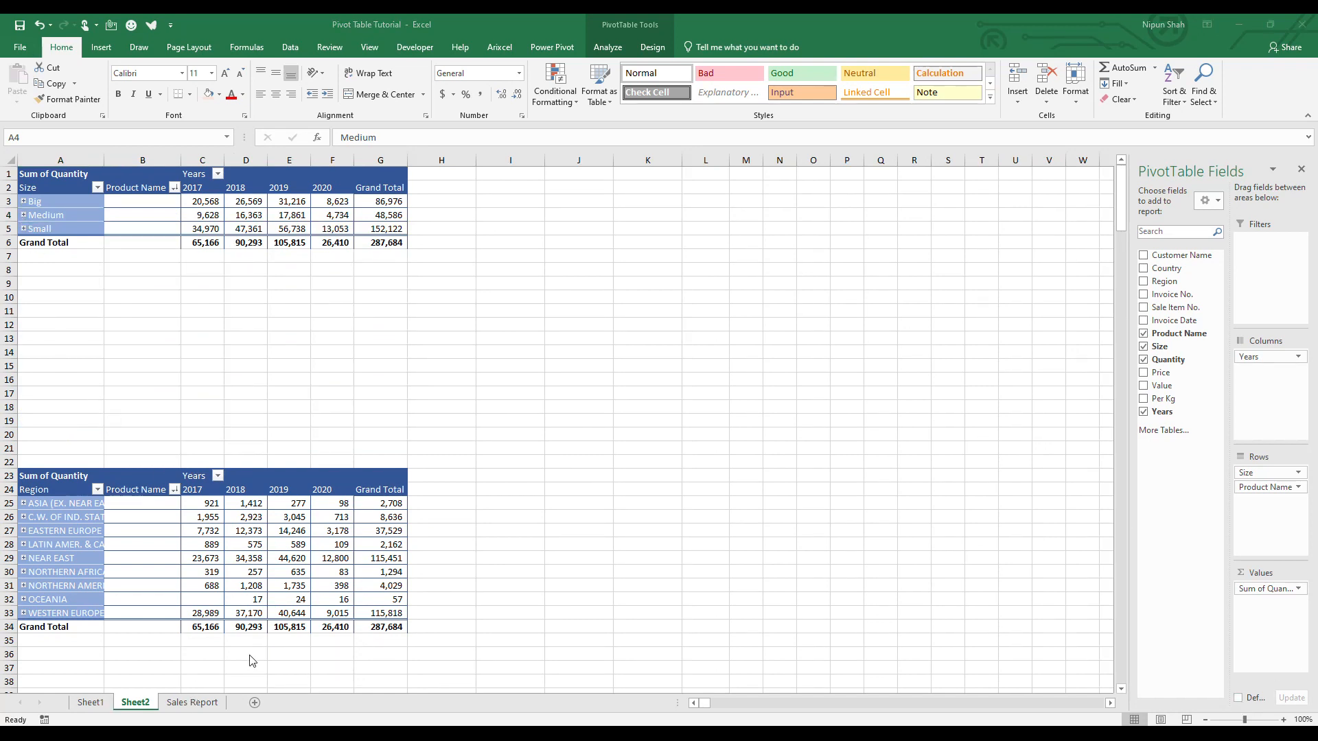
Step: Switch to the slicer dashboard on Sheet1 and close the PivotTable Fields pane
left_click(101, 704)
left_click_drag(914, 705, 820, 703)
left_click(1300, 169)
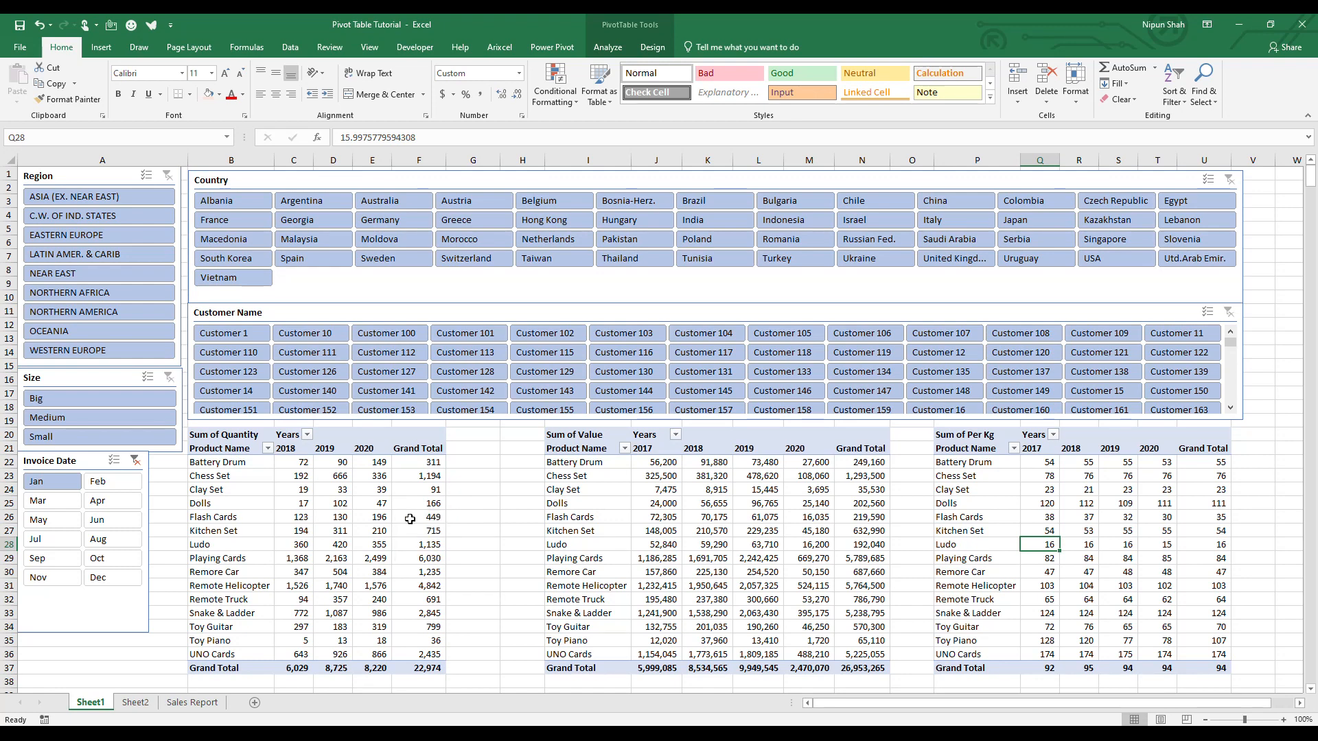
left_click(1242, 717)
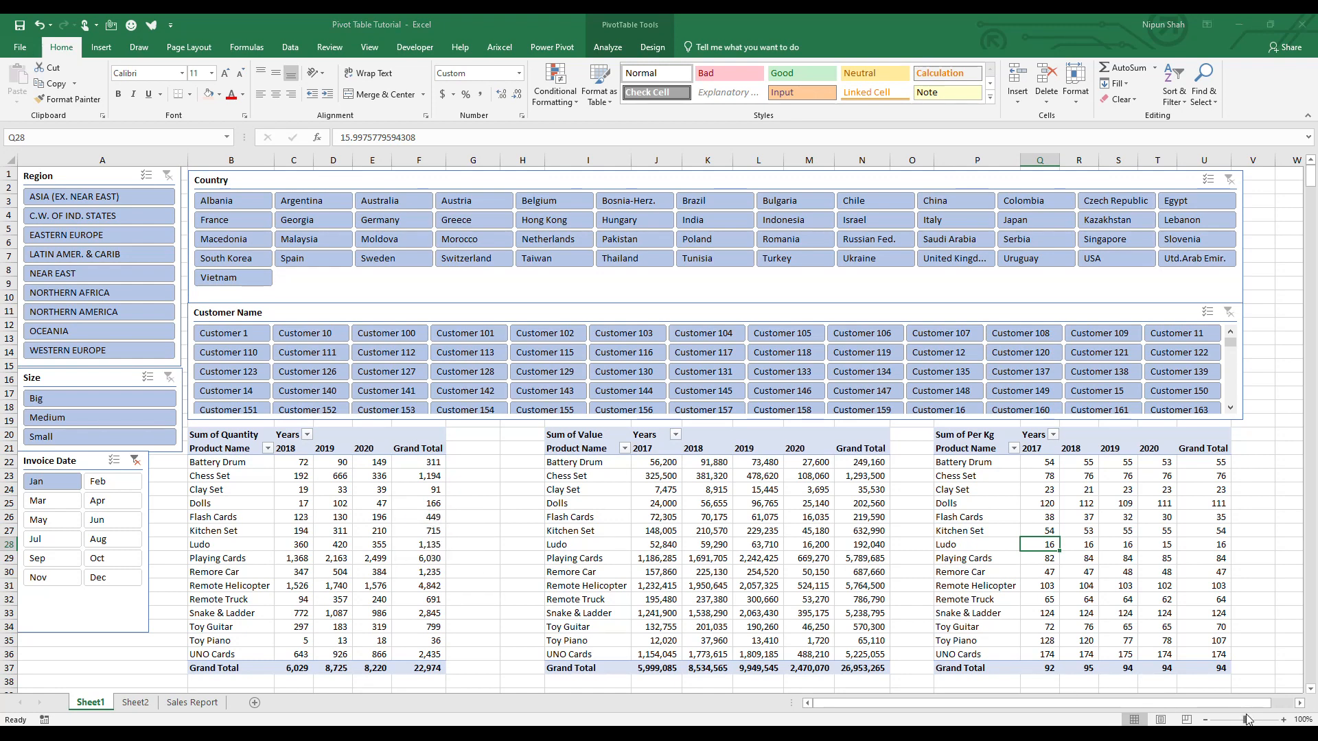